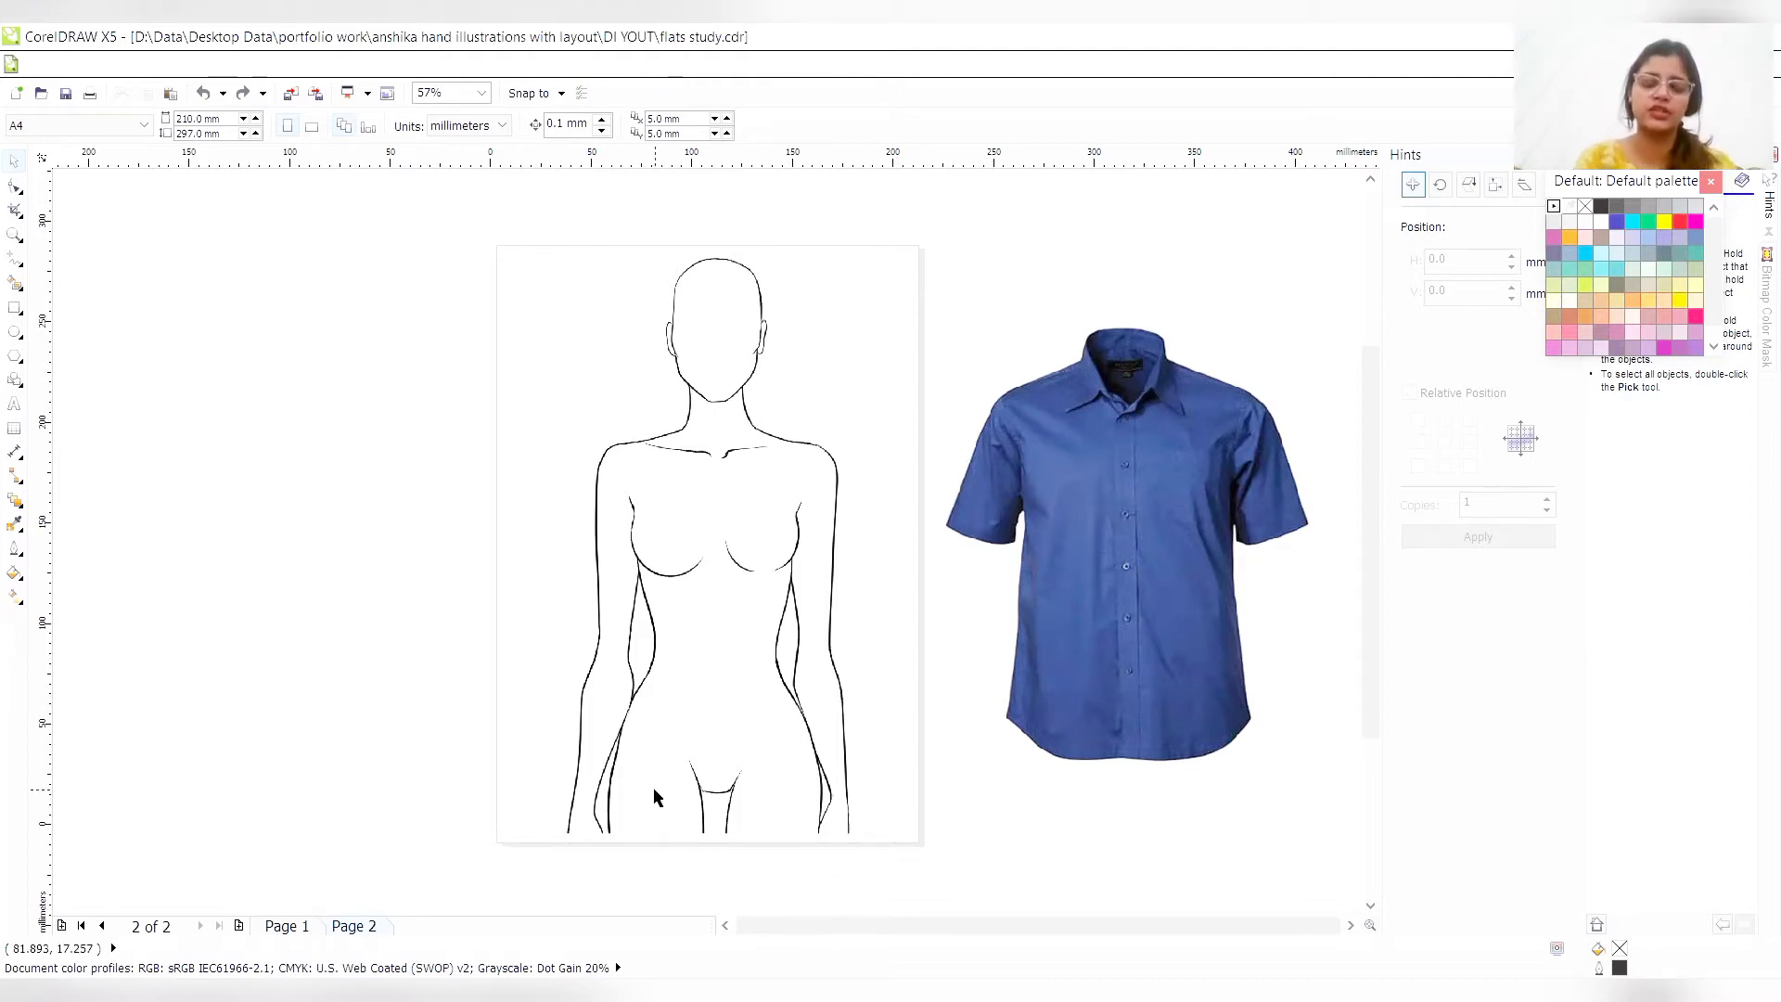
- Move the blue shirt reference image slightly up and away from the page
{"action": "left_click", "coordinate": [1149, 580]}
{"action": "mouse_move", "coordinate": [1104, 555]}
{"action": "left_mouse_down"}
{"action": "mouse_move", "coordinate": [1026, 465]}
{"action": "mouse_move", "coordinate": [1124, 535]}
{"action": "left_mouse_up"}
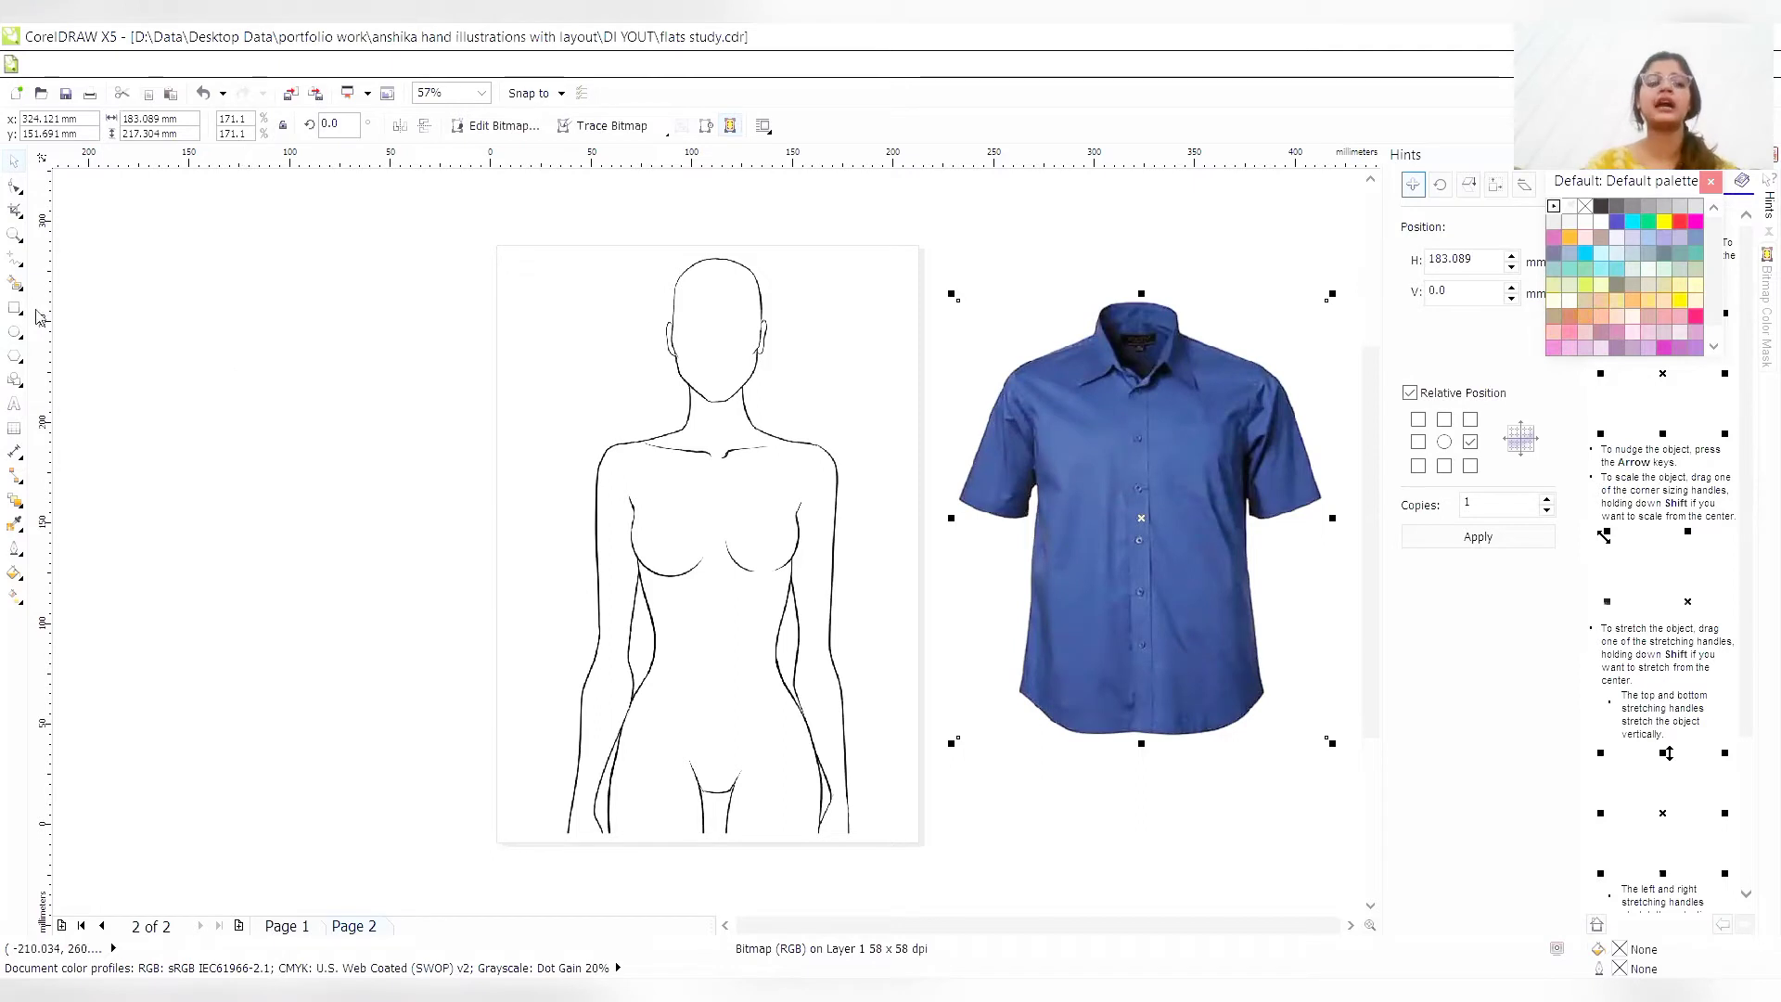
- Draw a practice ellipse about 56 mm by 61 mm in the empty area beside the page and convert it to curves
{"action": "left_click", "coordinate": [15, 331]}
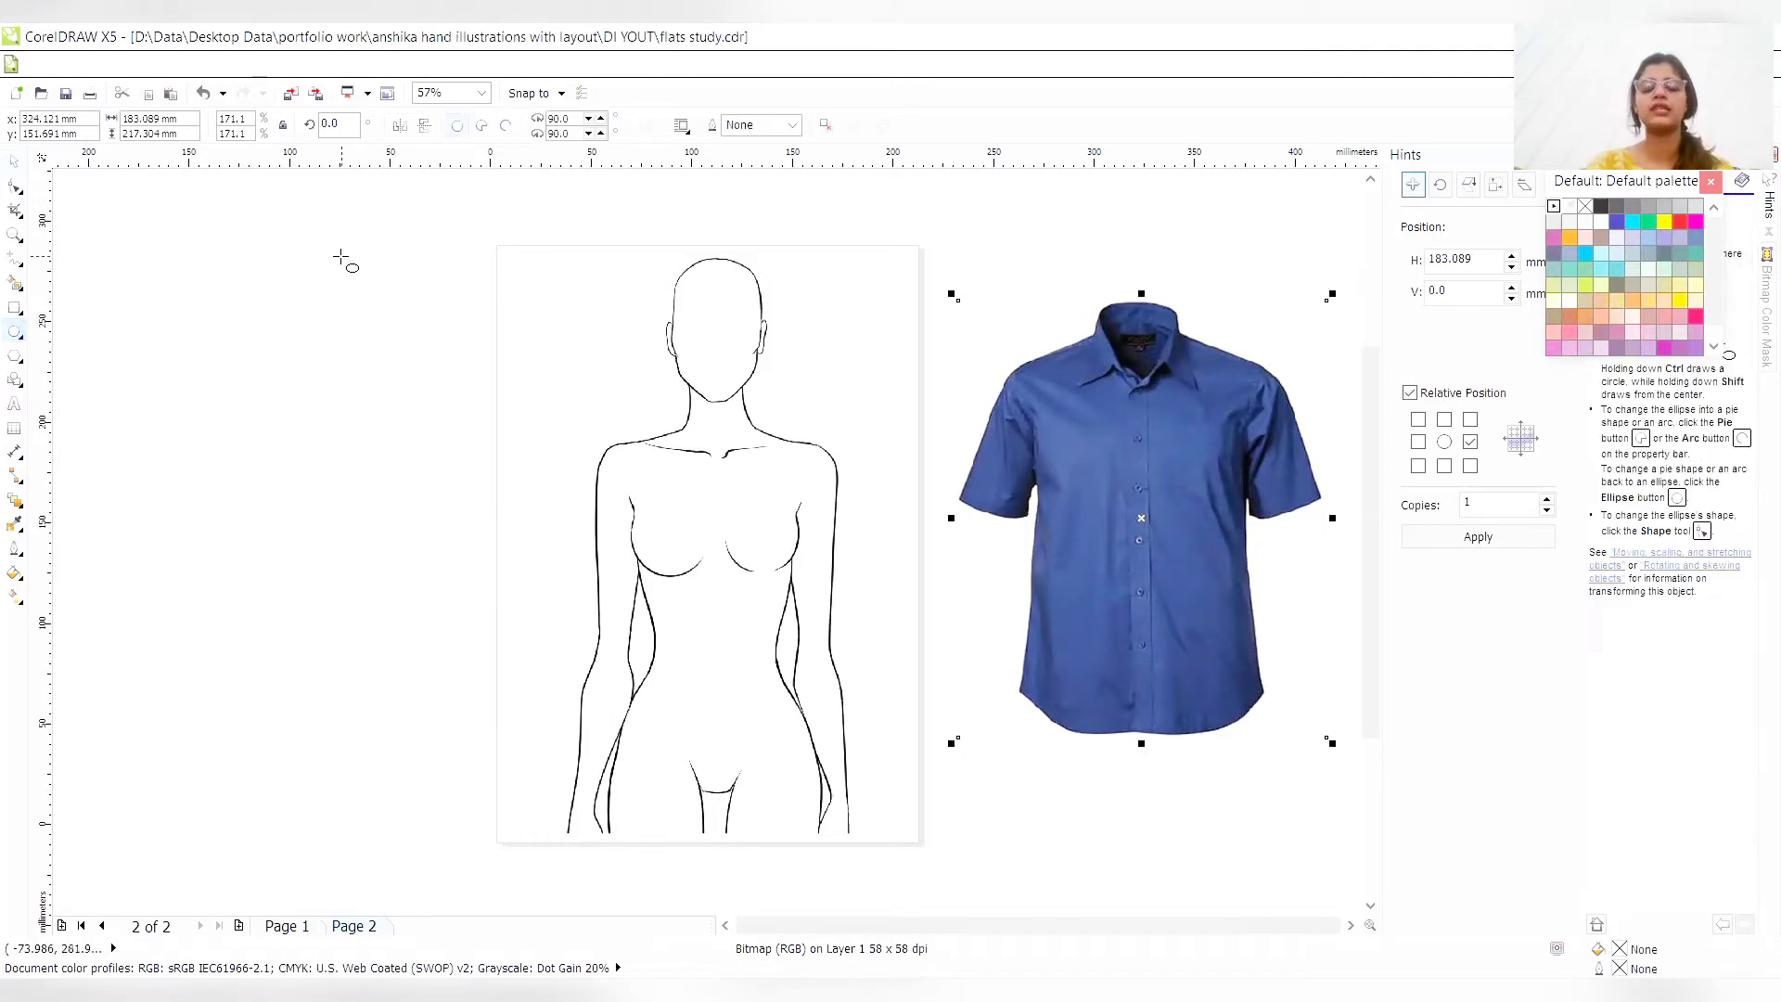
{"action": "left_click_drag", "start_coordinate": [340, 257], "coordinate": [460, 383]}
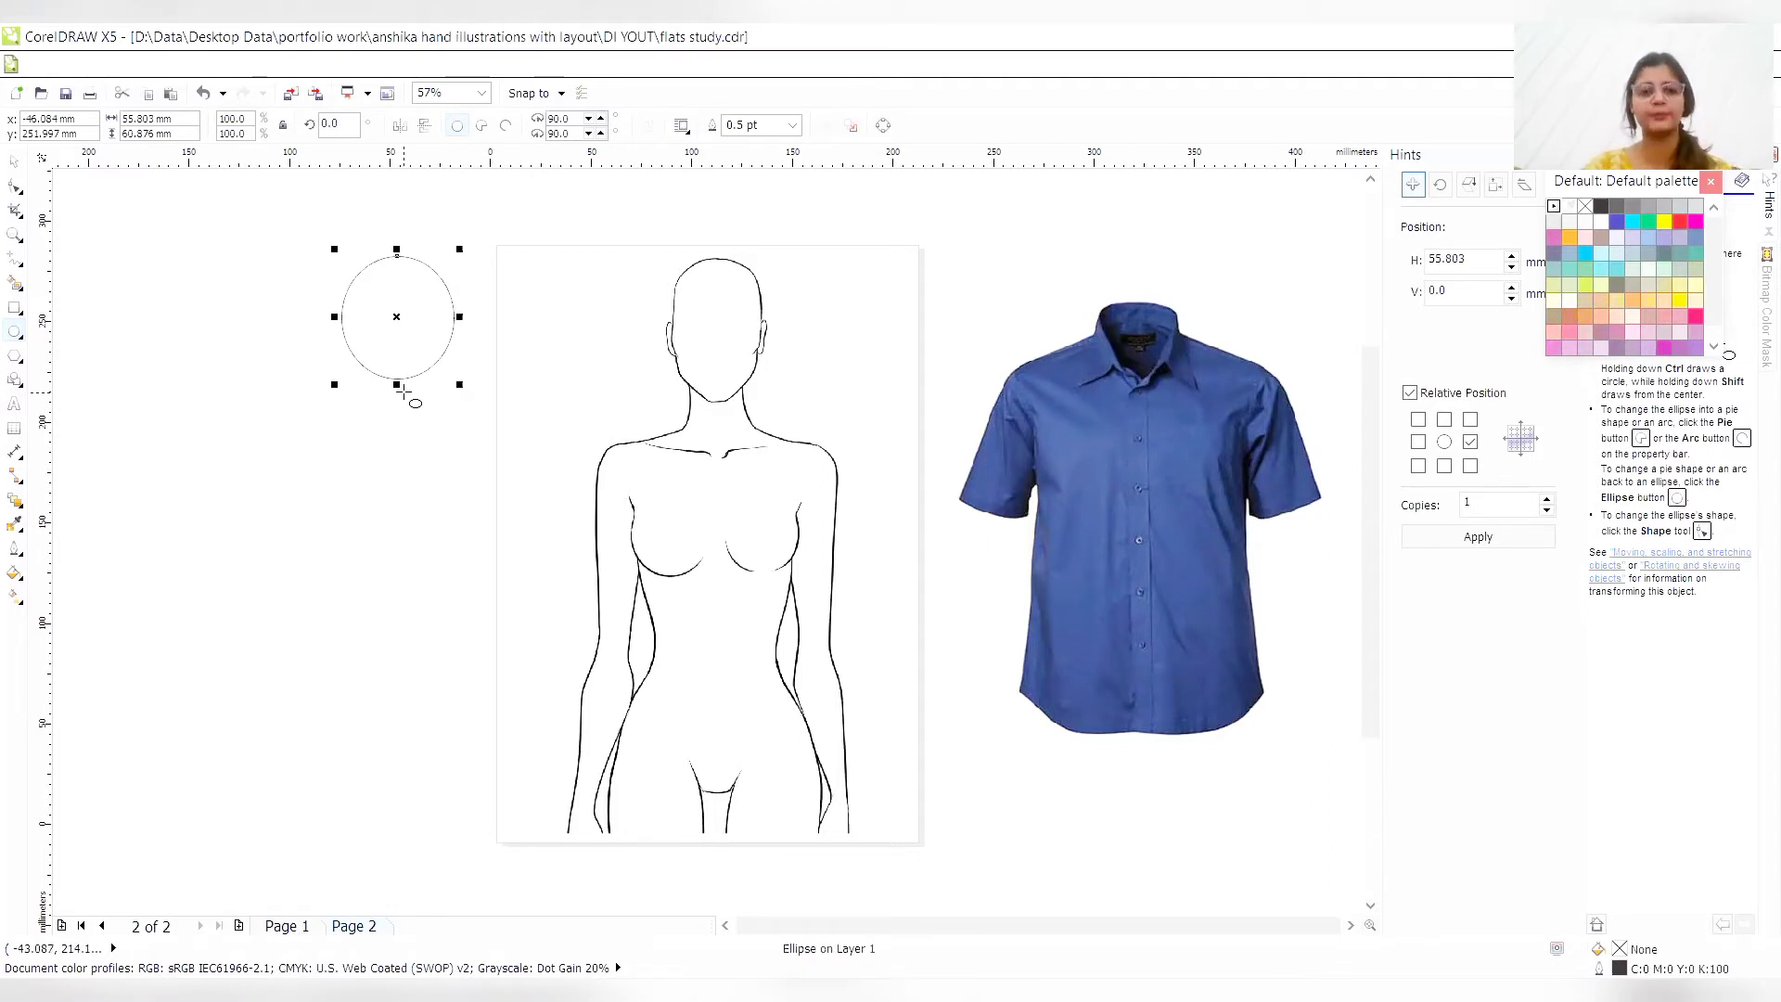
{"action": "right_click", "coordinate": [397, 318]}
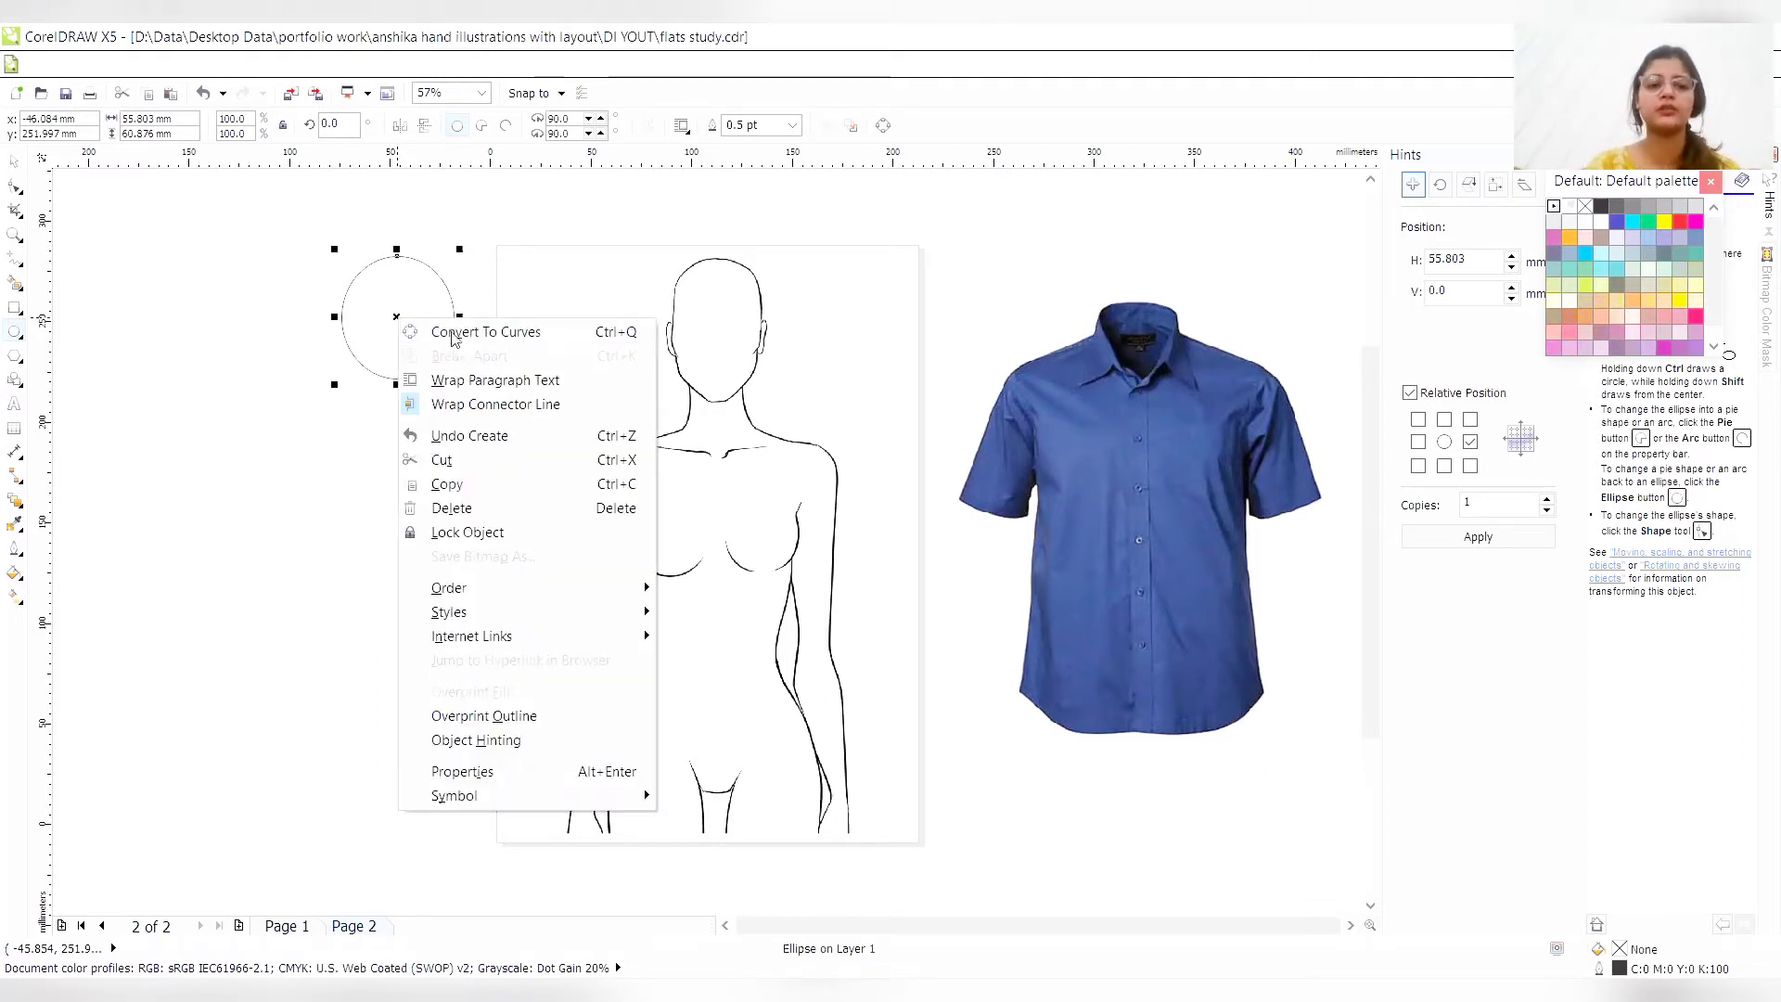
{"action": "left_click", "coordinate": [456, 342]}
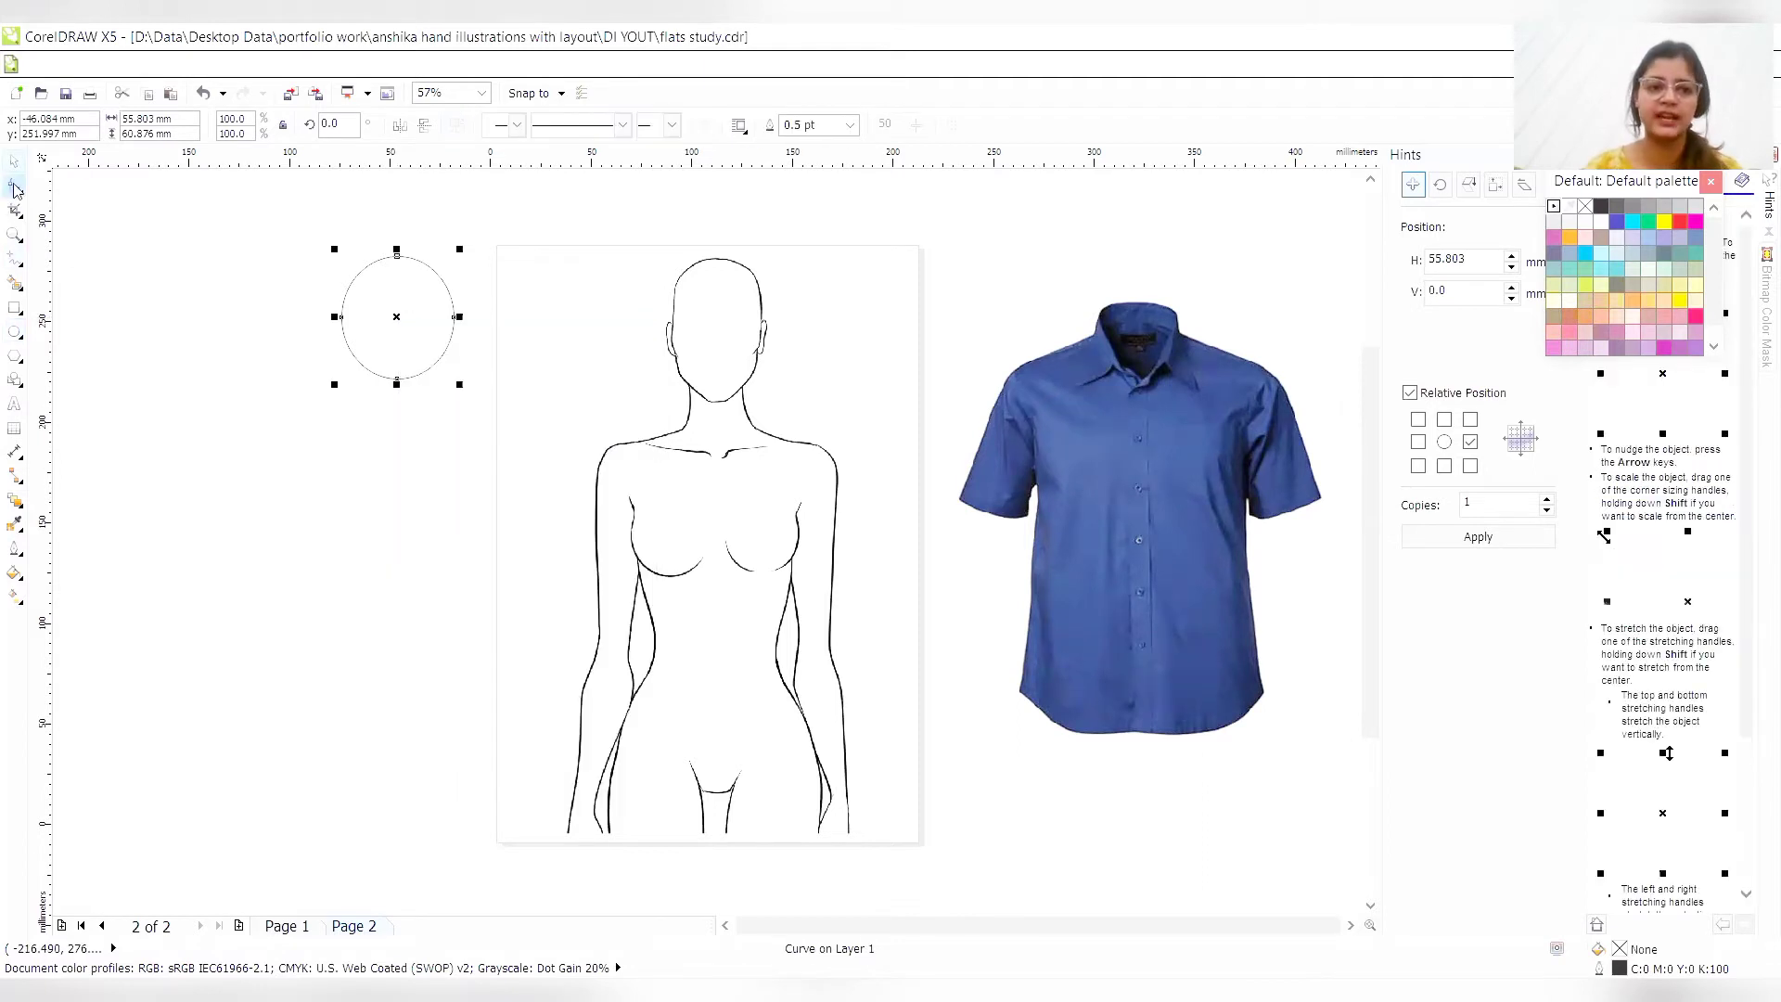
- Pull the practice ellipse's top node down into the shape to make a concave upper edge
{"action": "left_click", "coordinate": [14, 189]}
{"action": "left_click_drag", "start_coordinate": [393, 256], "coordinate": [413, 308]}
{"action": "key", "text": "ctrl+z"}
{"action": "left_click", "coordinate": [478, 319]}
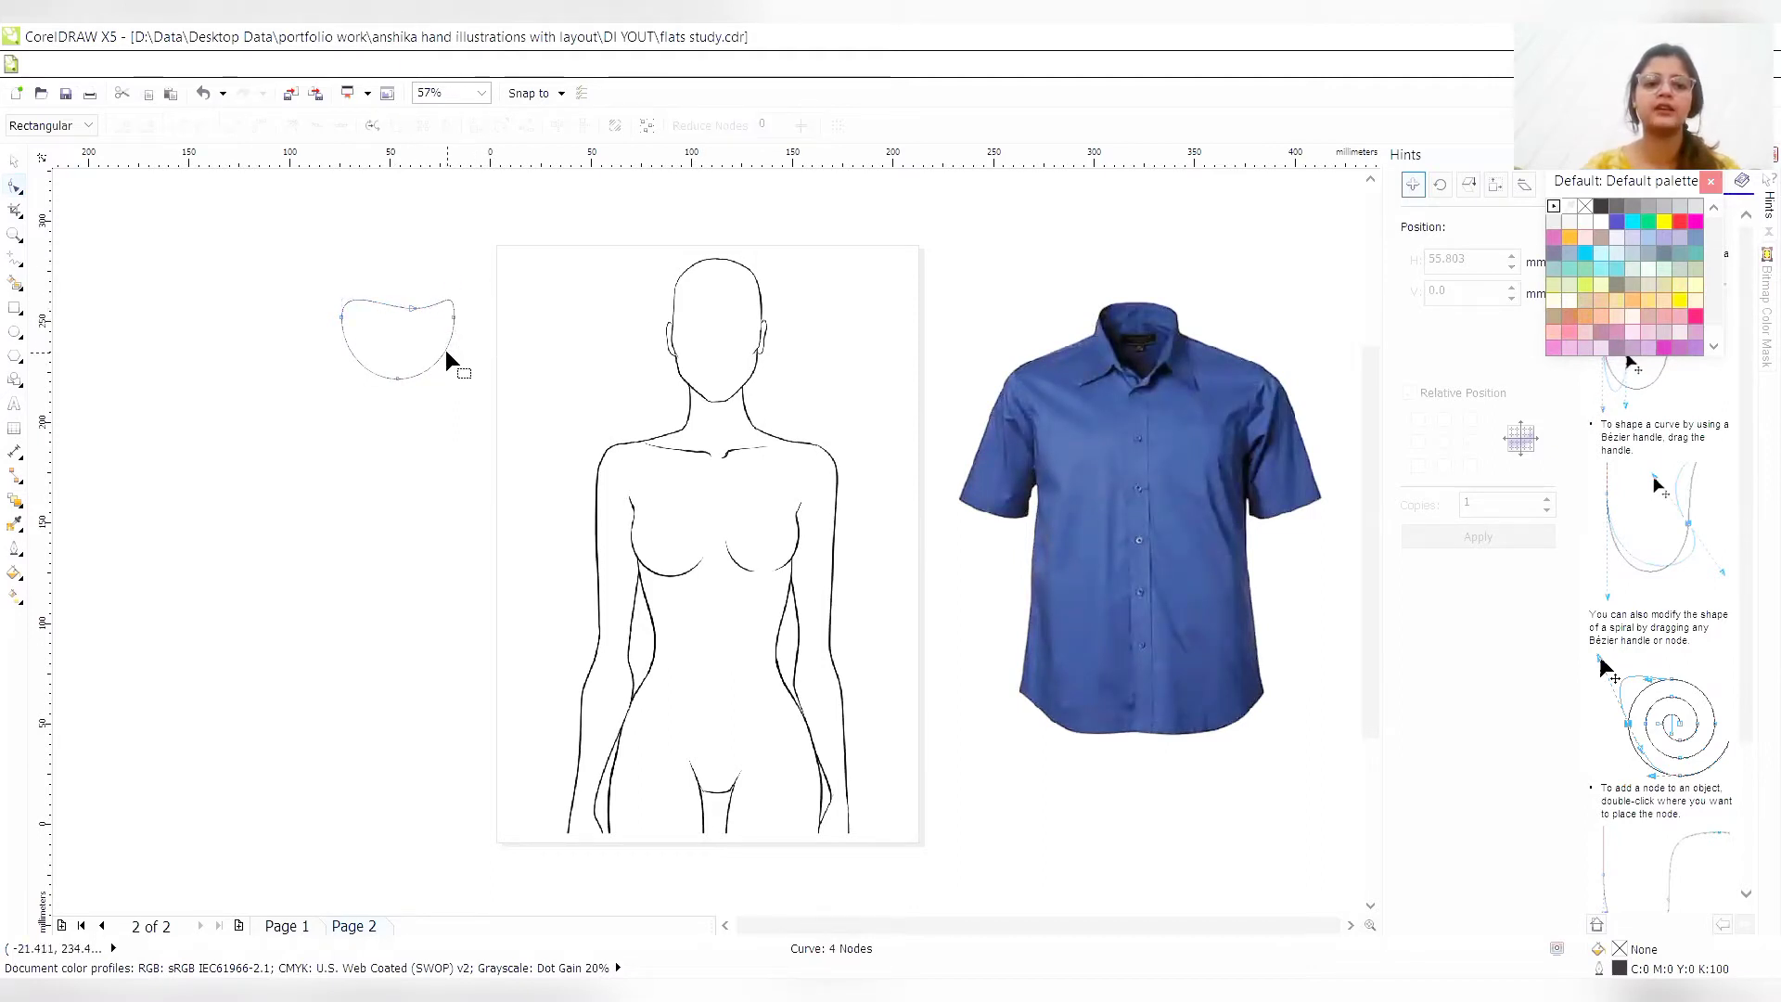
- Add a node on the practice curve's lower right edge, remove the bottom node, and stretch the lower corners outward
{"action": "double_click", "coordinate": [443, 347]}
{"action": "left_click_drag", "start_coordinate": [444, 347], "coordinate": [472, 395]}
{"action": "double_click", "coordinate": [397, 376]}
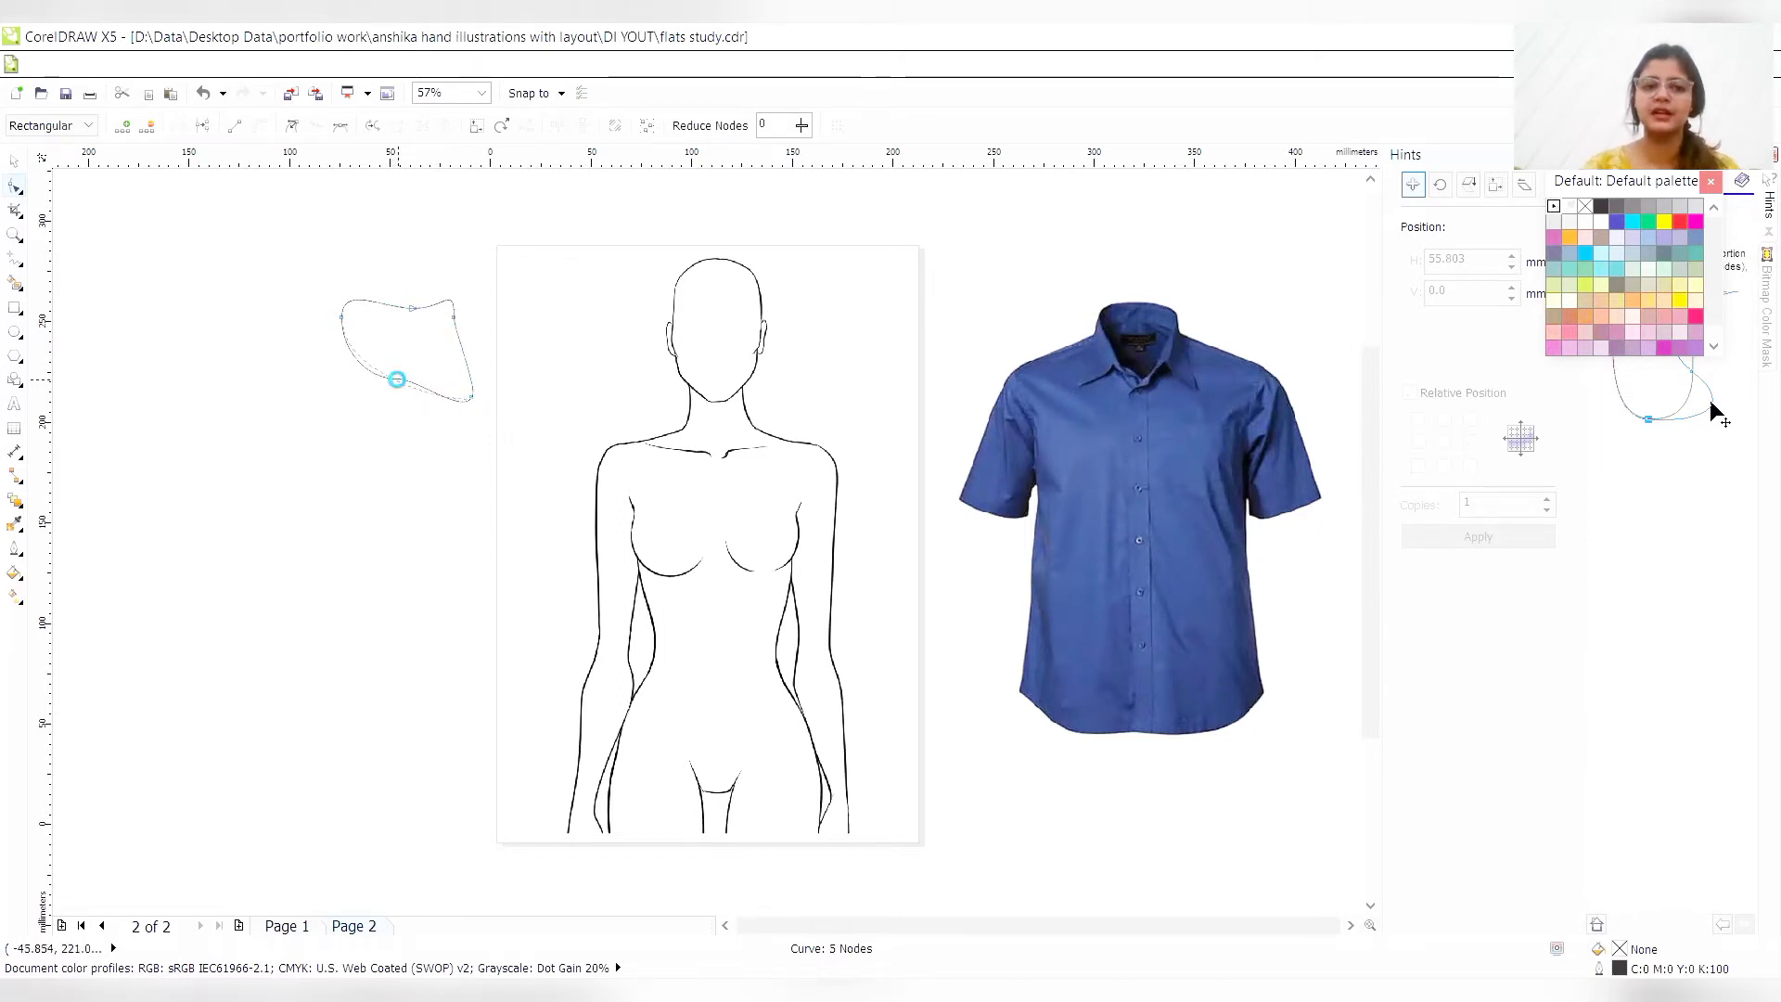
{"action": "double_click", "coordinate": [397, 377]}
{"action": "left_click_drag", "start_coordinate": [397, 377], "coordinate": [436, 397]}
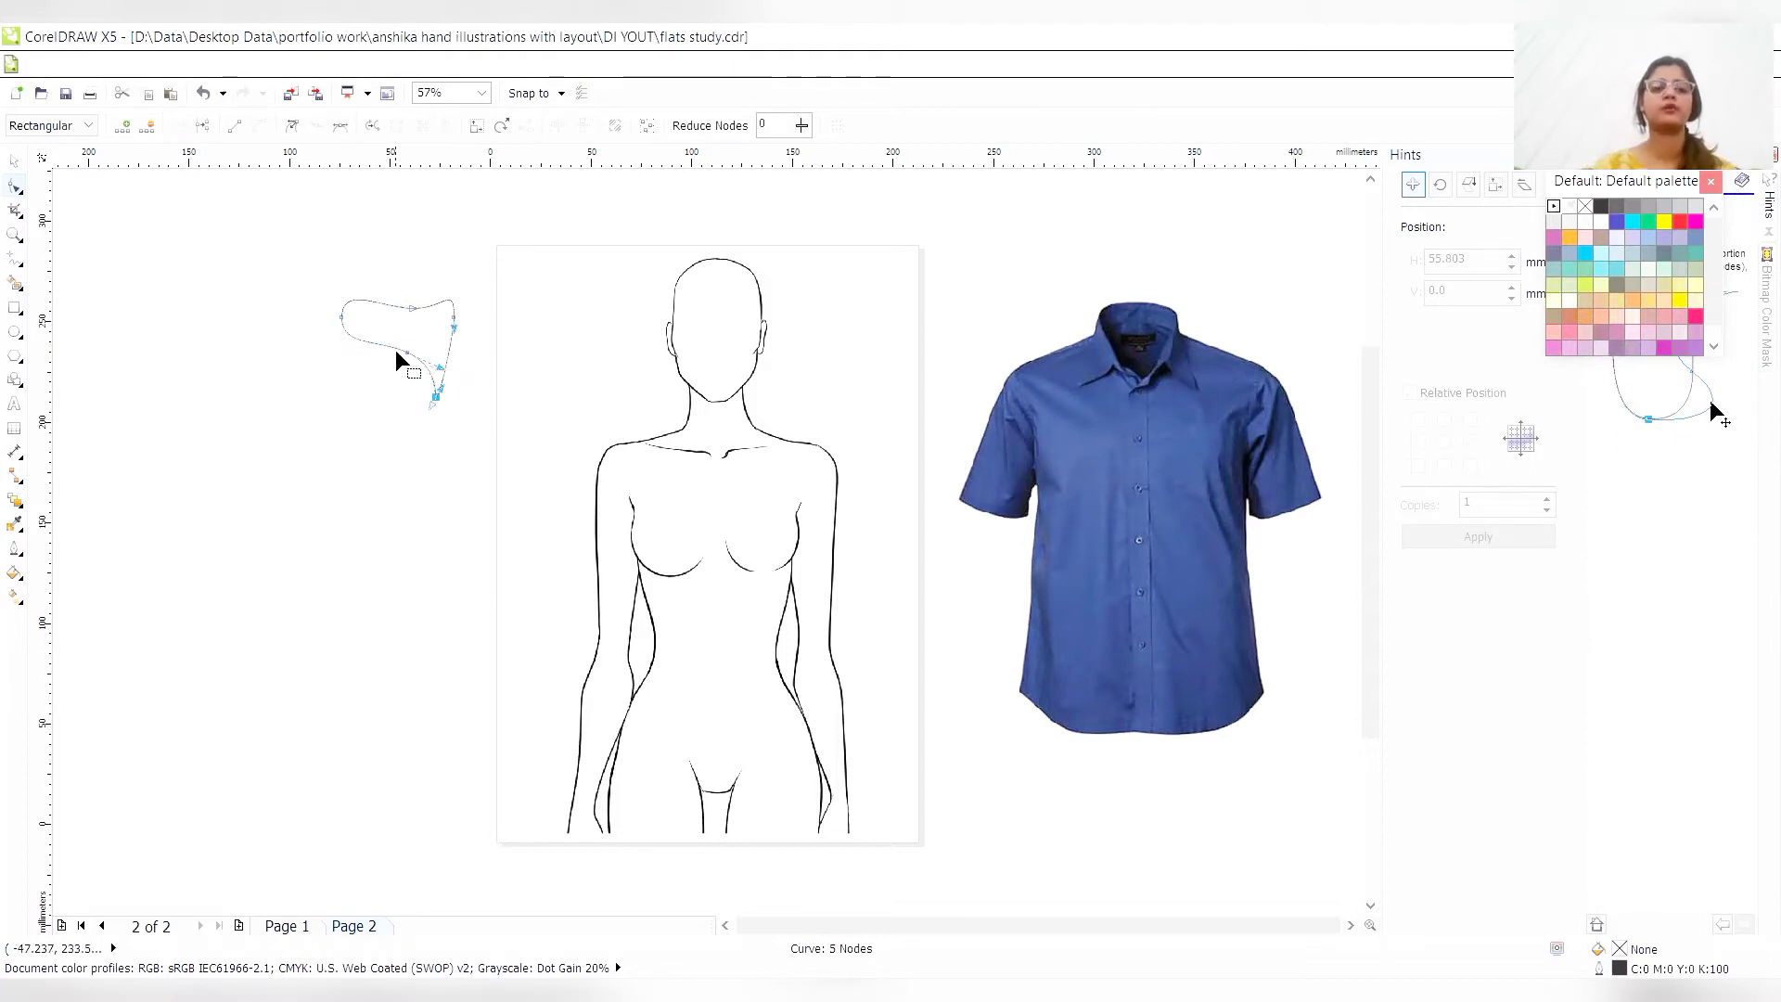
{"action": "left_click_drag", "start_coordinate": [404, 354], "coordinate": [220, 447]}
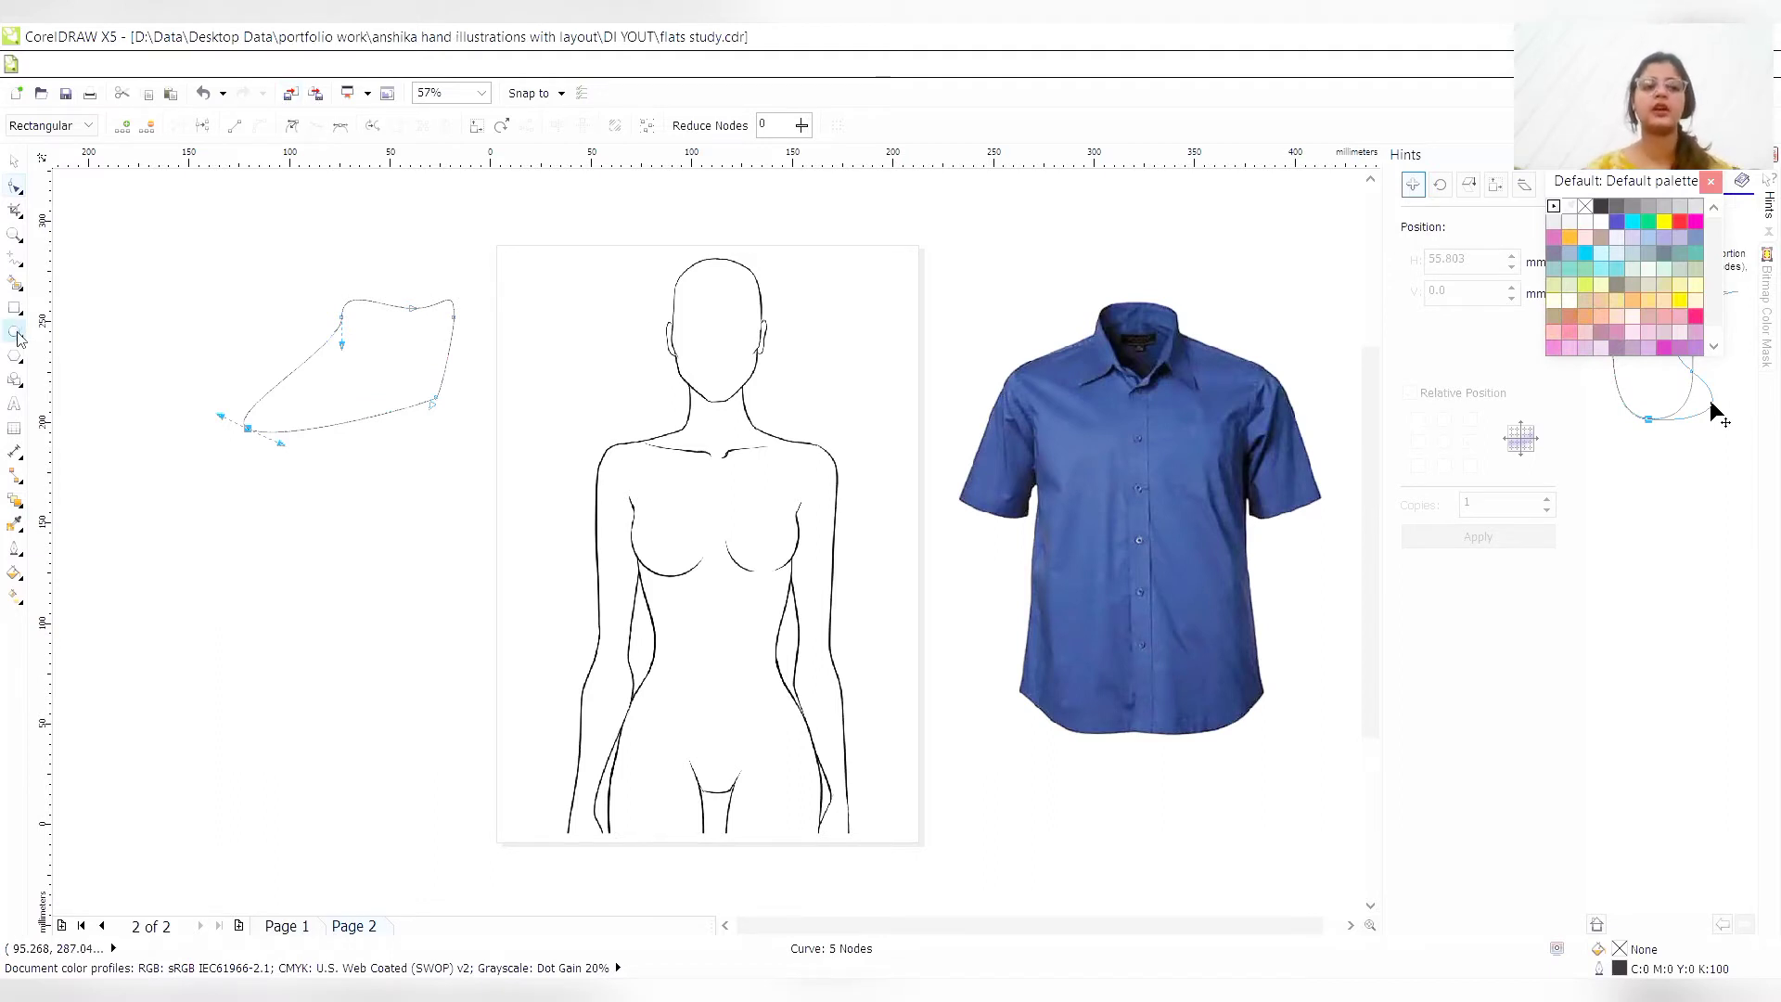
{"action": "left_click", "coordinate": [17, 165]}
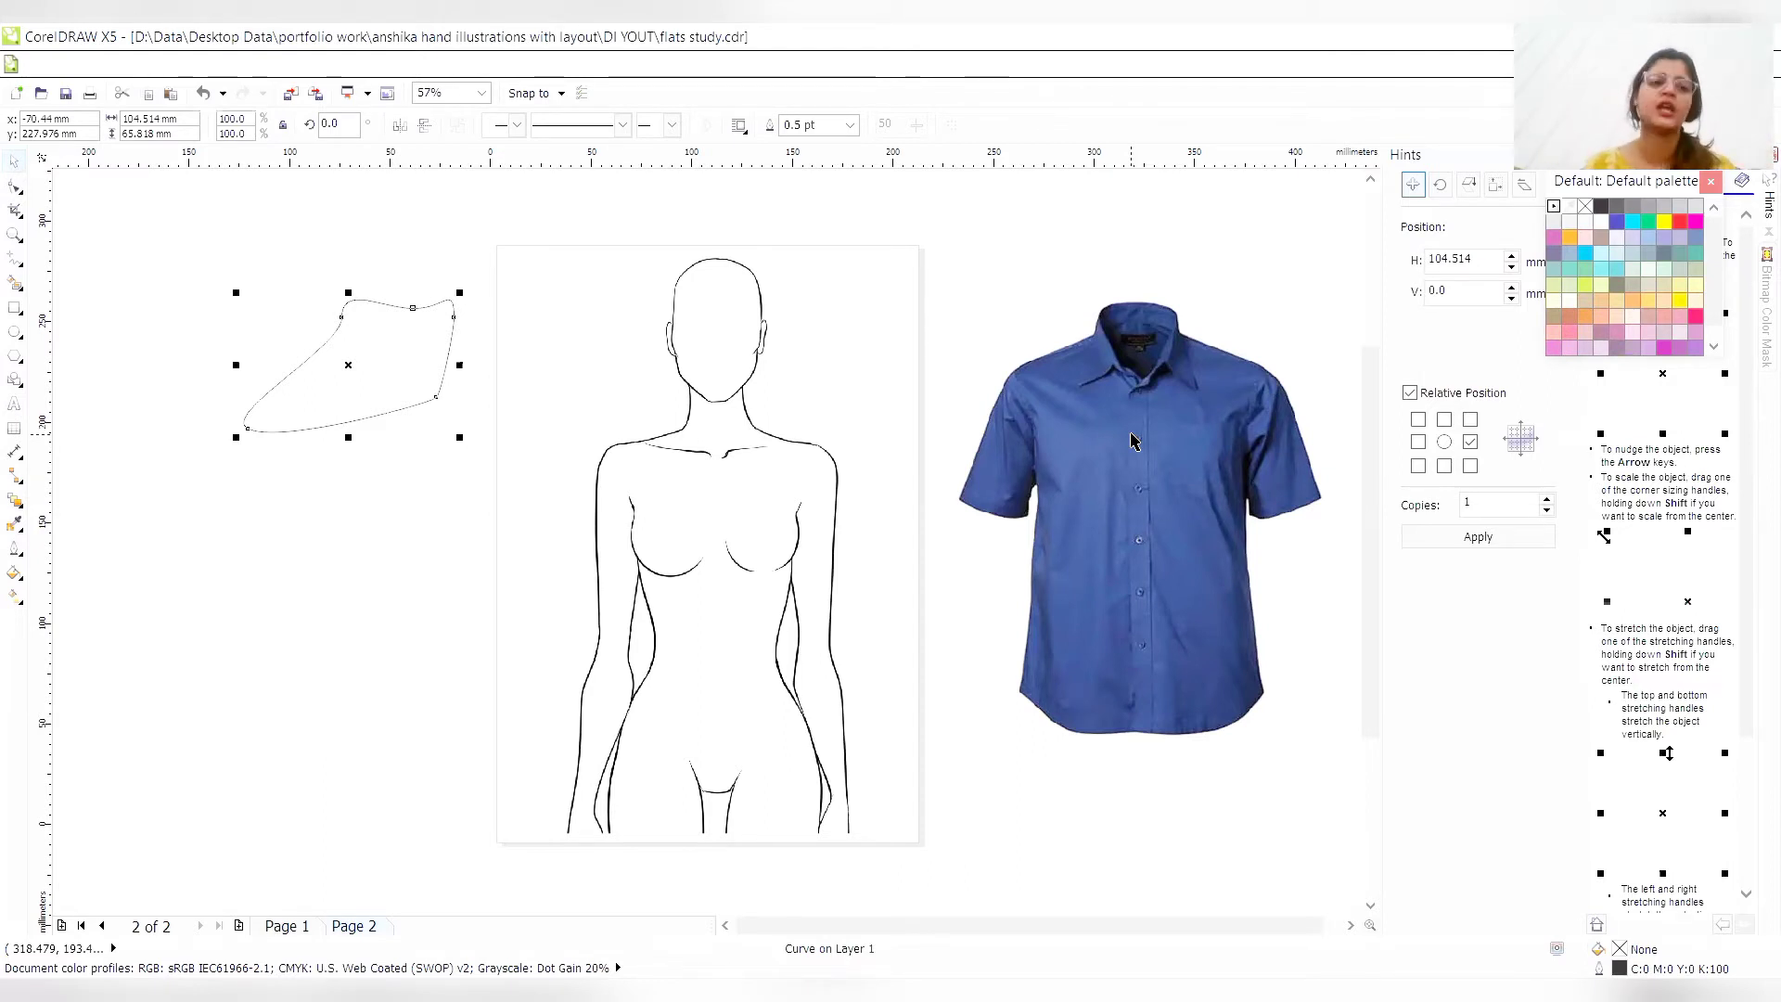
- Draw a 3.0 pt ellipse about 33 mm by 178 mm over the left half of the figure's torso and convert it to curves
{"action": "left_click", "coordinate": [14, 332]}
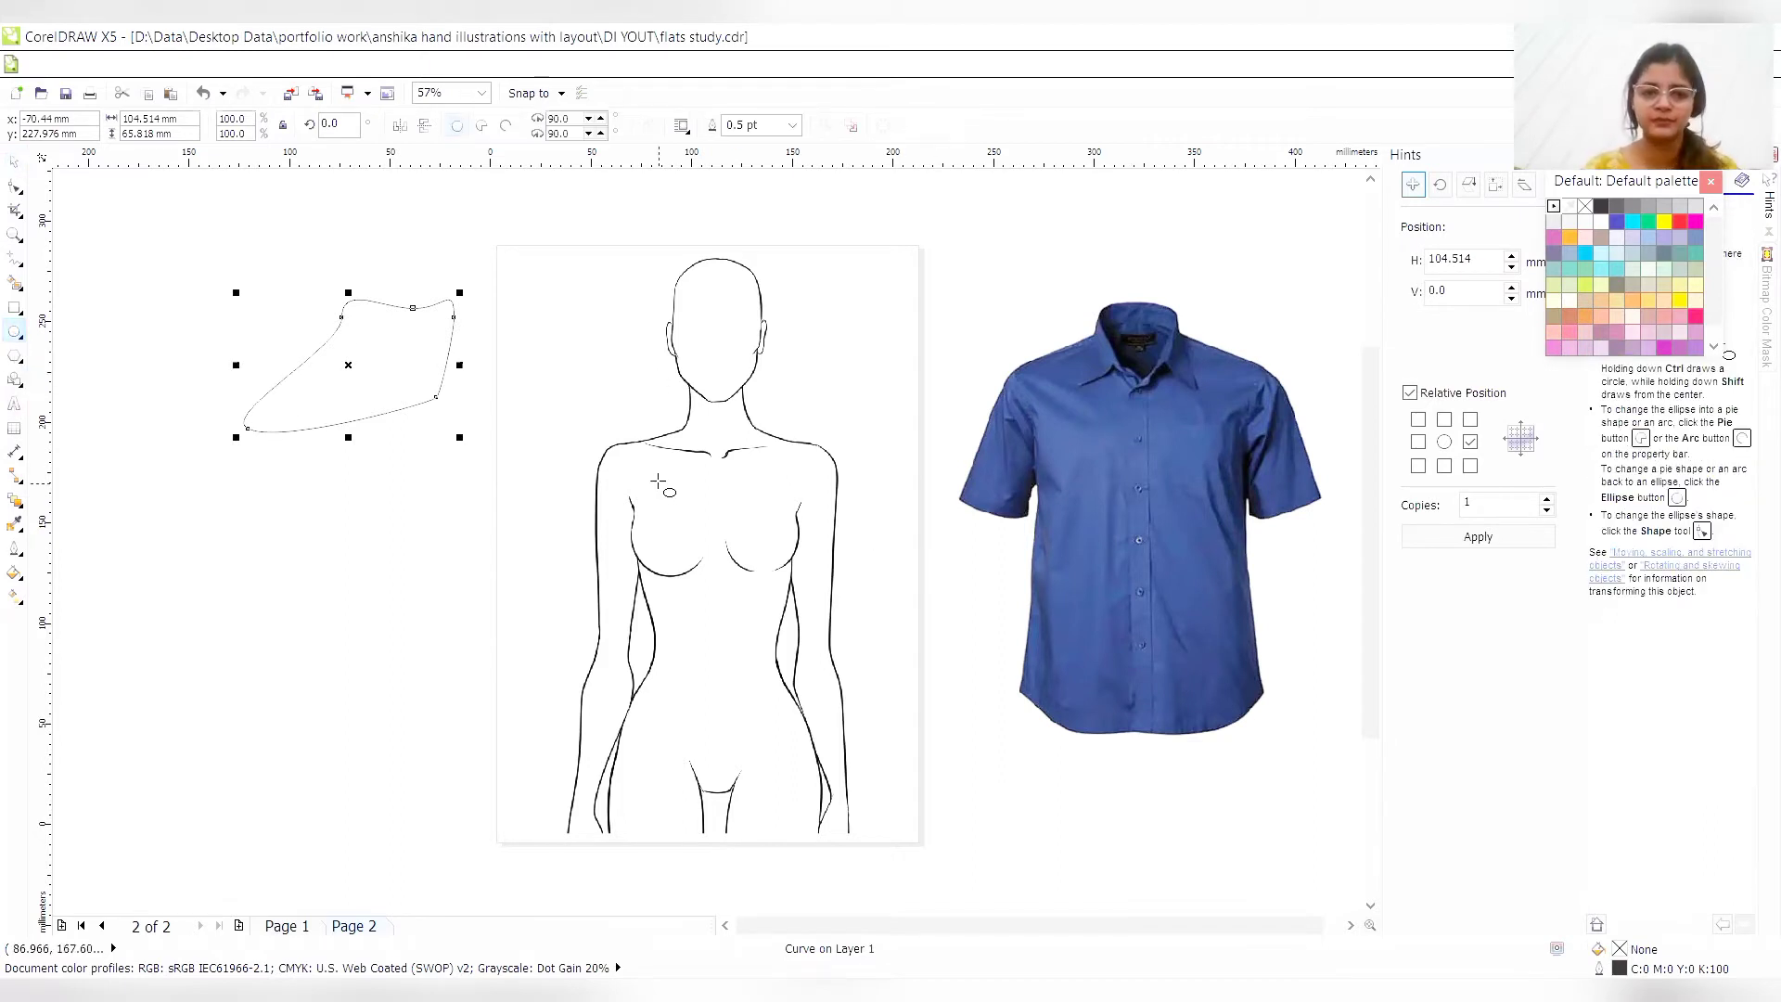
{"action": "left_click_drag", "start_coordinate": [634, 443], "coordinate": [707, 801]}
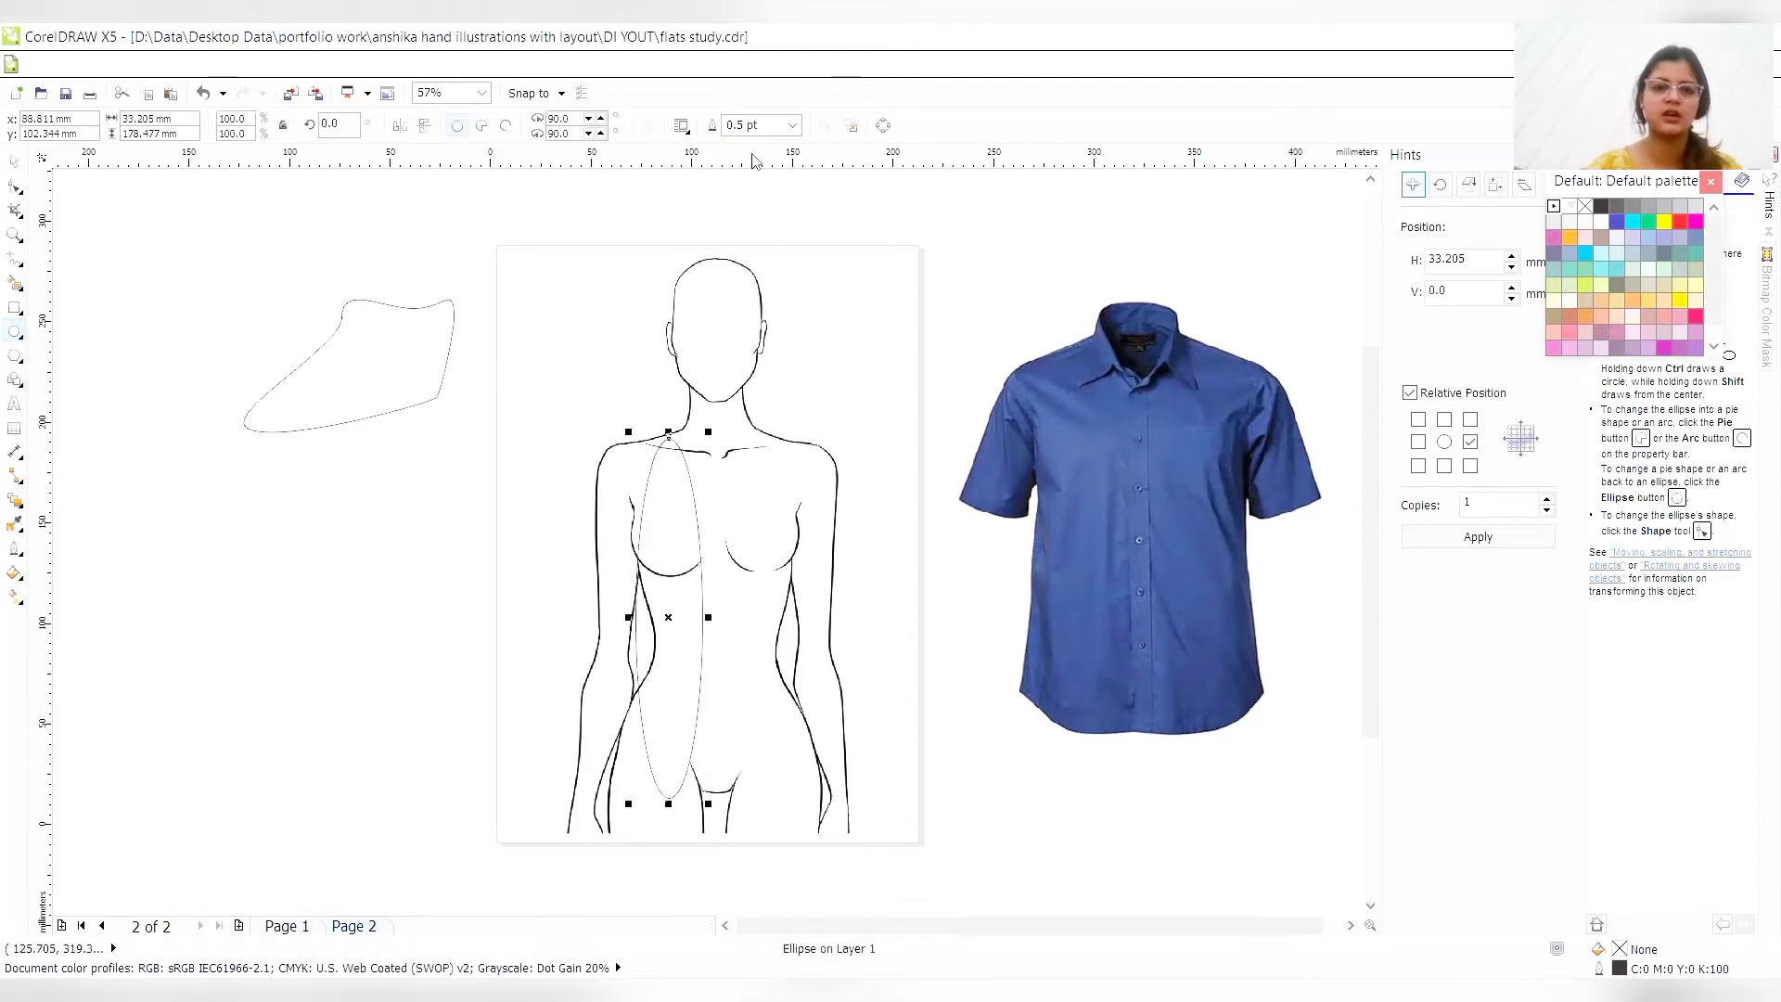
{"action": "left_click", "coordinate": [792, 125]}
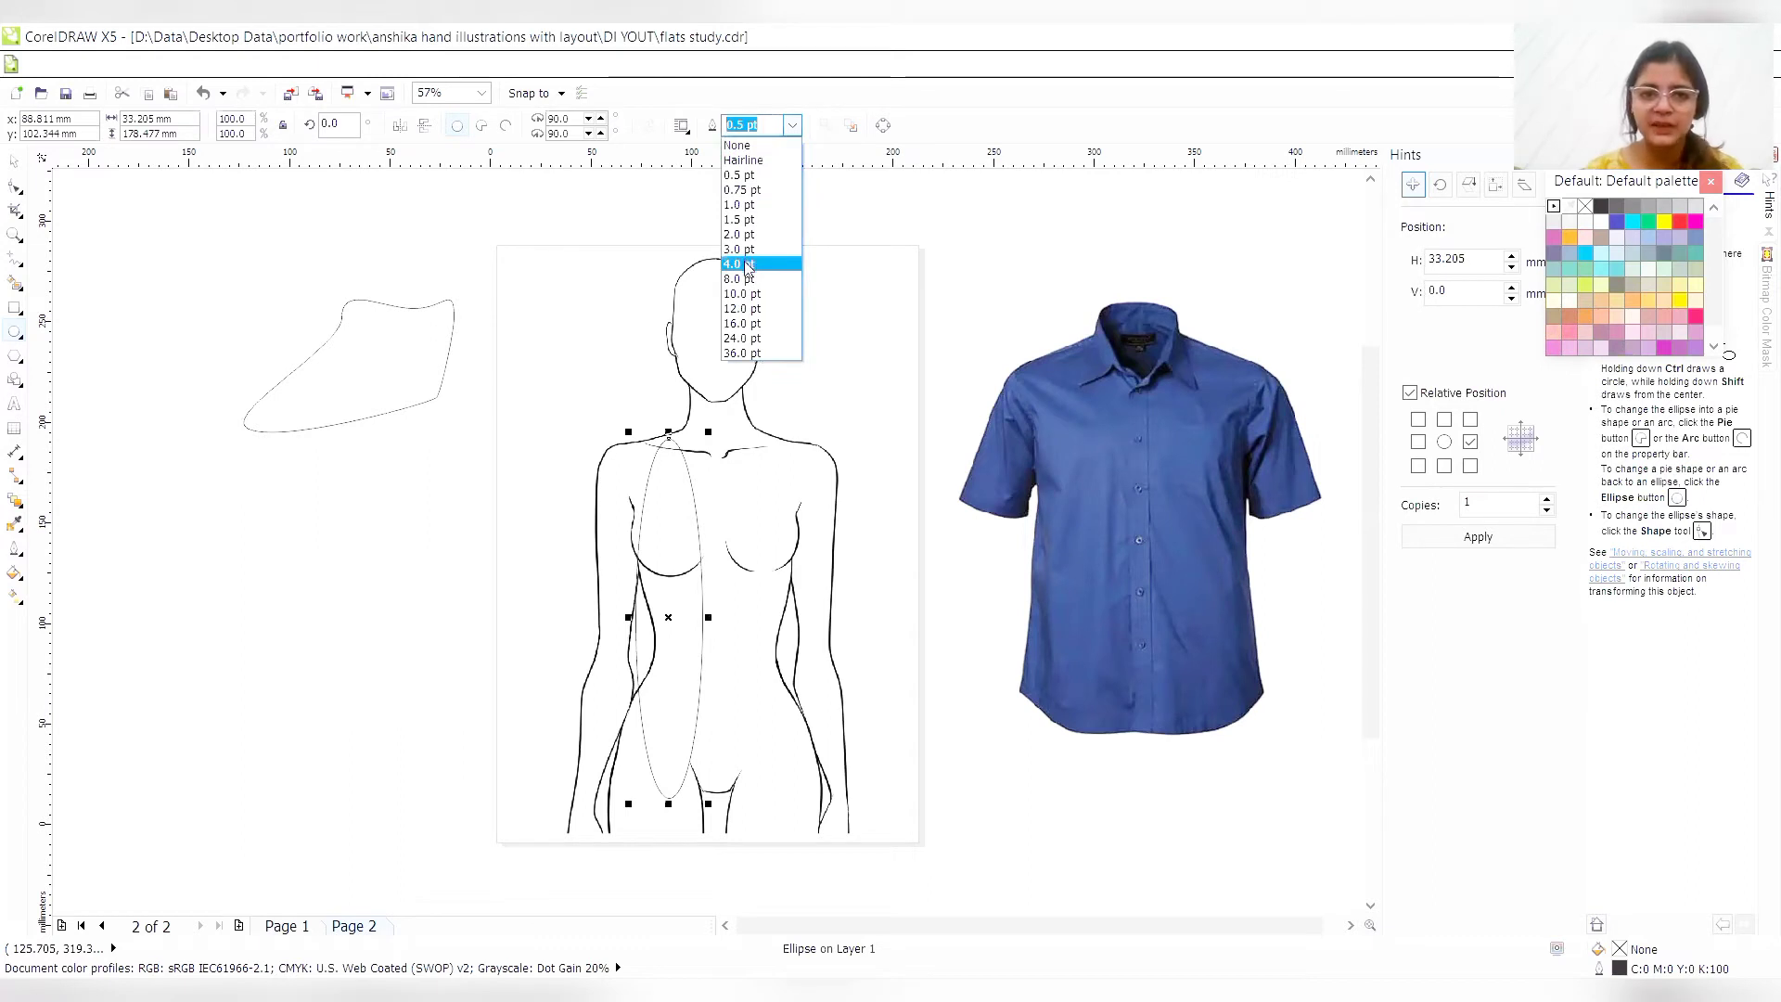
{"action": "left_click", "coordinate": [746, 264]}
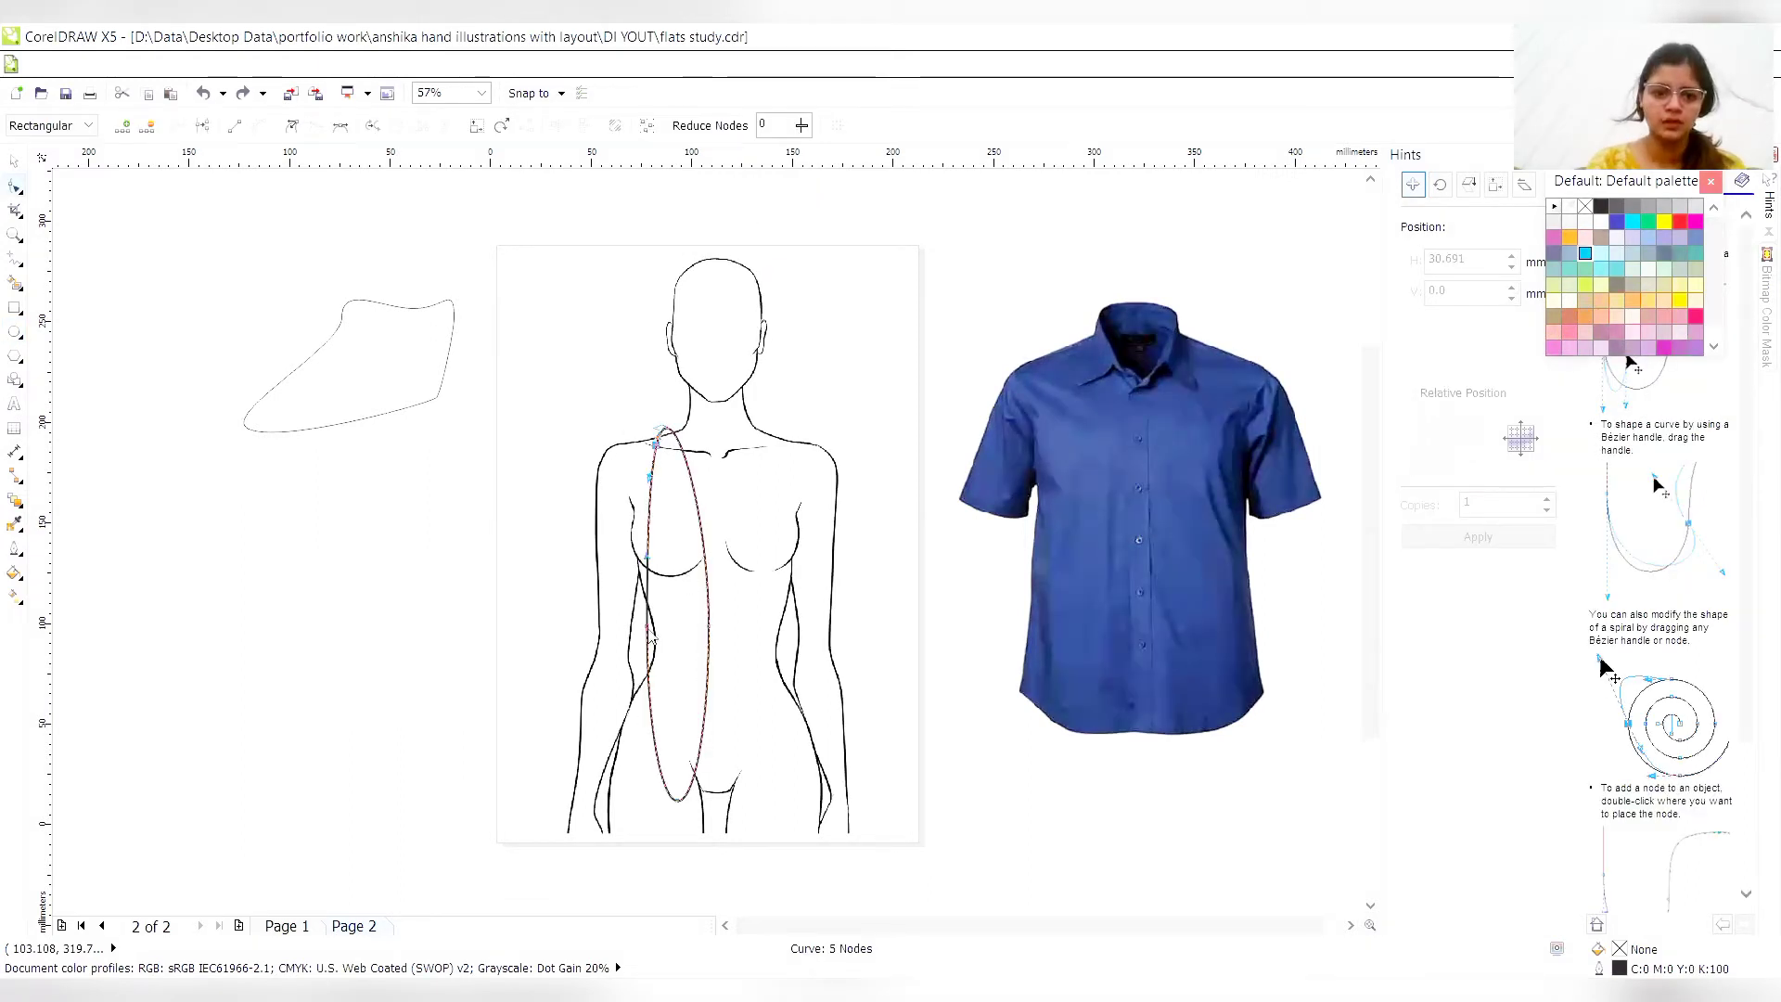
- Reshape the torso curve to the hip, crotch centre and neck base, forming a curved hem and a straight centre front edge
{"action": "left_click_drag", "start_coordinate": [662, 768], "coordinate": [610, 747]}
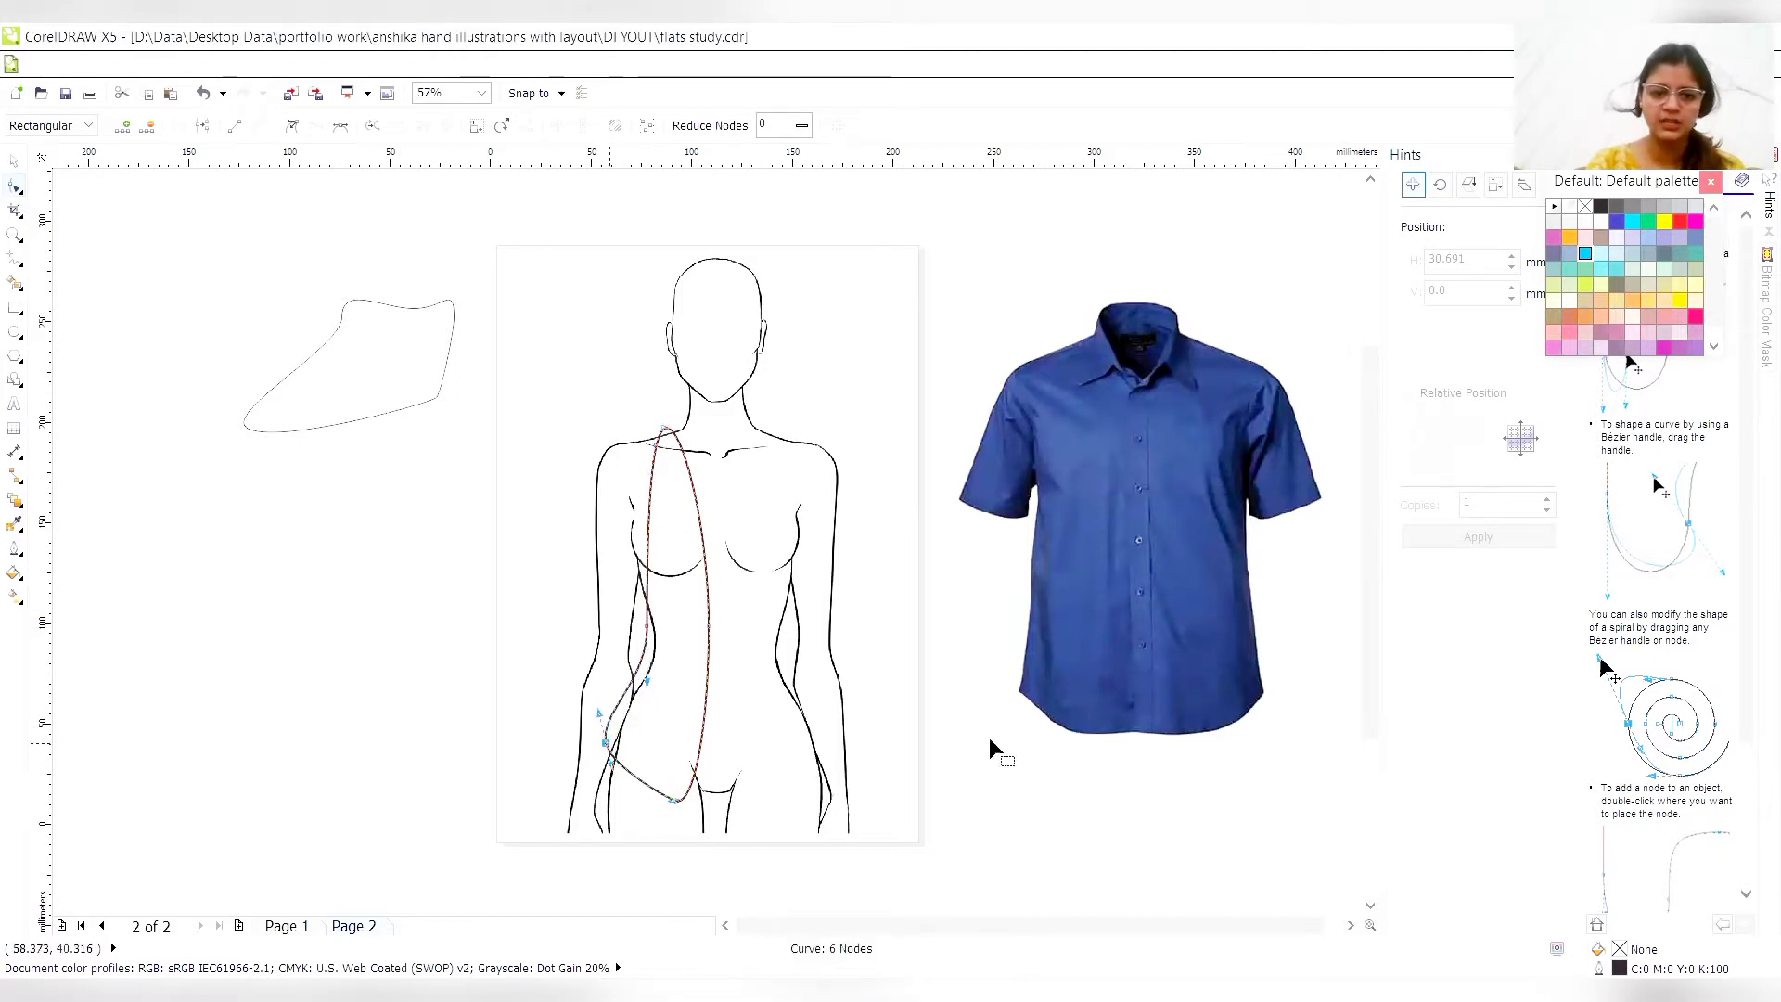
{"action": "double_click", "coordinate": [629, 780]}
{"action": "left_click_drag", "start_coordinate": [628, 780], "coordinate": [720, 807]}
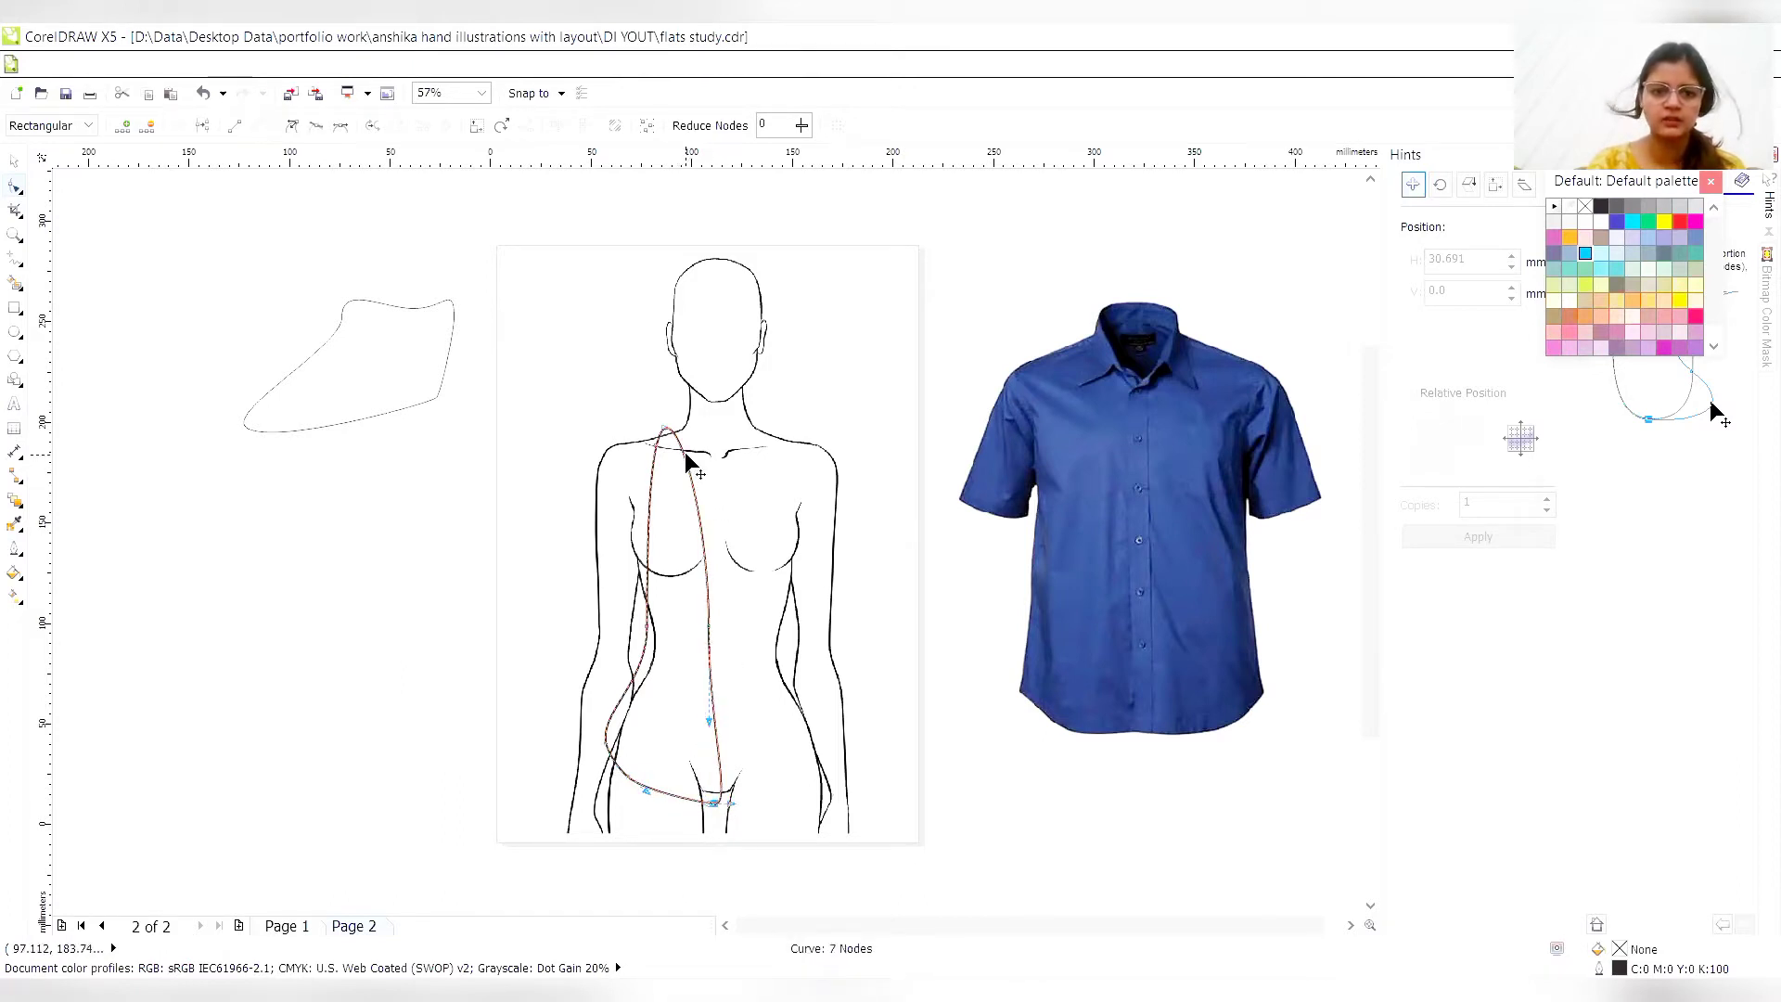
{"action": "left_click_drag", "start_coordinate": [687, 461], "coordinate": [717, 455]}
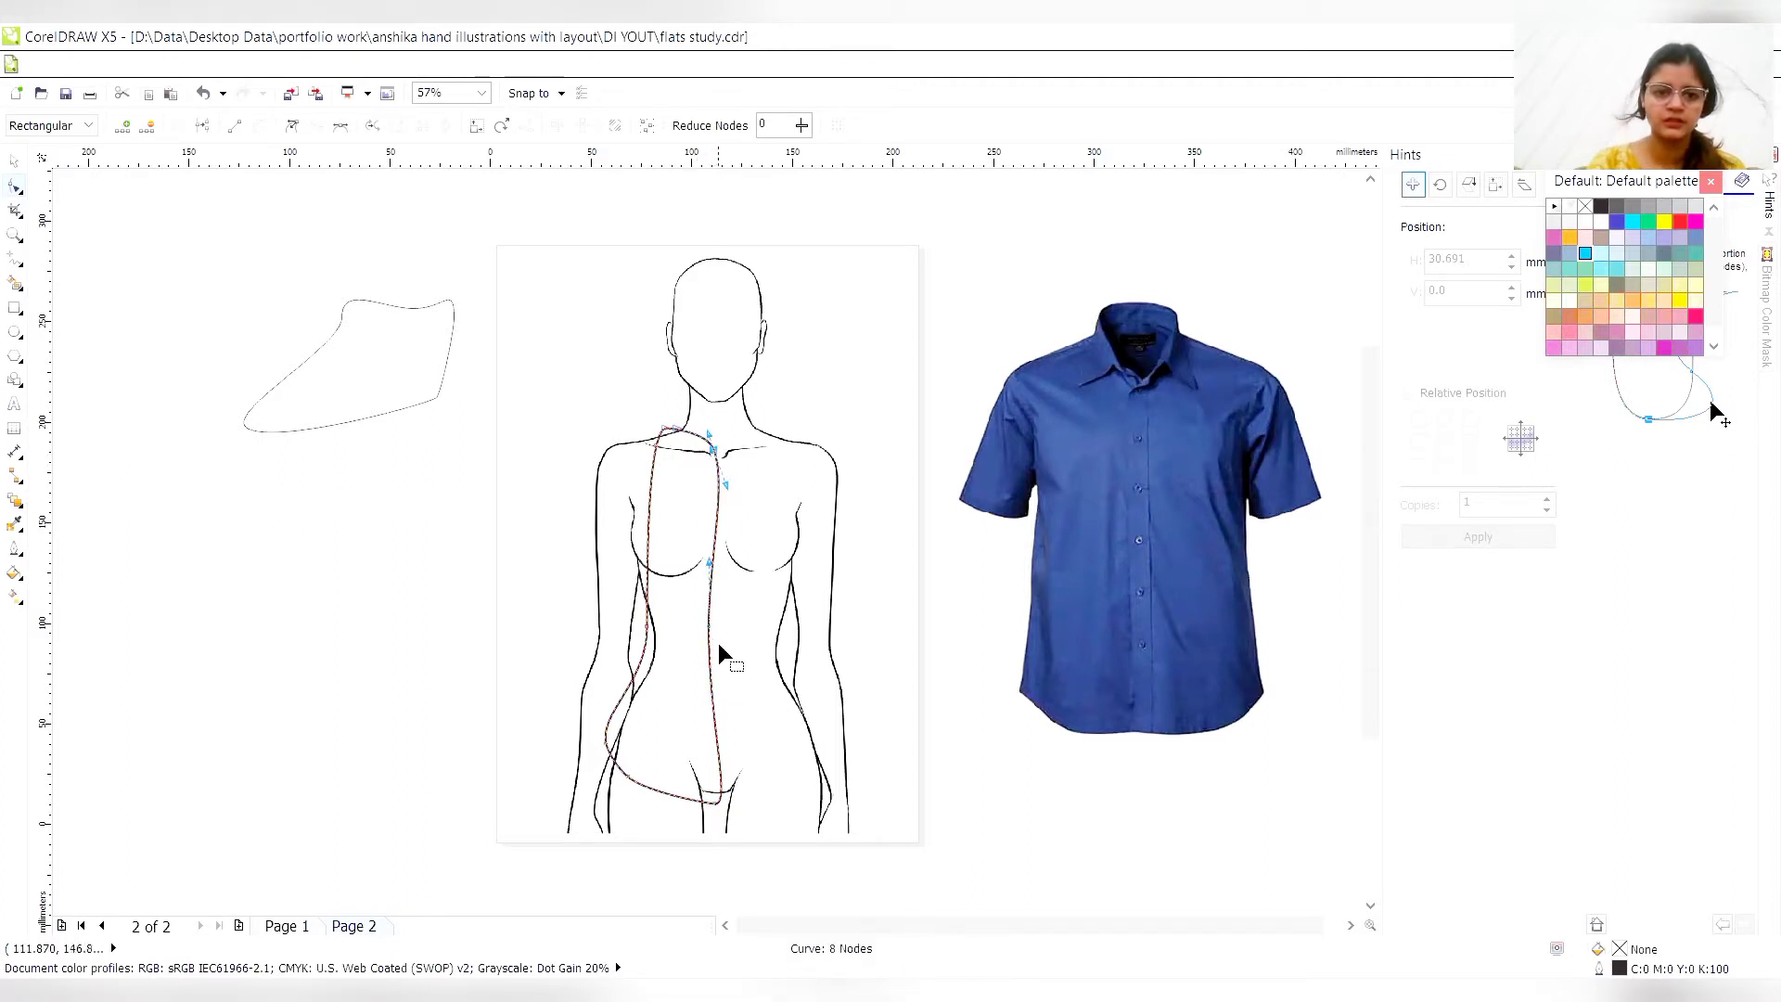
{"action": "double_click", "coordinate": [710, 629]}
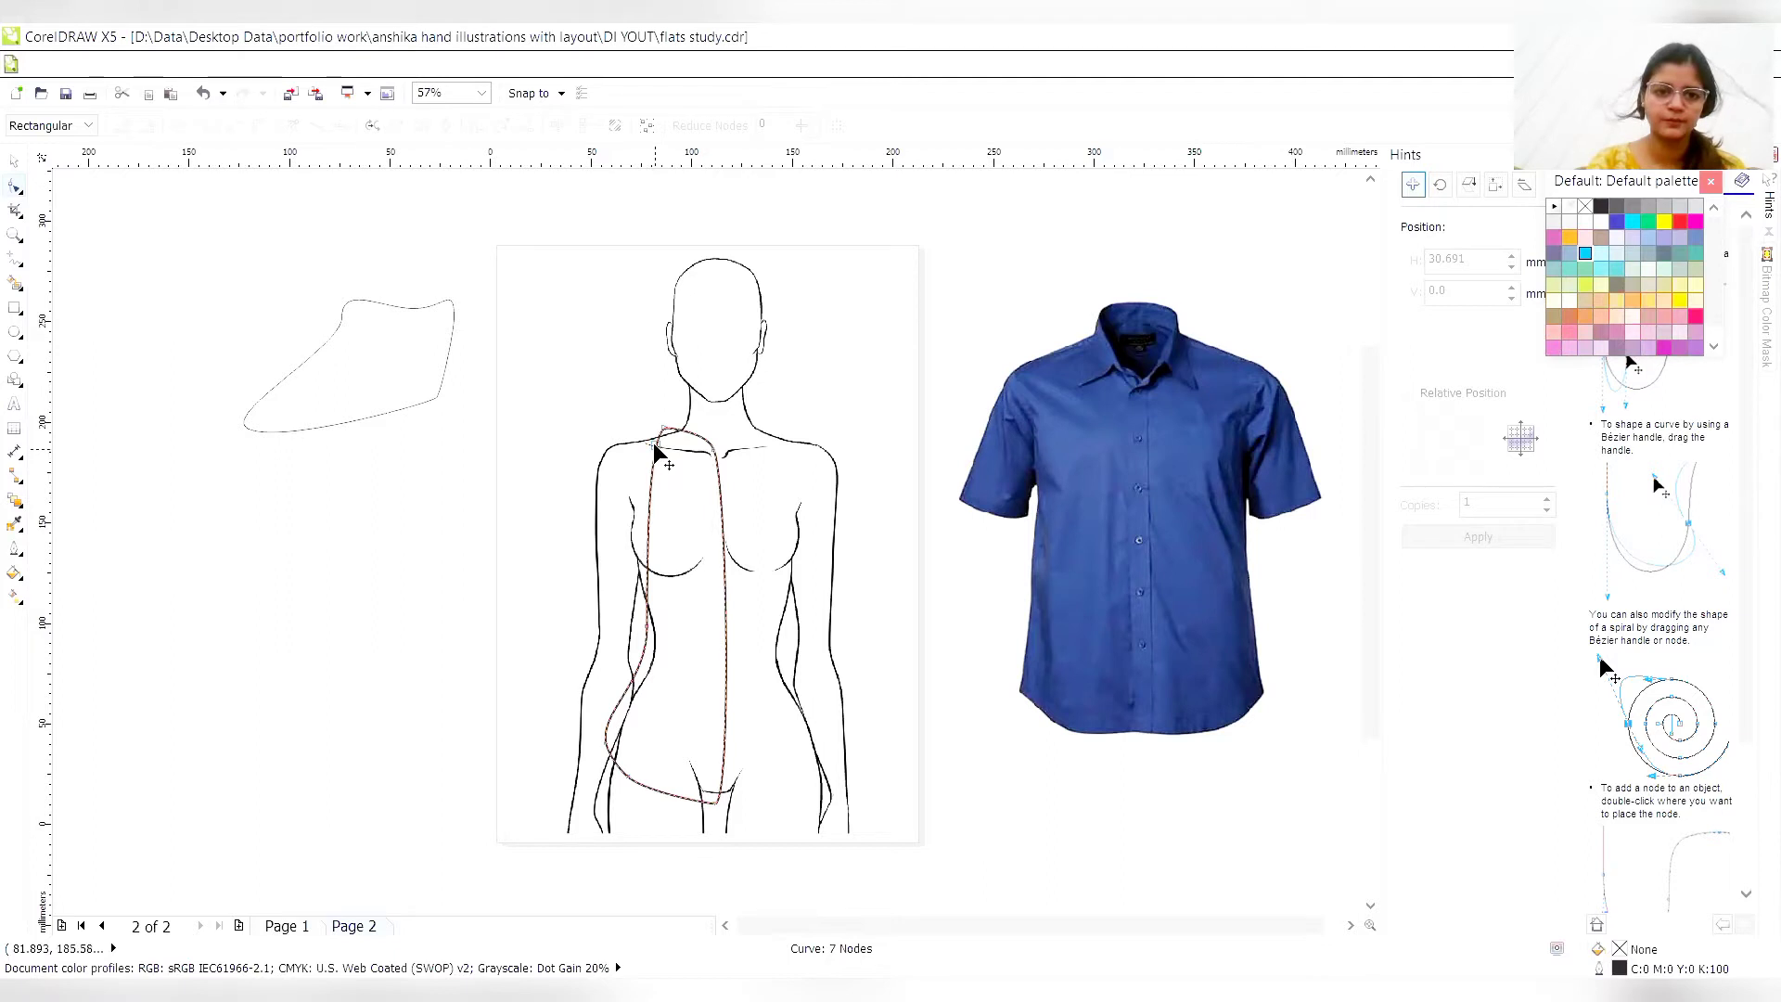
- Extend the torso curve's upper side node out to the shoulder tip and nudge it into alignment
{"action": "left_click_drag", "start_coordinate": [656, 449], "coordinate": [603, 443]}
{"action": "key", "text": "Left"}
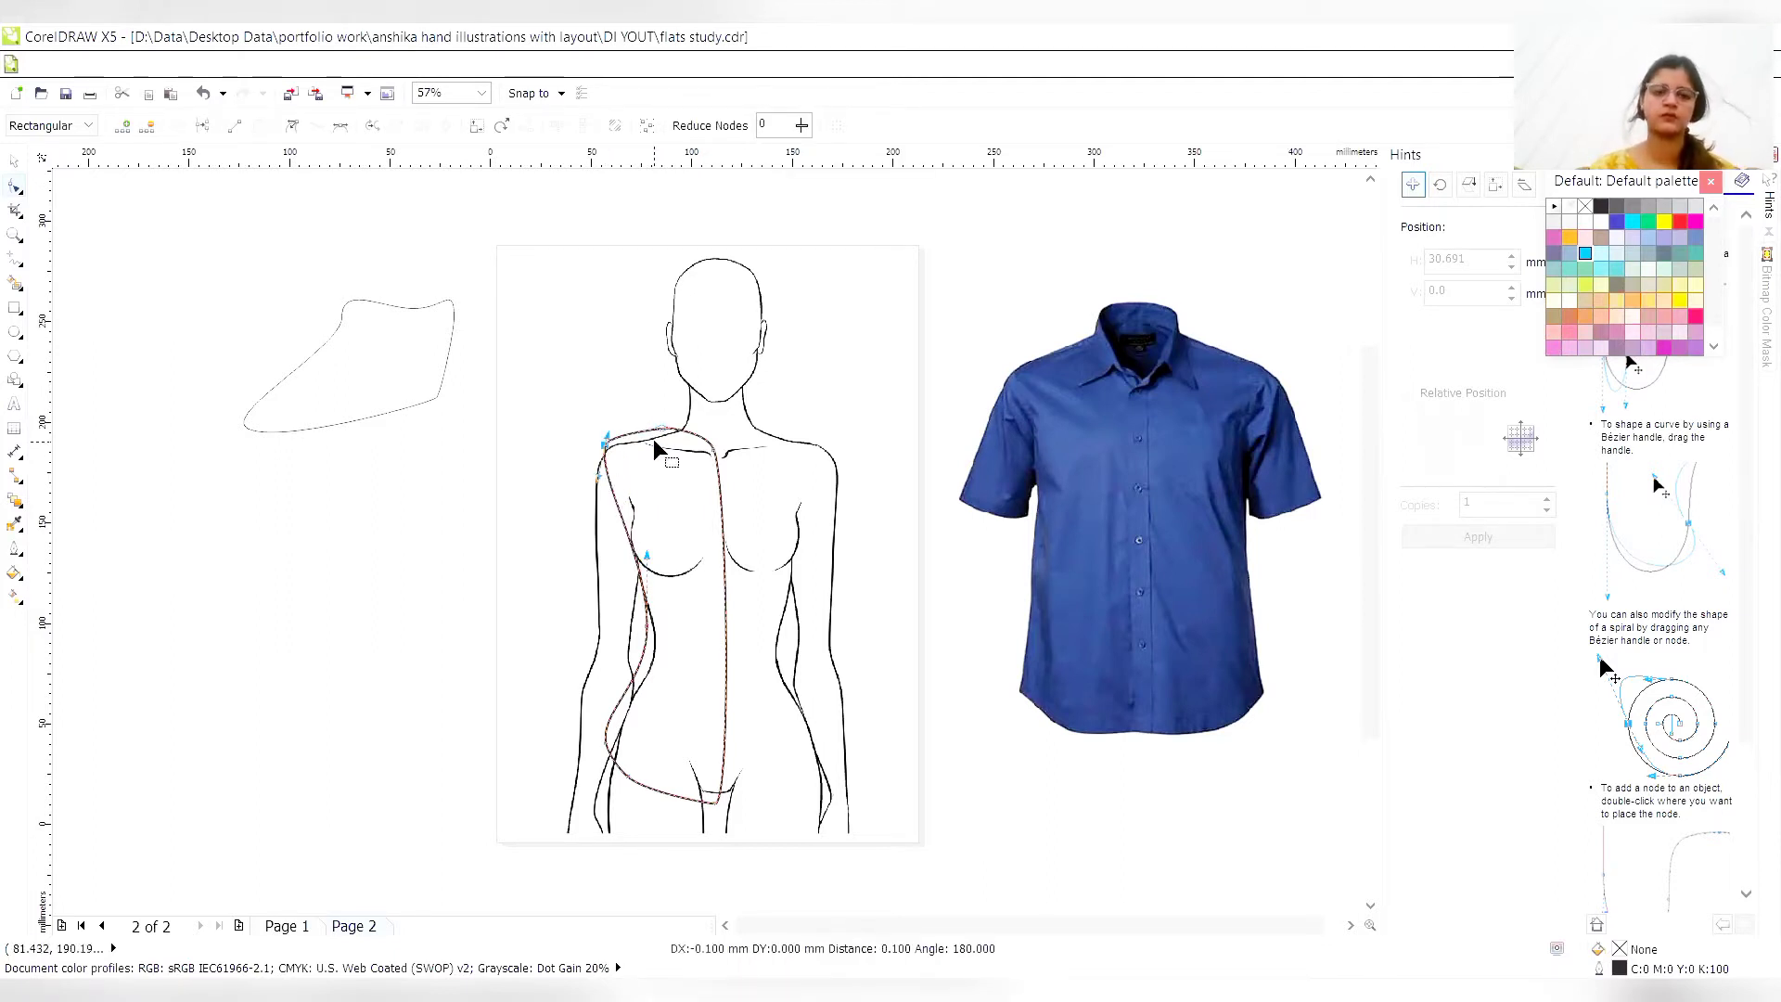
{"action": "key", "text": "Left"}
{"action": "key", "text": "Down"}
{"action": "key", "text": "Down"}
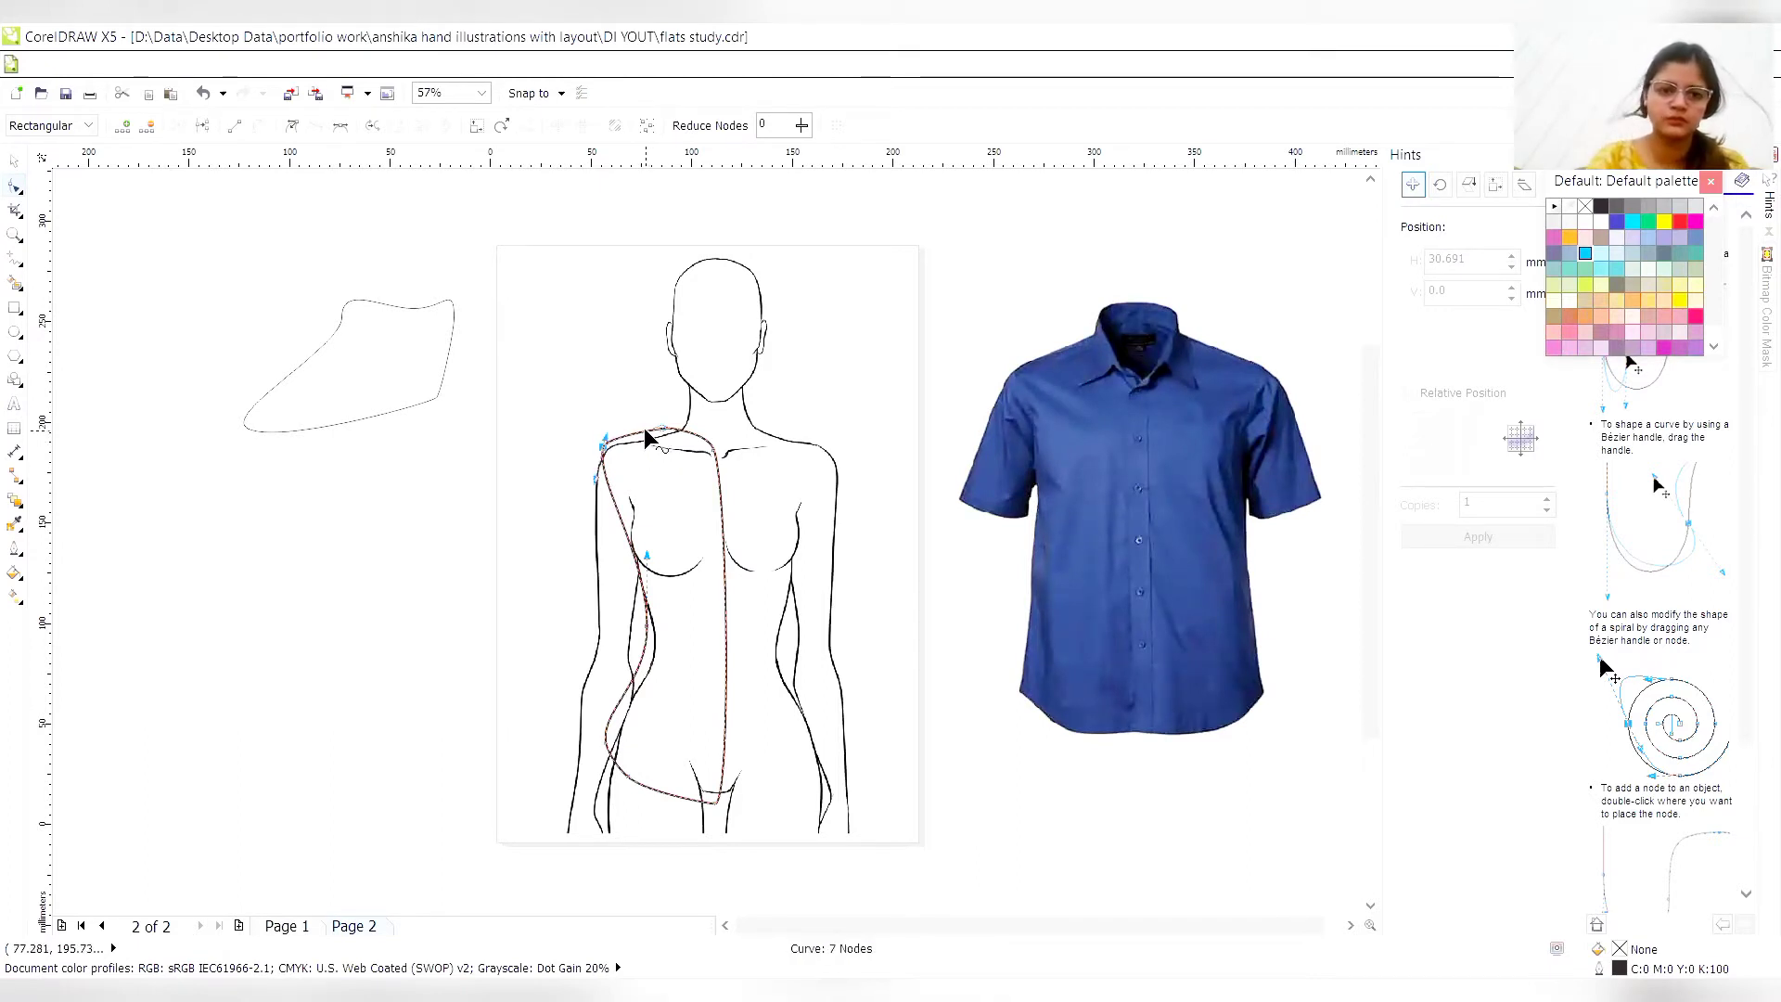
- Refine the torso curve's shoulder line with an added node nudged down onto the figure's shoulder, and rework the node beside the neck
{"action": "double_click", "coordinate": [647, 430]}
{"action": "key", "text": "Down"}
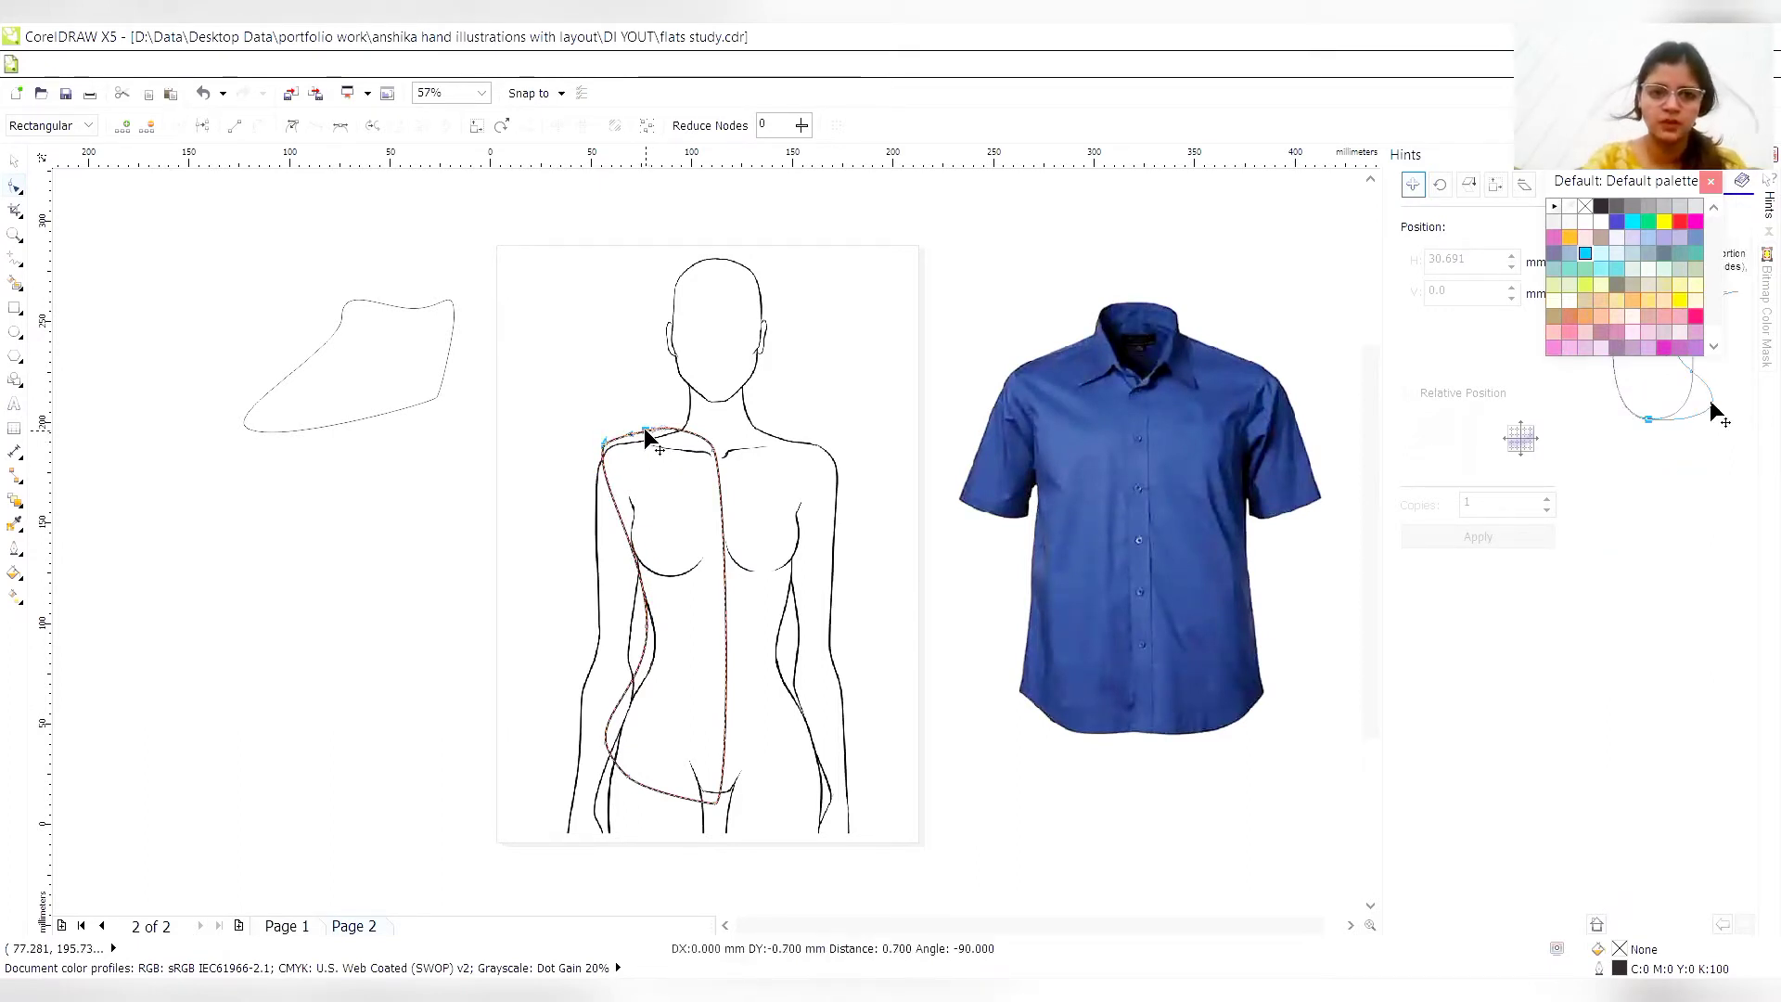
{"action": "key", "text": "Down"}
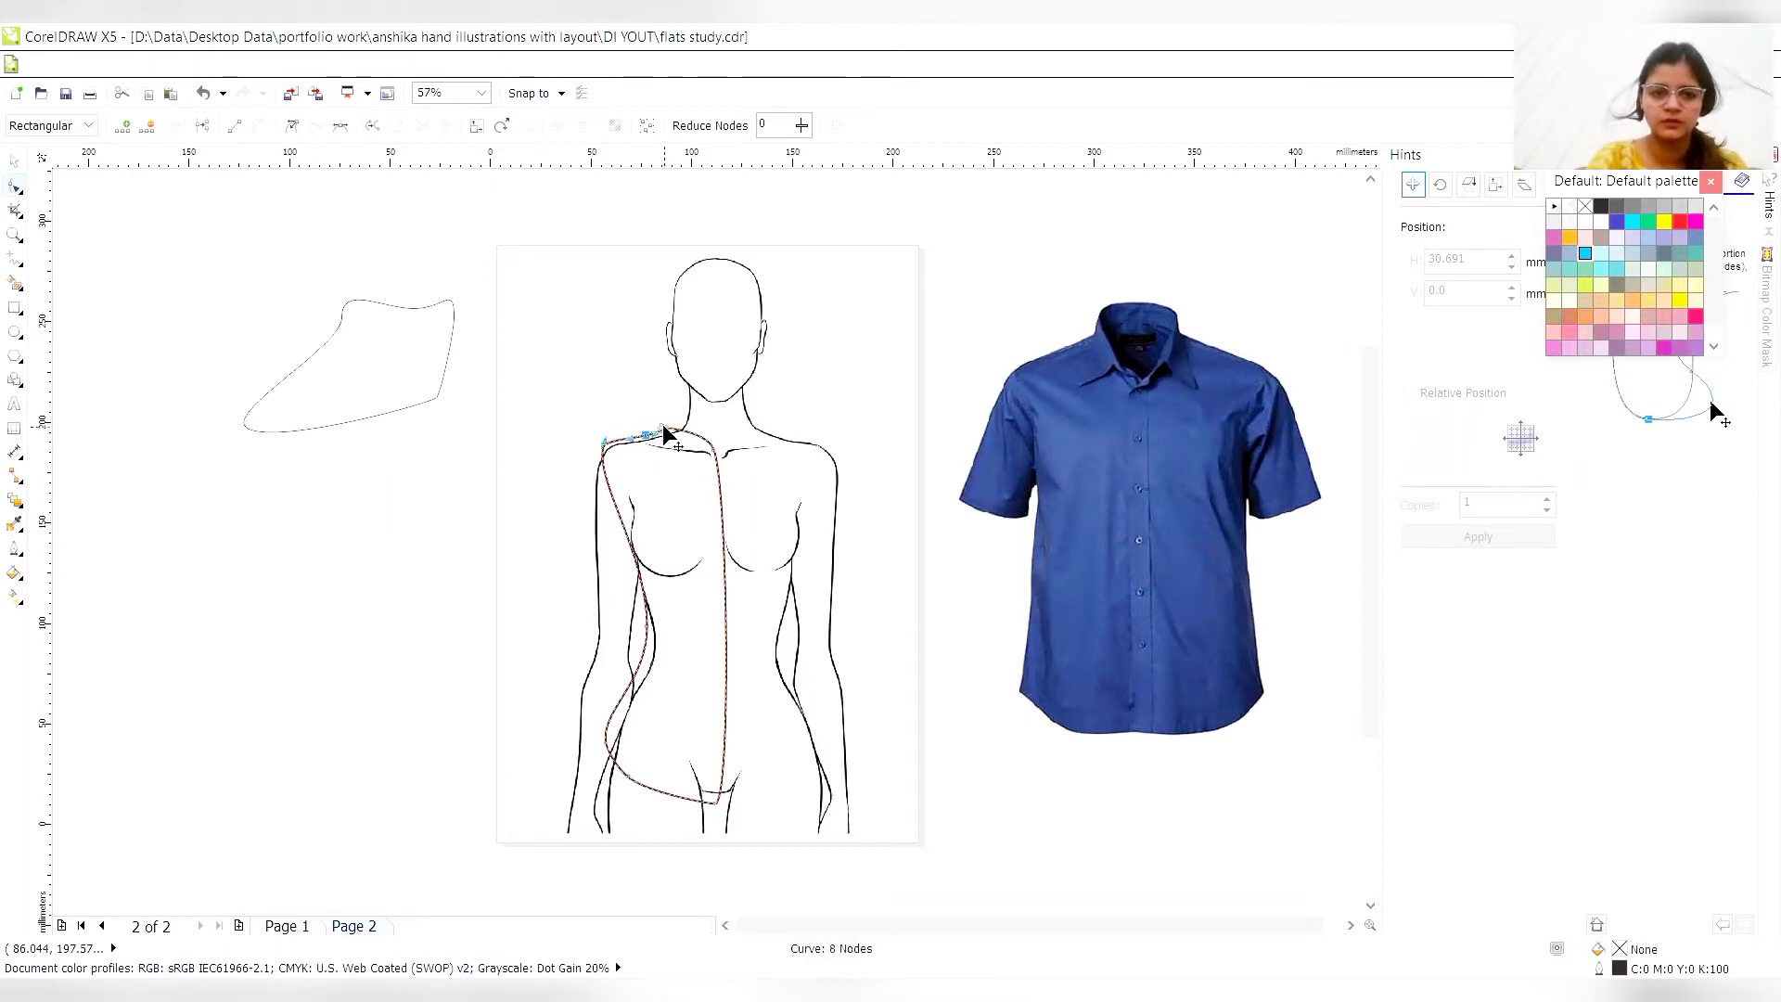
{"action": "key", "text": "Delete"}
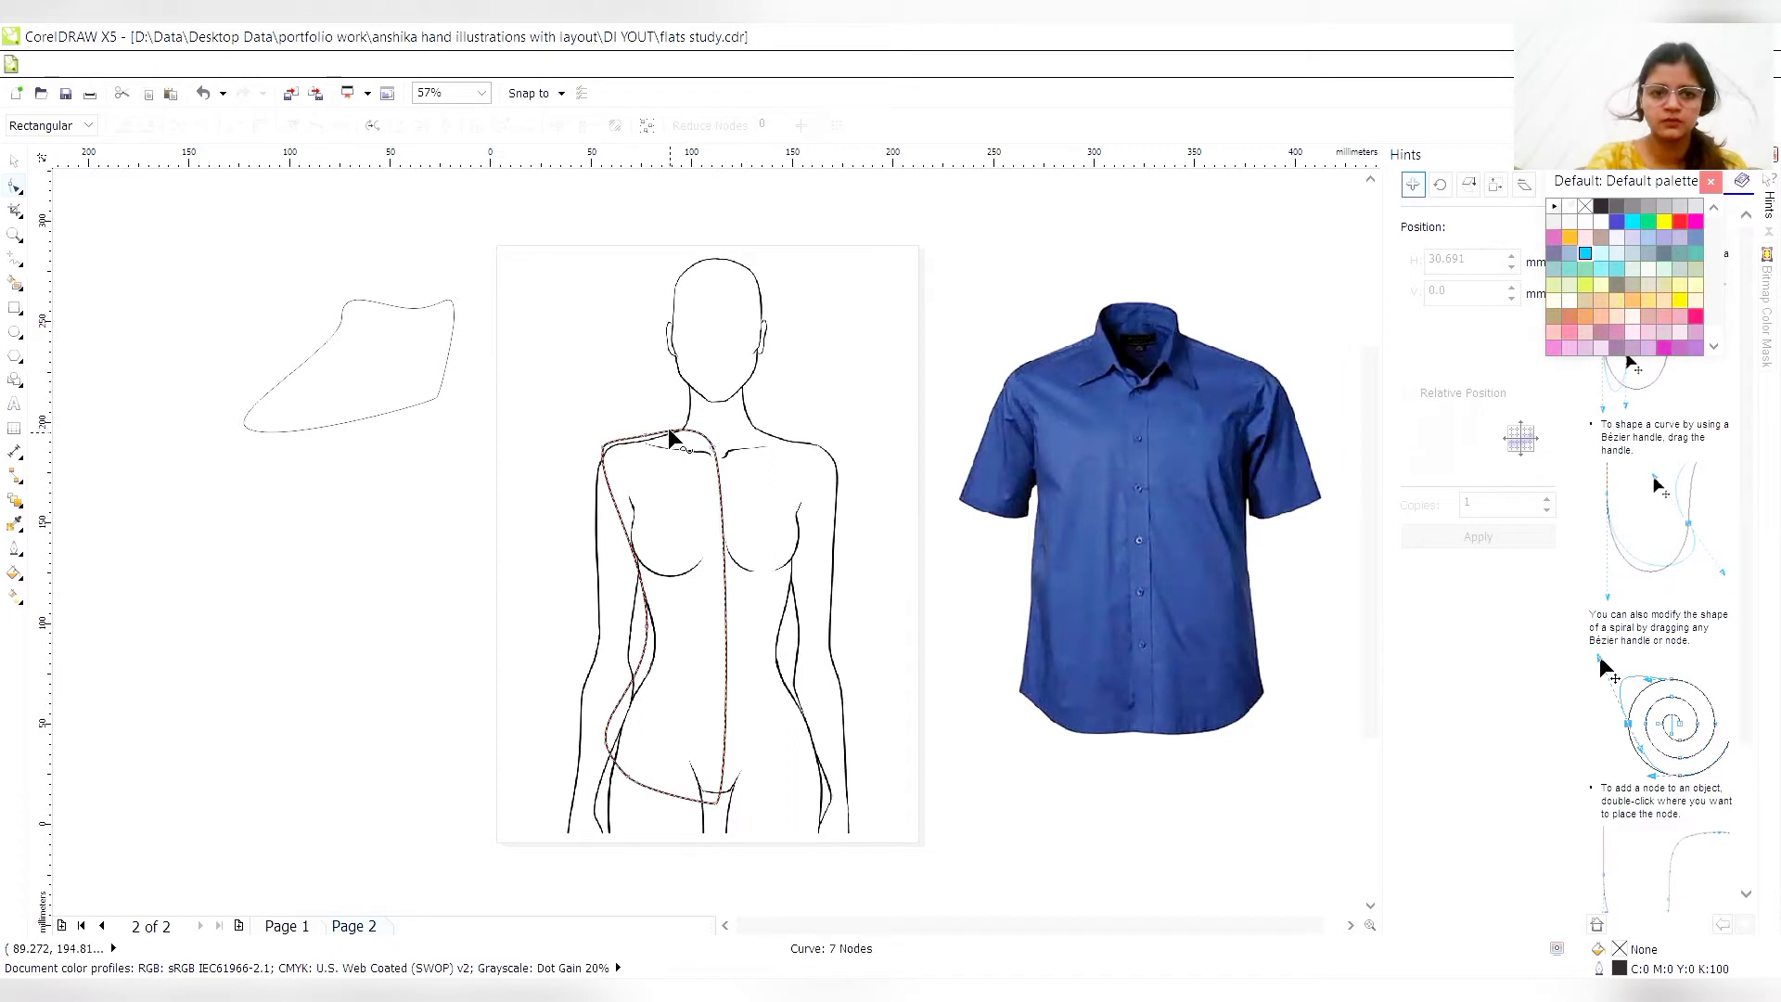
{"action": "left_click", "coordinate": [669, 436]}
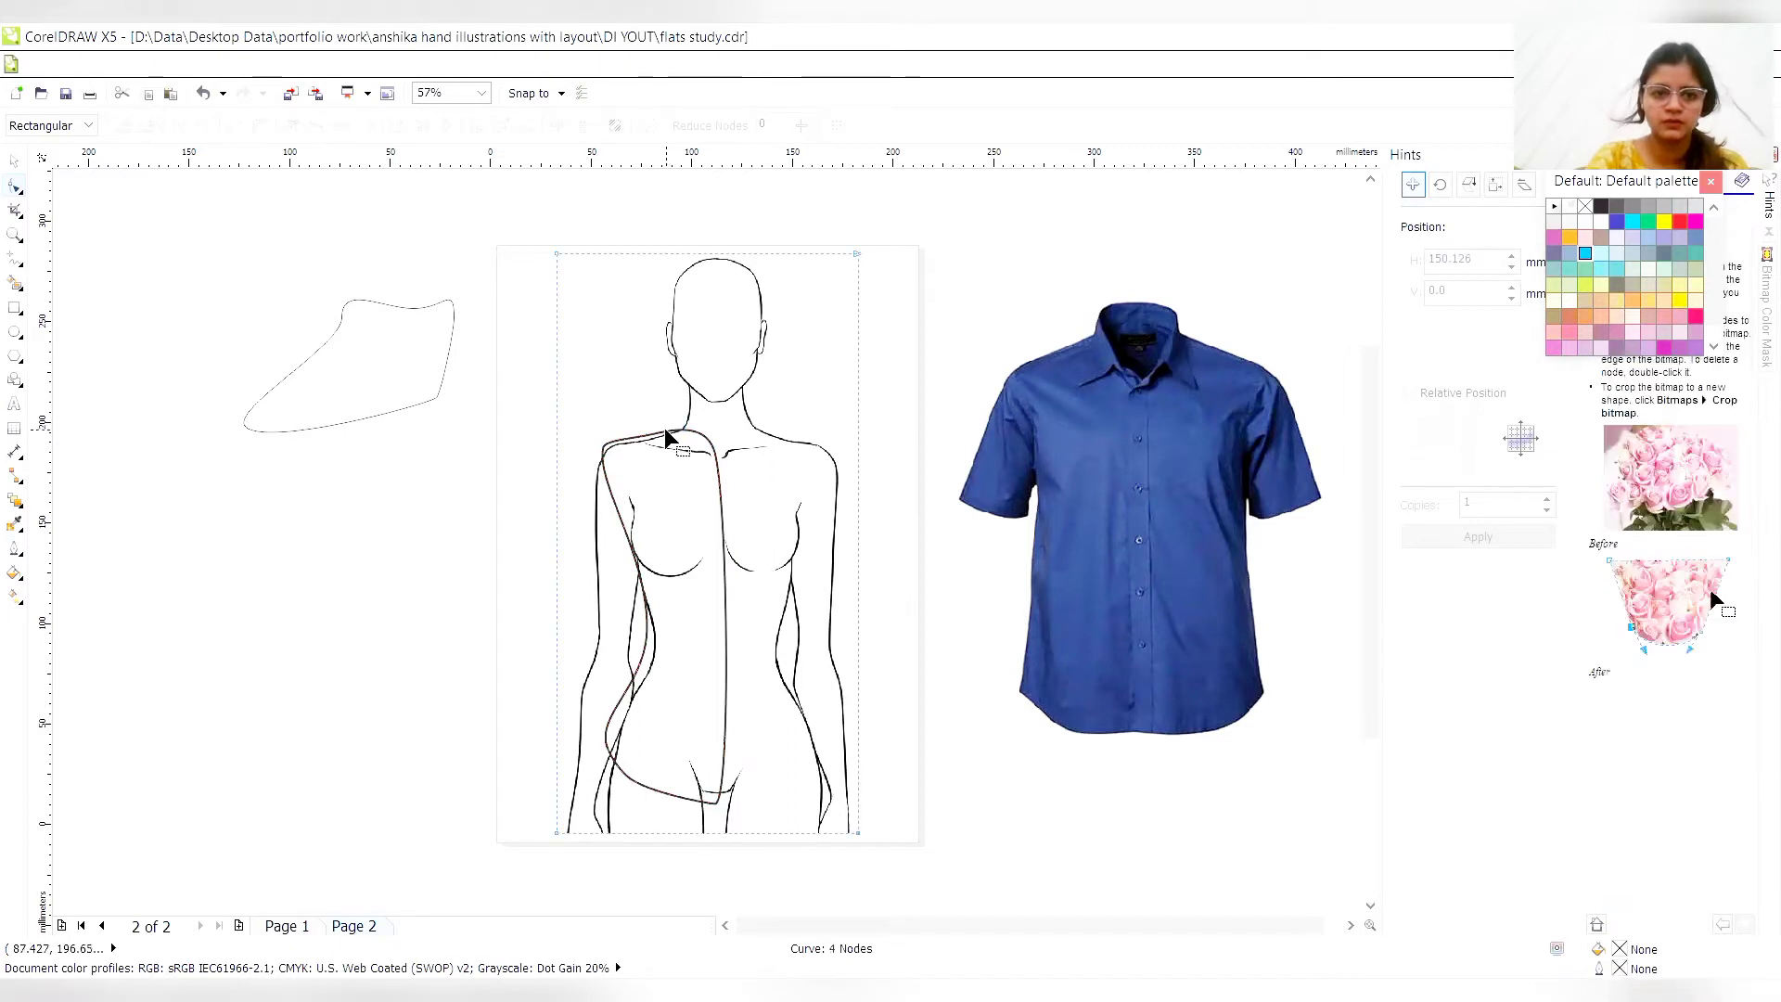
{"action": "left_click", "coordinate": [668, 436]}
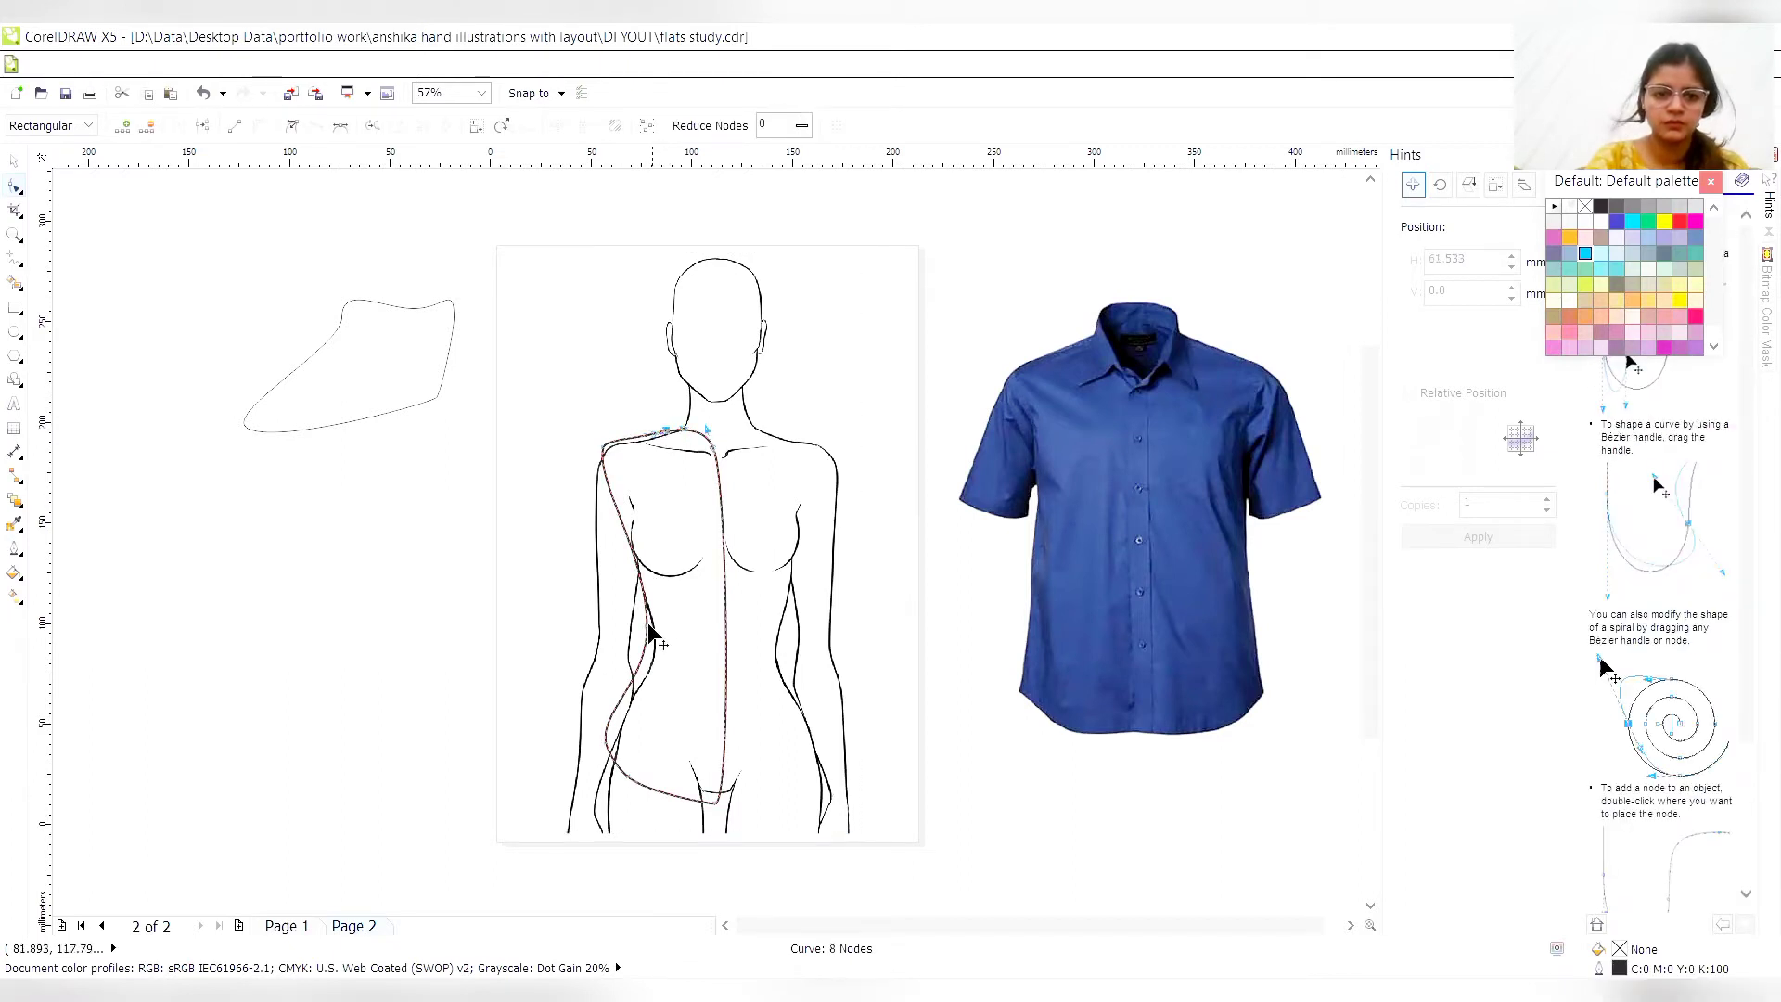
- Ease the torso curve's side seam outward at the waist and smooth it with an added node above the hip
{"action": "left_click_drag", "start_coordinate": [647, 629], "coordinate": [637, 653]}
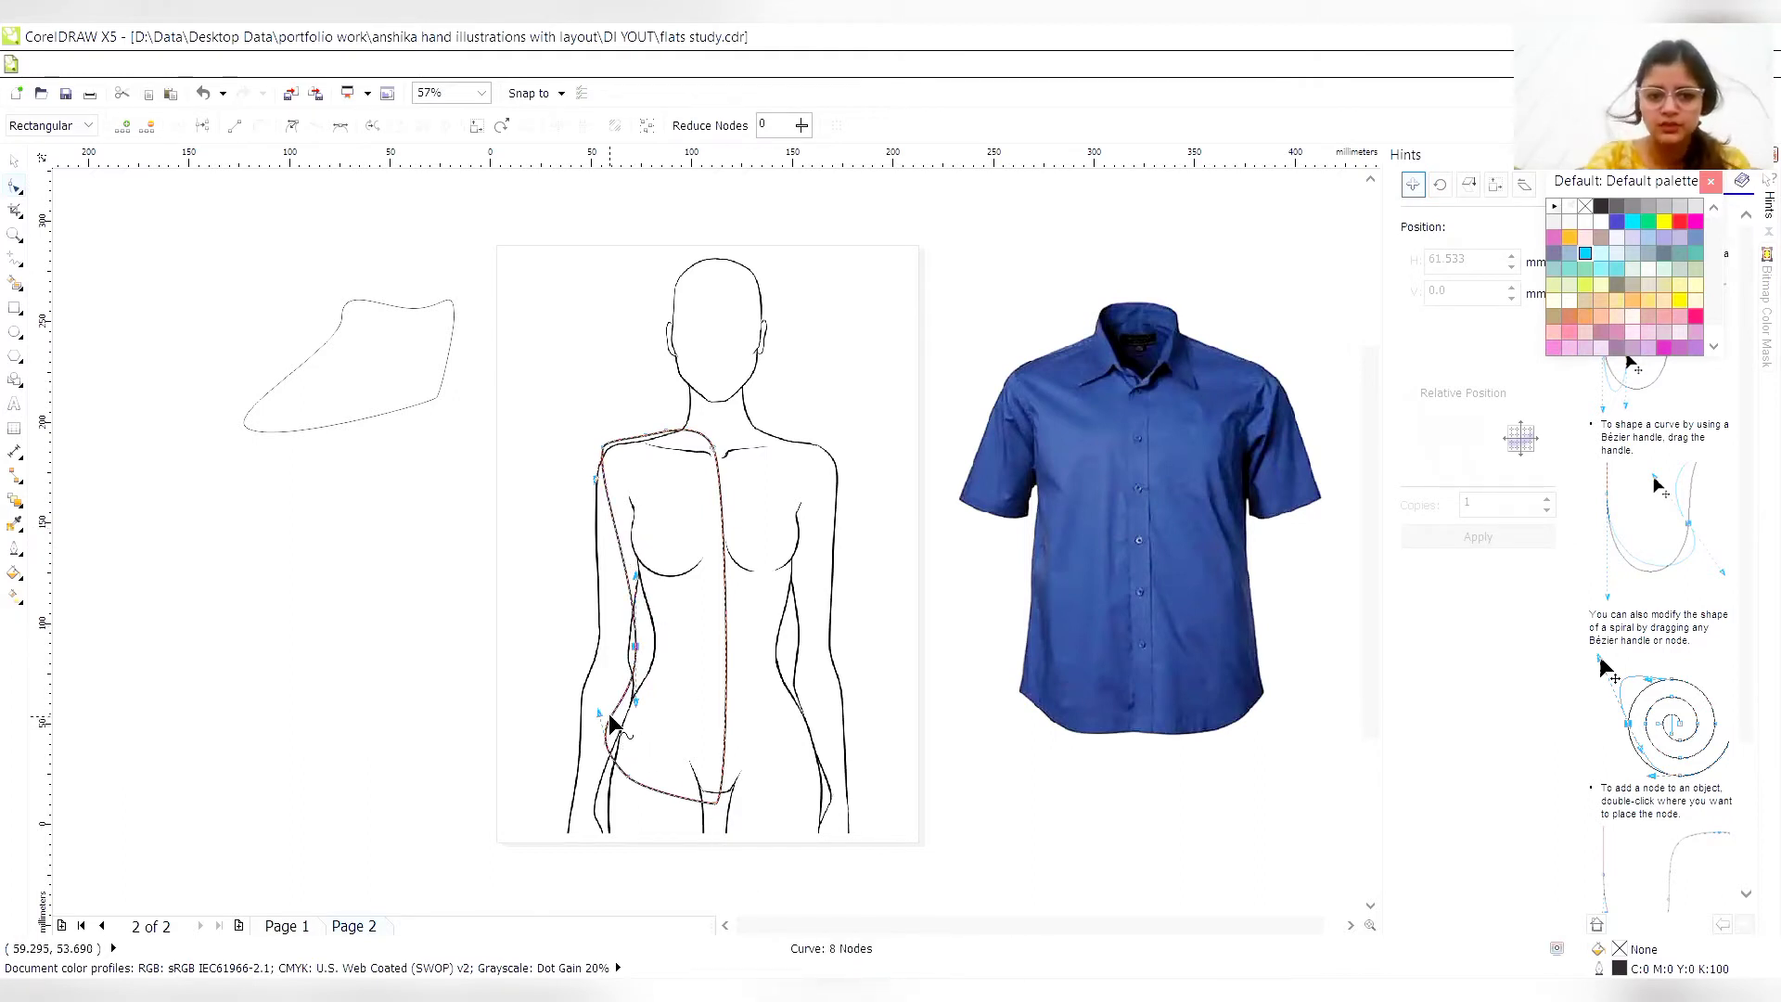
{"action": "left_click_drag", "start_coordinate": [609, 716], "coordinate": [610, 716]}
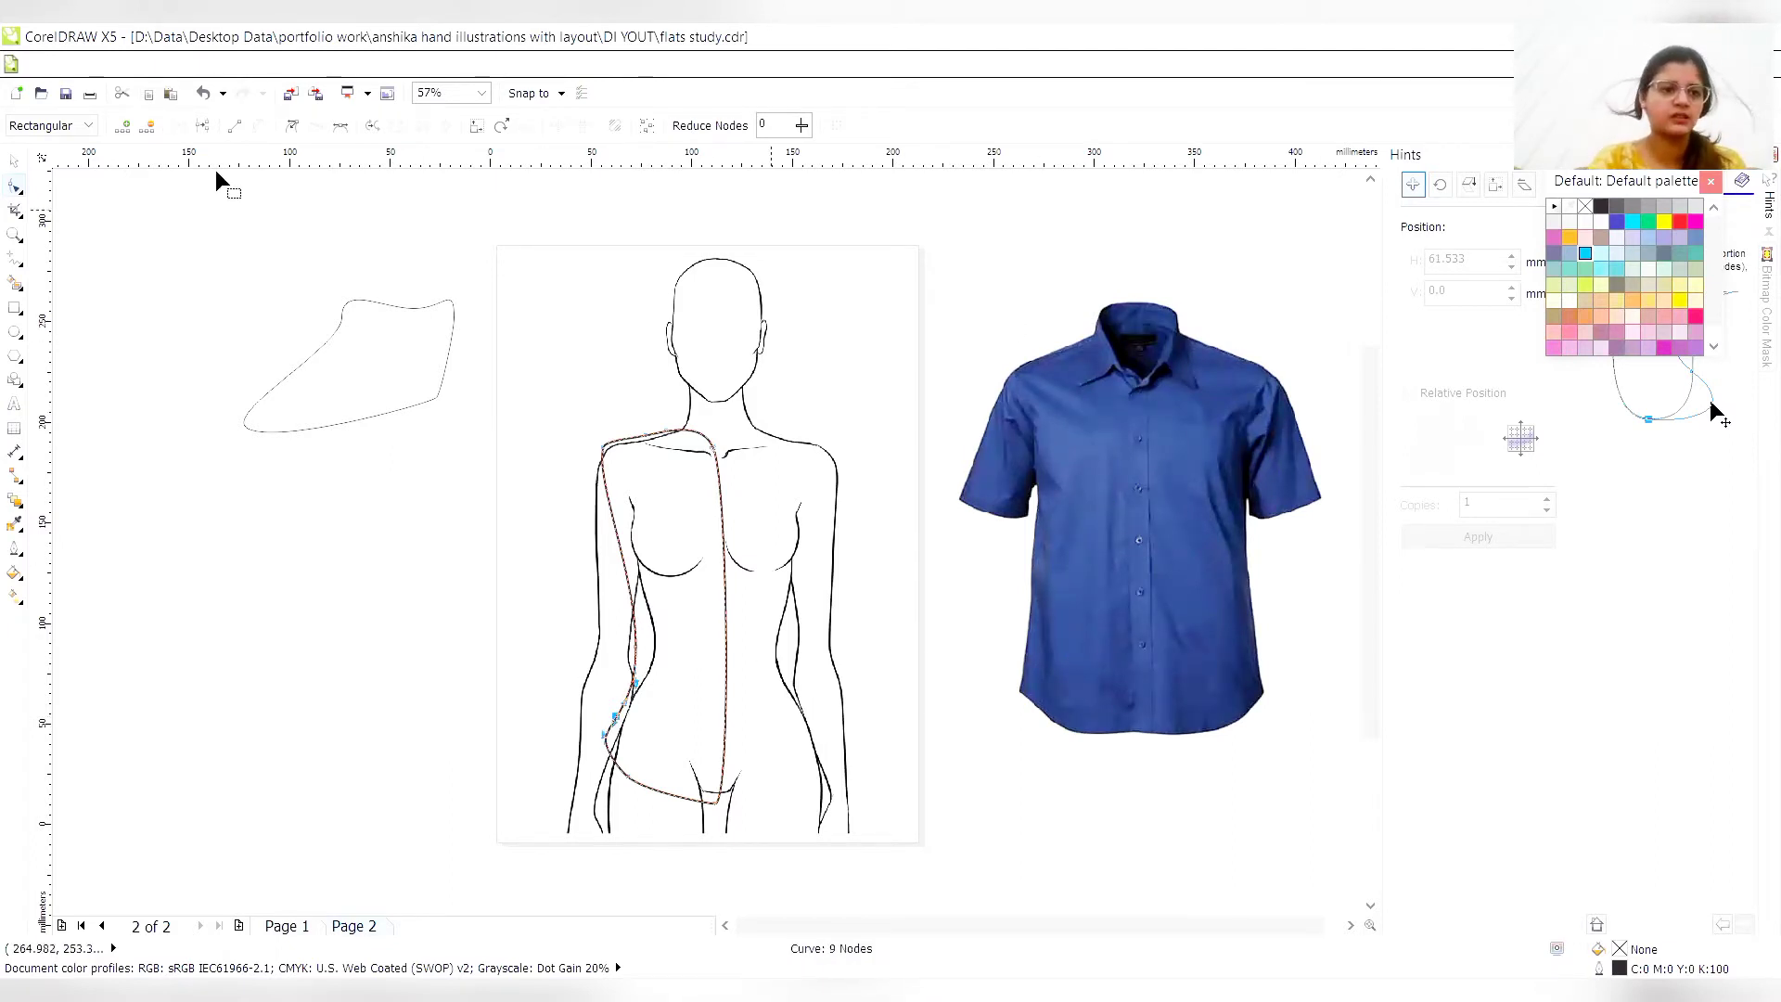
{"action": "left_click", "coordinate": [17, 331]}
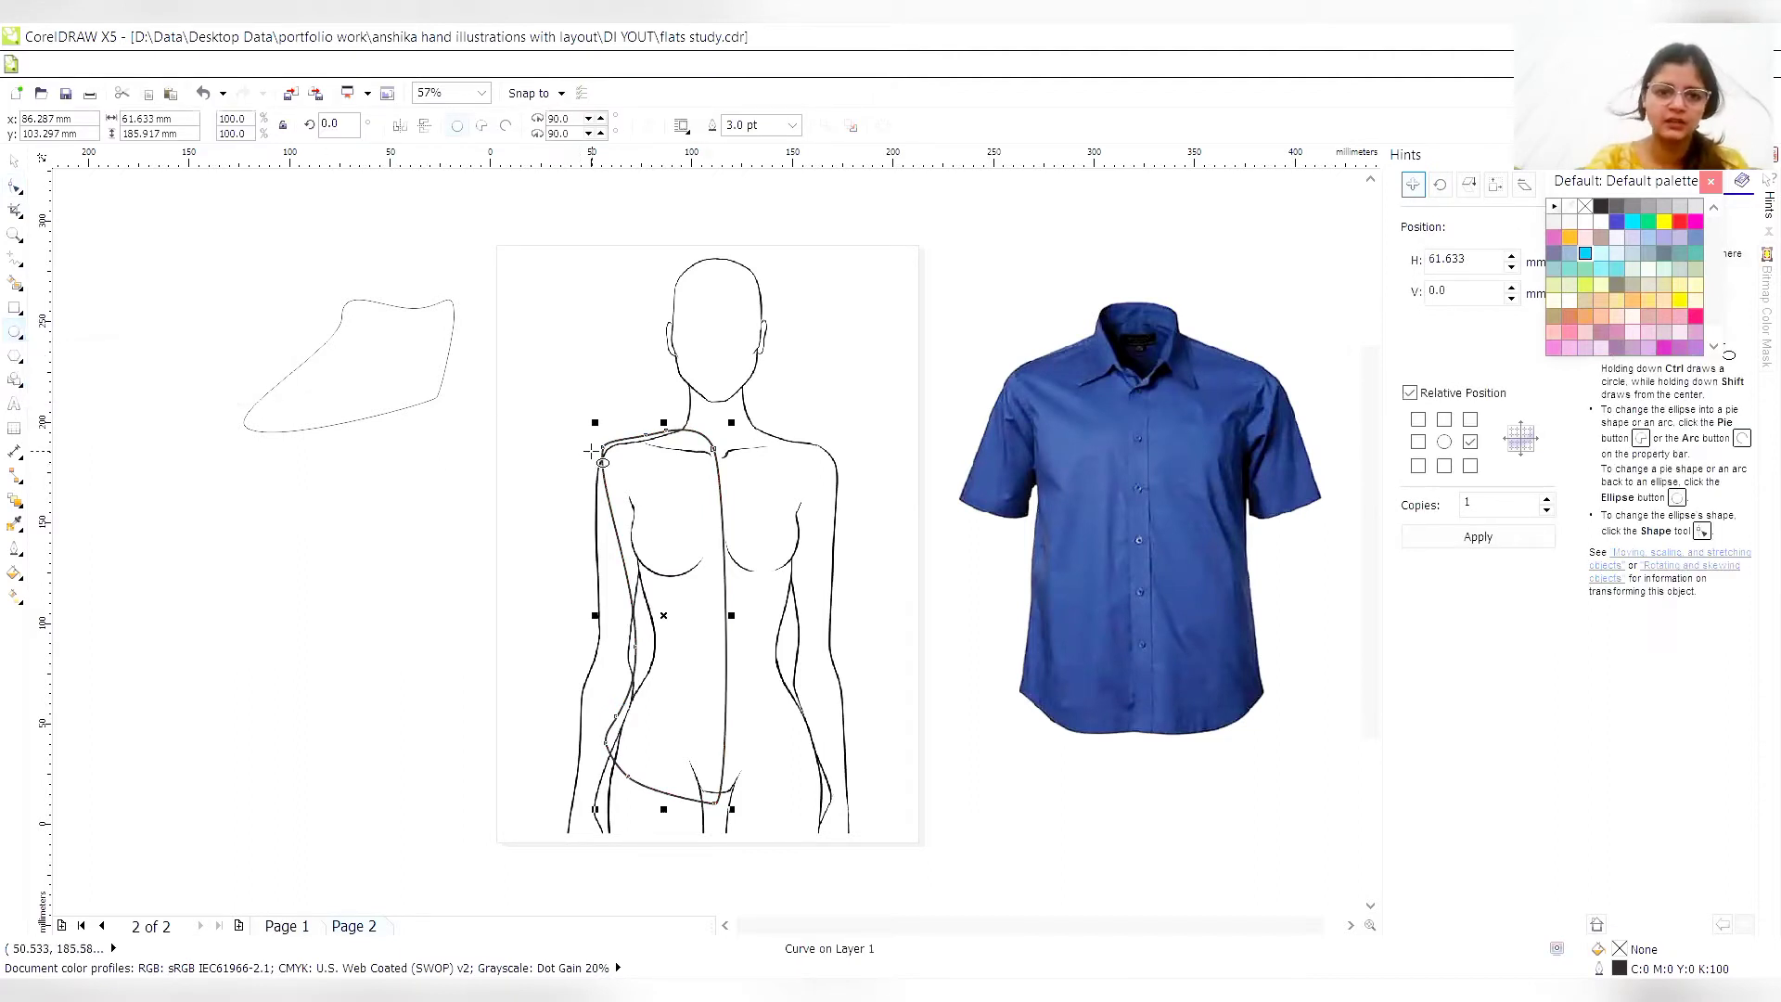
{"action": "left_click_drag", "start_coordinate": [585, 446], "coordinate": [590, 459]}
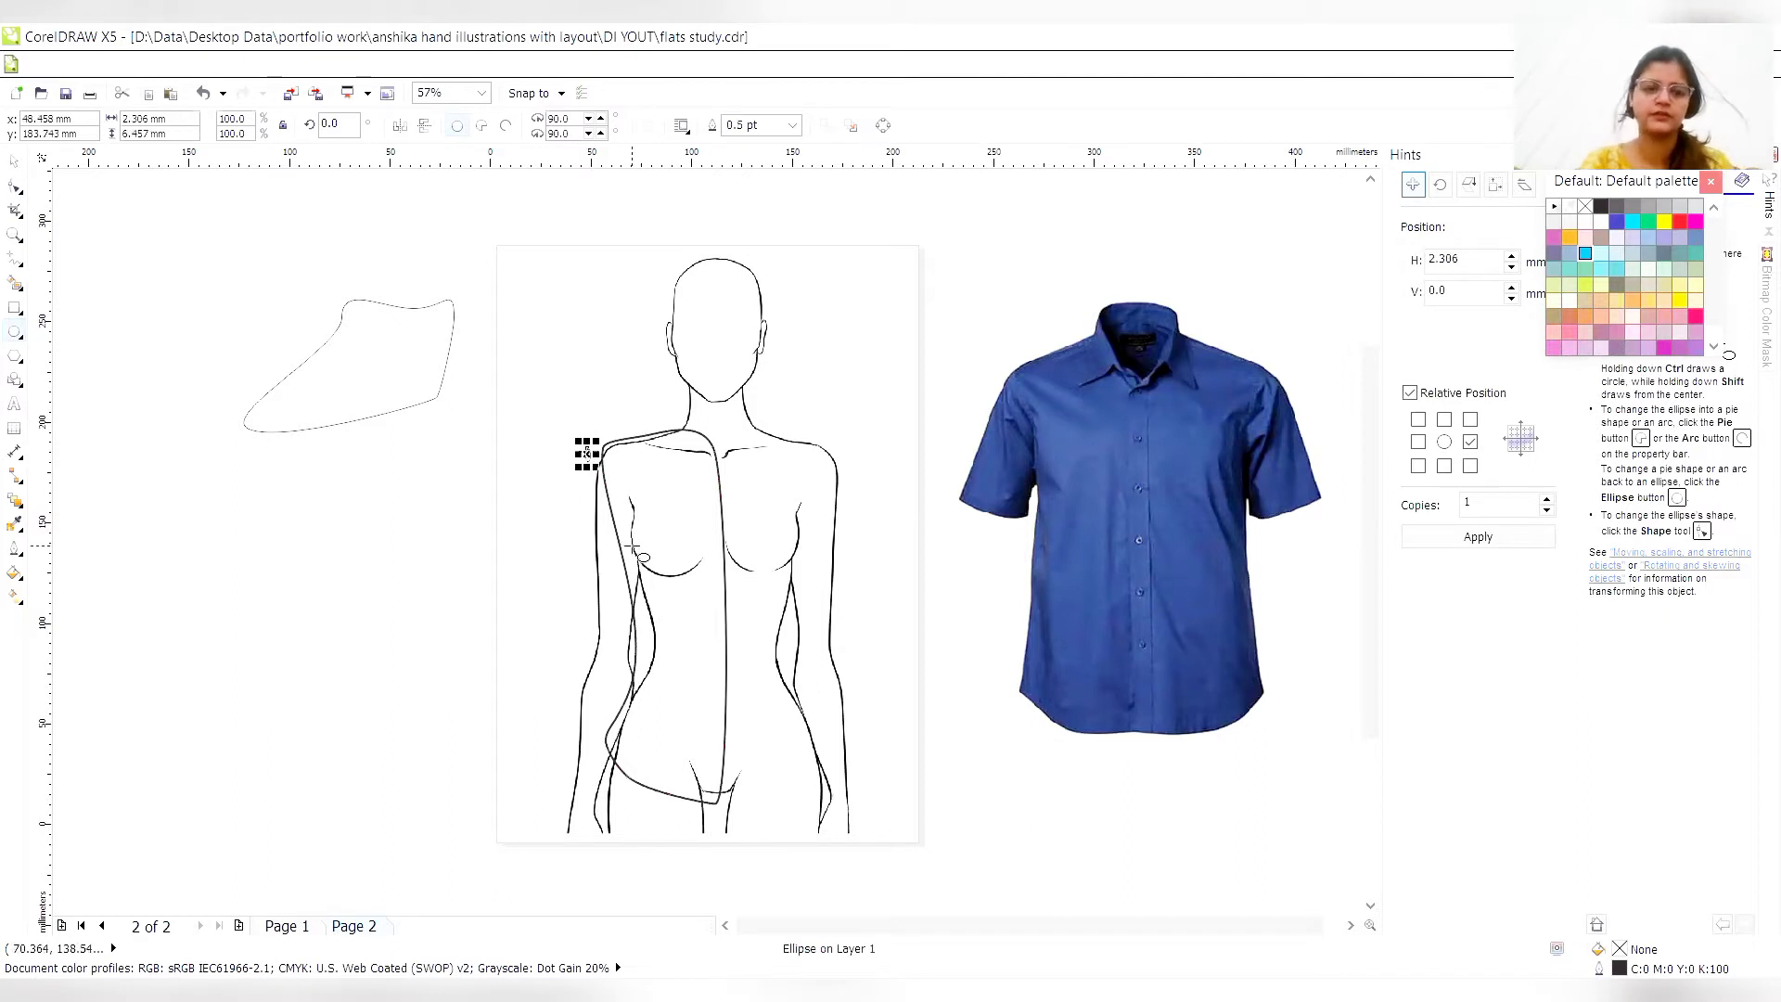
{"action": "key", "text": "ctrl+z"}
{"action": "left_click_drag", "start_coordinate": [646, 528], "coordinate": [648, 541]}
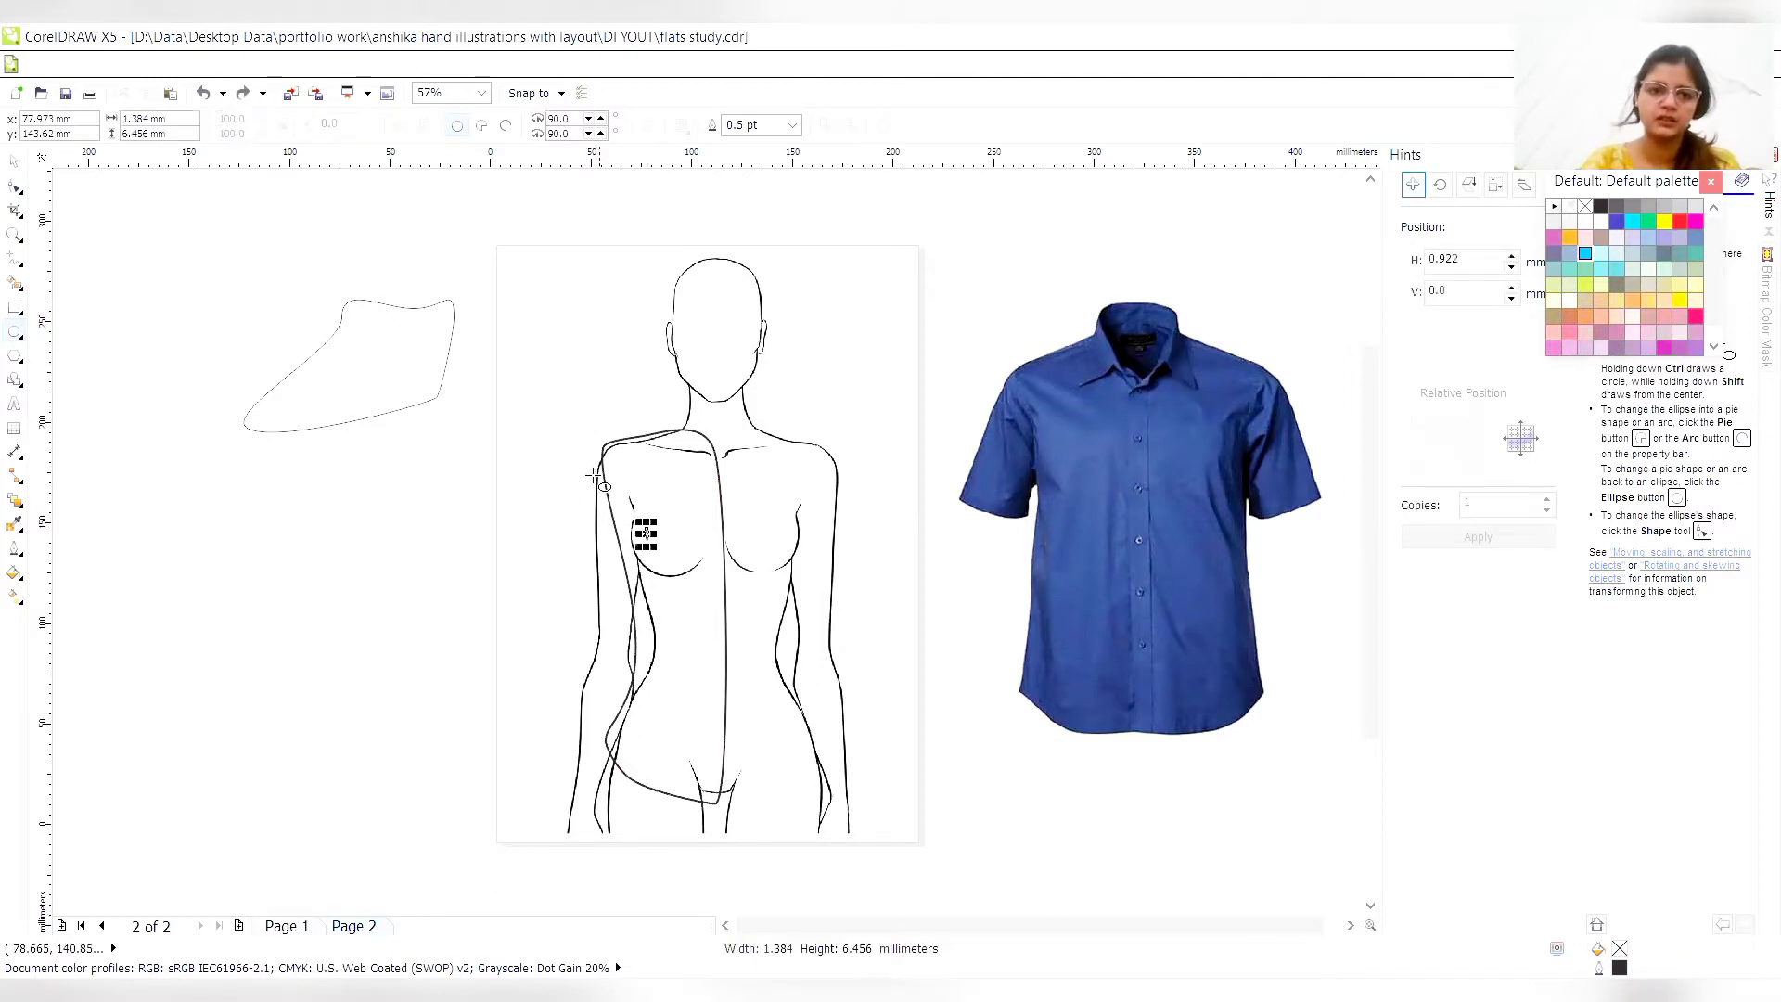
{"action": "key", "text": "ctrl+z"}
- Draw a sleeve ellipse about 32 mm by 51 mm over the left upper arm, set its outline to 3.0 pt and convert it to curves
{"action": "left_click_drag", "start_coordinate": [580, 452], "coordinate": [648, 560]}
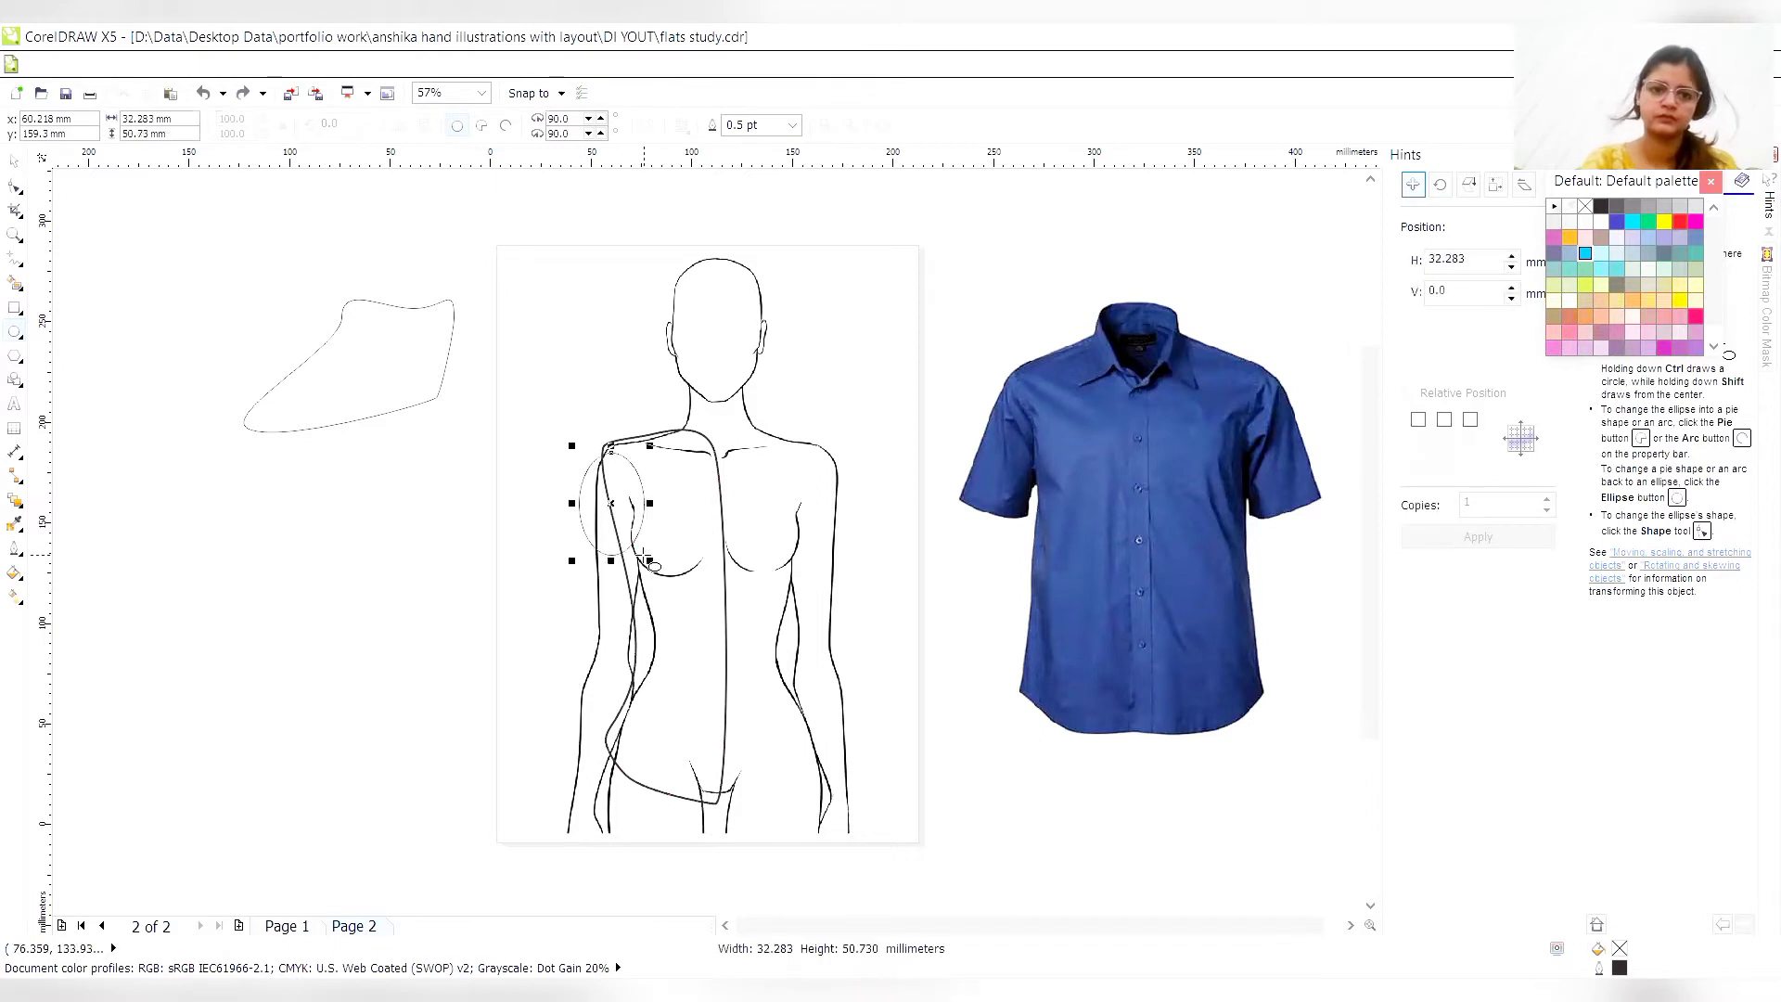
{"action": "left_click", "coordinate": [792, 124]}
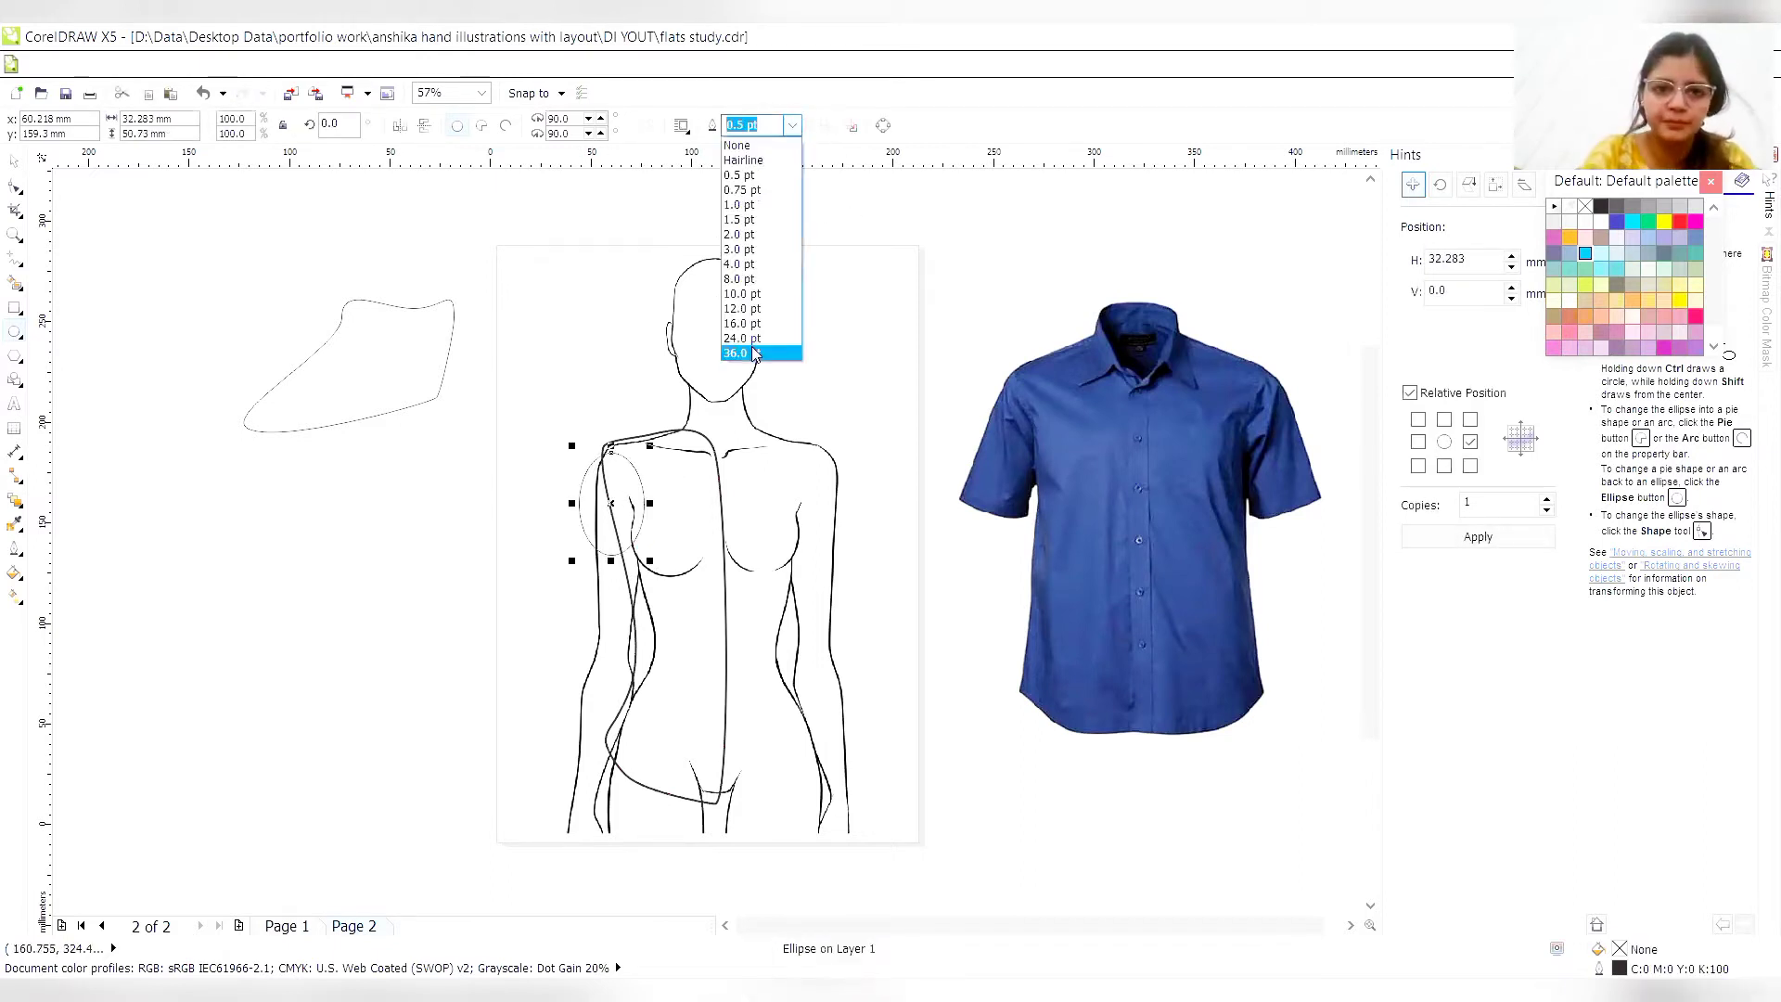
{"action": "left_click", "coordinate": [740, 251]}
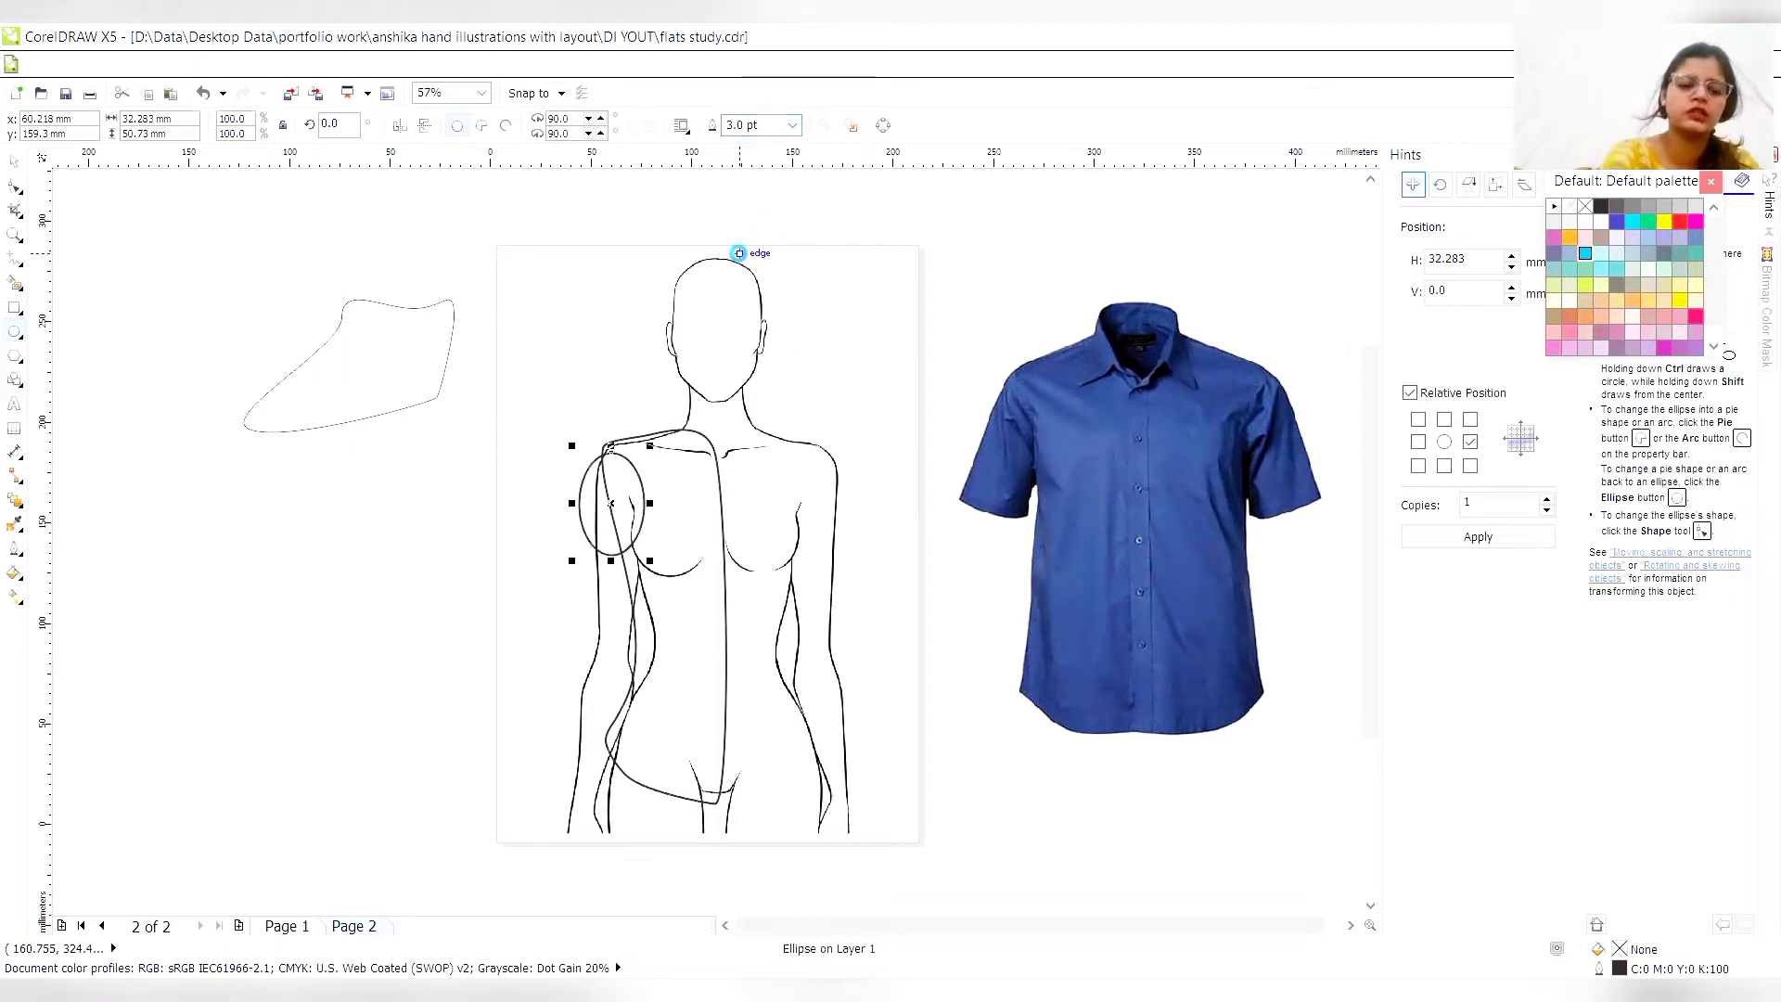
{"action": "key", "text": "ctrl+q"}
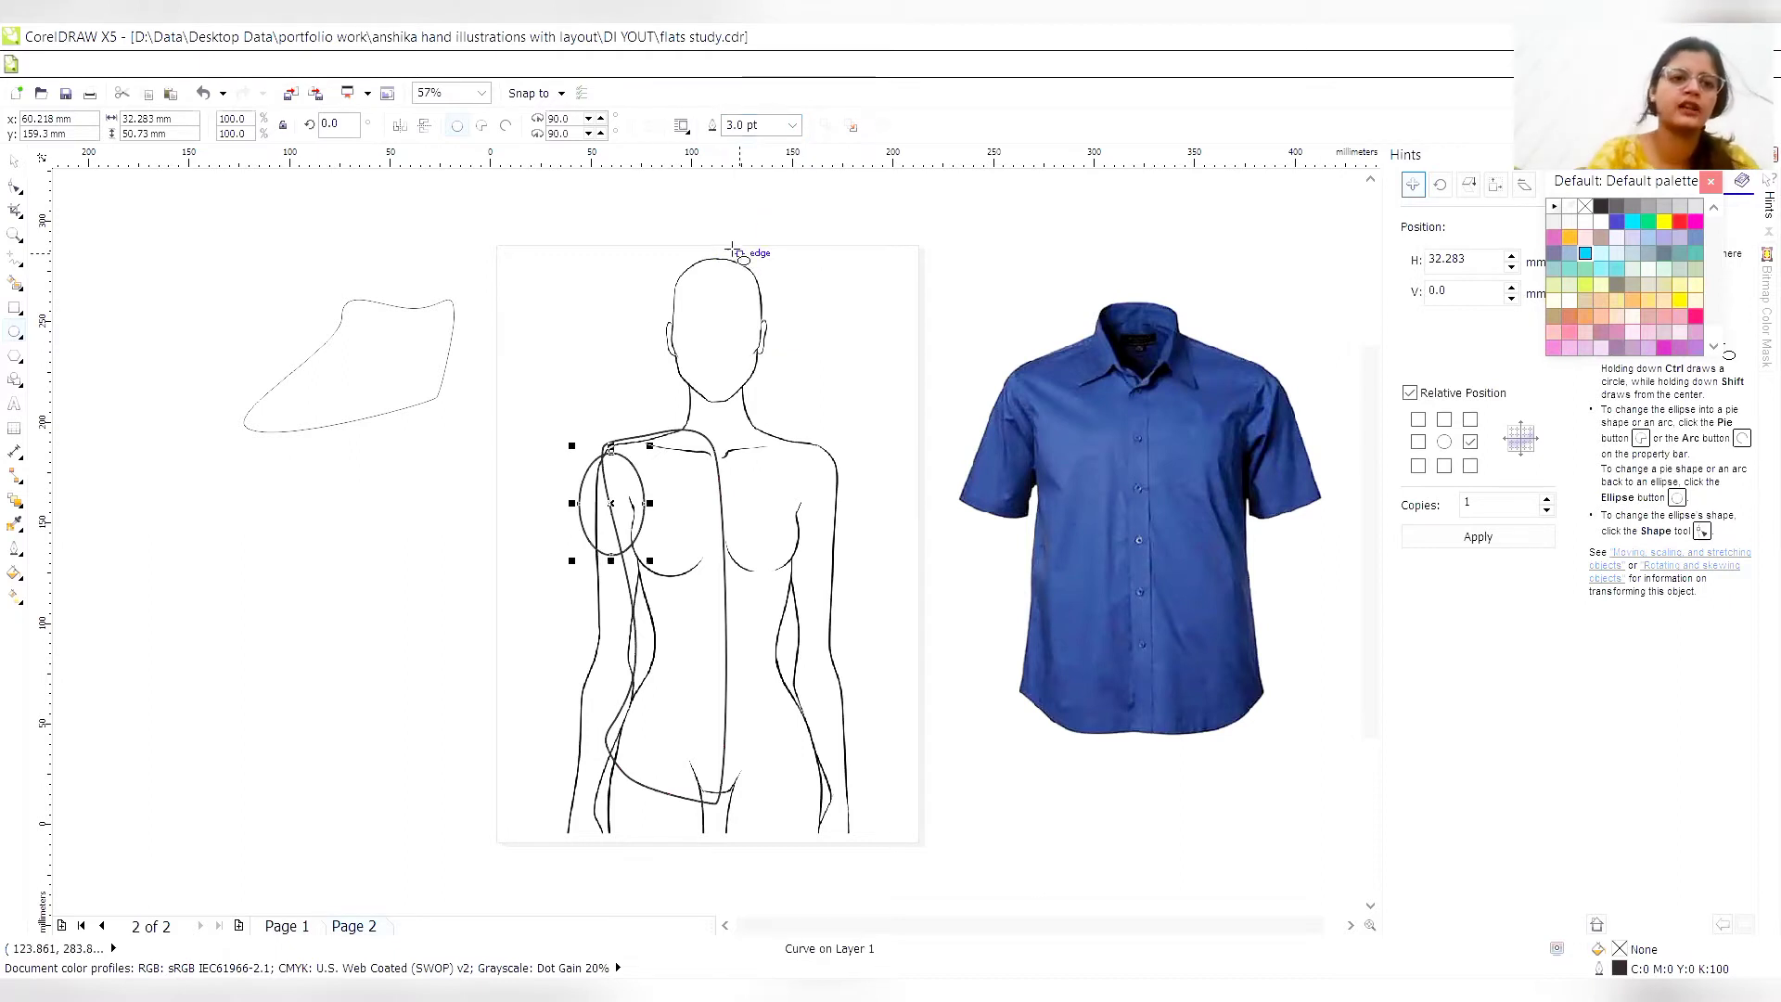
- Move the sleeve curve's top node up onto the shoulder tip of the torso curve
{"action": "left_click", "coordinate": [16, 186]}
{"action": "left_click_drag", "start_coordinate": [606, 450], "coordinate": [606, 447]}
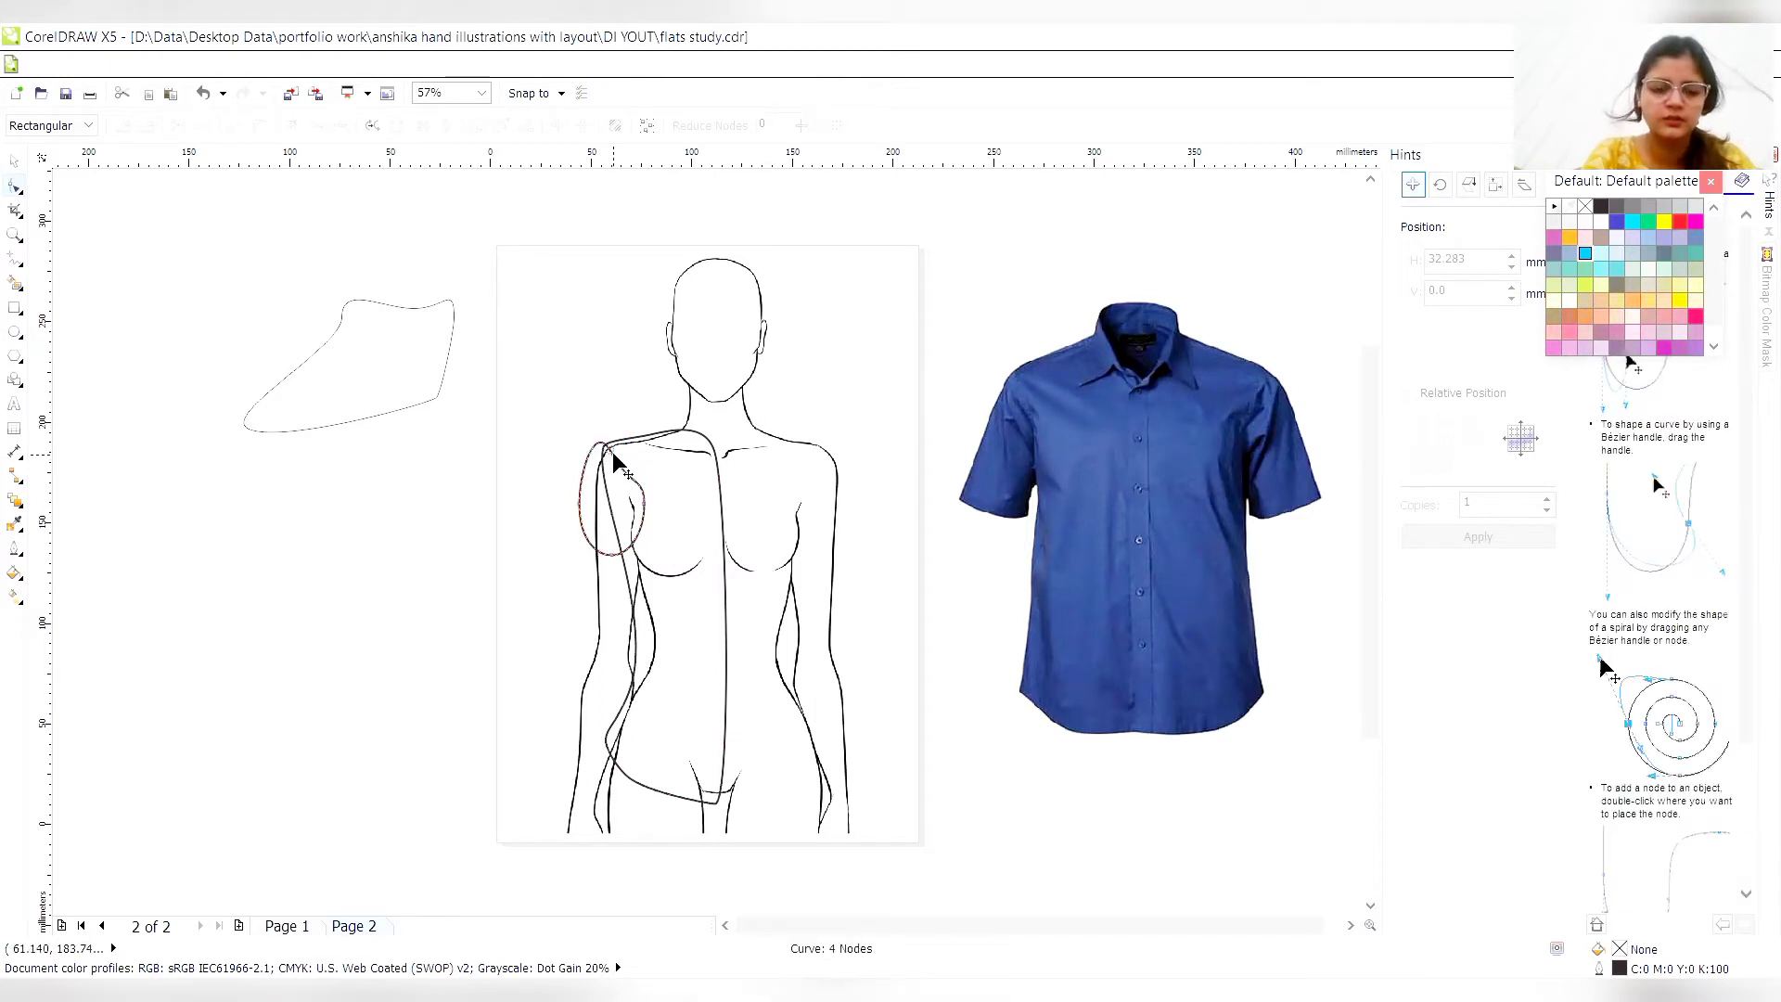
{"action": "key", "text": "z"}
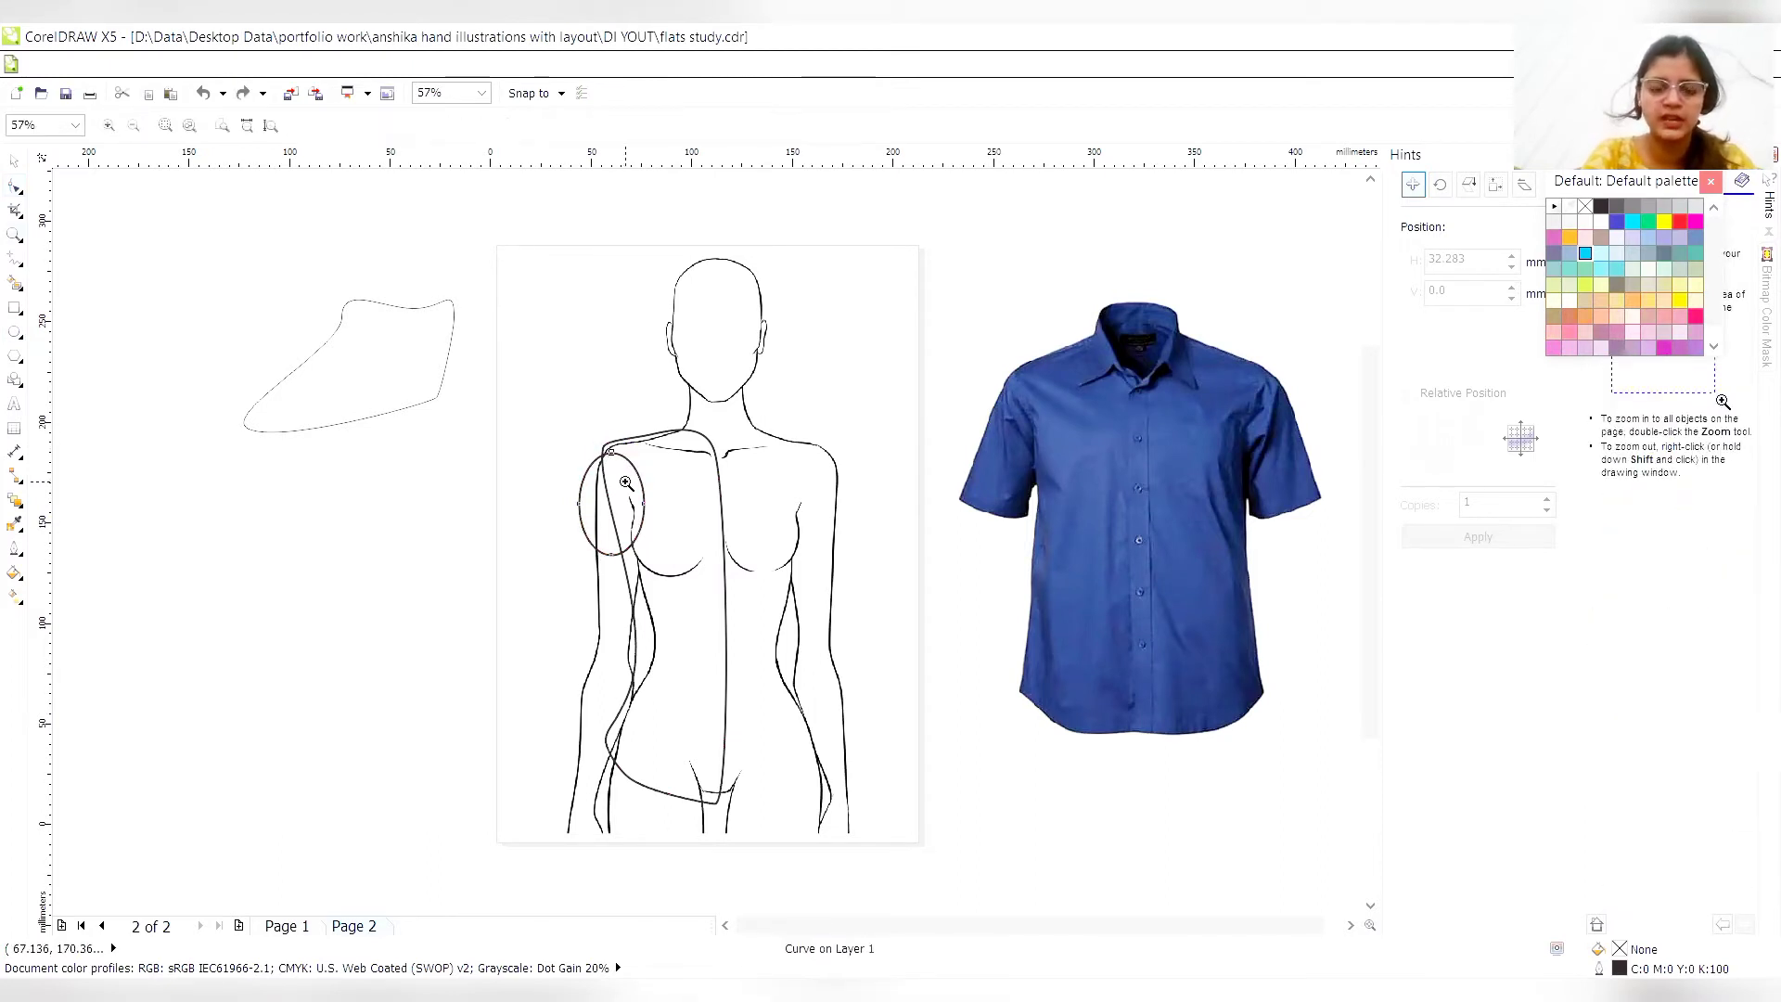
{"action": "left_click", "coordinate": [626, 482]}
{"action": "left_click", "coordinate": [716, 579]}
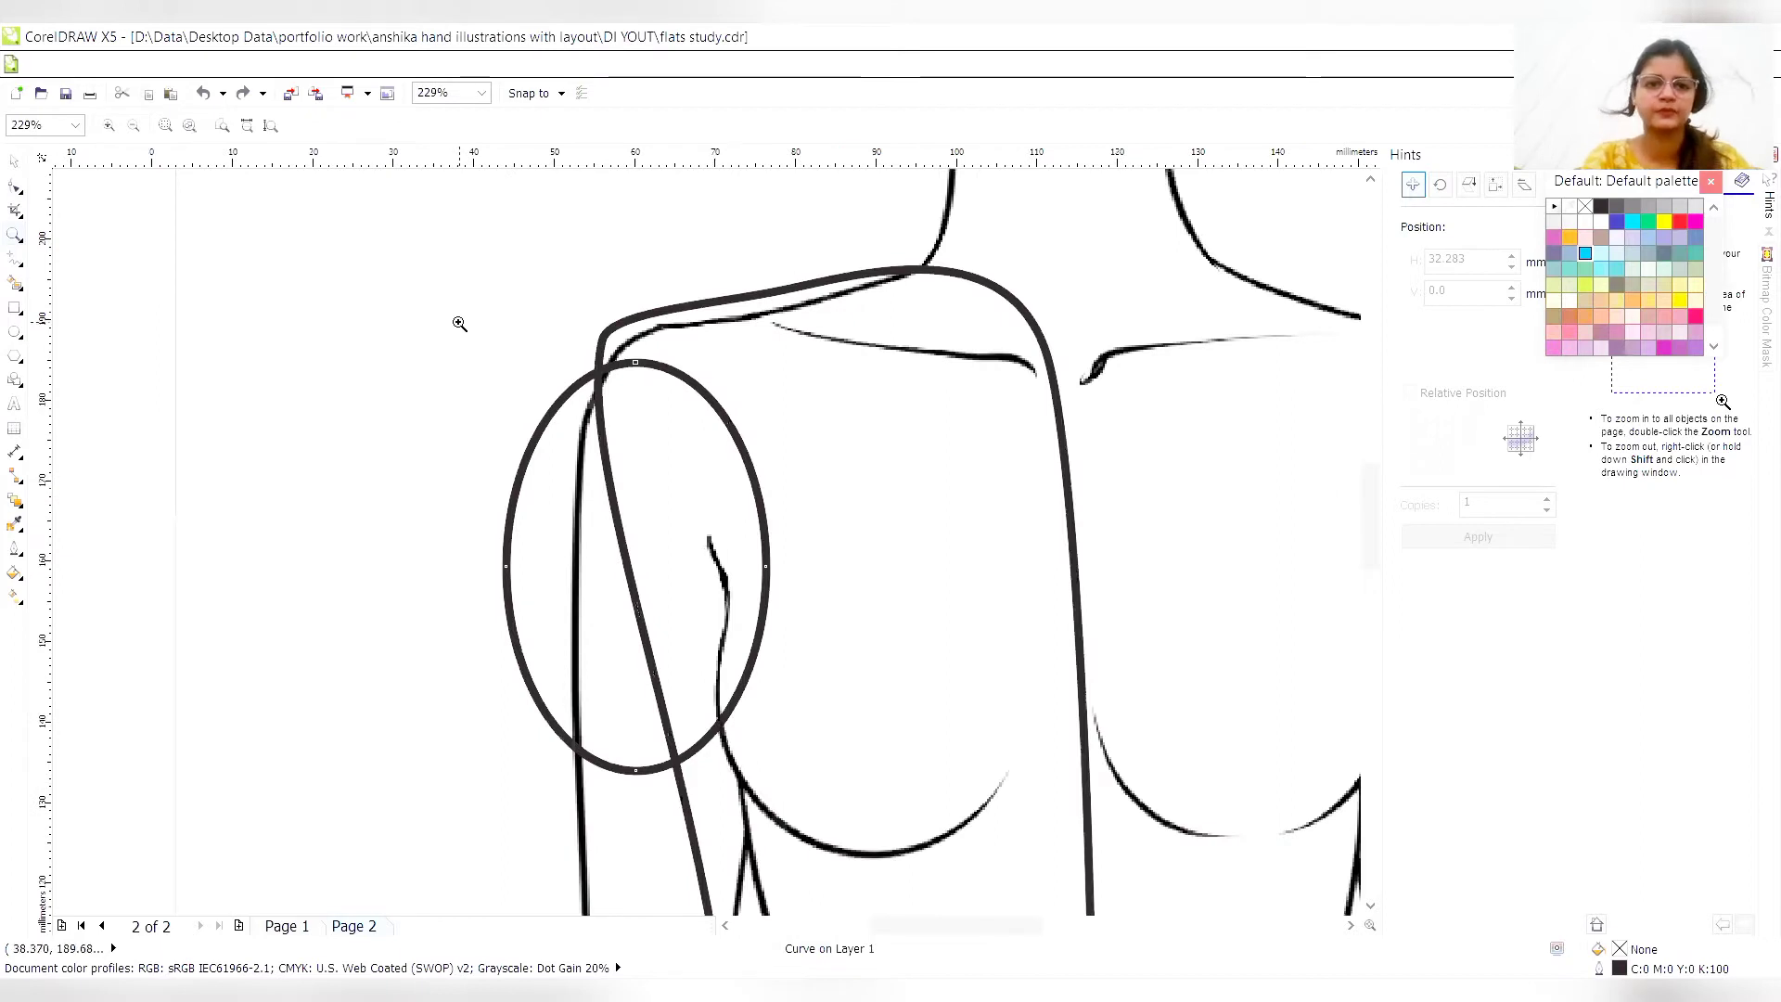
{"action": "left_click", "coordinate": [15, 189]}
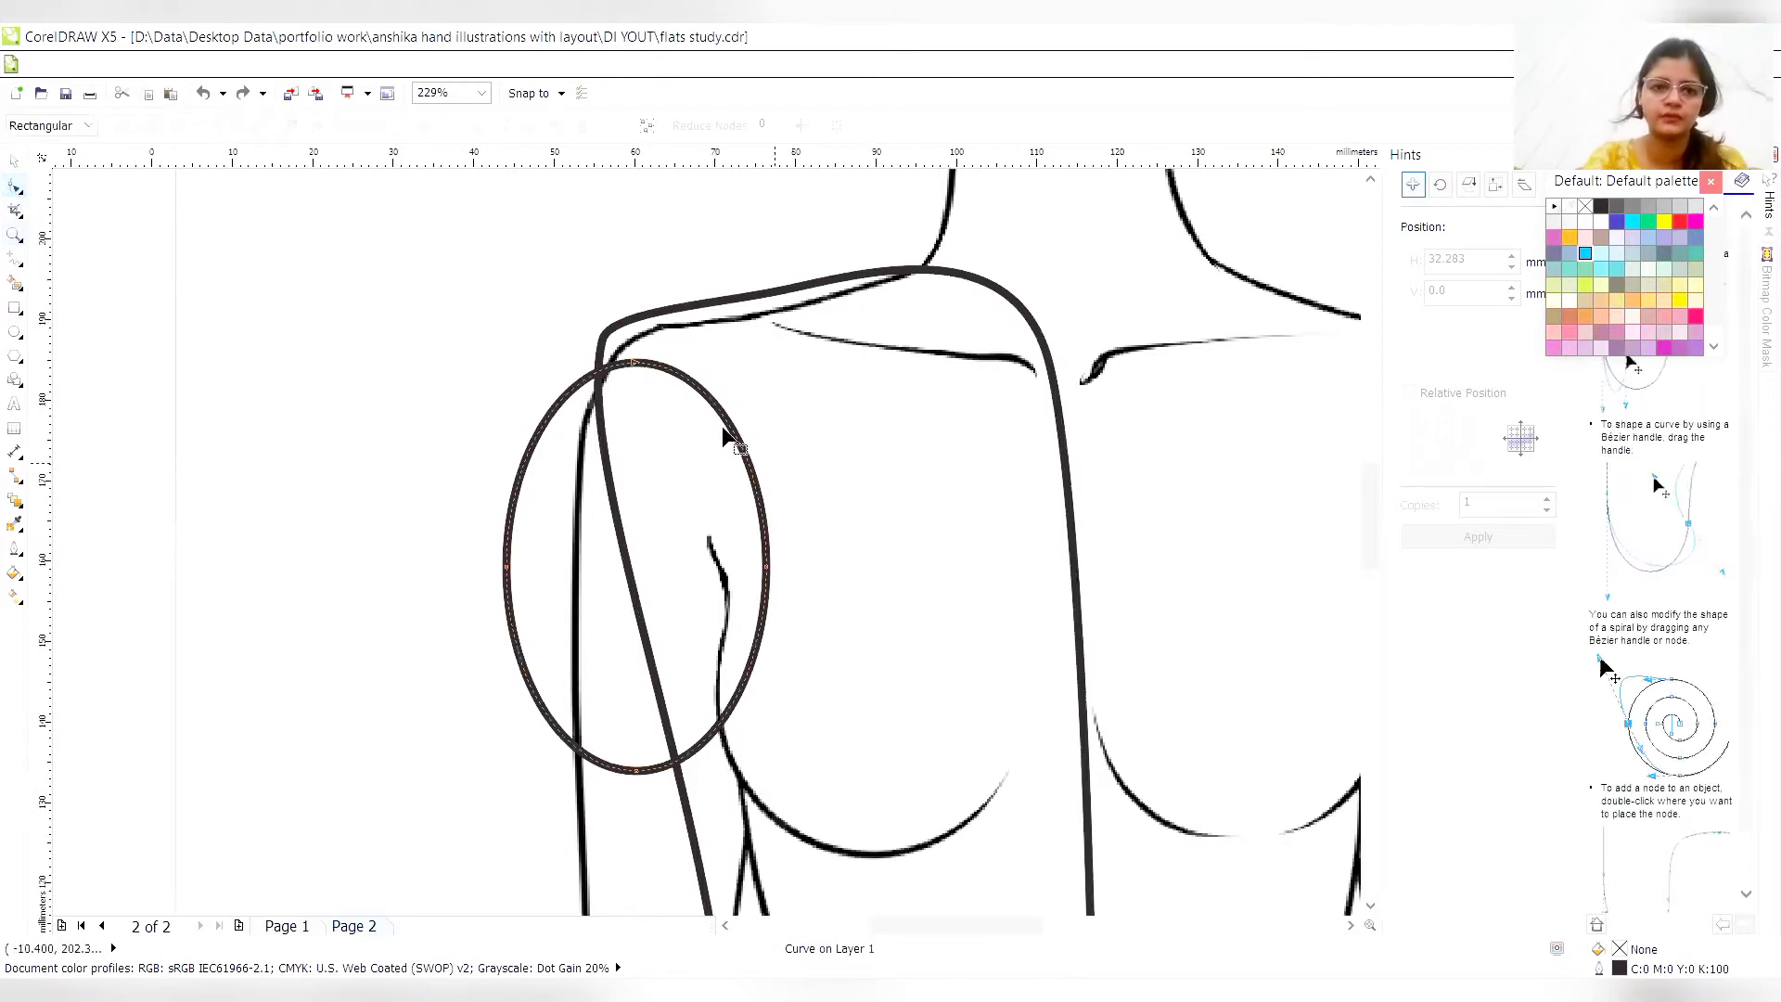
{"action": "left_click", "coordinate": [623, 327]}
{"action": "left_click_drag", "start_coordinate": [626, 331], "coordinate": [622, 325]}
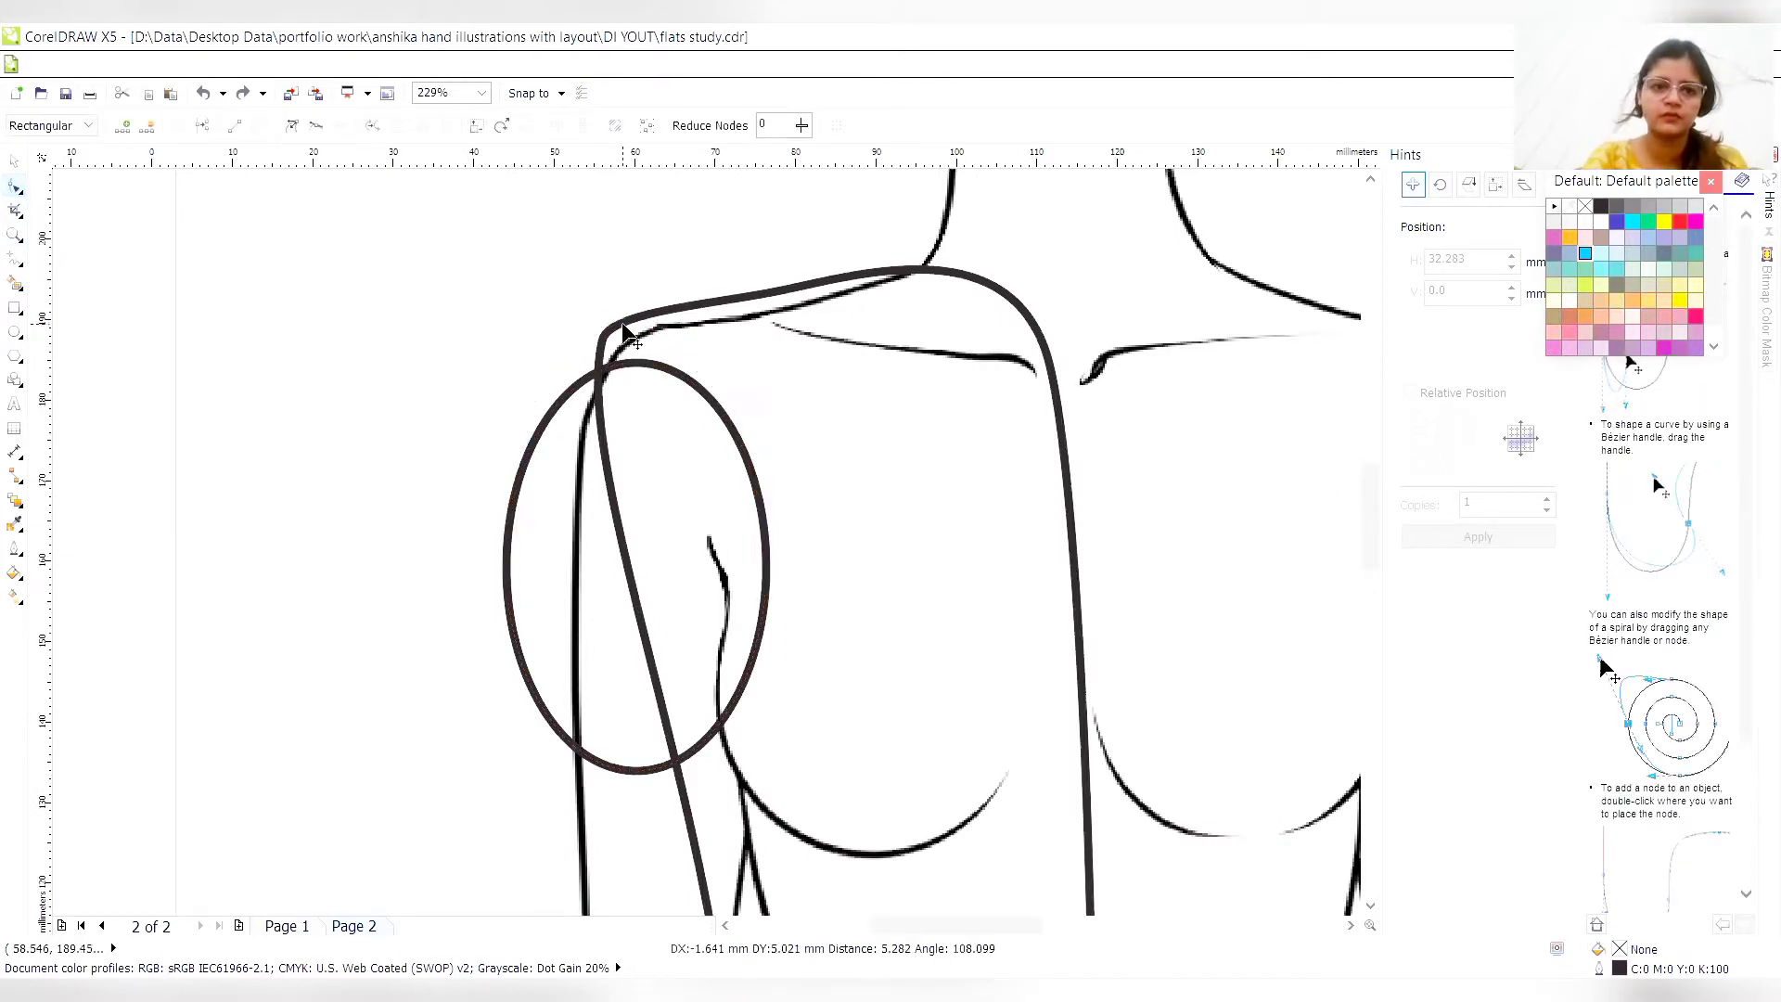
- Form the sleeve's hem corners by lowering the outer node, pulling an added node down to the underarm and deleting the old bottom node
{"action": "left_click_drag", "start_coordinate": [507, 570], "coordinate": [471, 692]}
{"action": "left_click_drag", "start_coordinate": [467, 686], "coordinate": [501, 801]}
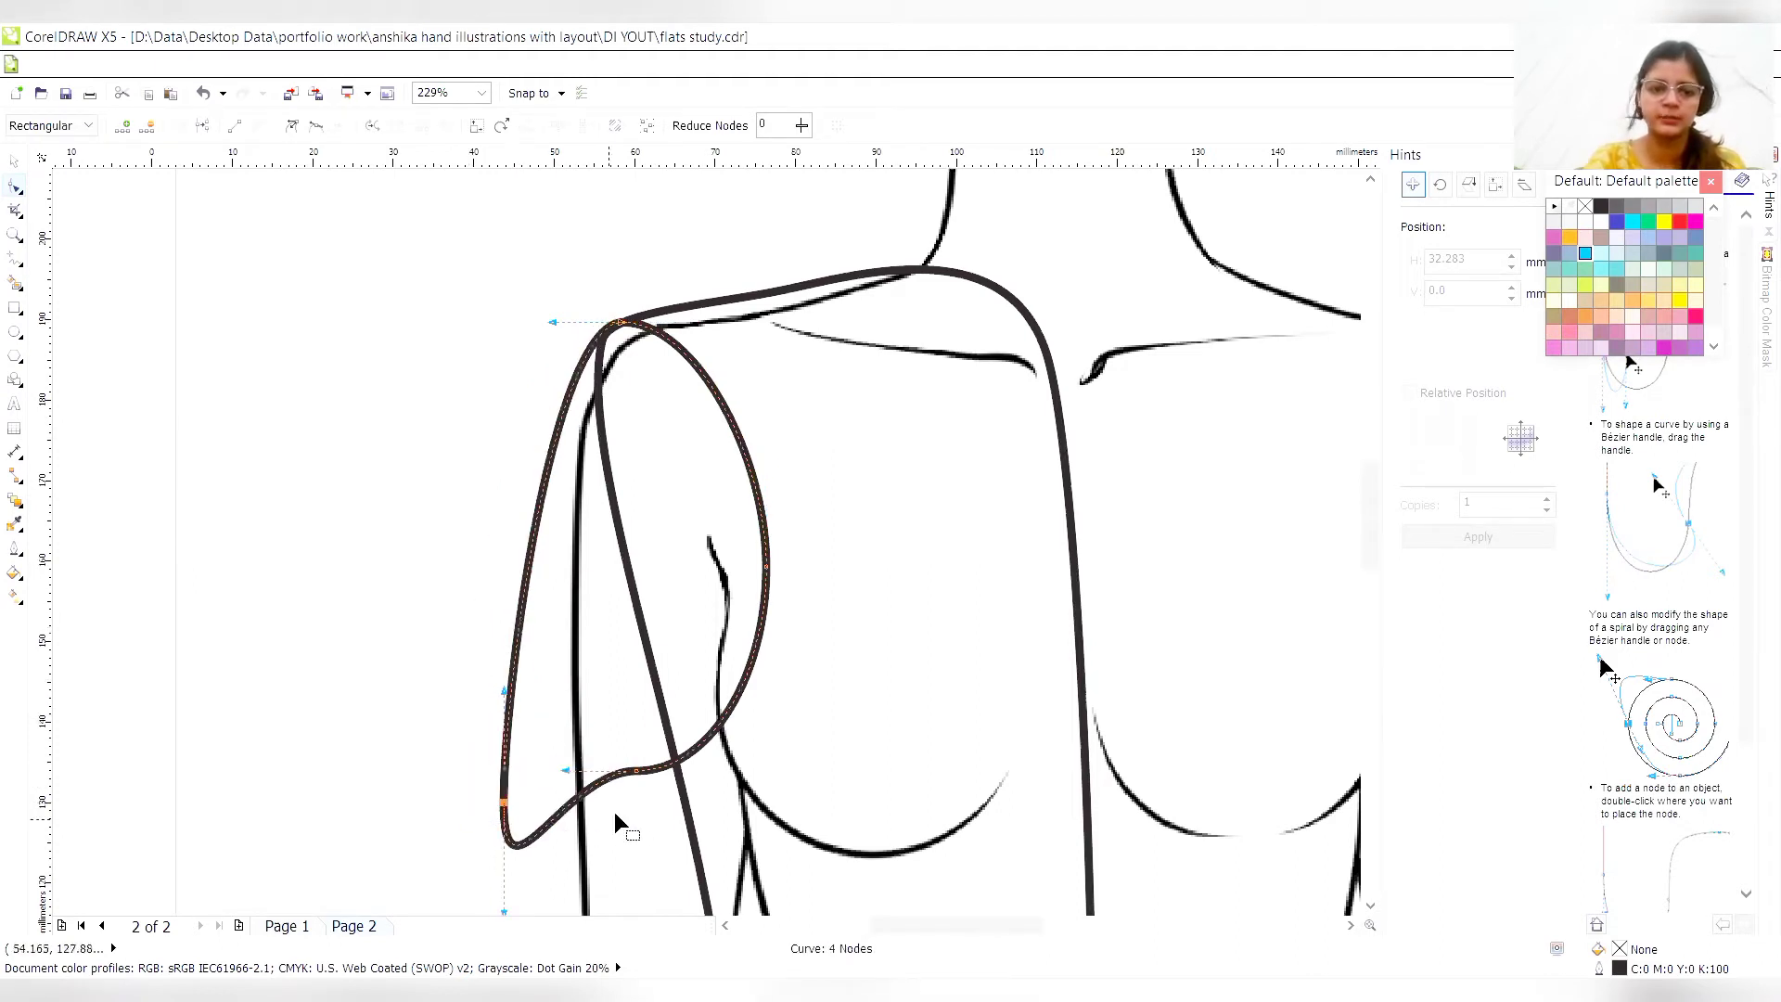
{"action": "double_click", "coordinate": [722, 715]}
{"action": "left_click_drag", "start_coordinate": [722, 715], "coordinate": [742, 900]}
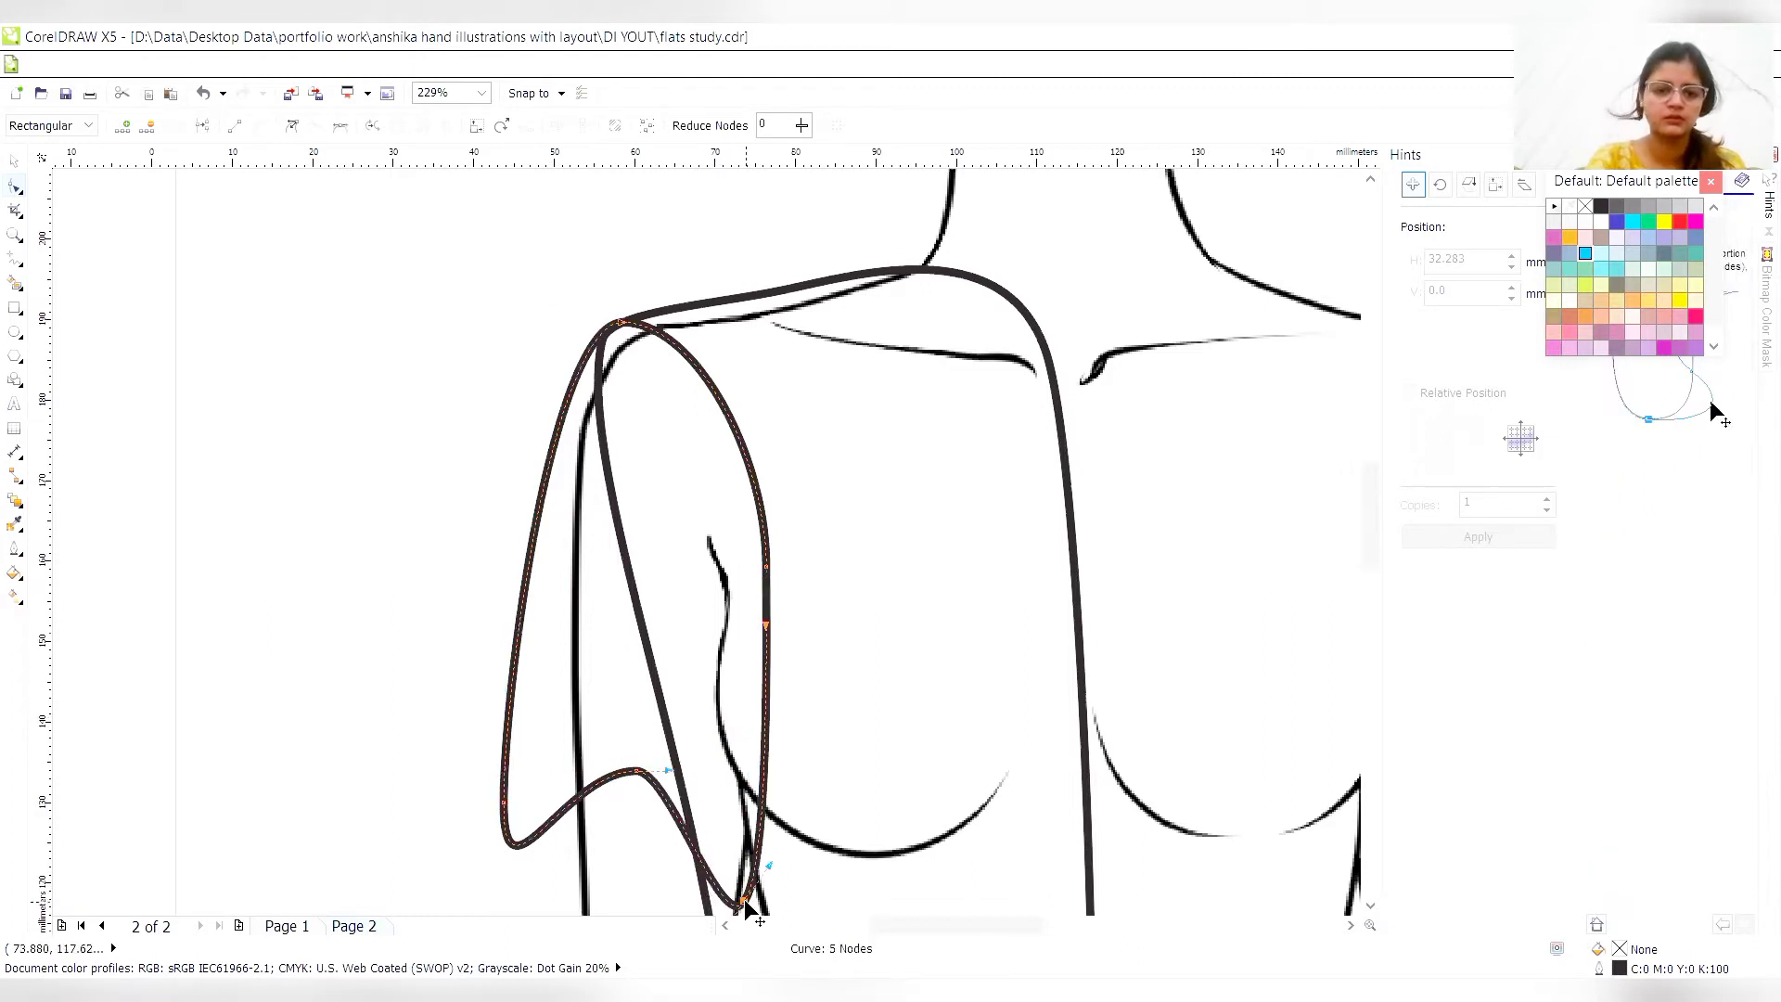
{"action": "double_click", "coordinate": [638, 772]}
- Flatten the sleeve's hem by adding temporary nodes along it, nudging them upward and deleting them again
{"action": "key", "text": "F3"}
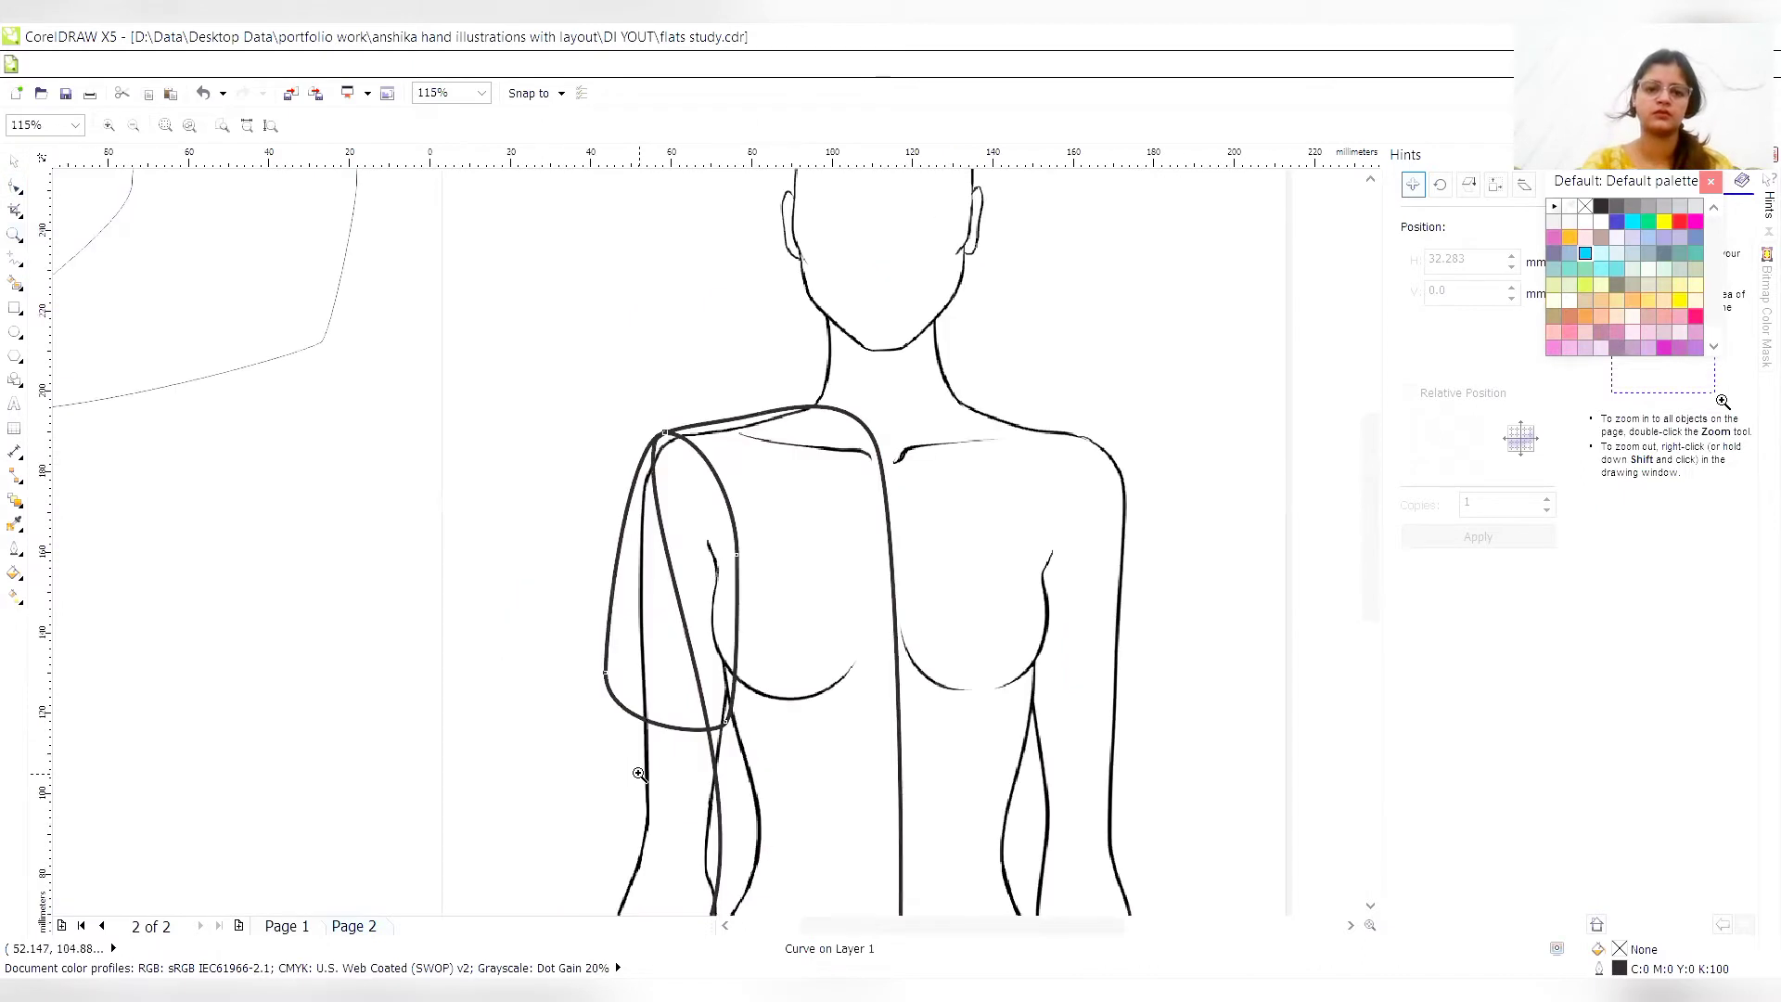
{"action": "key", "text": "F3"}
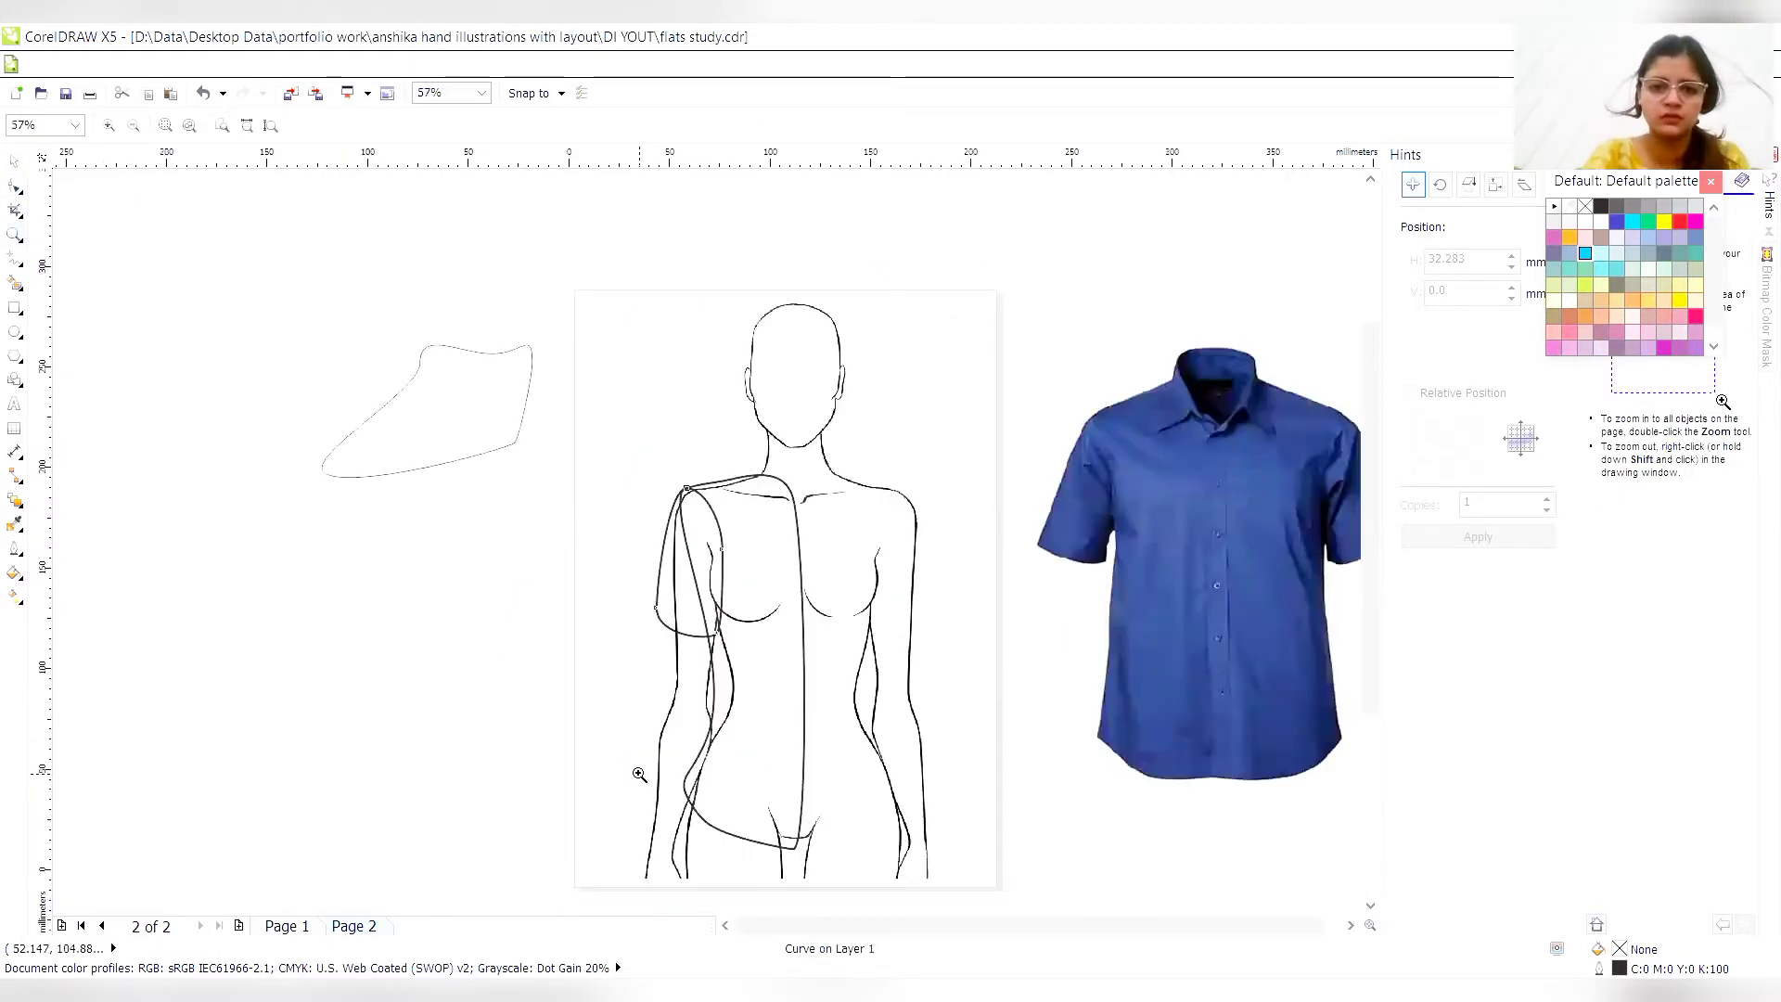
{"action": "left_click", "coordinate": [15, 188]}
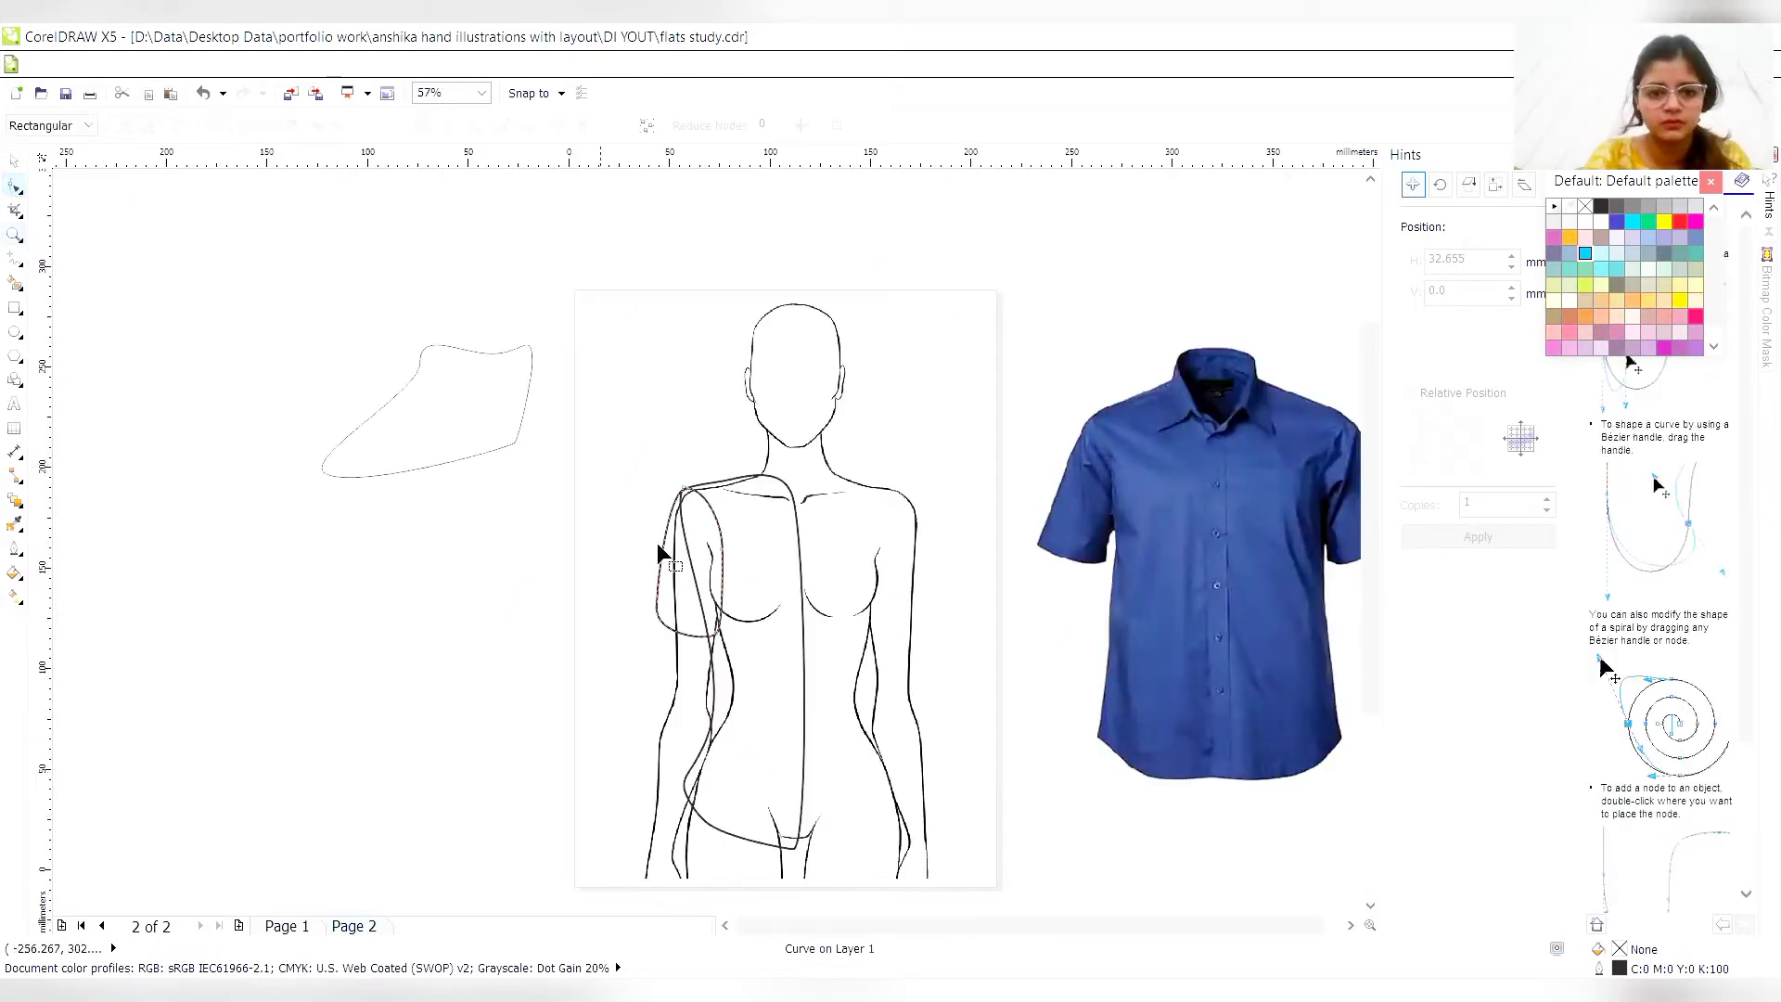
{"action": "left_click", "coordinate": [681, 638]}
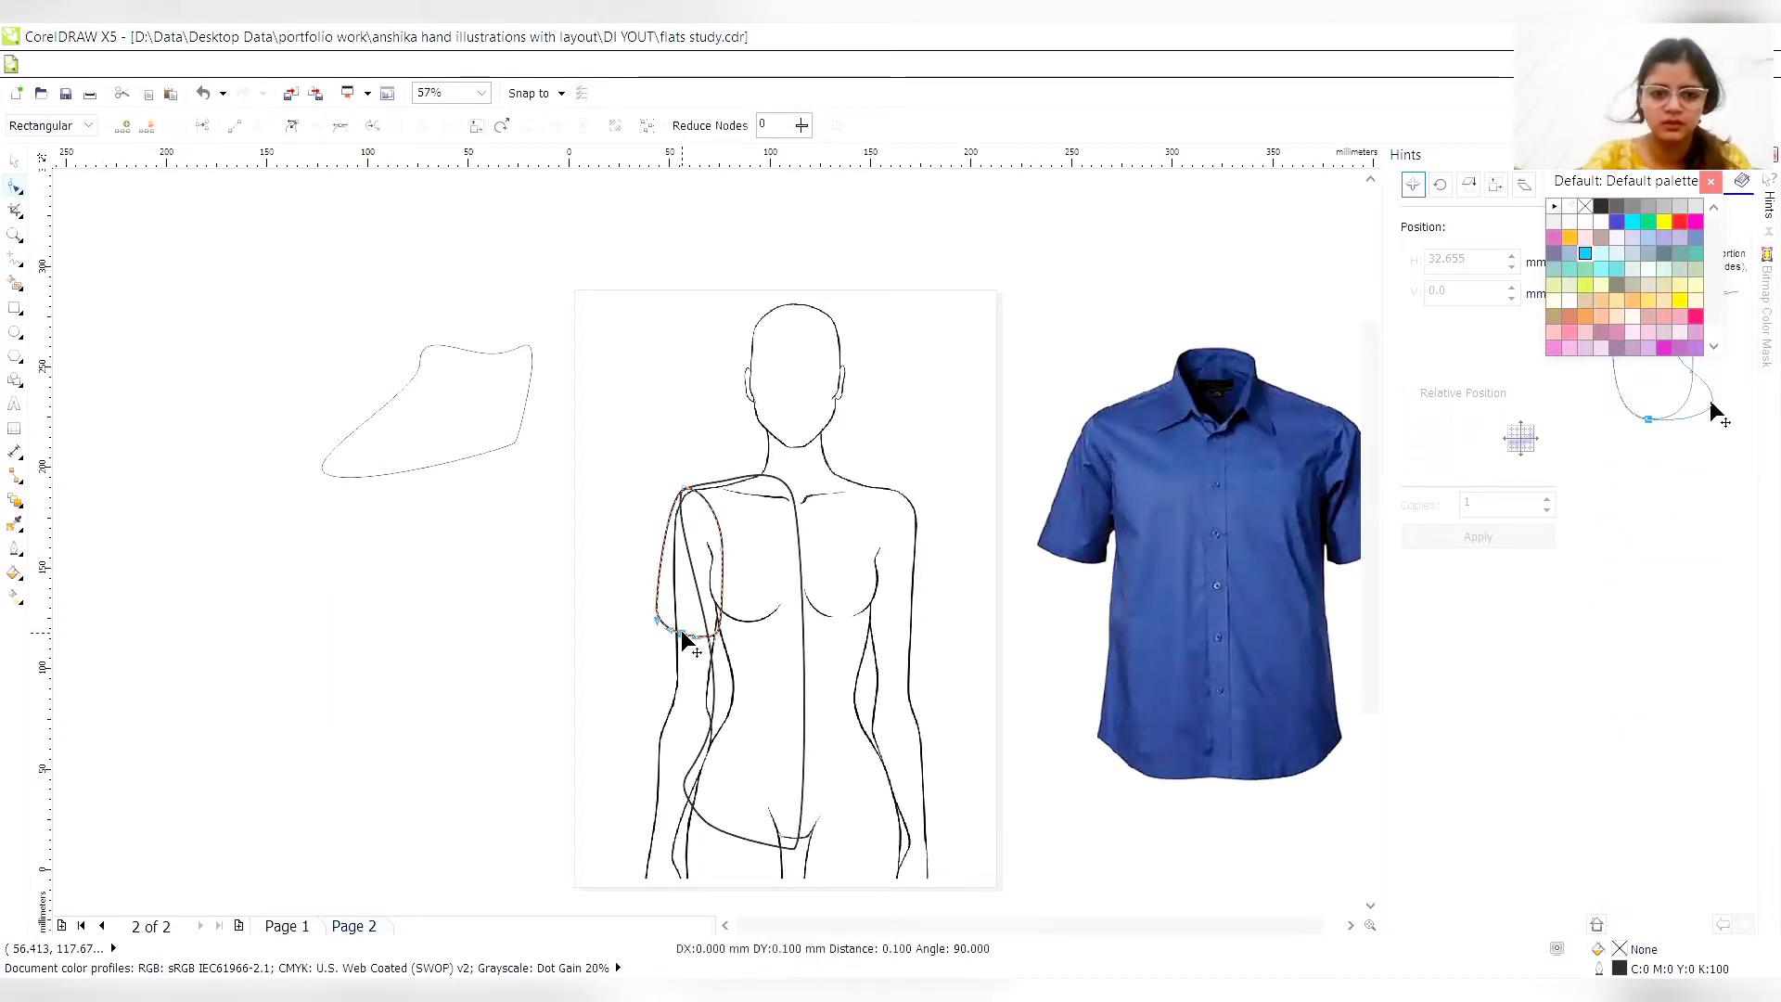
{"action": "left_click_drag", "start_coordinate": [684, 638], "coordinate": [685, 637]}
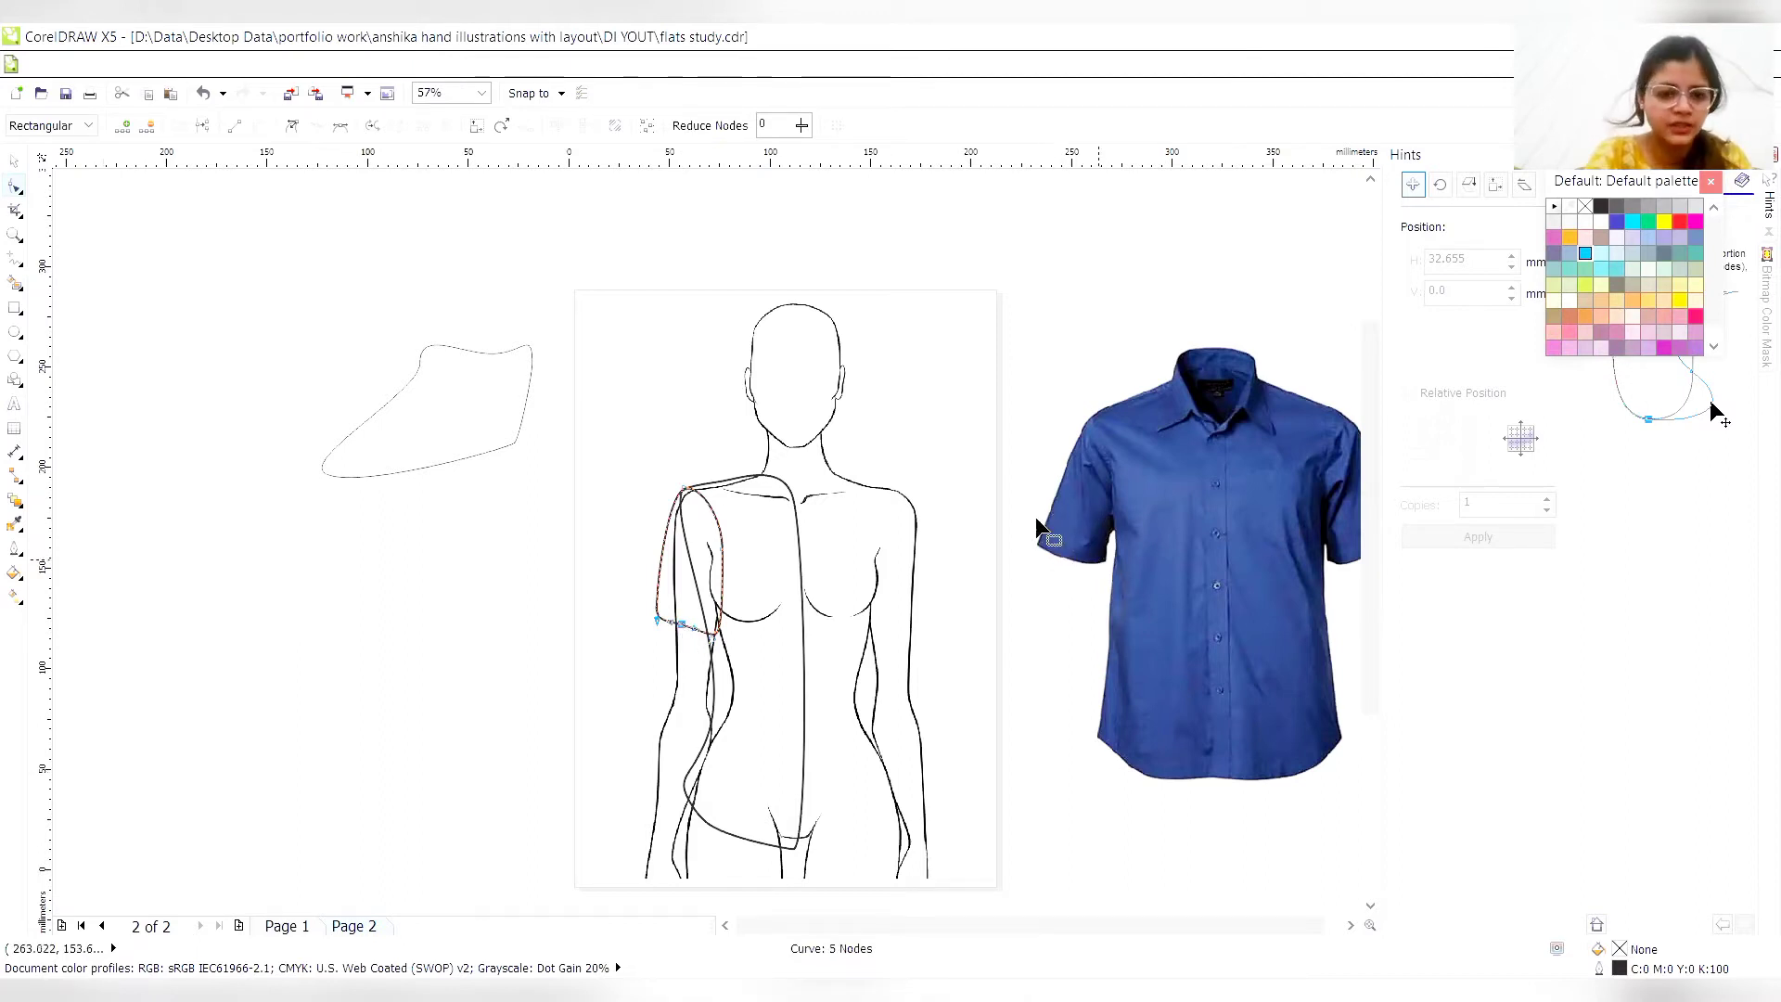
{"action": "key", "text": "Delete"}
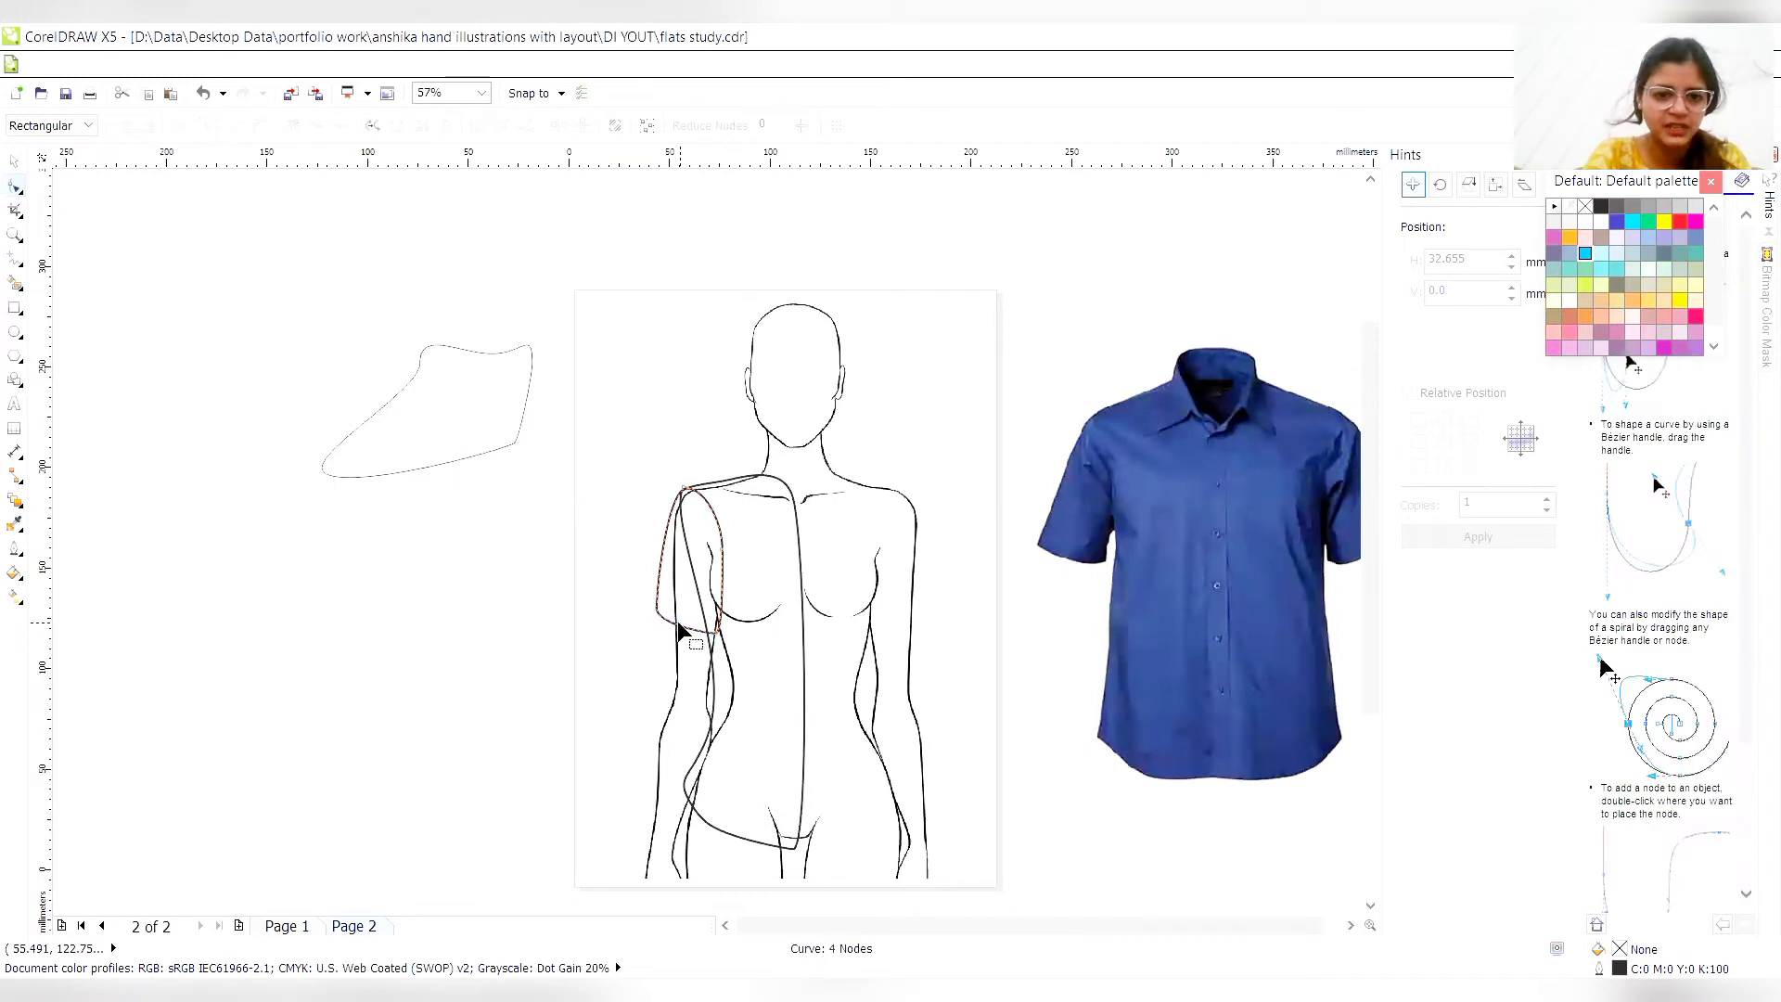
{"action": "left_click", "coordinate": [668, 620]}
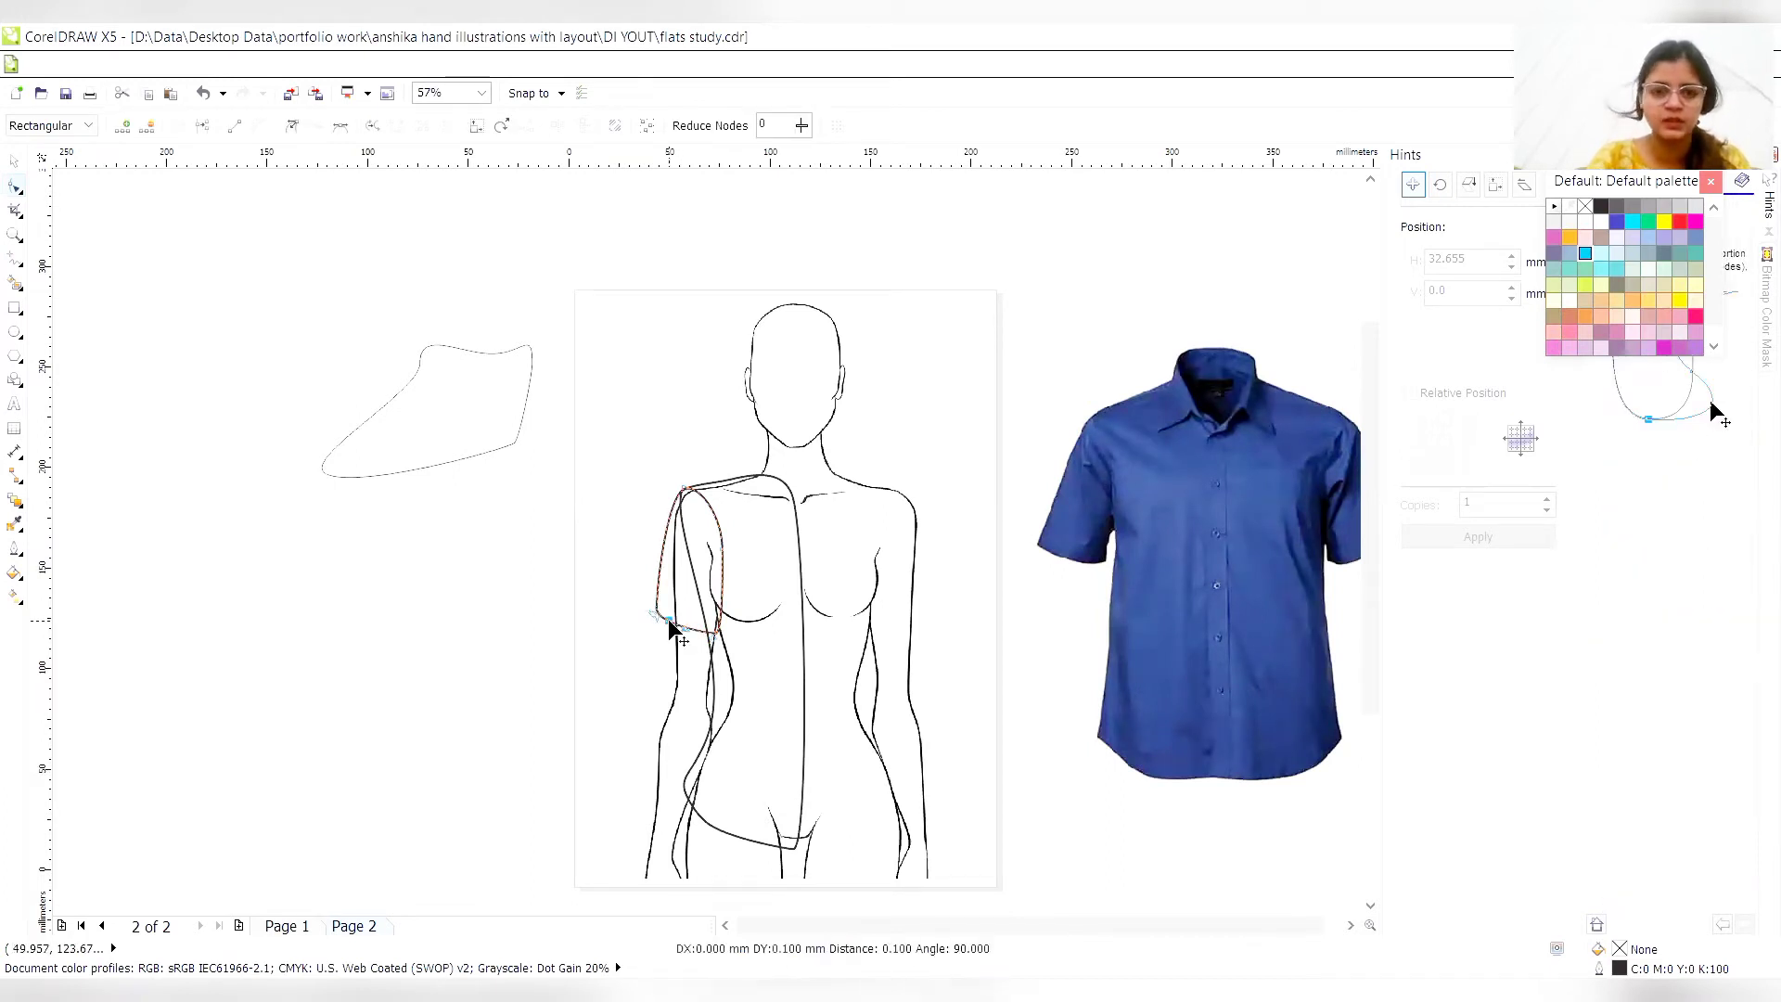
{"action": "key", "text": "Up"}
{"action": "key", "text": "Up"}
{"action": "key", "text": "Up"}
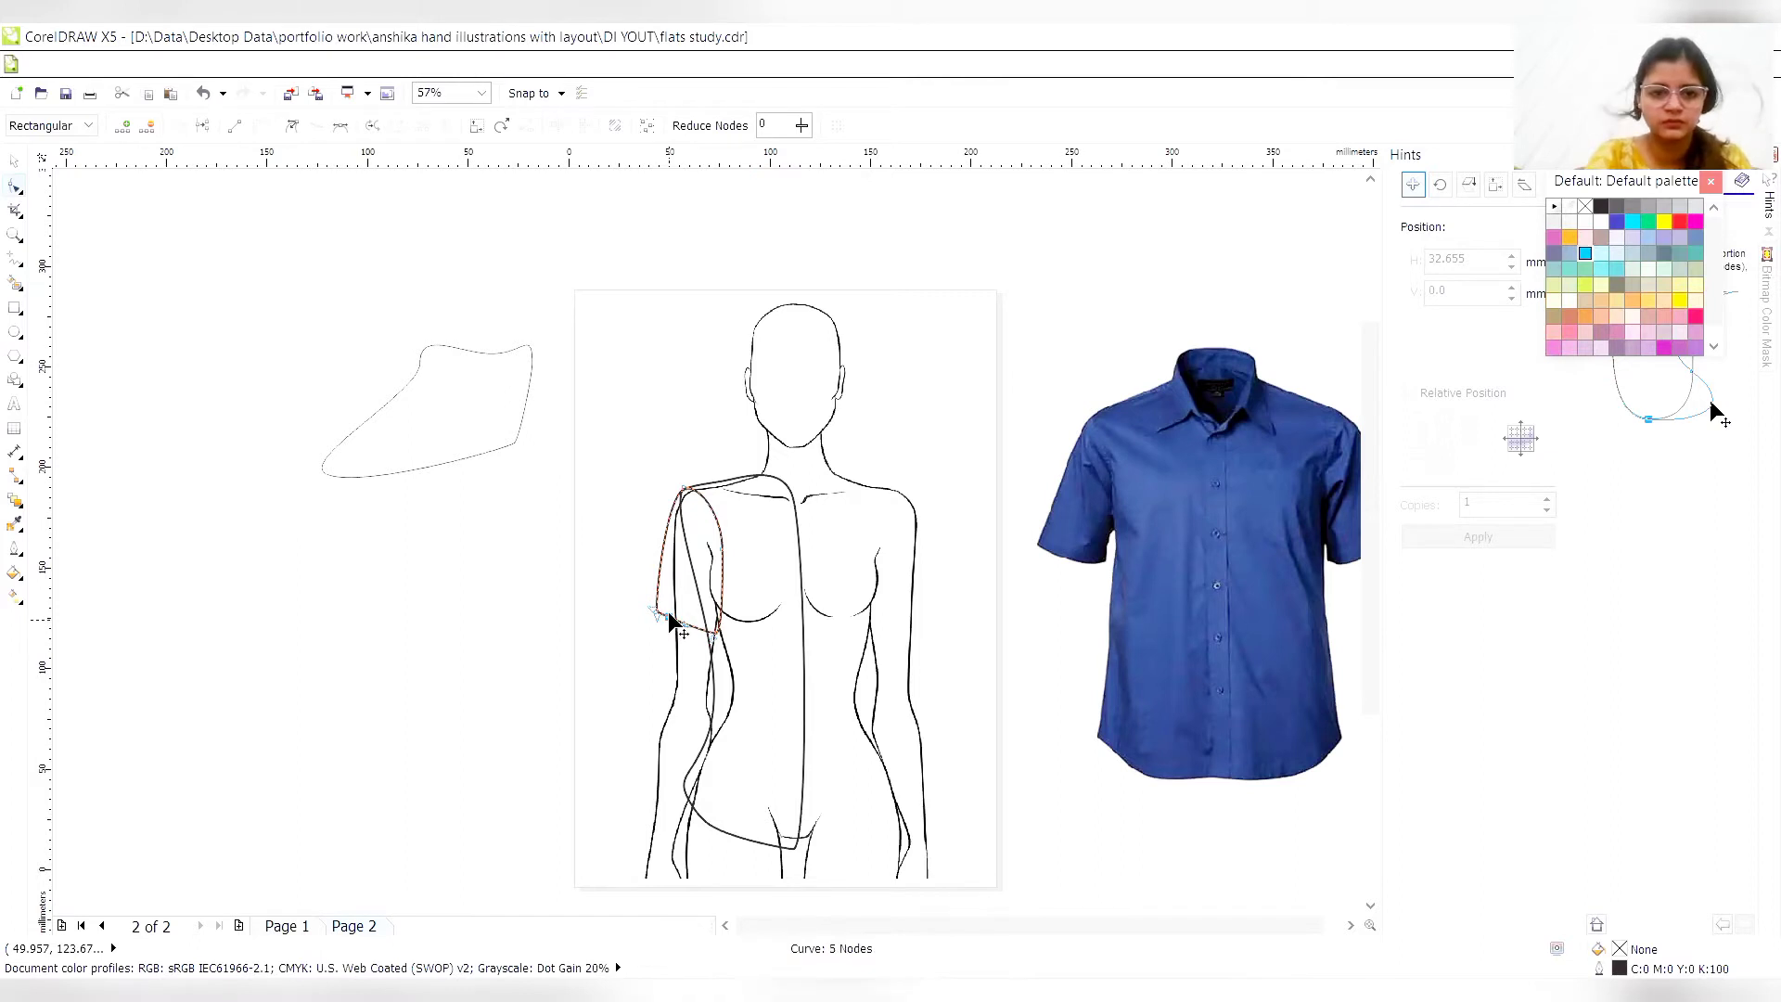
{"action": "key", "text": "Delete"}
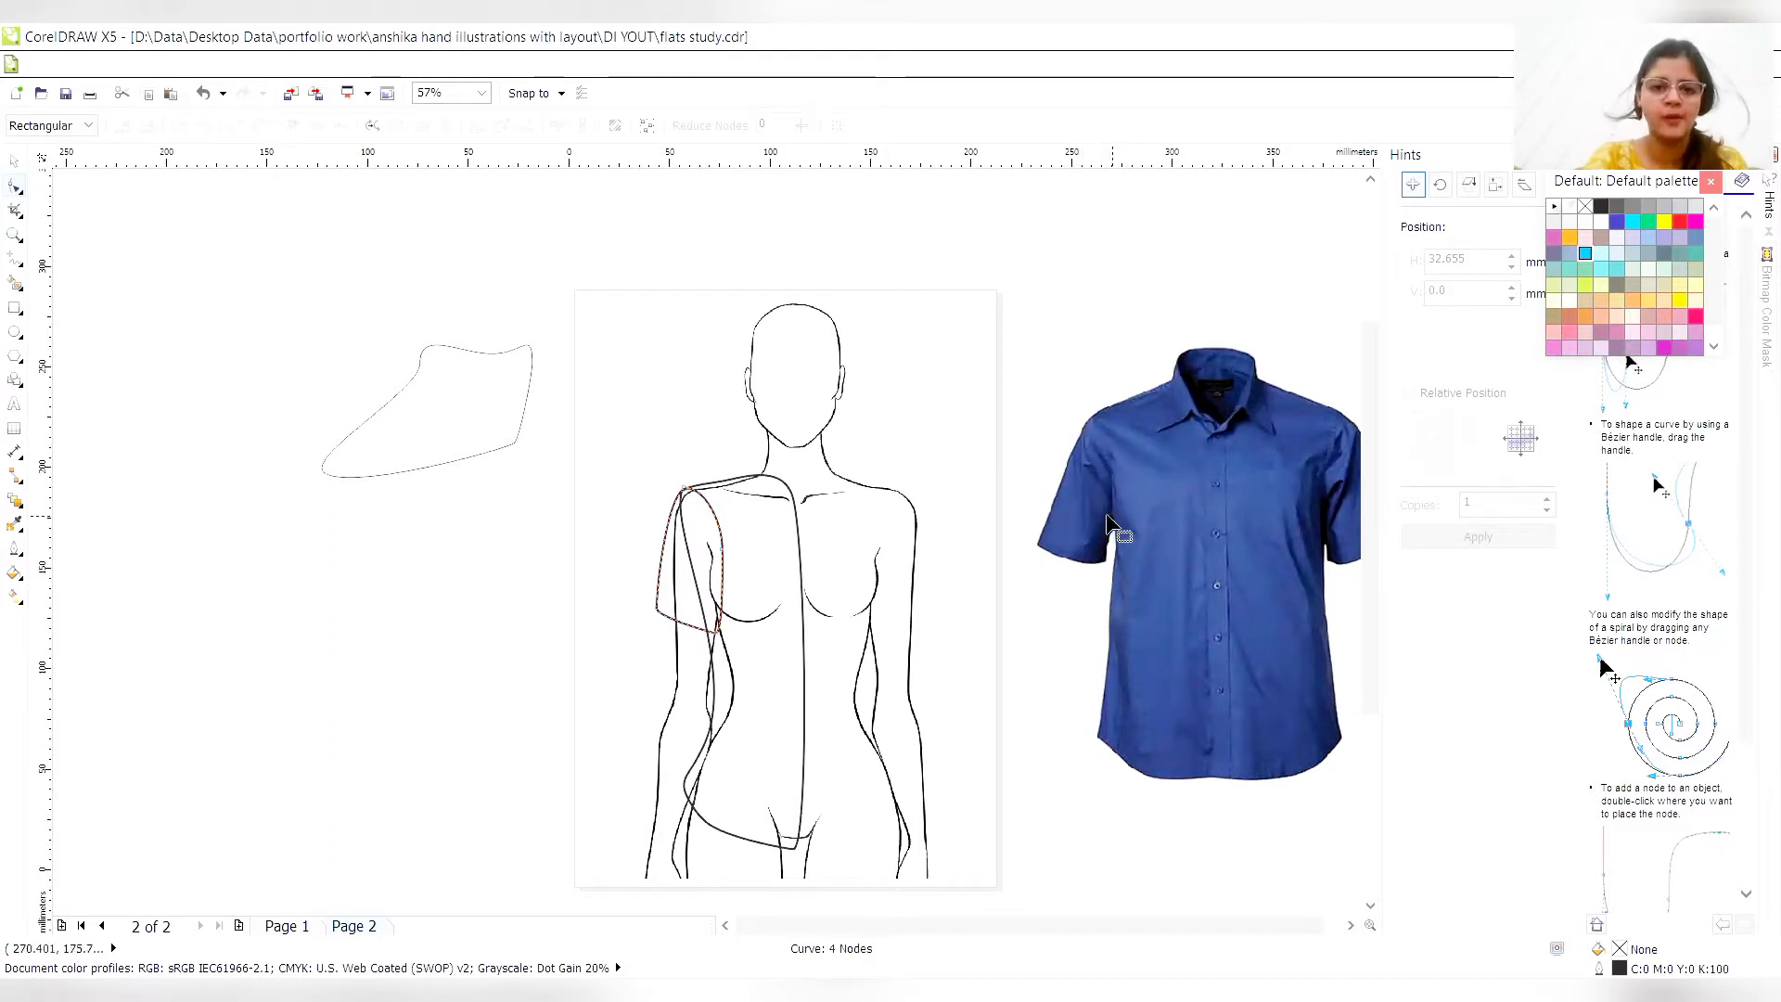
- Bring the sleeve's inner edge inward at its side node and at an added node just below the shoulder
{"action": "left_click", "coordinate": [718, 554]}
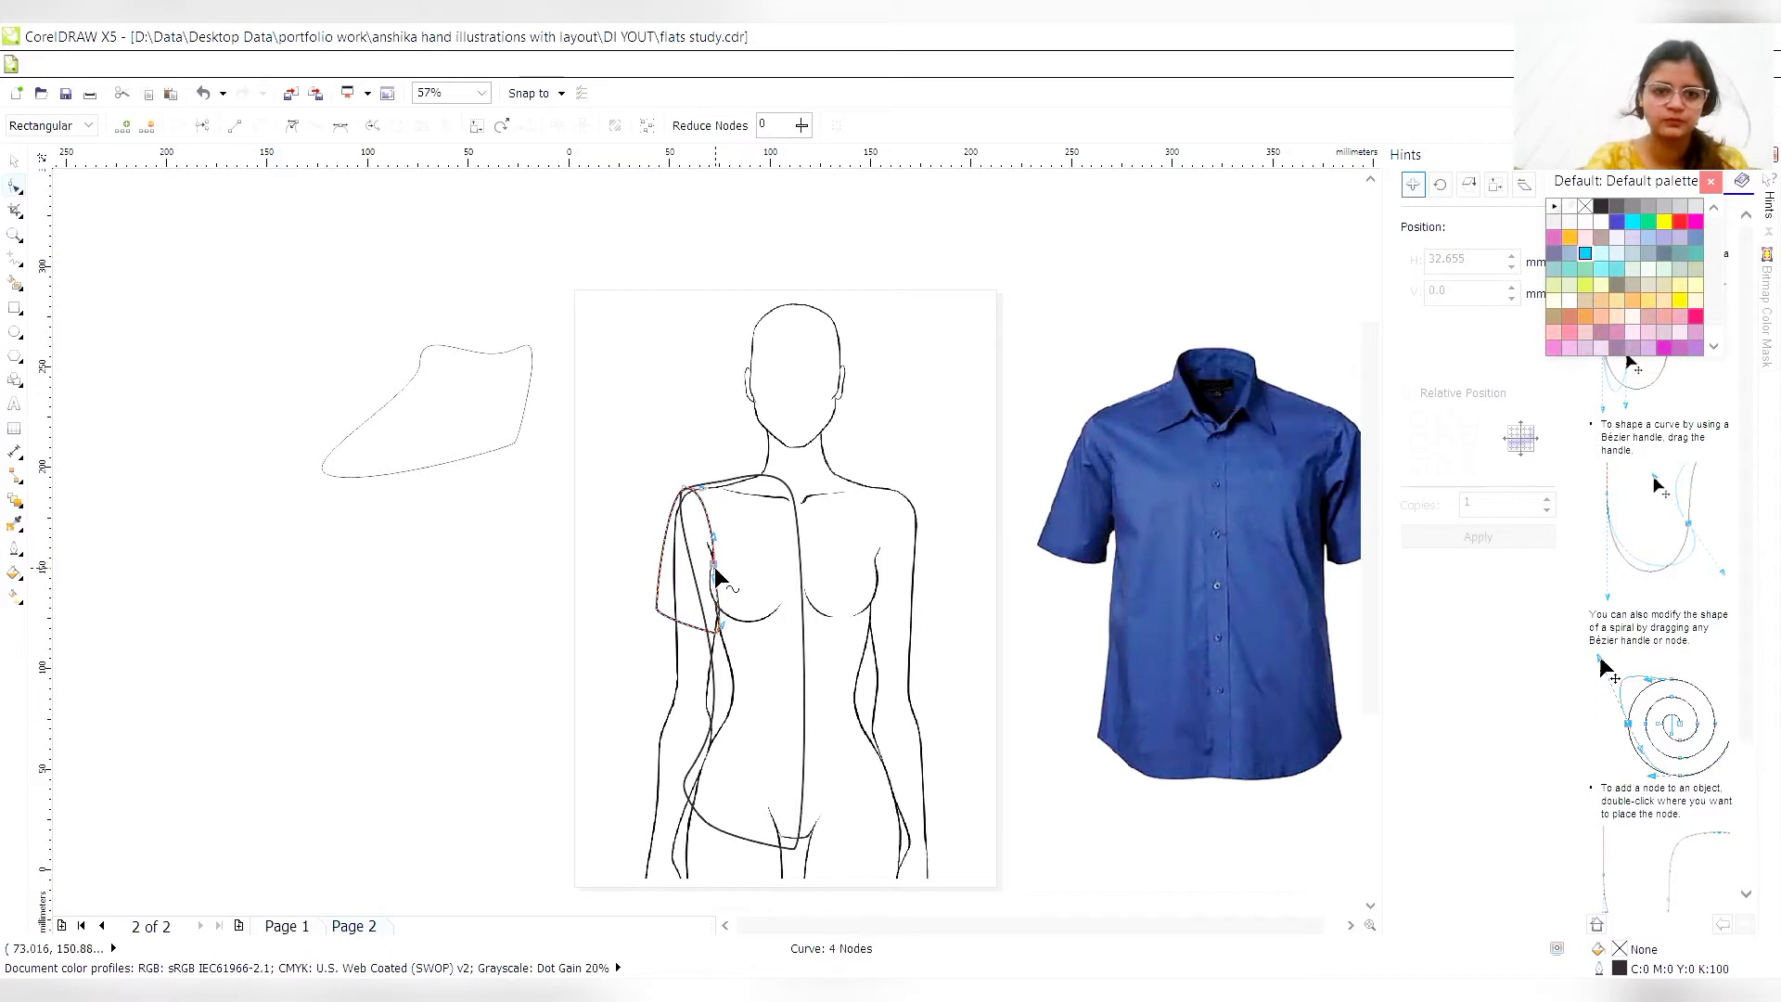
{"action": "left_click", "coordinate": [703, 506]}
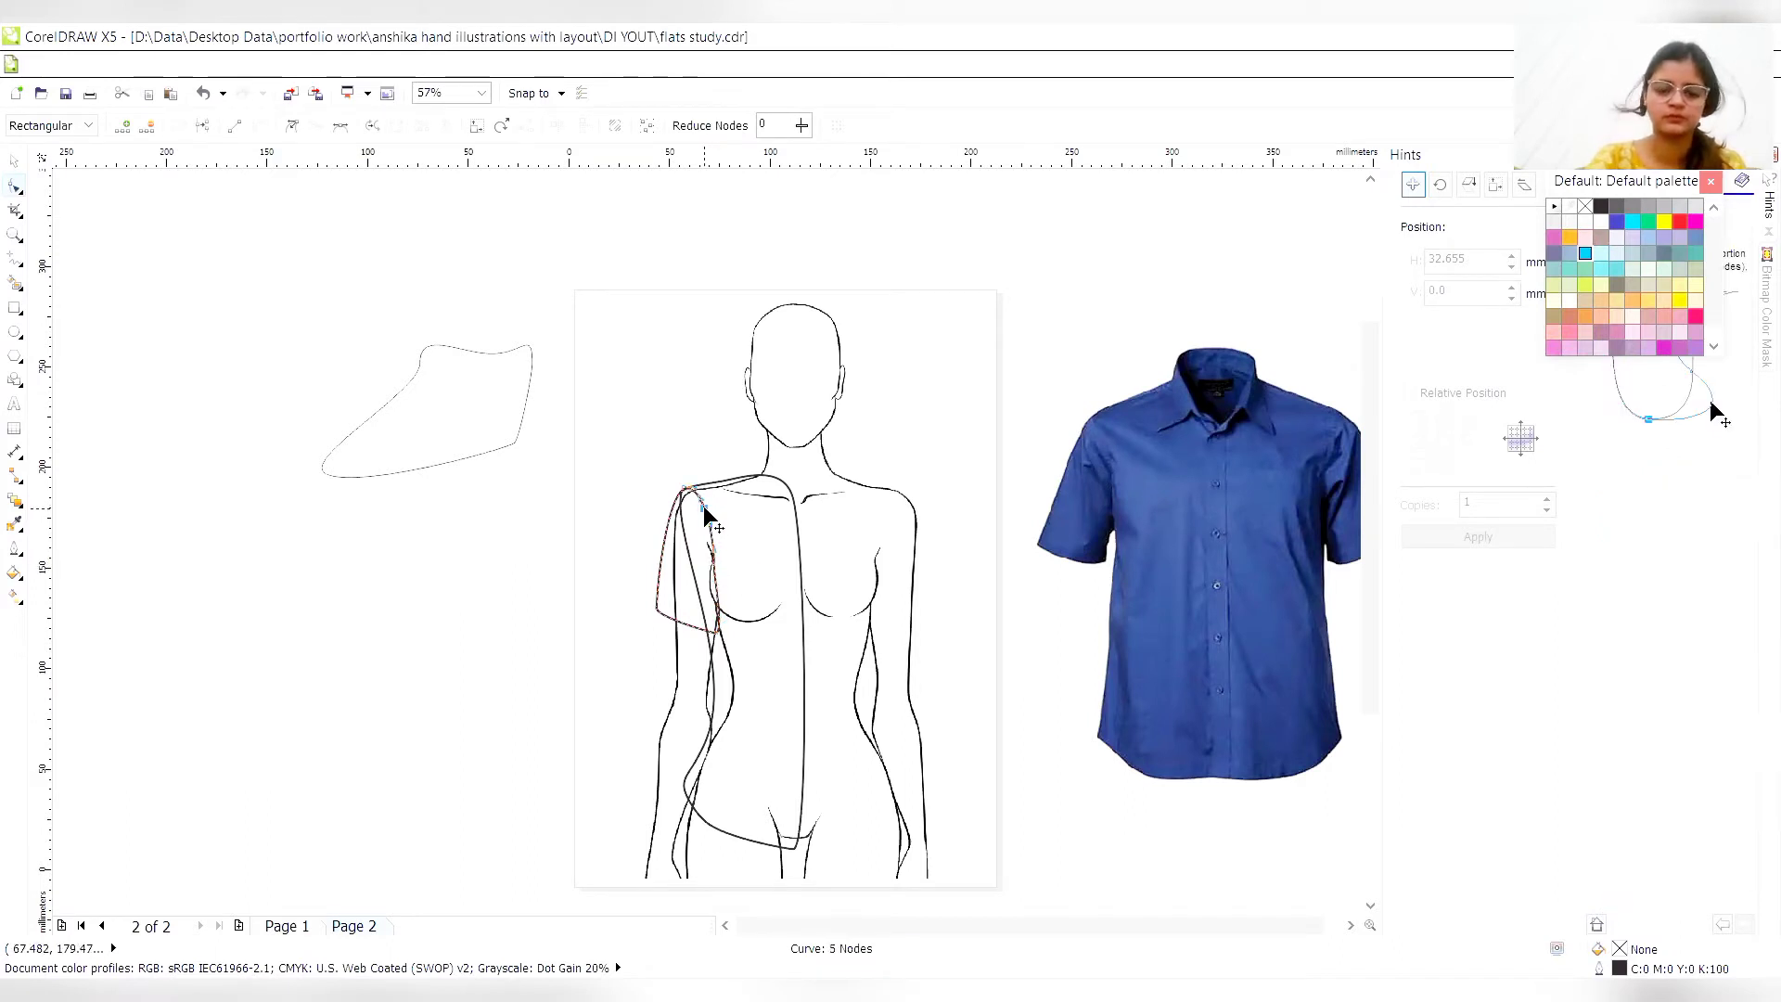
{"action": "left_click_drag", "start_coordinate": [703, 504], "coordinate": [701, 507]}
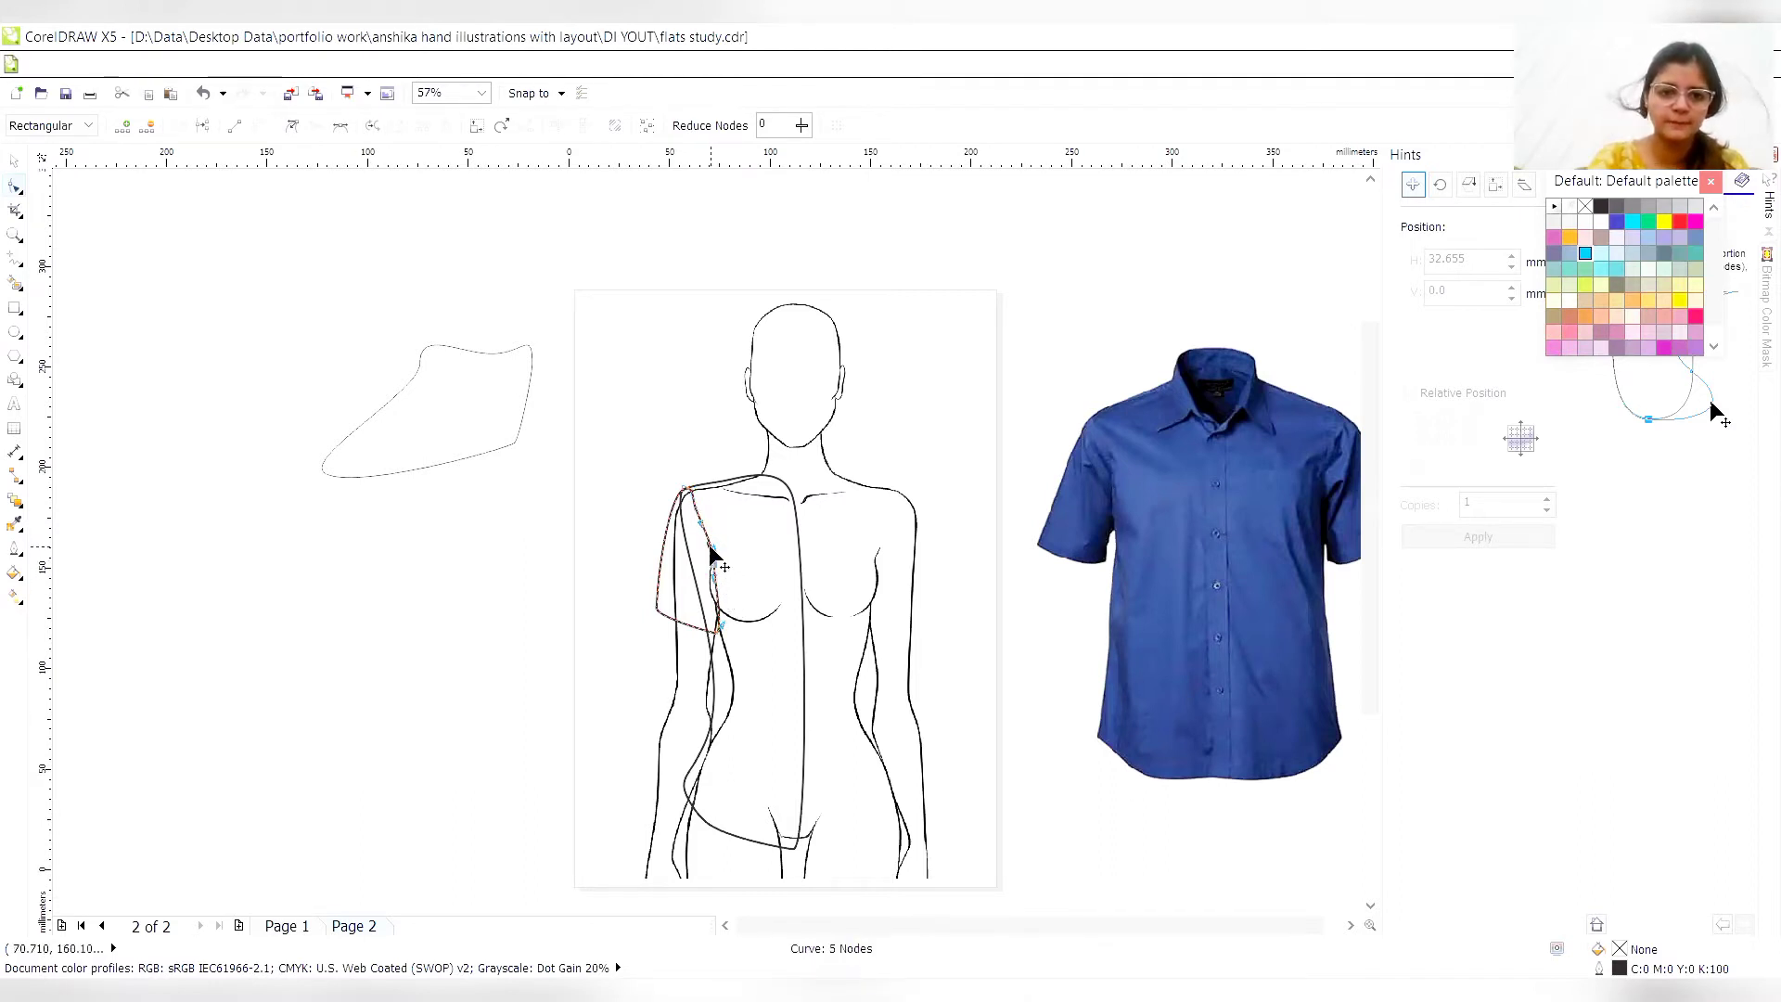
- Curve the torso's armhole inward with an added node pulled toward the chest, close to the sleeve's inner edge
{"action": "key", "text": "z"}
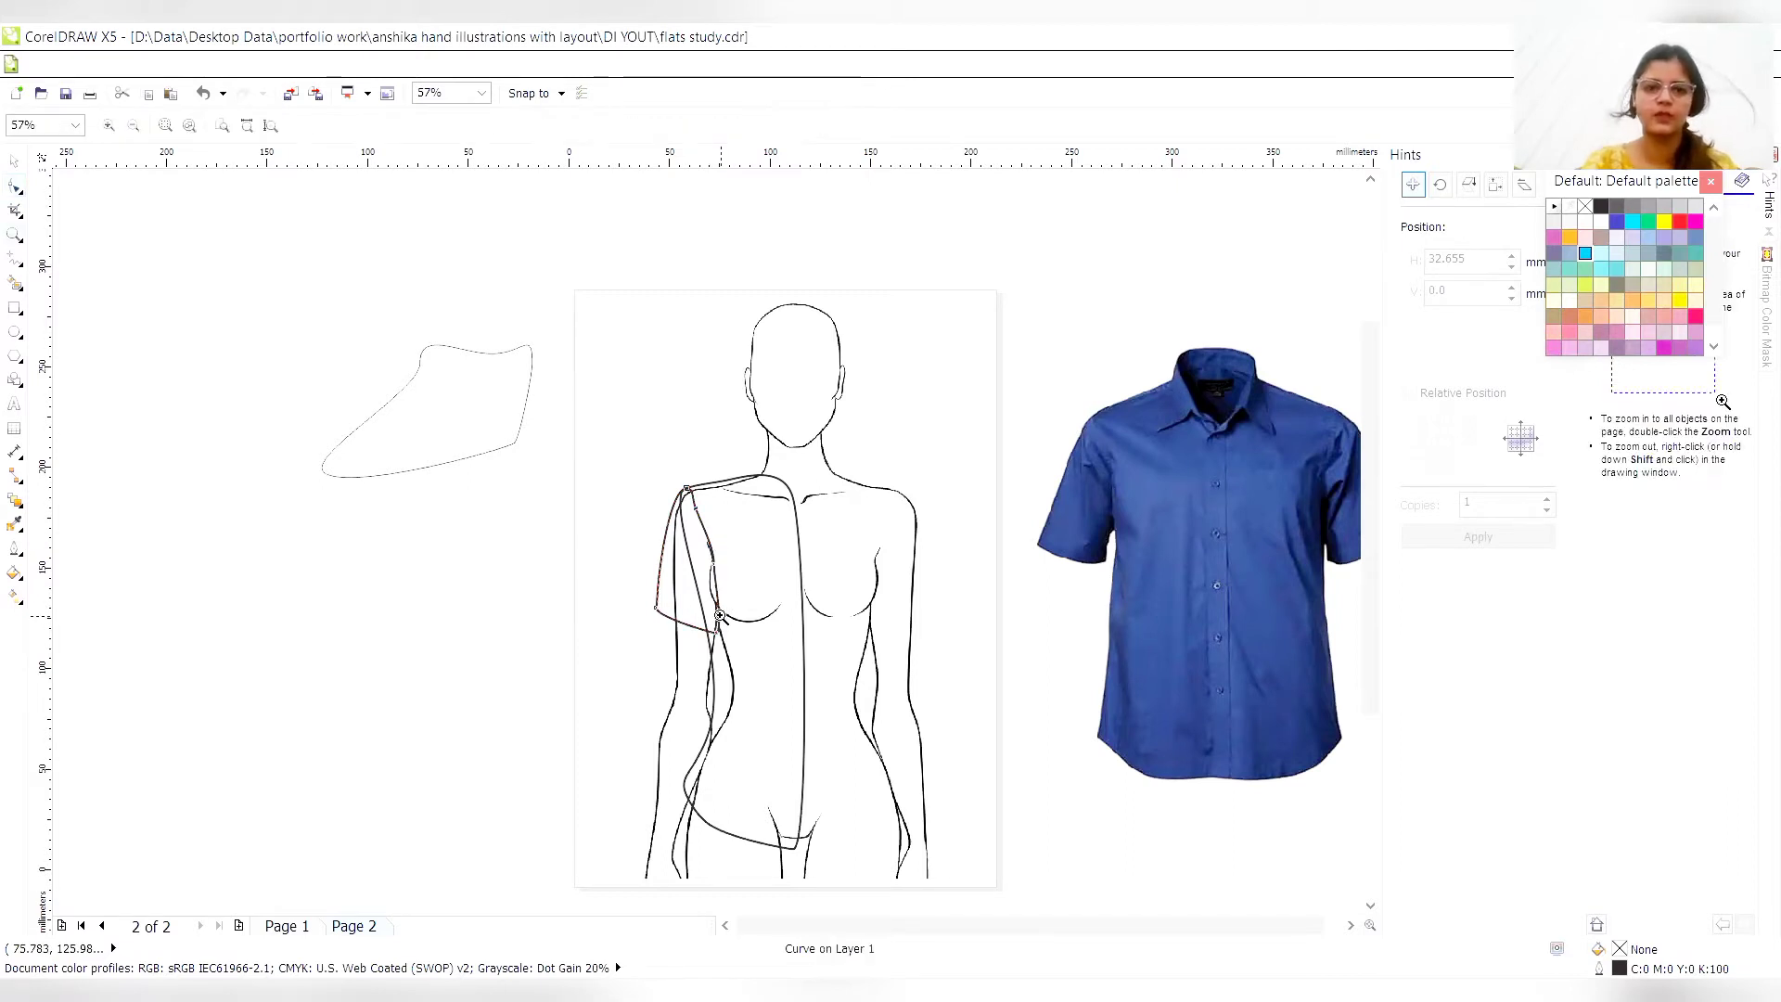
{"action": "left_click", "coordinate": [720, 590]}
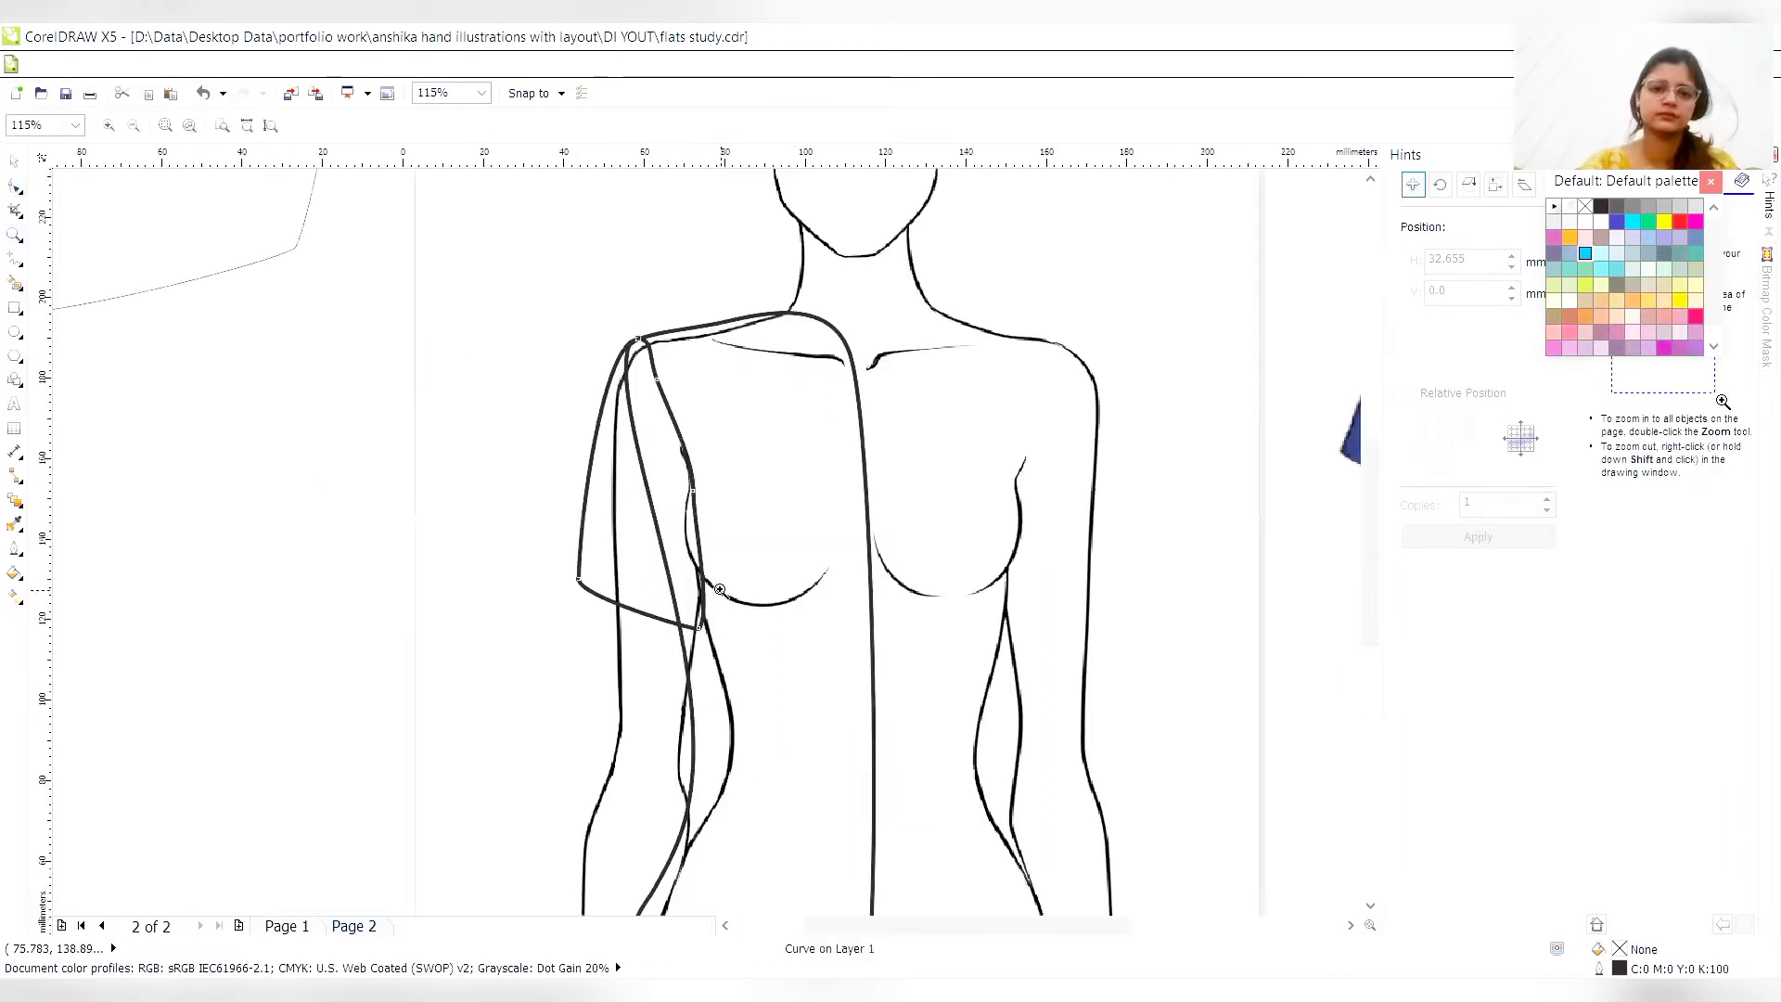
{"action": "left_click", "coordinate": [719, 590]}
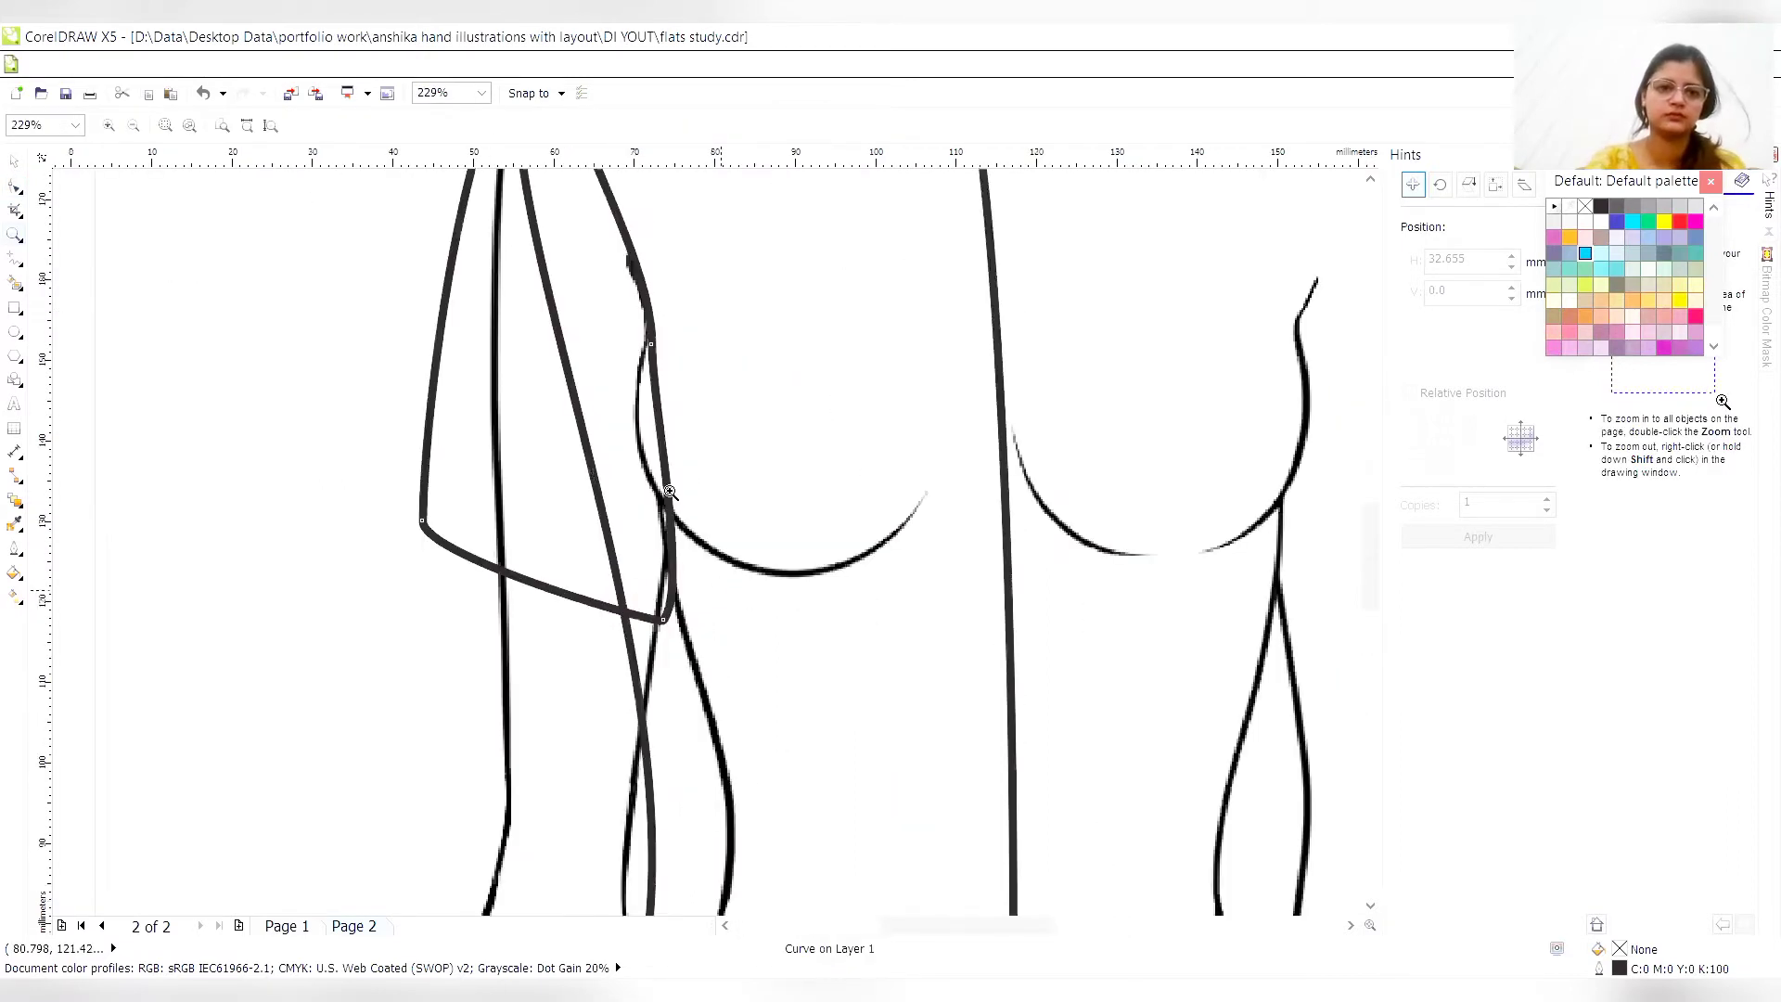
{"action": "left_click", "coordinate": [16, 187]}
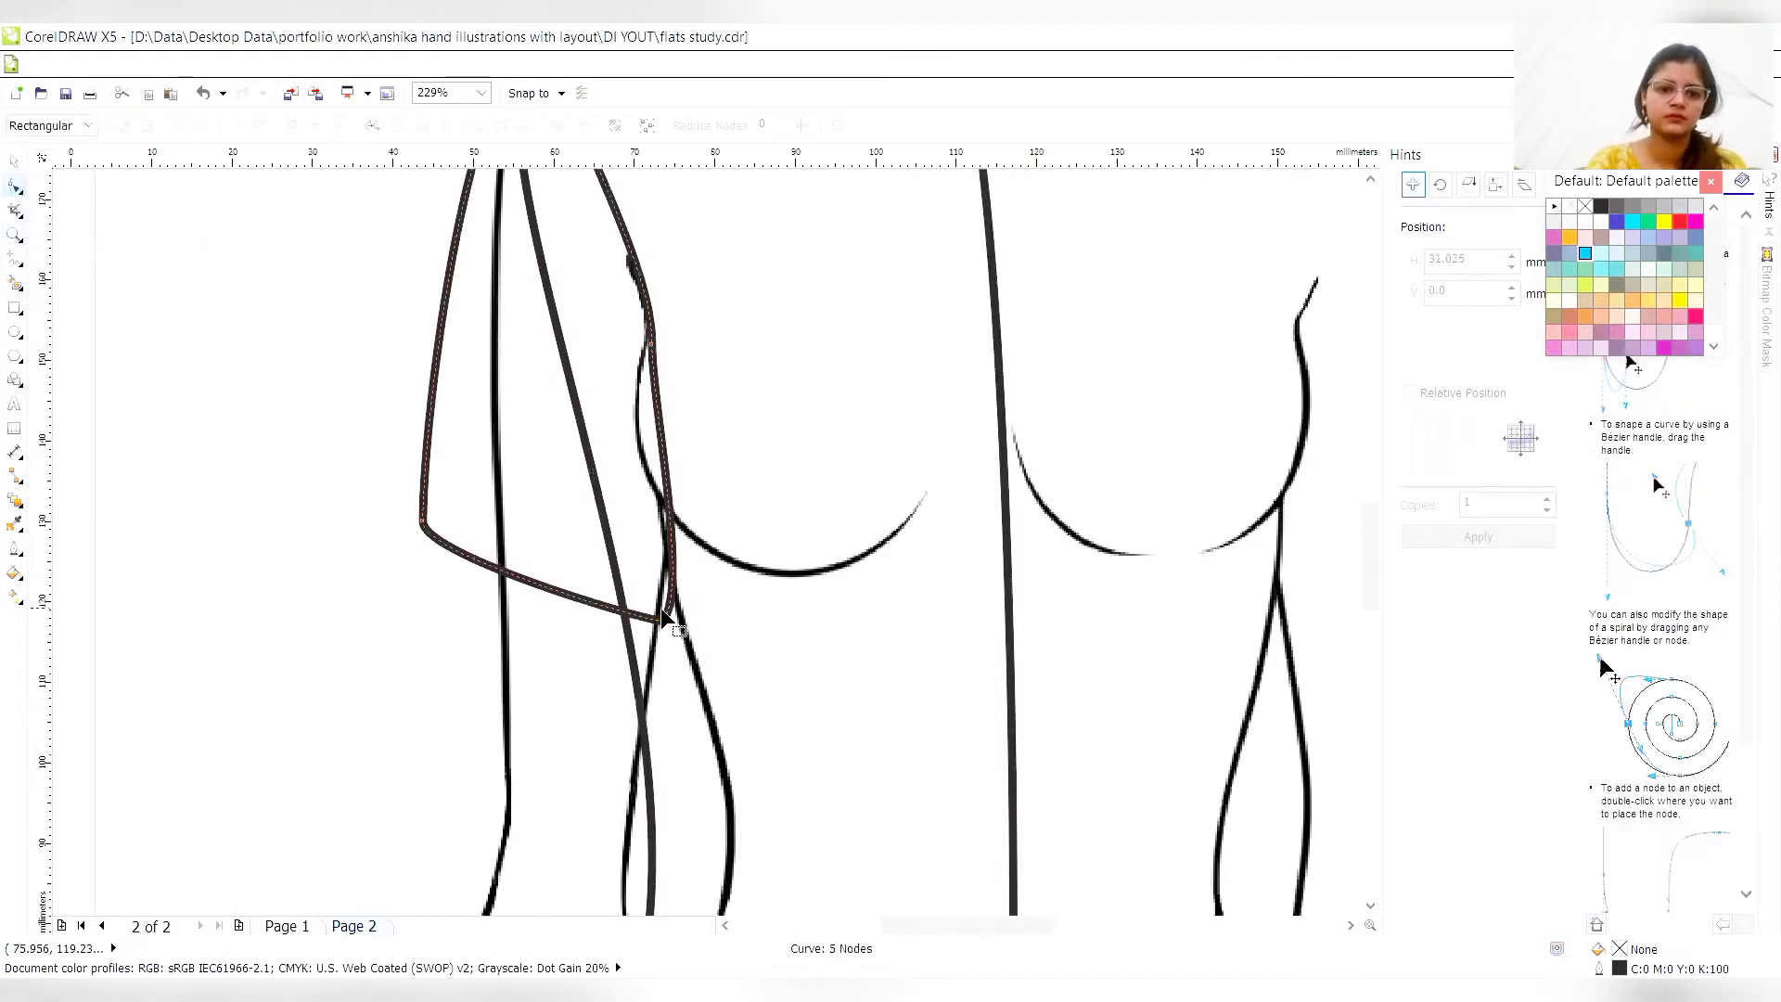
{"action": "left_click", "coordinate": [553, 310]}
{"action": "left_click", "coordinate": [559, 310]}
{"action": "left_click_drag", "start_coordinate": [553, 314], "coordinate": [623, 319]}
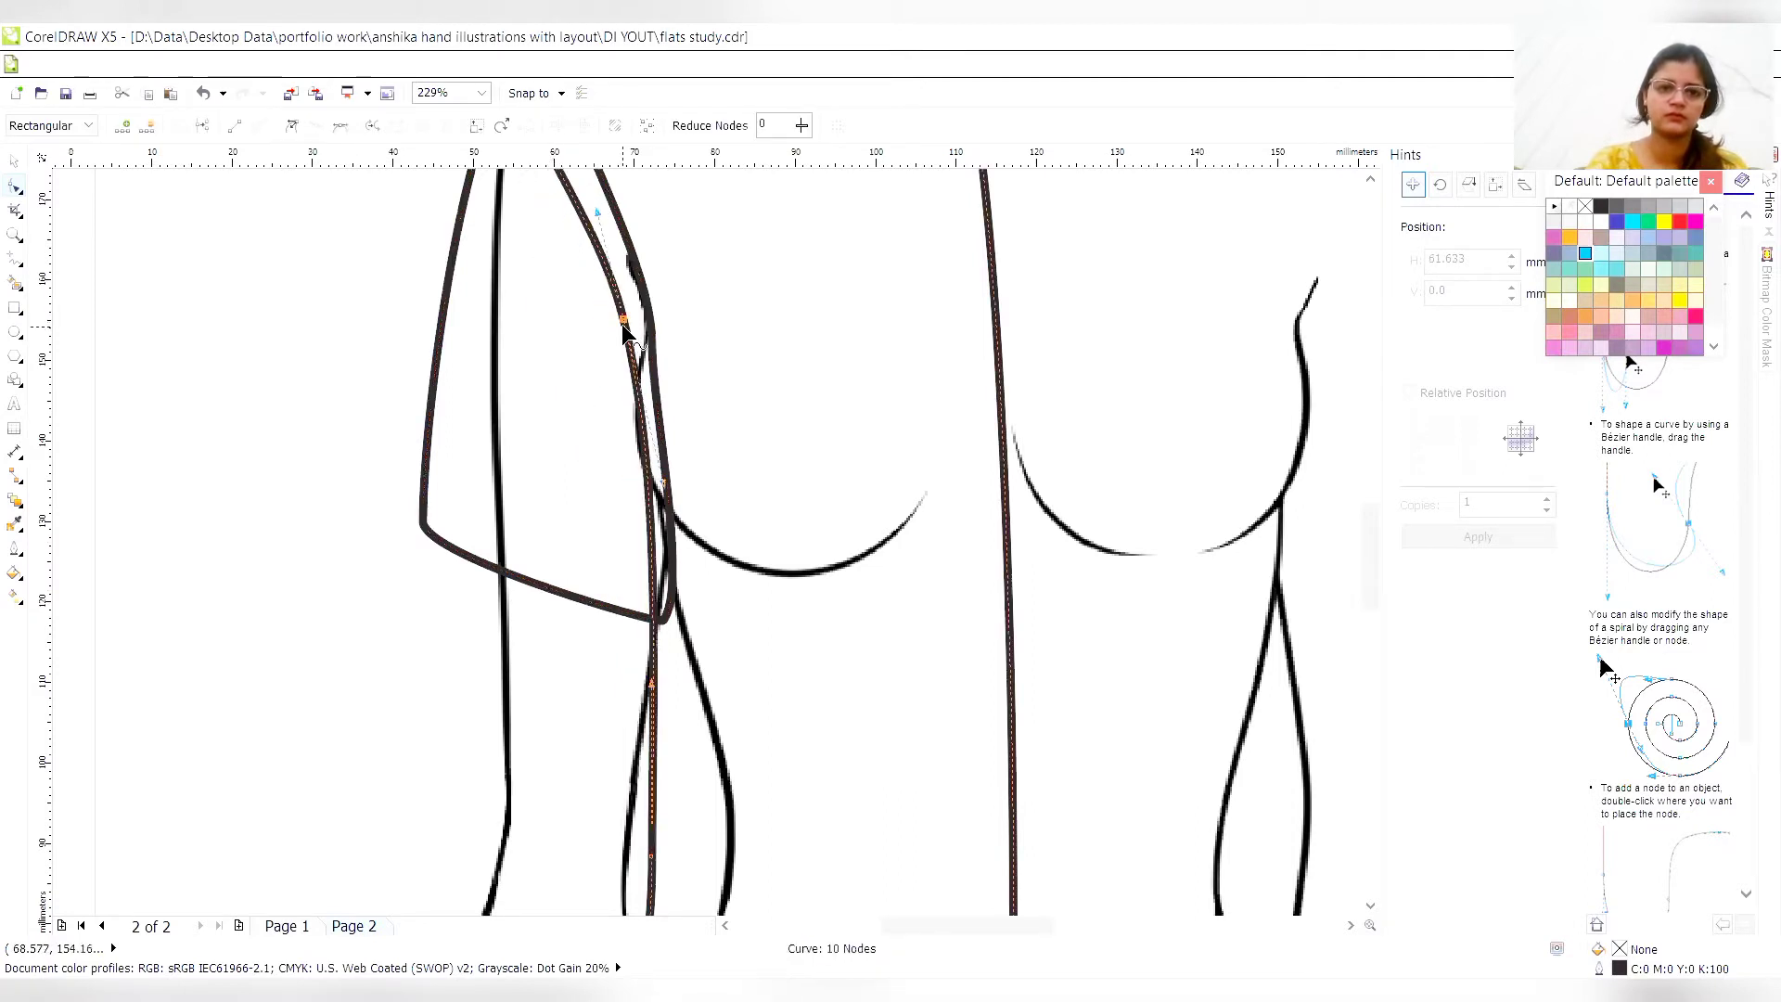
- Smooth the sleeve's inner edge by deleting its two intermediate nodes and nudge the underarm hem corner slightly outward
{"action": "left_click", "coordinate": [1371, 179]}
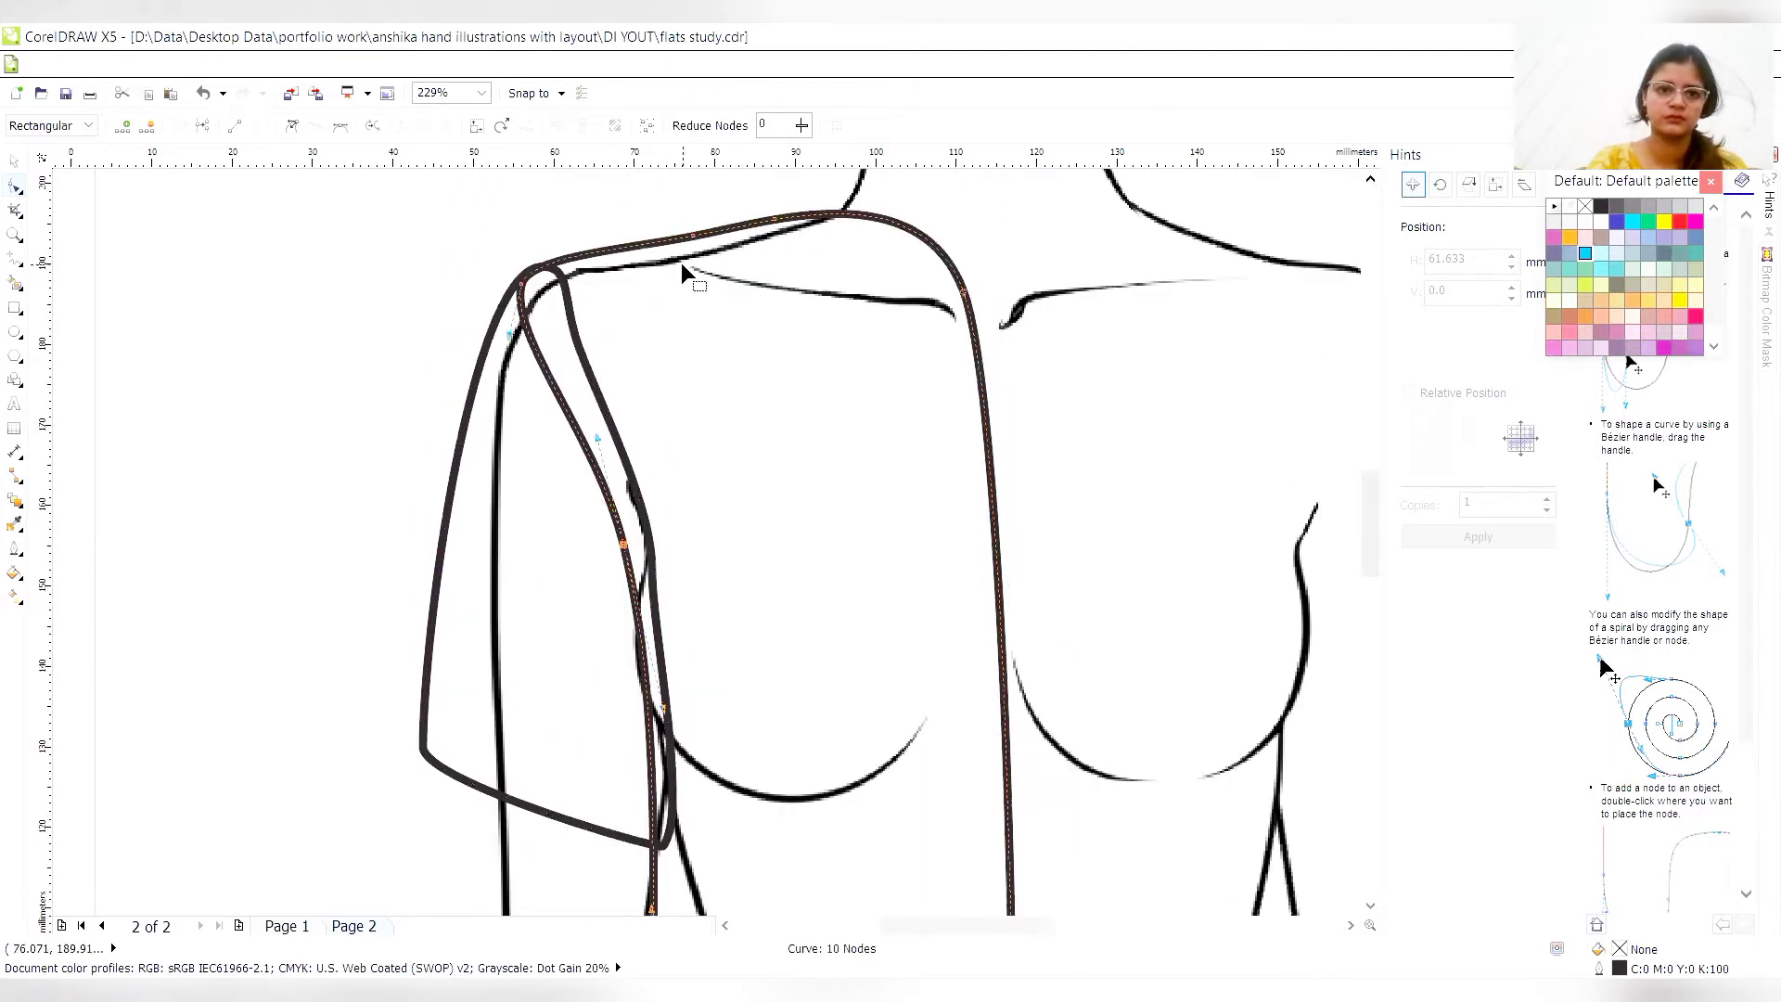
{"action": "left_click", "coordinate": [560, 282]}
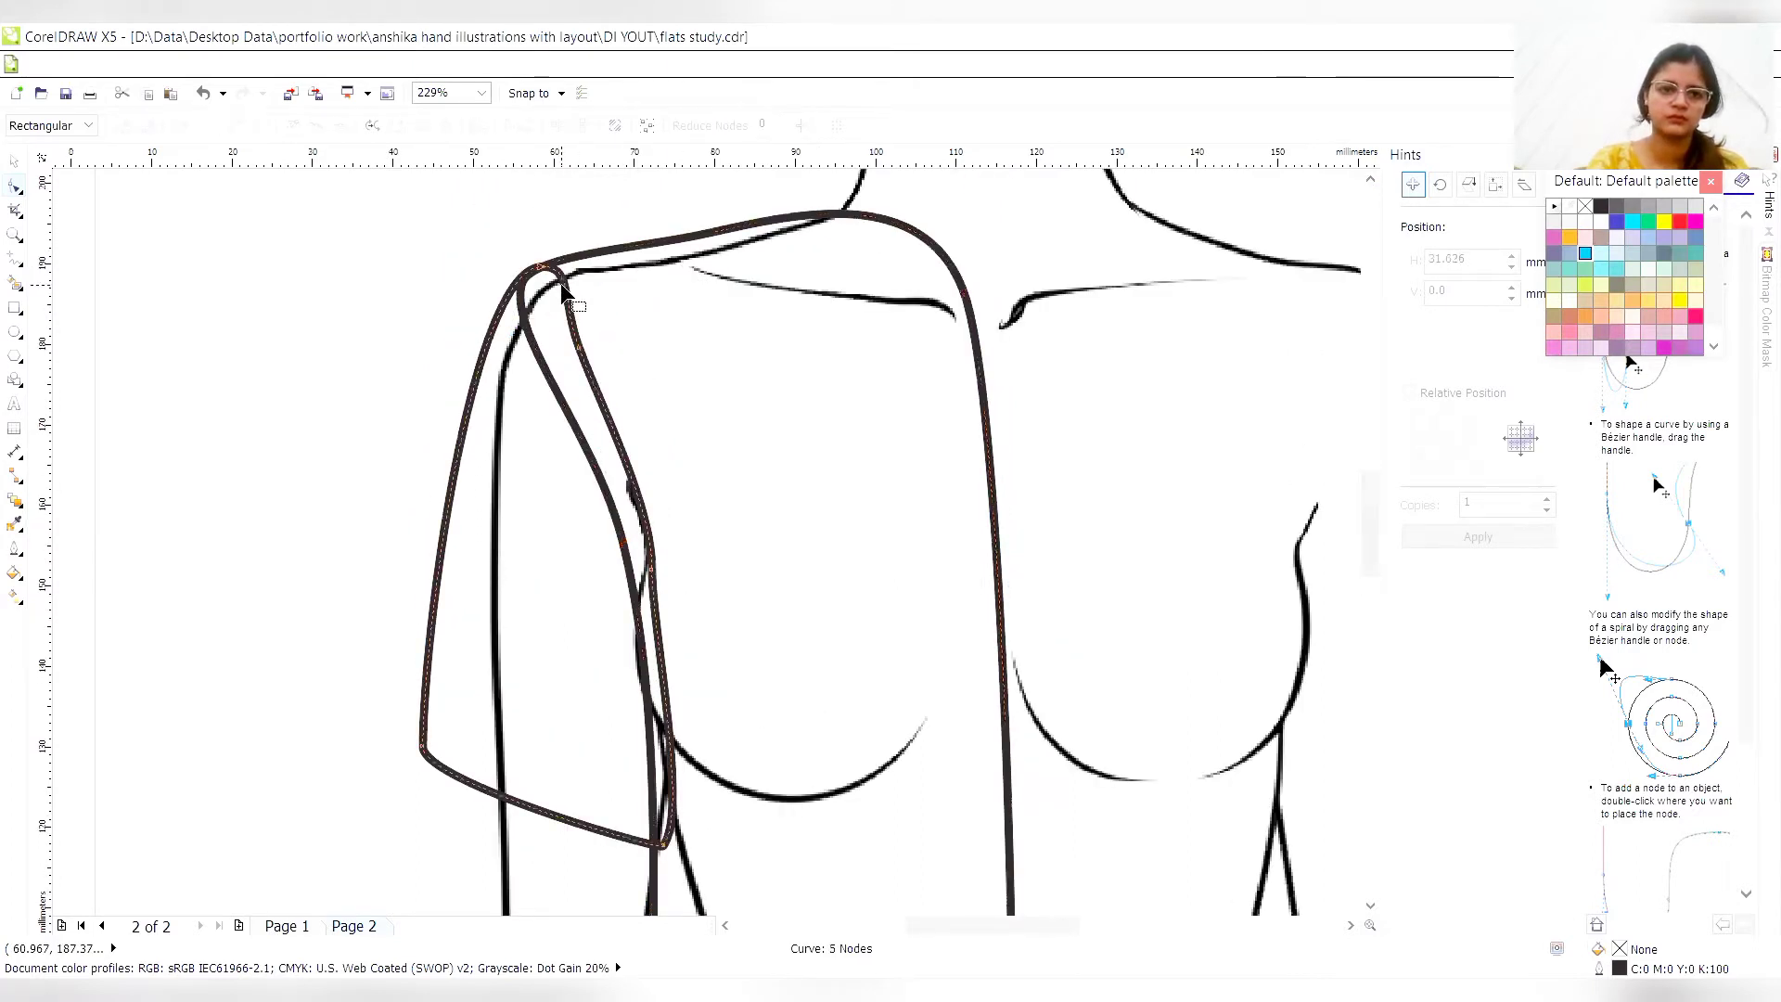
{"action": "double_click", "coordinate": [581, 348]}
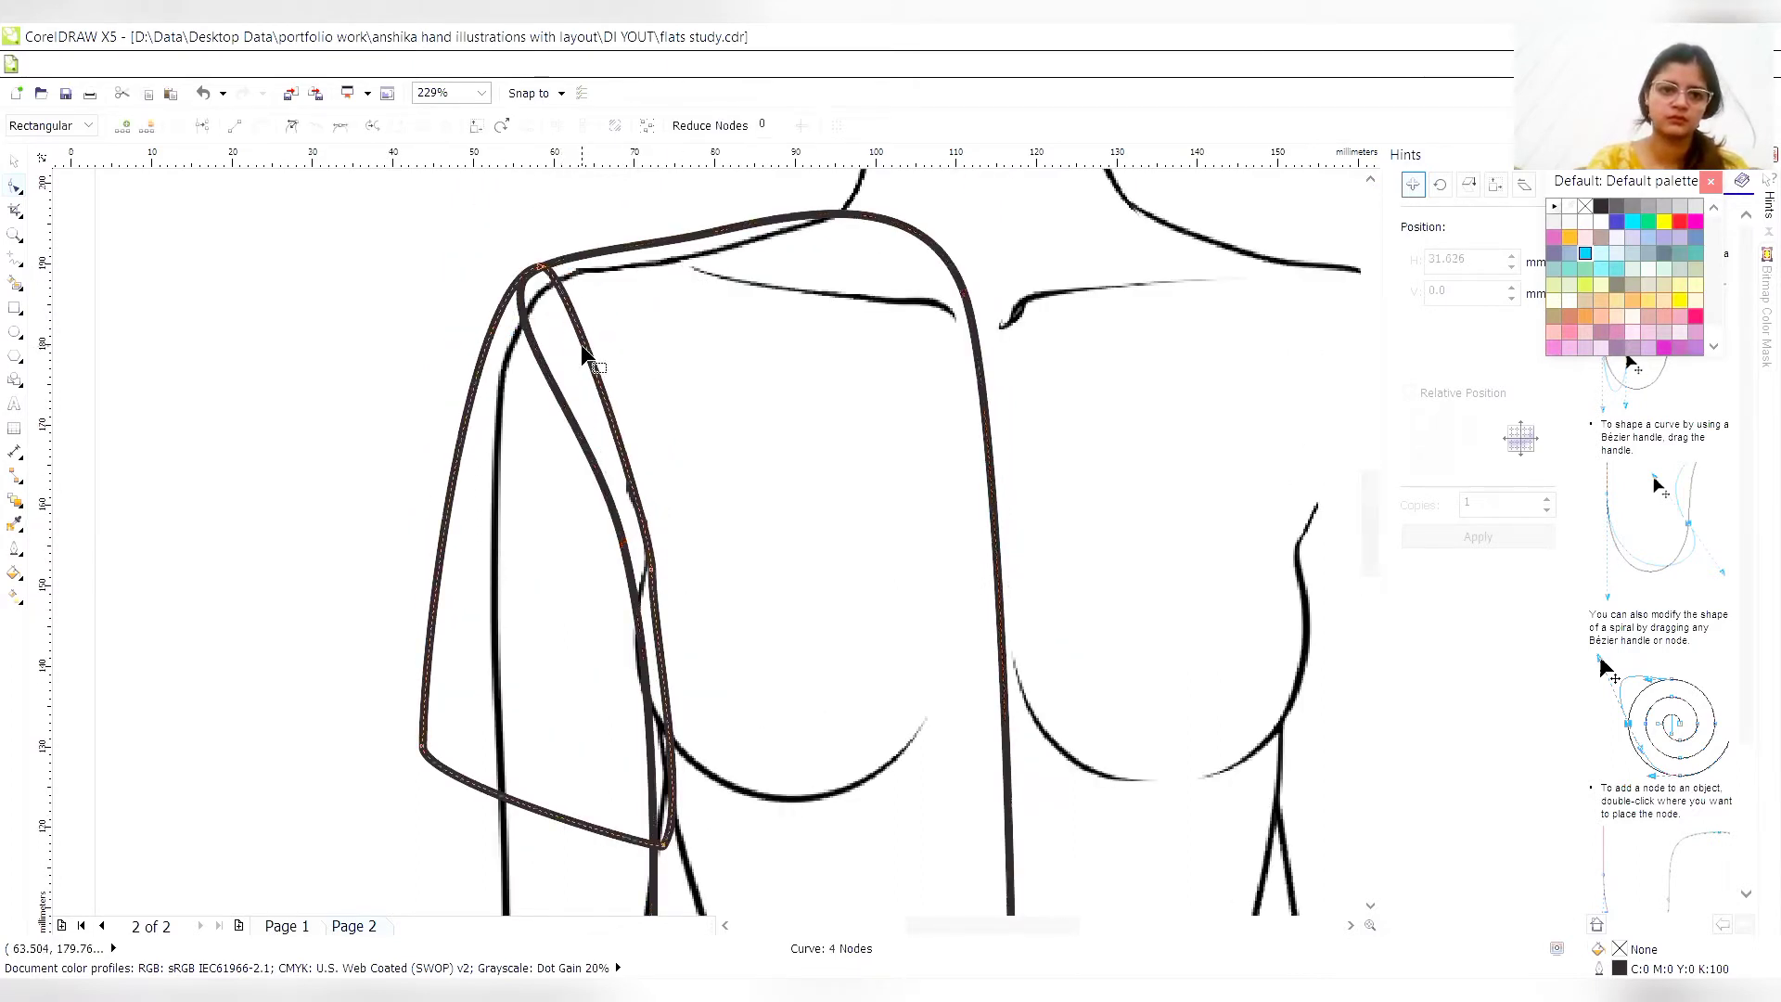
{"action": "double_click", "coordinate": [653, 568]}
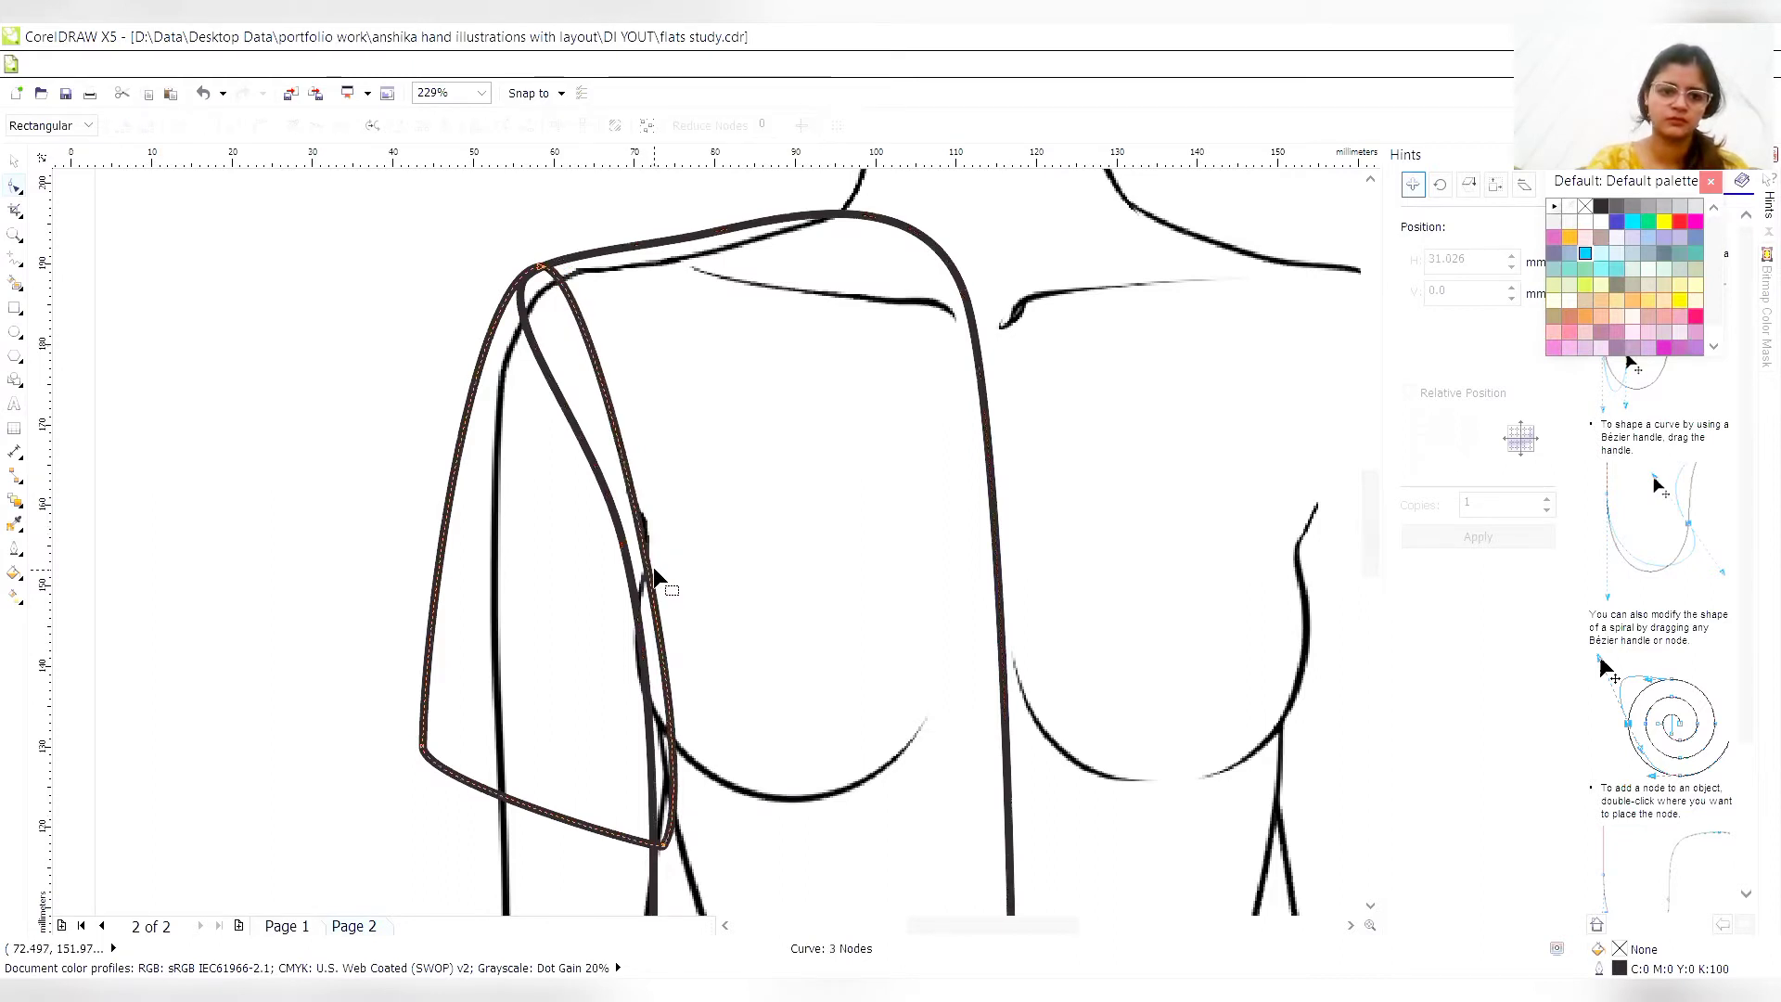
{"action": "left_click", "coordinate": [662, 847]}
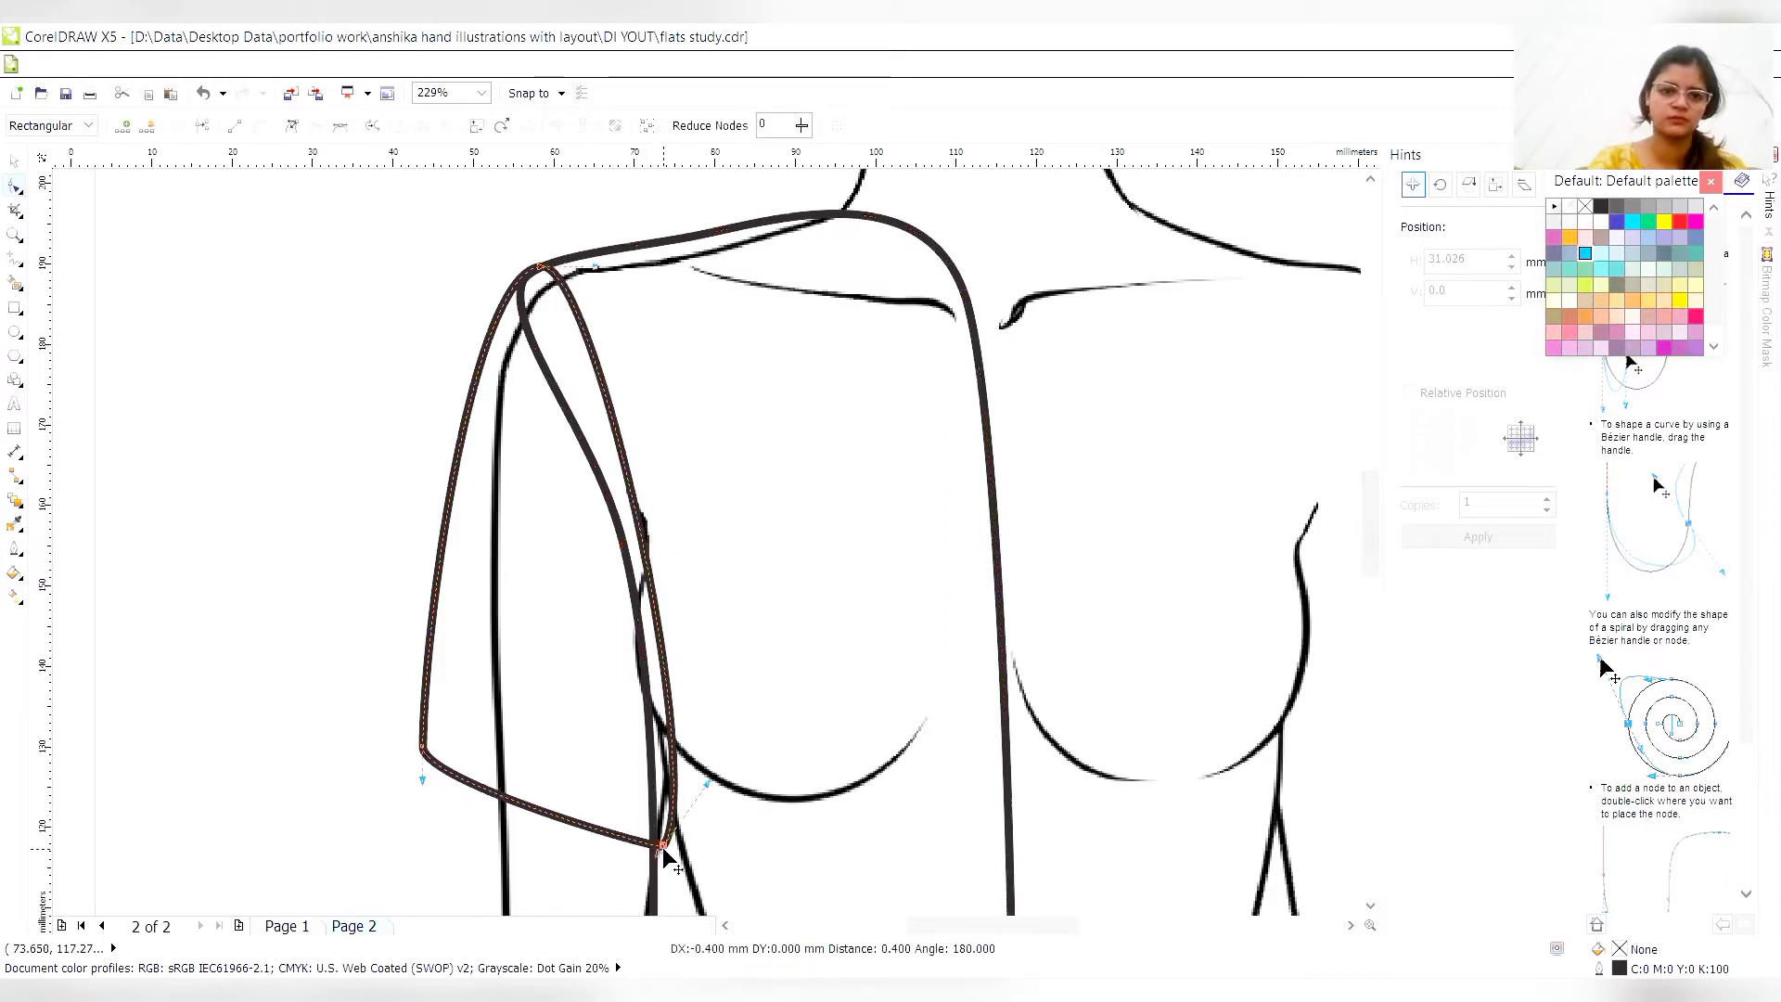
- Move the shirt photo and the body croquis aside, clear of the torso and sleeve curves on the page
{"action": "key", "text": "z"}
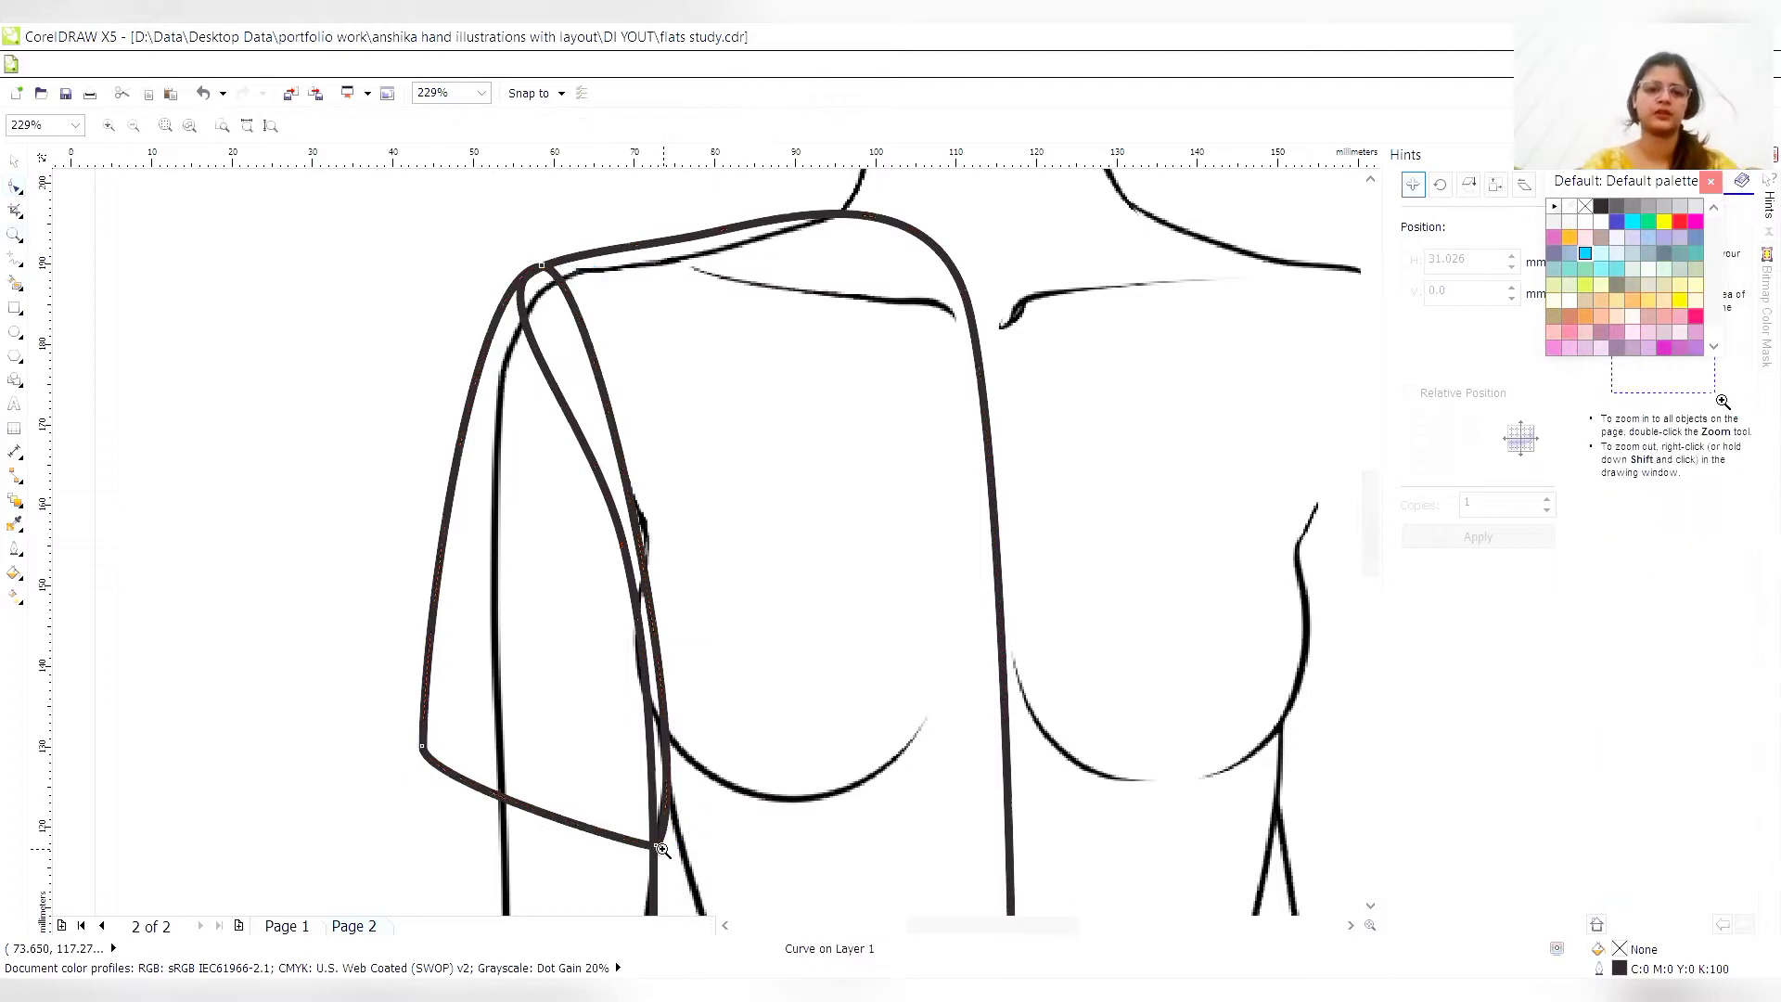
{"action": "right_click", "coordinate": [663, 849]}
{"action": "right_click", "coordinate": [664, 849]}
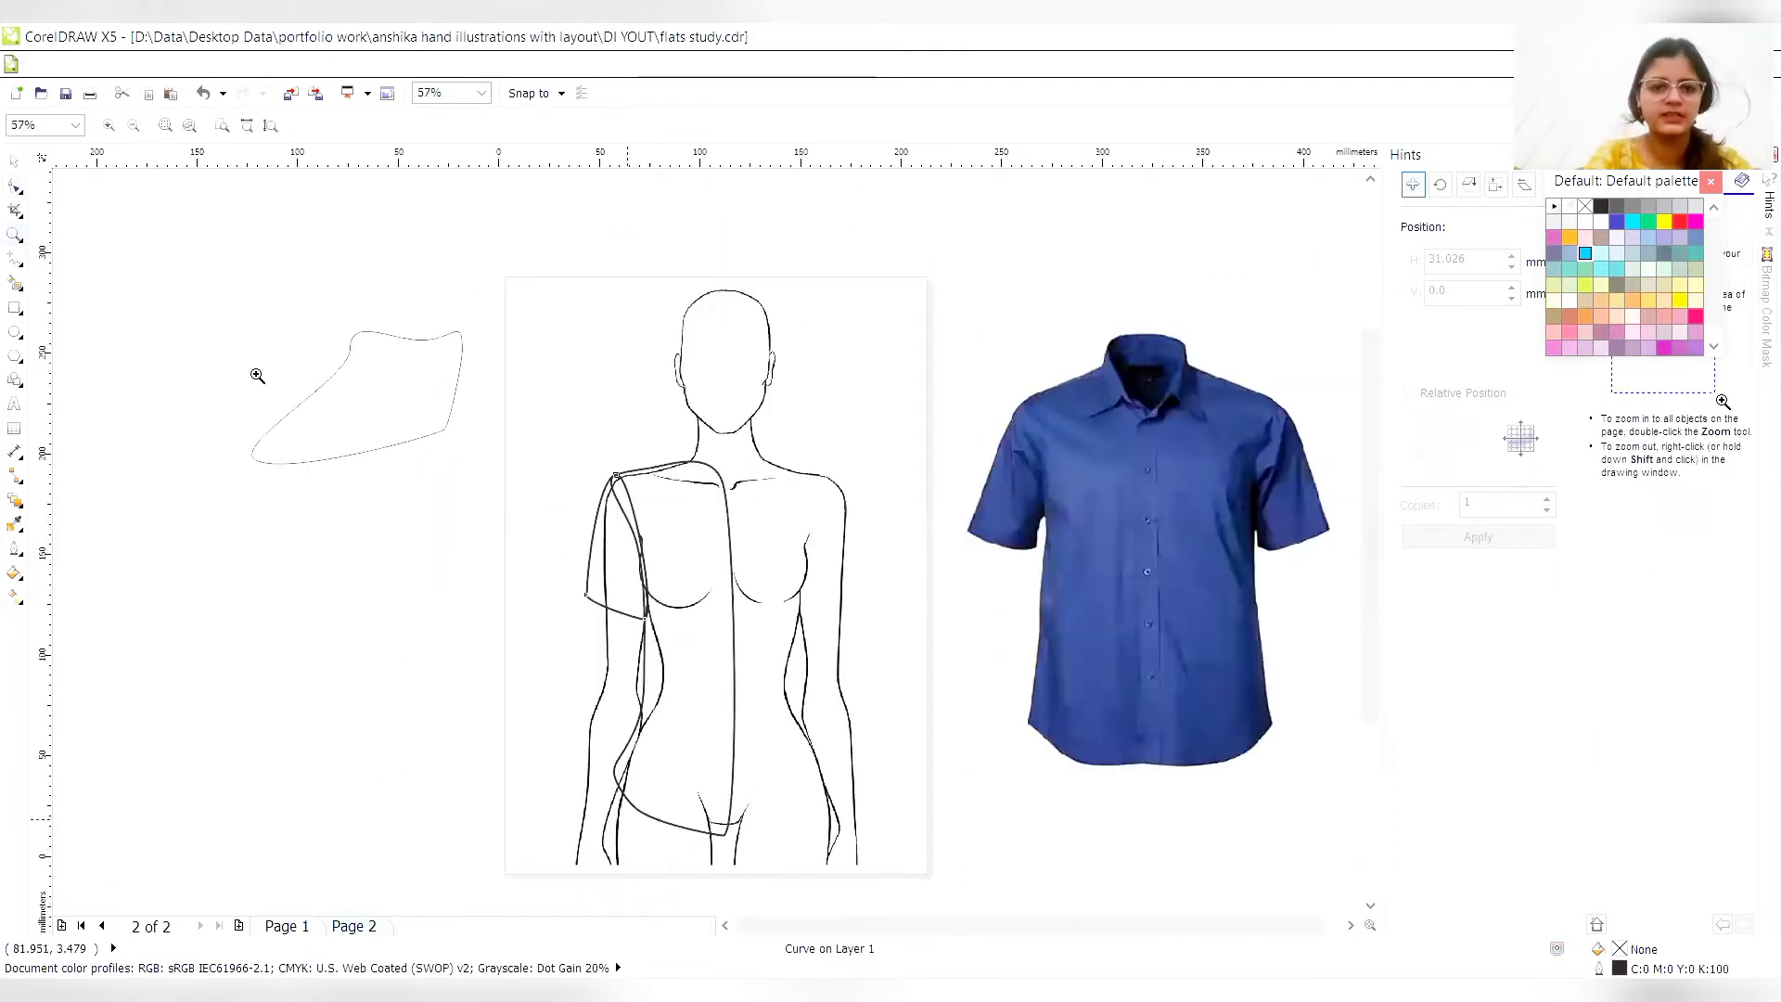
{"action": "left_click", "coordinate": [16, 163]}
{"action": "left_click", "coordinate": [751, 501]}
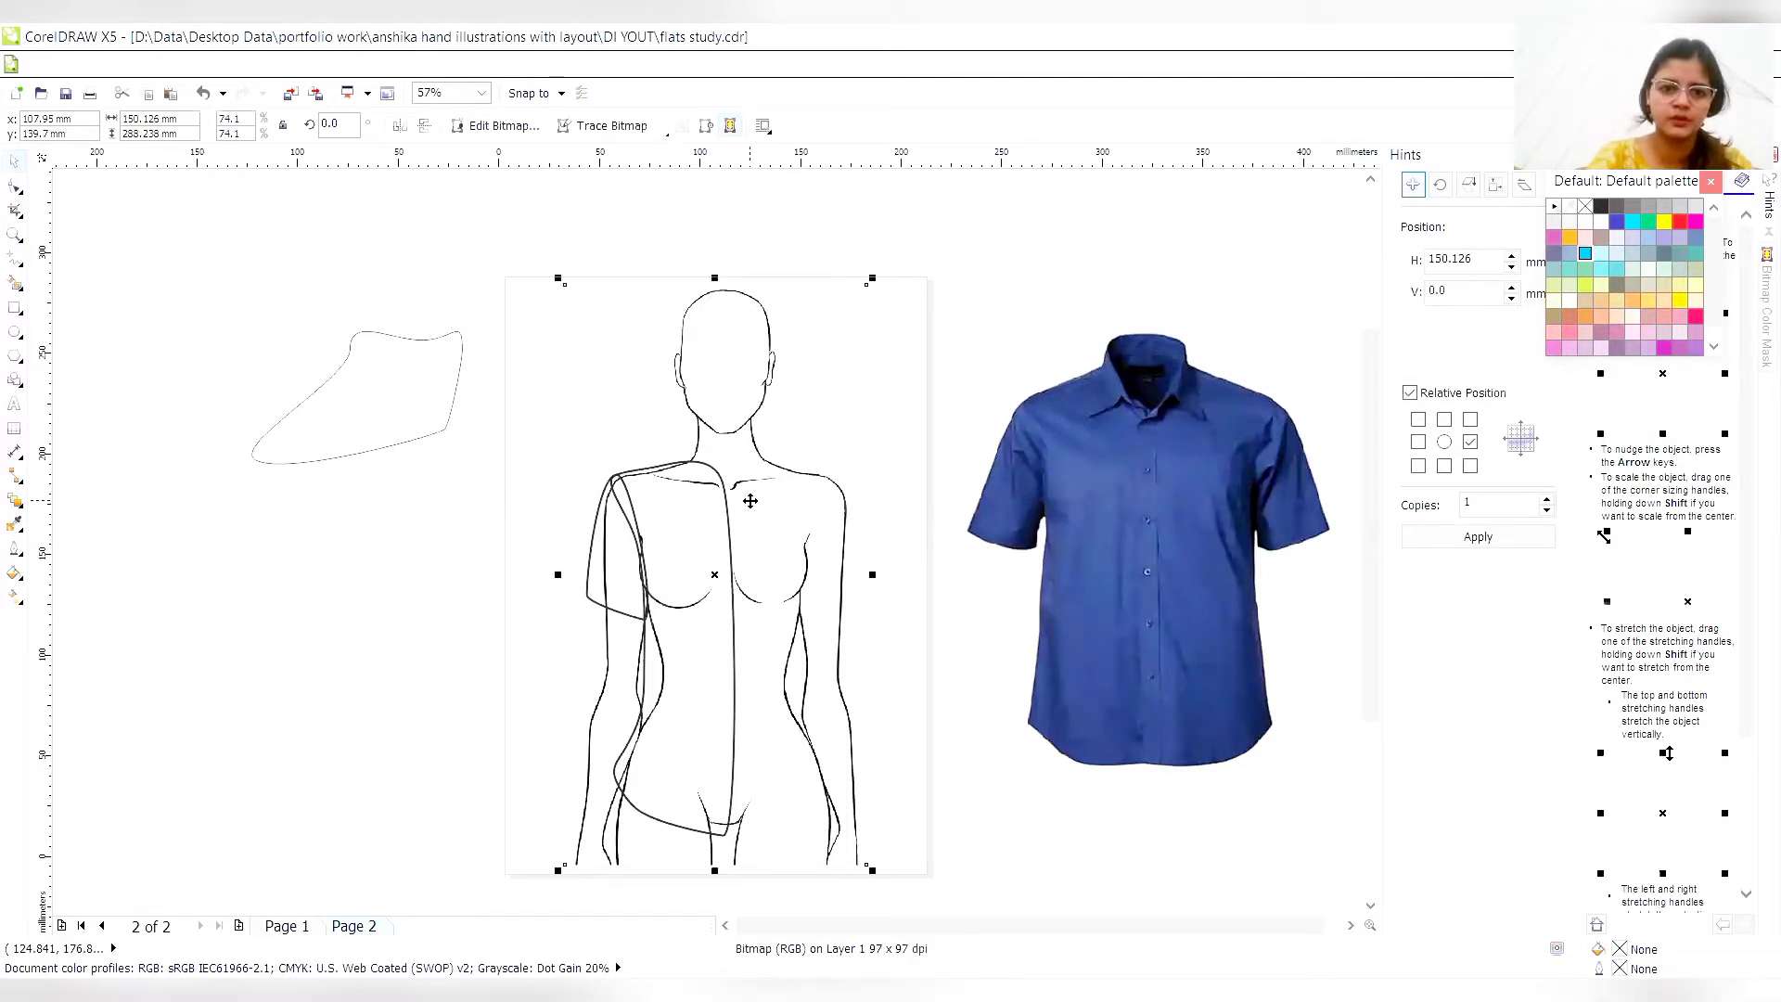
{"action": "left_click", "coordinate": [802, 501]}
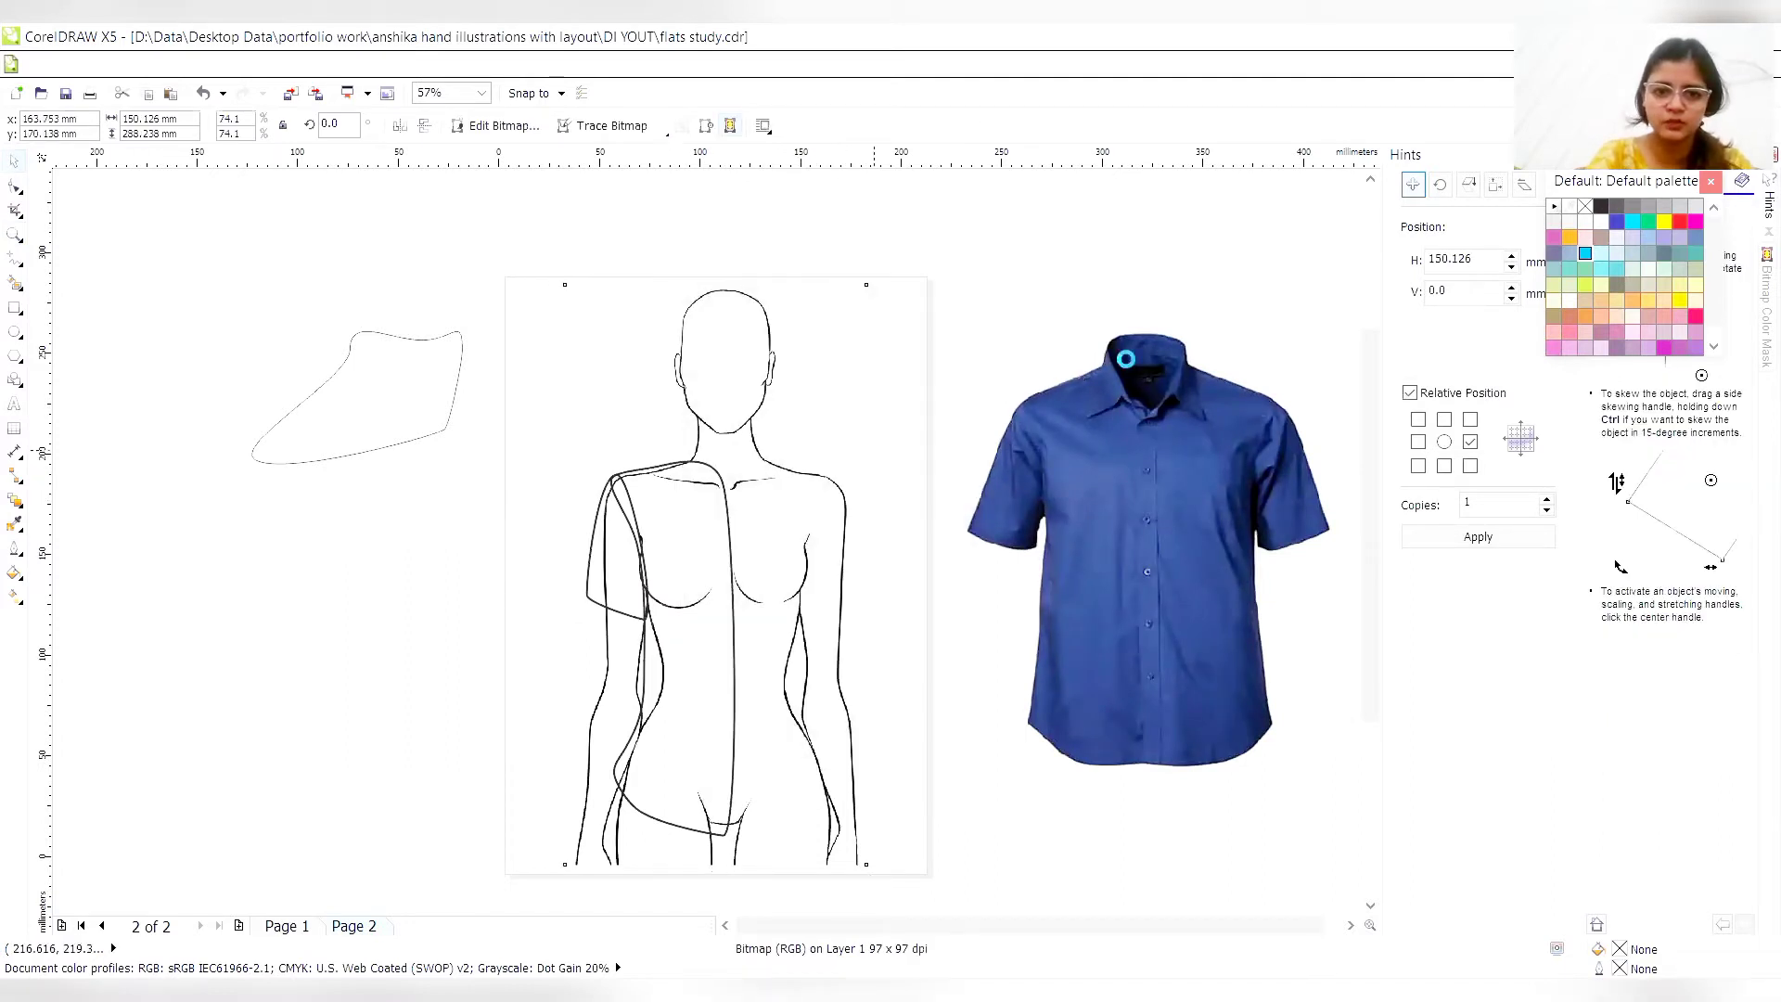
{"action": "left_click_drag", "start_coordinate": [1076, 376], "coordinate": [1179, 352]}
{"action": "left_click_drag", "start_coordinate": [849, 385], "coordinate": [1083, 373]}
- Select the sleeve and torso curves together and trim the torso with the sleeve shape
{"action": "mouse_move", "coordinate": [506, 429]}
{"action": "left_mouse_down"}
{"action": "mouse_move", "coordinate": [631, 521]}
{"action": "mouse_move", "coordinate": [815, 860]}
{"action": "left_mouse_up"}
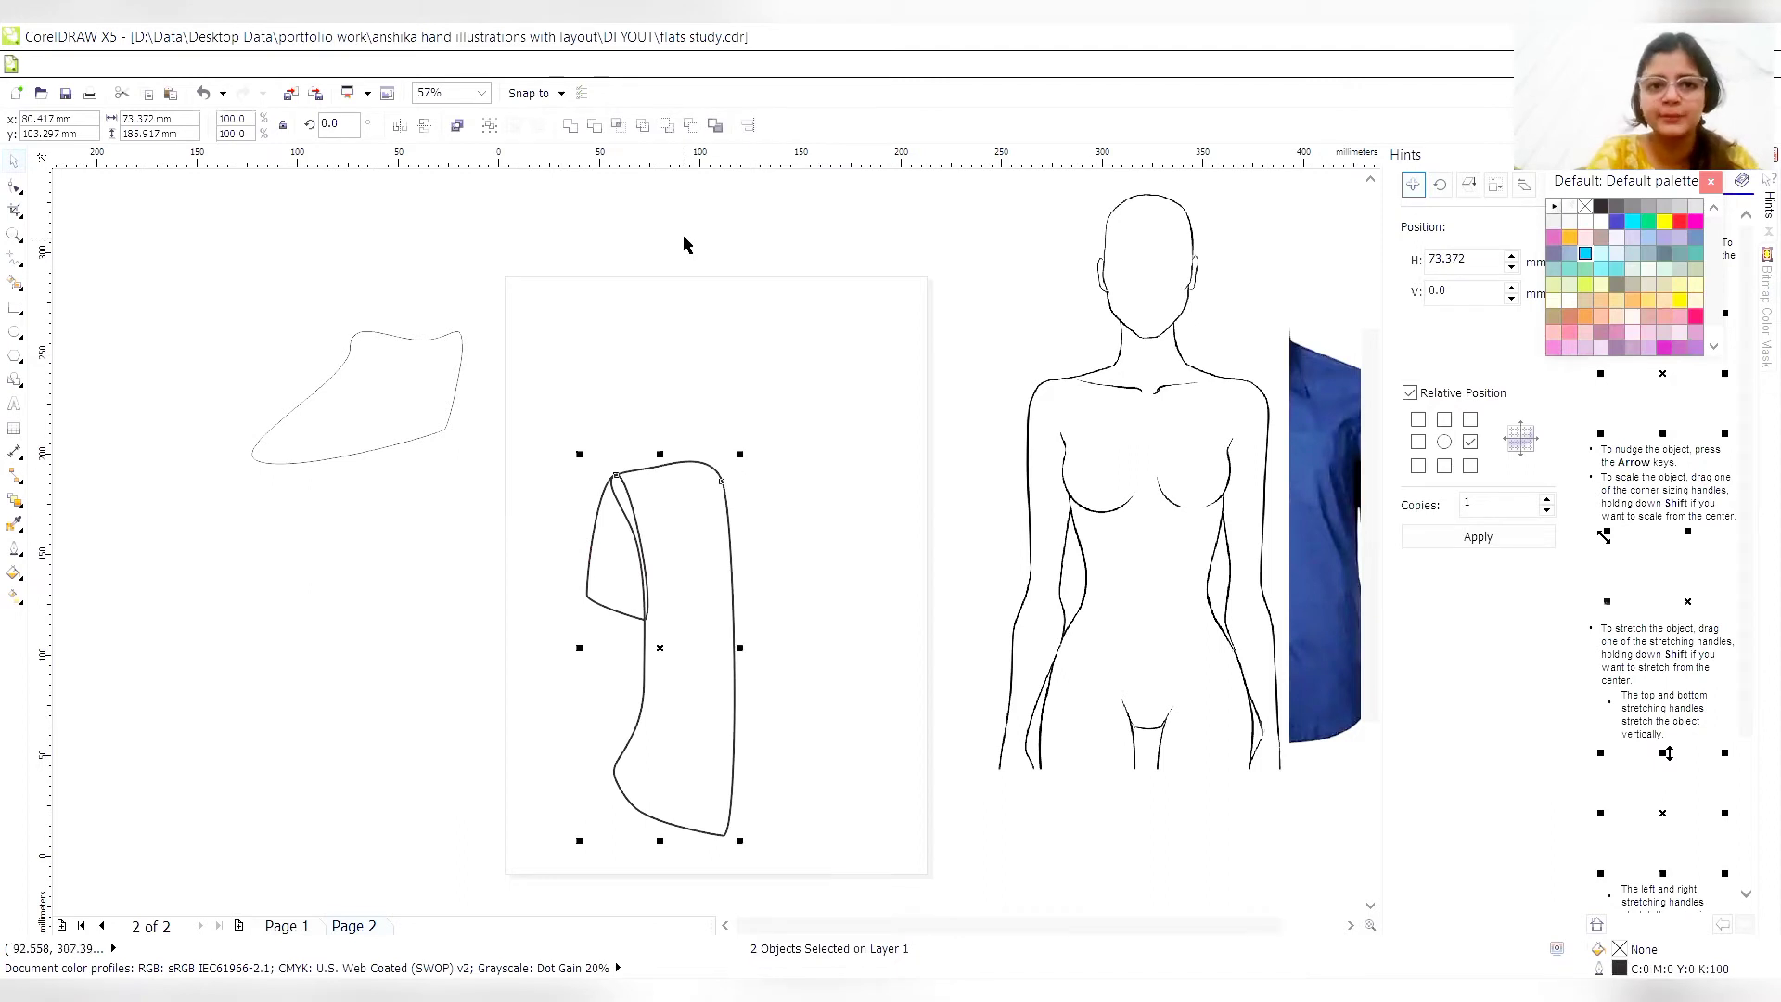
{"action": "left_click", "coordinate": [594, 125]}
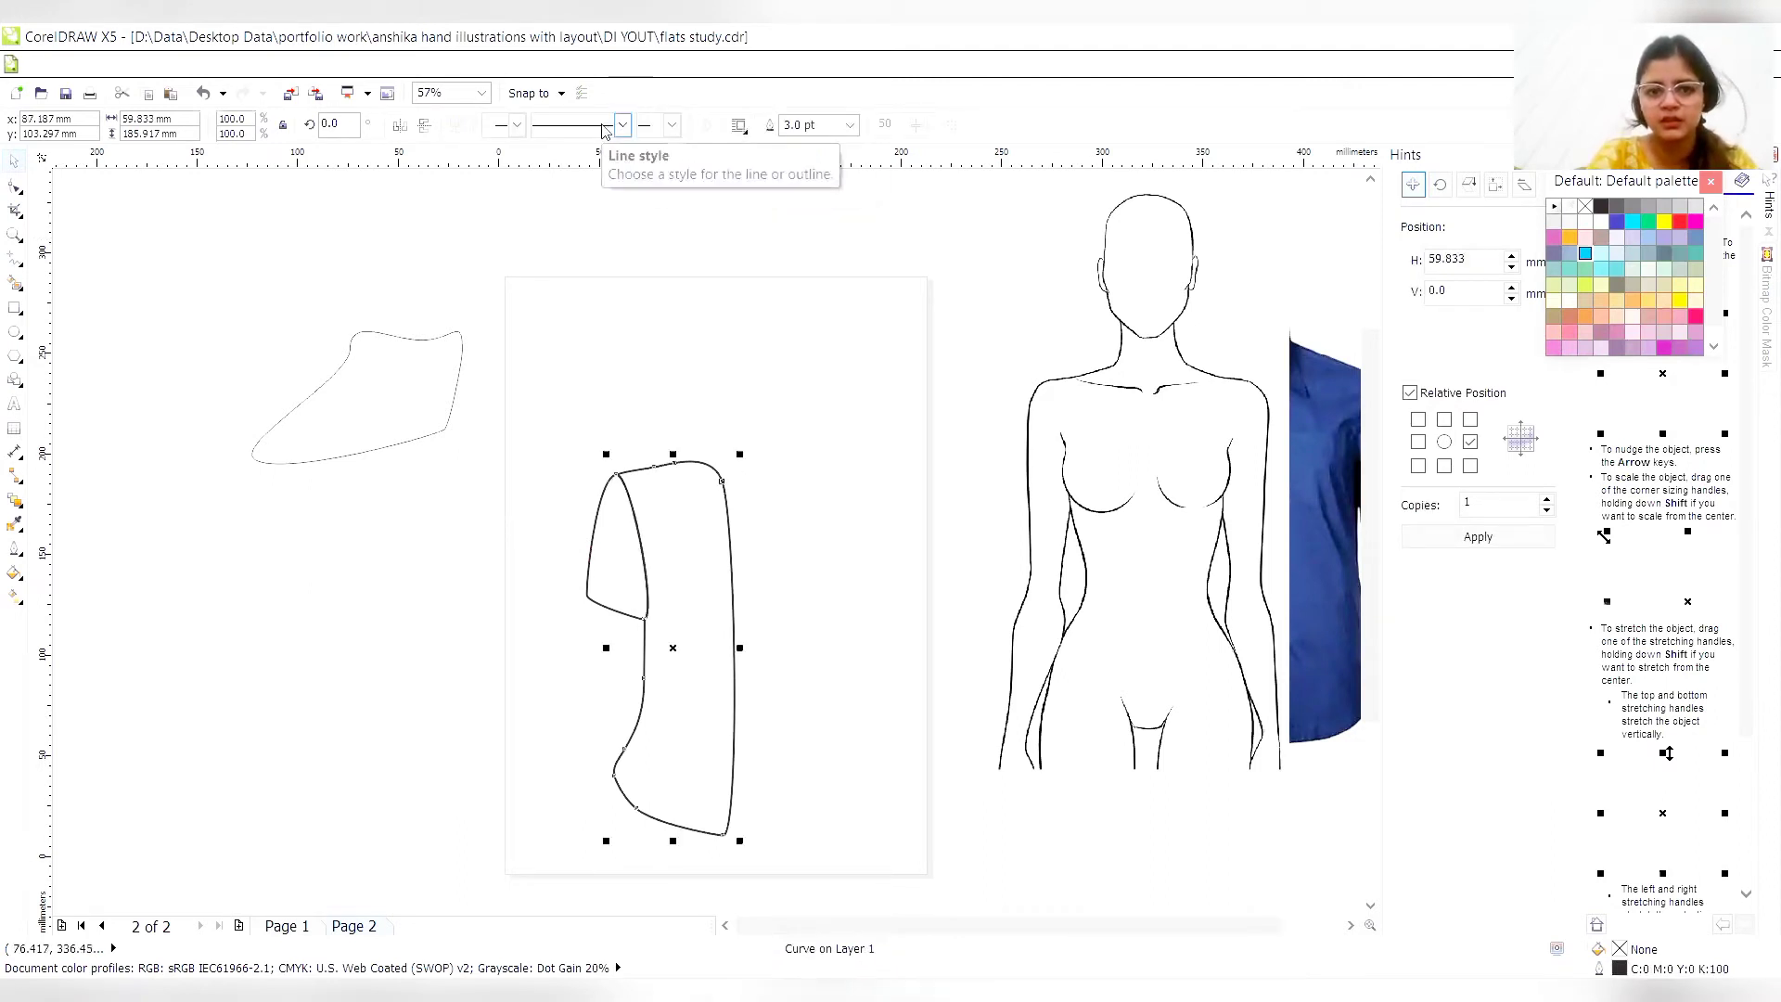
- Undo the last trim of the torso with the sleeve and deselect both curves
{"action": "left_click", "coordinate": [835, 708]}
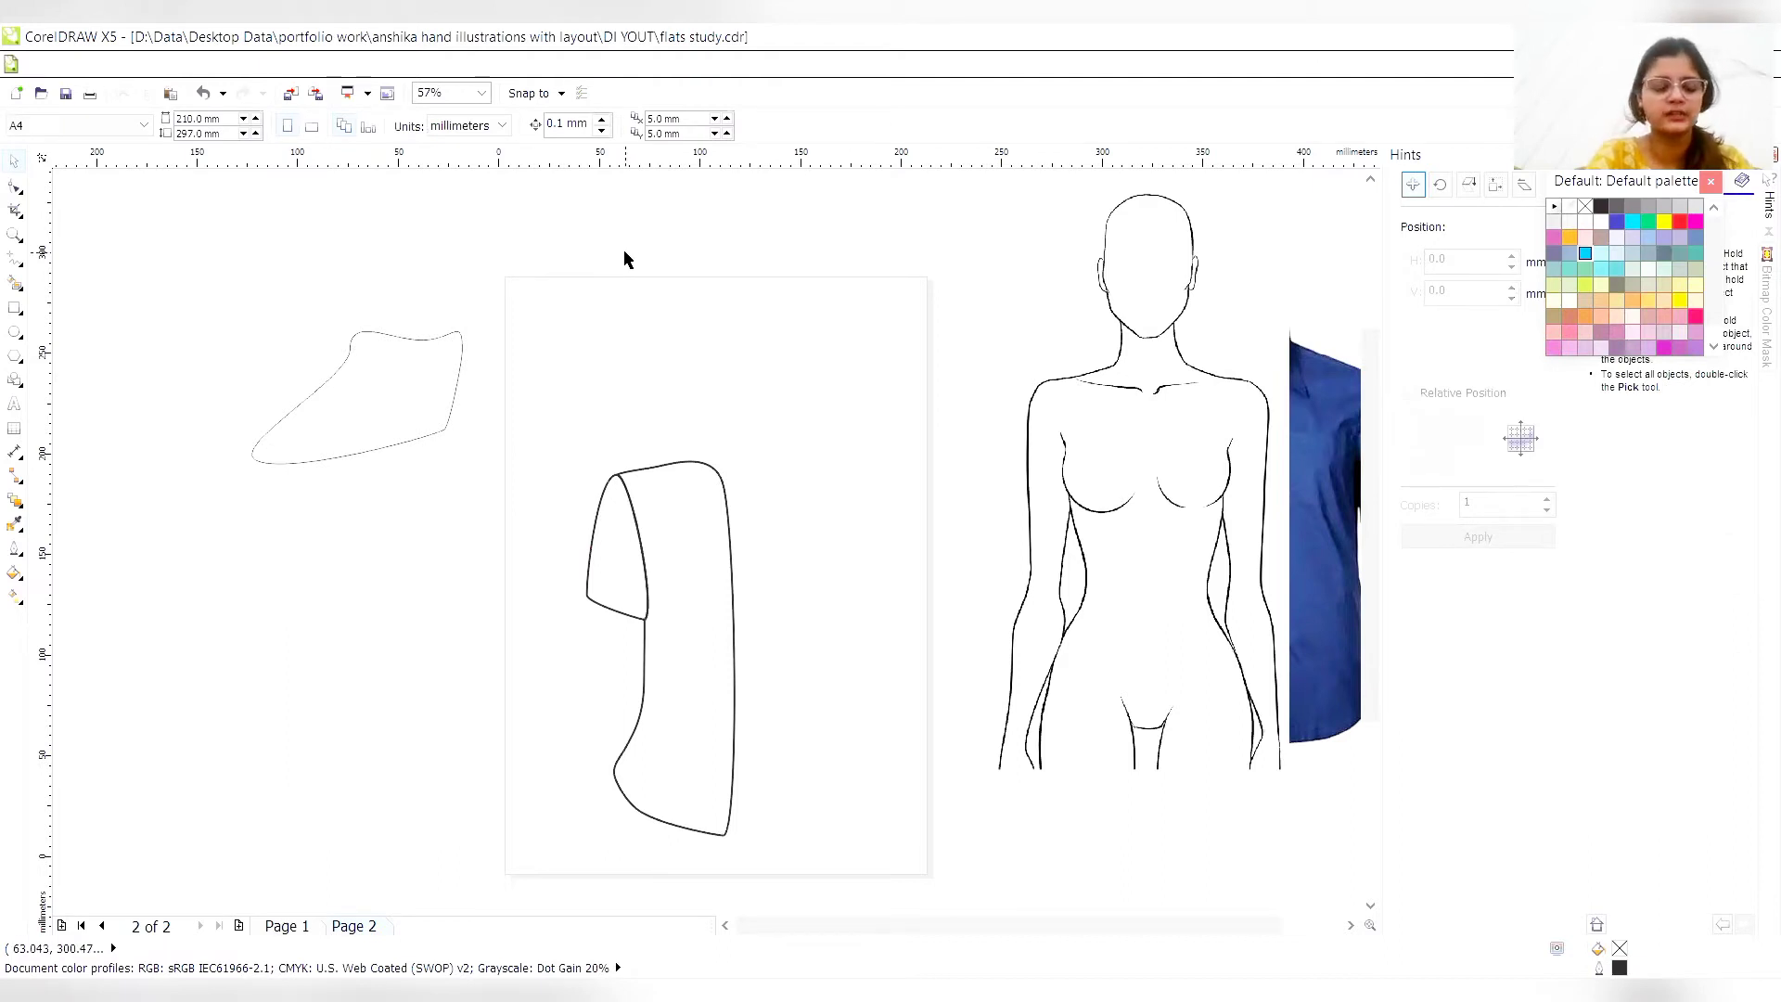
{"action": "key", "text": "ctrl+z"}
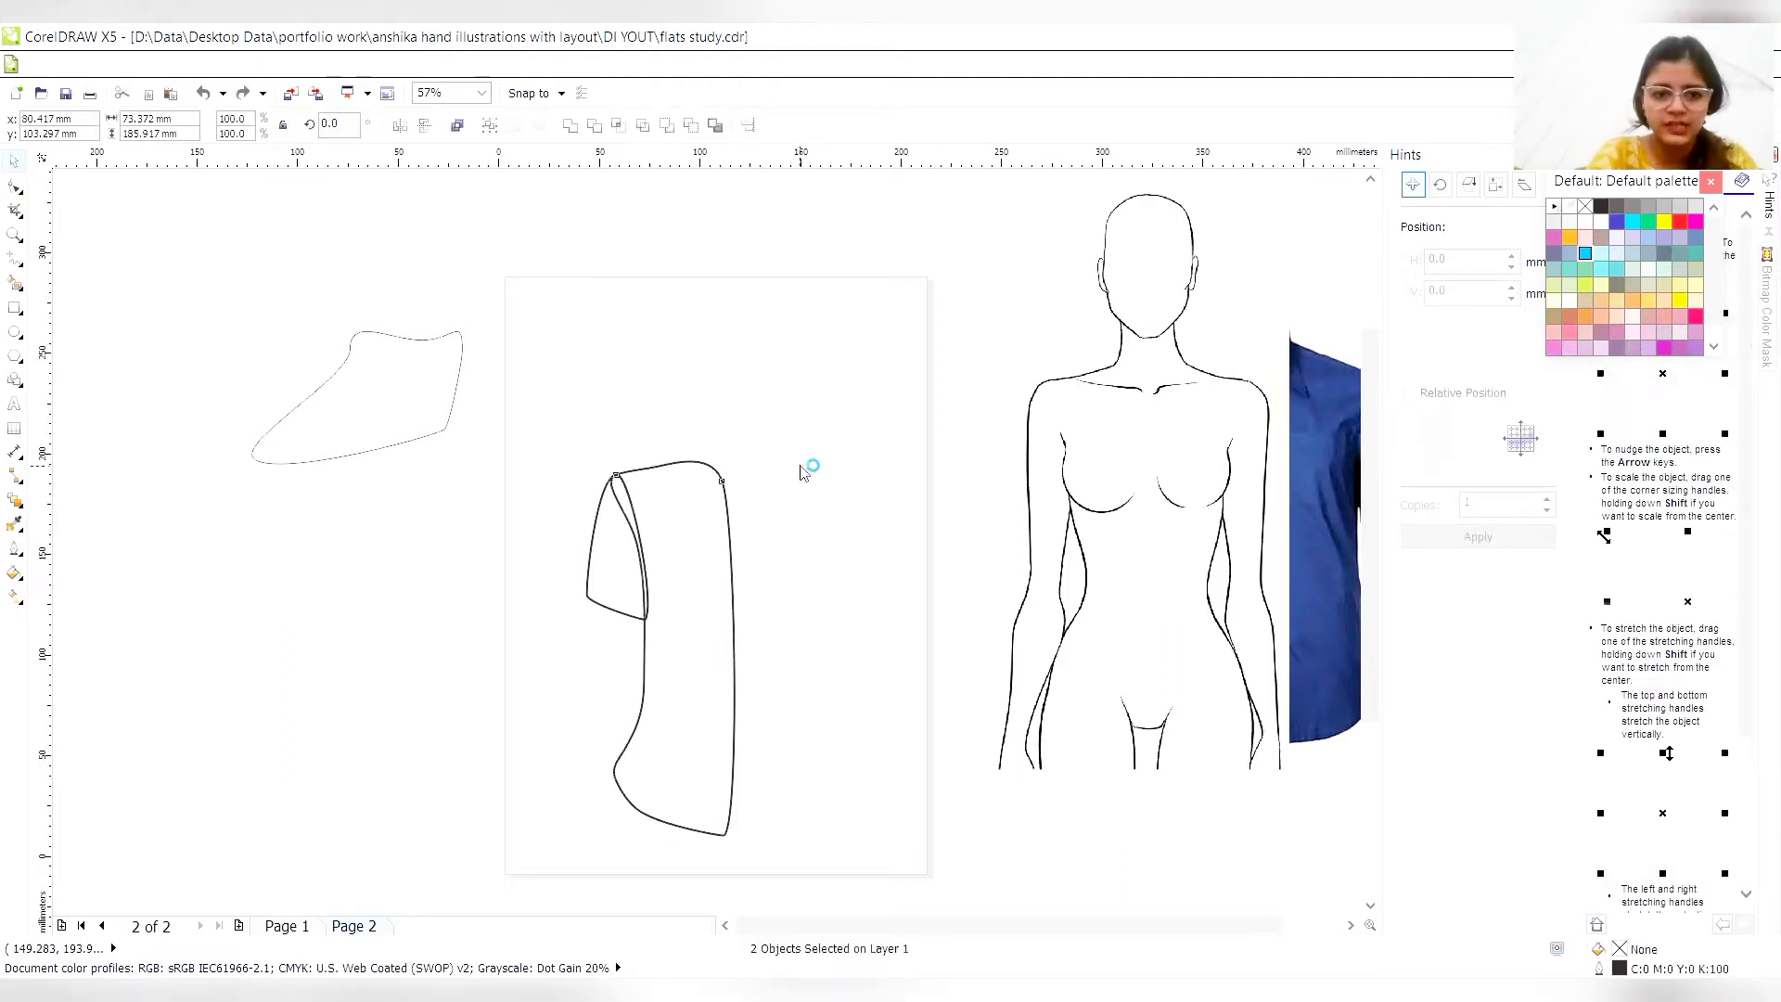
{"action": "left_click", "coordinate": [800, 466]}
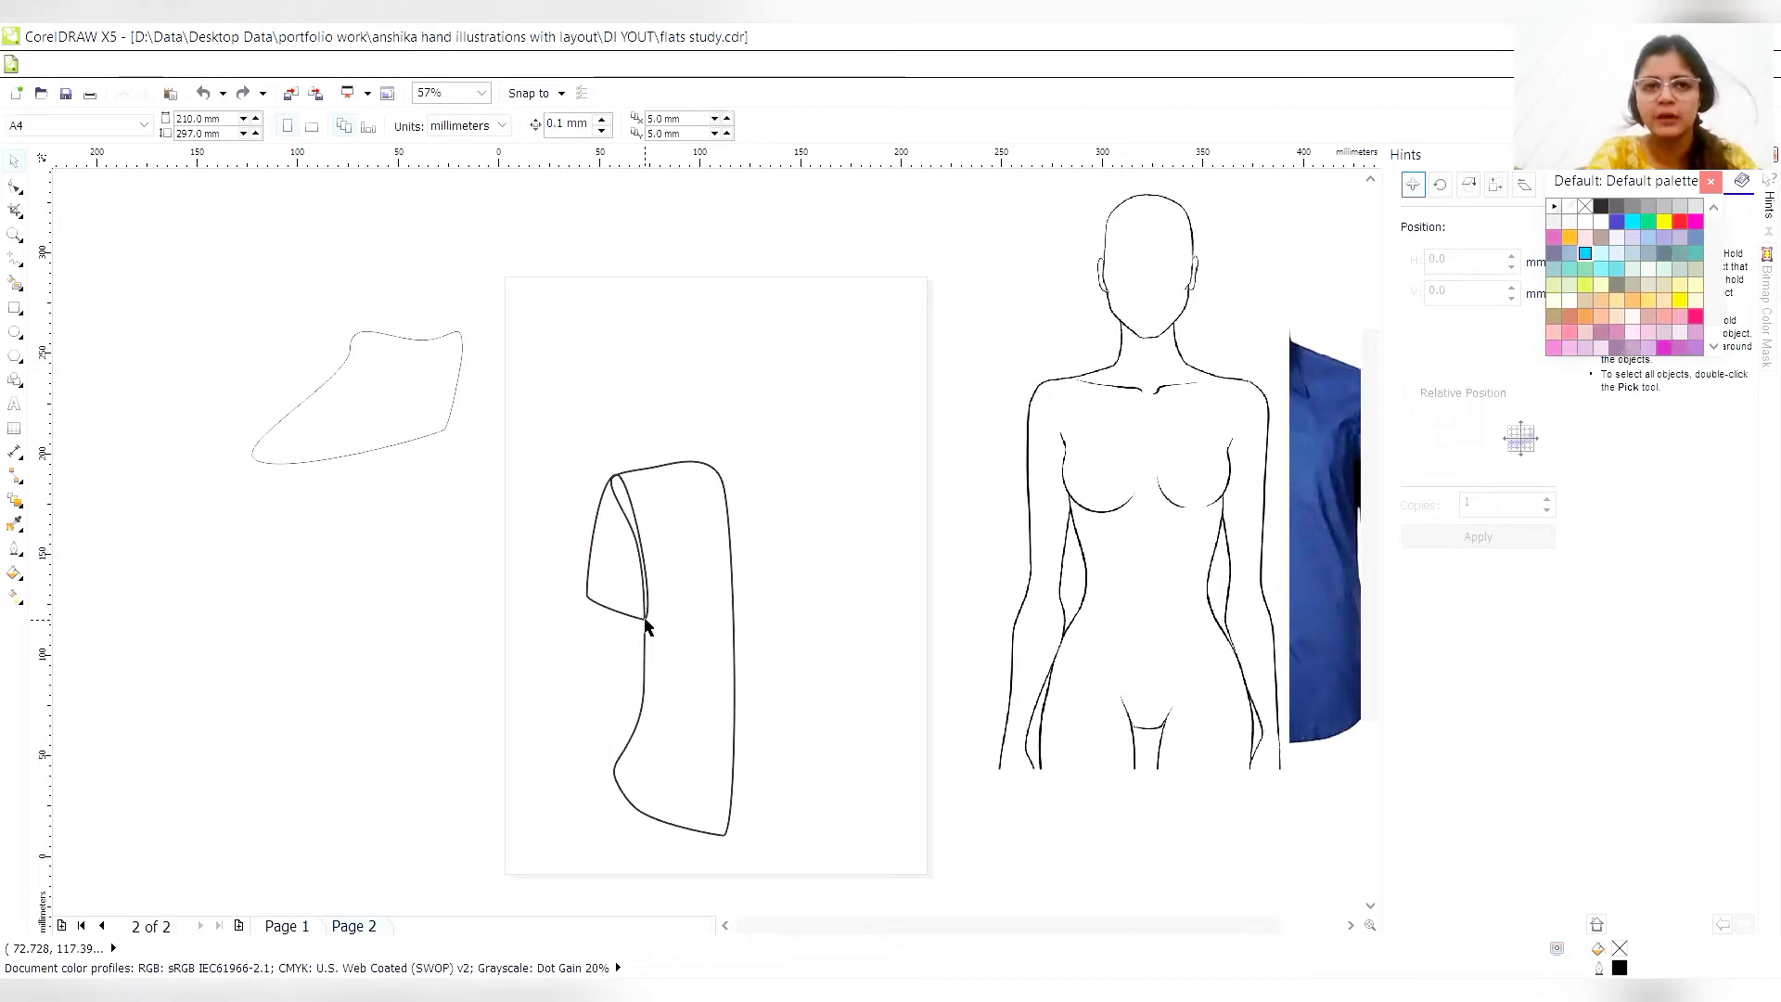
- Move the sleeve's underarm hem corner slightly outward onto the torso's side line
{"action": "left_click", "coordinate": [14, 185]}
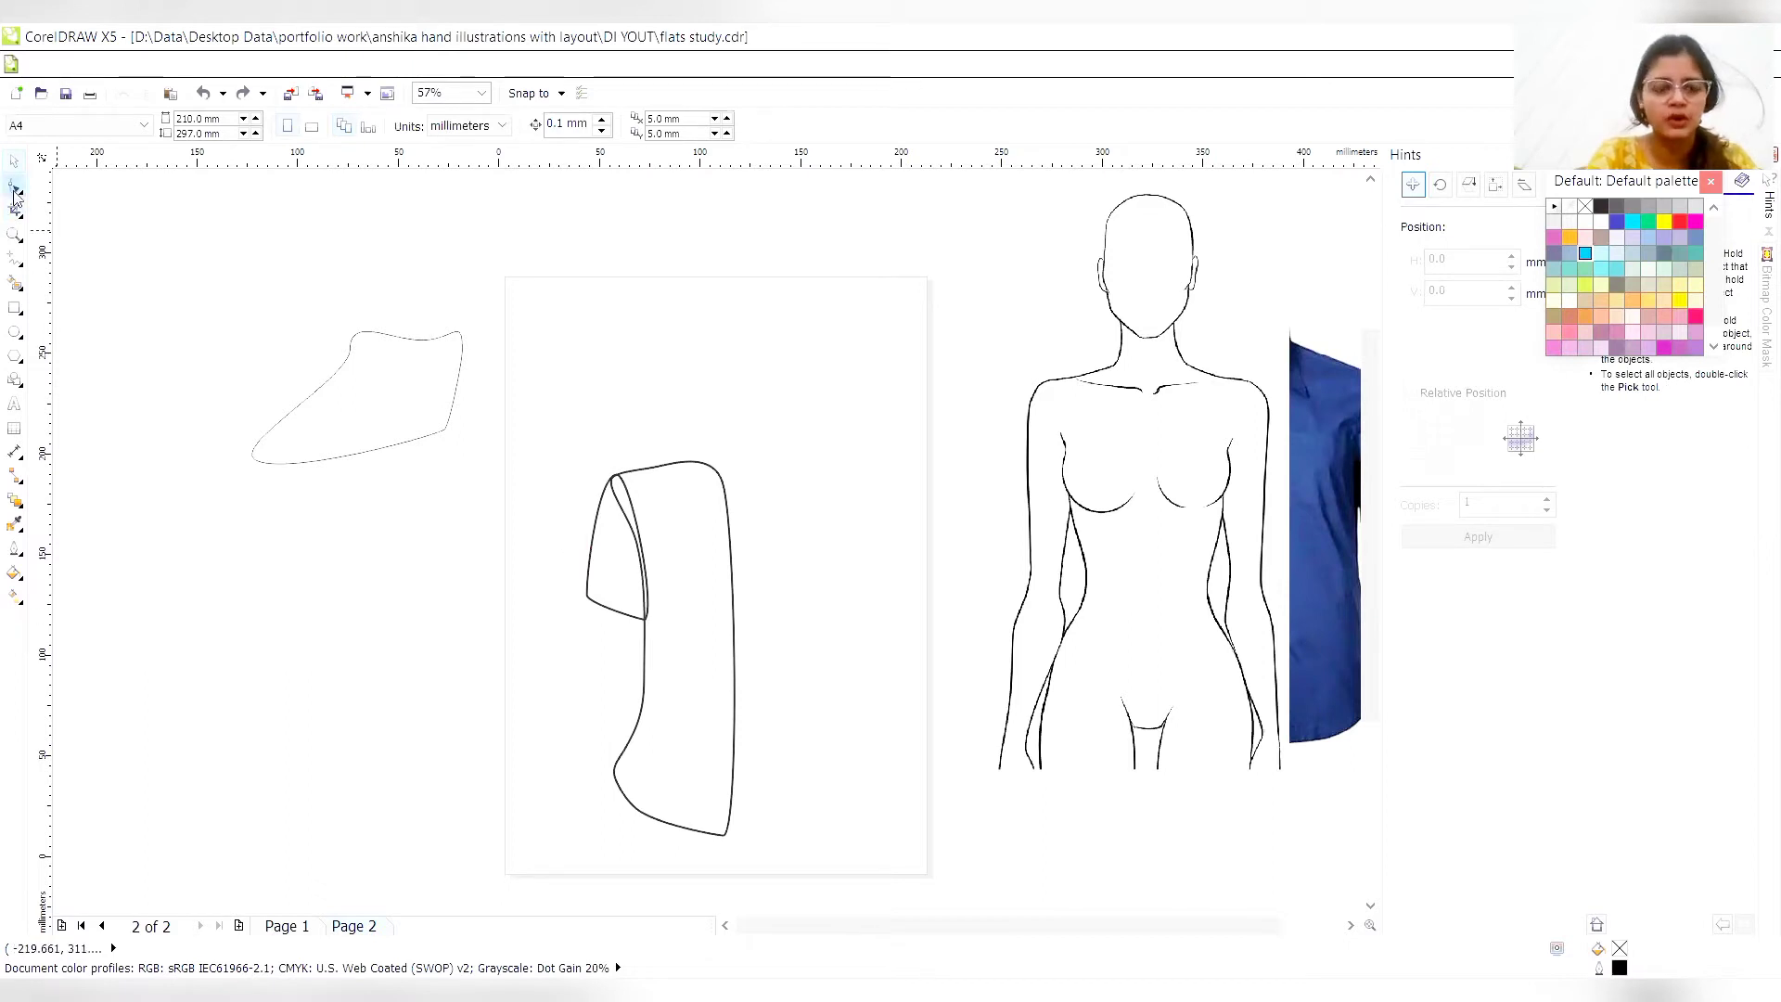
{"action": "left_click", "coordinate": [647, 614]}
{"action": "left_click", "coordinate": [644, 616]}
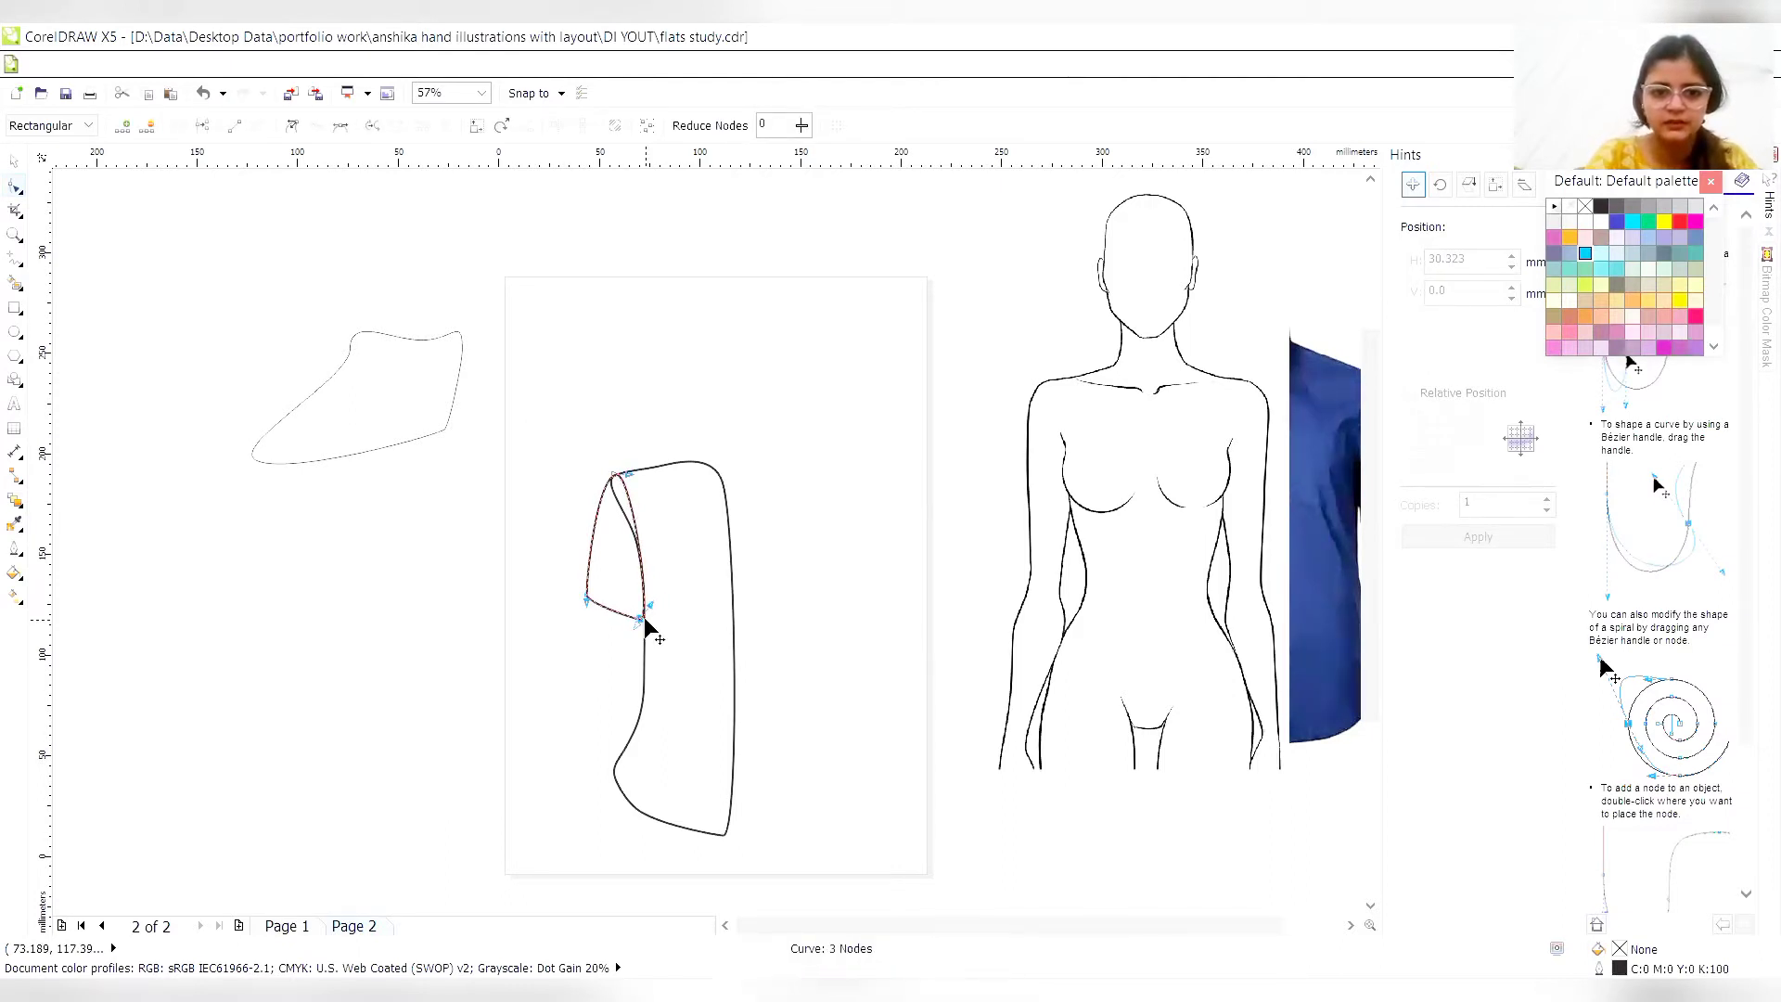
{"action": "left_click", "coordinate": [785, 470]}
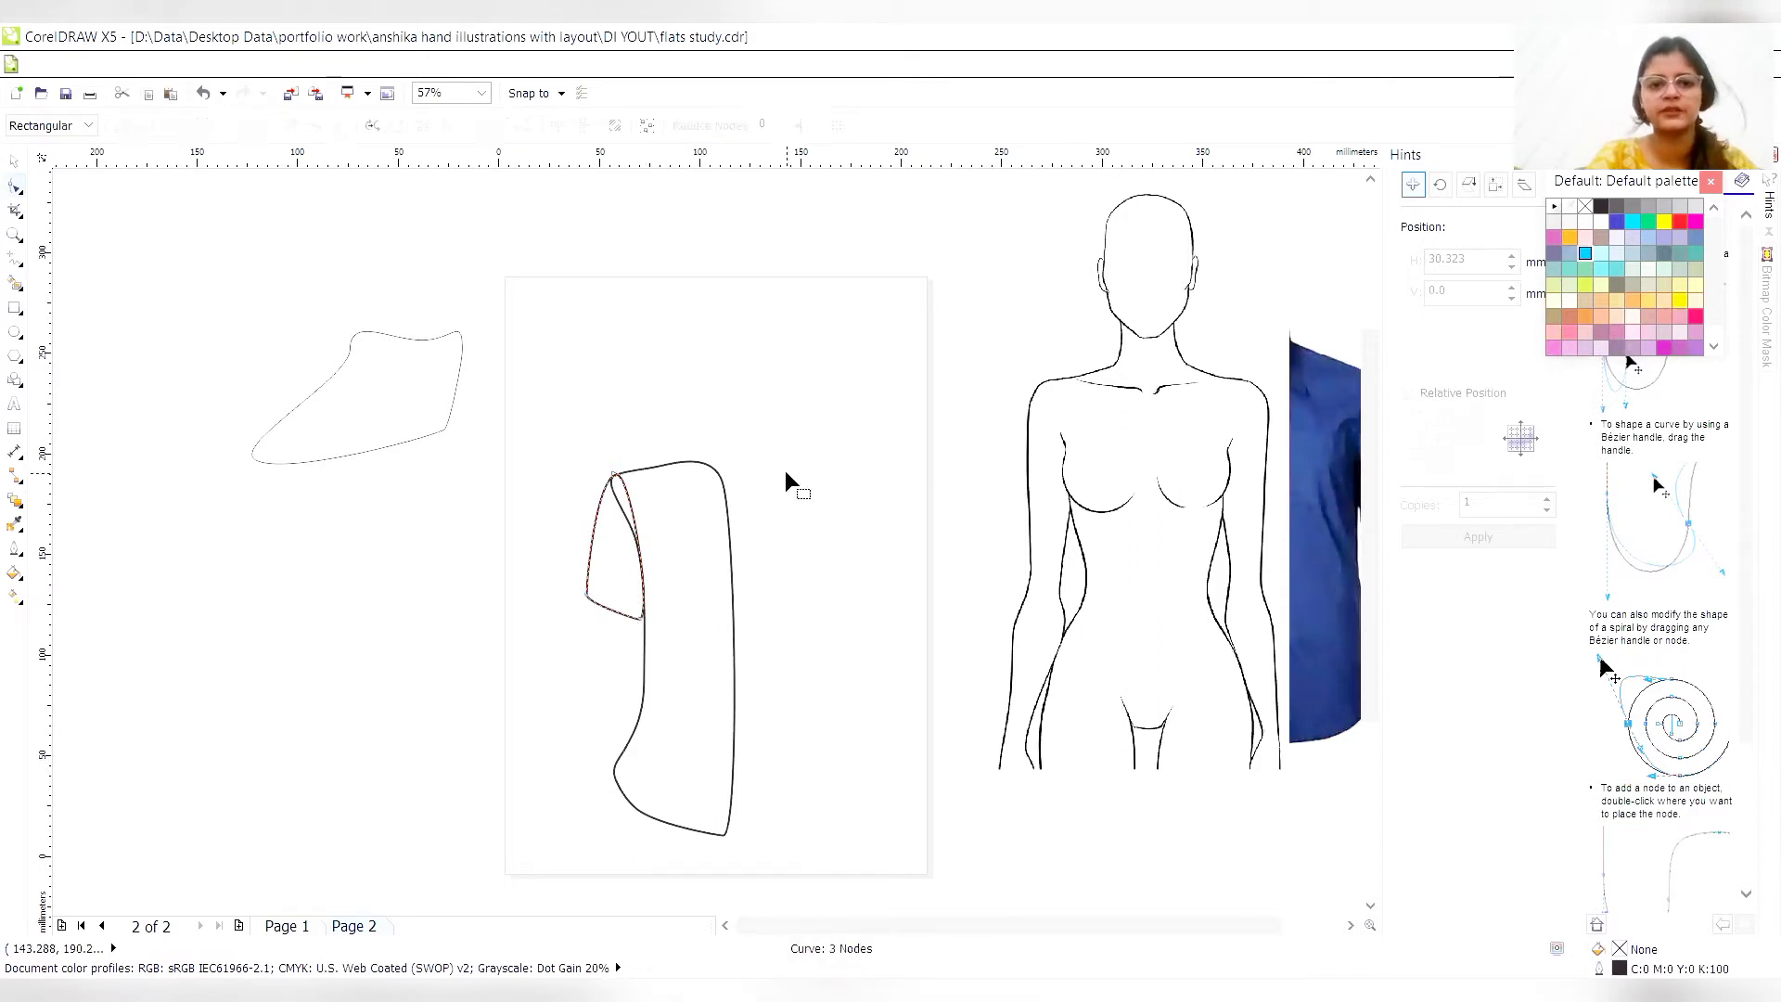
- Select the adjusted sleeve and the torso together and trim the overlapping part of the torso with the sleeve
{"action": "left_click", "coordinate": [14, 162]}
{"action": "left_click_drag", "start_coordinate": [511, 396], "coordinate": [845, 861]}
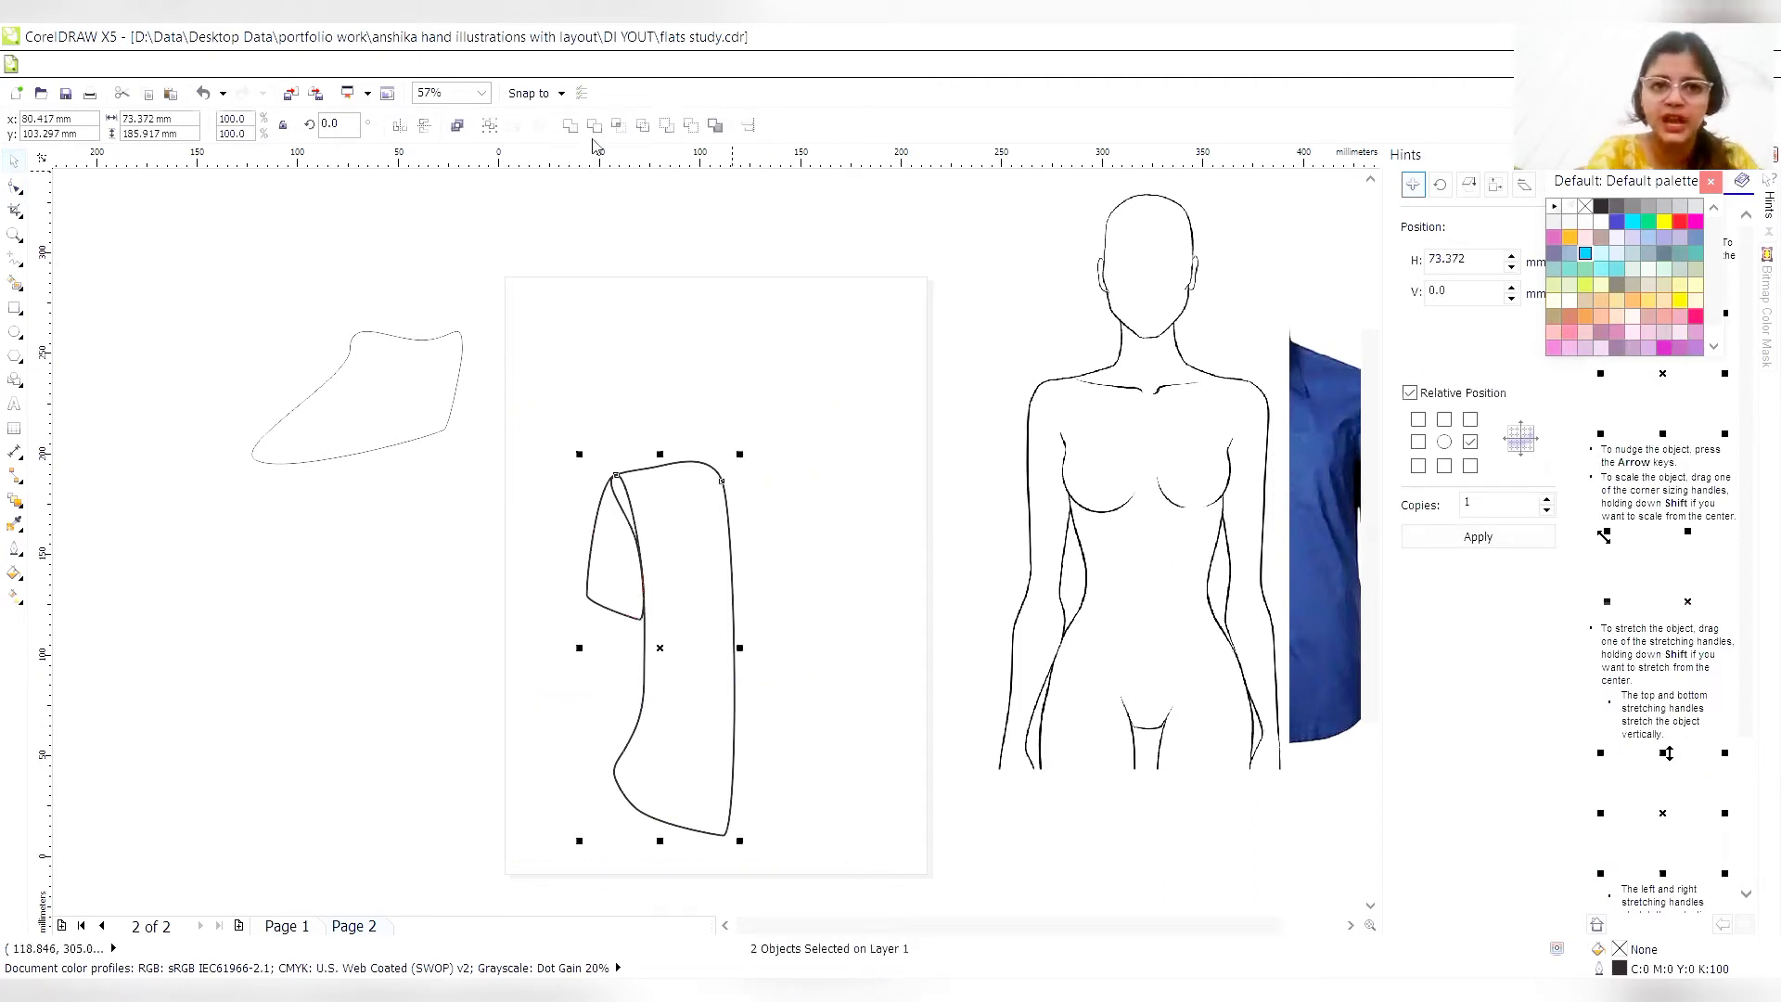
{"action": "left_click", "coordinate": [789, 278]}
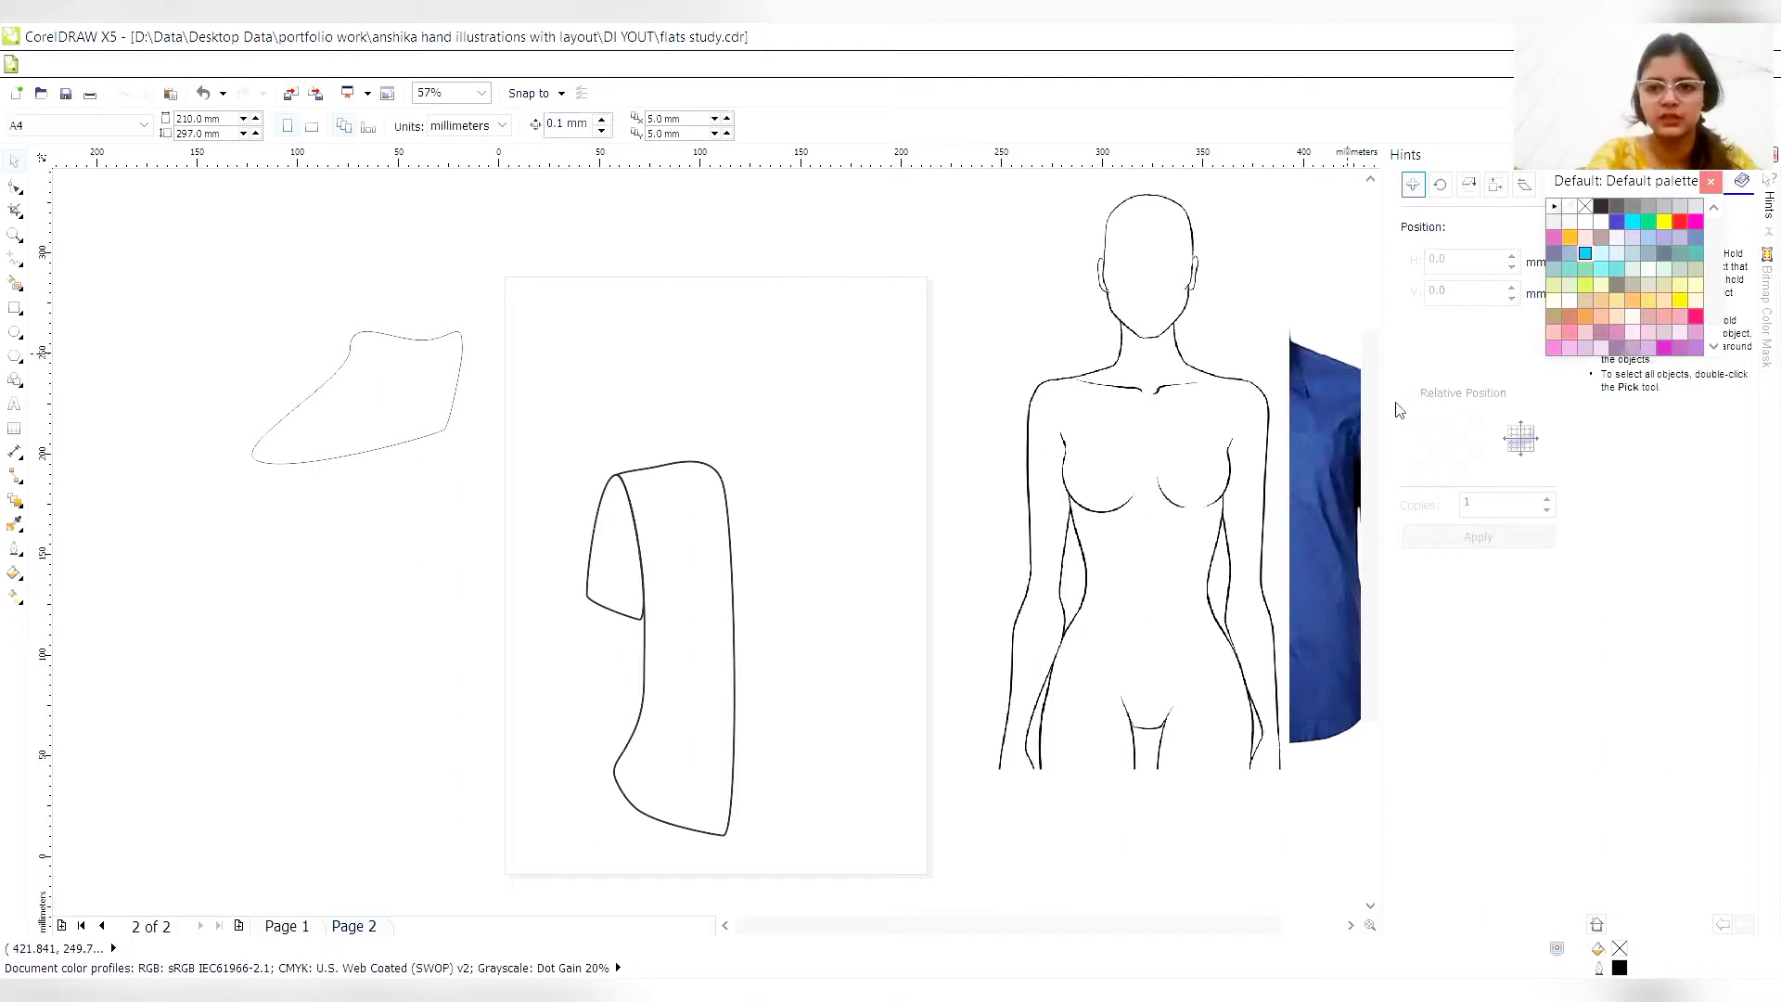
- Place the body croquis back on the page beneath the shirt curves and group the sleeve and torso curves
{"action": "left_click", "coordinate": [1204, 360]}
{"action": "key", "text": "p"}
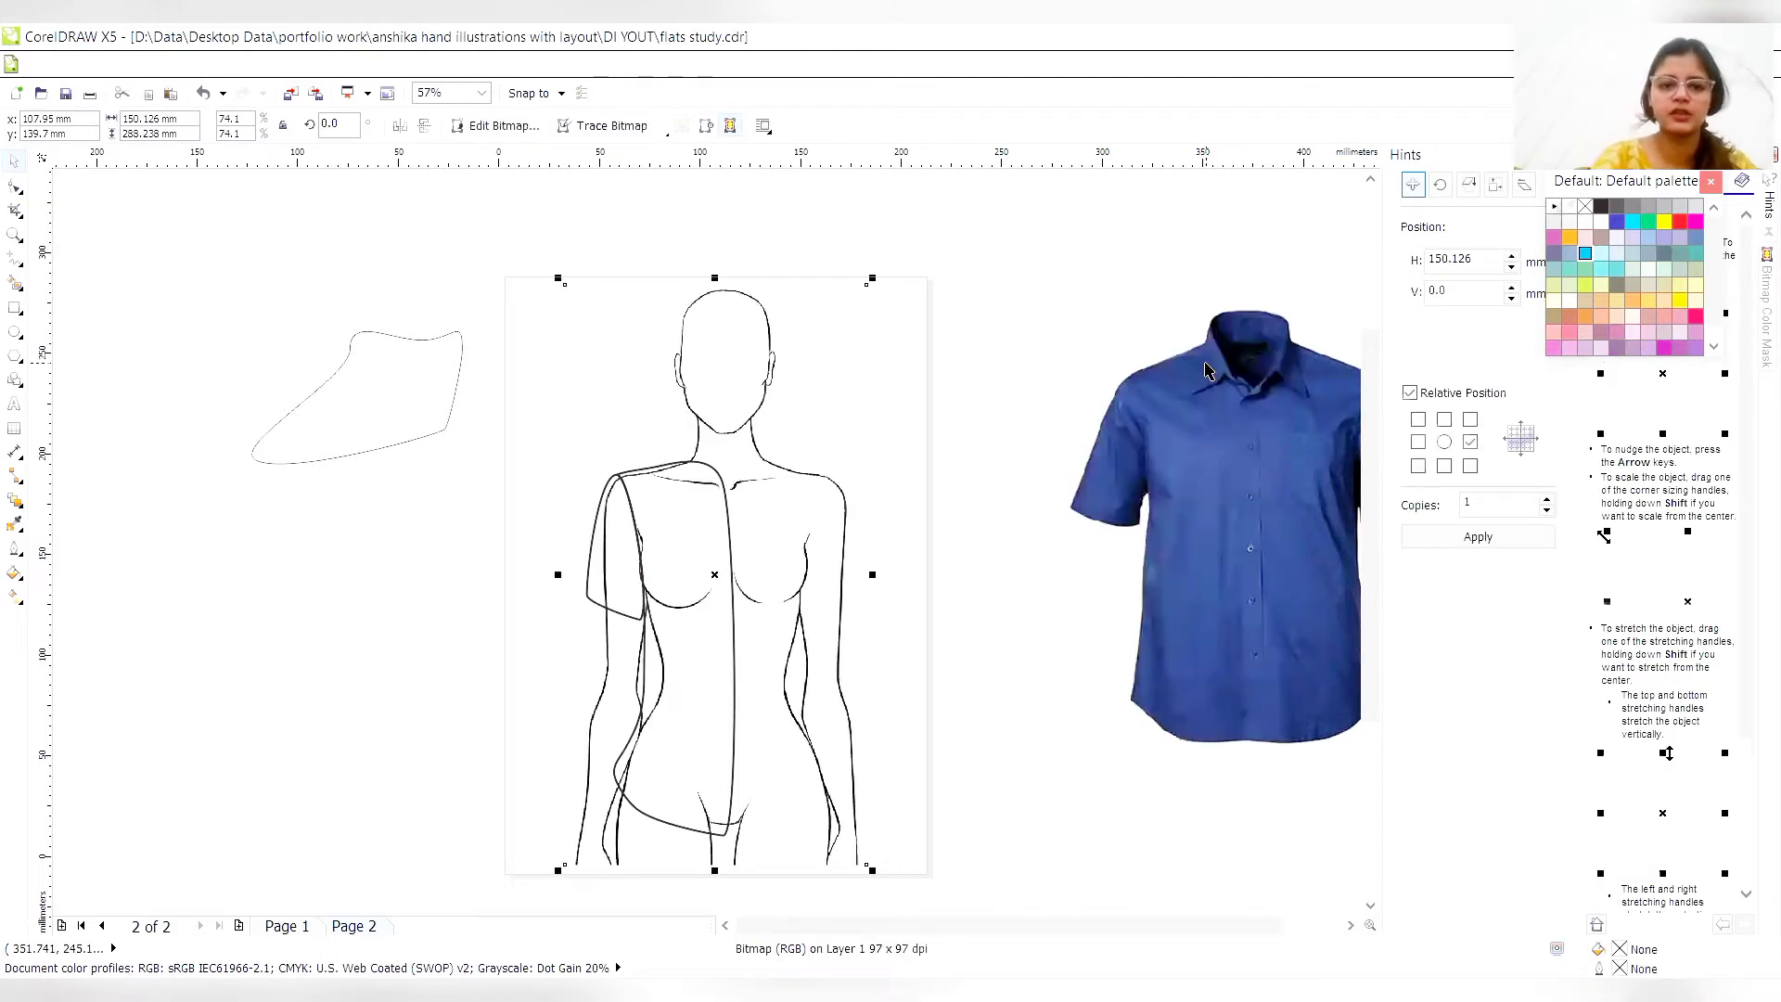
{"action": "left_click_drag", "start_coordinate": [479, 430], "coordinate": [808, 880]}
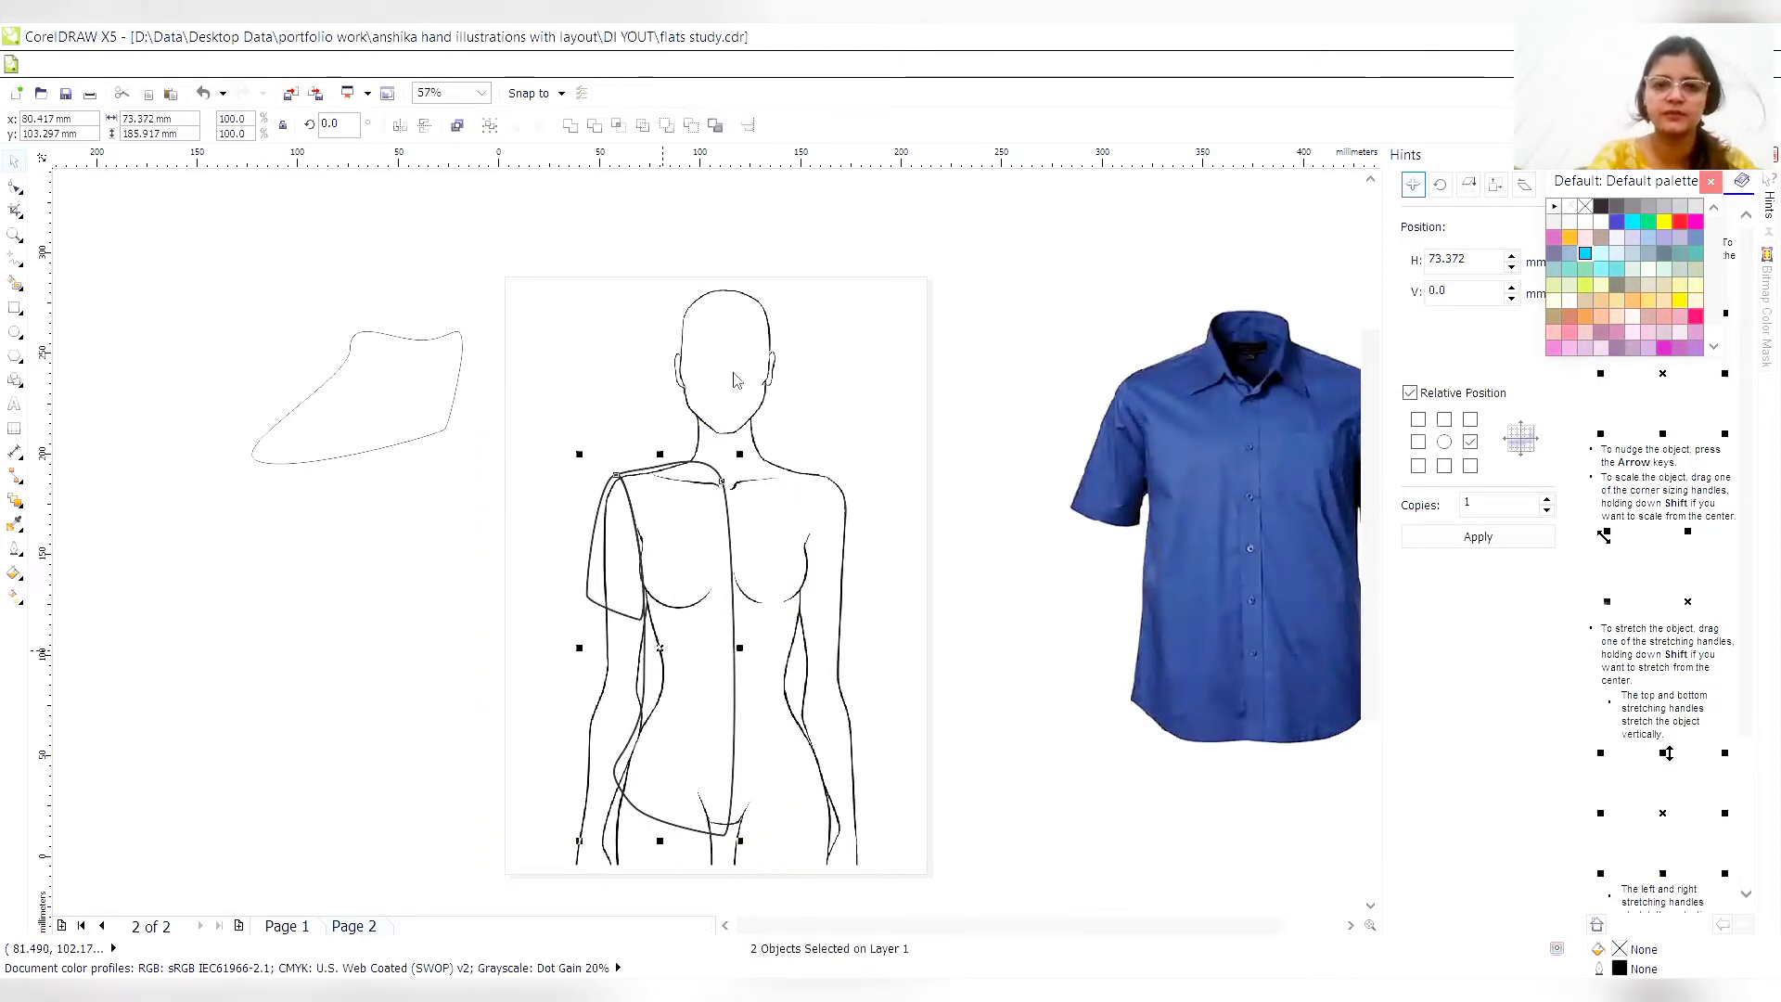
{"action": "right_click", "coordinate": [662, 651]}
{"action": "left_click", "coordinate": [743, 309]}
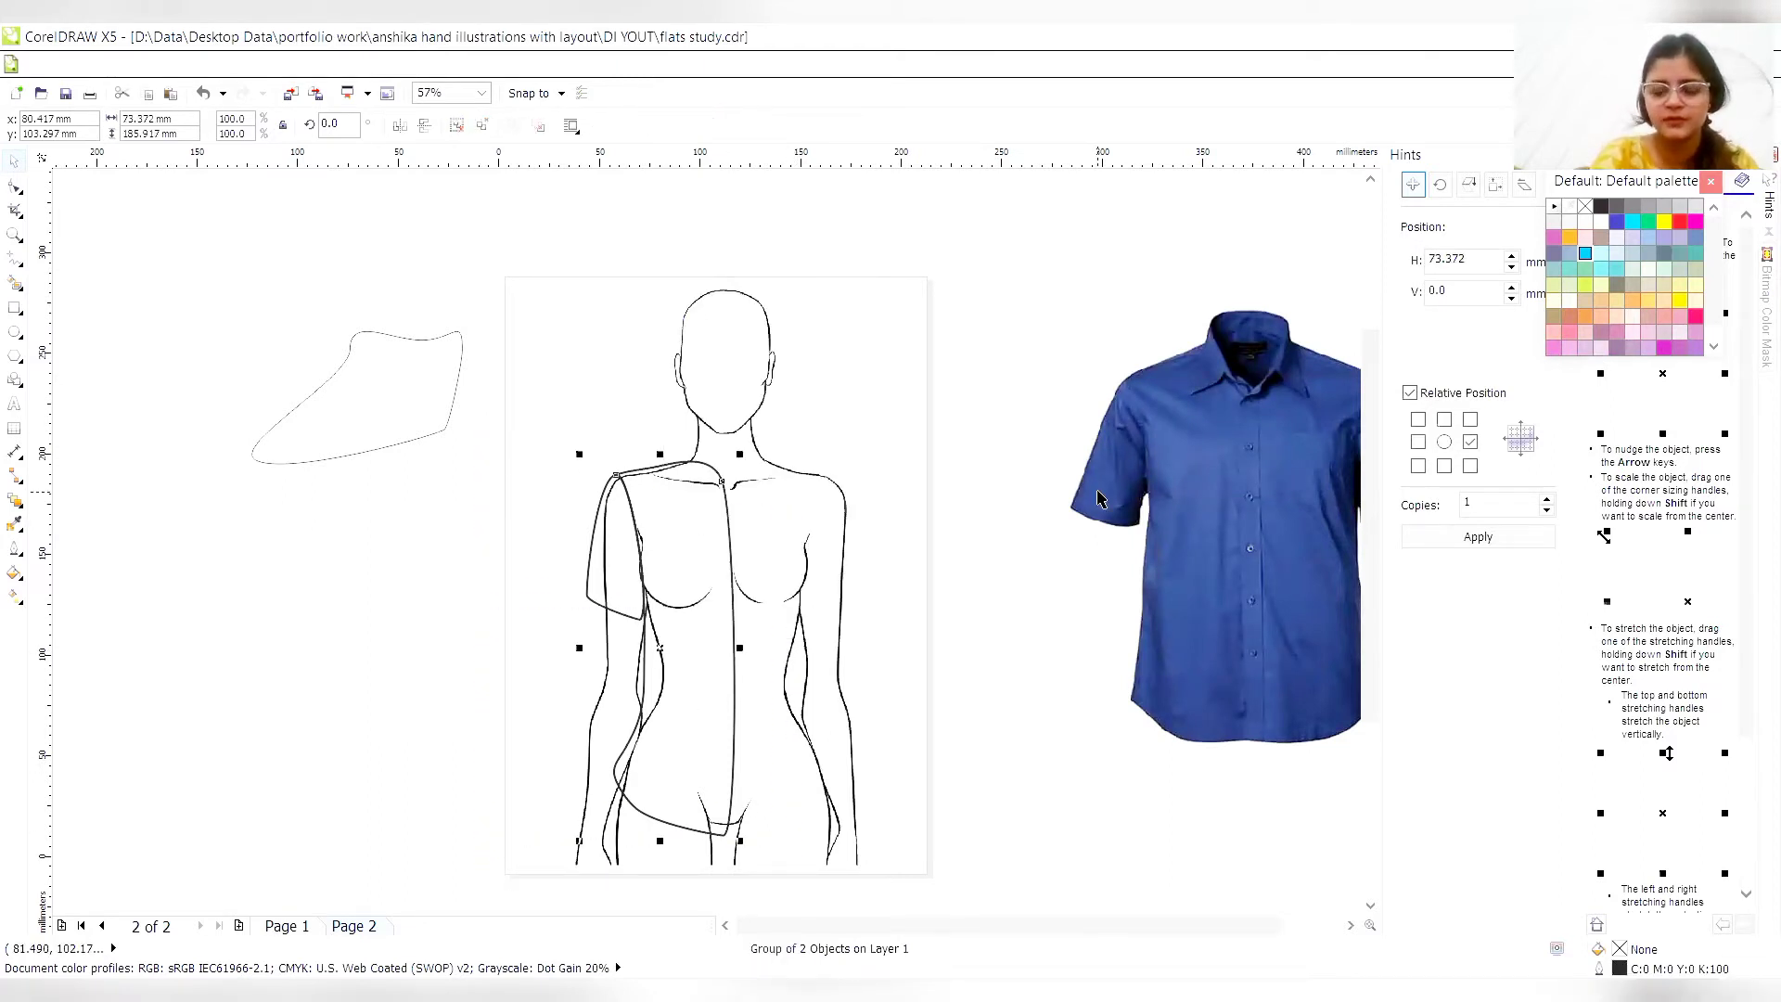
{"action": "left_click", "coordinate": [1002, 506]}
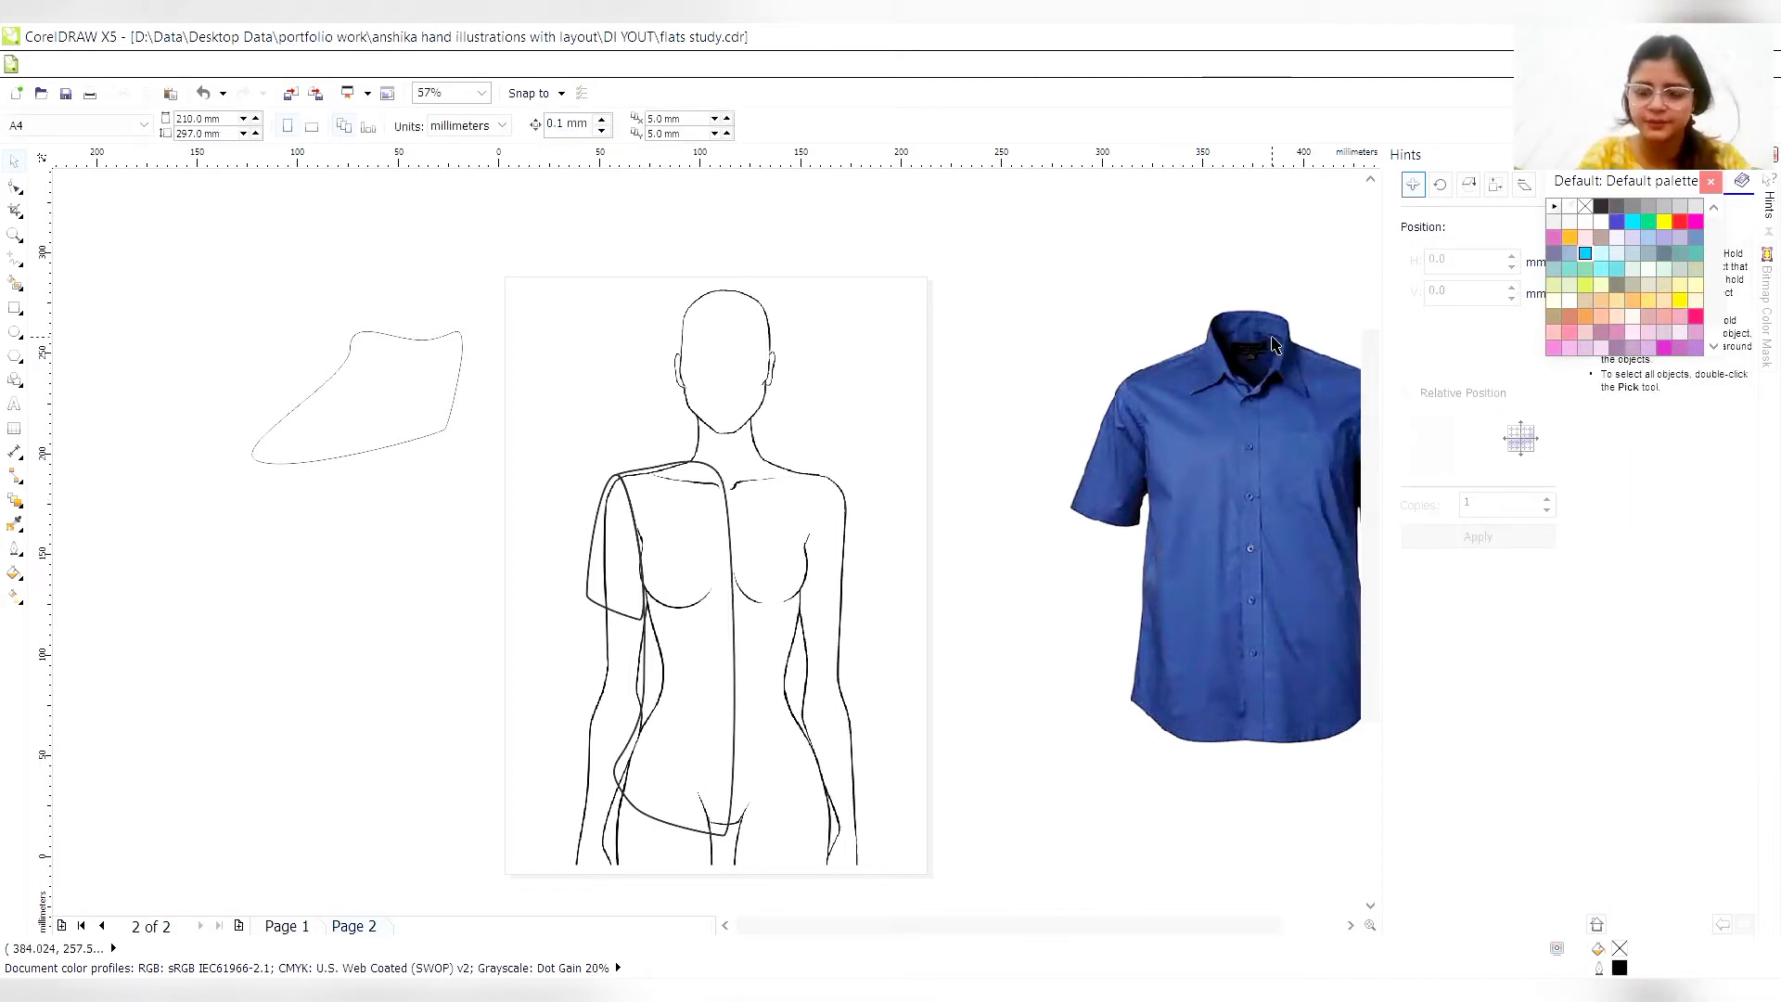
- Place the shirt photo close beside the croquis's shoulder, with its collar in view as reference for the enlarged neck area
{"action": "left_click_drag", "start_coordinate": [1263, 394], "coordinate": [1220, 408]}
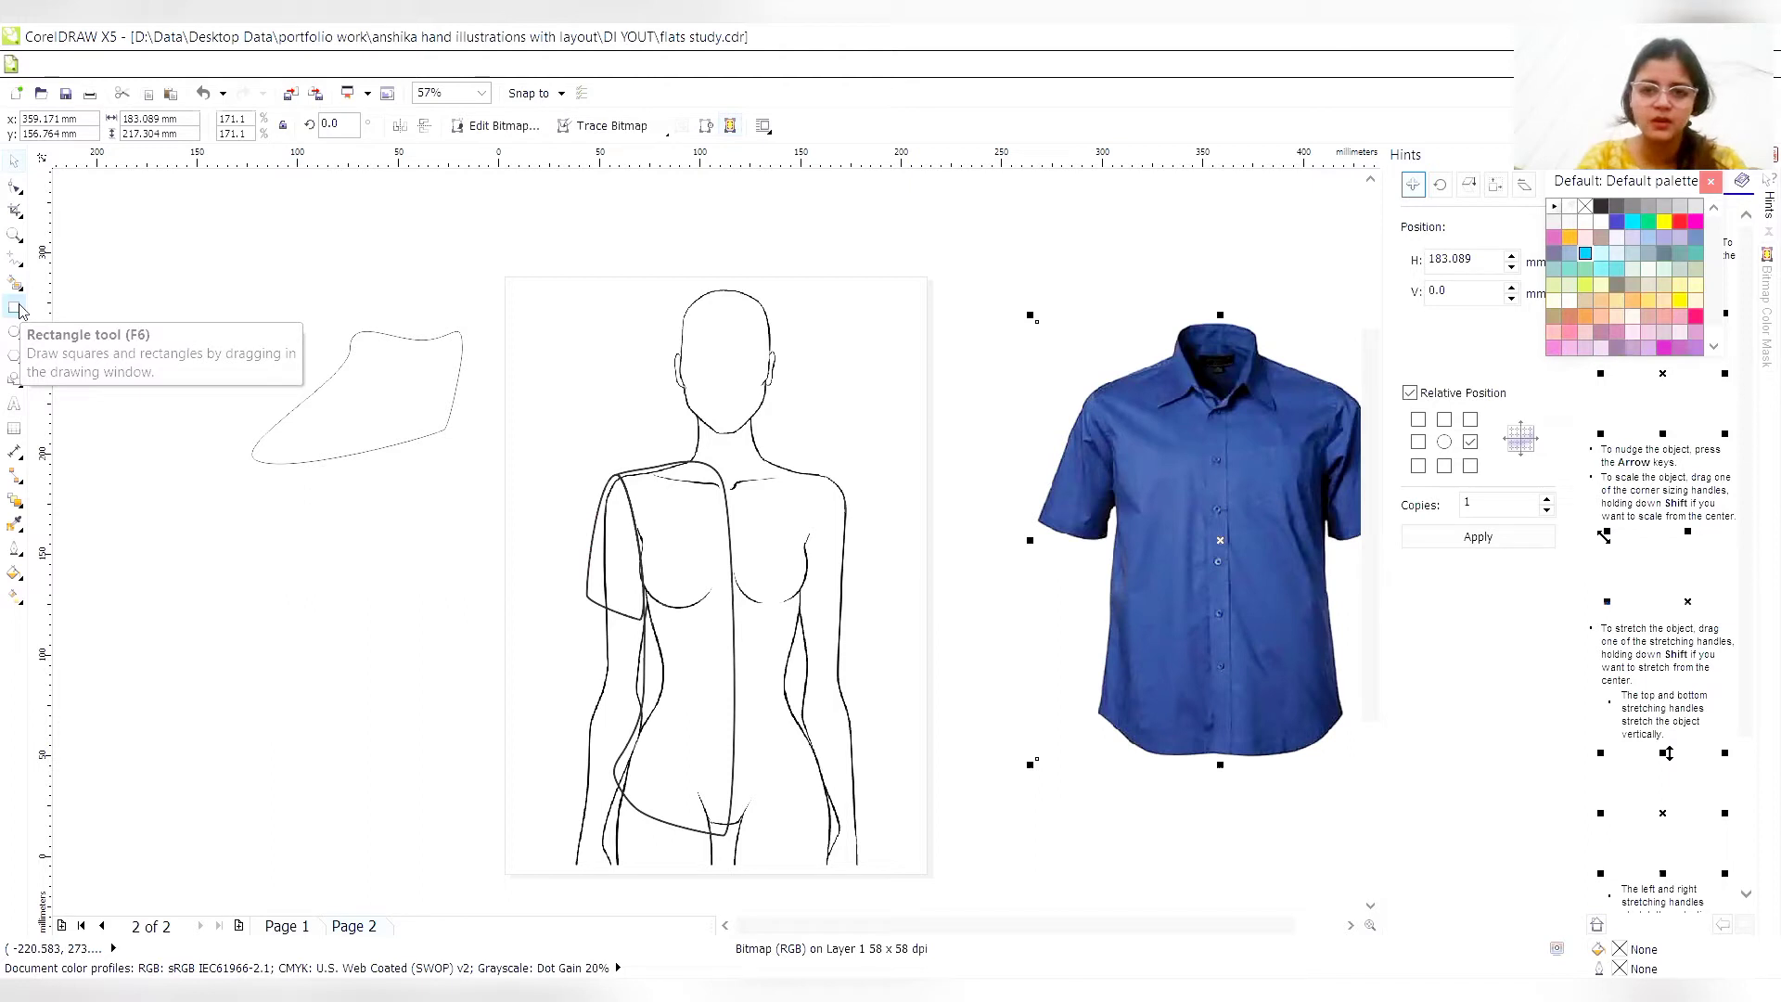
{"action": "left_click", "coordinate": [15, 235]}
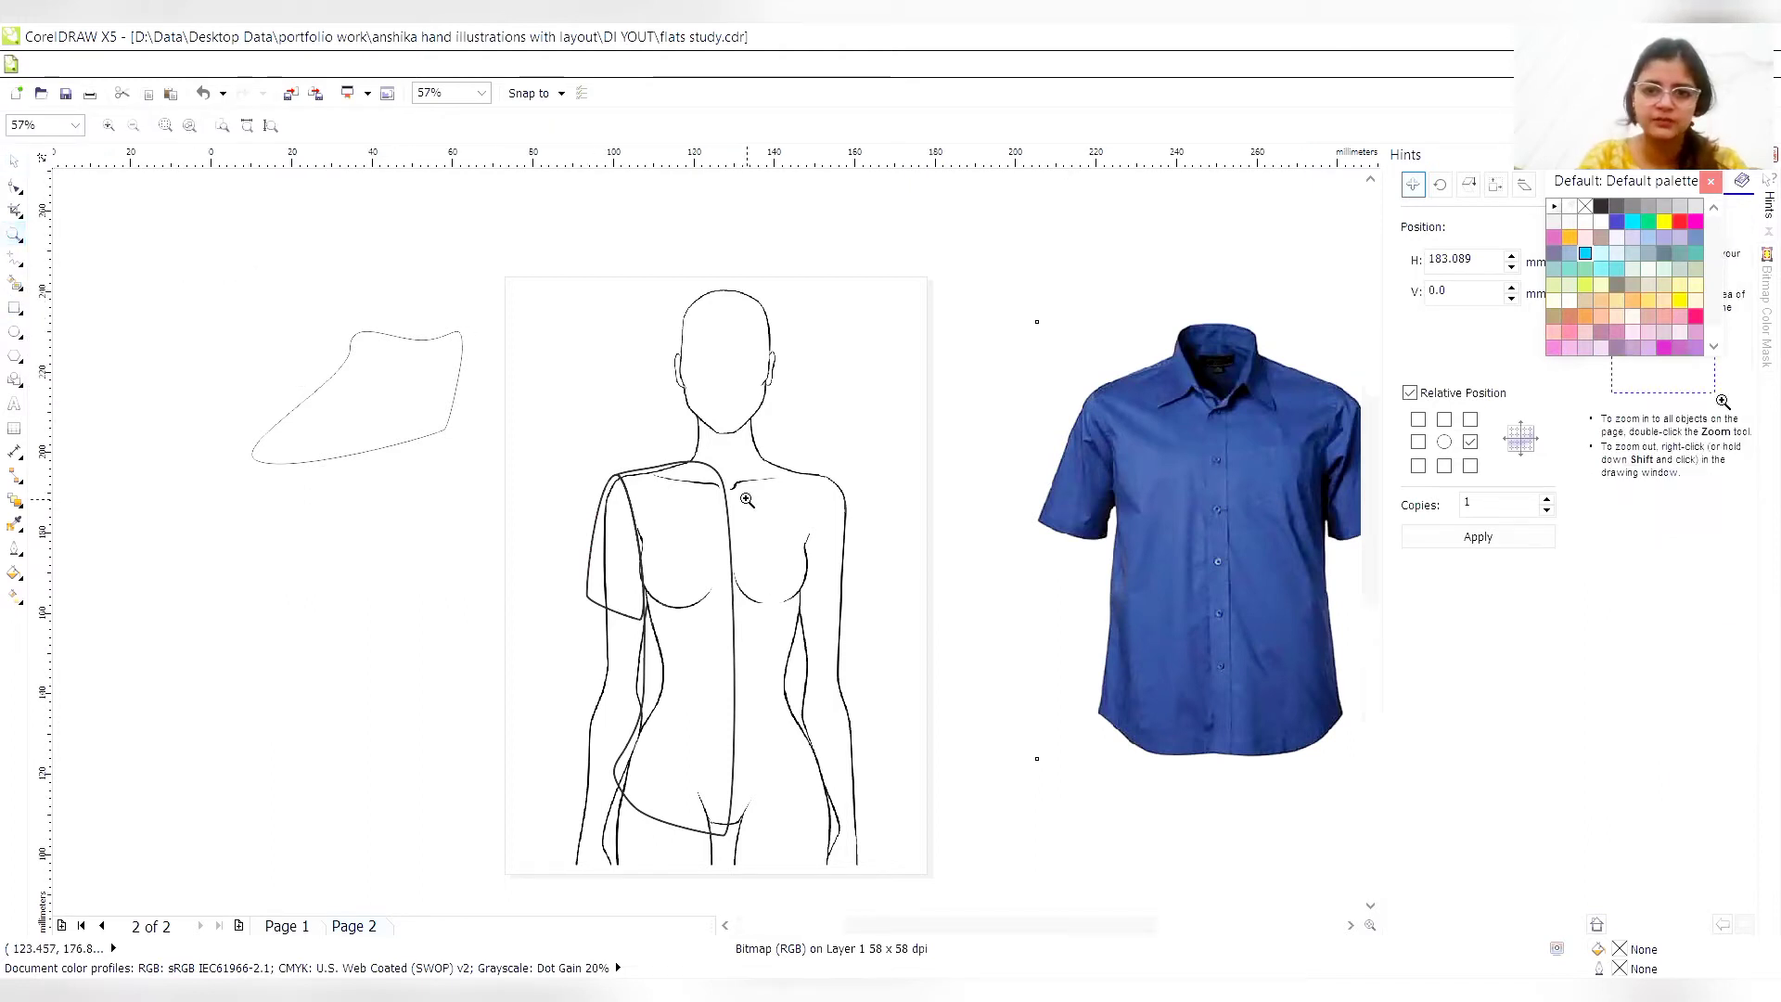
{"action": "left_click", "coordinate": [747, 501]}
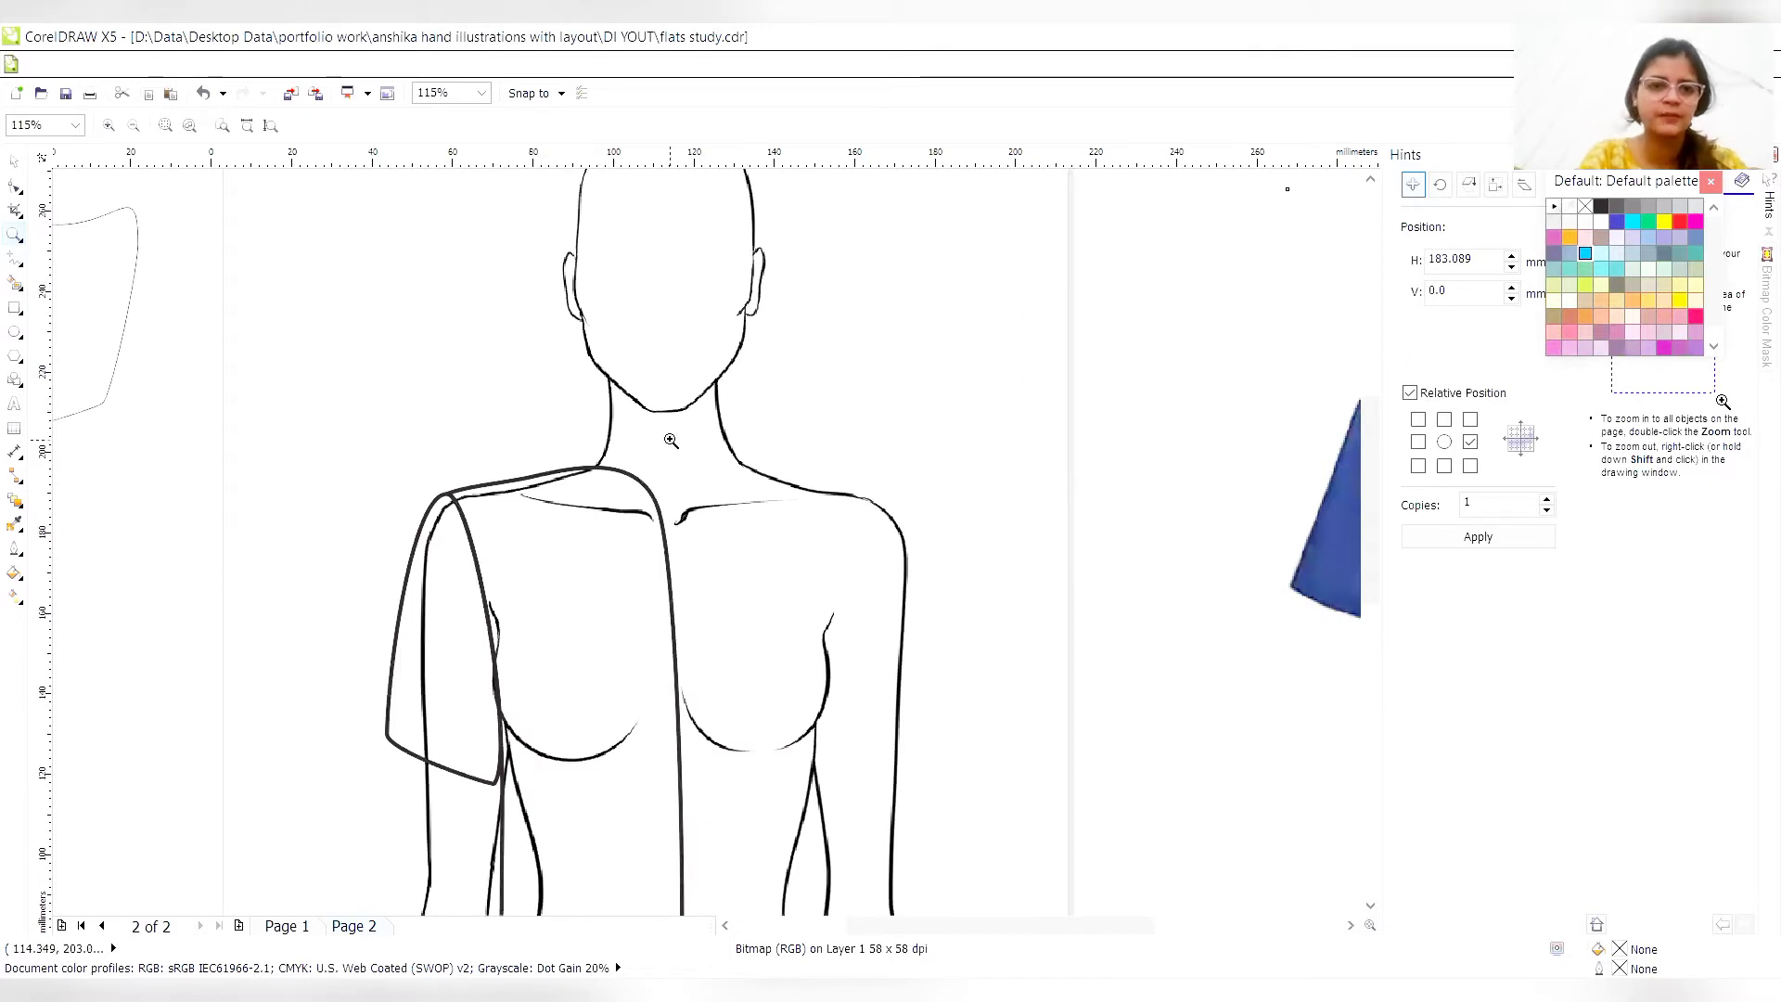
{"action": "left_click", "coordinate": [14, 161]}
{"action": "left_click_drag", "start_coordinate": [1286, 350], "coordinate": [1117, 534]}
{"action": "left_click_drag", "start_coordinate": [1188, 609], "coordinate": [969, 730]}
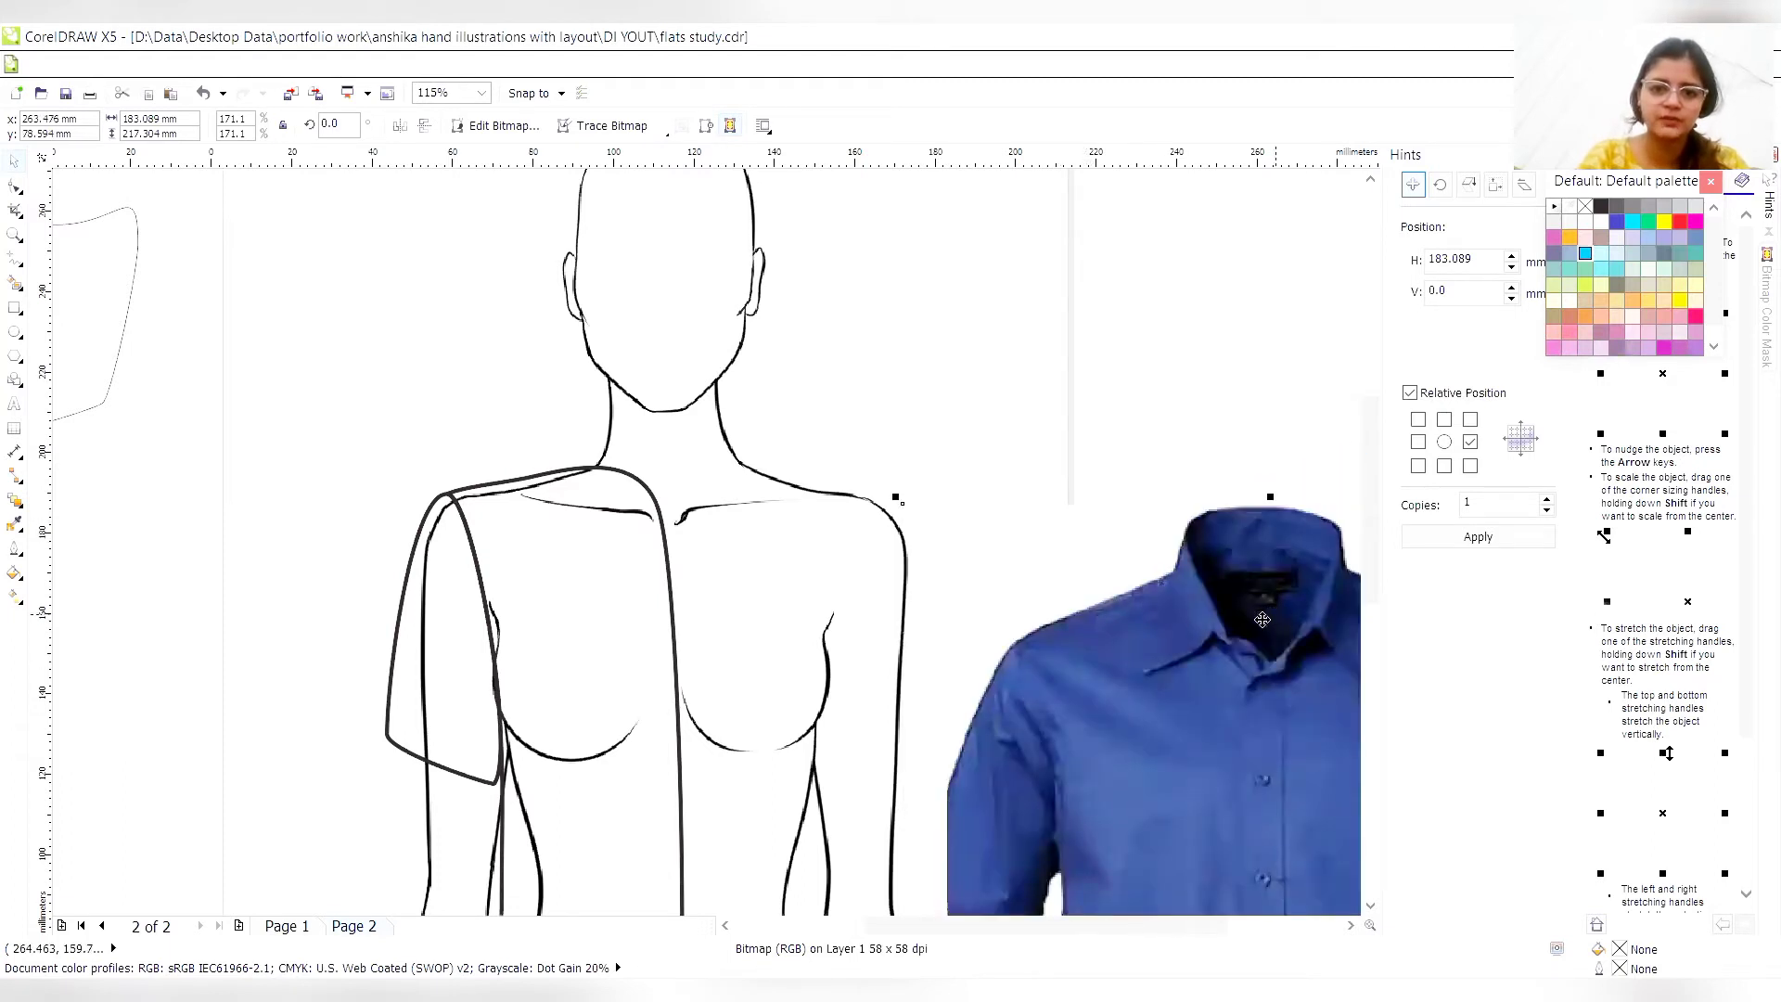
{"action": "left_click_drag", "start_coordinate": [1198, 680], "coordinate": [1136, 676]}
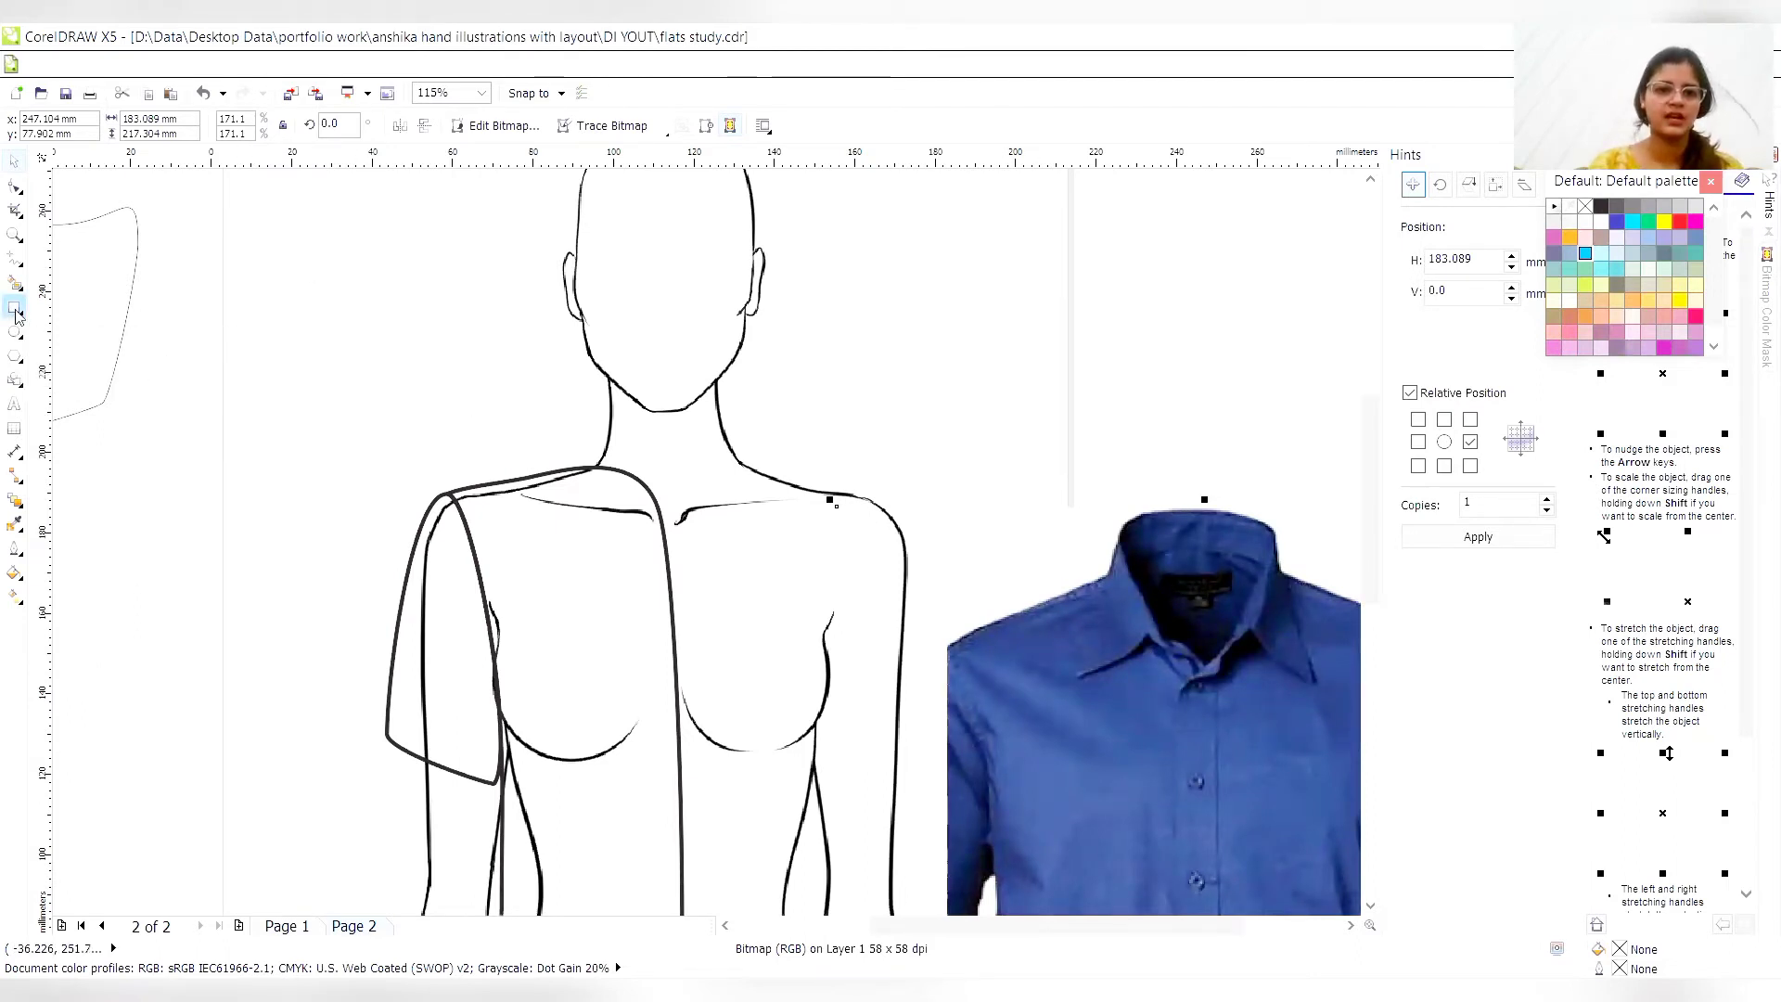
- Draw a rectangle about 18 by 27 mm over the croquis's neck and the torso's neckline, with a 3.0 pt outline
{"action": "mouse_move", "coordinate": [591, 425]}
{"action": "left_mouse_down"}
{"action": "mouse_move", "coordinate": [665, 498]}
{"action": "mouse_move", "coordinate": [664, 533]}
{"action": "left_mouse_up"}
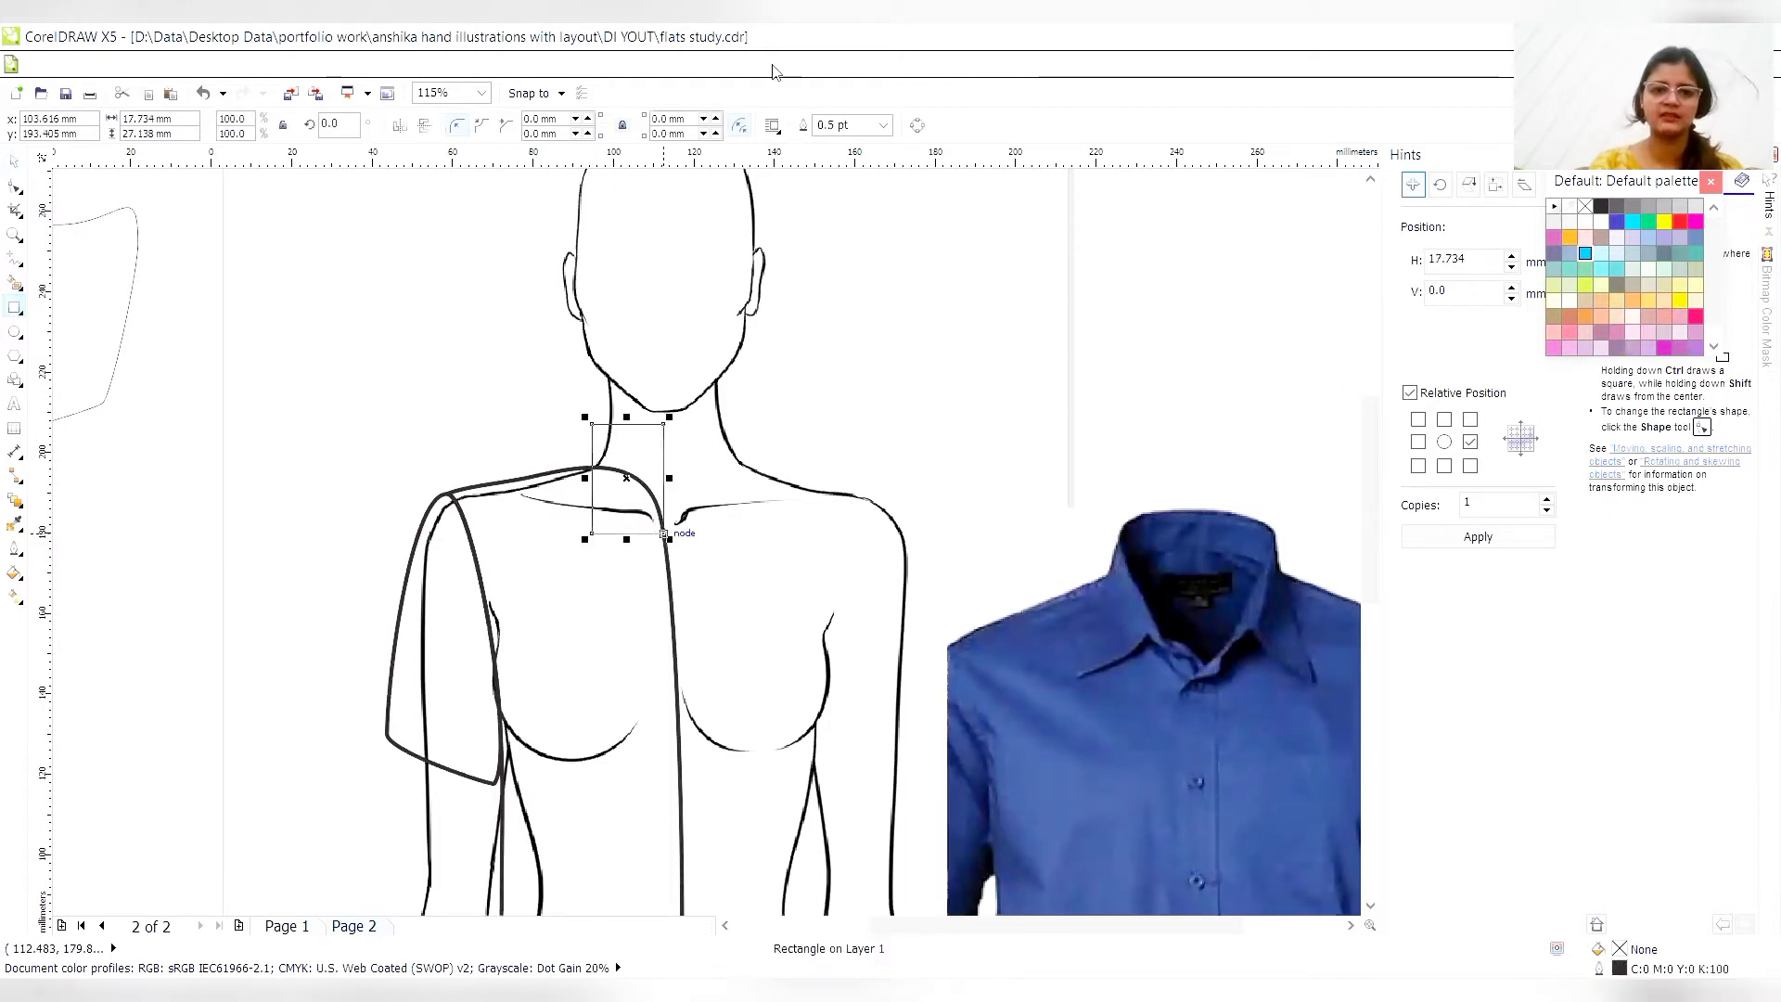
{"action": "left_click", "coordinate": [882, 127]}
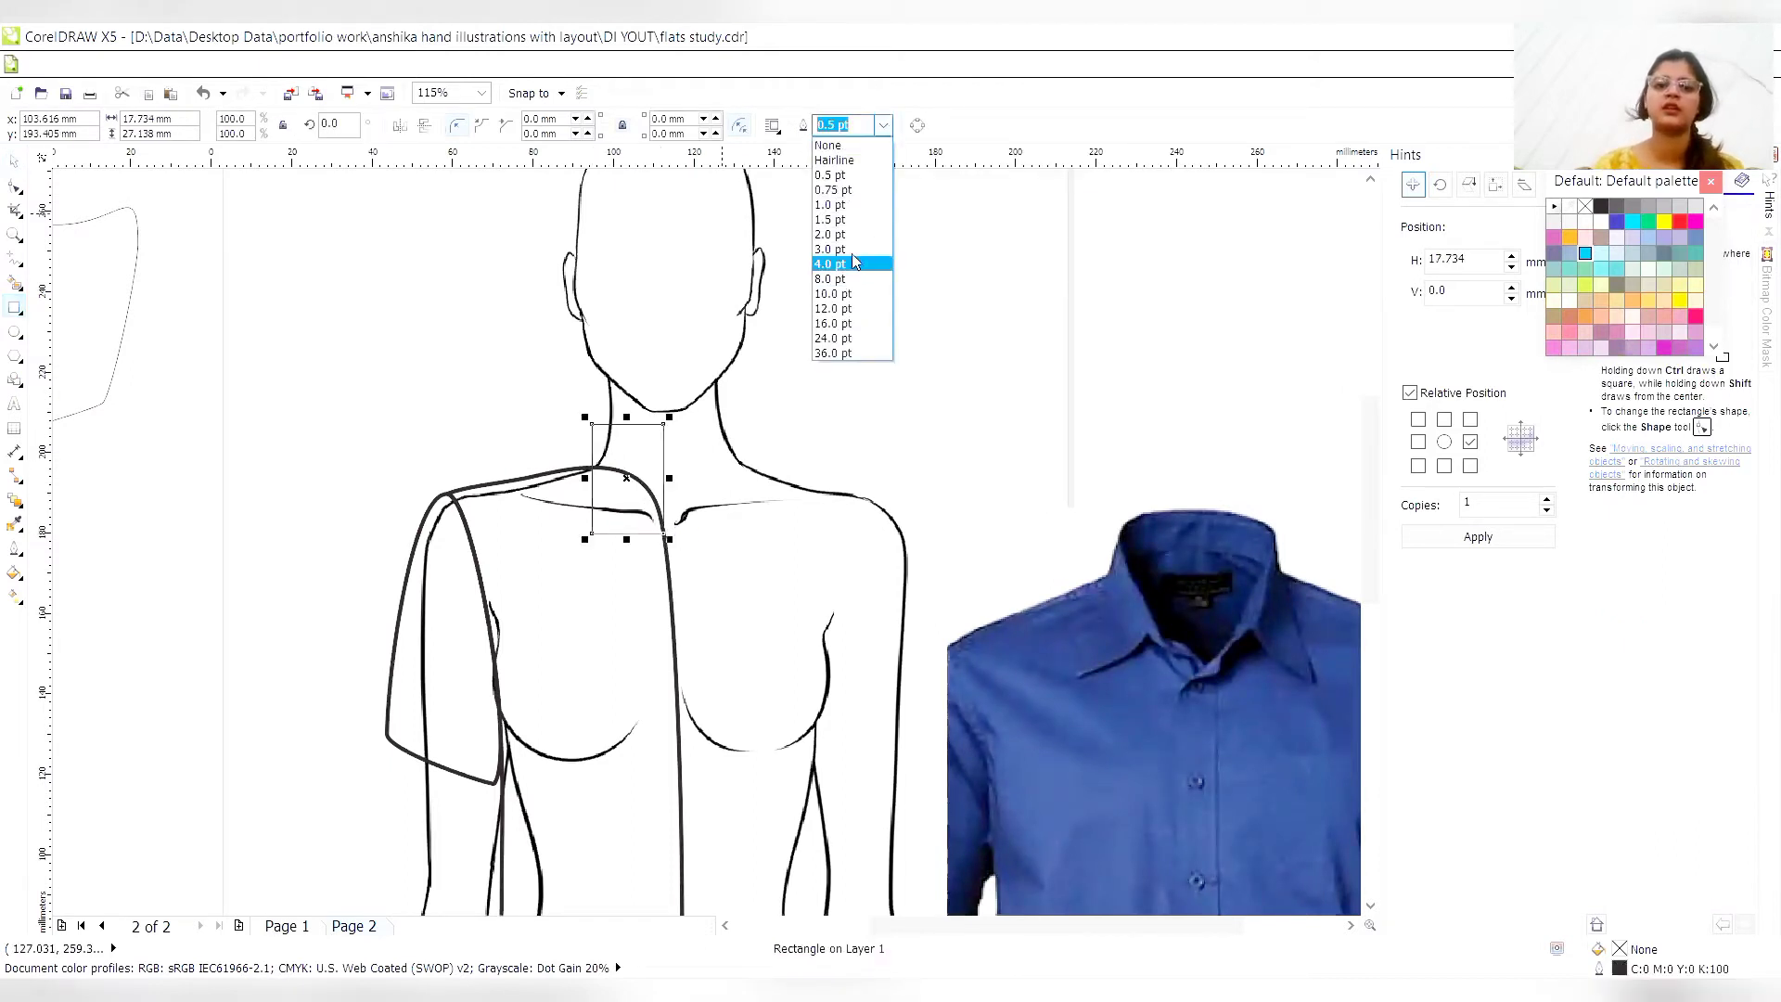
{"action": "left_click", "coordinate": [854, 250]}
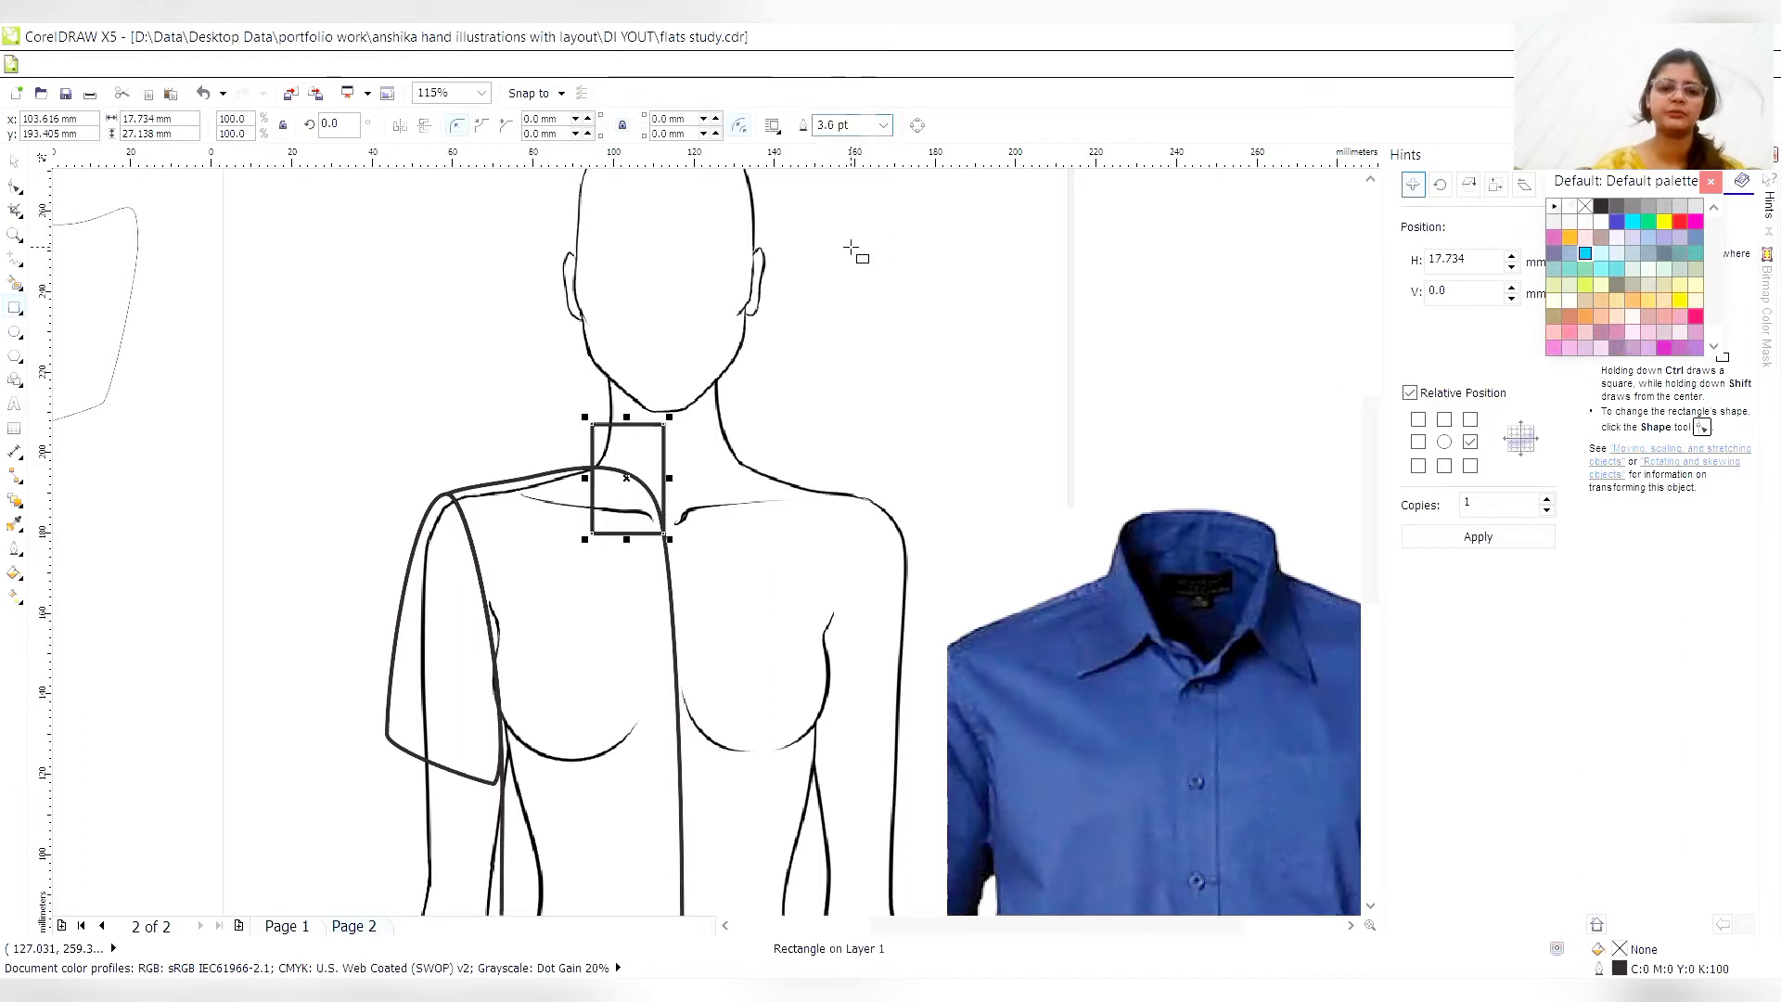
- Select the neck rectangle and convert it to curves
{"action": "left_click", "coordinate": [628, 475]}
{"action": "right_click", "coordinate": [630, 474]}
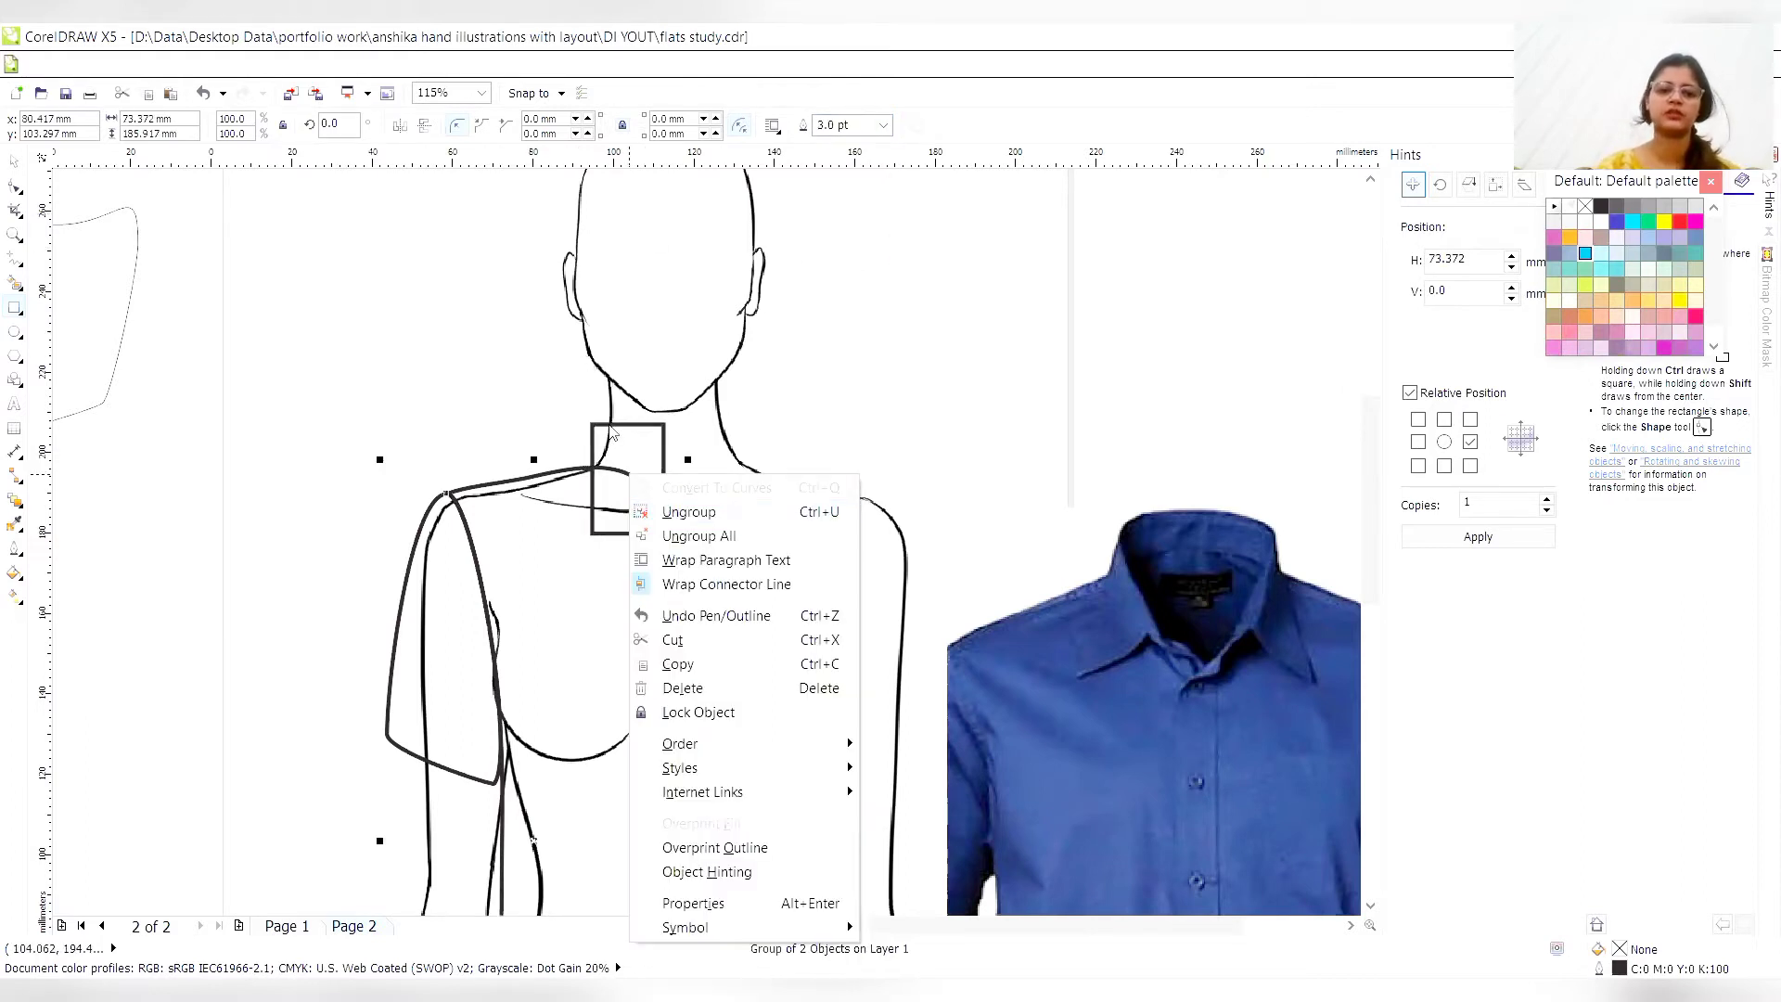
{"action": "left_click", "coordinate": [610, 429]}
{"action": "left_click", "coordinate": [597, 427]}
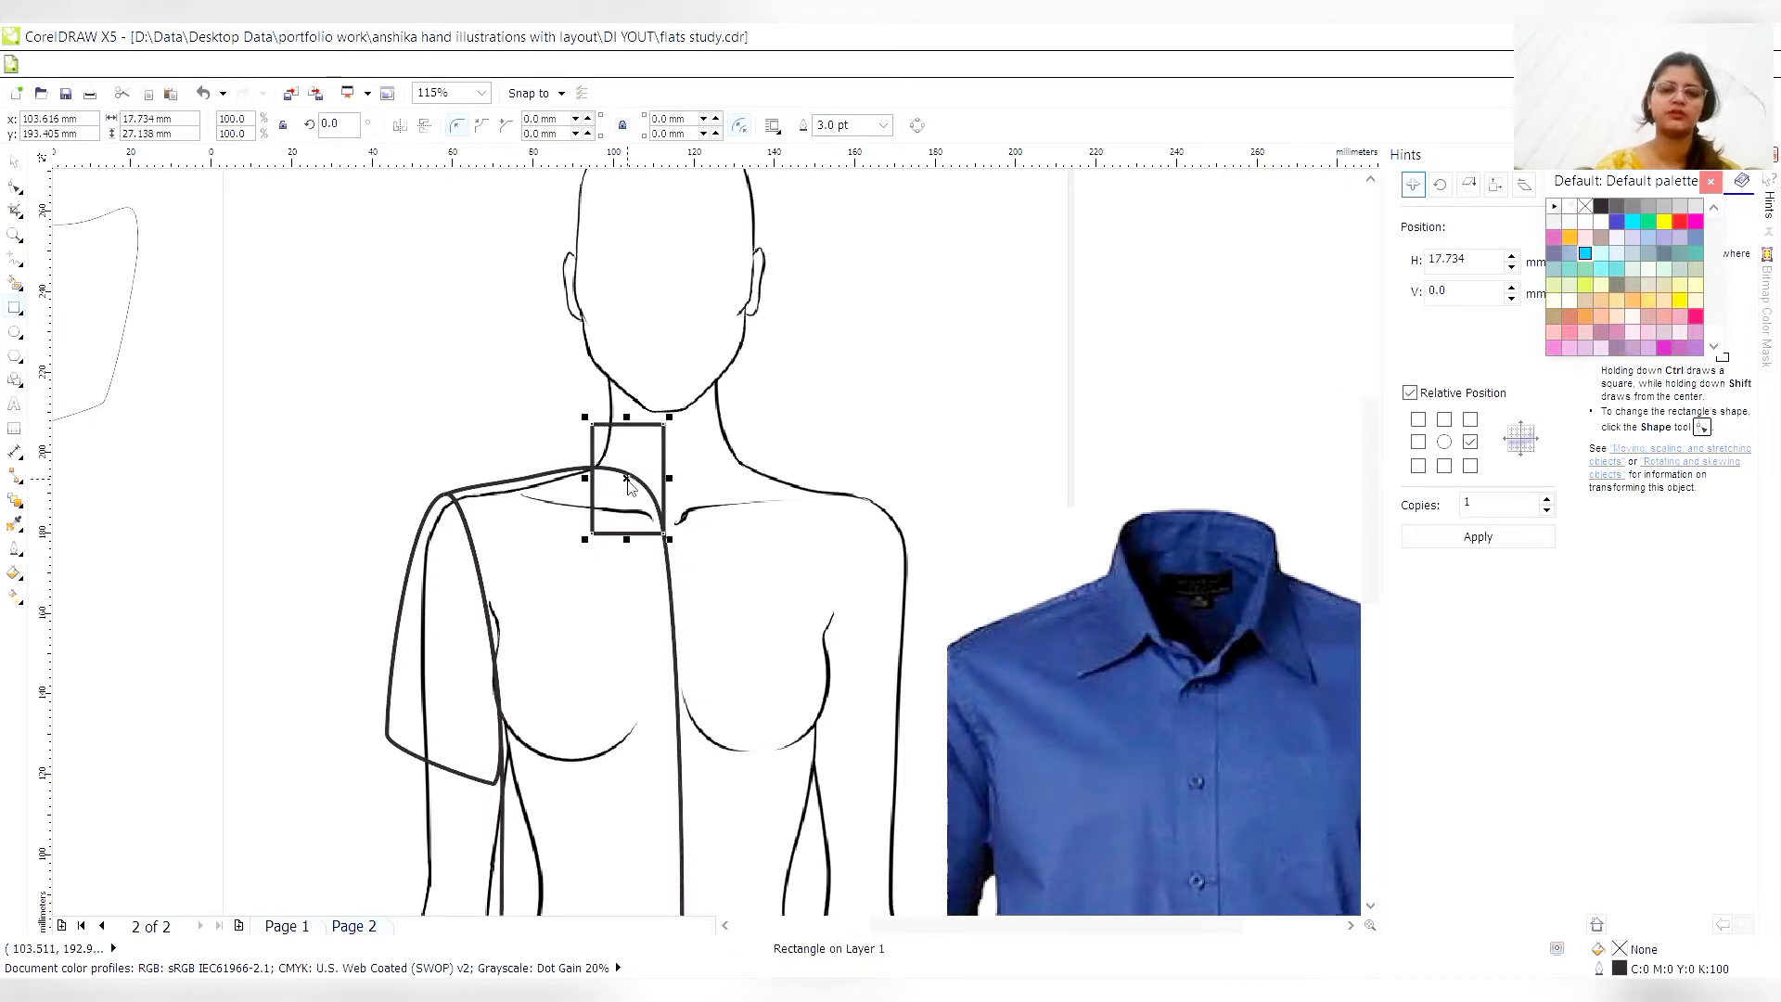
{"action": "right_click", "coordinate": [629, 483]}
{"action": "left_click", "coordinate": [671, 496]}
- Reshape the neck rectangle into a triangular collar by moving three corners to the neck, shoulder and neckline and deleting the upper inner node
{"action": "left_click", "coordinate": [15, 185]}
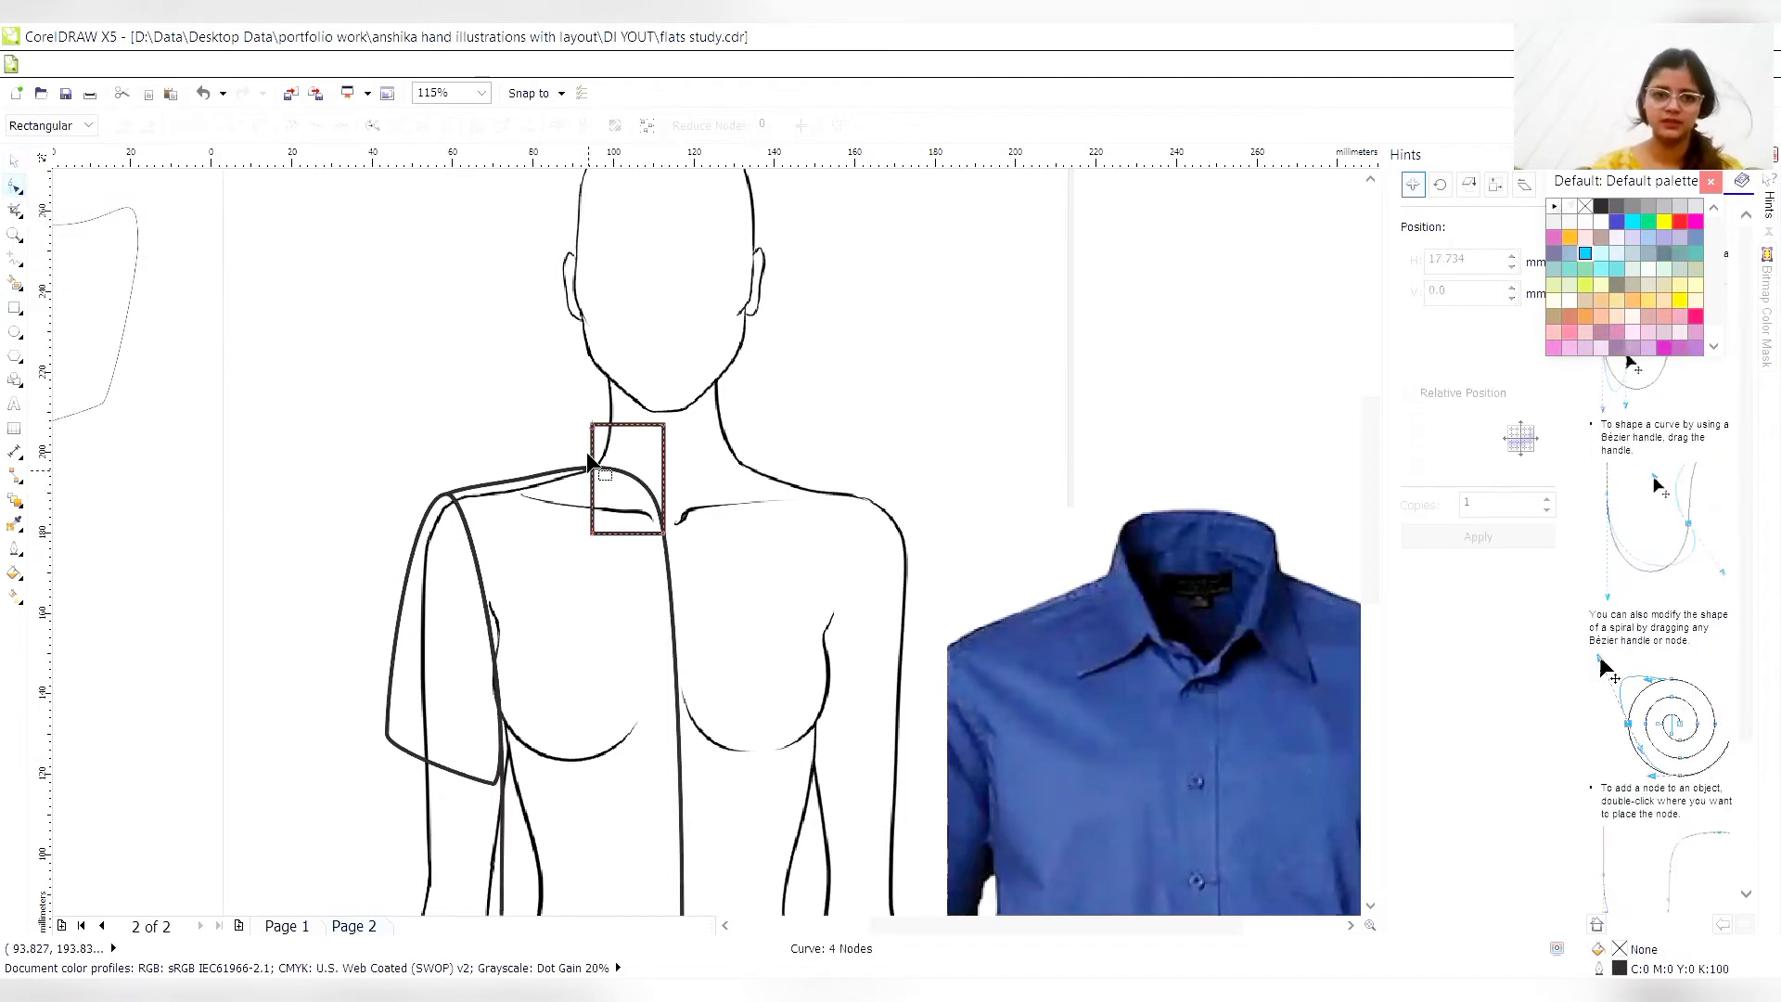
{"action": "left_click_drag", "start_coordinate": [591, 427], "coordinate": [607, 425]}
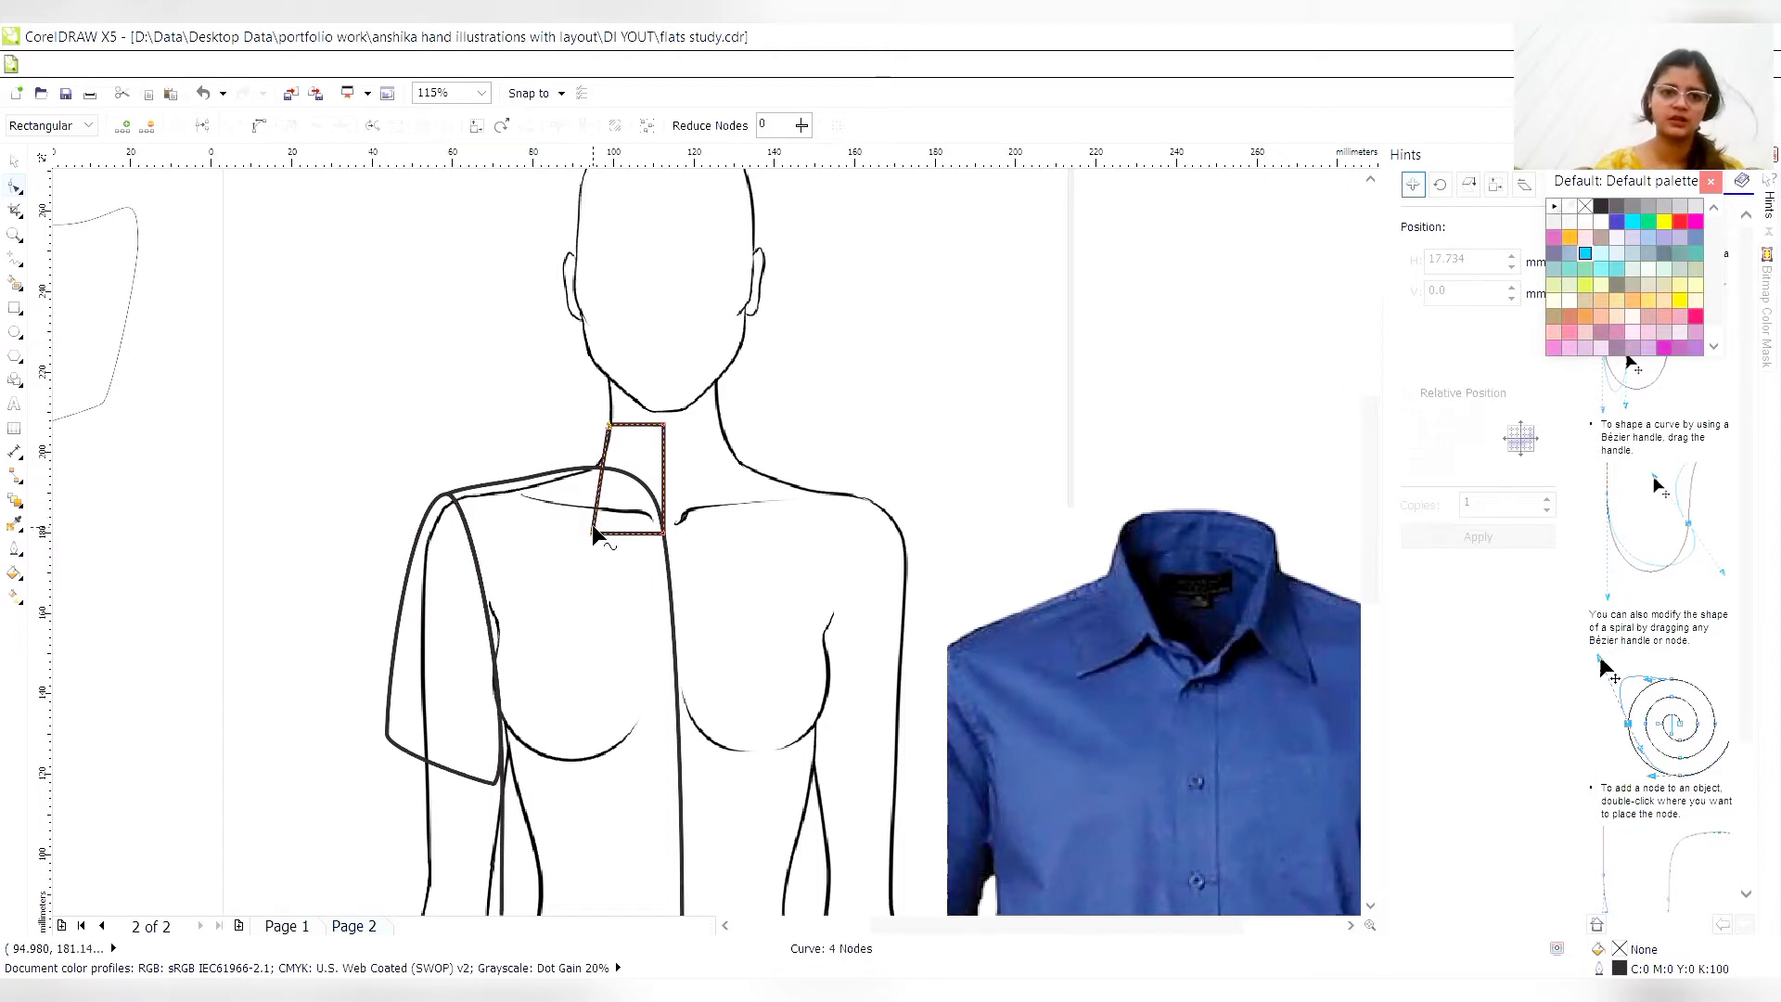
{"action": "left_click_drag", "start_coordinate": [592, 533], "coordinate": [540, 515]}
{"action": "left_click_drag", "start_coordinate": [661, 533], "coordinate": [640, 502]}
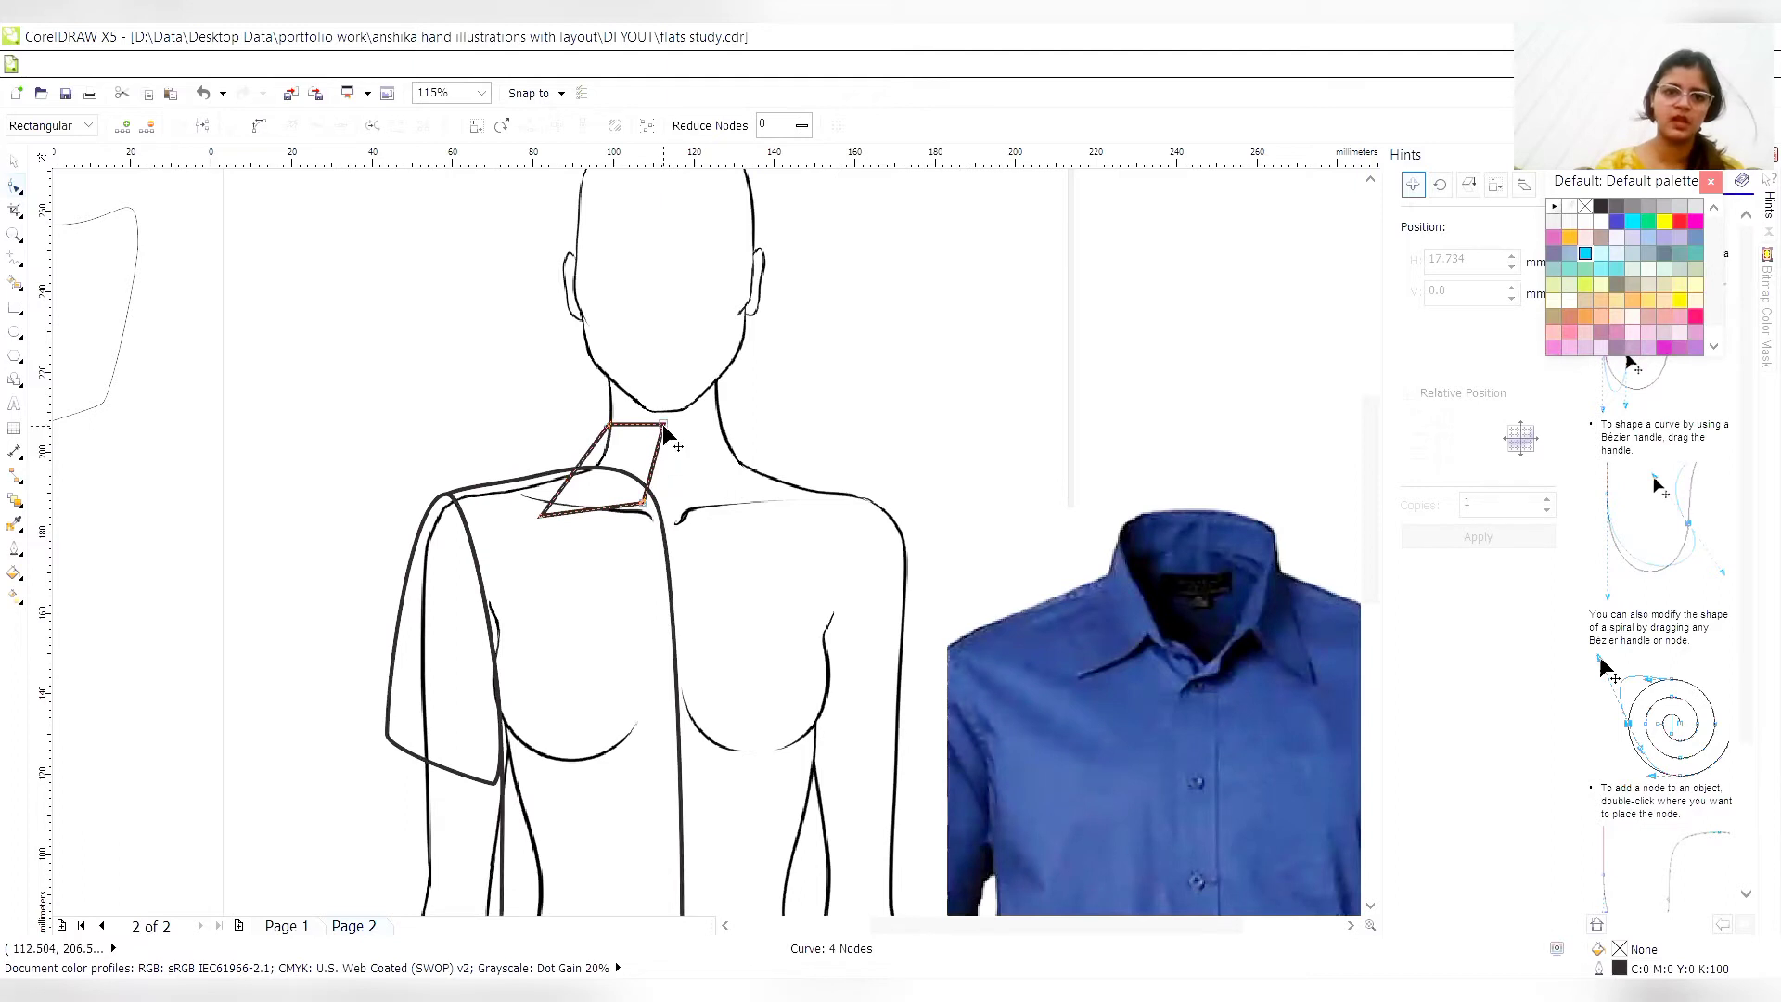
{"action": "key", "text": "Delete"}
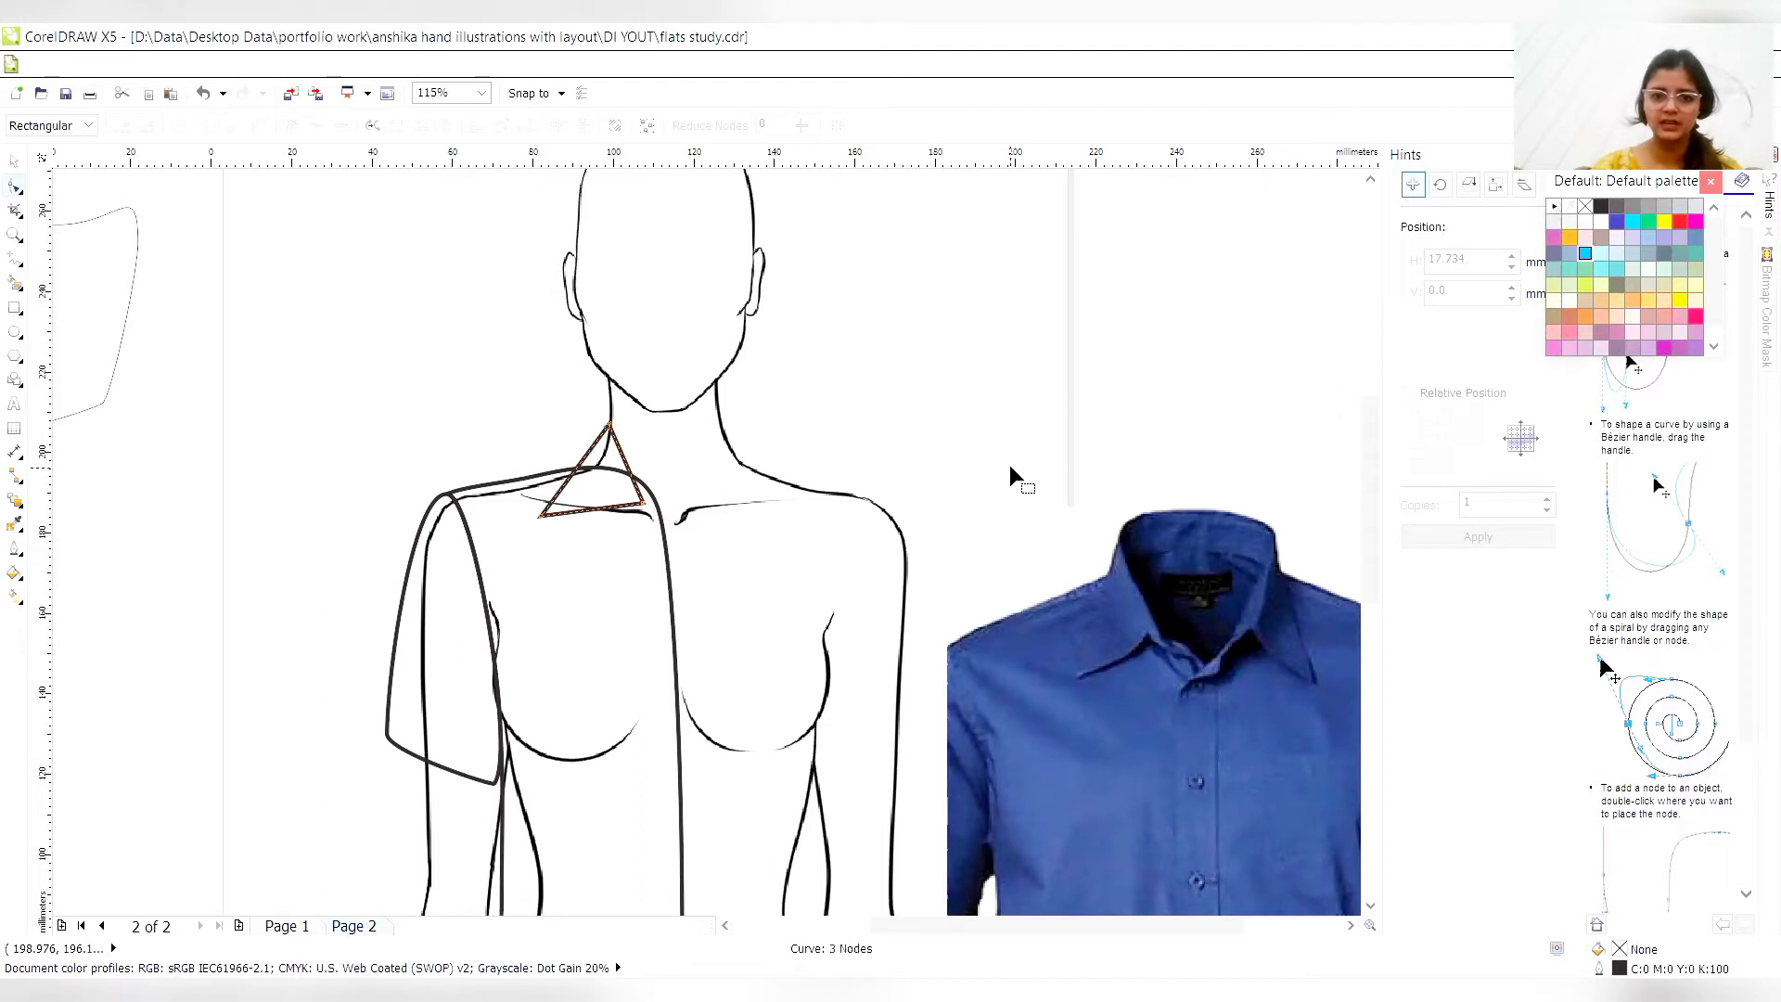
{"action": "left_click", "coordinate": [643, 501]}
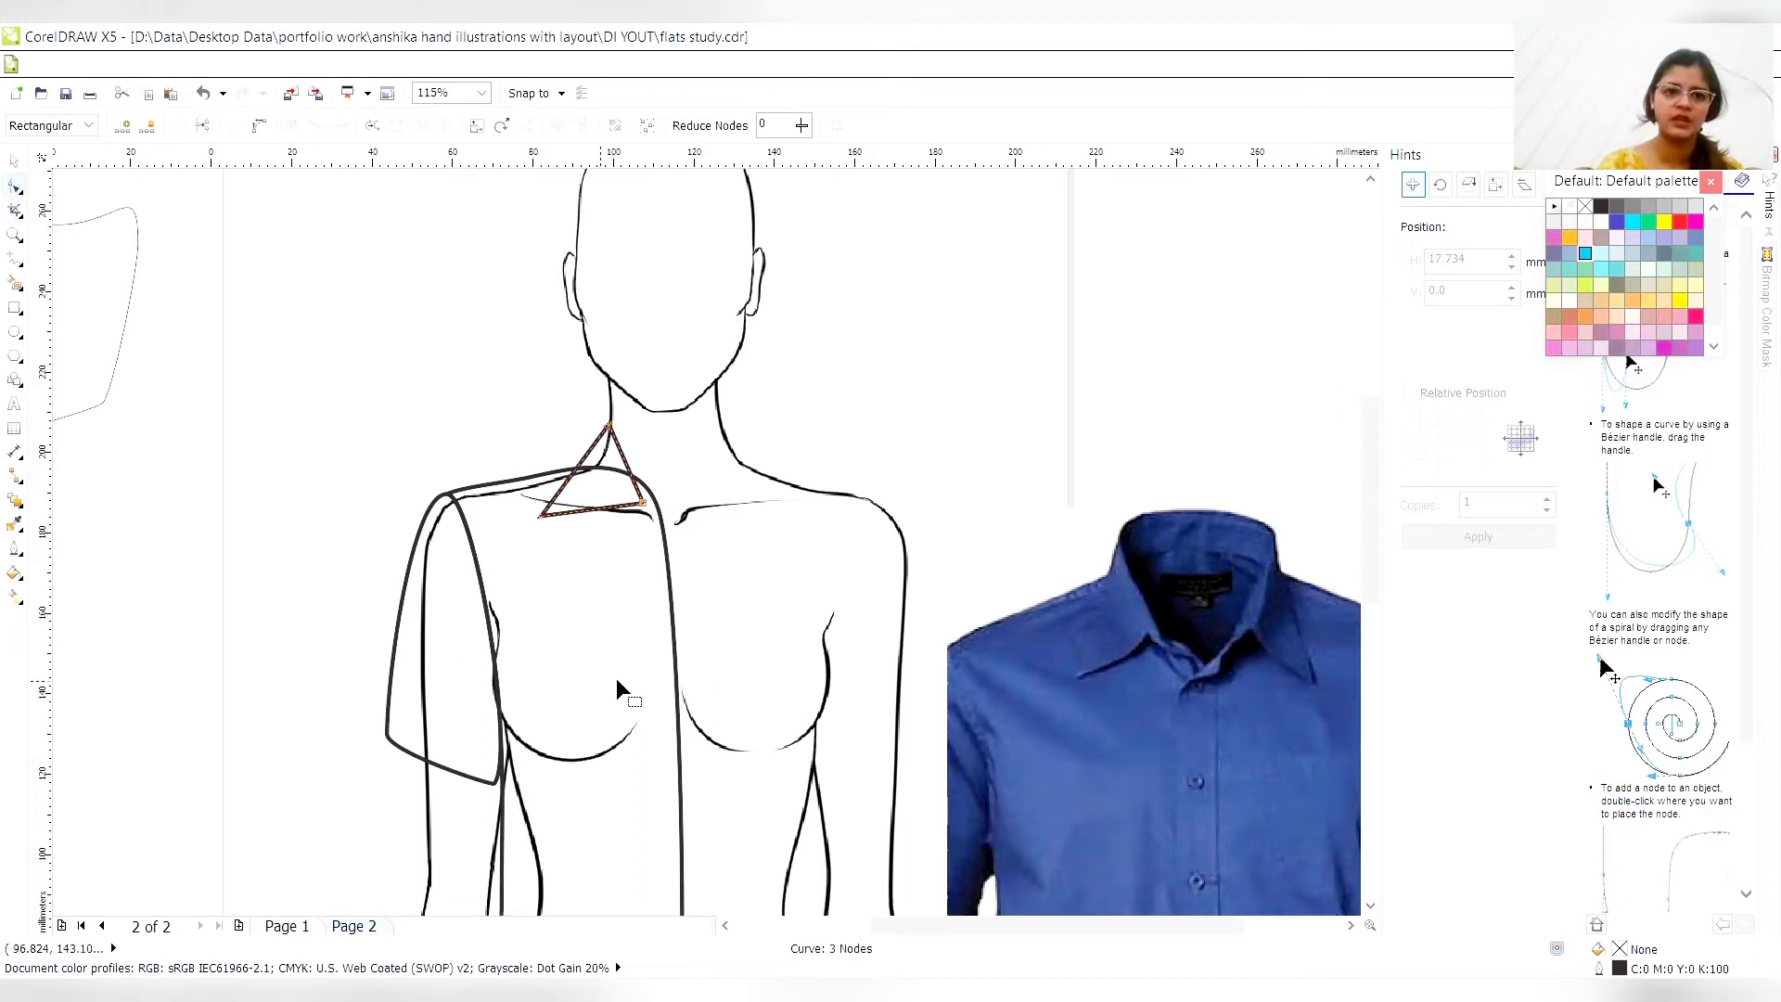
{"action": "key", "text": "Escape"}
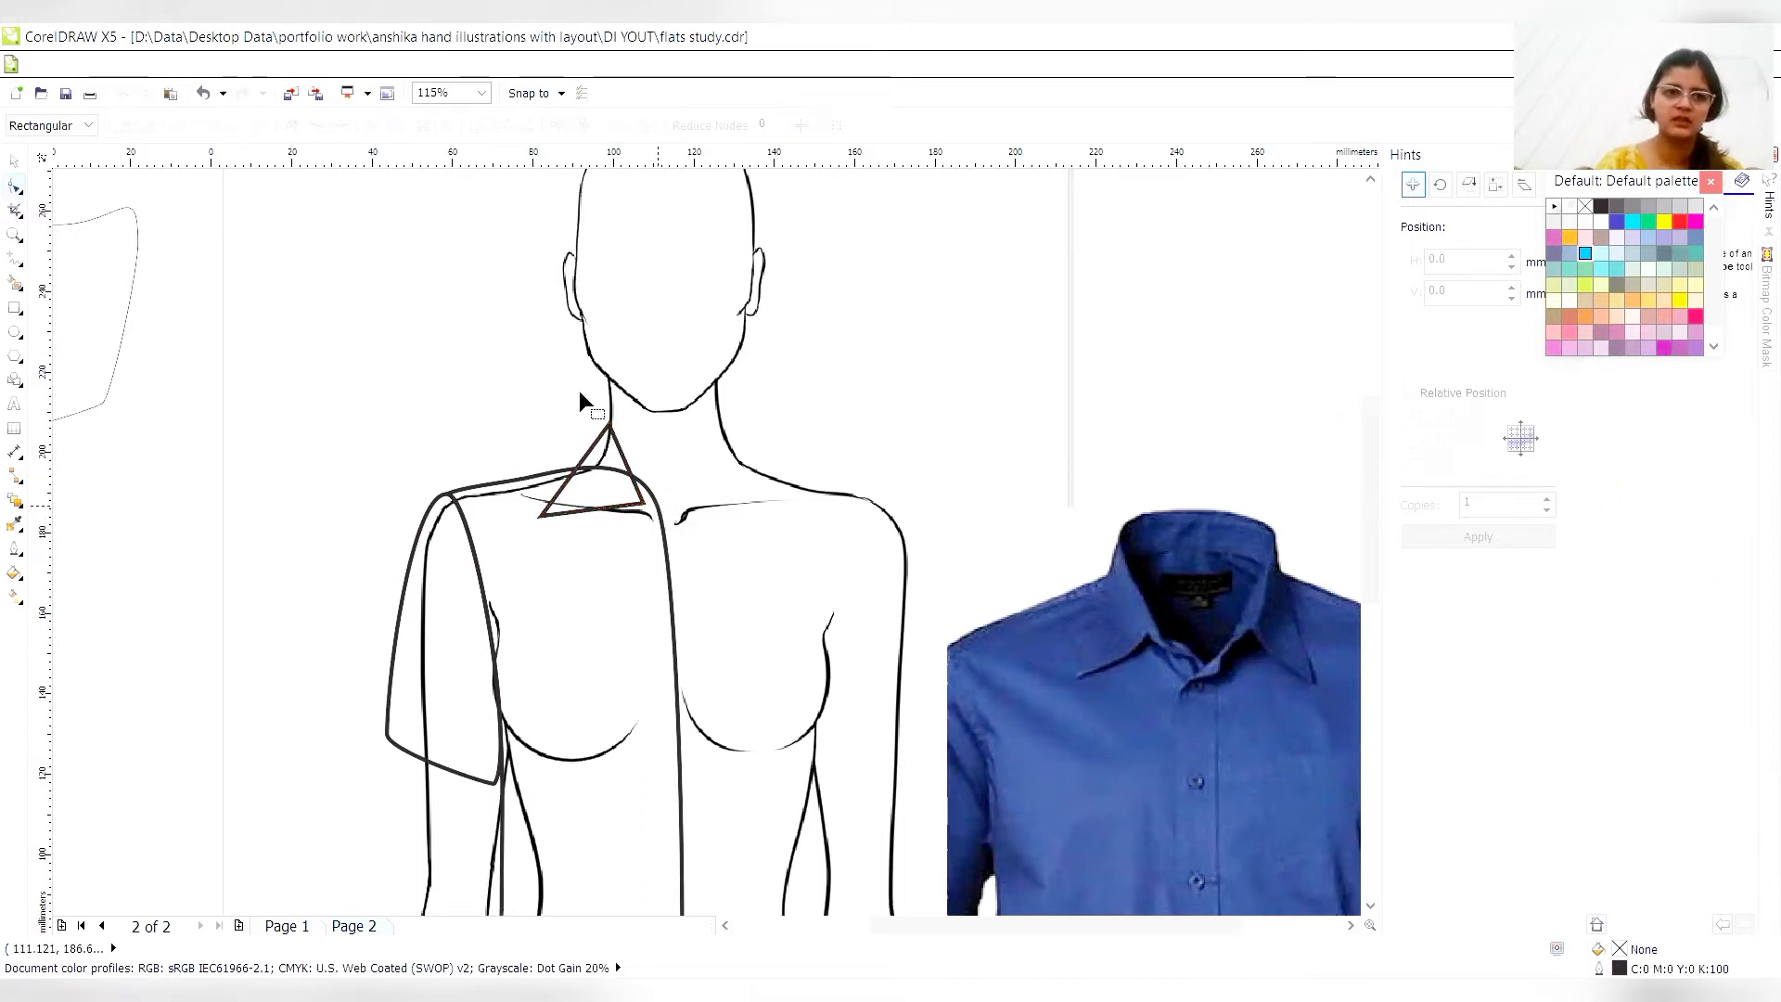
- Select the grouped sleeve and torso and ungroup them
{"action": "left_click", "coordinate": [14, 160]}
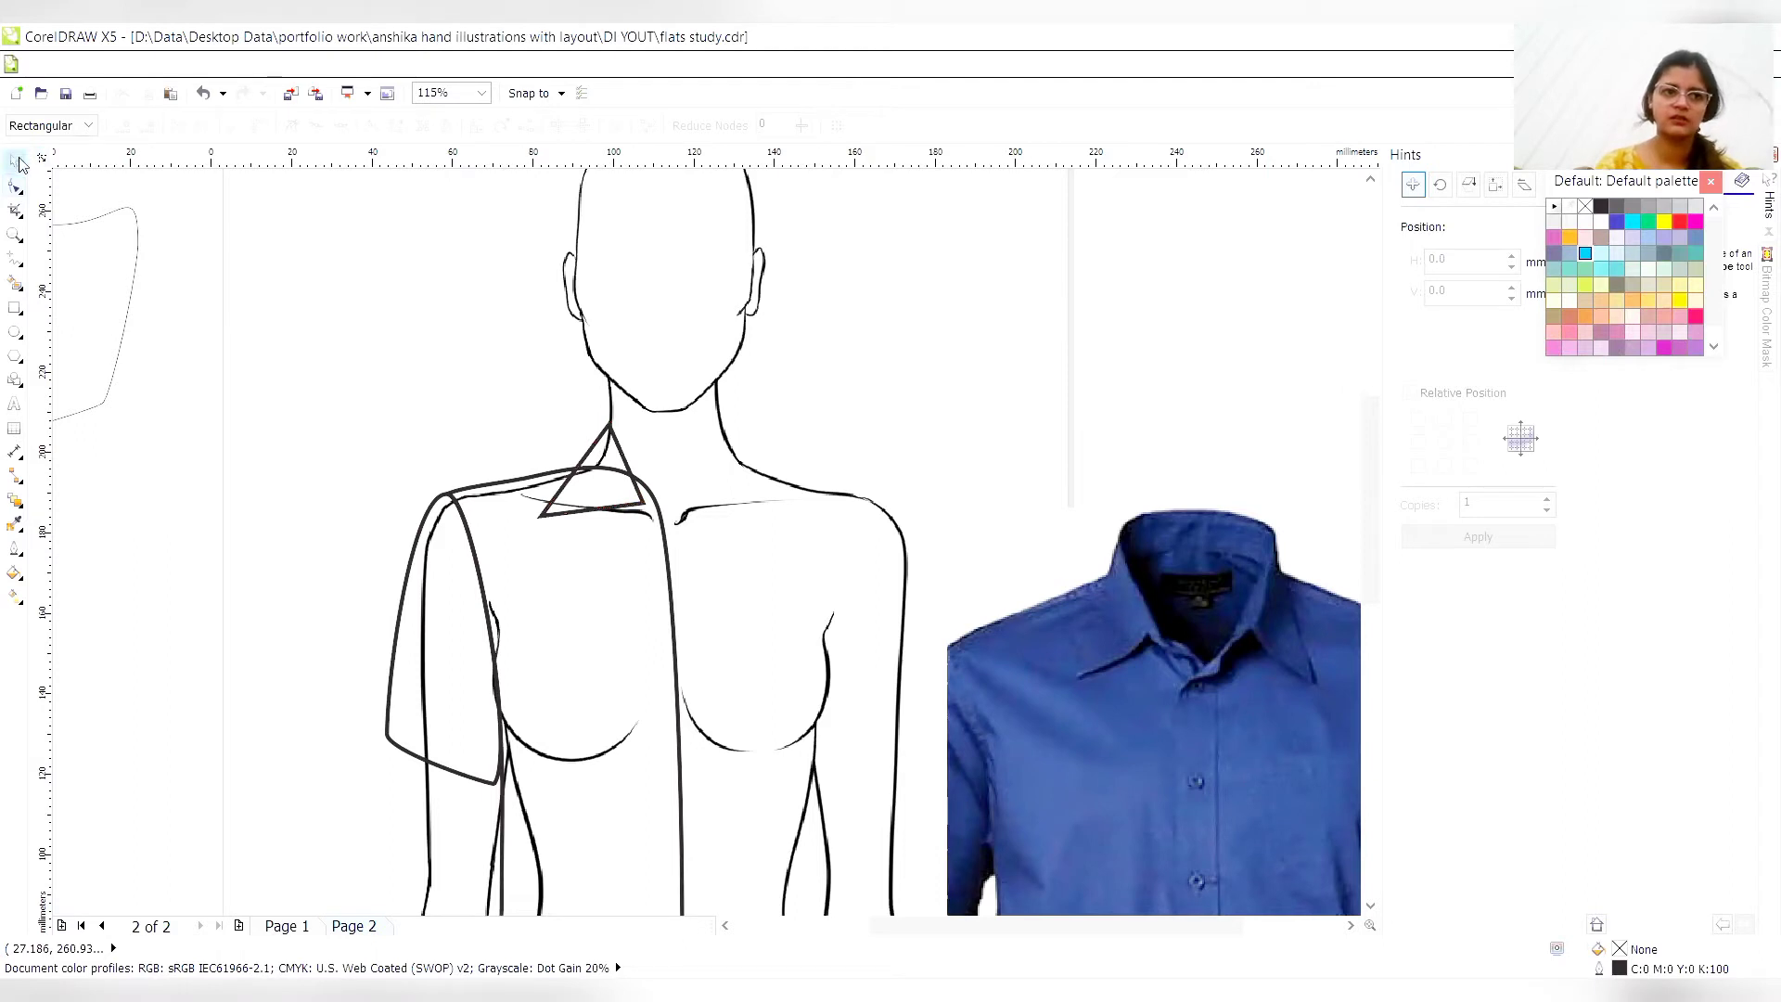
{"action": "left_click", "coordinate": [491, 638]}
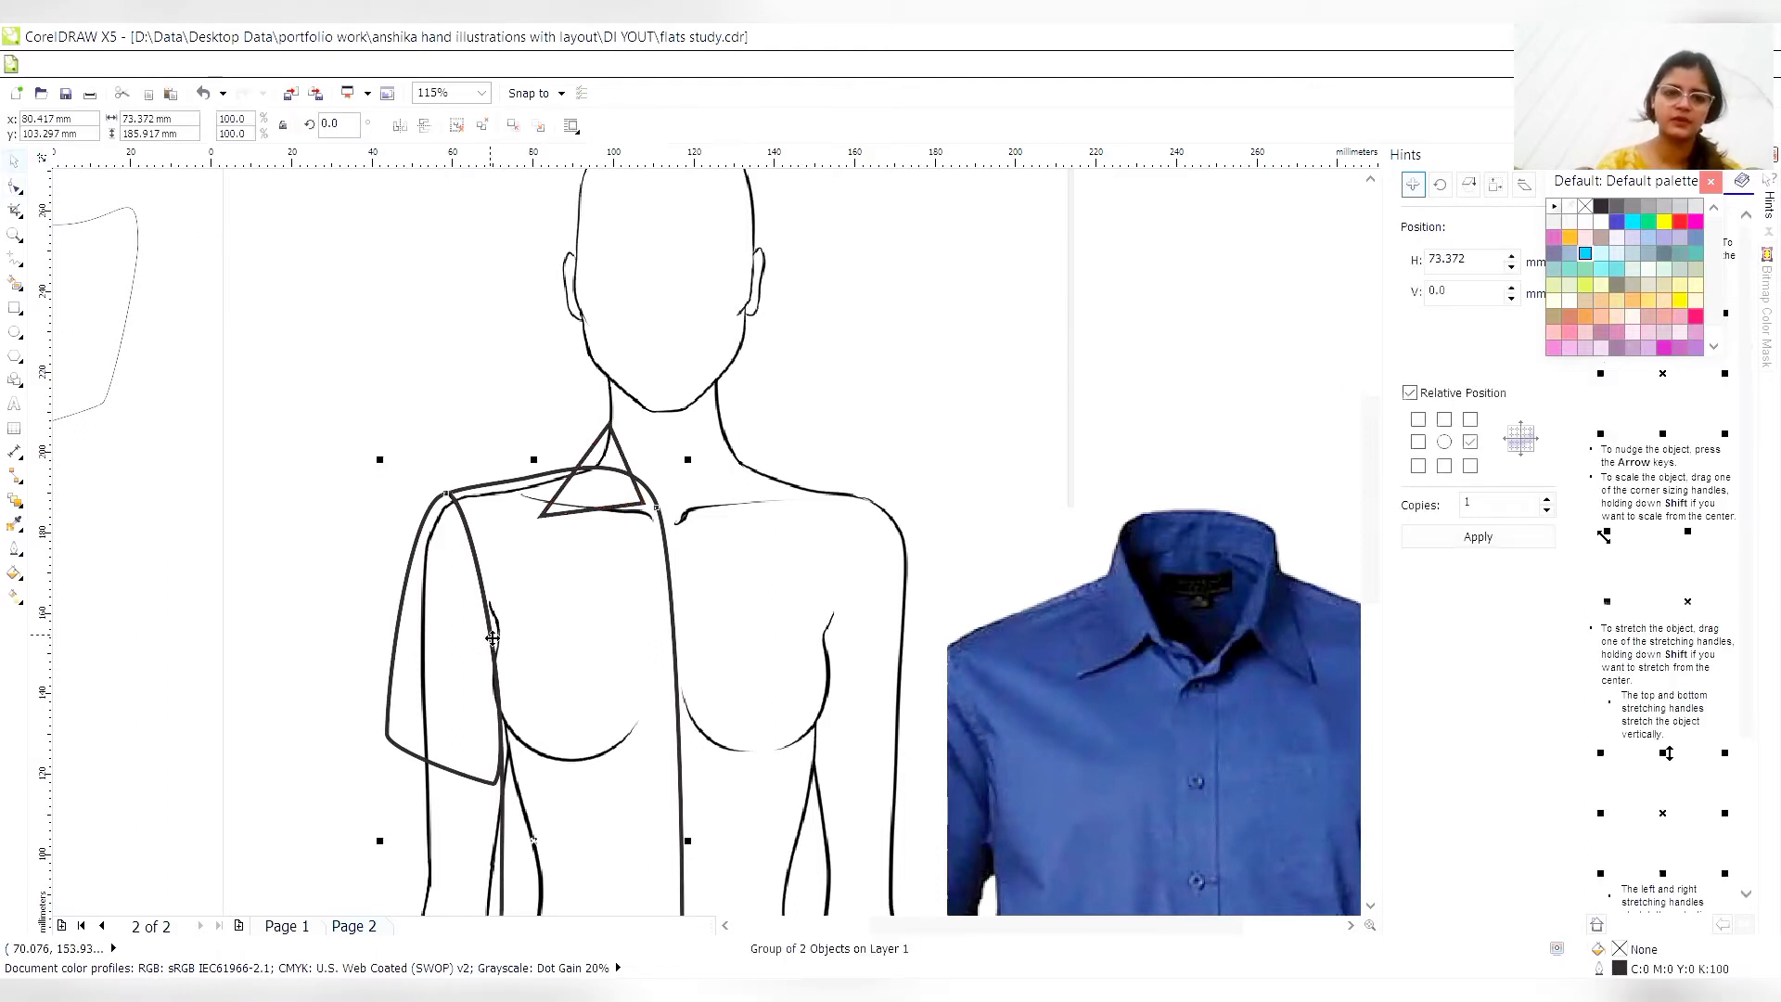
{"action": "right_click", "coordinate": [632, 213]}
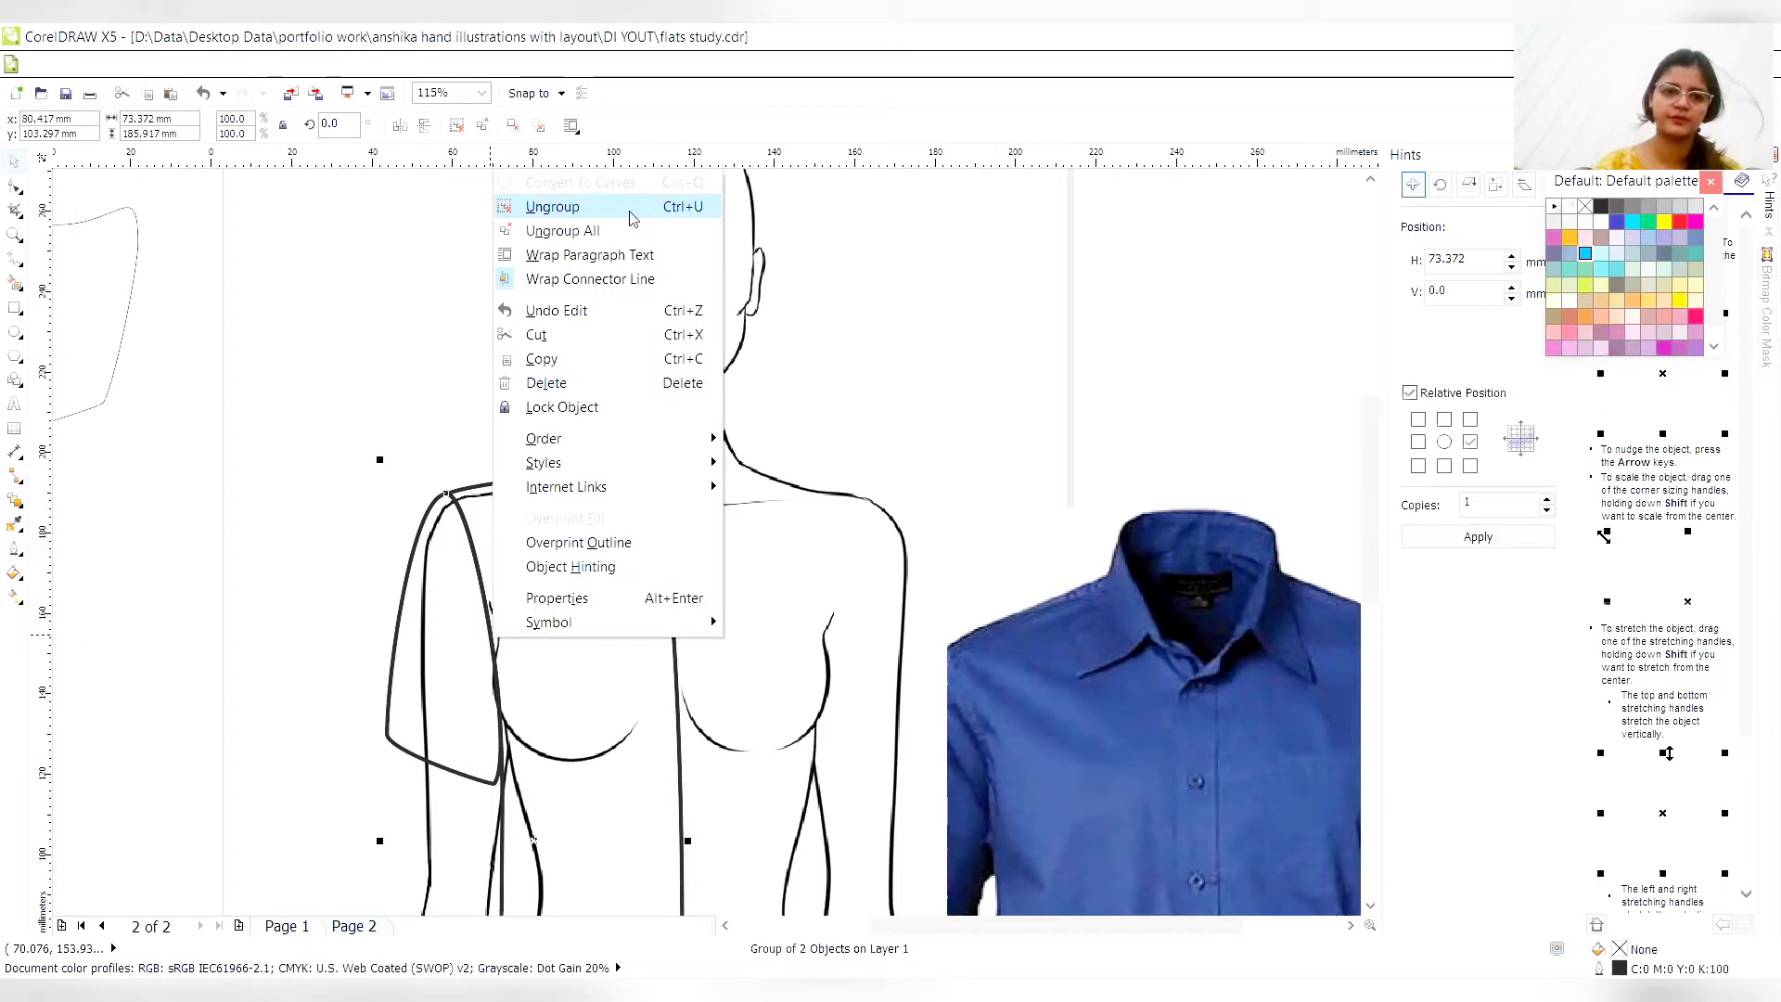
{"action": "left_click", "coordinate": [631, 211]}
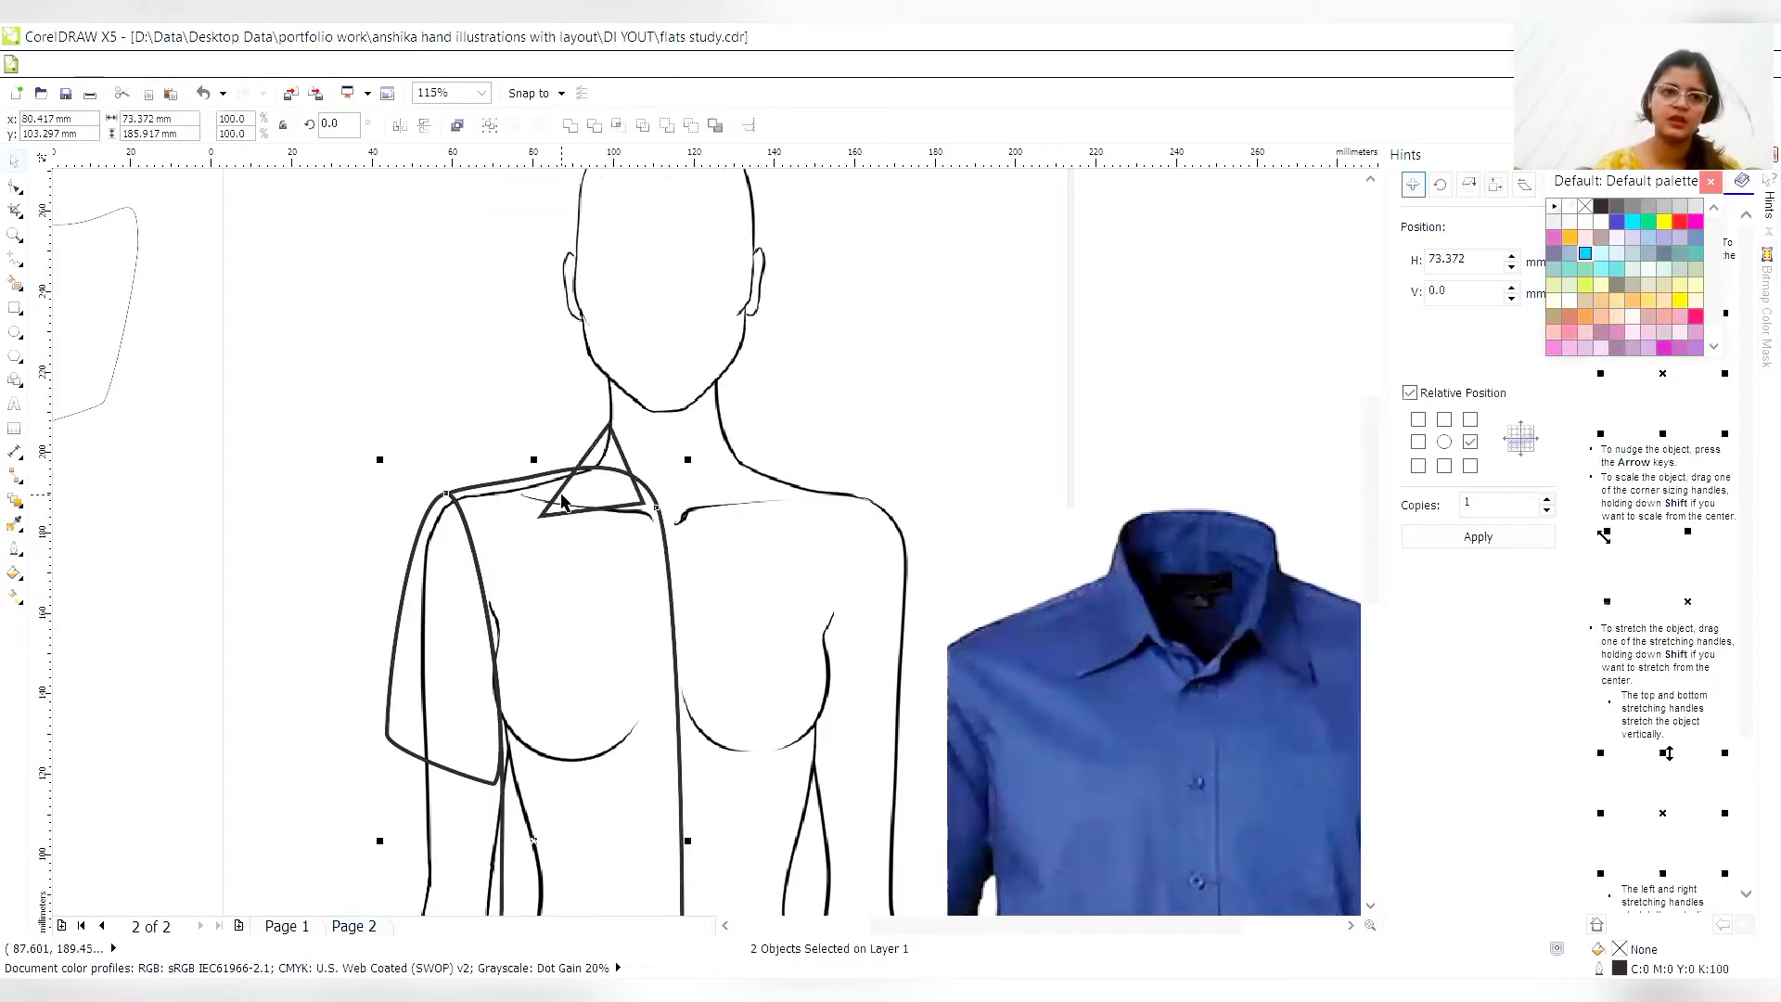
- Lower the torso's centre-front neckline node slightly below the collar's inner corner
{"action": "left_click", "coordinate": [13, 188]}
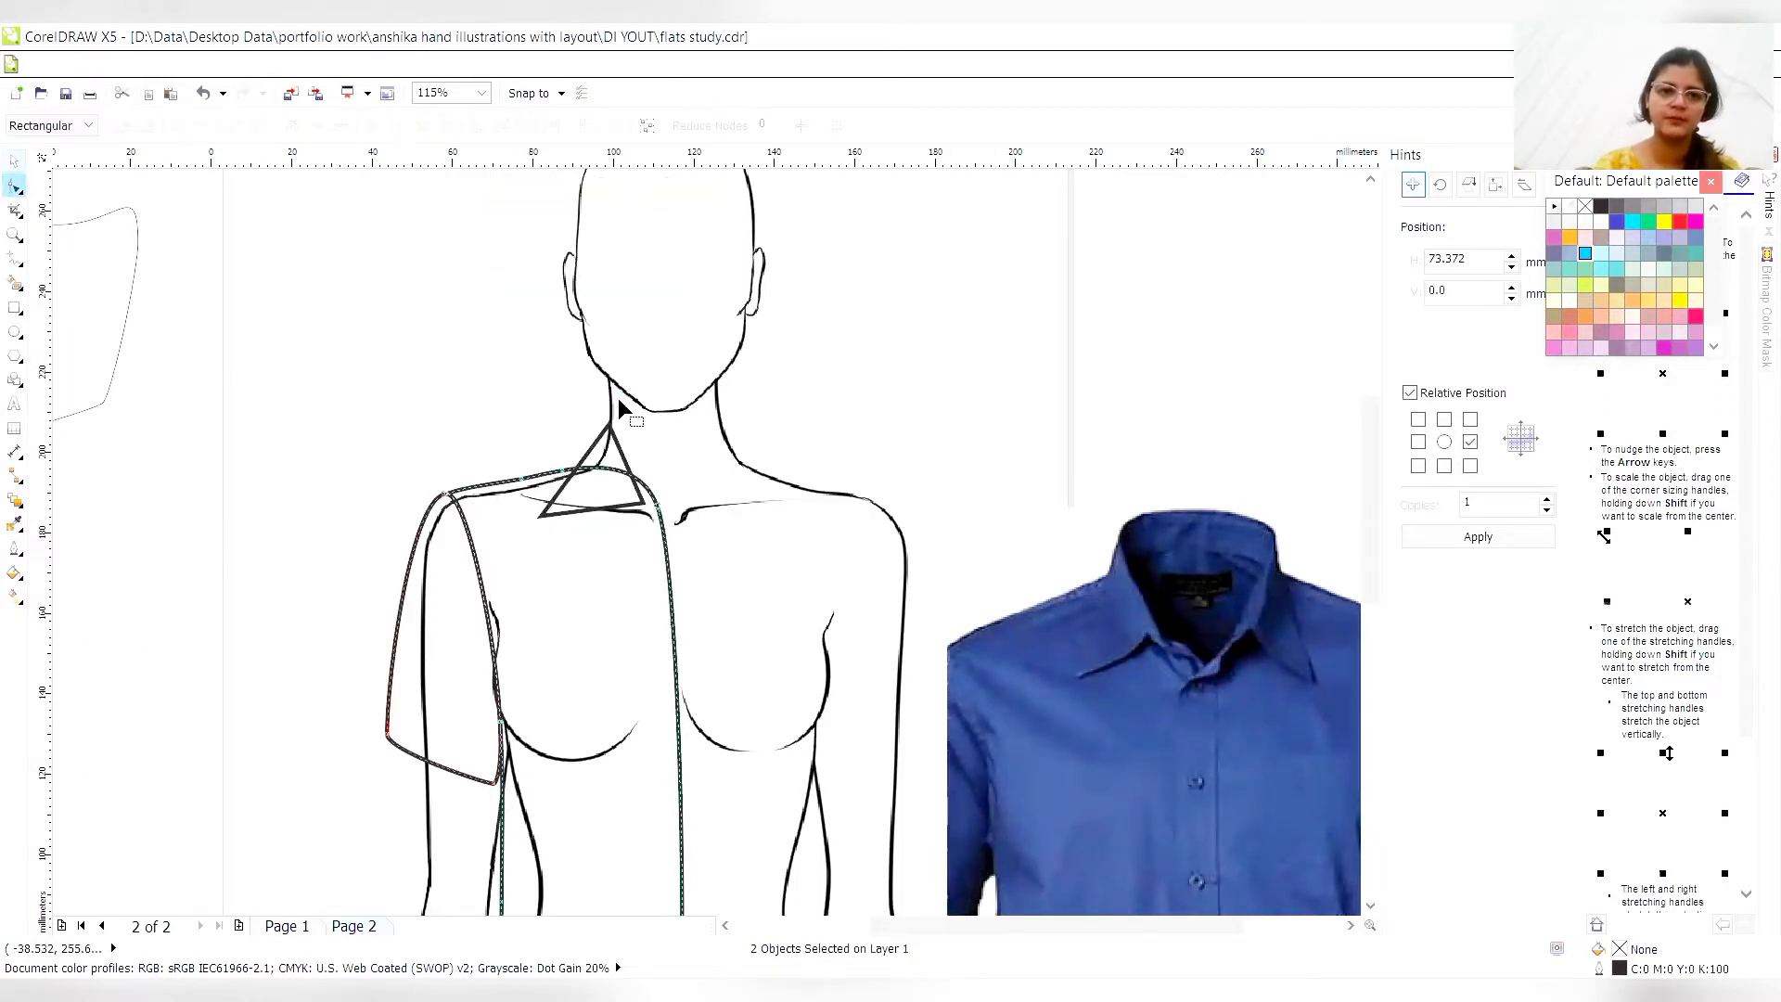
{"action": "left_click", "coordinate": [660, 509]}
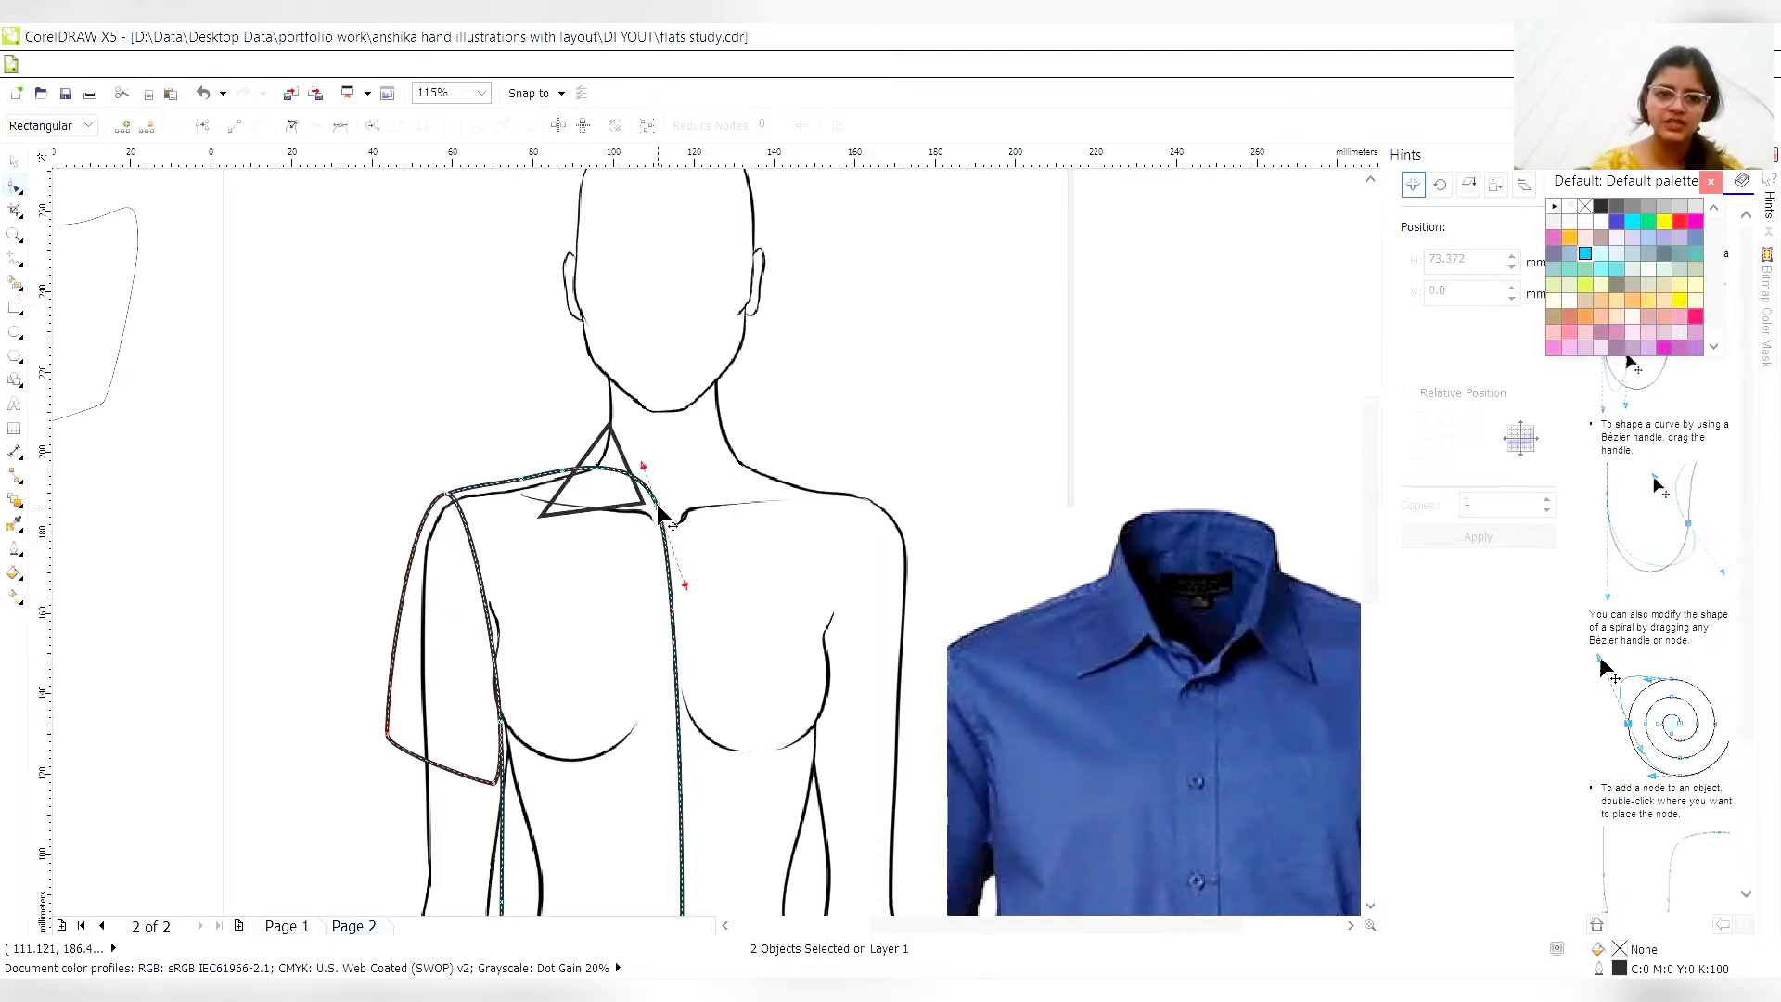
{"action": "left_click_drag", "start_coordinate": [660, 513], "coordinate": [660, 539]}
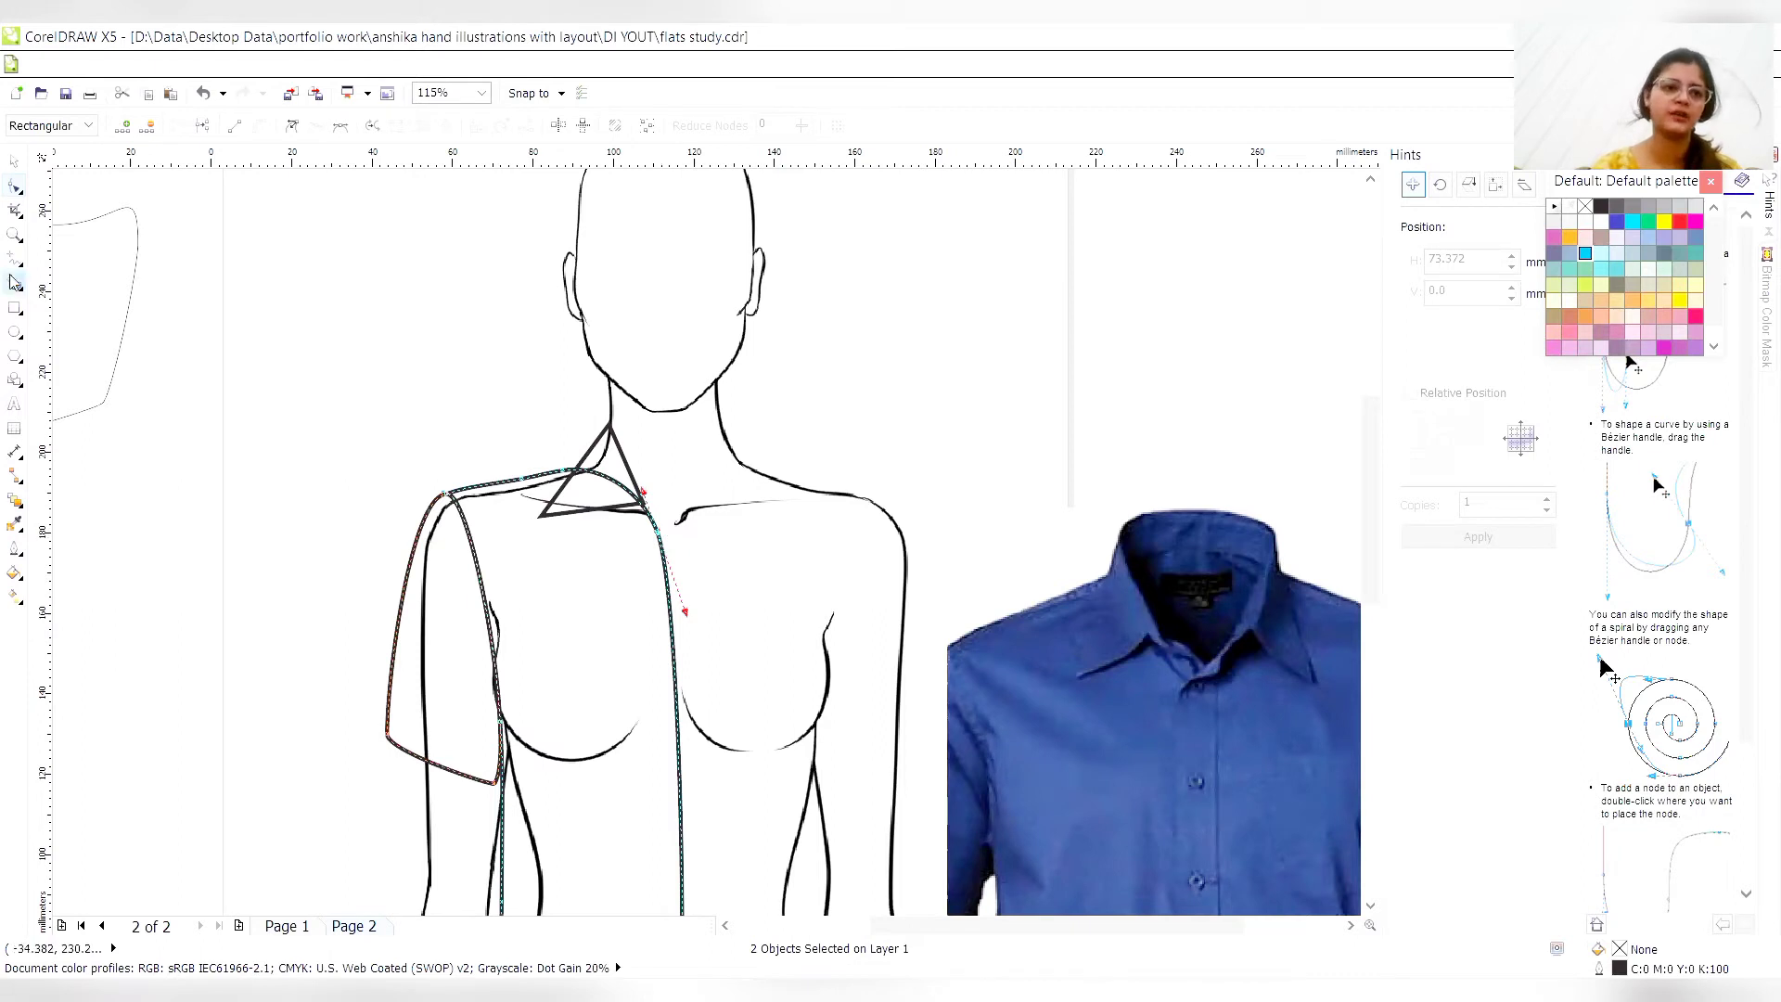
- Move the body croquis off the shirt sketch to the empty area beyond the shirt photo
{"action": "left_click", "coordinate": [14, 238]}
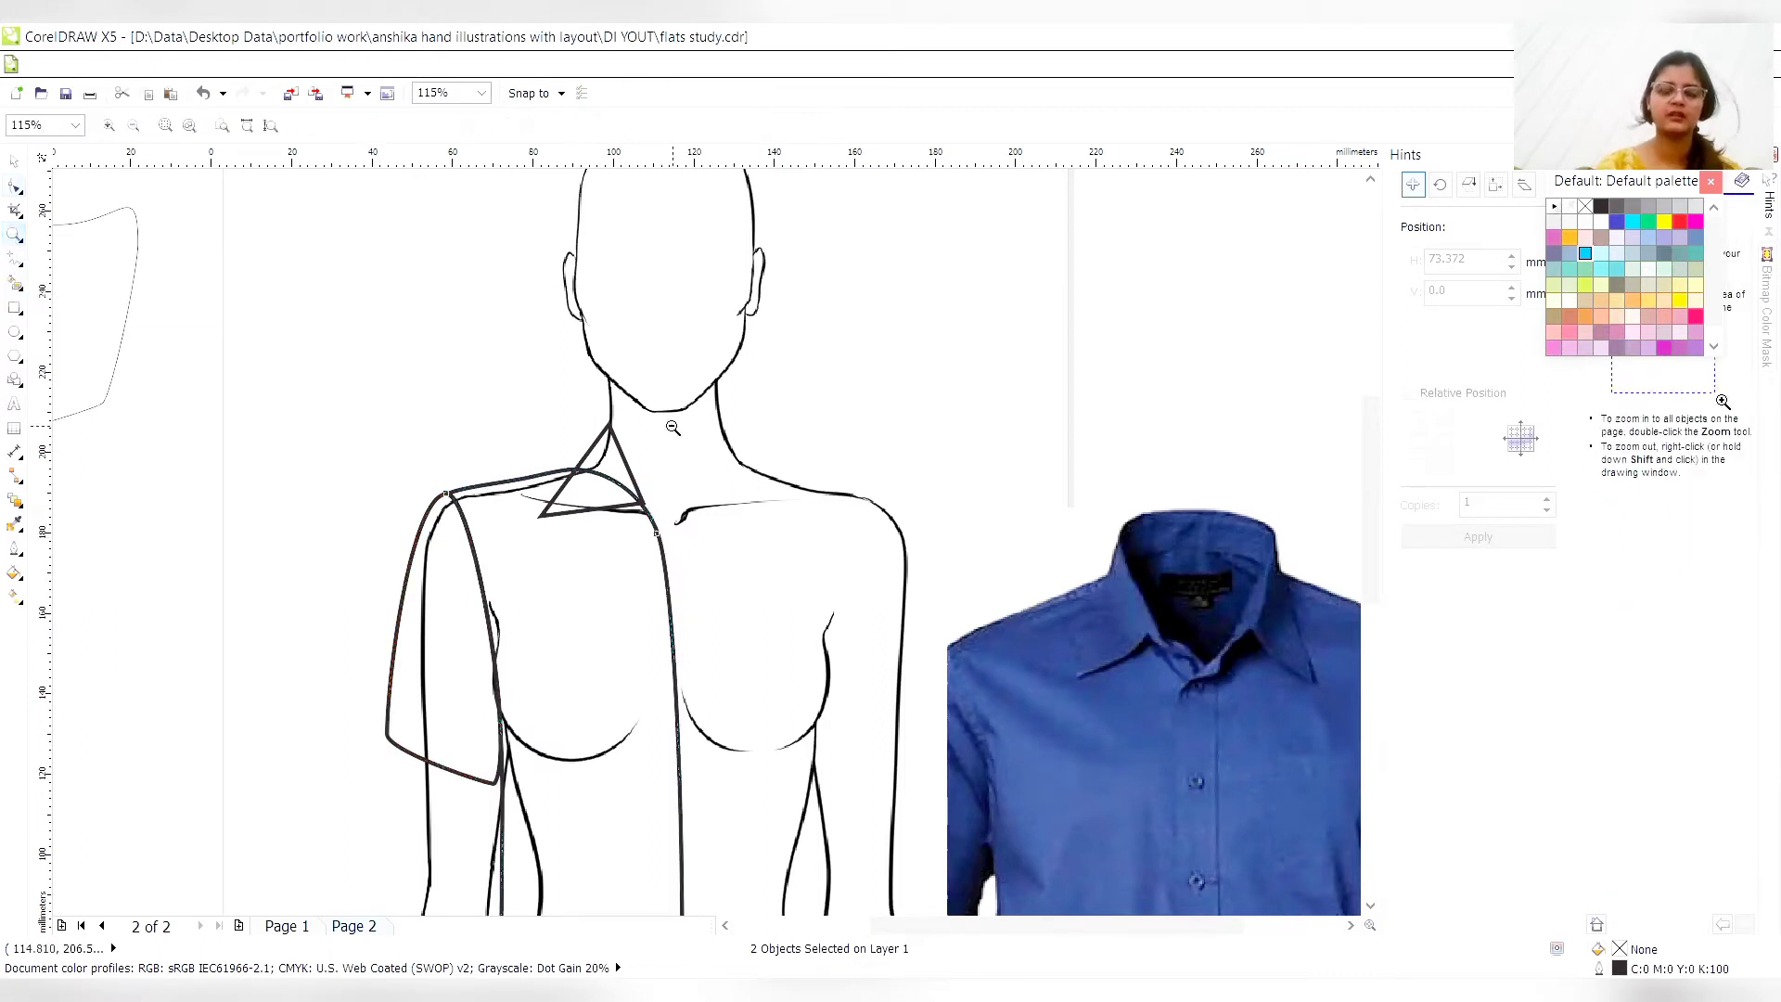
{"action": "left_click", "coordinate": [672, 427], "text": "shift"}
{"action": "left_click", "coordinate": [670, 426], "text": "shift"}
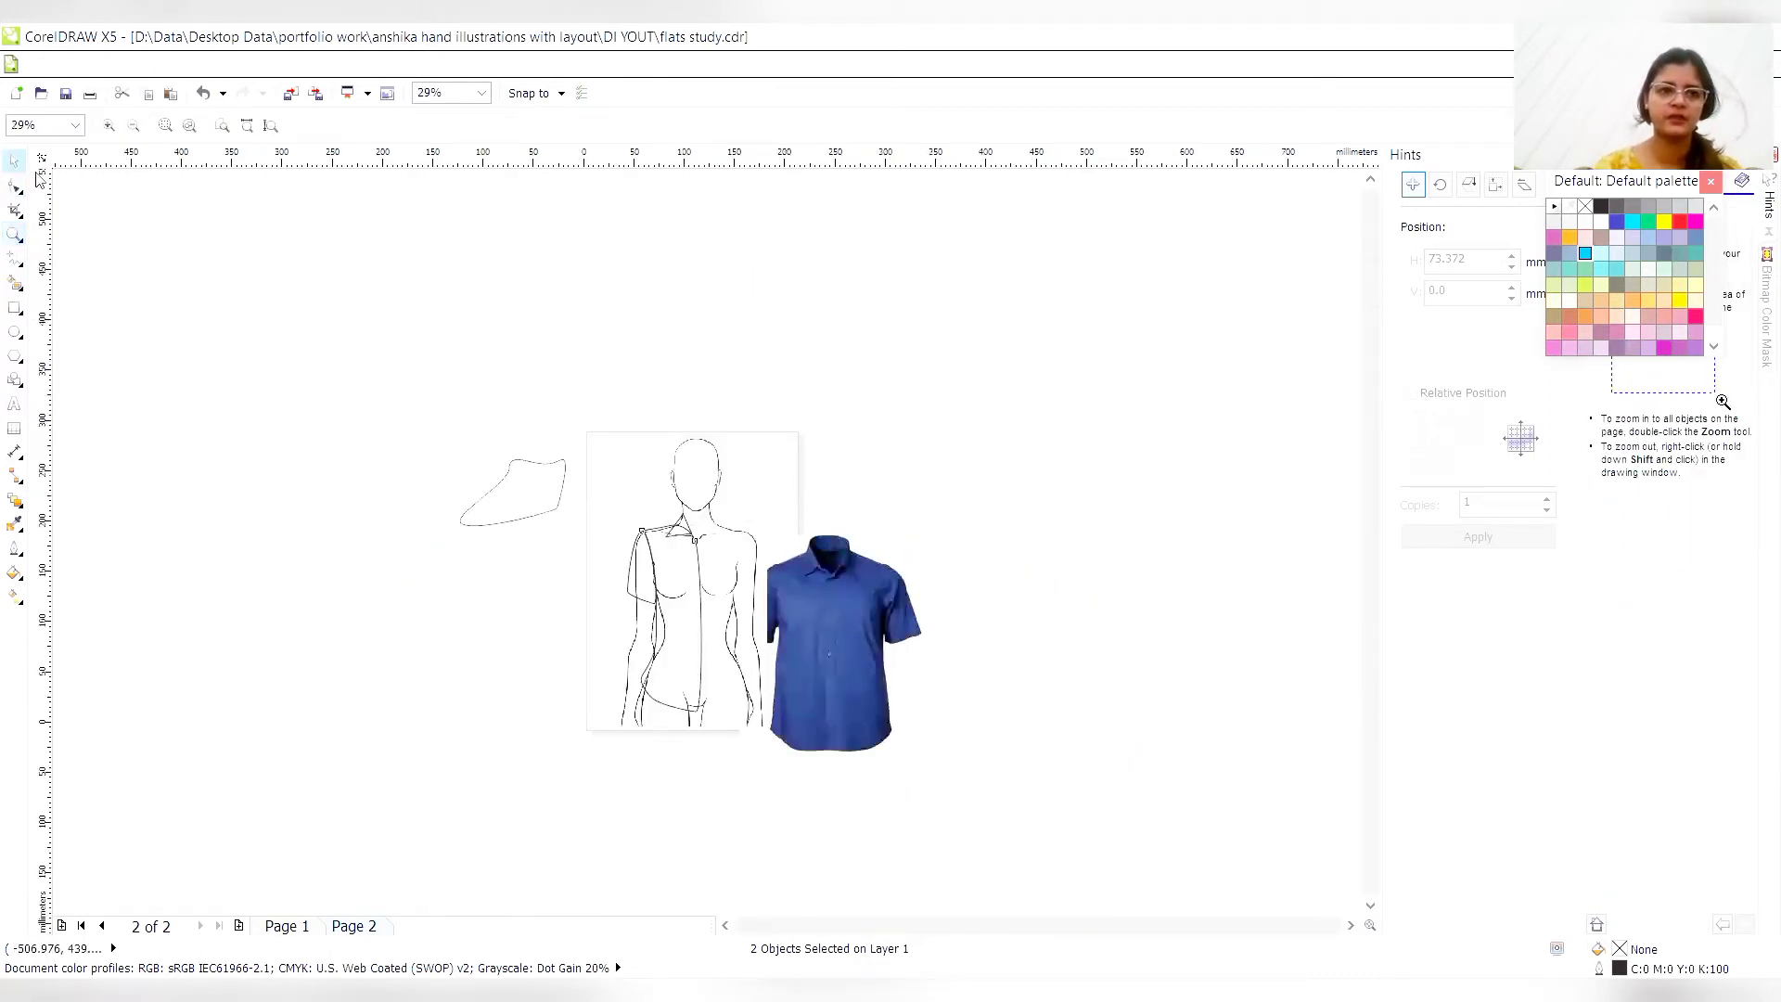
{"action": "left_click", "coordinate": [707, 602]}
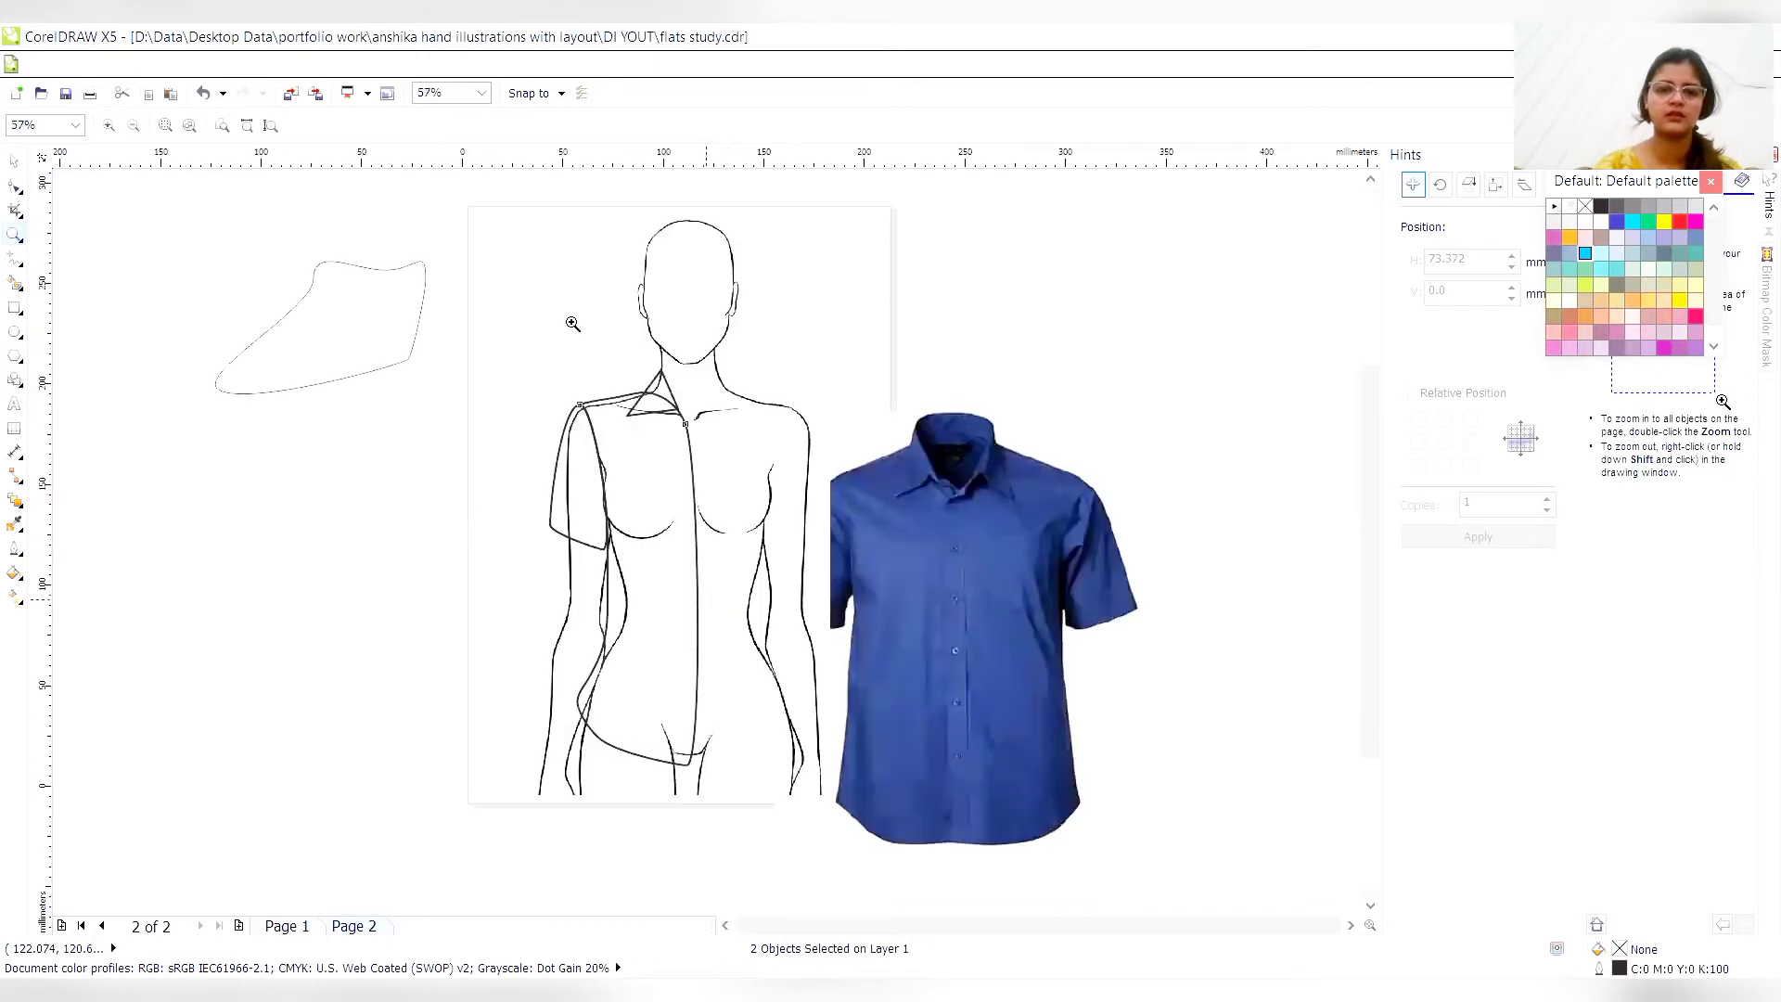
{"action": "left_click", "coordinate": [11, 165]}
{"action": "left_click_drag", "start_coordinate": [696, 311], "coordinate": [1225, 264]}
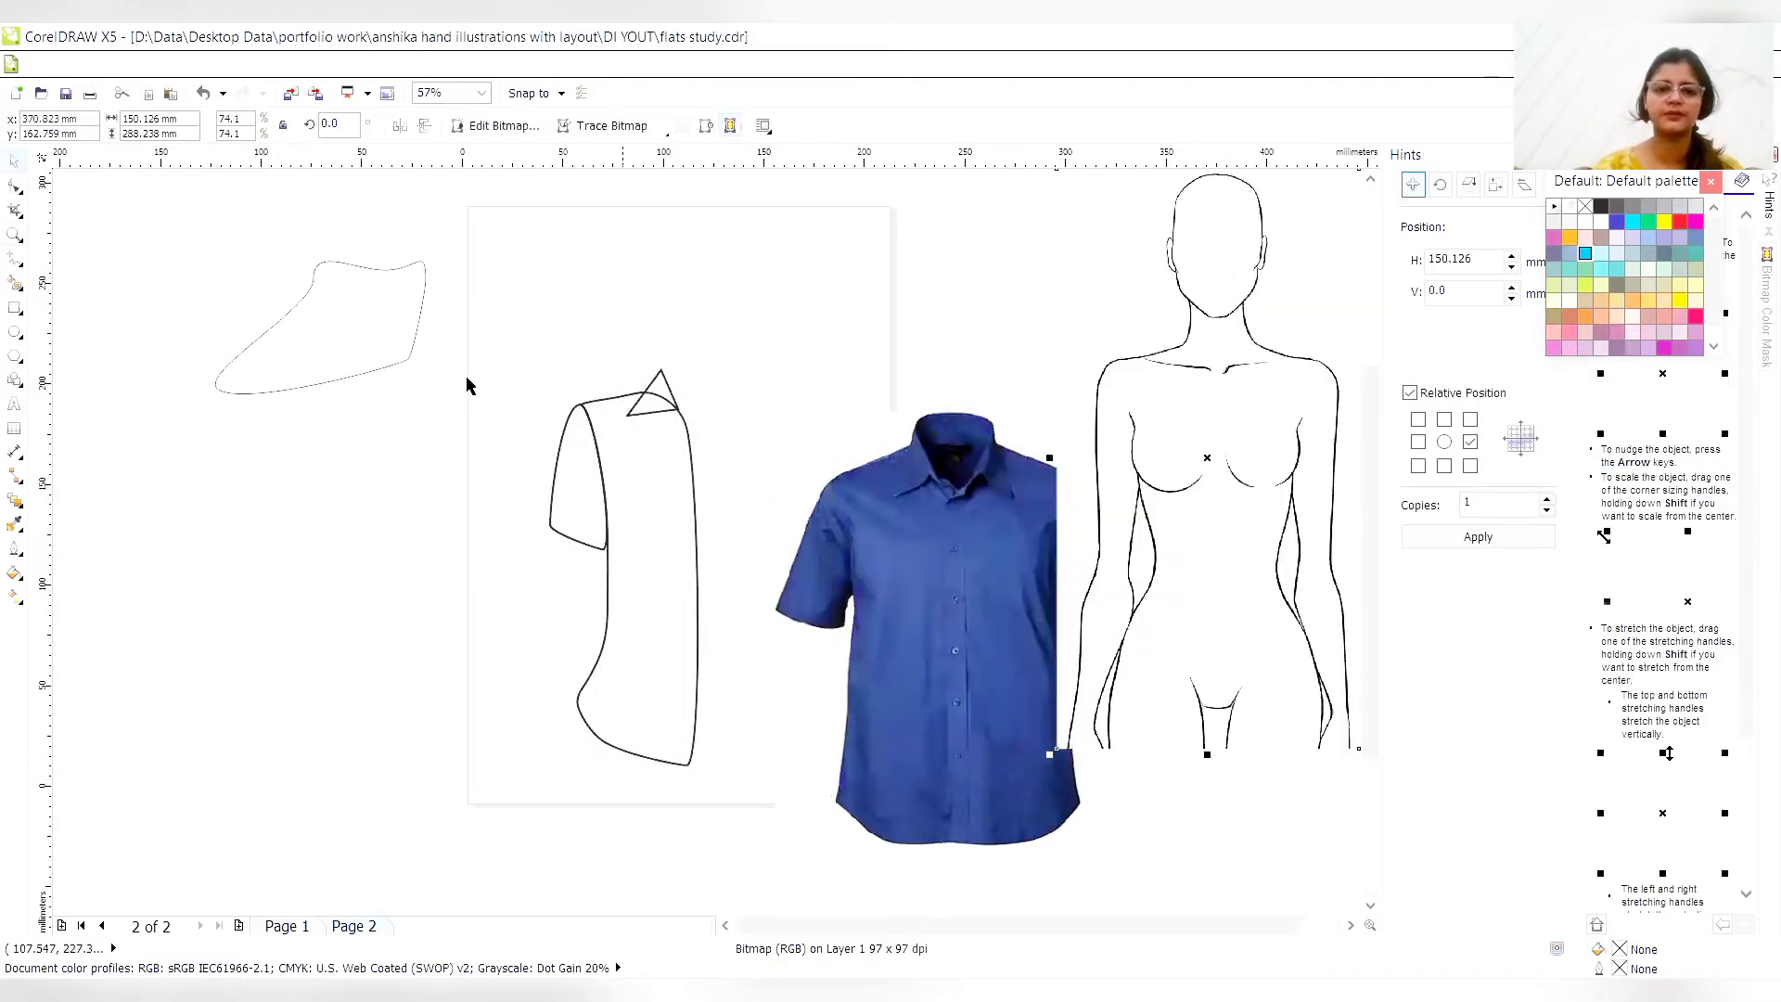
- Select the collar and torso together and trim away the torso outline lying behind the collar
{"action": "left_click_drag", "start_coordinate": [461, 395], "coordinate": [799, 642]}
{"action": "mouse_move", "coordinate": [436, 818]}
{"action": "left_mouse_down"}
{"action": "mouse_move", "coordinate": [876, 749]}
{"action": "mouse_move", "coordinate": [826, 414]}
{"action": "left_mouse_up"}
{"action": "left_click", "coordinate": [816, 411]}
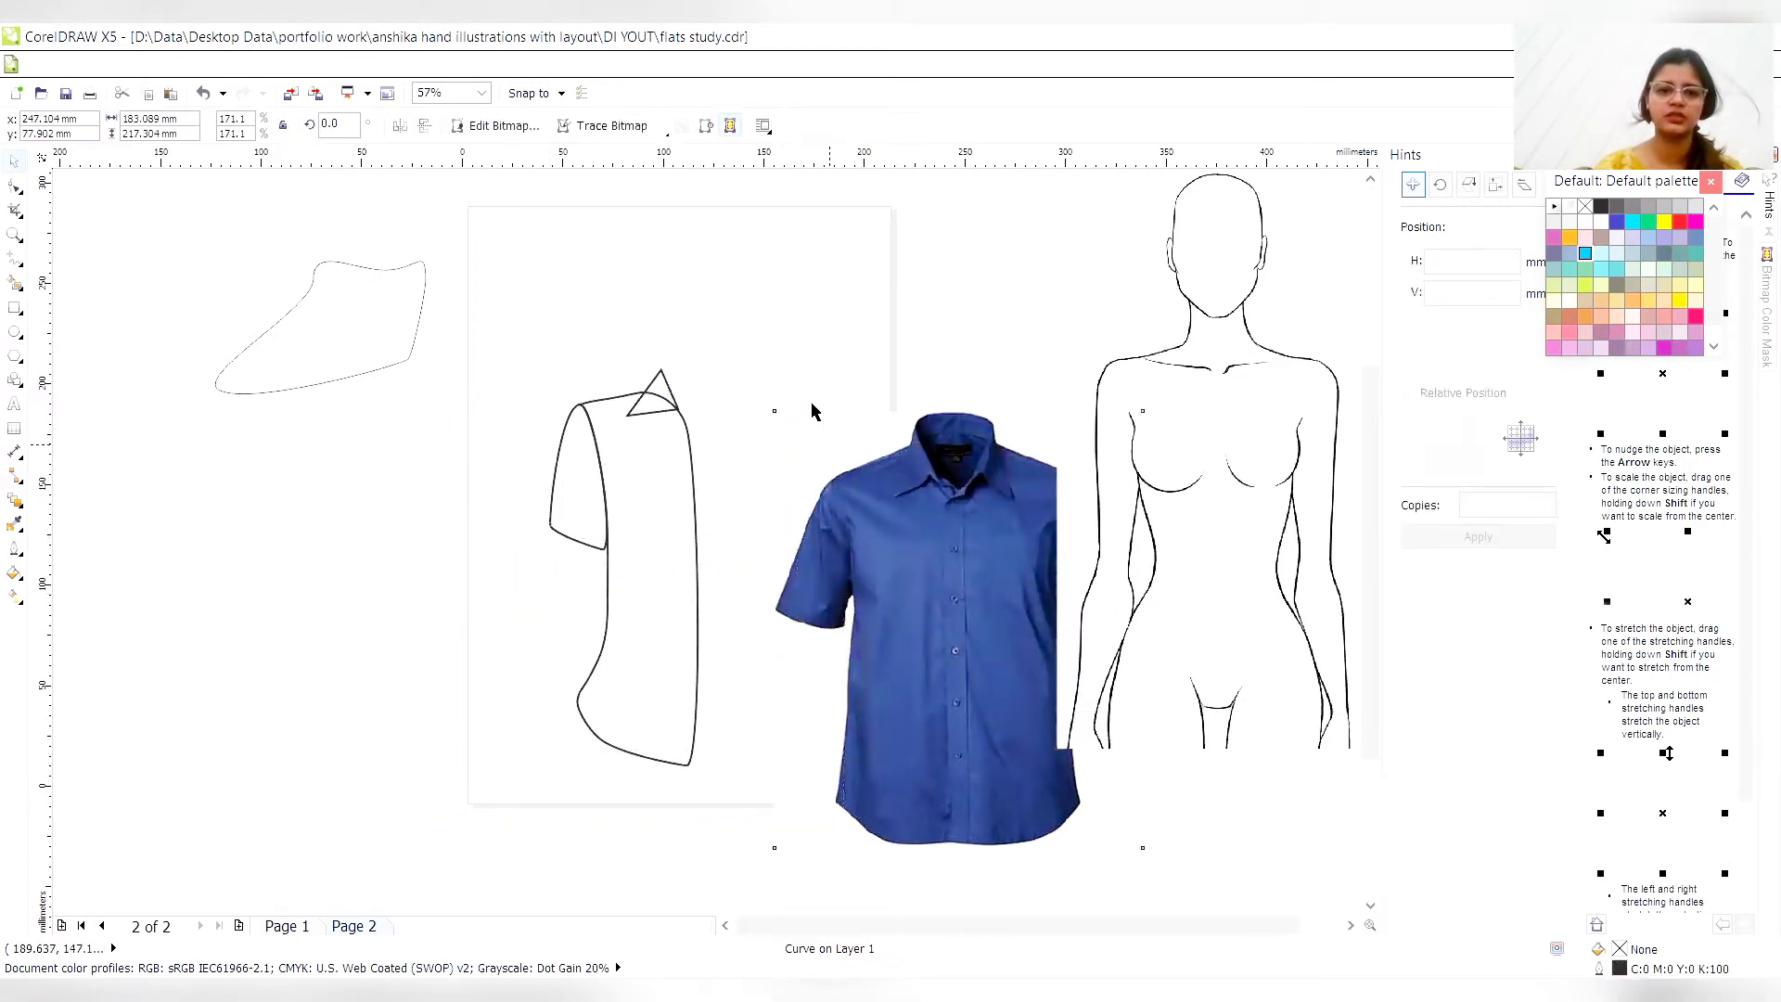
{"action": "mouse_move", "coordinate": [418, 824]}
{"action": "left_mouse_down"}
{"action": "mouse_move", "coordinate": [604, 793]}
{"action": "mouse_move", "coordinate": [771, 707]}
{"action": "mouse_move", "coordinate": [807, 513]}
{"action": "left_mouse_up"}
{"action": "left_click", "coordinate": [591, 128]}
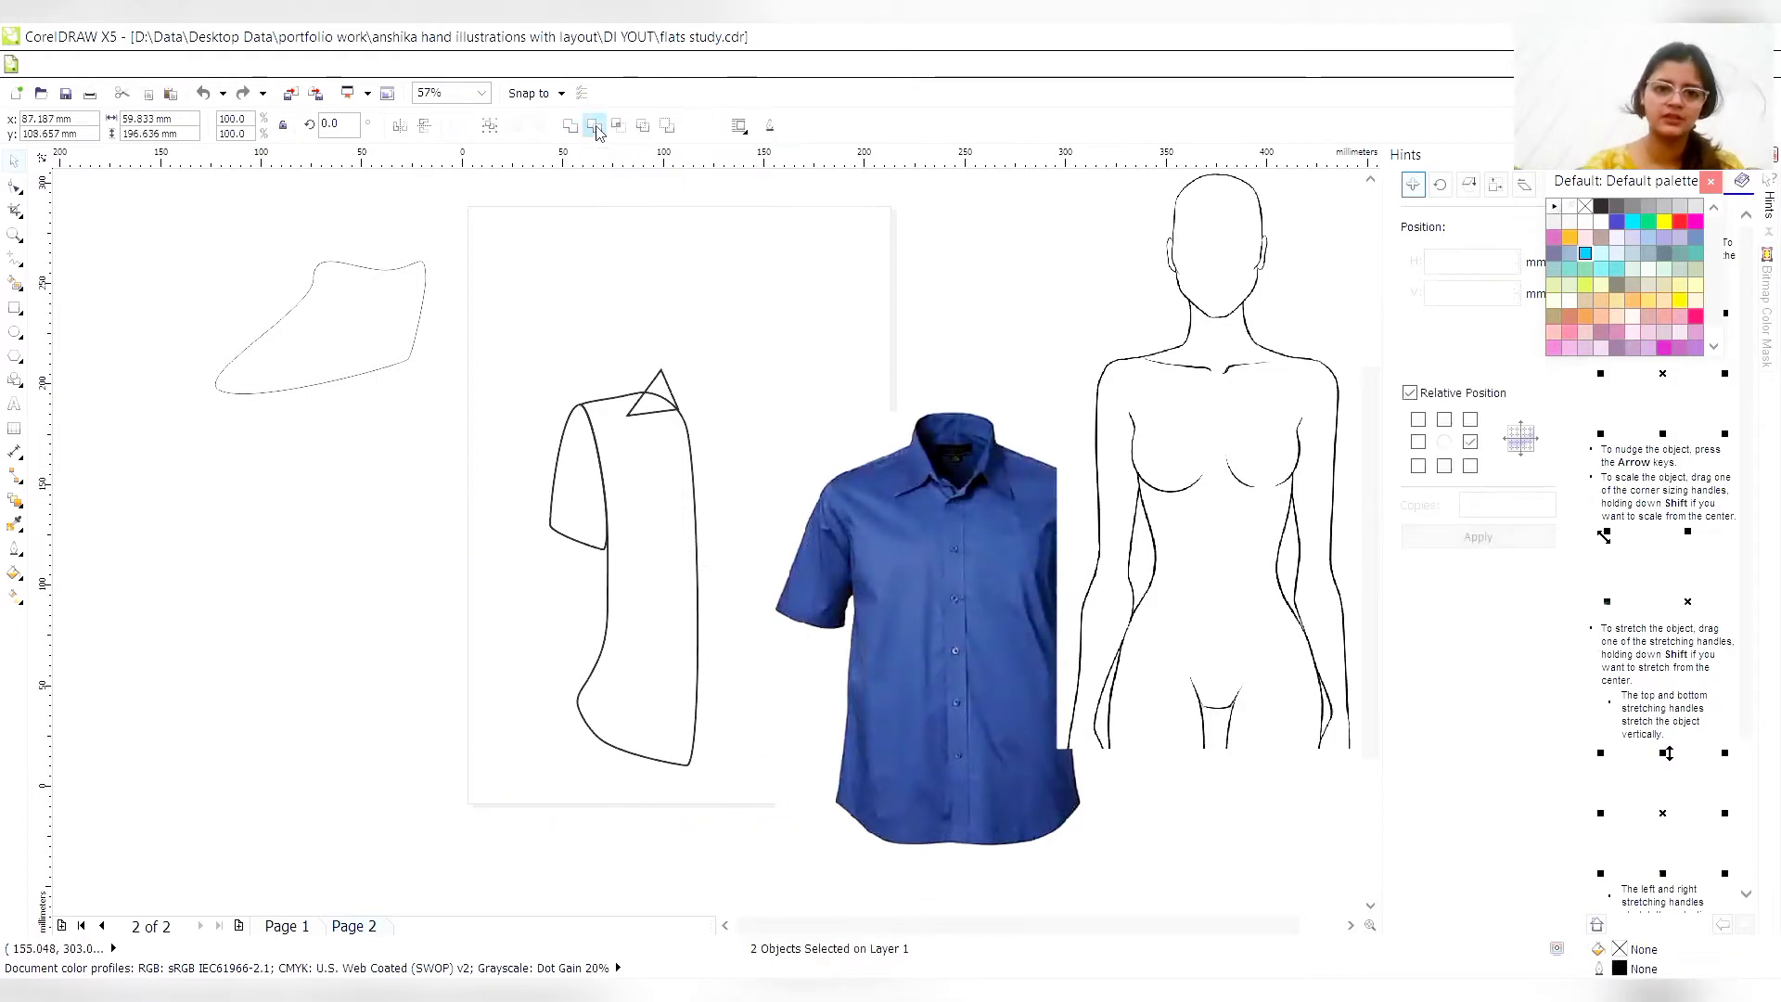
{"action": "left_click", "coordinate": [782, 401]}
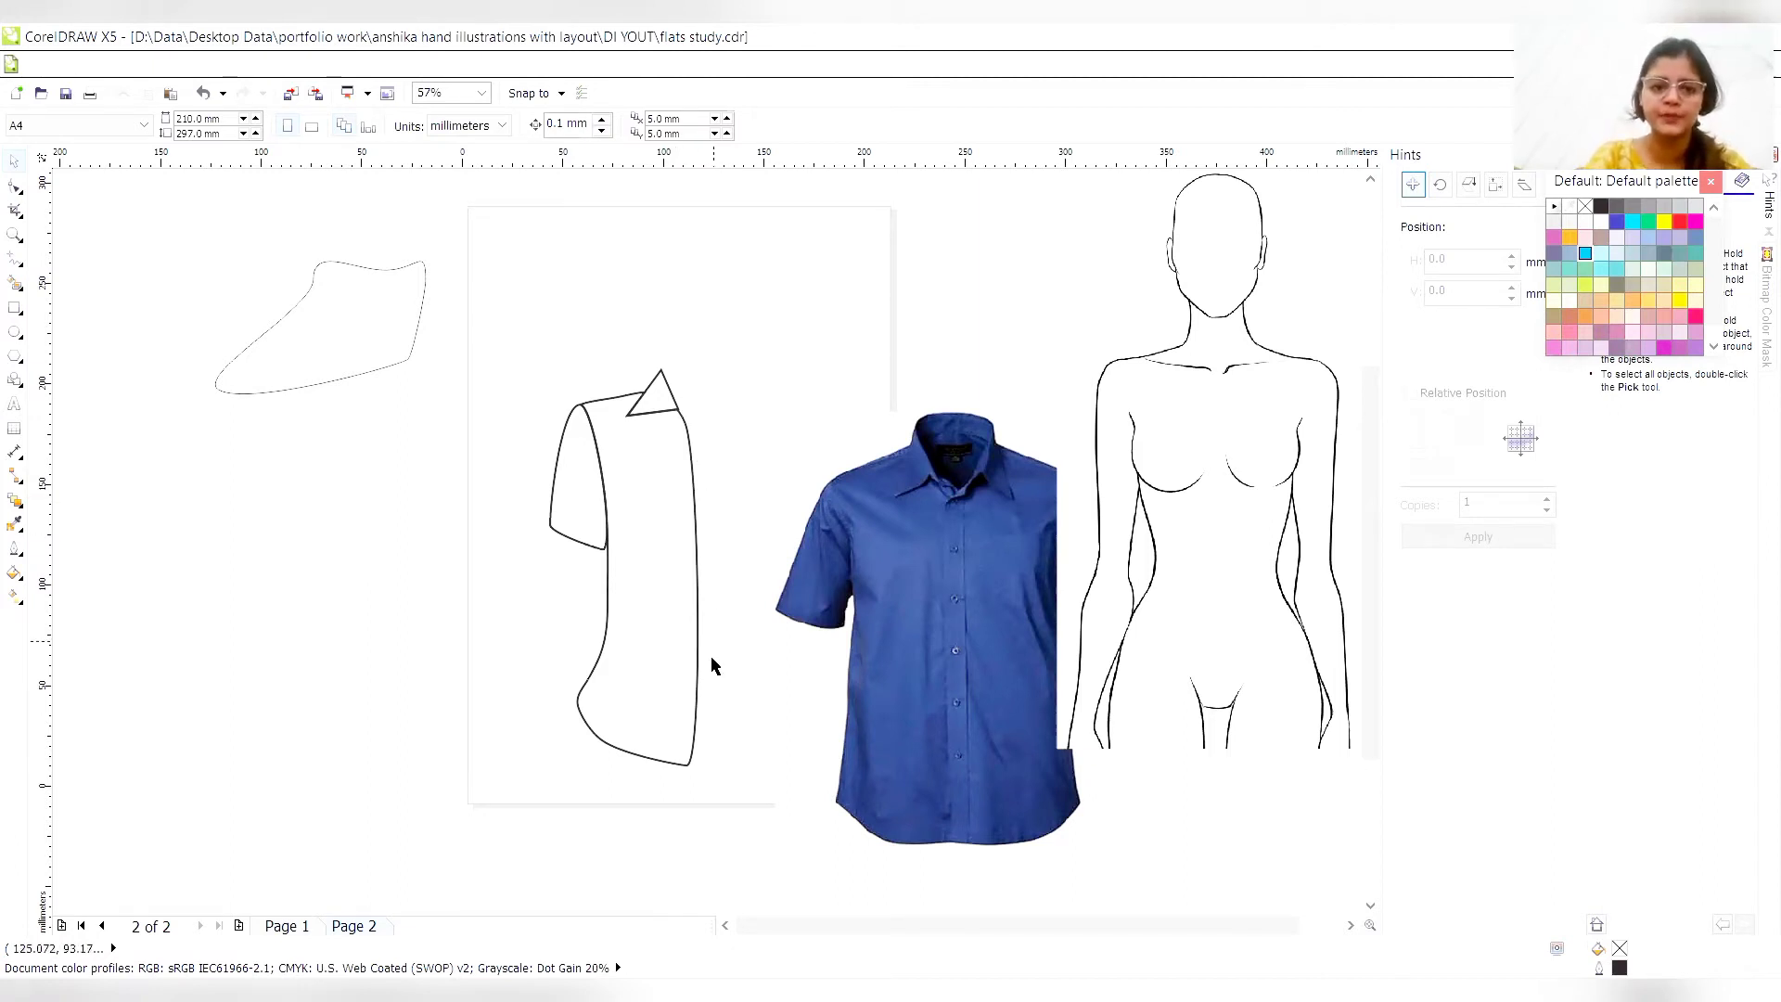
- Nudge the torso's lower centre-front corner node to the right to straighten the centre-front edge
{"action": "left_click", "coordinate": [15, 184]}
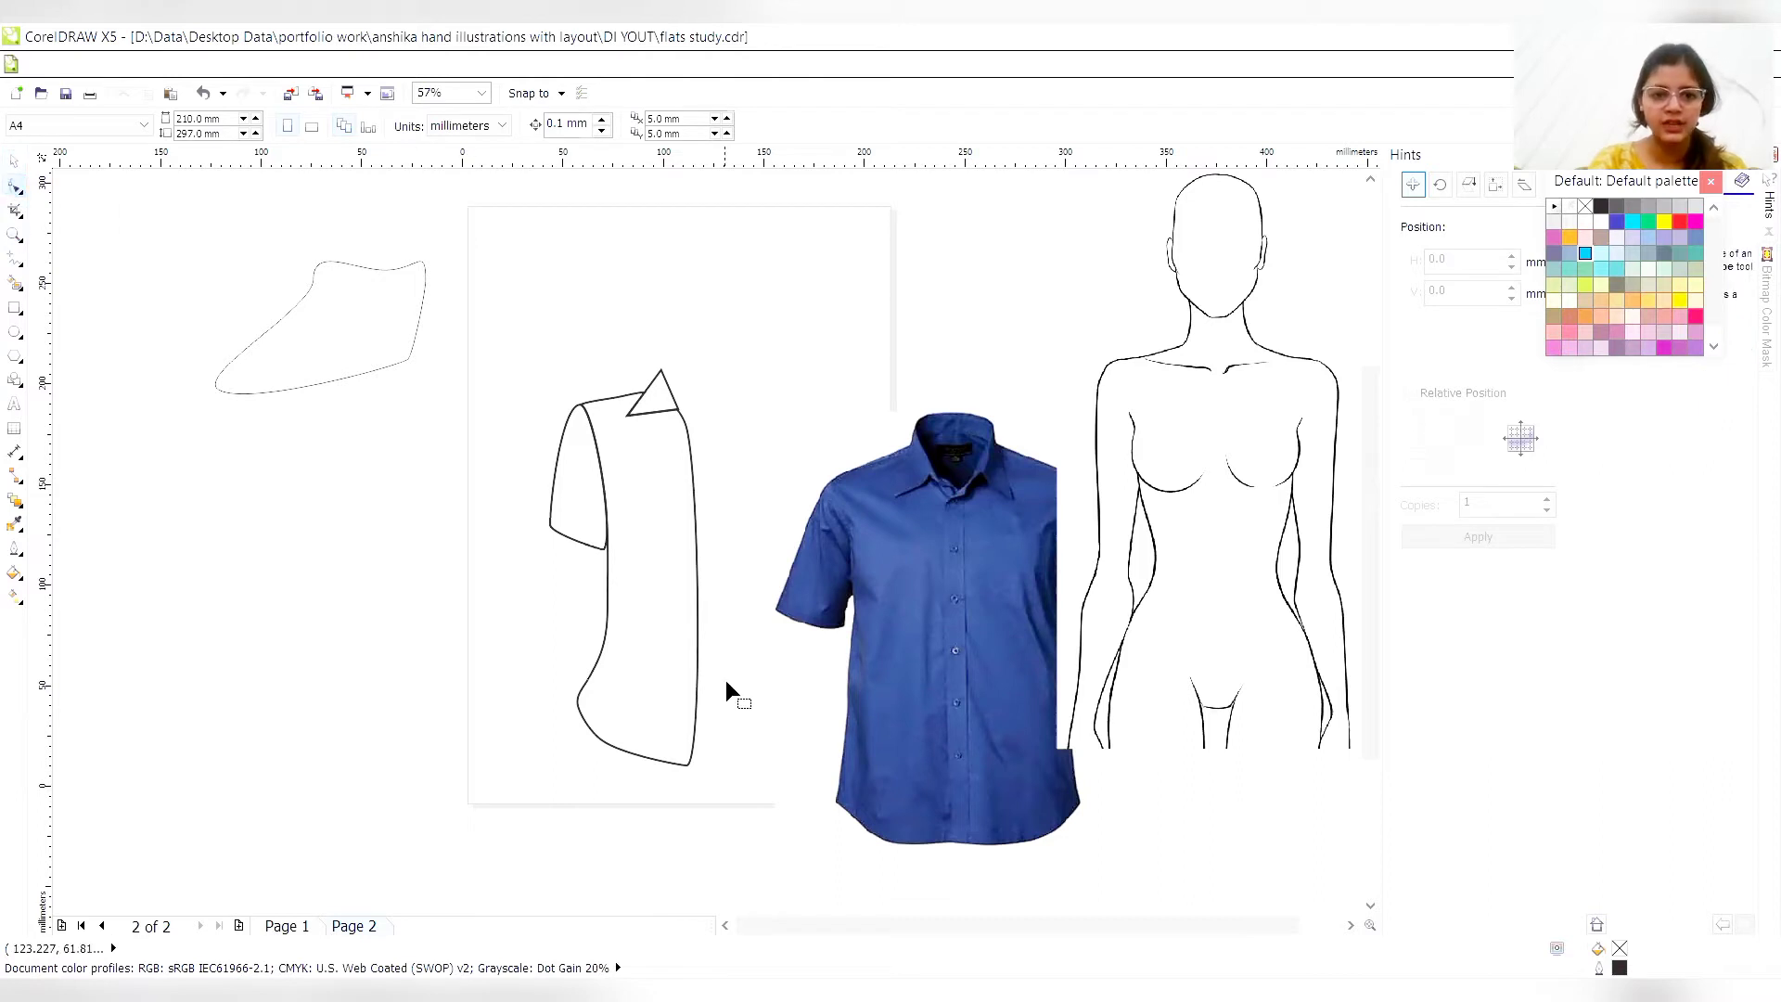
{"action": "left_click", "coordinate": [692, 746]}
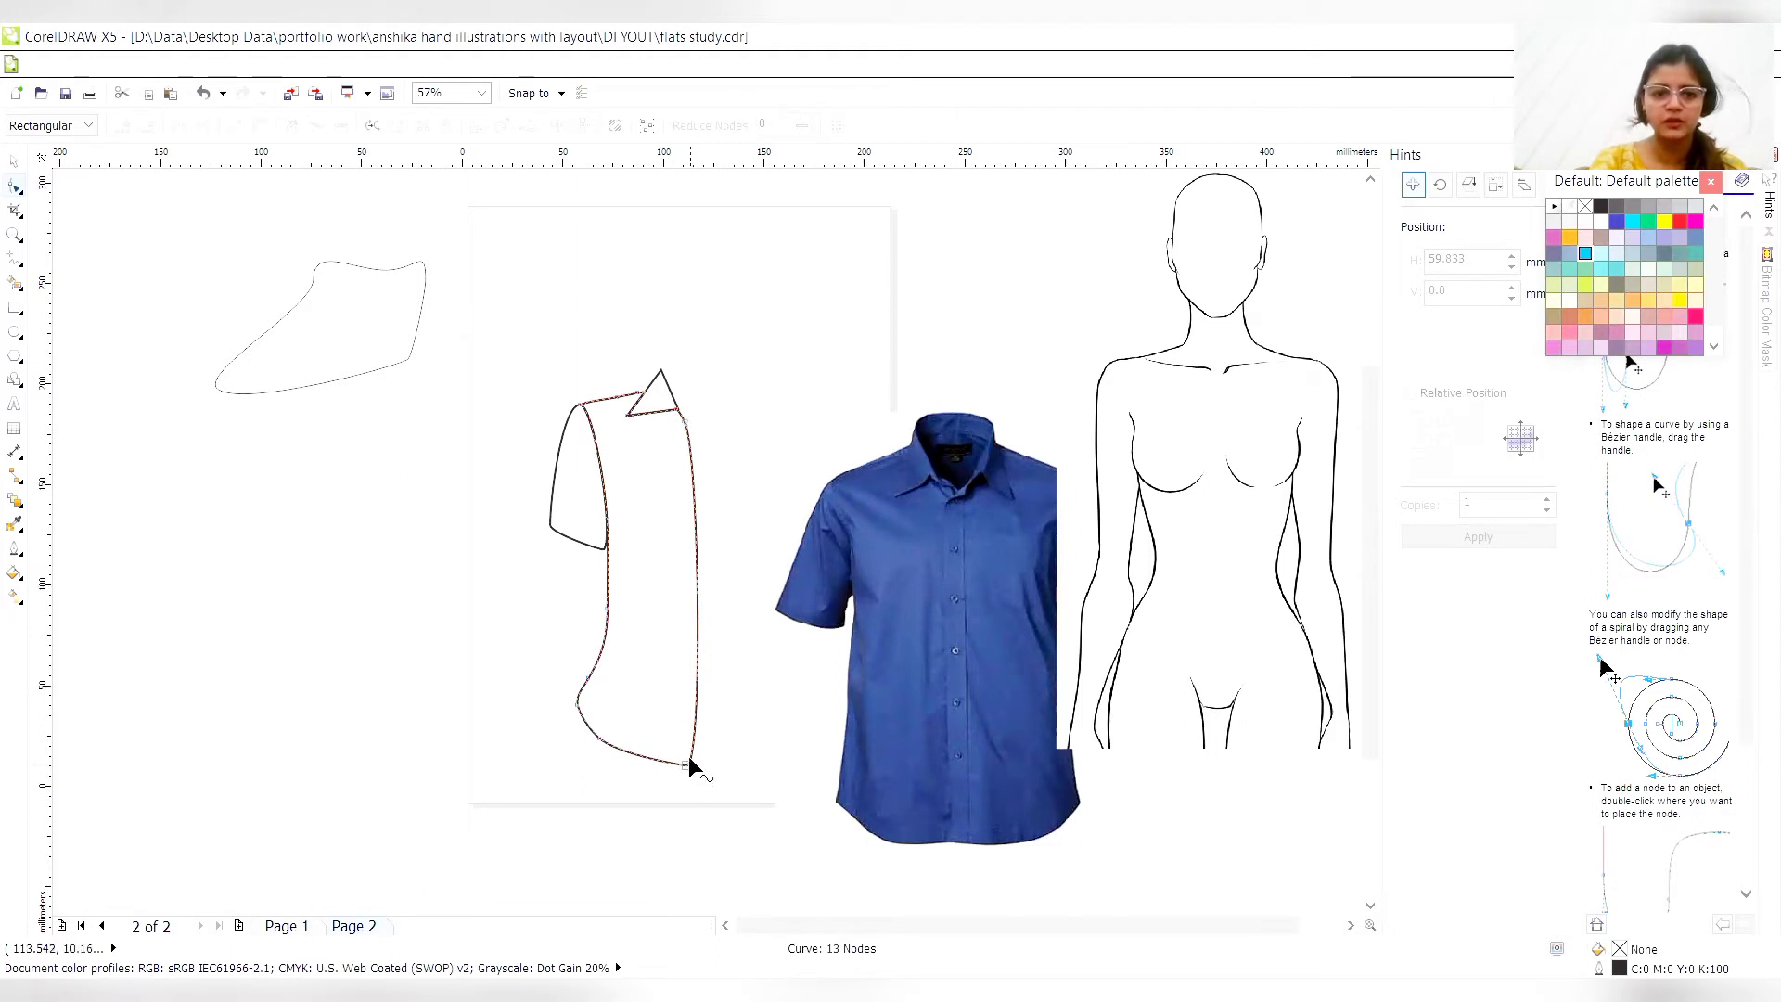
{"action": "double_click", "coordinate": [698, 626]}
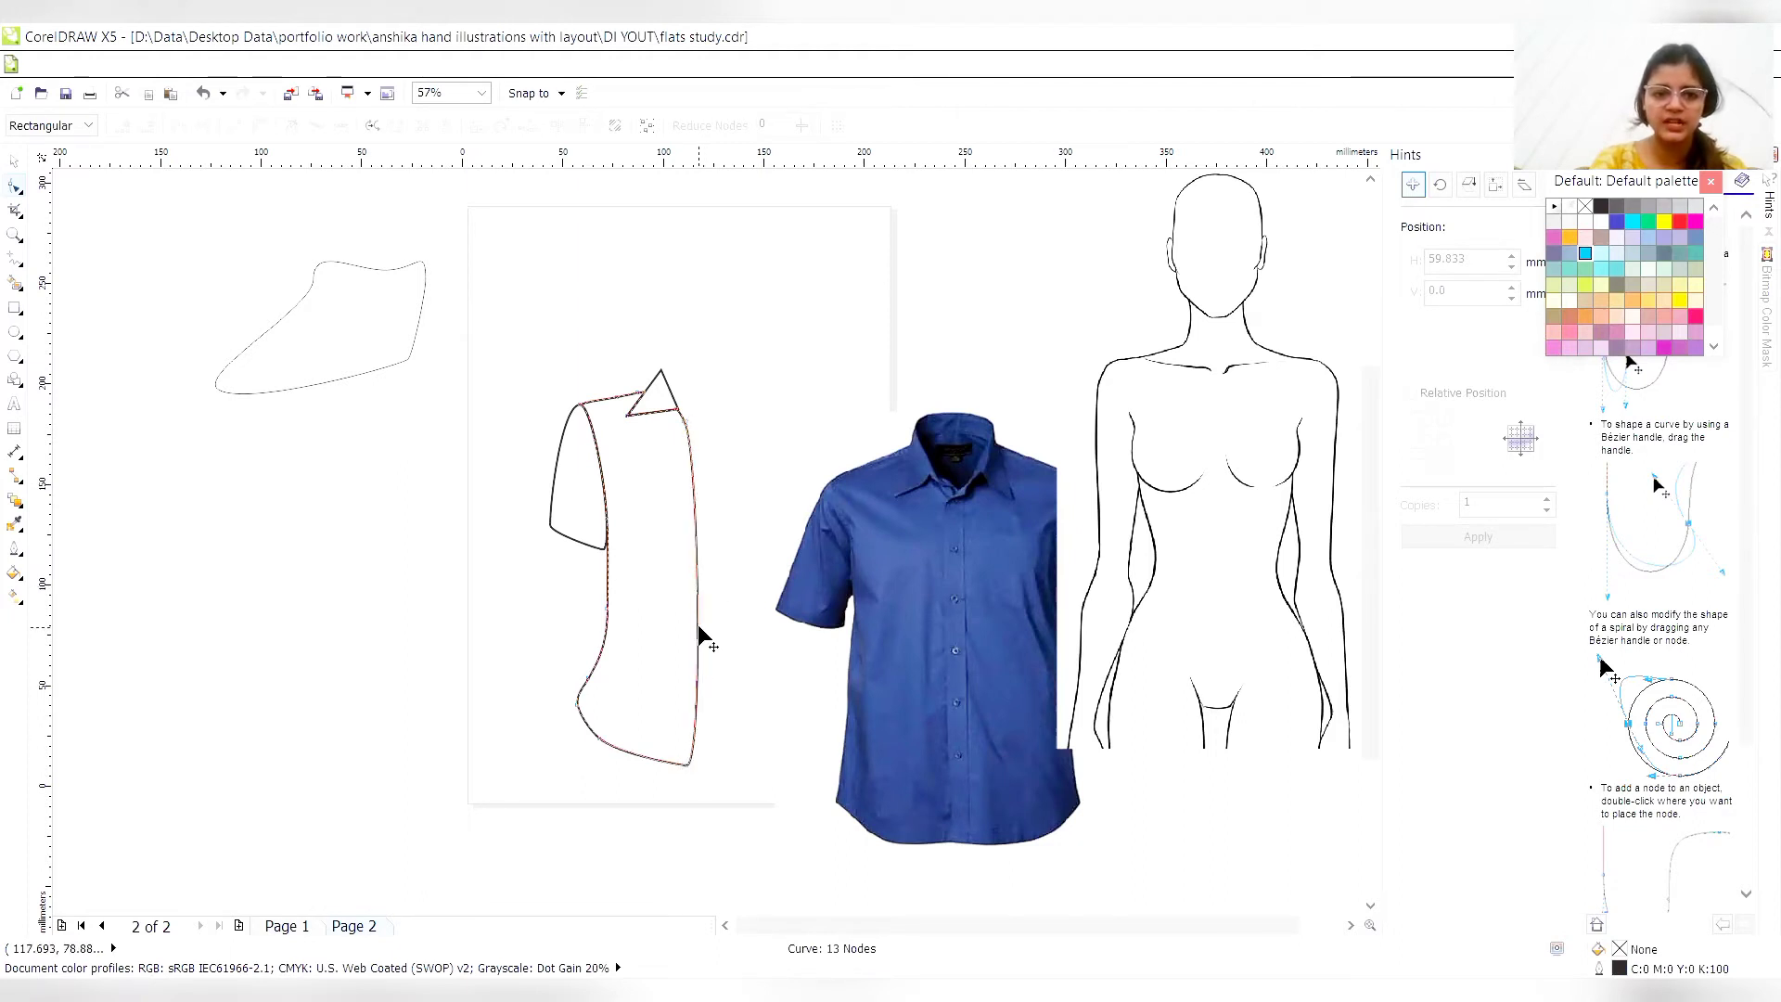
{"action": "left_click", "coordinate": [686, 762]}
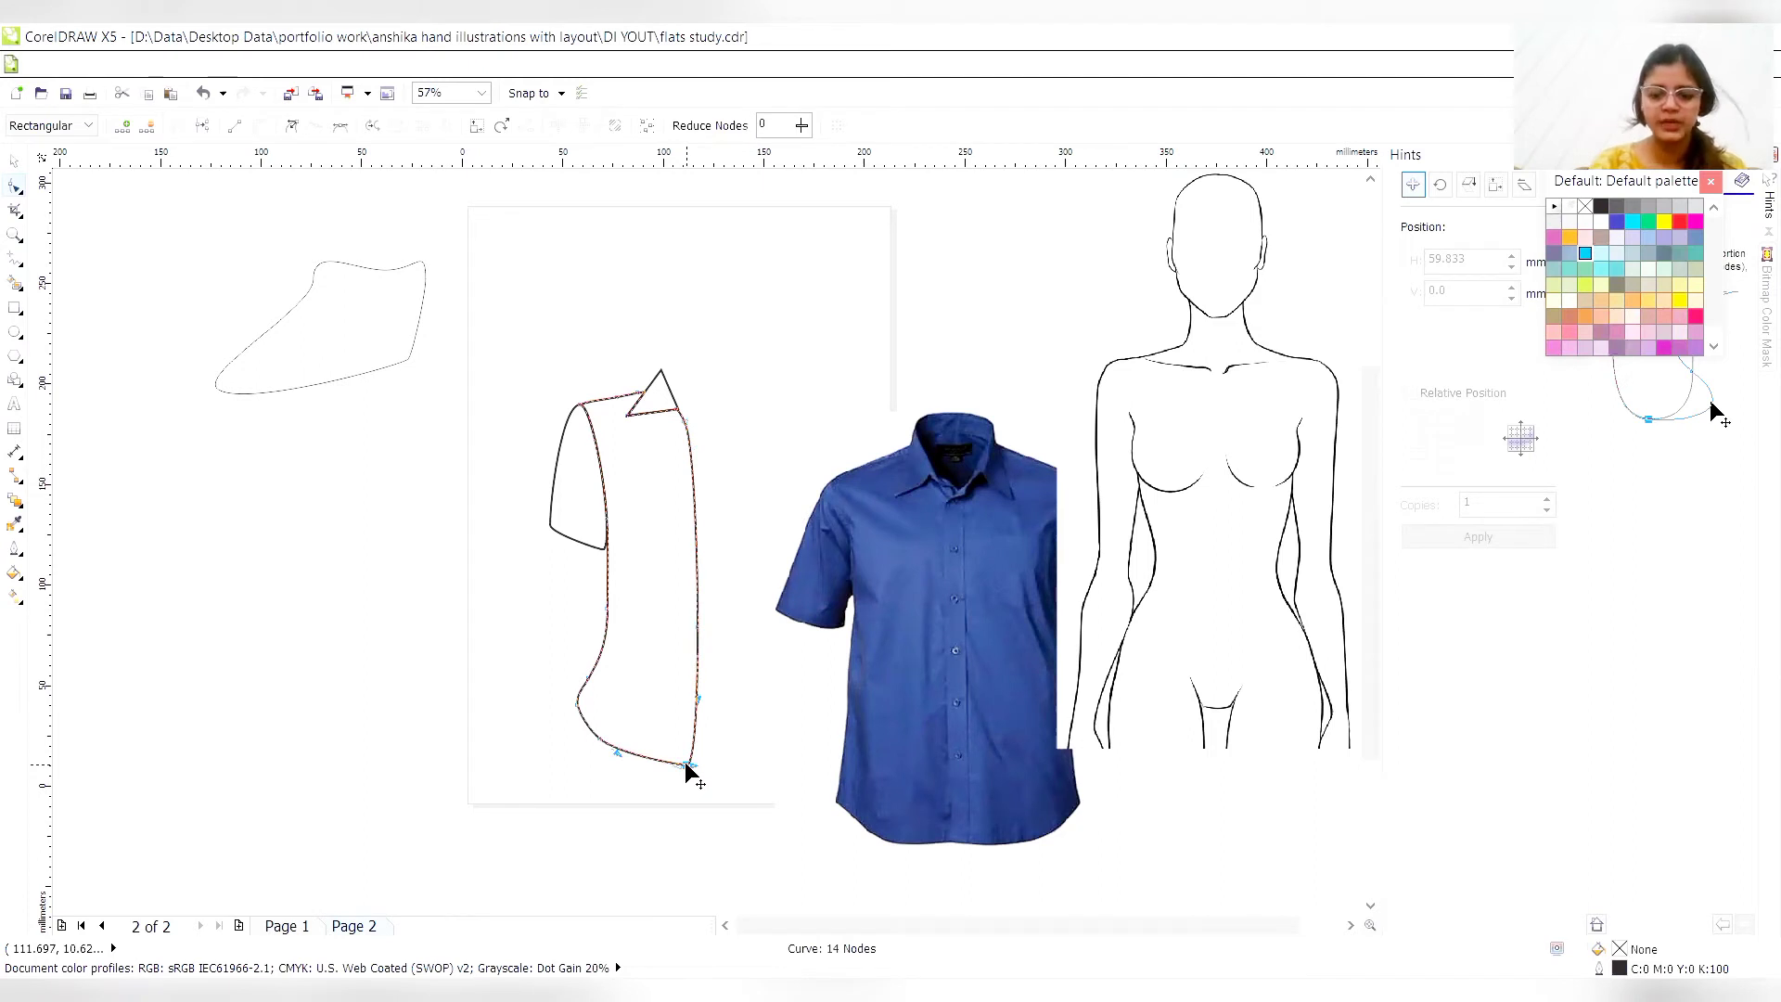
{"action": "key", "text": "Right"}
{"action": "key", "text": "Right"}
{"action": "key", "text": "Right"}
{"action": "key", "text": "Right"}
{"action": "key", "text": "Right"}
{"action": "key", "text": "Right"}
{"action": "key", "text": "Right"}
{"action": "key", "text": "Right"}
{"action": "key", "text": "Right"}
{"action": "key", "text": "Right"}
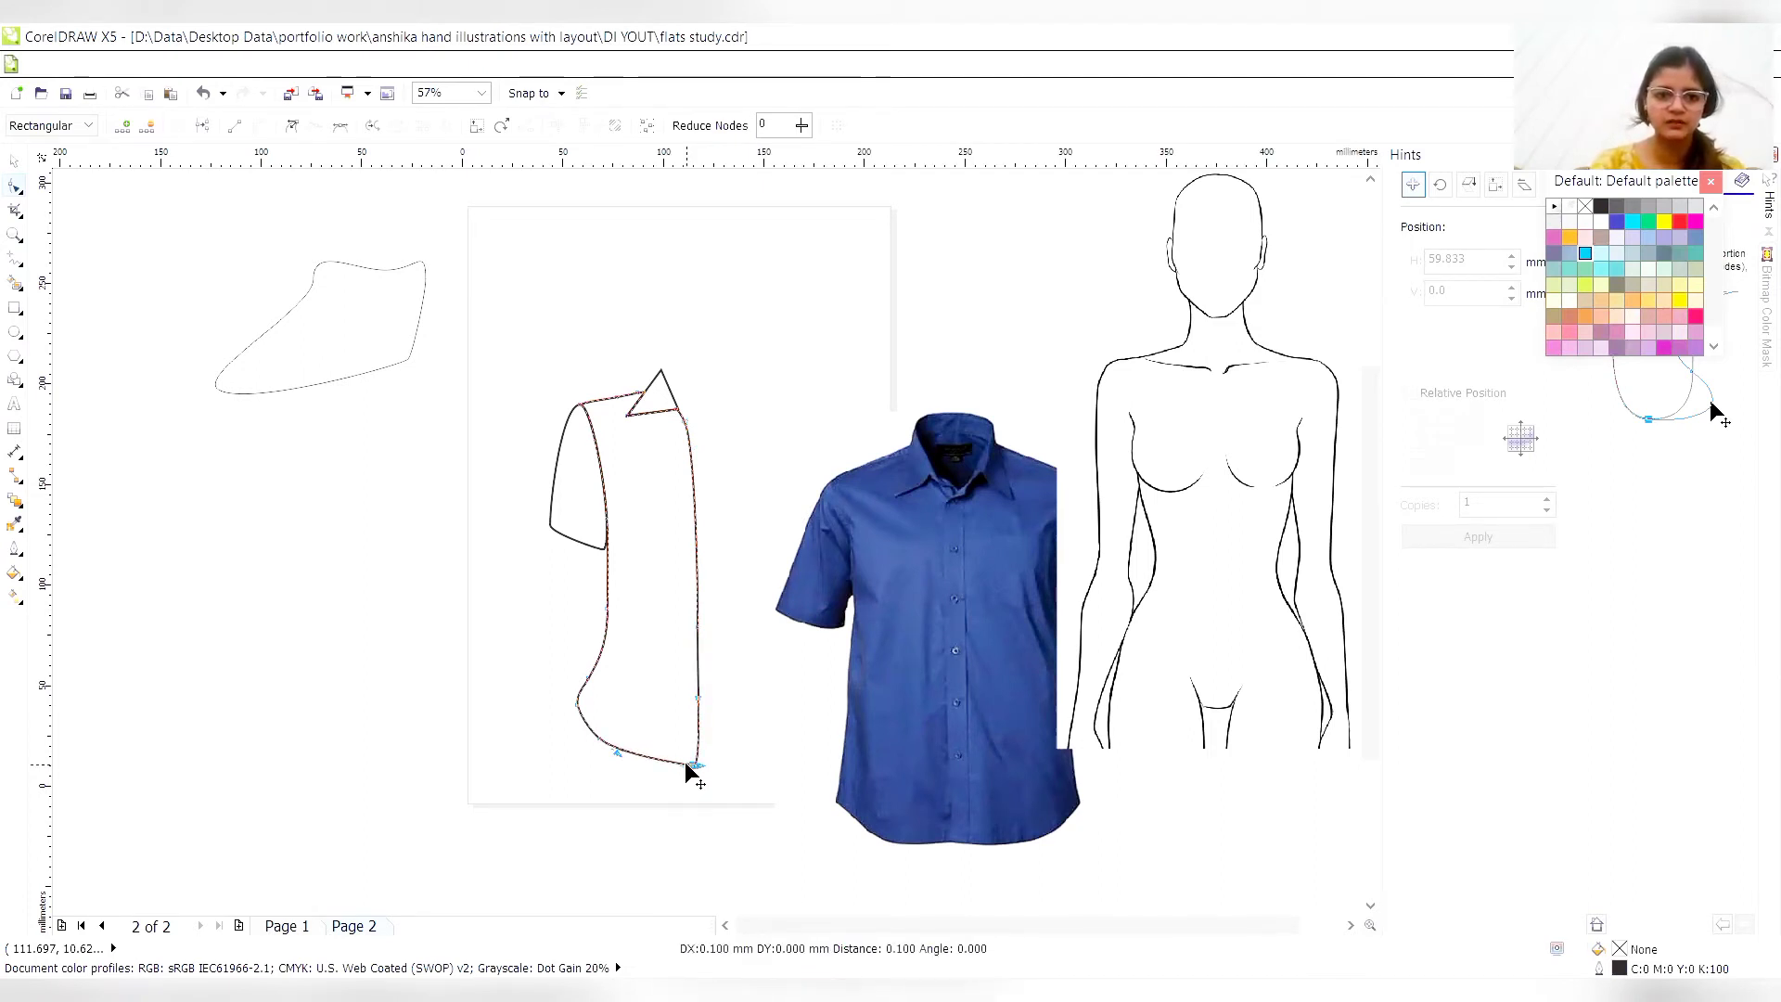
- Smooth the torso outline by deleting the extra nodes along its centre-front edge and hem curve
{"action": "left_click", "coordinate": [698, 695]}
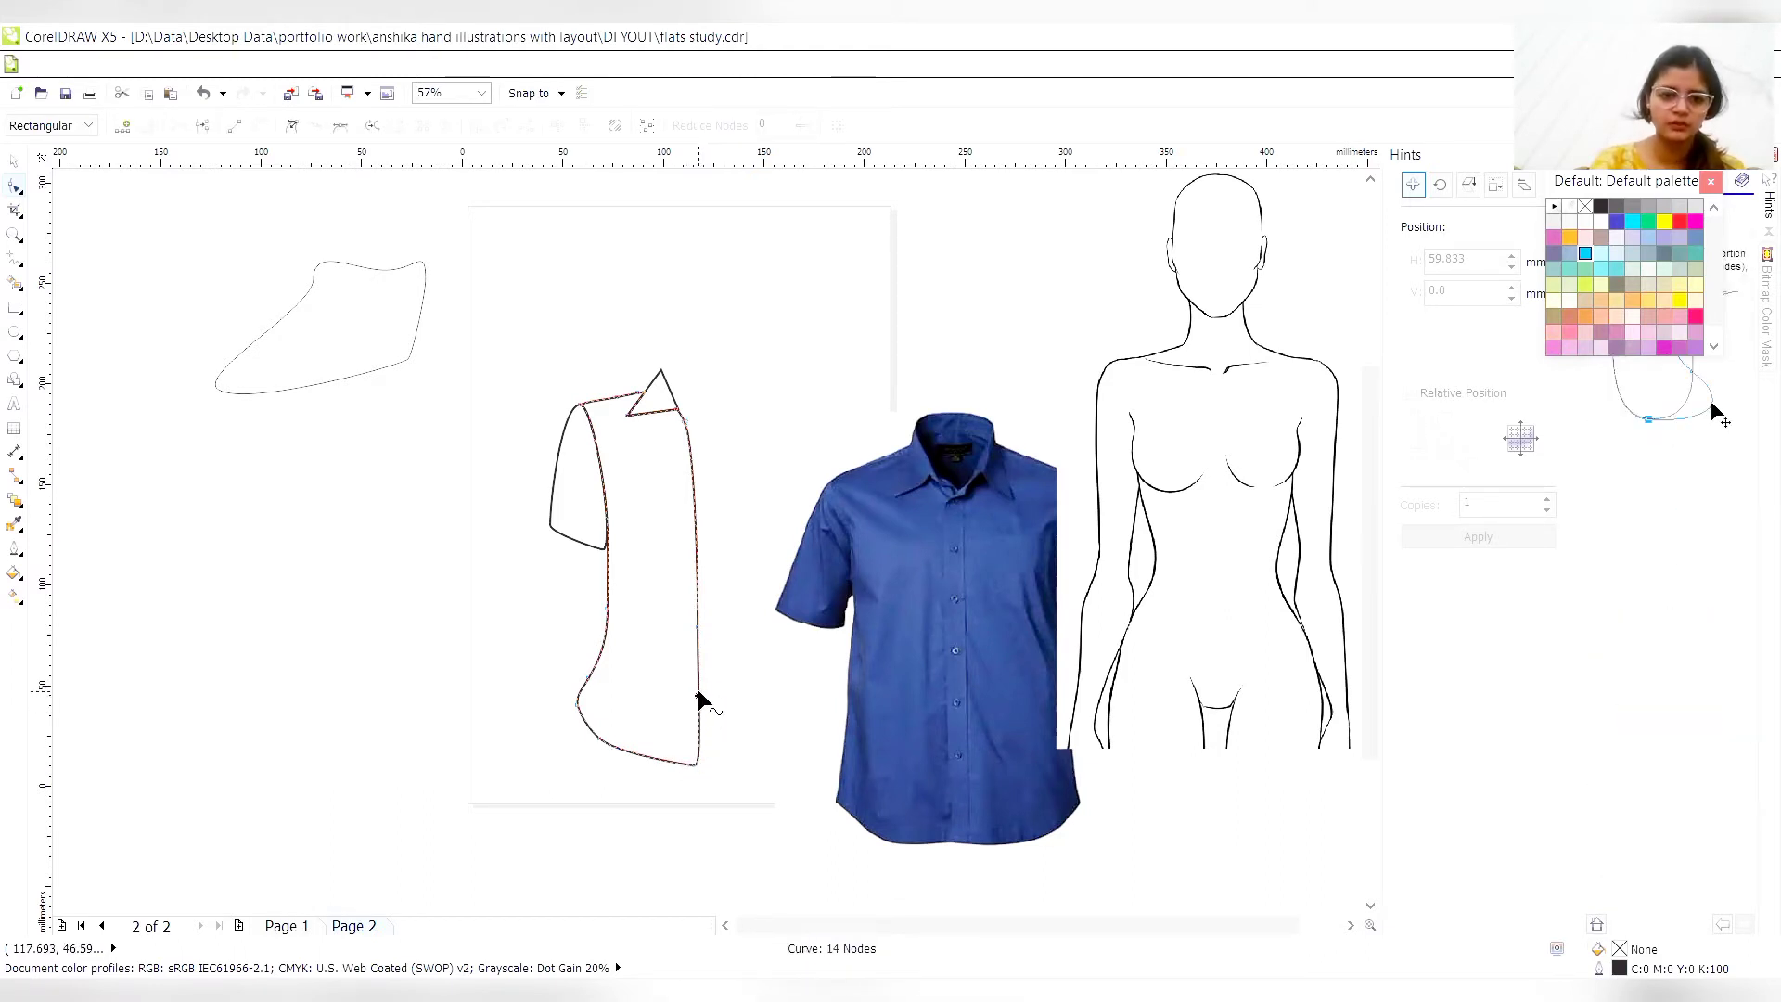
{"action": "double_click", "coordinate": [698, 699]}
{"action": "double_click", "coordinate": [698, 698]}
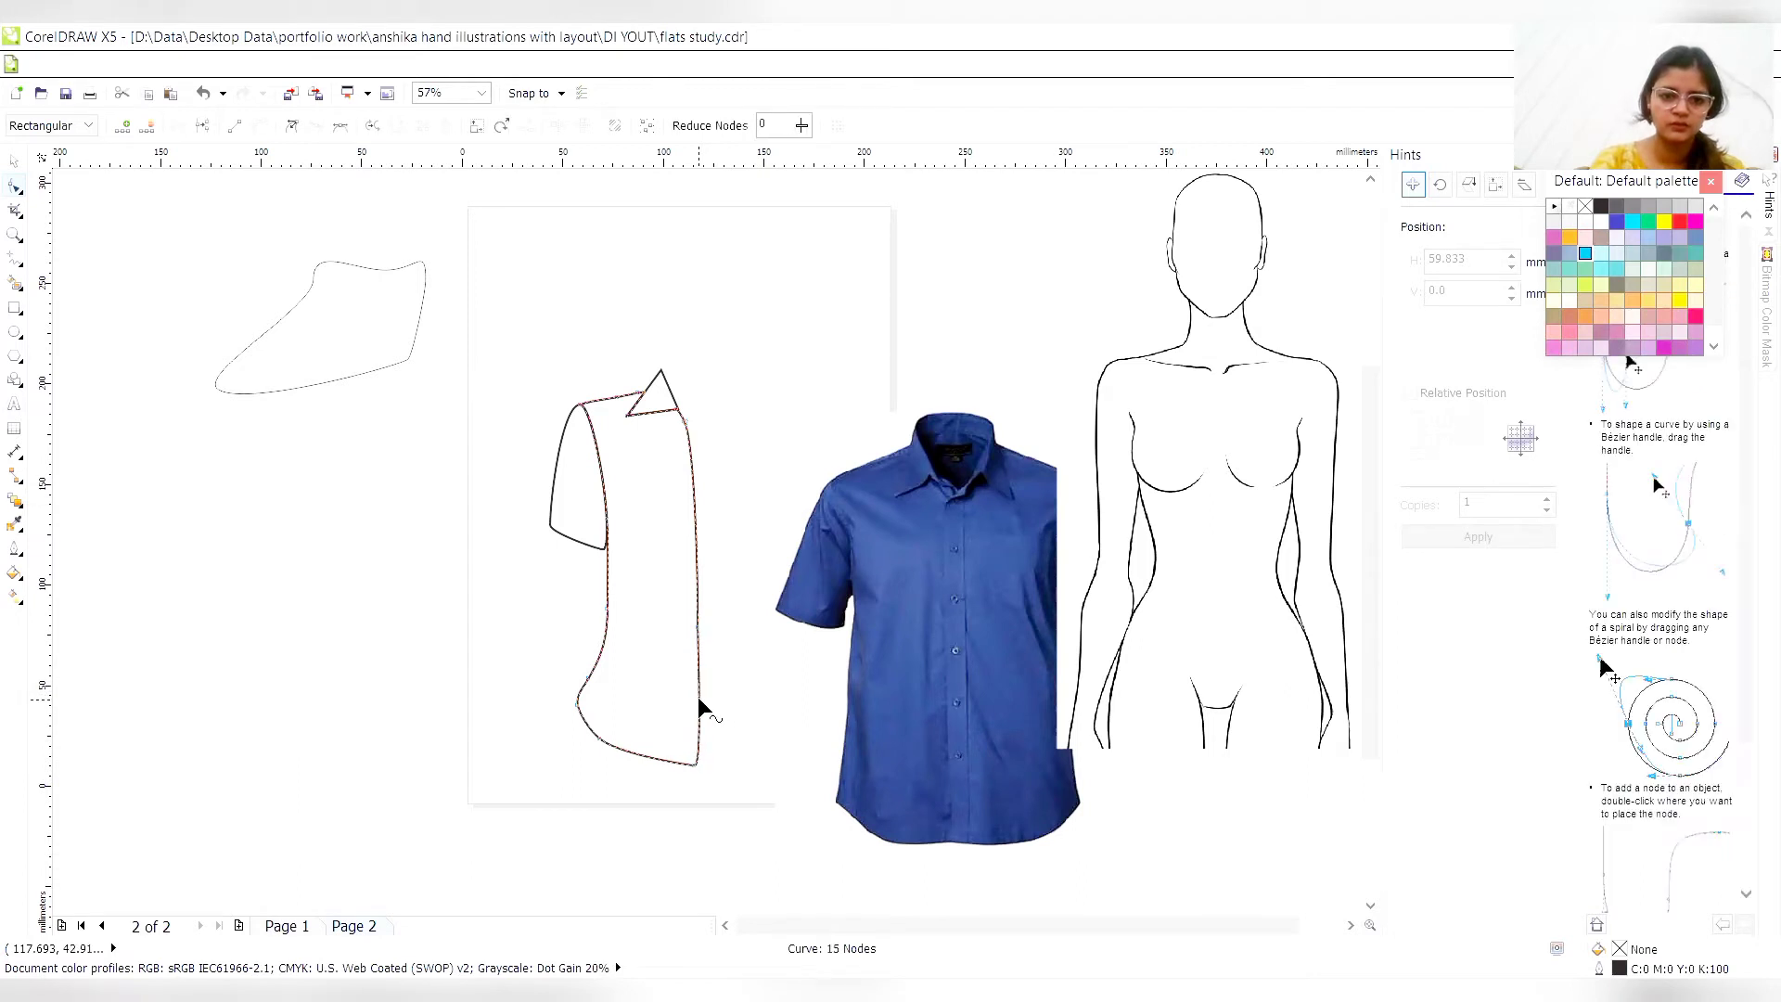
{"action": "double_click", "coordinate": [695, 624]}
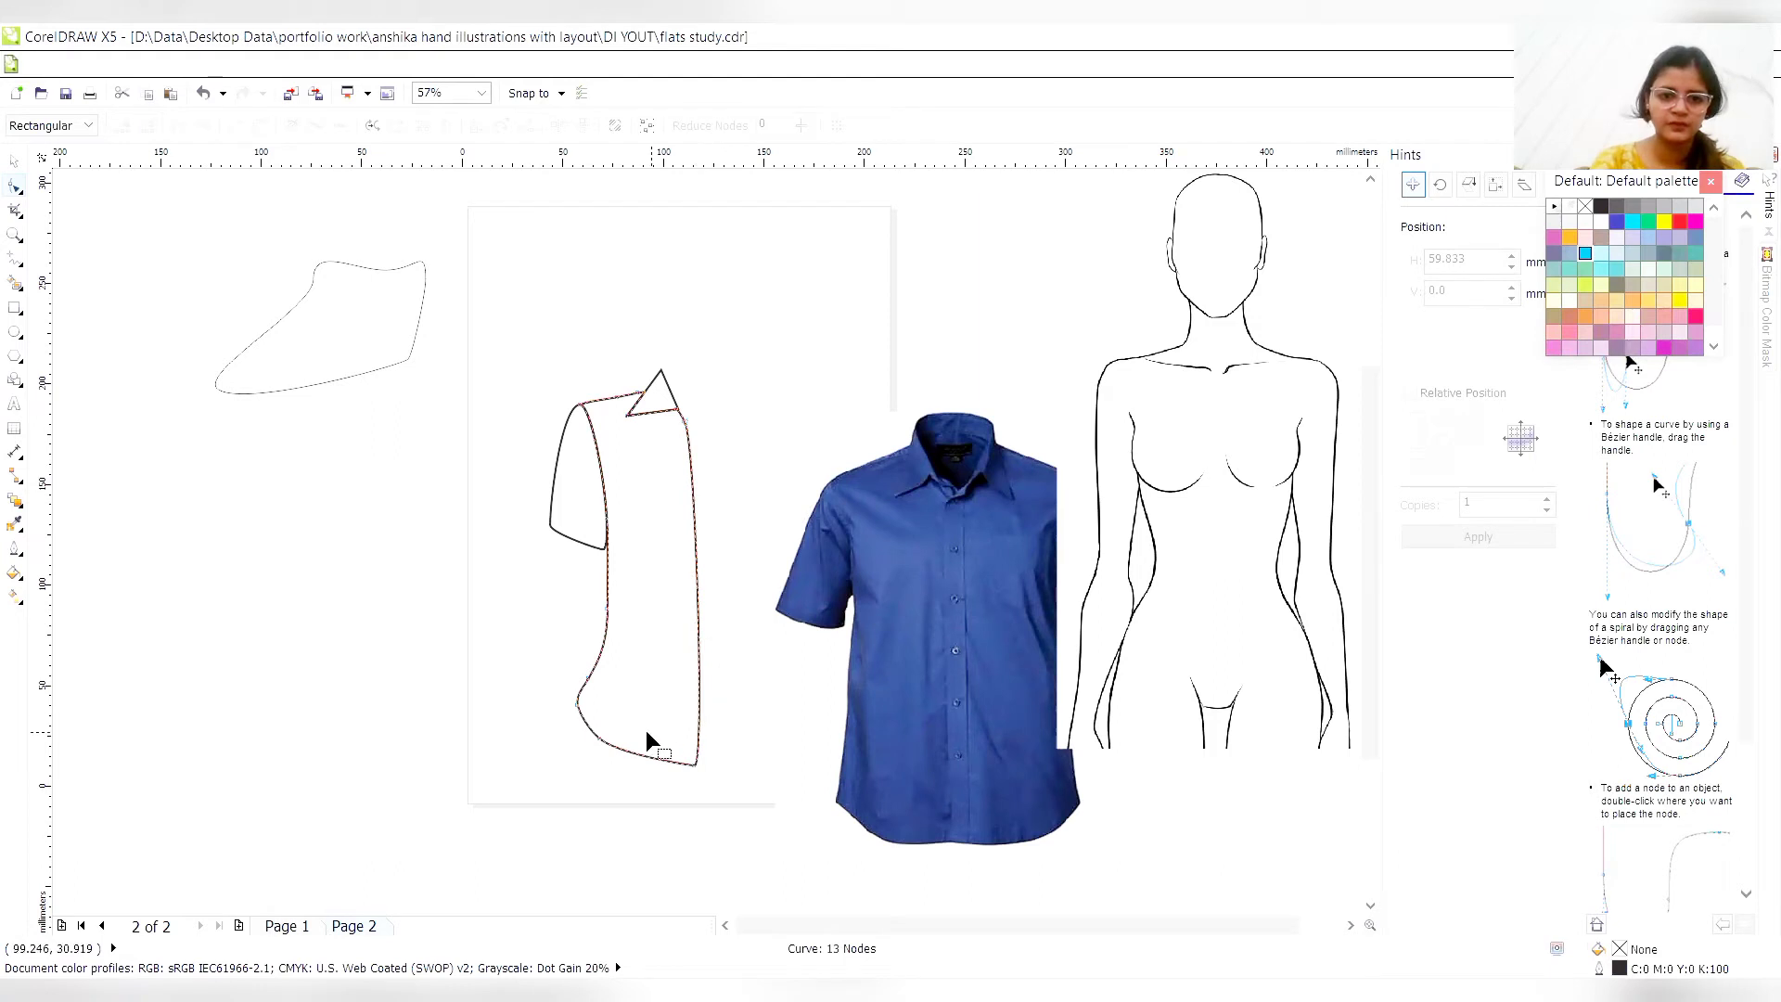
{"action": "double_click", "coordinate": [601, 740]}
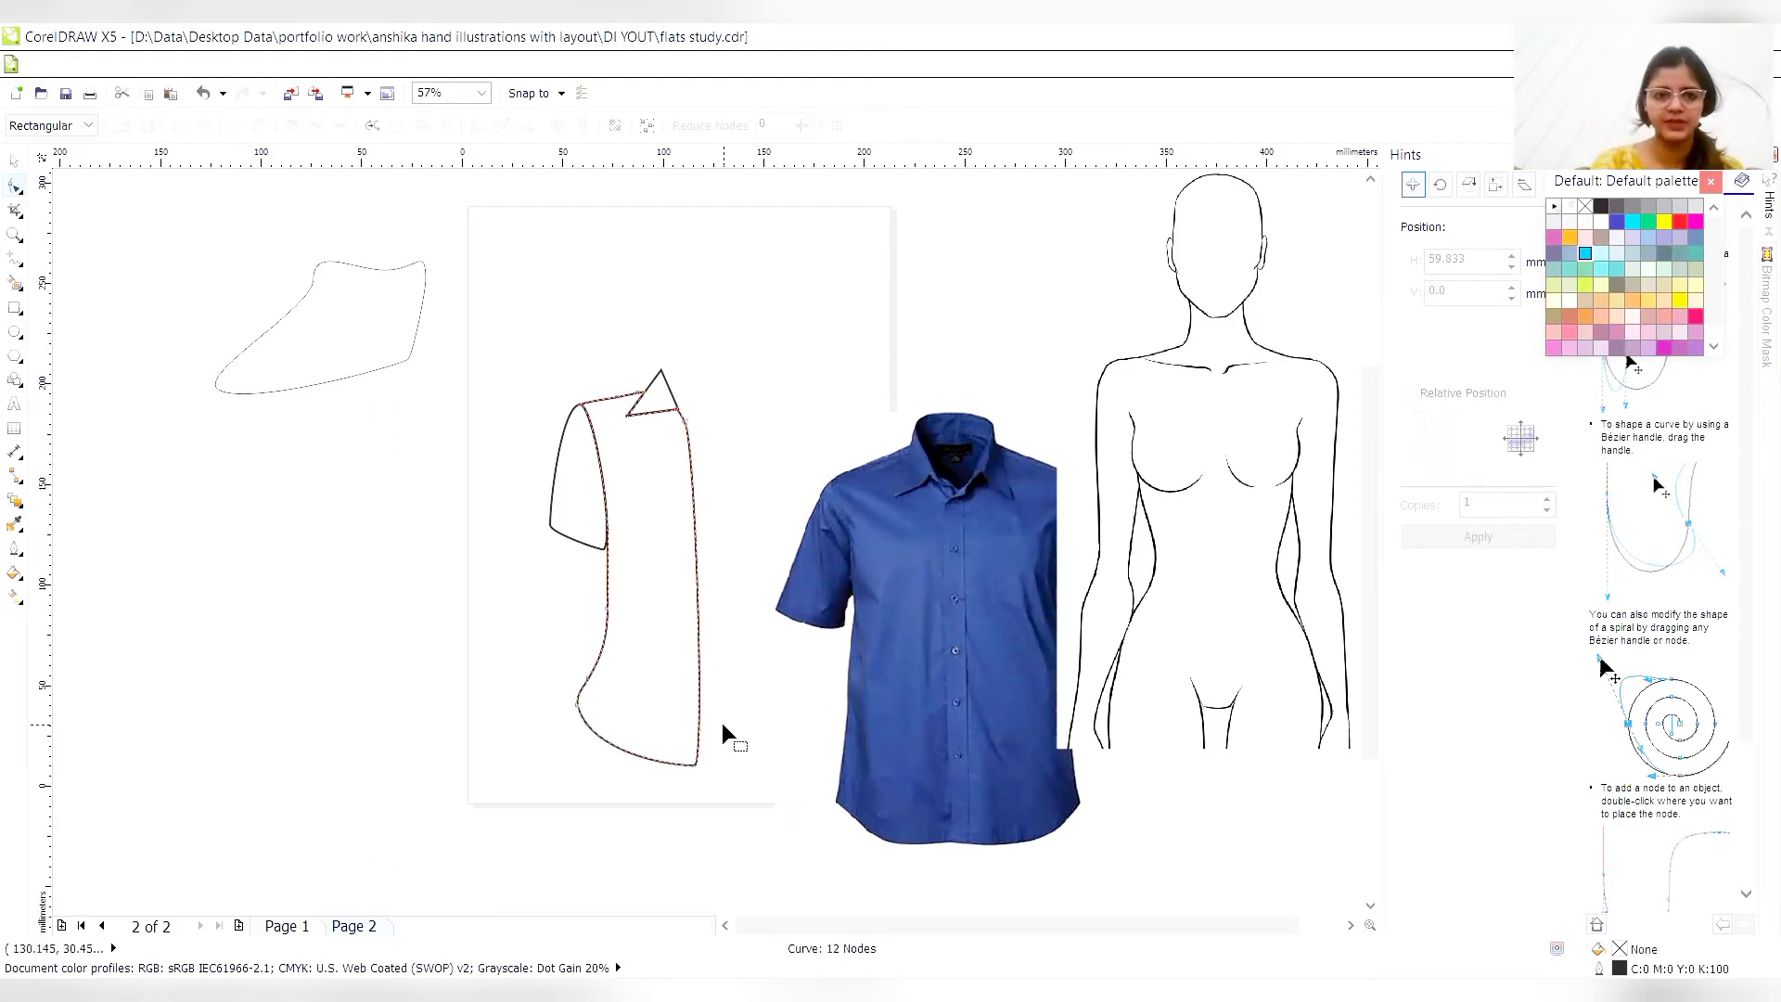
{"action": "left_click", "coordinate": [688, 446]}
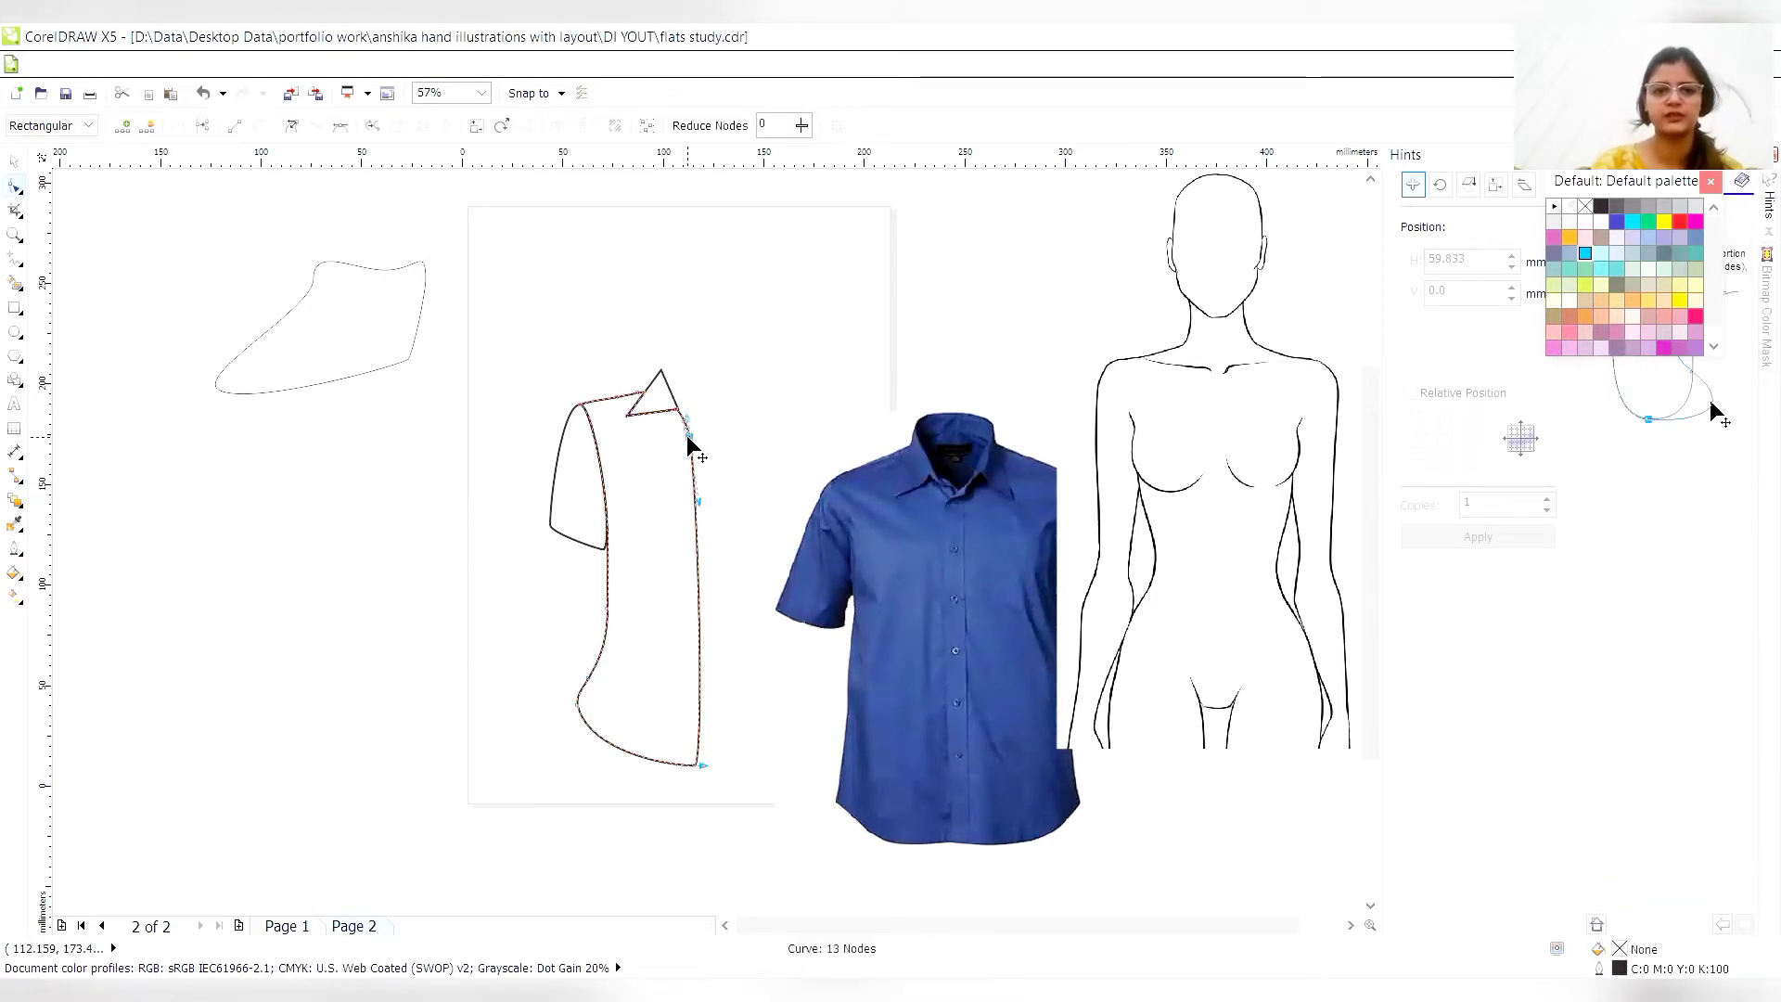
- Group the collar, sleeve and torso, place one copy directly to the right and mirror it horizontally
{"action": "left_click", "coordinate": [8, 168]}
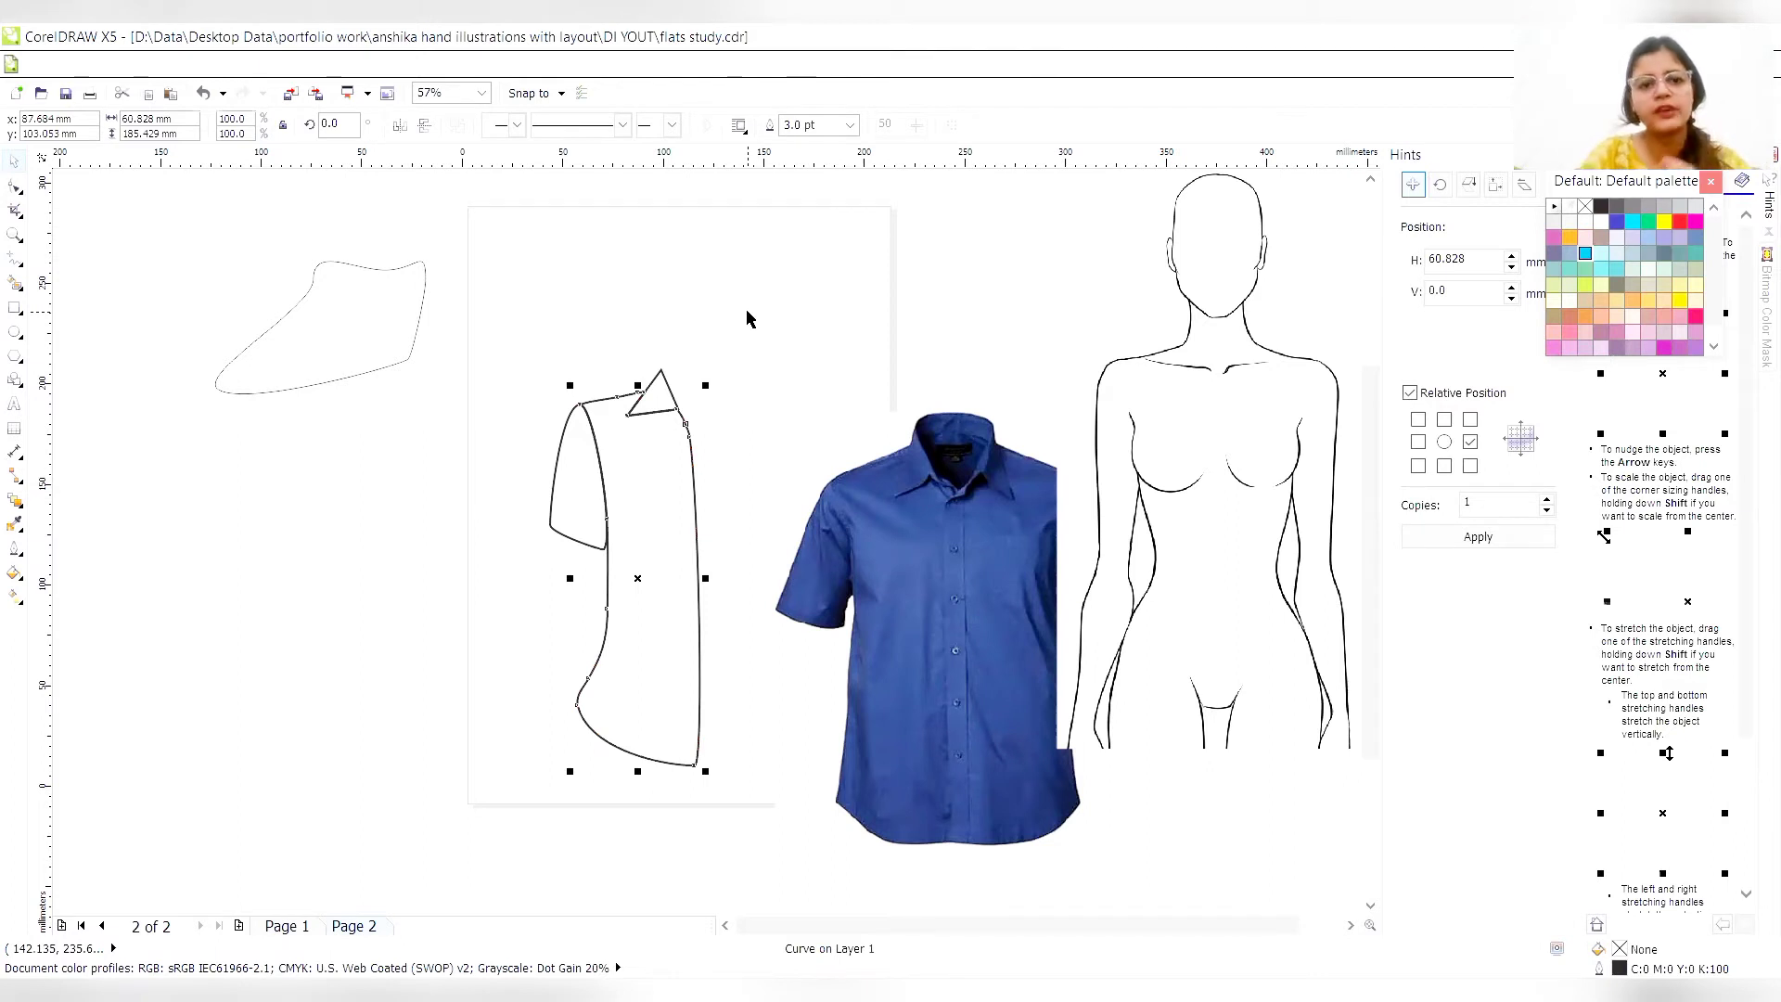
{"action": "left_click_drag", "start_coordinate": [472, 312], "coordinate": [791, 830]}
{"action": "key", "text": "ctrl+g"}
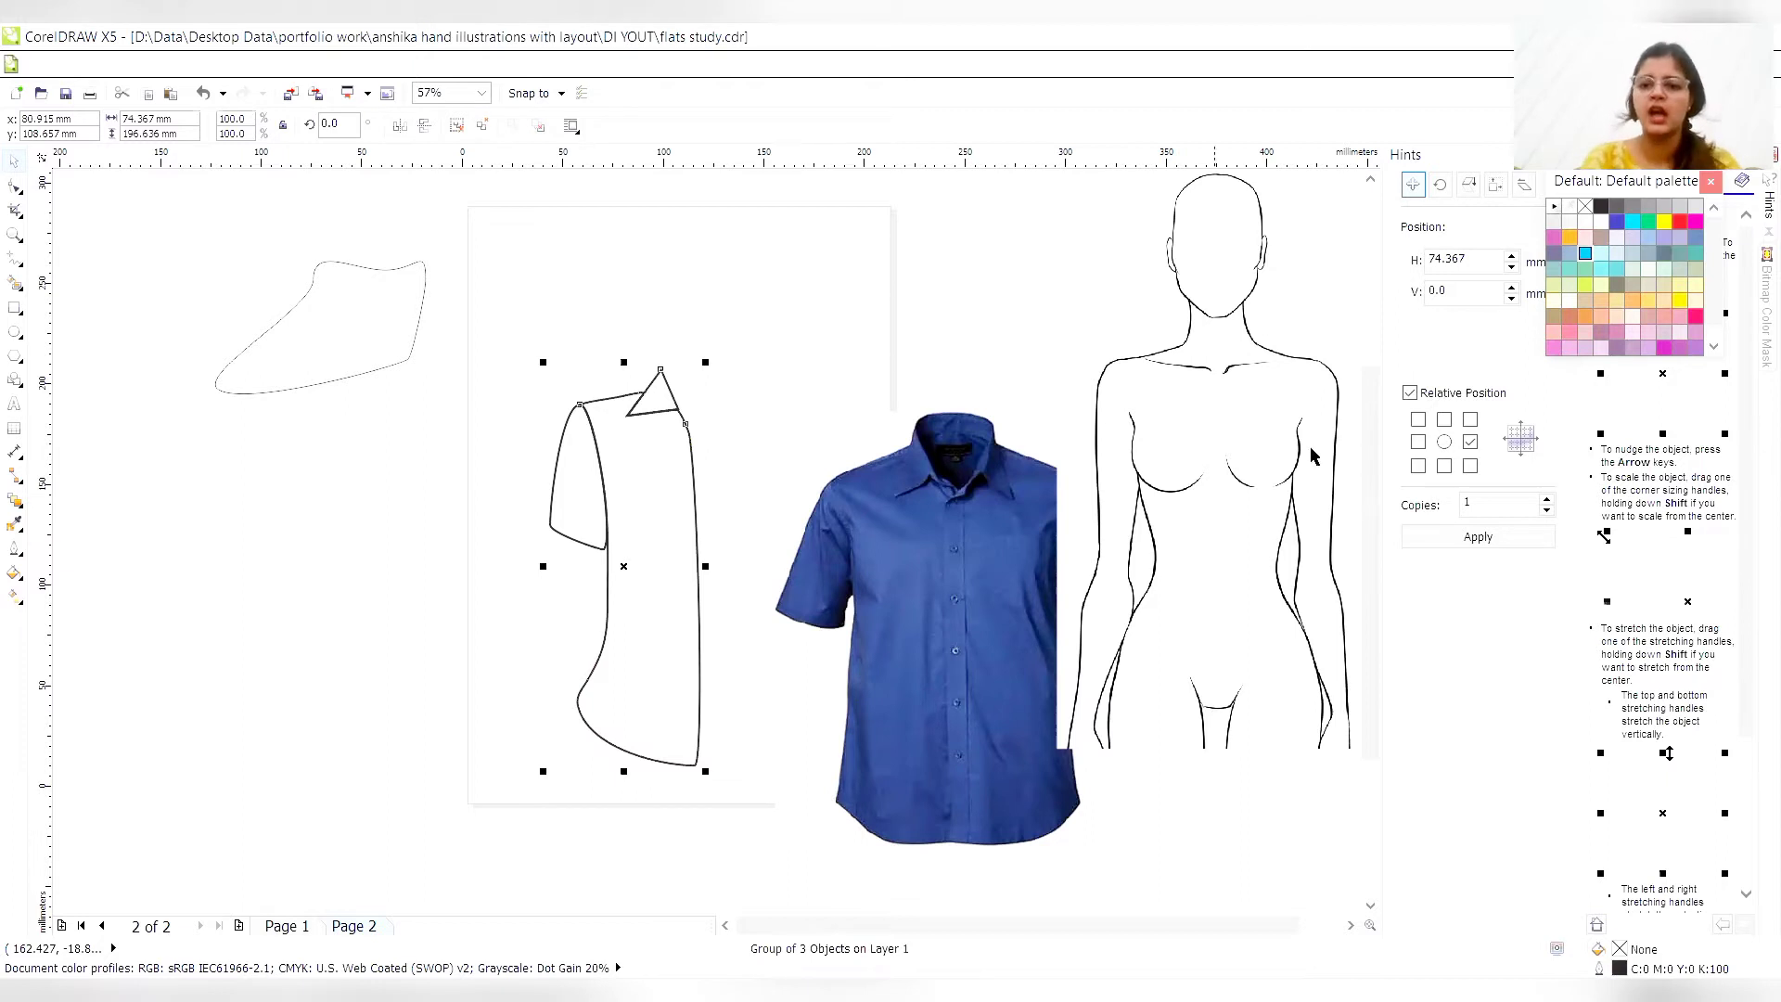
{"action": "left_click", "coordinate": [1426, 536]}
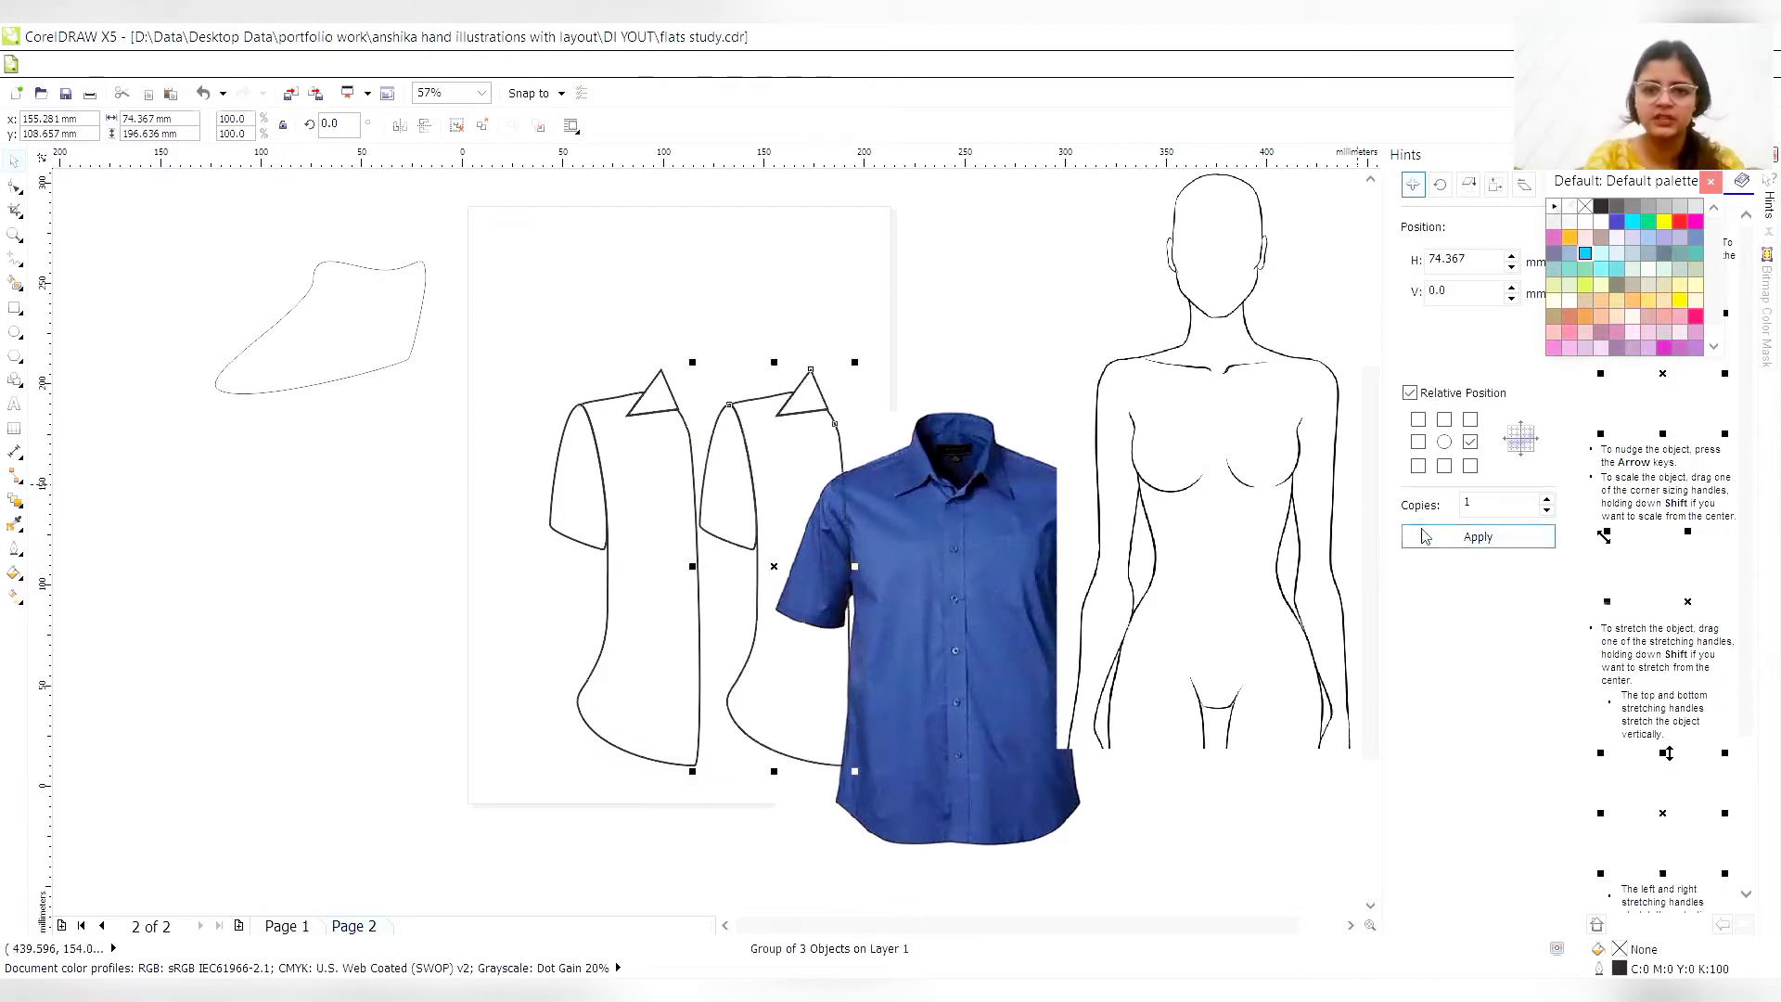
{"action": "left_click", "coordinate": [402, 125]}
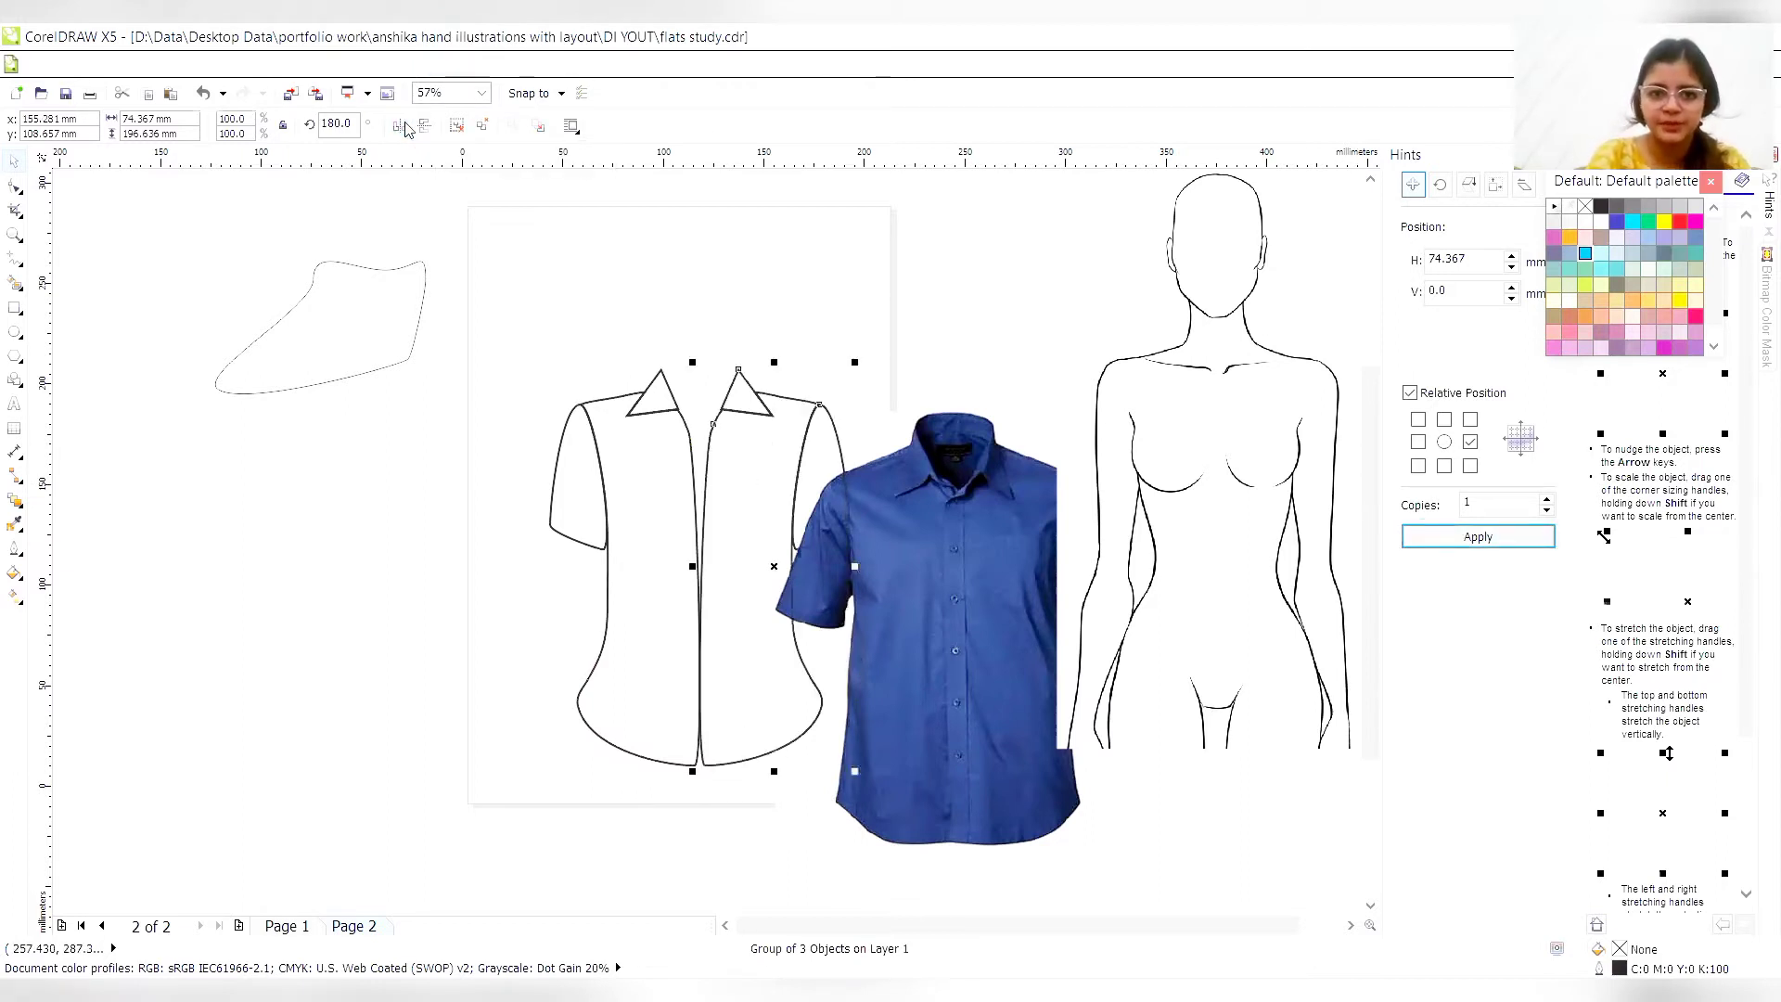
- Move the shirt photo off the page and nudge the mirrored half about 4 mm left so the hem corners meet at centre front
{"action": "left_click", "coordinate": [913, 602]}
{"action": "left_click_drag", "start_coordinate": [912, 602], "coordinate": [1083, 624]}
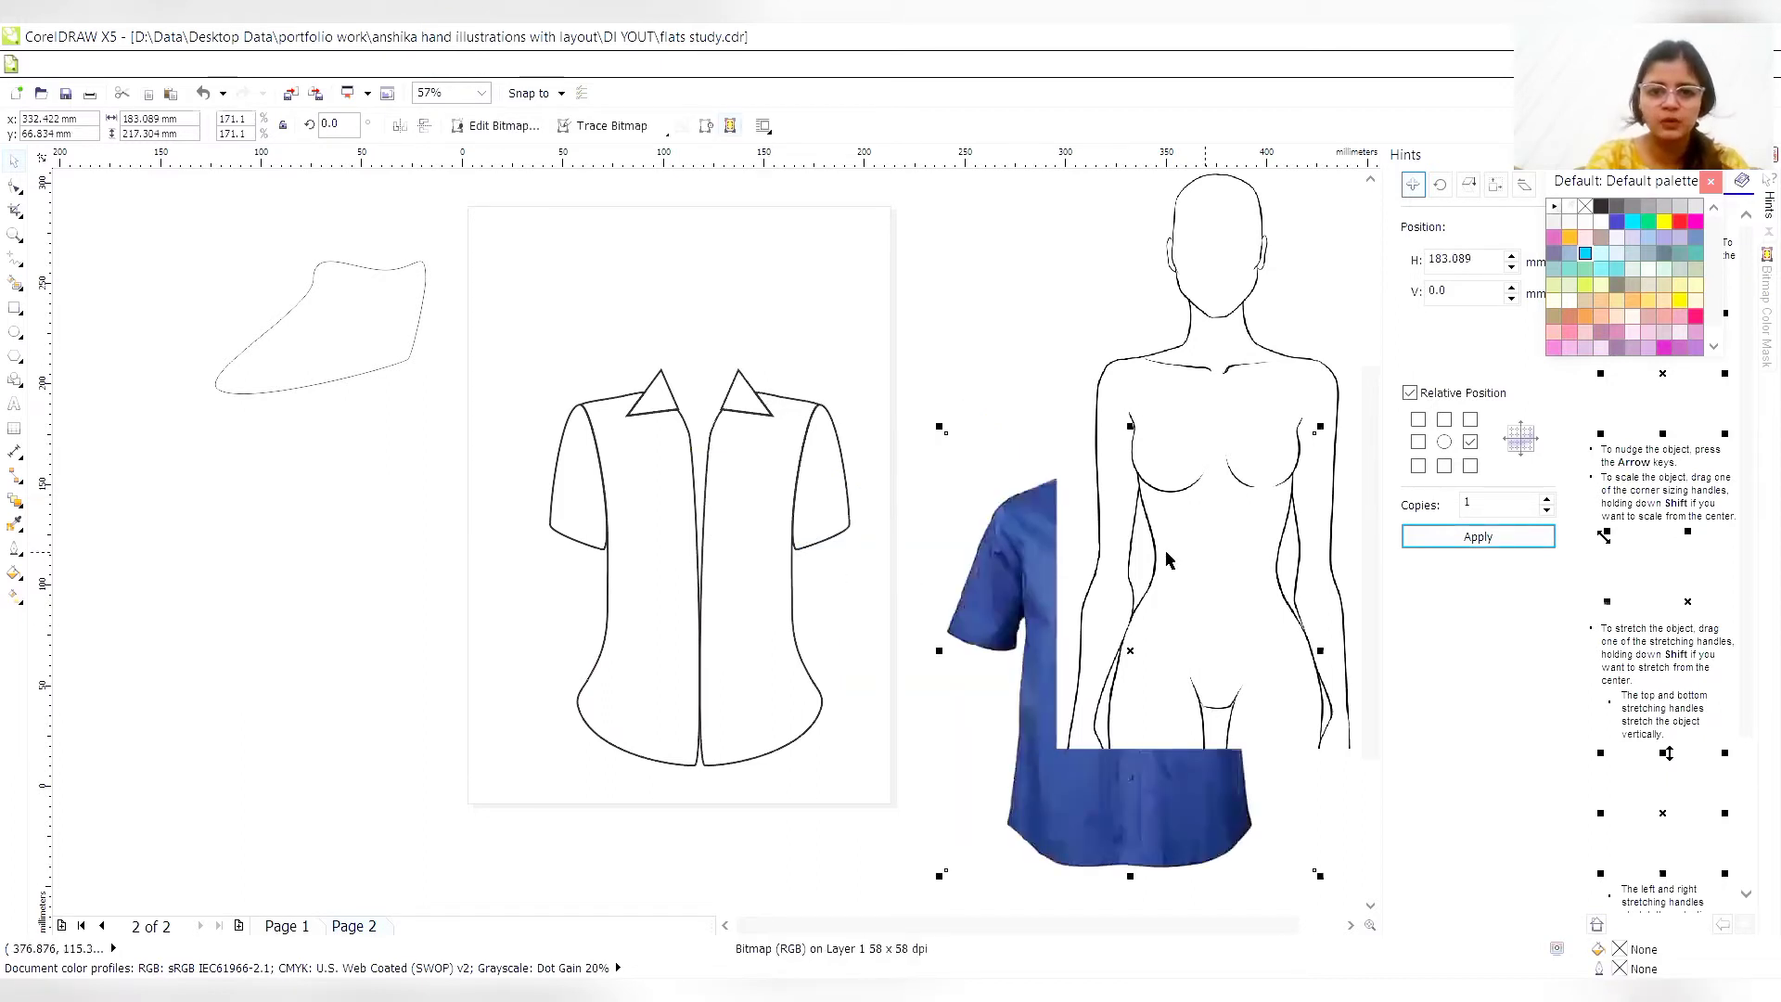
{"action": "left_click", "coordinate": [756, 601]}
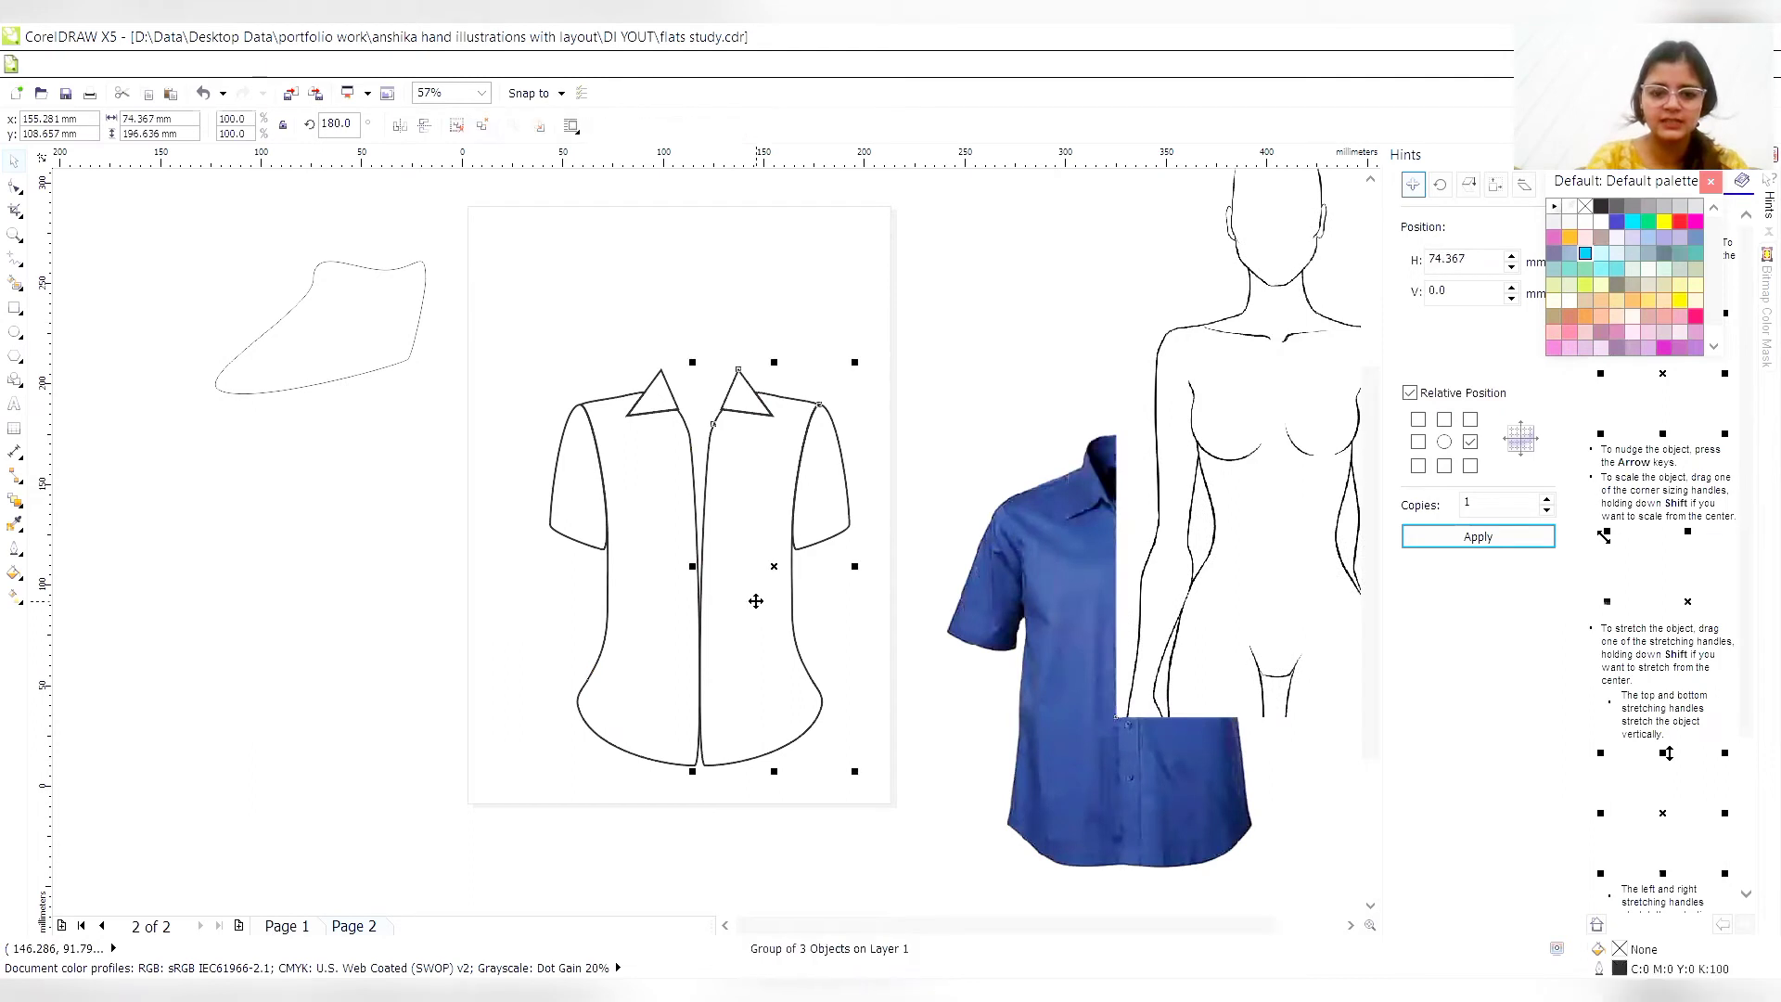
{"action": "key", "text": "Left"}
{"action": "key", "text": "Left"}
{"action": "key", "text": "Left"}
{"action": "key", "text": "Left"}
{"action": "key", "text": "Left"}
{"action": "key", "text": "Left"}
{"action": "key", "text": "Left"}
{"action": "key", "text": "Left"}
{"action": "key", "text": "Left"}
{"action": "key", "text": "Left"}
{"action": "key", "text": "Left"}
{"action": "key", "text": "Left"}
{"action": "key", "text": "Left"}
{"action": "key", "text": "Left"}
{"action": "key", "text": "Left"}
{"action": "key", "text": "Left"}
{"action": "key", "text": "Left"}
{"action": "key", "text": "Left"}
{"action": "key", "text": "Left"}
{"action": "key", "text": "Left"}
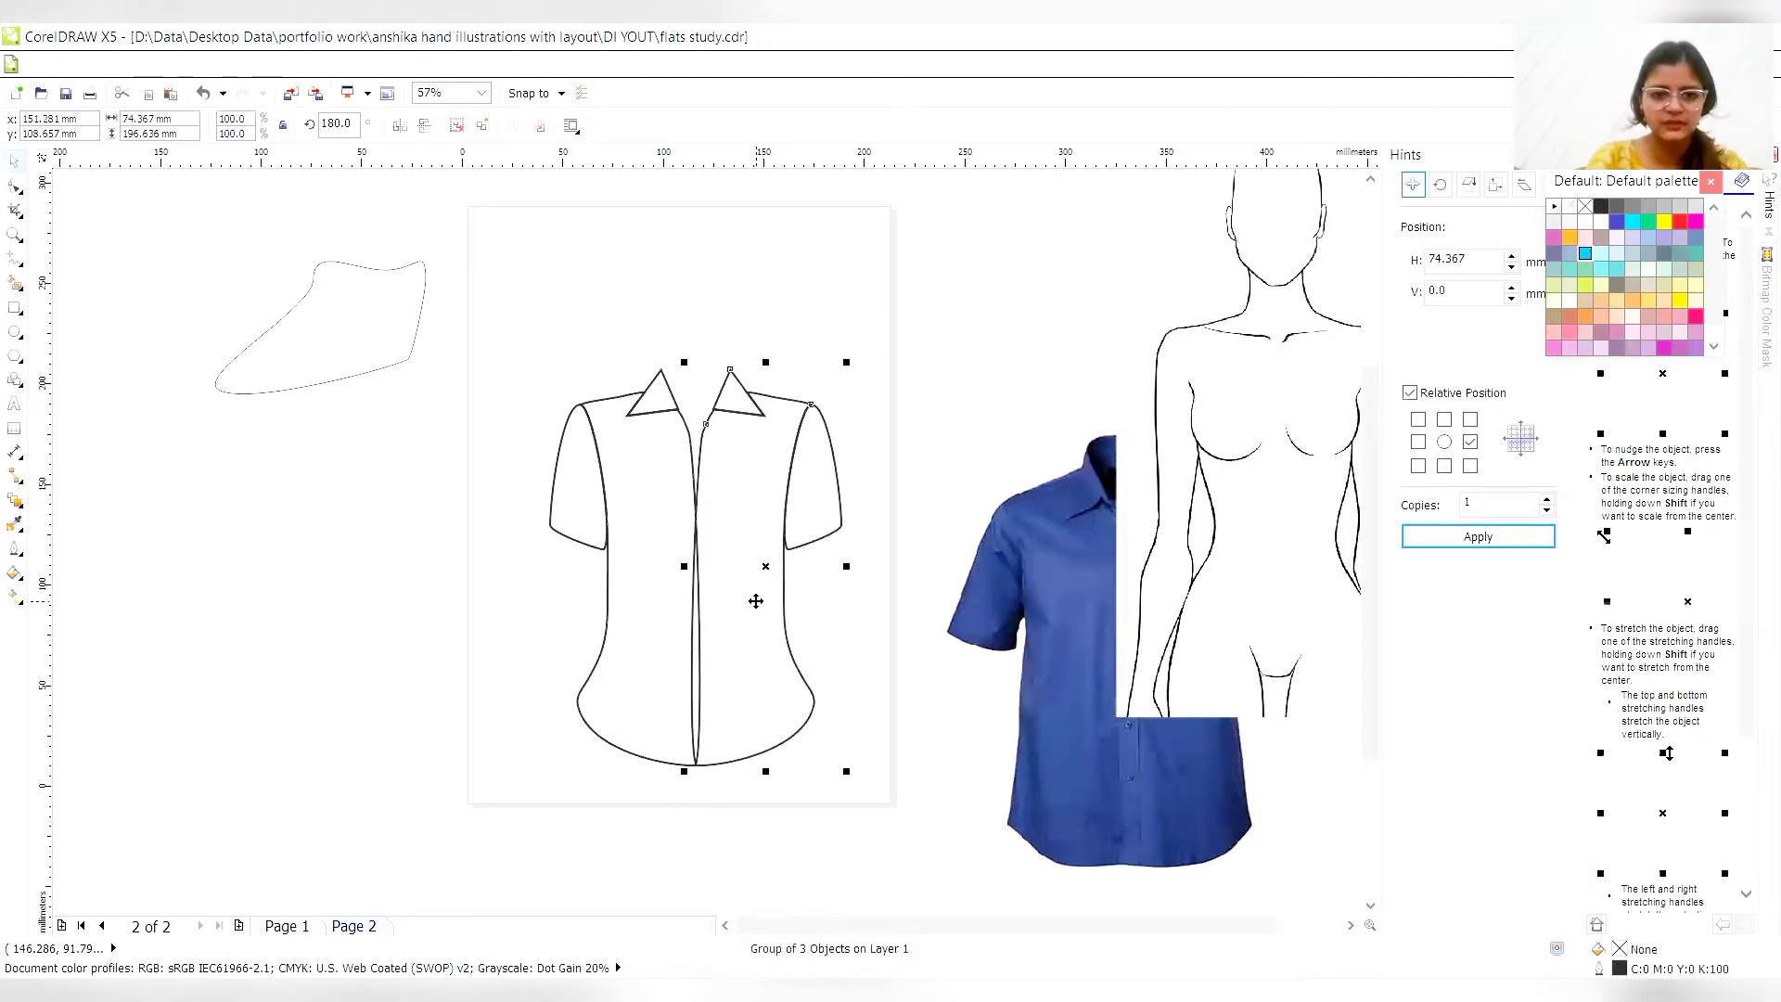
- Delete the stray thin outline lying beside the page
{"action": "left_click", "coordinate": [424, 285]}
{"action": "left_click_drag", "start_coordinate": [467, 311], "coordinate": [457, 303]}
{"action": "left_click", "coordinate": [400, 329]}
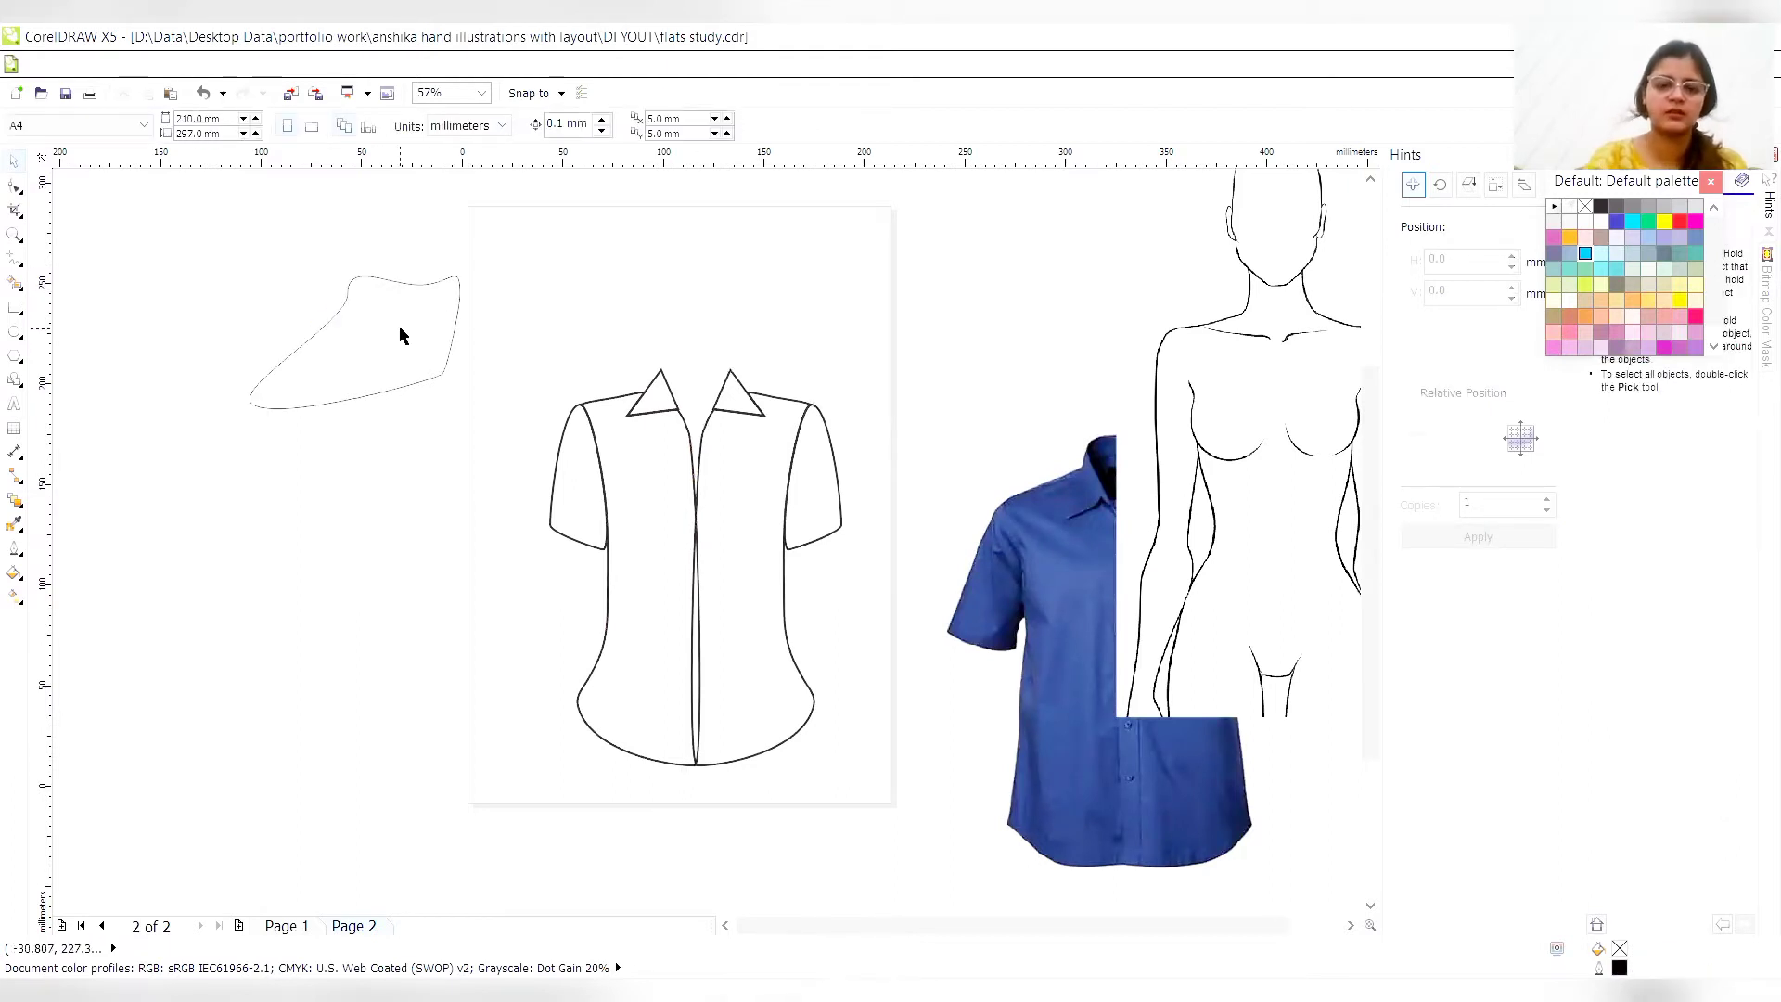
{"action": "left_click", "coordinate": [400, 335]}
{"action": "key", "text": "Delete"}
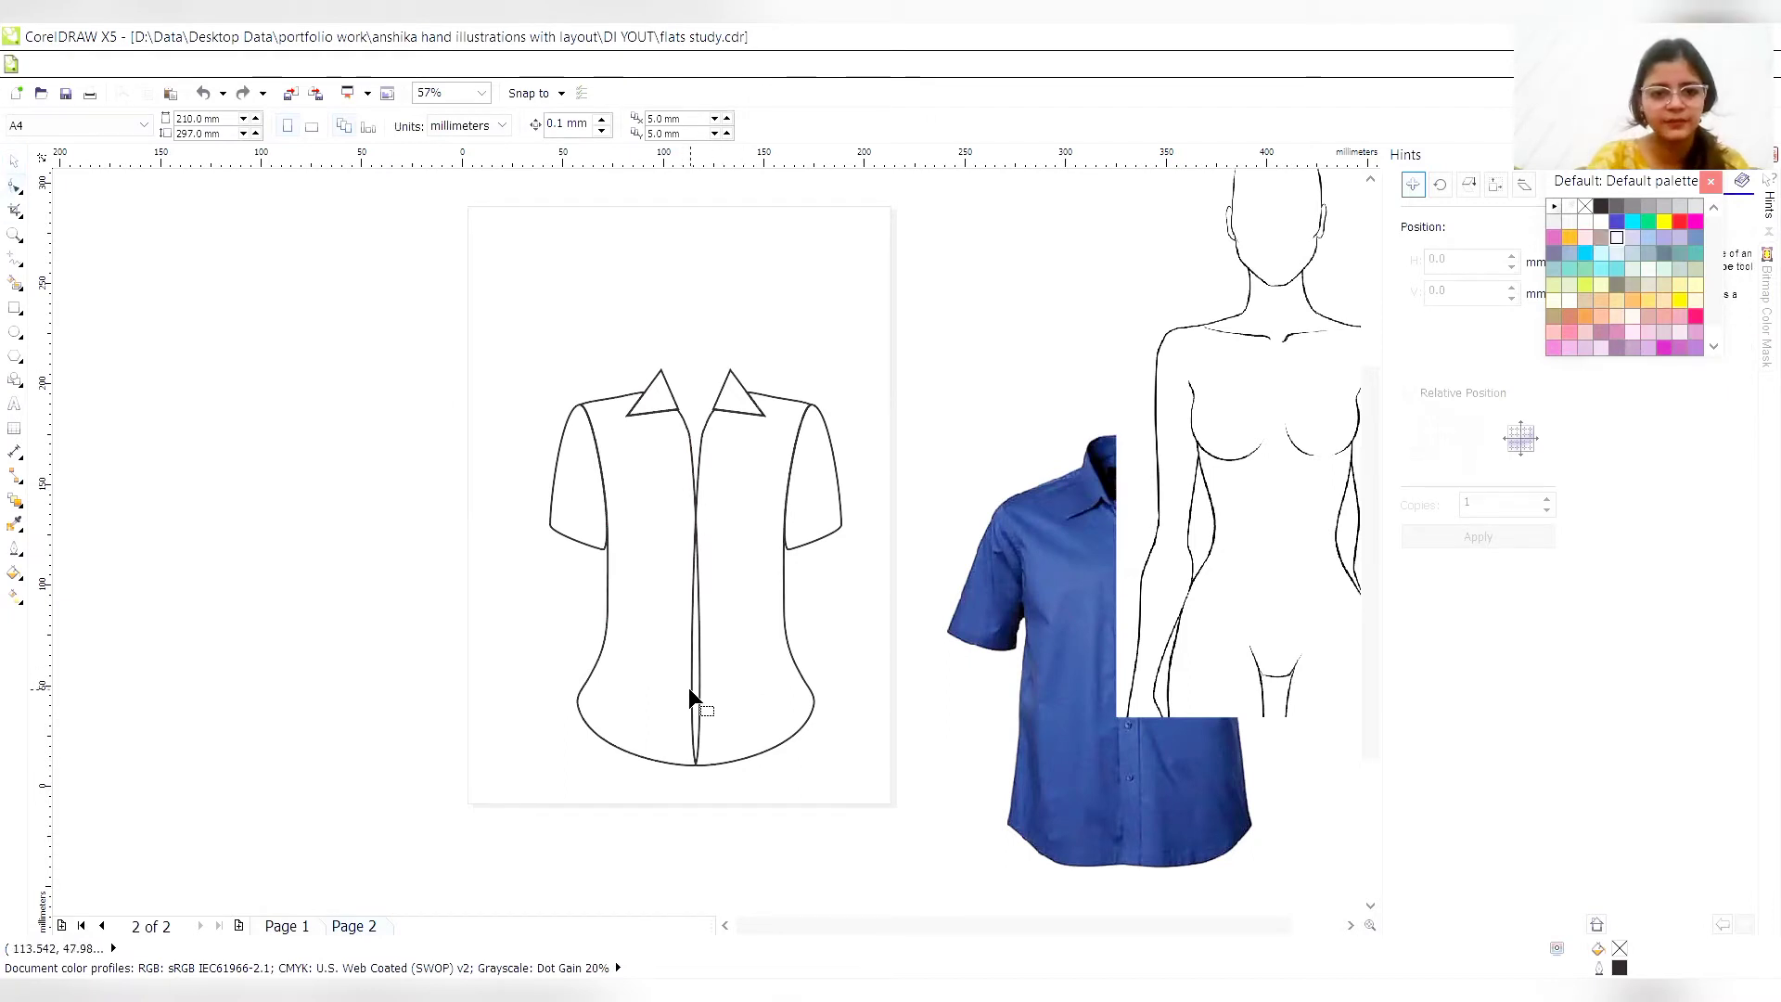
- Ungroup both the mirrored half and the original half of the shirt
{"action": "left_click", "coordinate": [14, 160]}
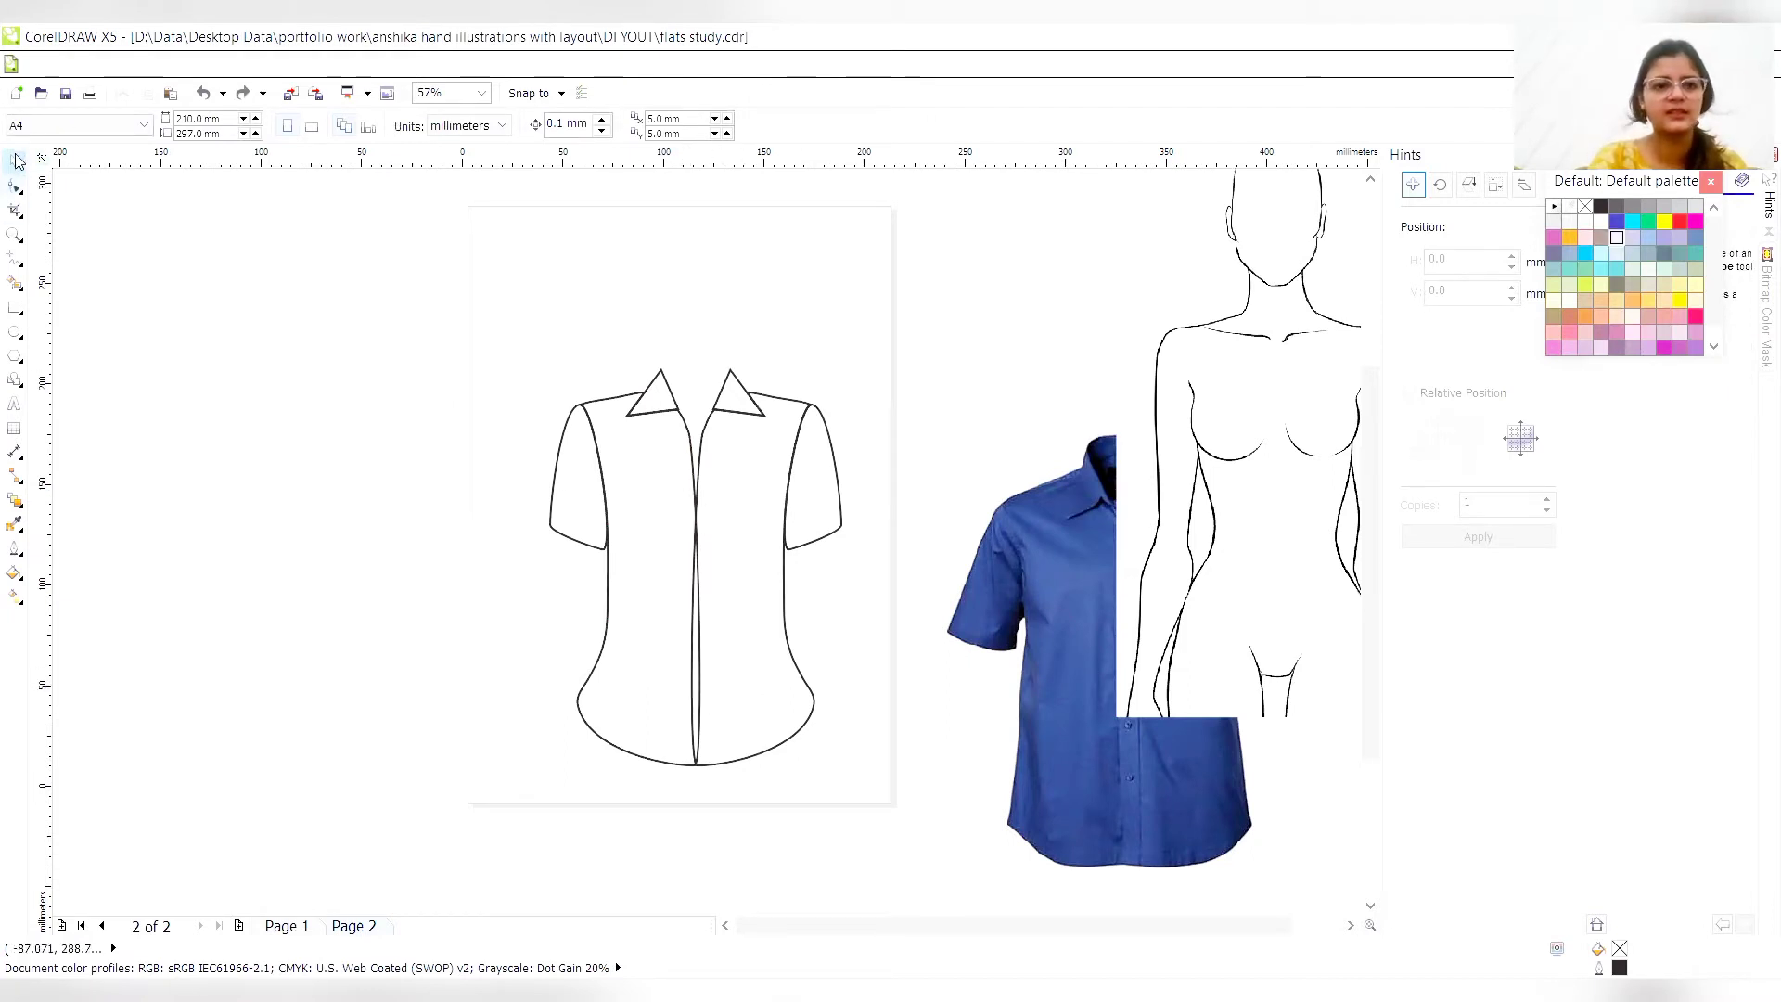
{"action": "left_click", "coordinate": [719, 505]}
{"action": "right_click", "coordinate": [721, 500]}
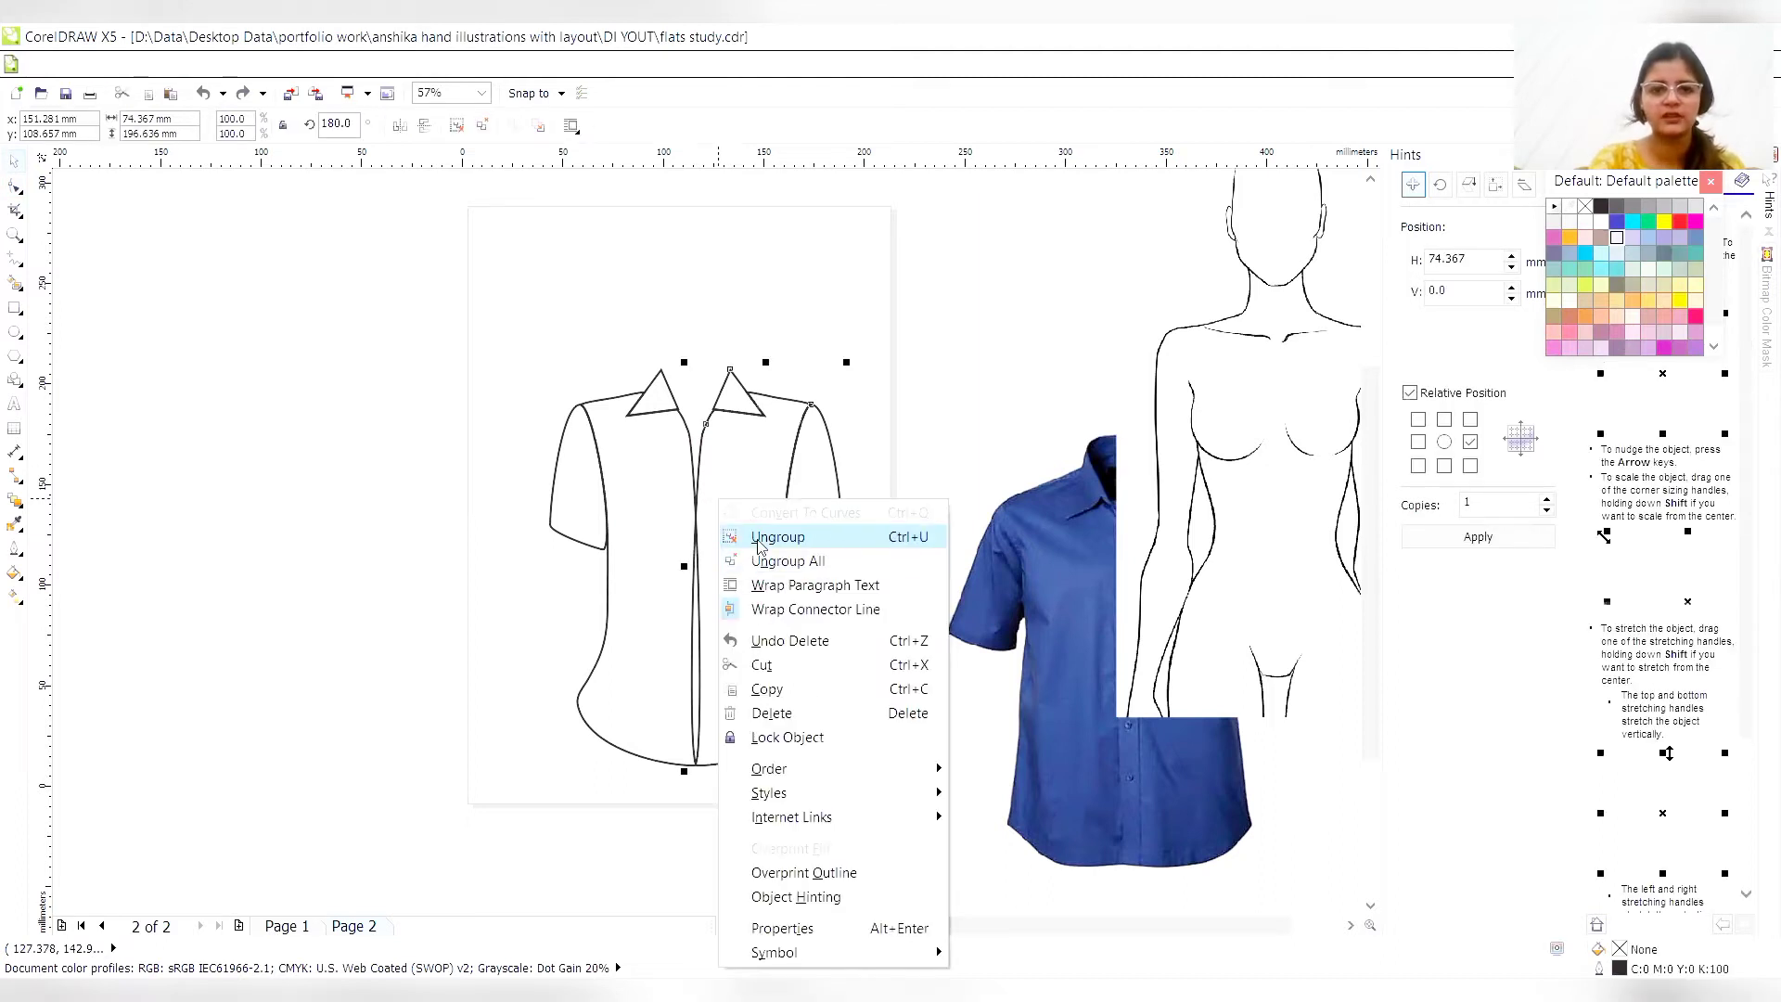
{"action": "left_click", "coordinate": [635, 532]}
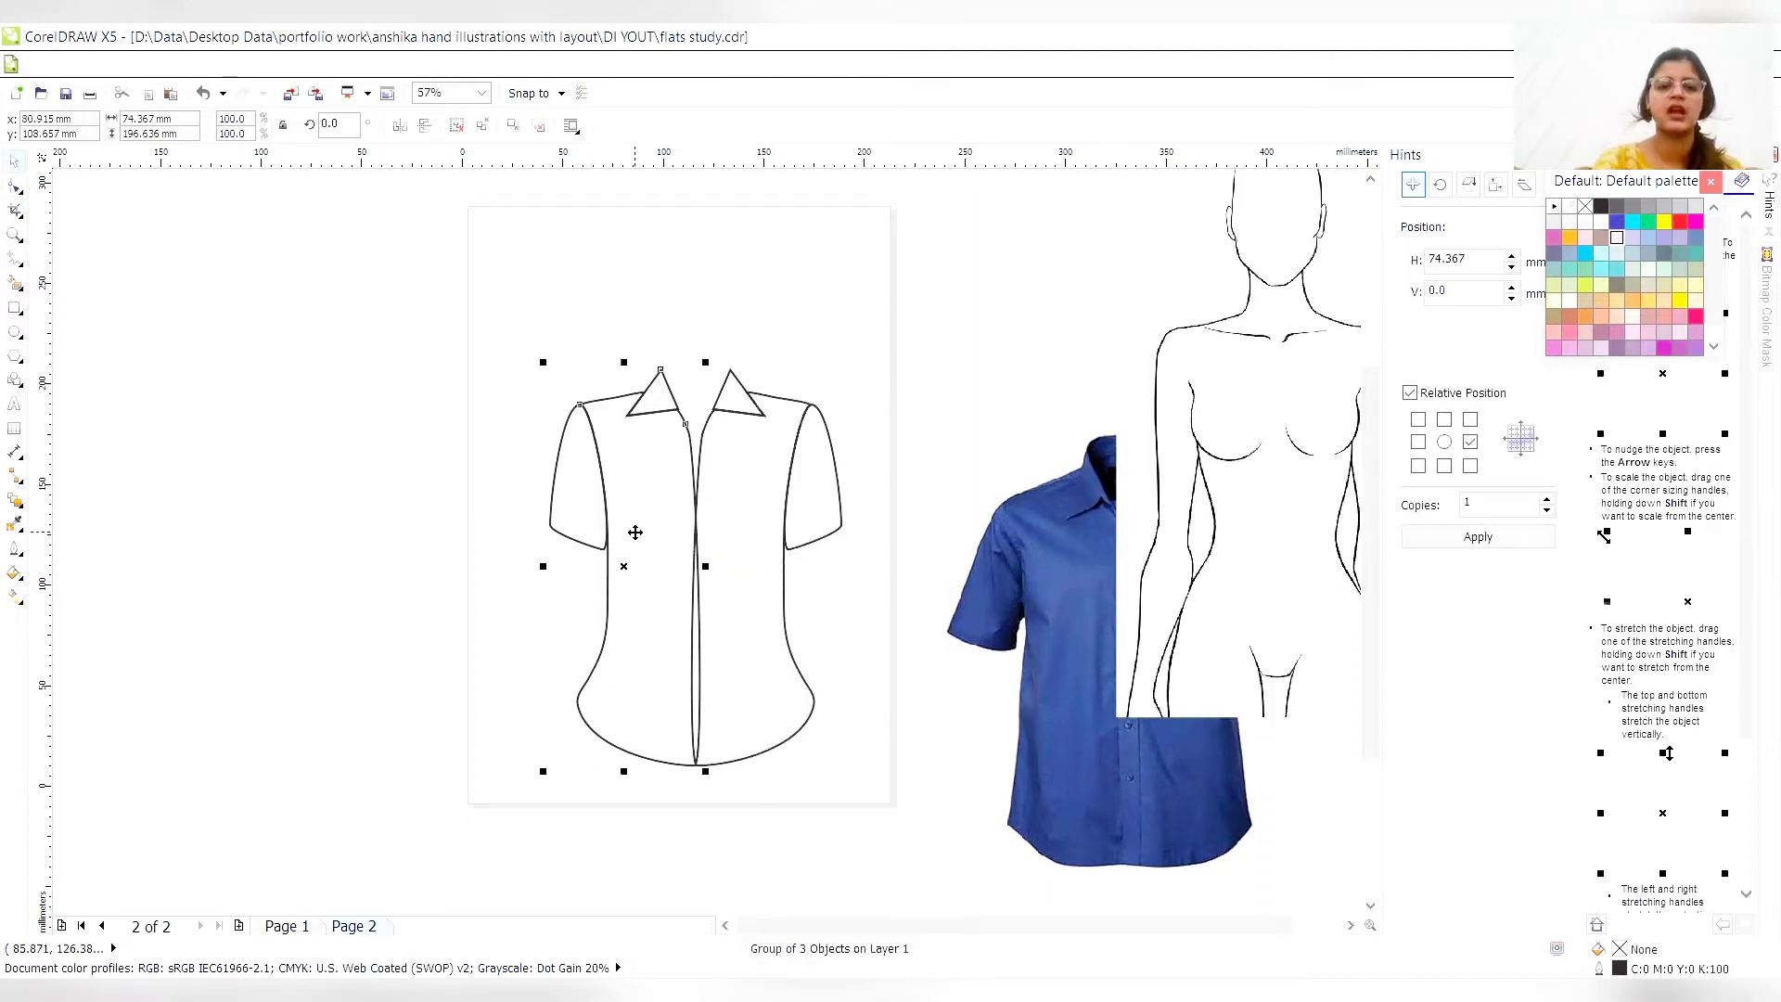
{"action": "right_click", "coordinate": [729, 111]}
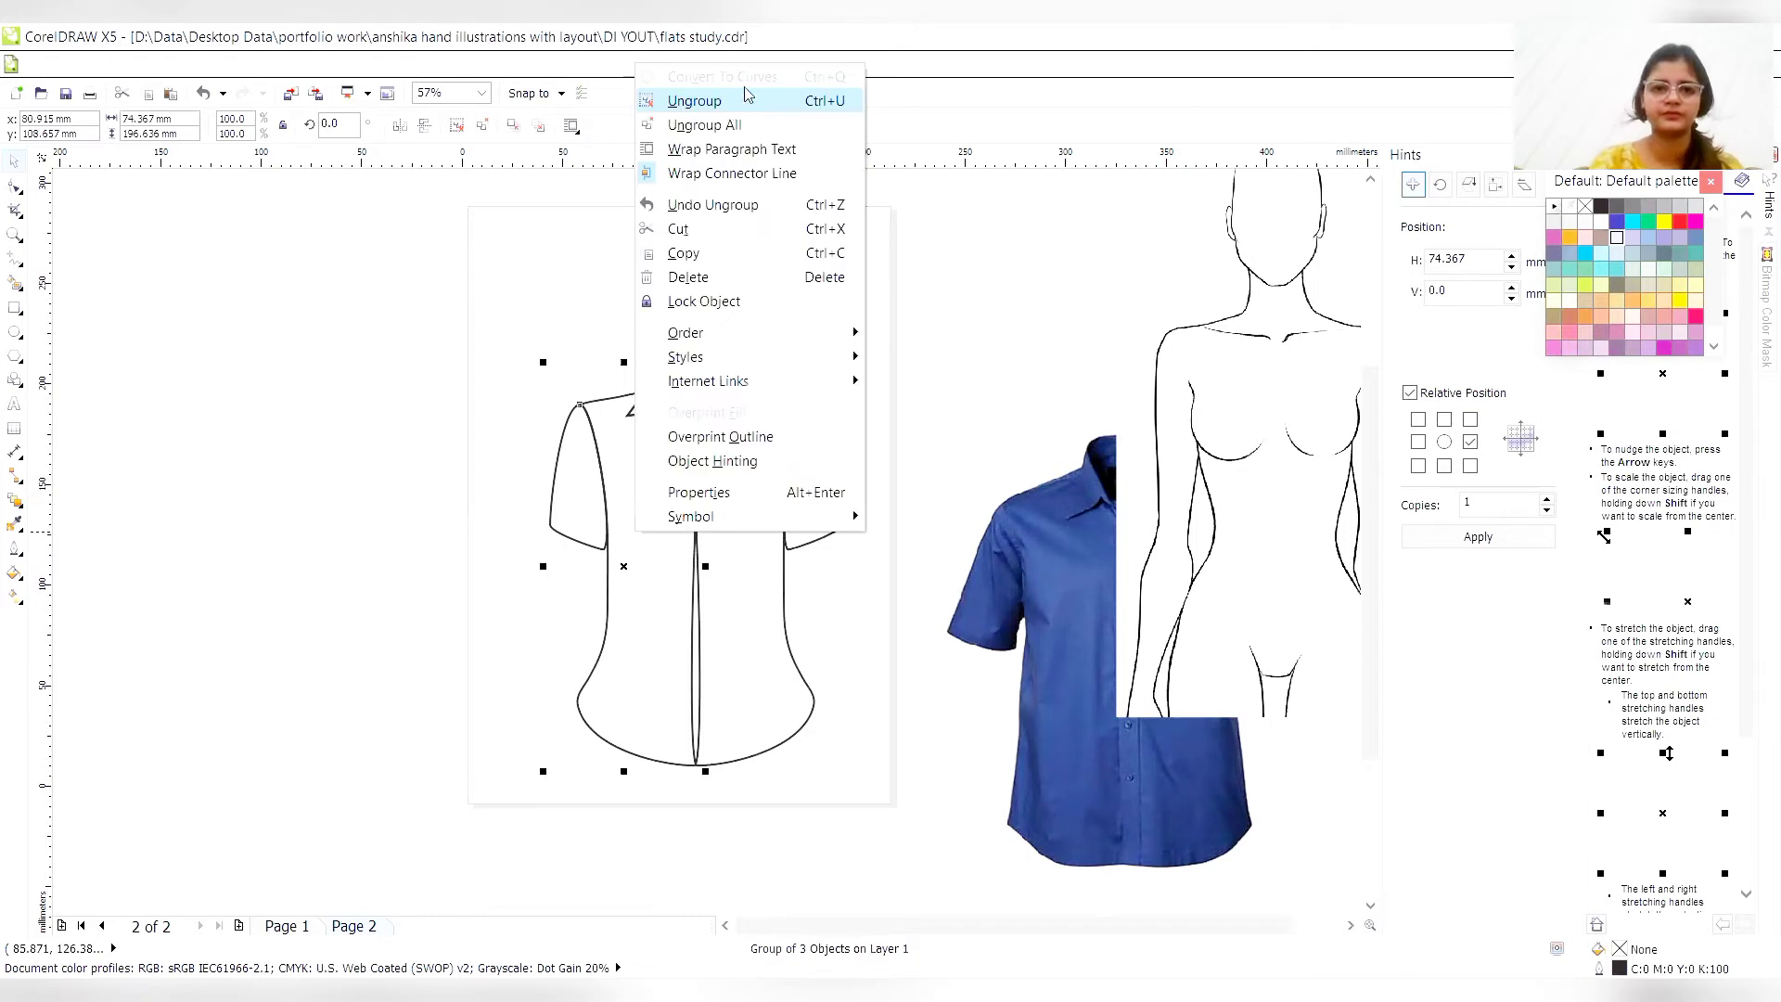
{"action": "left_click", "coordinate": [748, 96]}
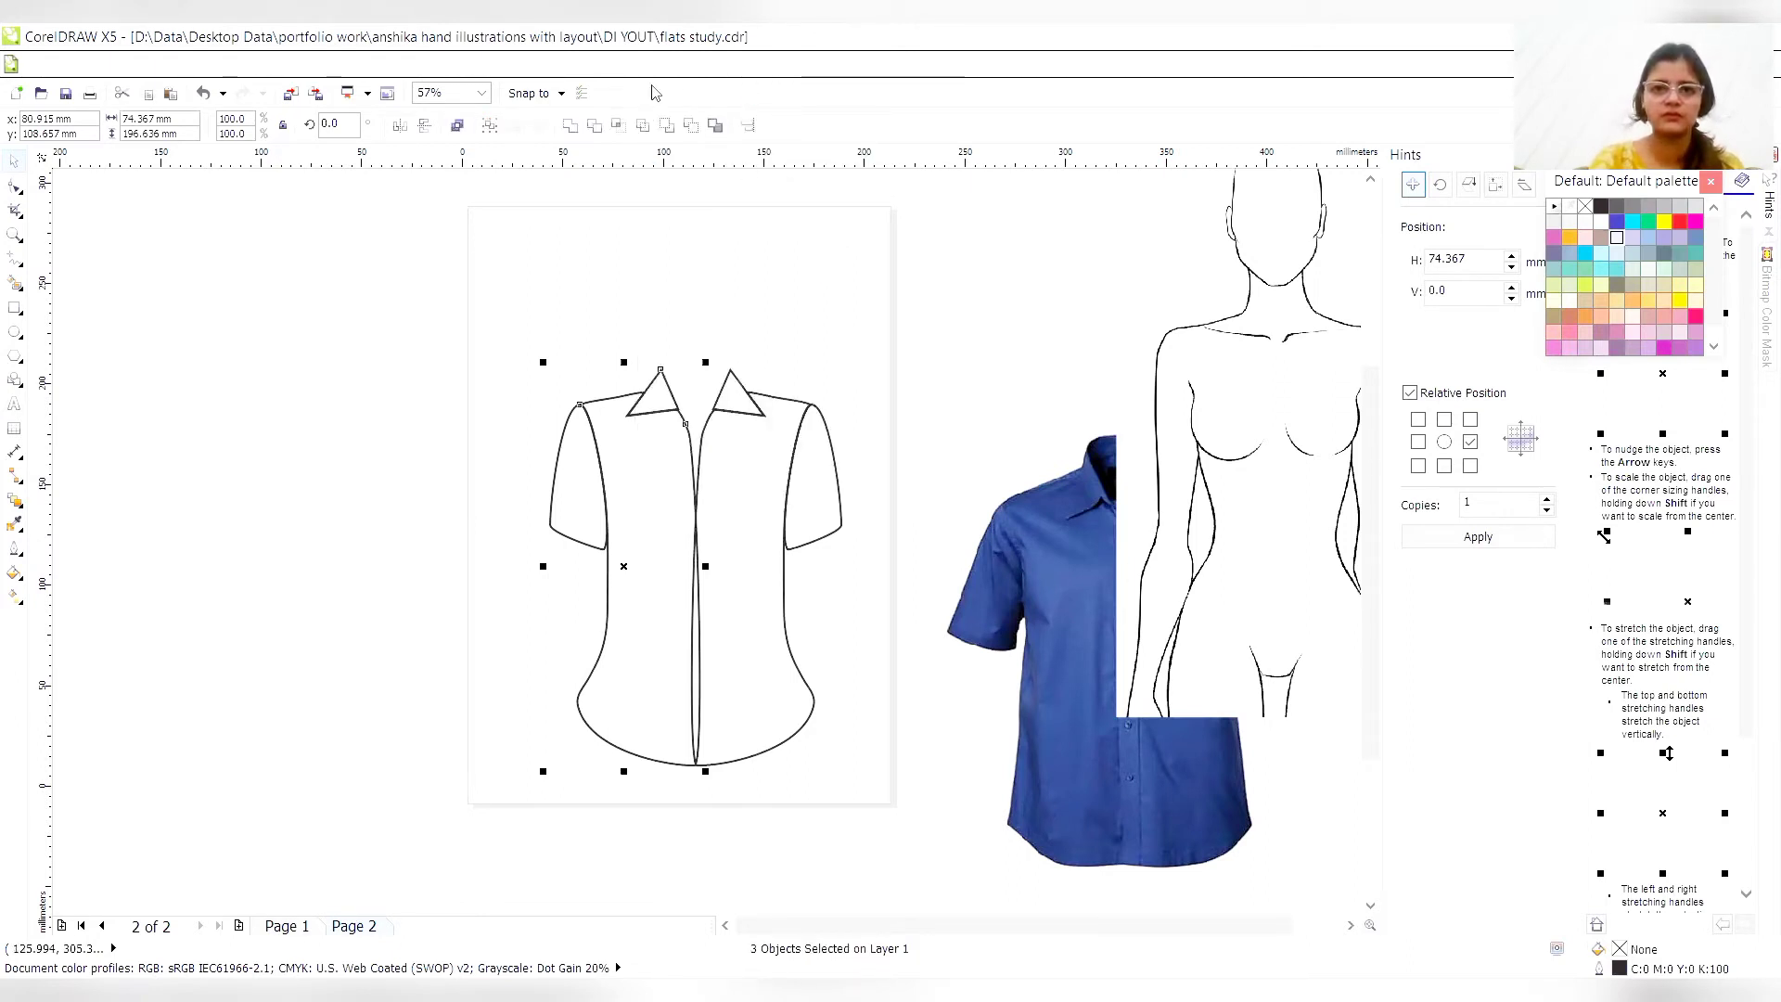
- Undo the last change to the shirt halves and nudge the side hem corner node of the original torso half inward
{"action": "key", "text": "ctrl+z"}
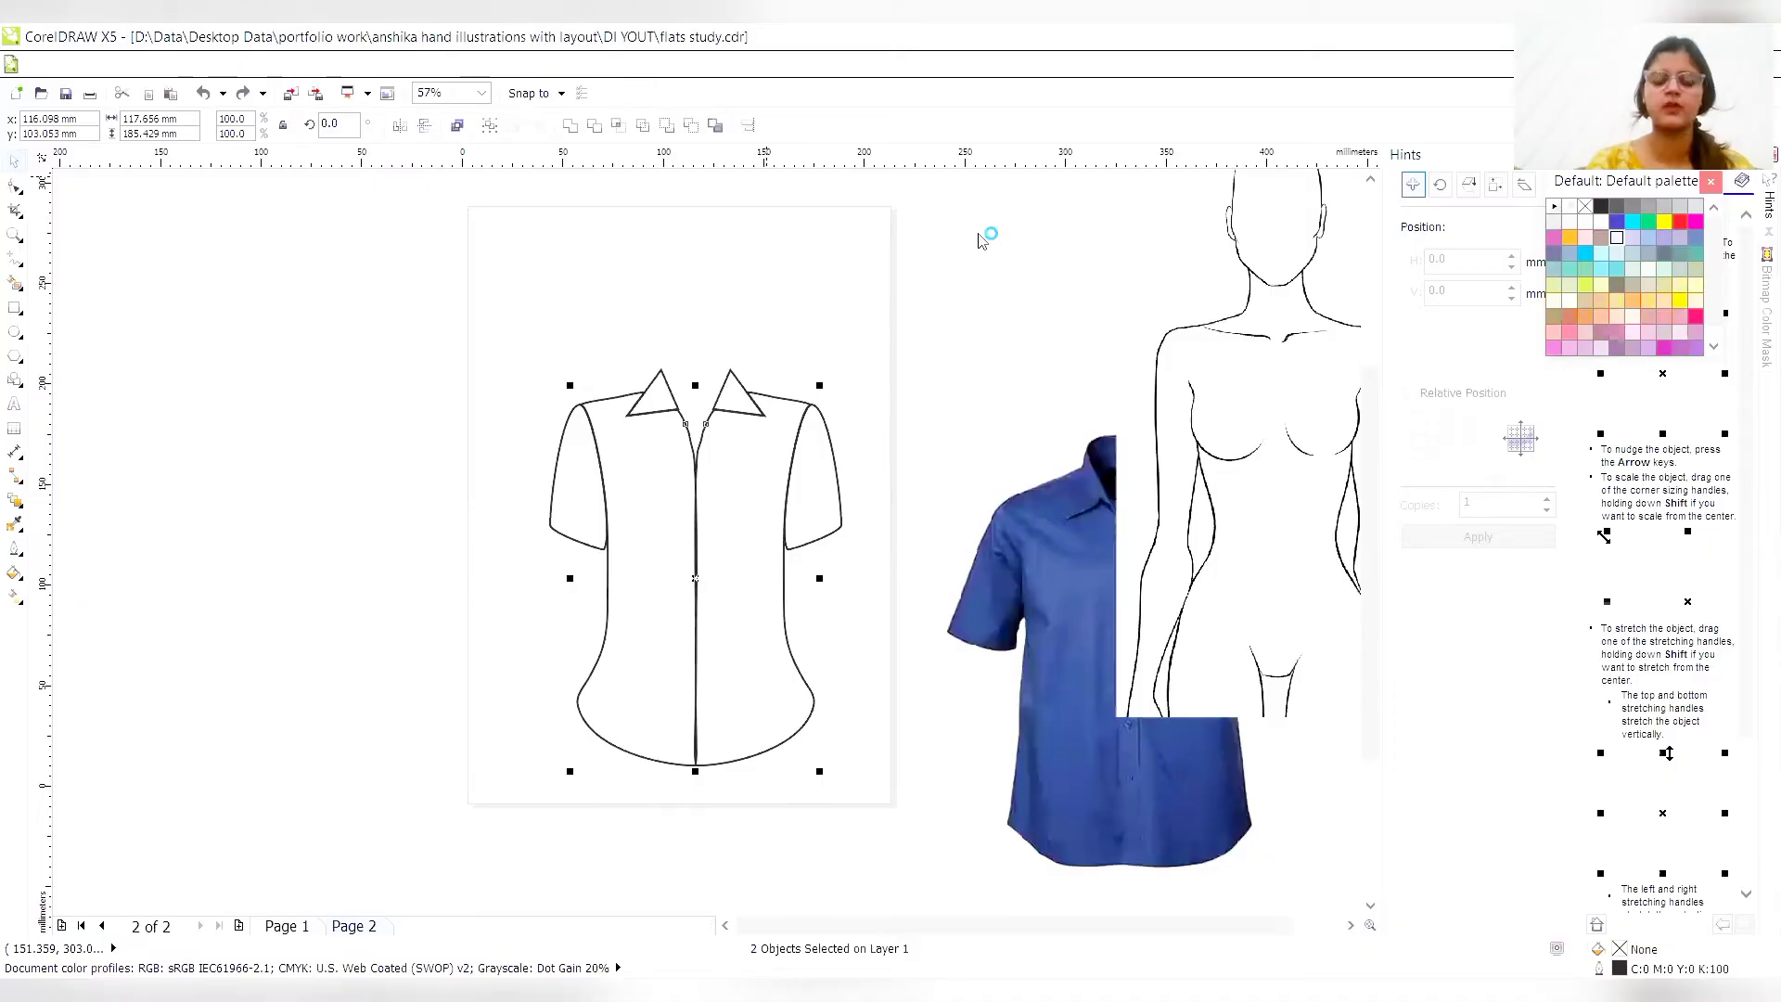
{"action": "left_click", "coordinate": [828, 654]}
{"action": "left_click", "coordinate": [785, 571]}
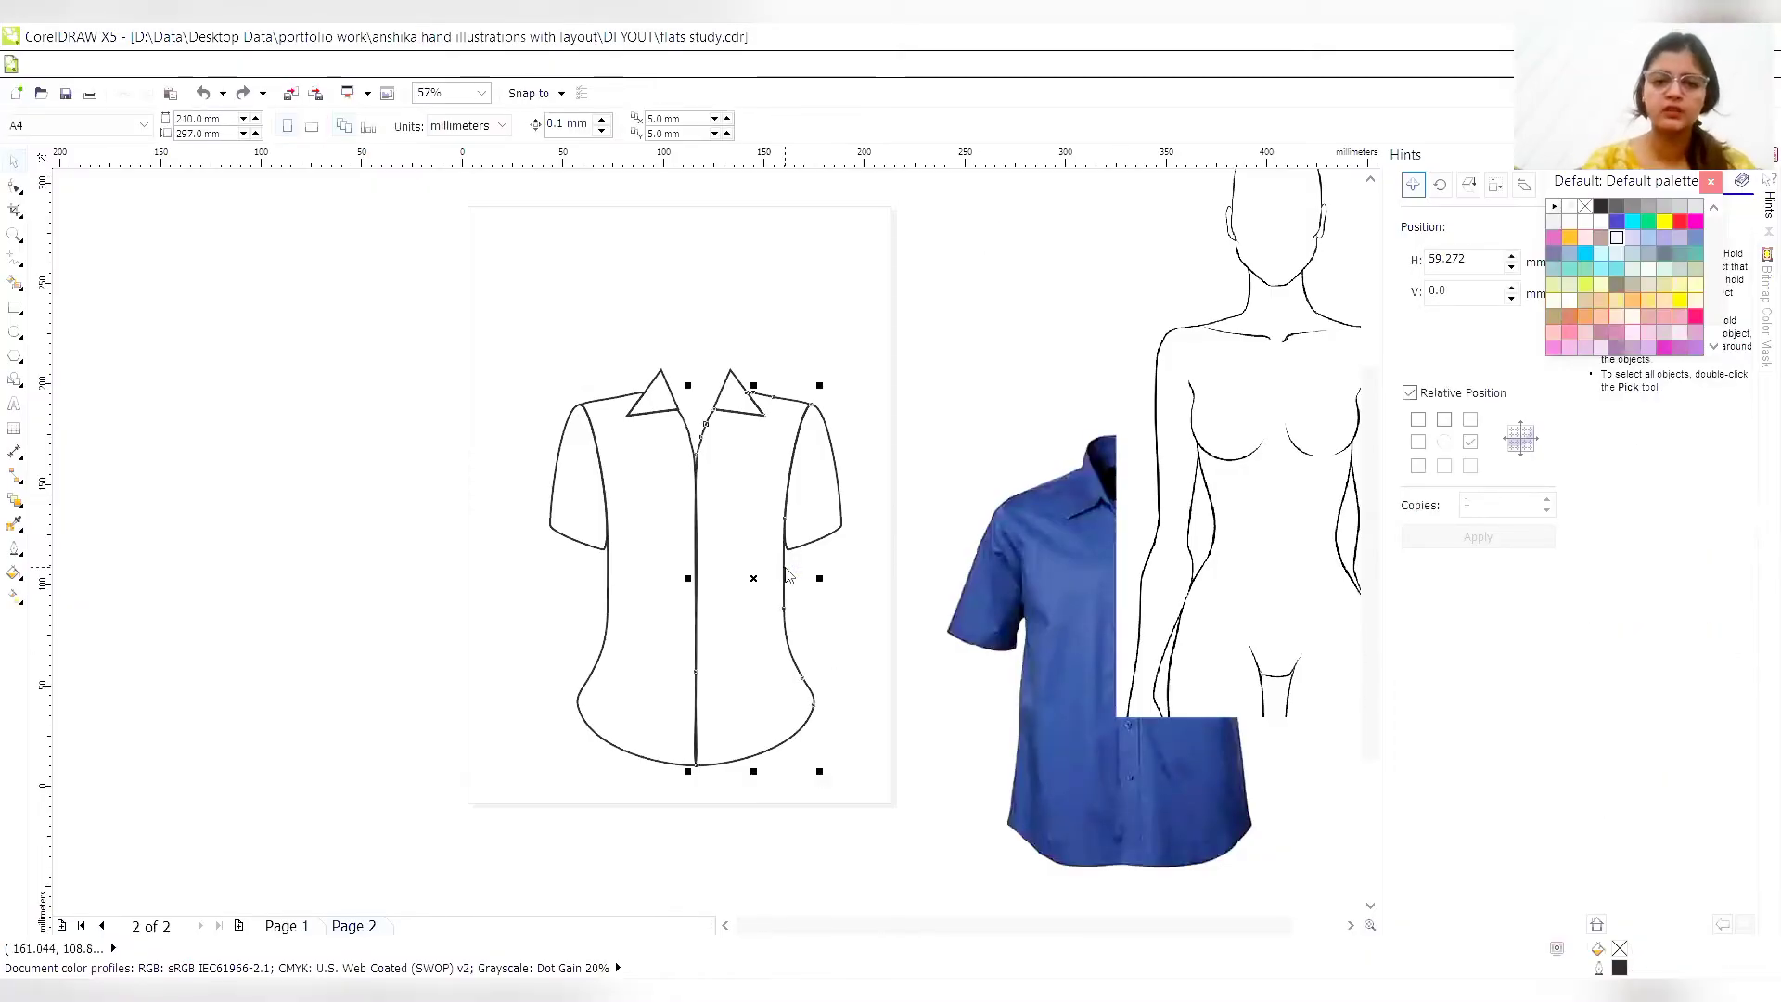
{"action": "left_click", "coordinate": [604, 728]}
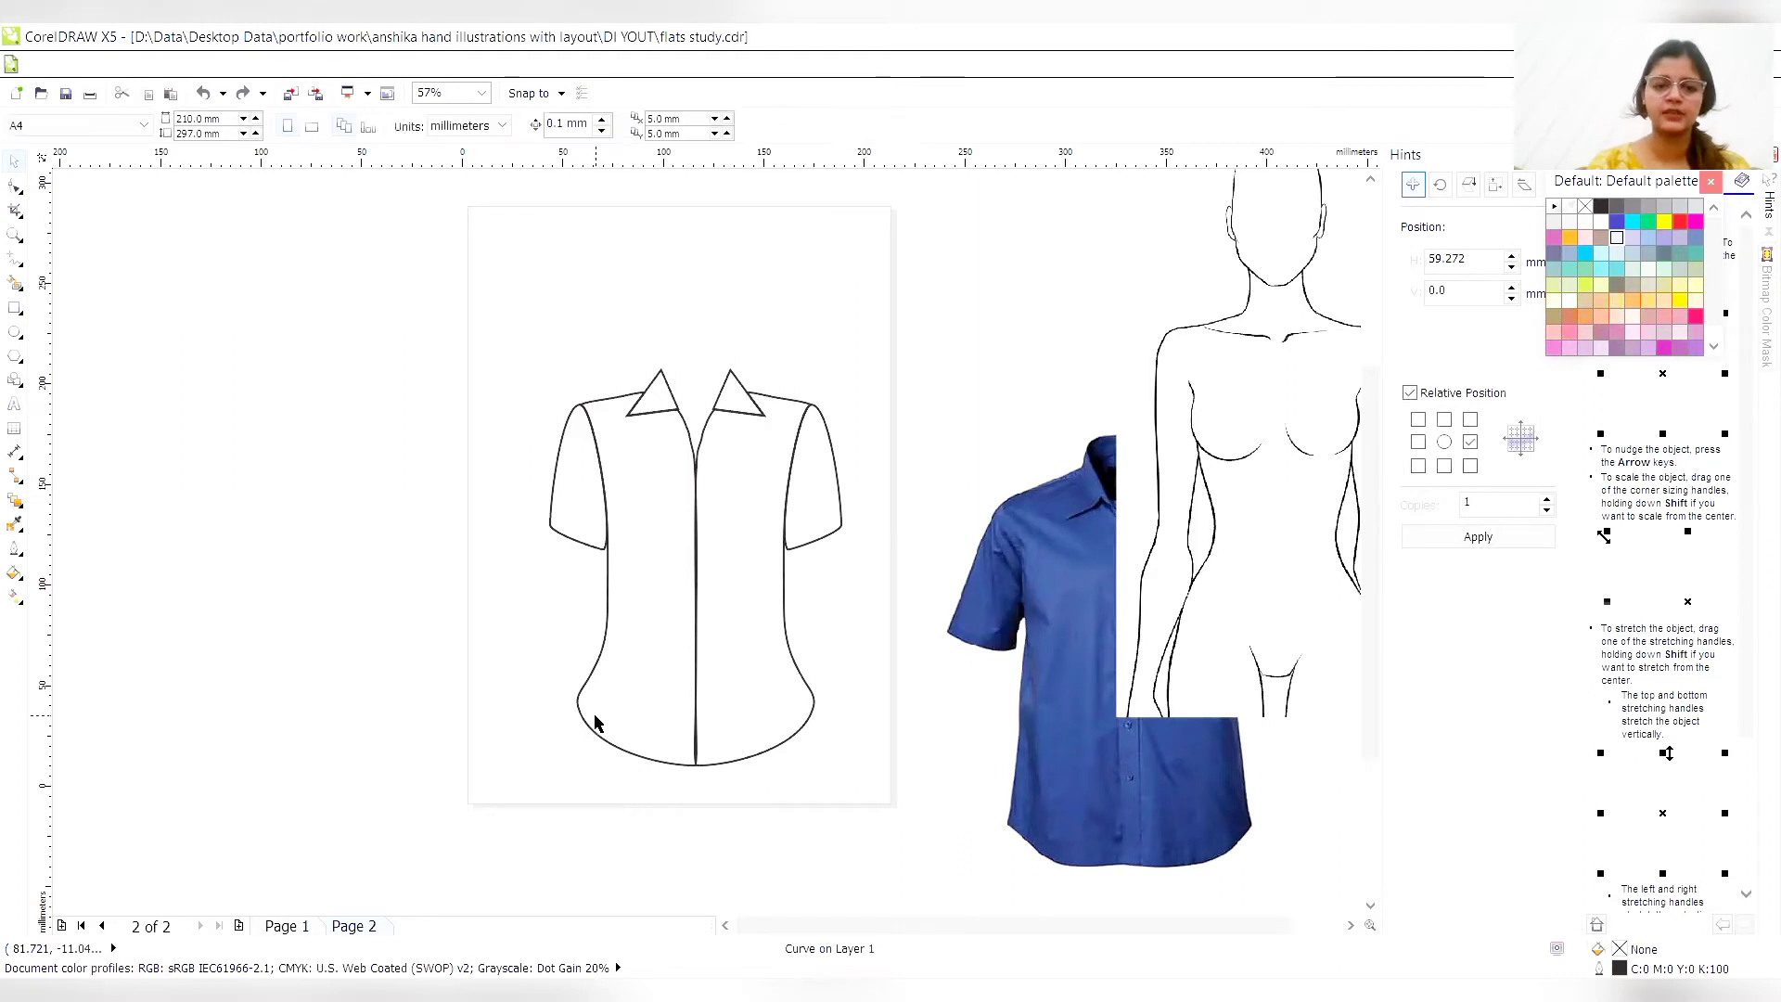
{"action": "left_click", "coordinate": [579, 702]}
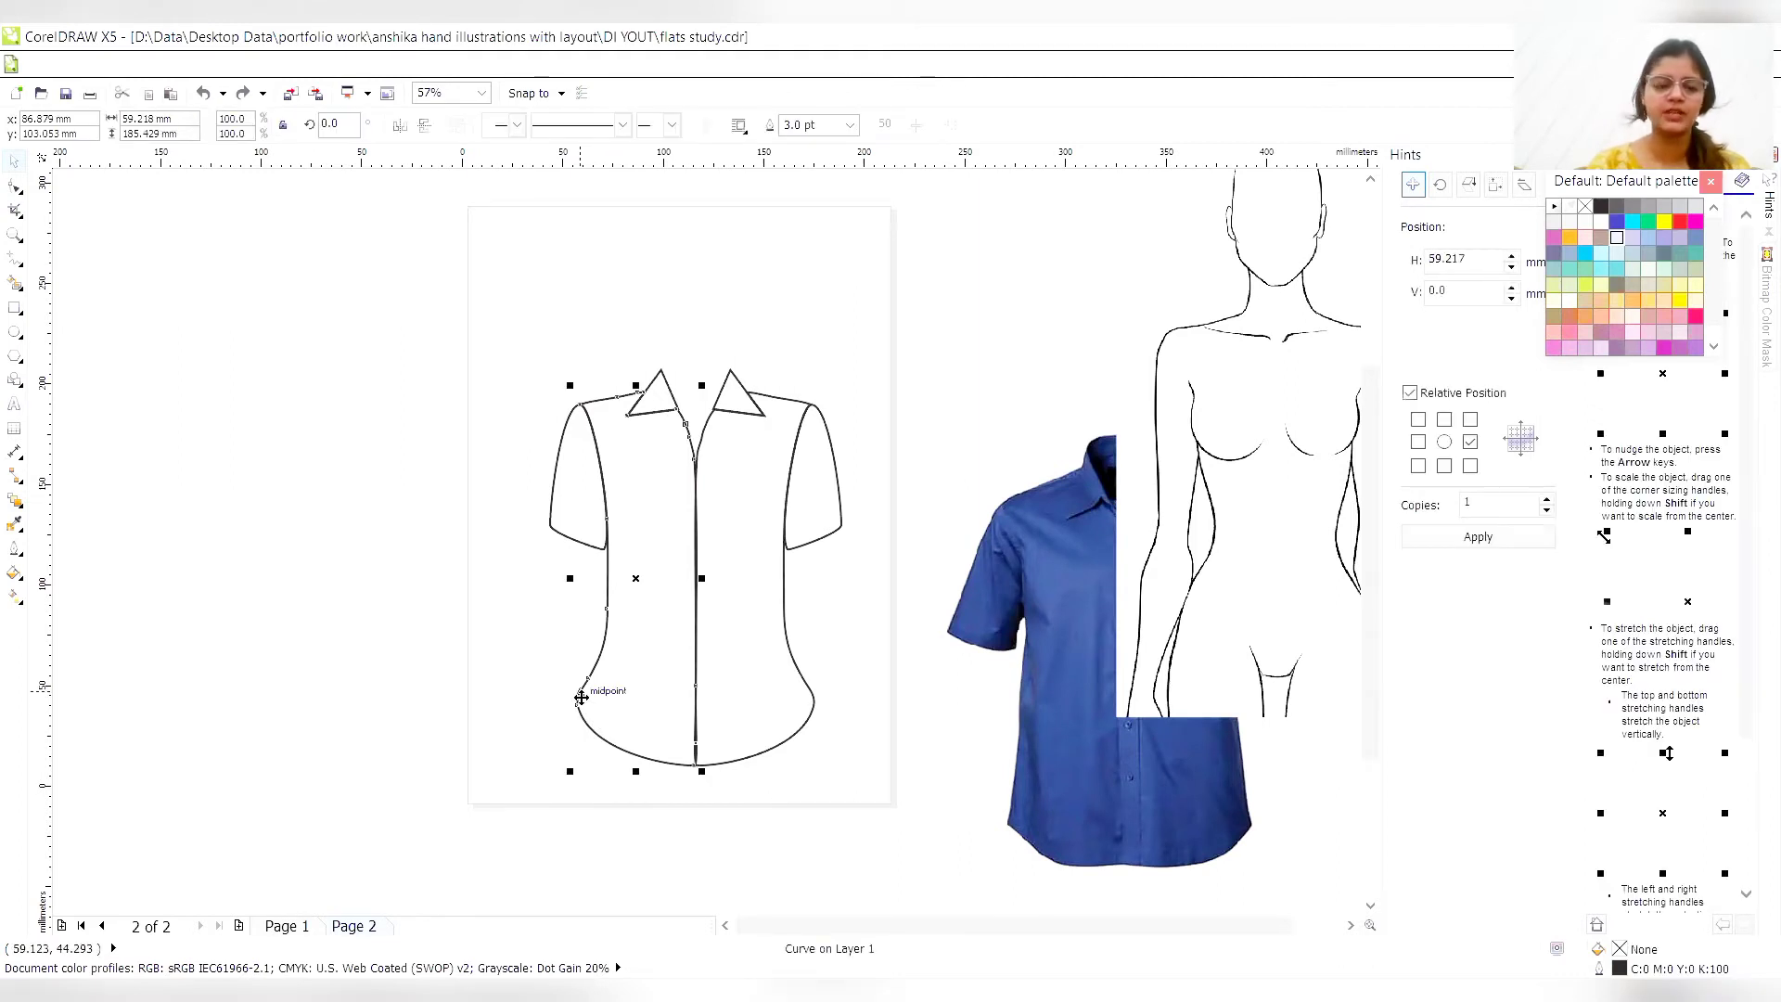
{"action": "left_click", "coordinate": [15, 186]}
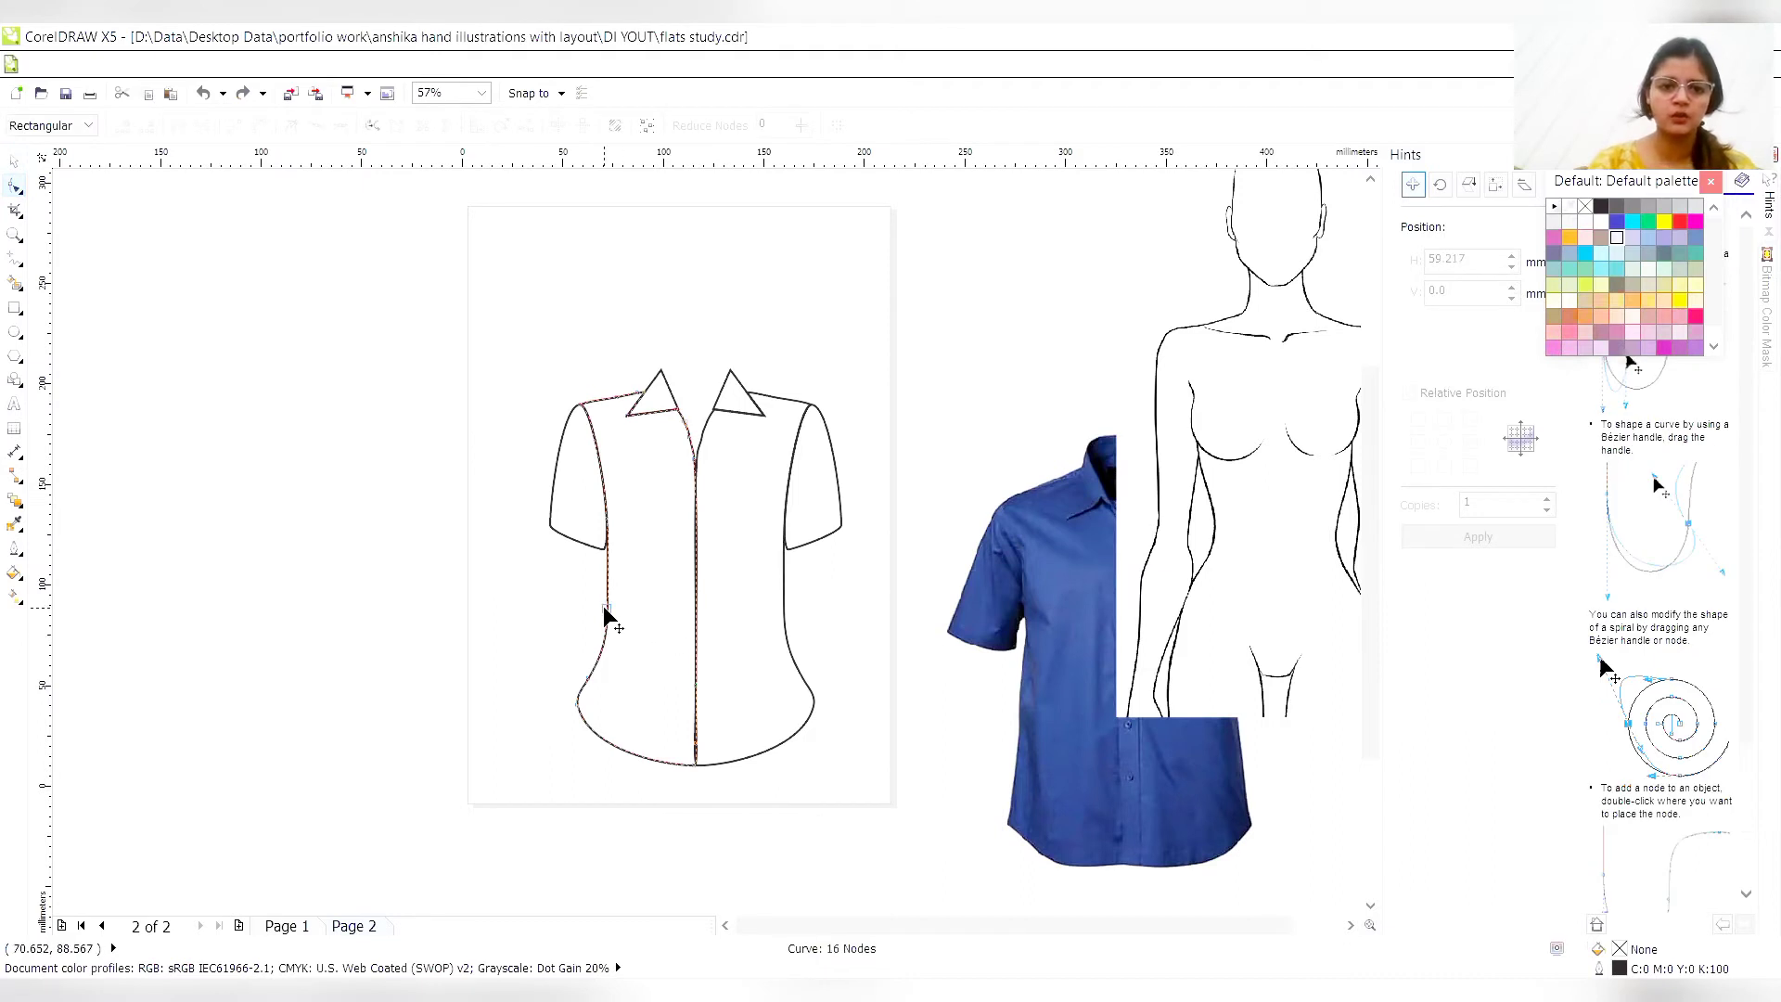
{"action": "left_click", "coordinate": [577, 703]}
{"action": "key", "text": "Right"}
{"action": "key", "text": "Right"}
{"action": "key", "text": "Right"}
{"action": "key", "text": "Right"}
{"action": "key", "text": "Right"}
{"action": "key", "text": "Right"}
{"action": "key", "text": "Right"}
{"action": "key", "text": "Right"}
{"action": "key", "text": "Right"}
{"action": "key", "text": "Right"}
{"action": "key", "text": "Right"}
{"action": "key", "text": "Right"}
{"action": "key", "text": "Right"}
{"action": "key", "text": "Right"}
{"action": "key", "text": "Right"}
{"action": "key", "text": "Right"}
{"action": "key", "text": "Right"}
{"action": "key", "text": "Right"}
{"action": "key", "text": "Right"}
{"action": "key", "text": "Right"}
{"action": "key", "text": "Right"}
{"action": "key", "text": "Right"}
{"action": "key", "text": "Right"}
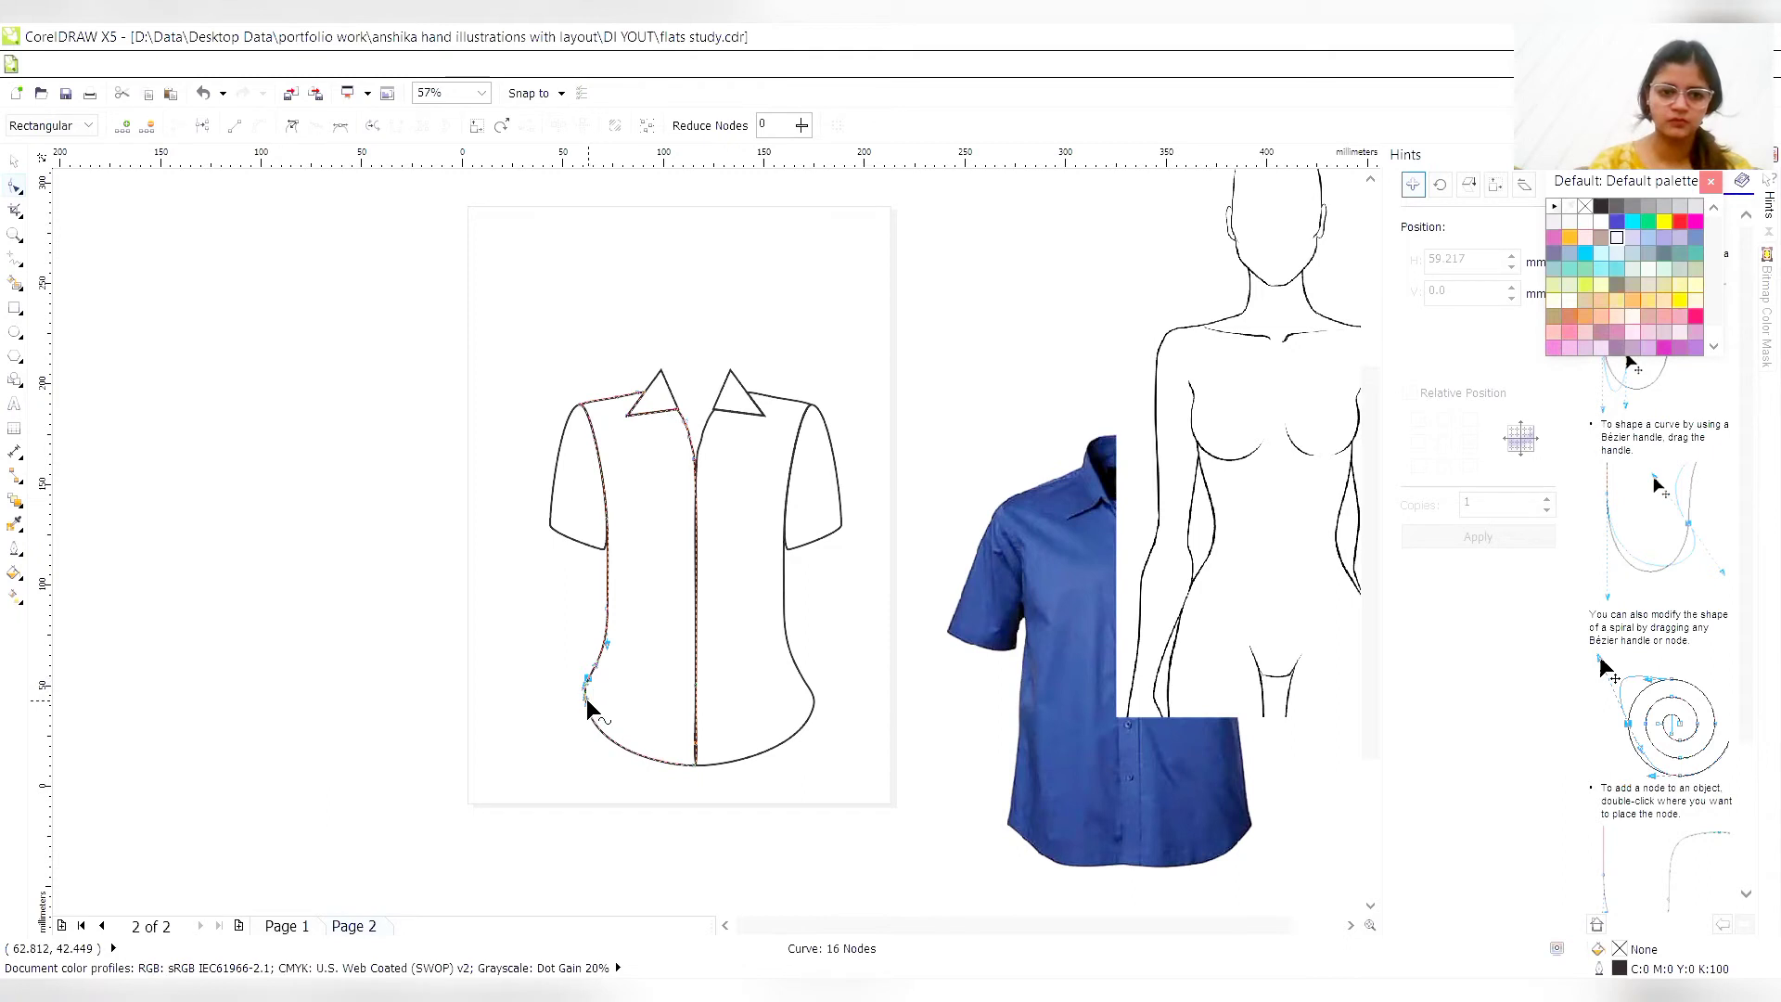
- Reshape the original torso half's hem corner into a point by deleting a surplus node and adjusting the neighbouring nodes
{"action": "left_click", "coordinate": [584, 698]}
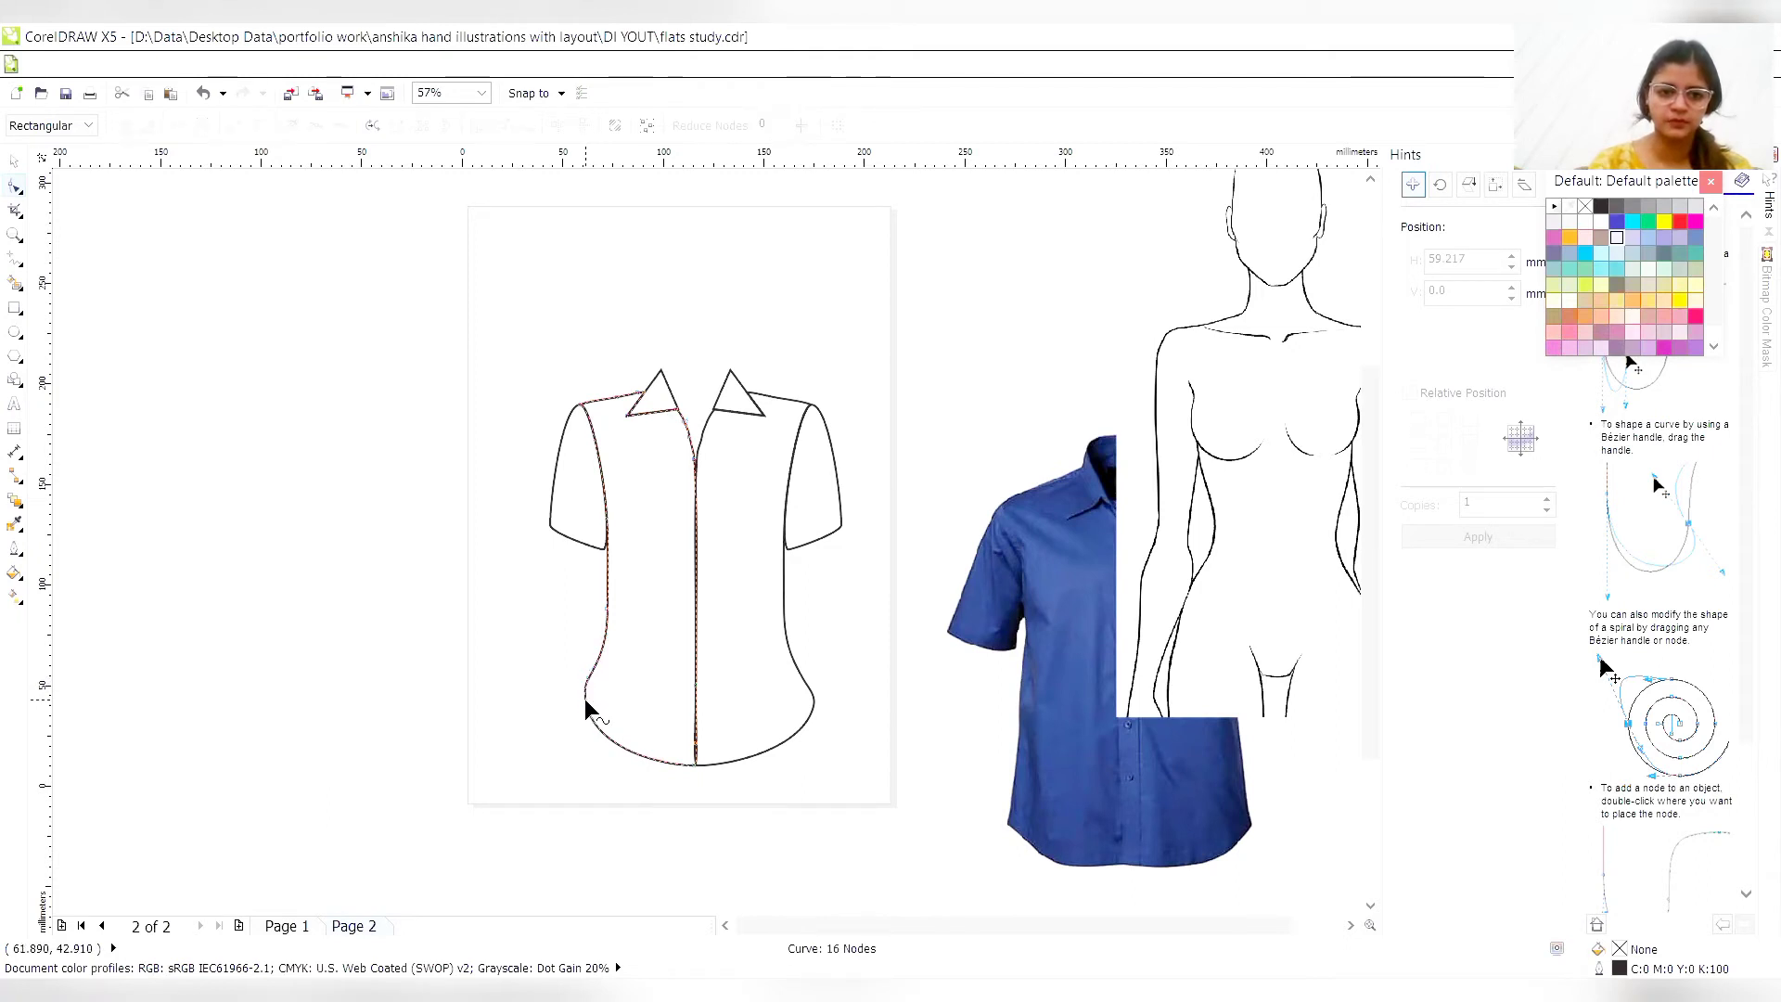
{"action": "left_click_drag", "start_coordinate": [586, 705], "coordinate": [580, 711]}
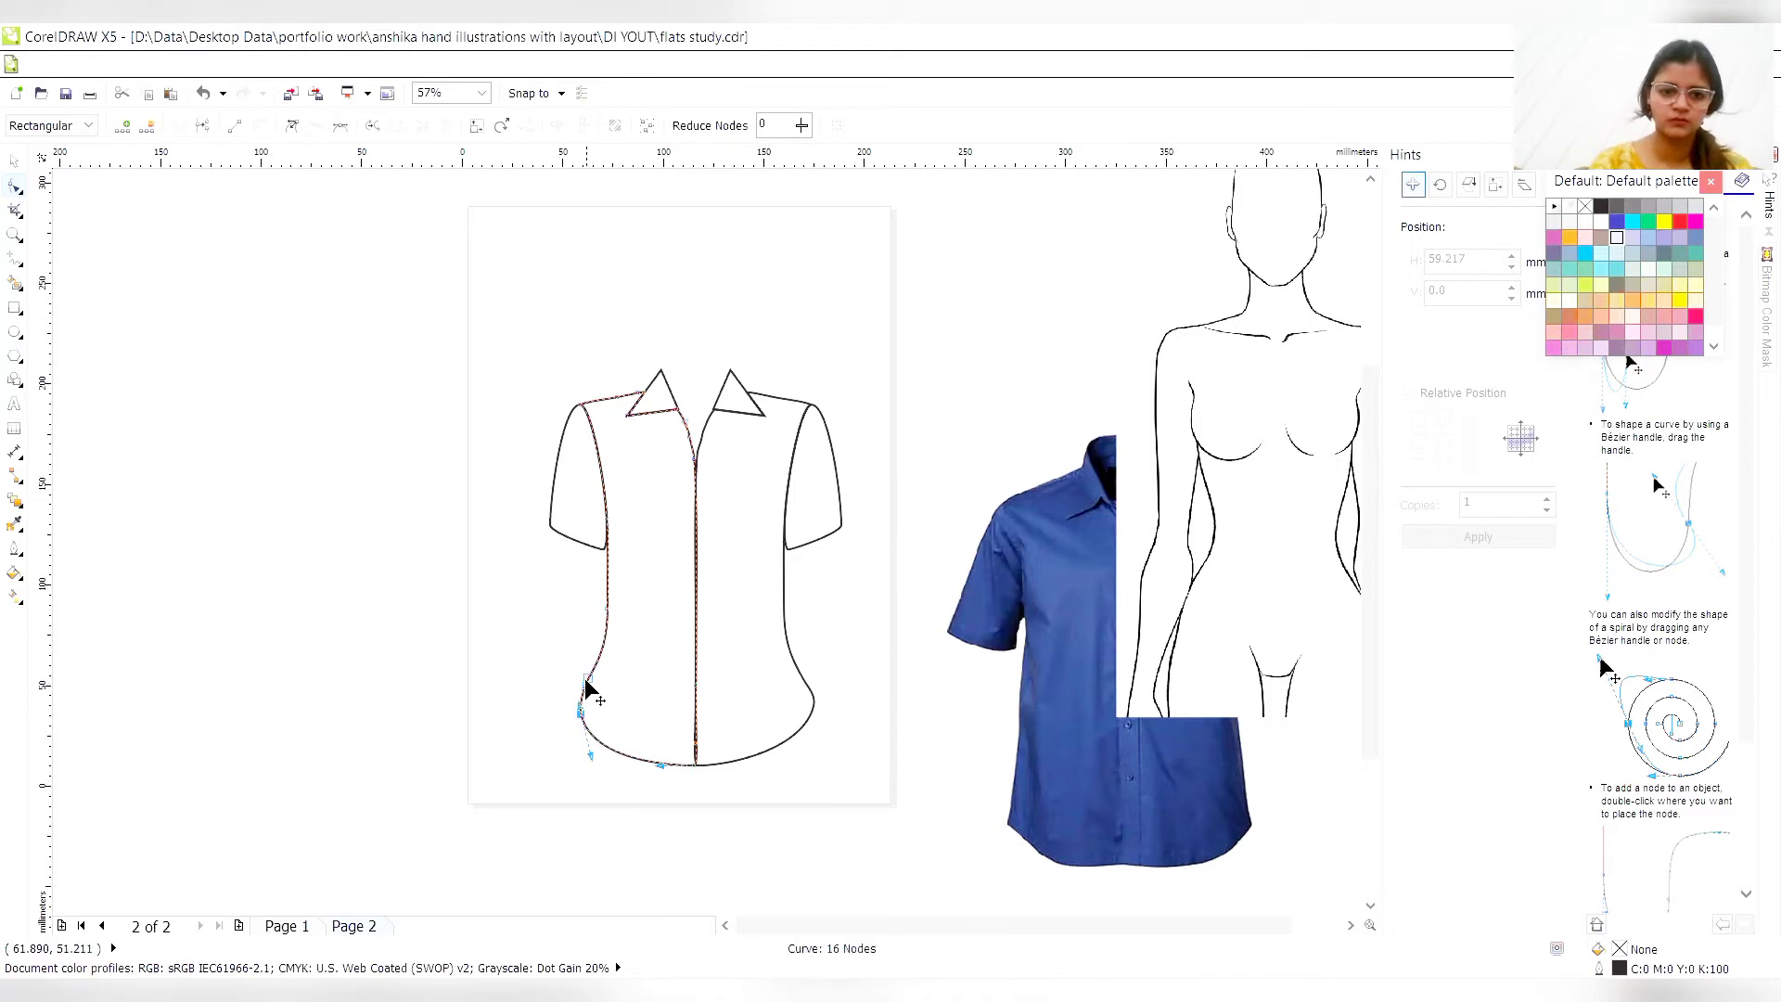
{"action": "key", "text": "Delete"}
{"action": "left_click", "coordinate": [584, 714]}
{"action": "left_click_drag", "start_coordinate": [584, 720], "coordinate": [586, 716]}
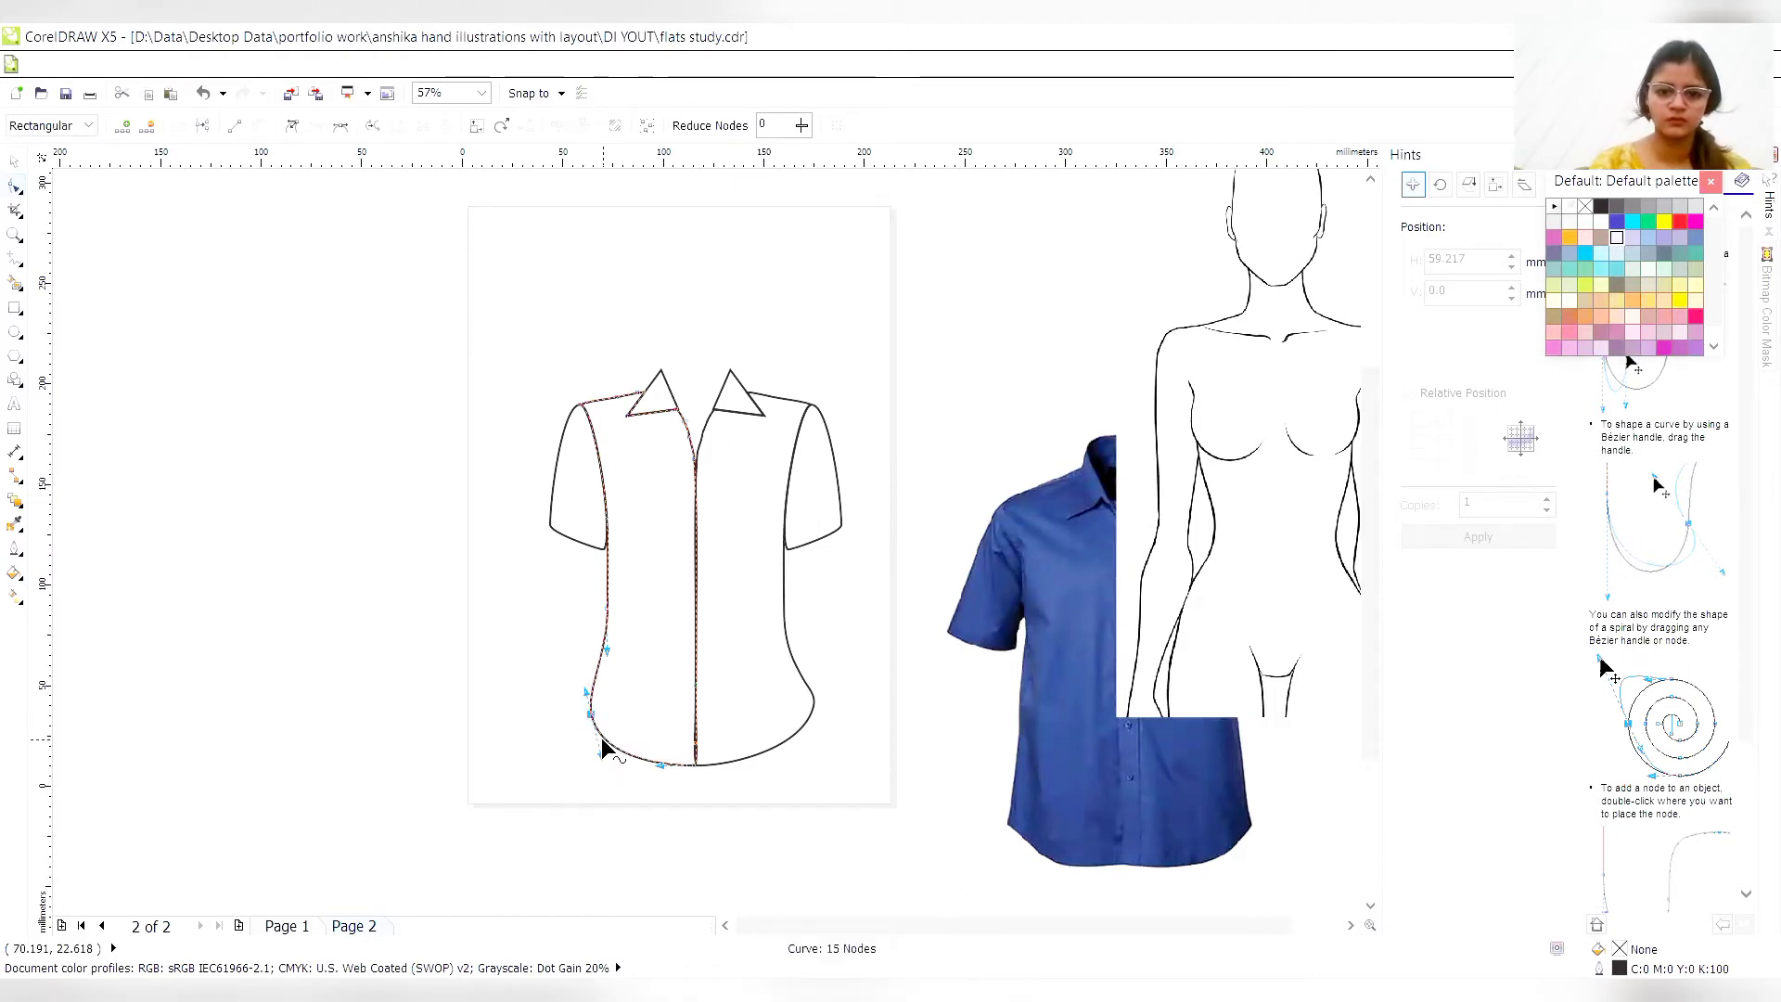
{"action": "left_click_drag", "start_coordinate": [598, 753], "coordinate": [586, 709]}
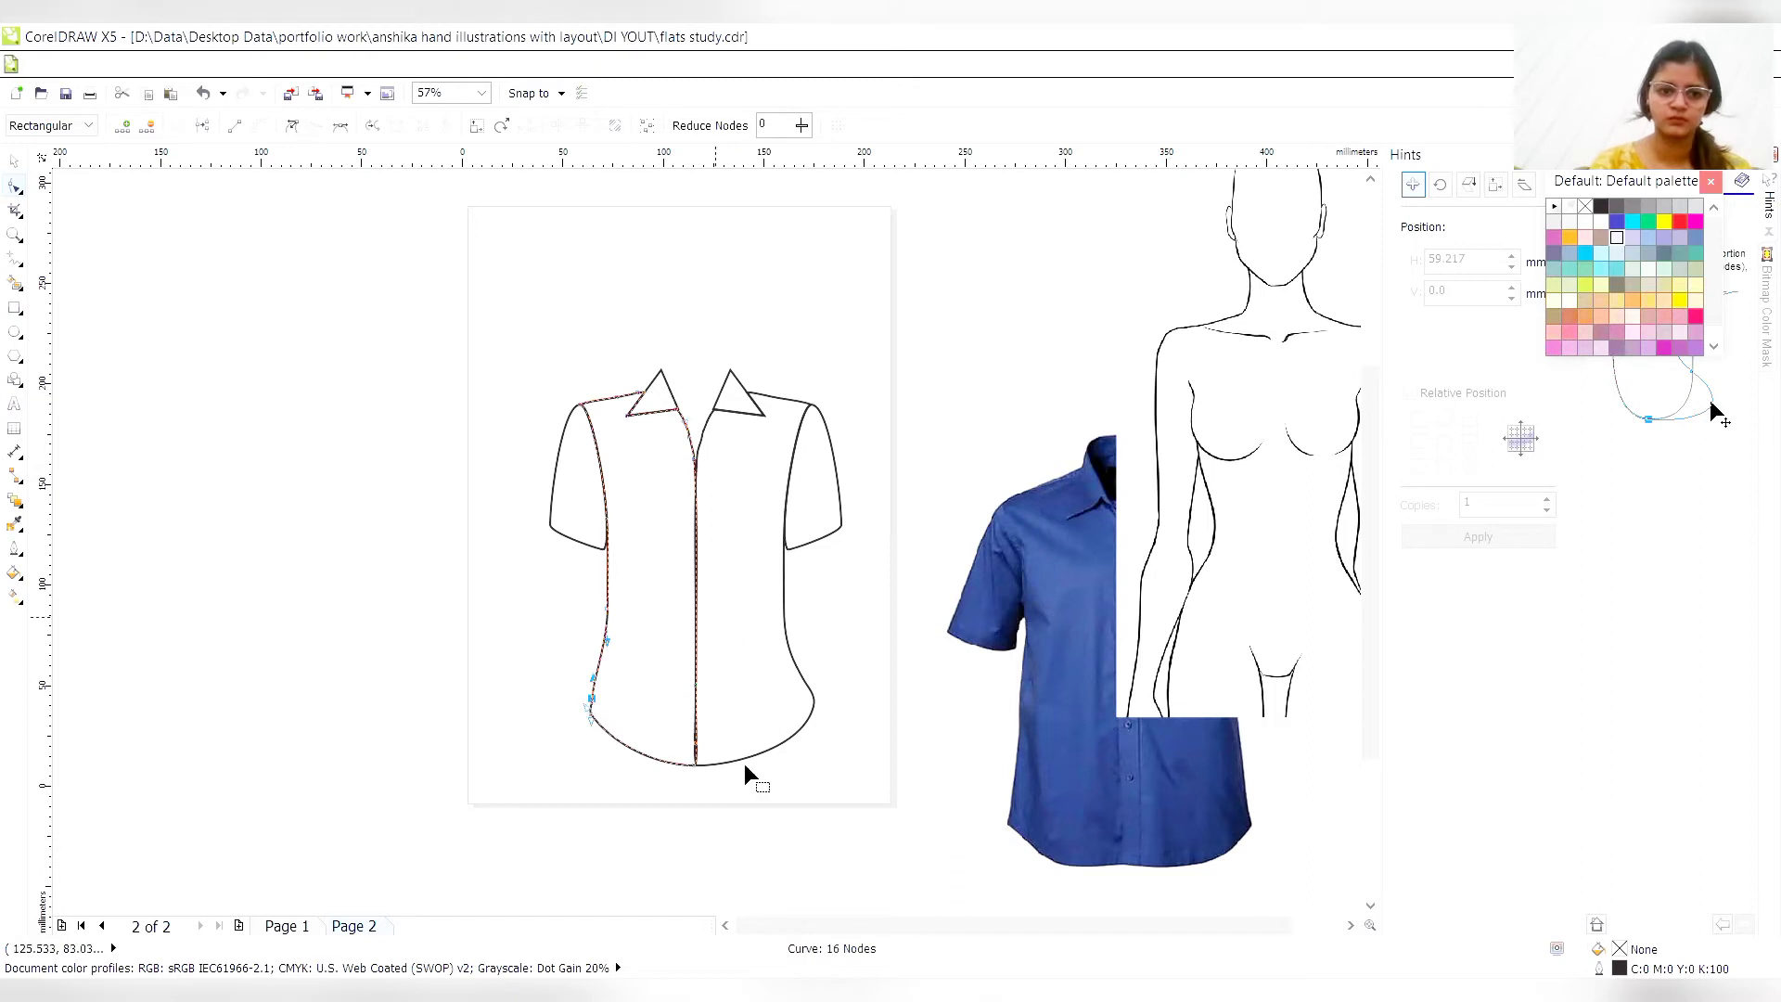
{"action": "left_click", "coordinate": [730, 824]}
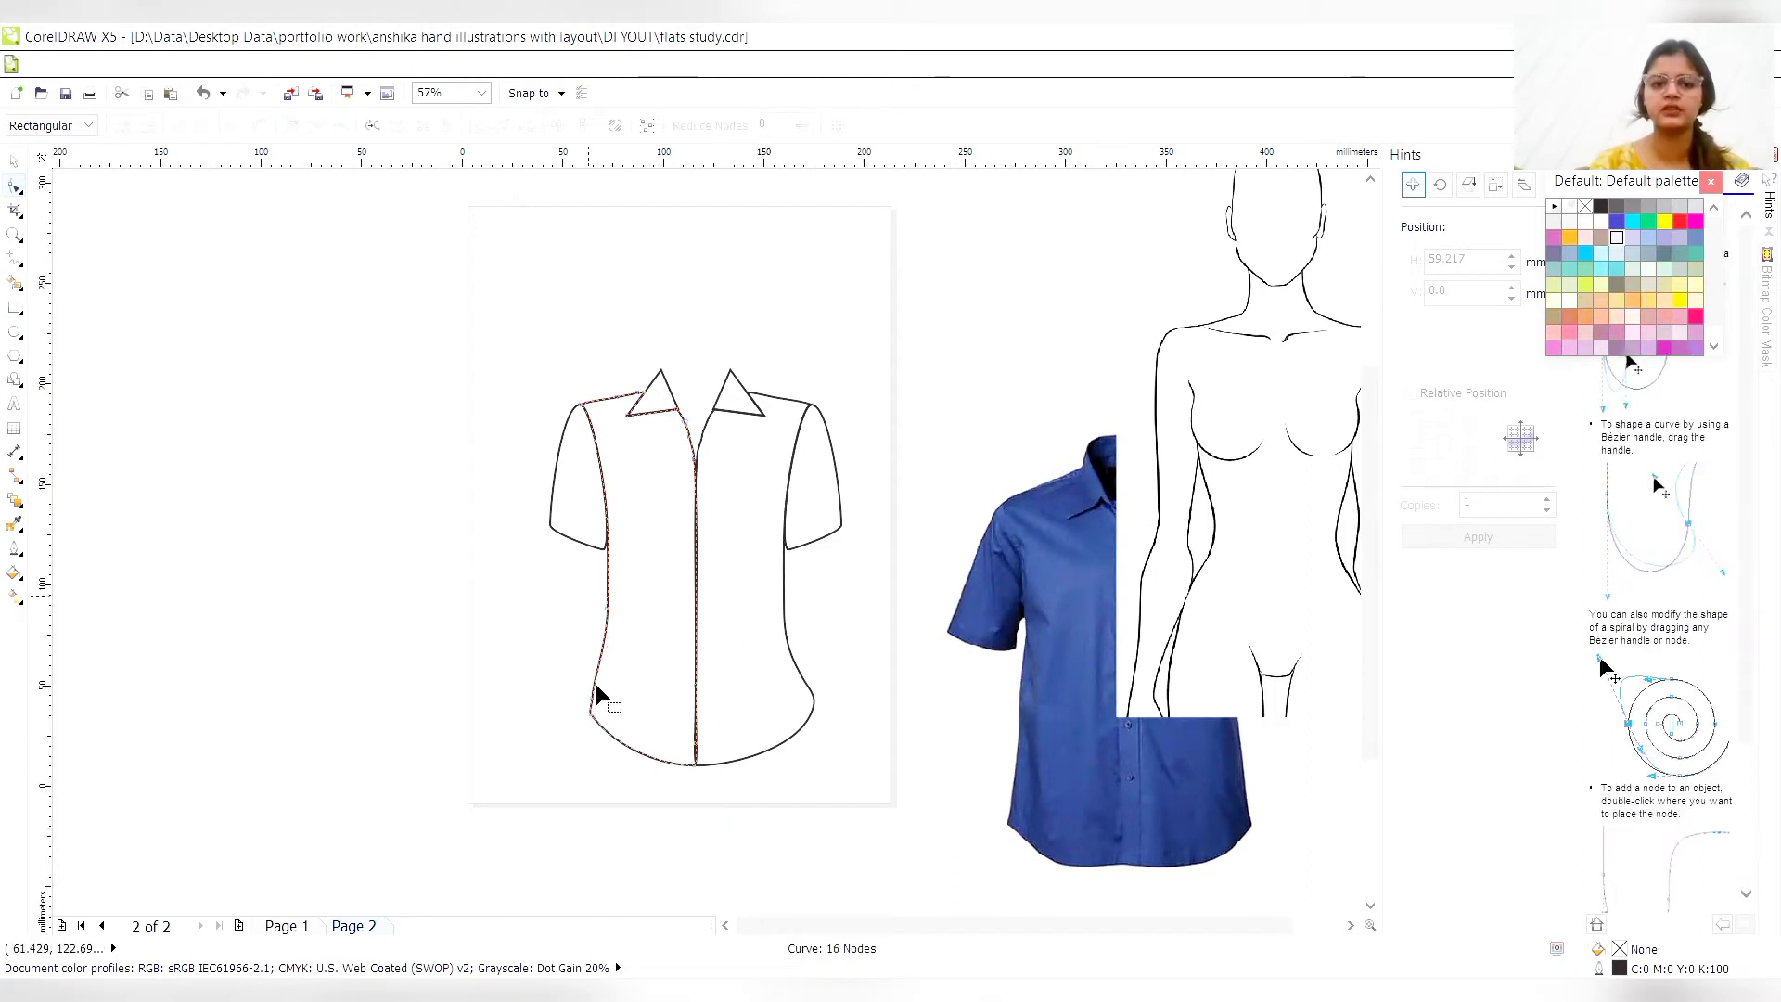
- Delete the mirrored half of the shirt, including its collar, sleeve and torso
{"action": "left_click", "coordinate": [17, 159]}
{"action": "left_click_drag", "start_coordinate": [648, 843], "coordinate": [811, 790]}
{"action": "left_click_drag", "start_coordinate": [677, 797], "coordinate": [872, 348]}
{"action": "key", "text": "Delete"}
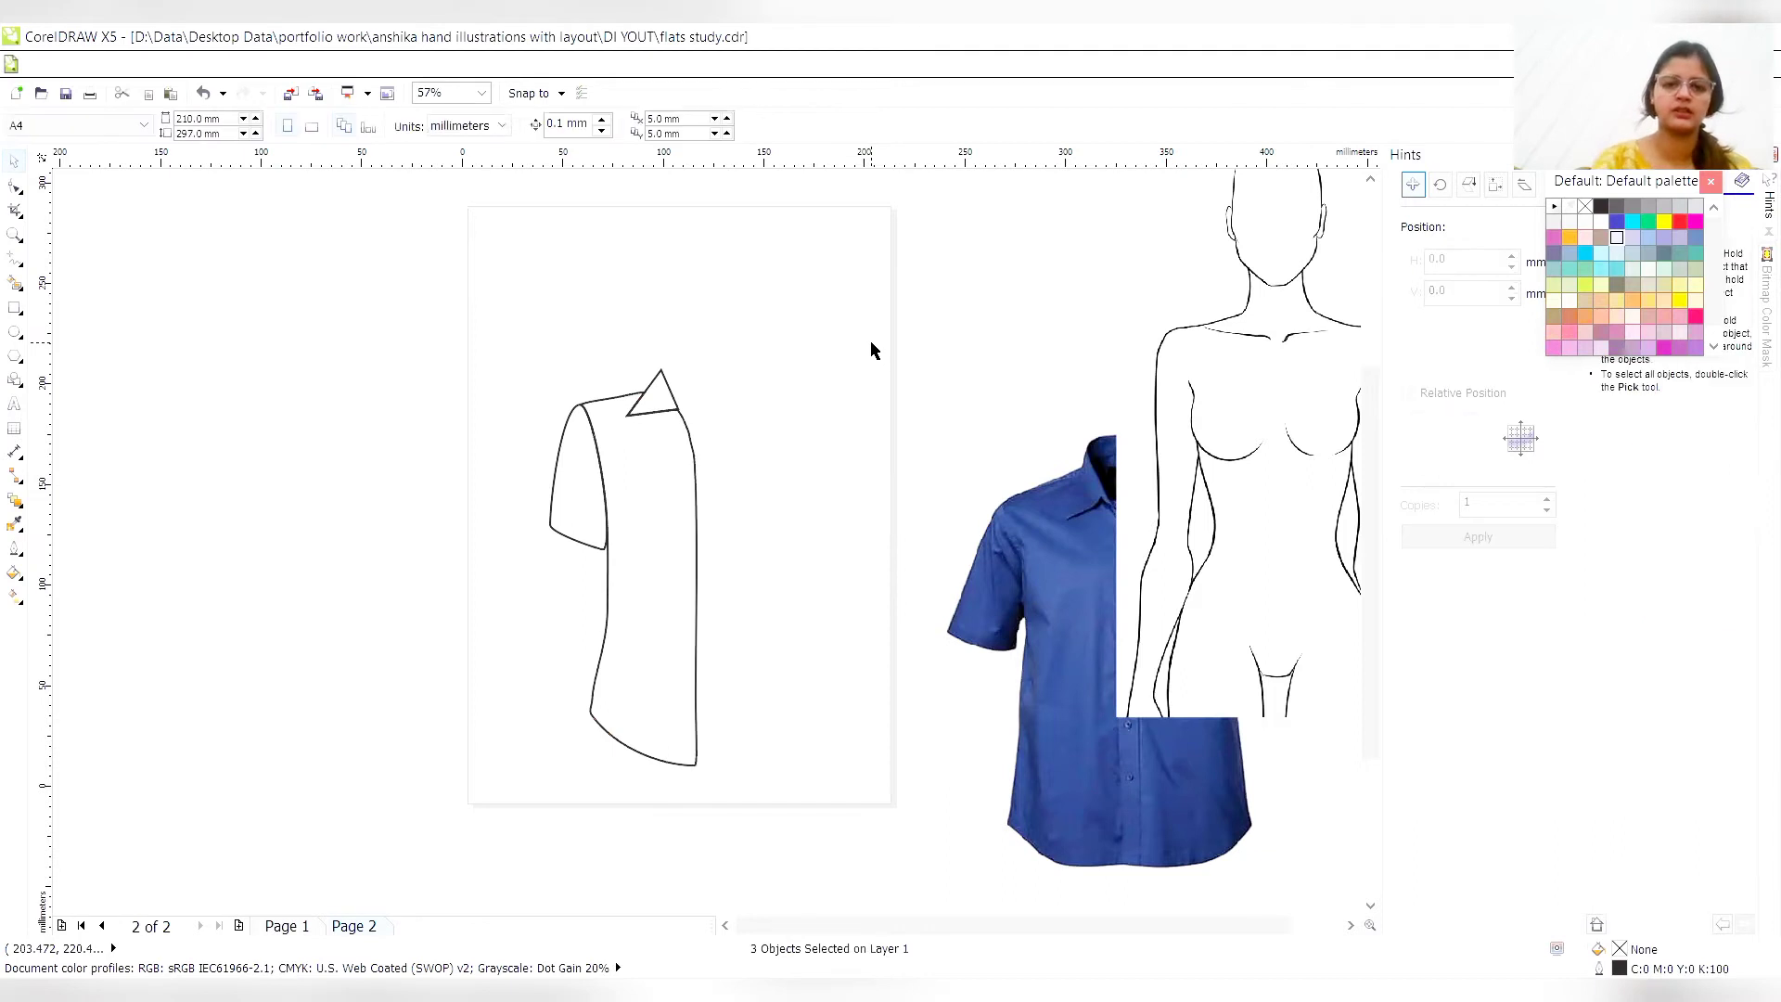
- Place one copy of the reshaped shirt half directly to its right and mirror it horizontally
{"action": "left_click_drag", "start_coordinate": [474, 853], "coordinate": [815, 263]}
{"action": "left_click", "coordinate": [1458, 537]}
{"action": "left_click", "coordinate": [404, 132]}
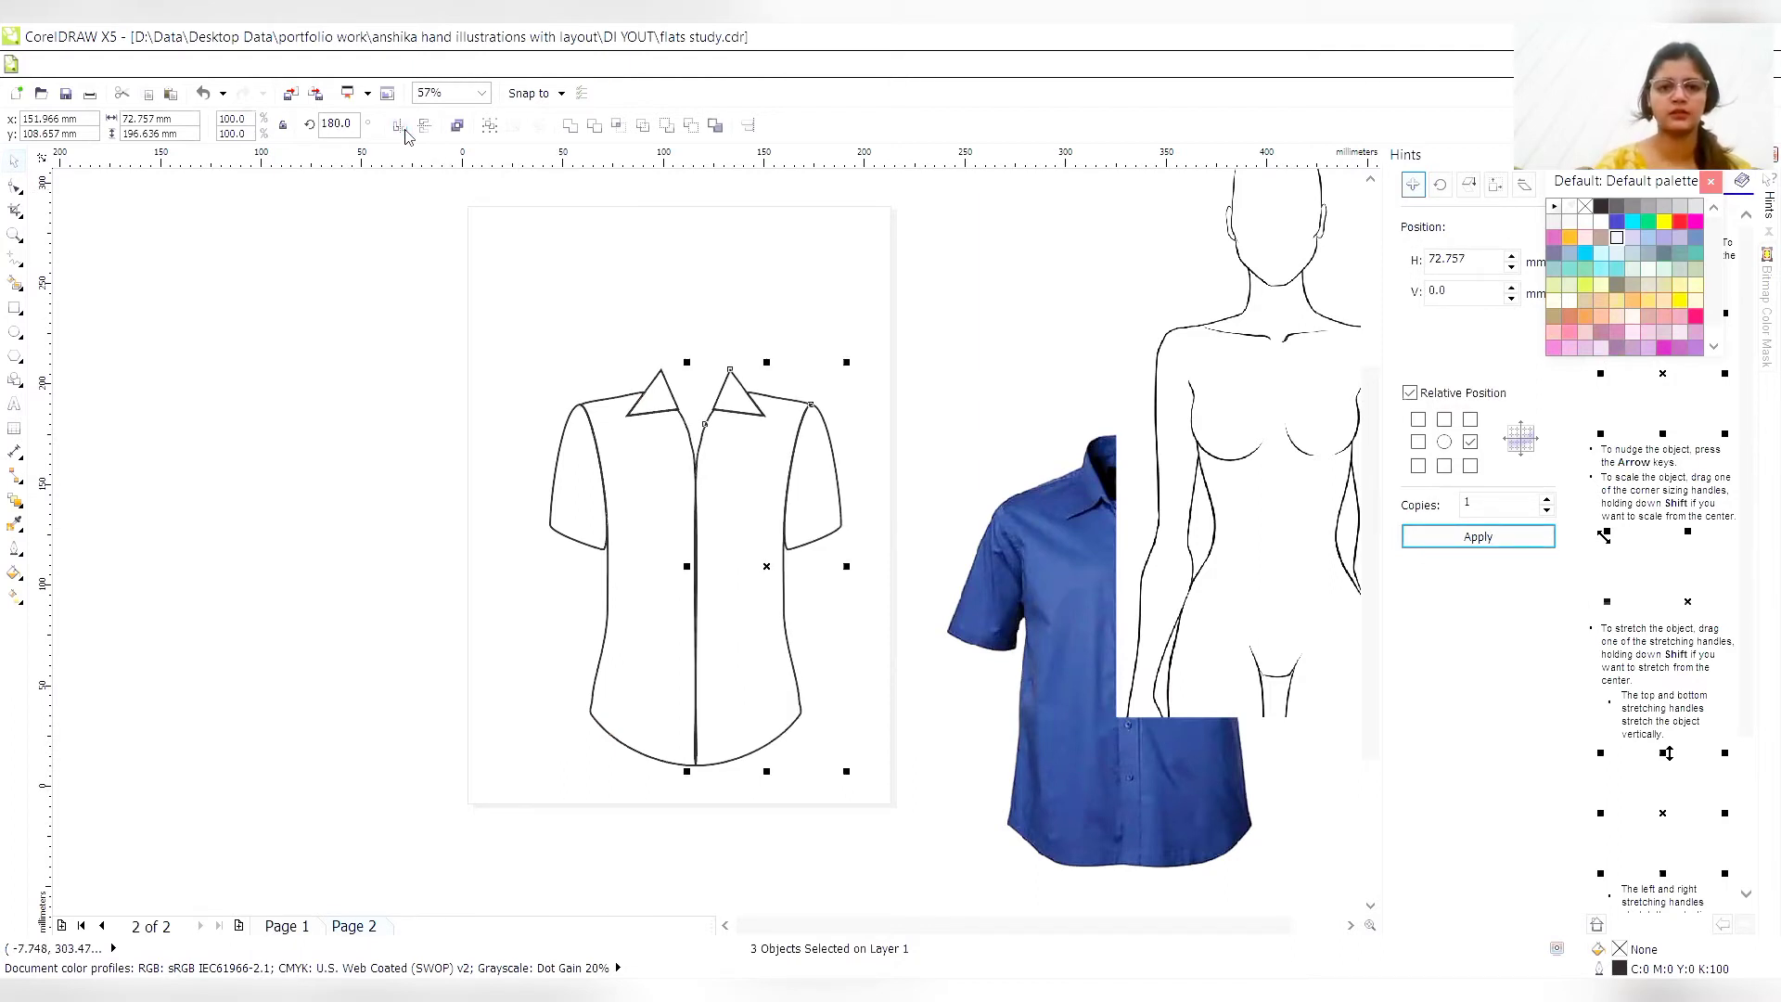
{"action": "left_click", "coordinate": [575, 761]}
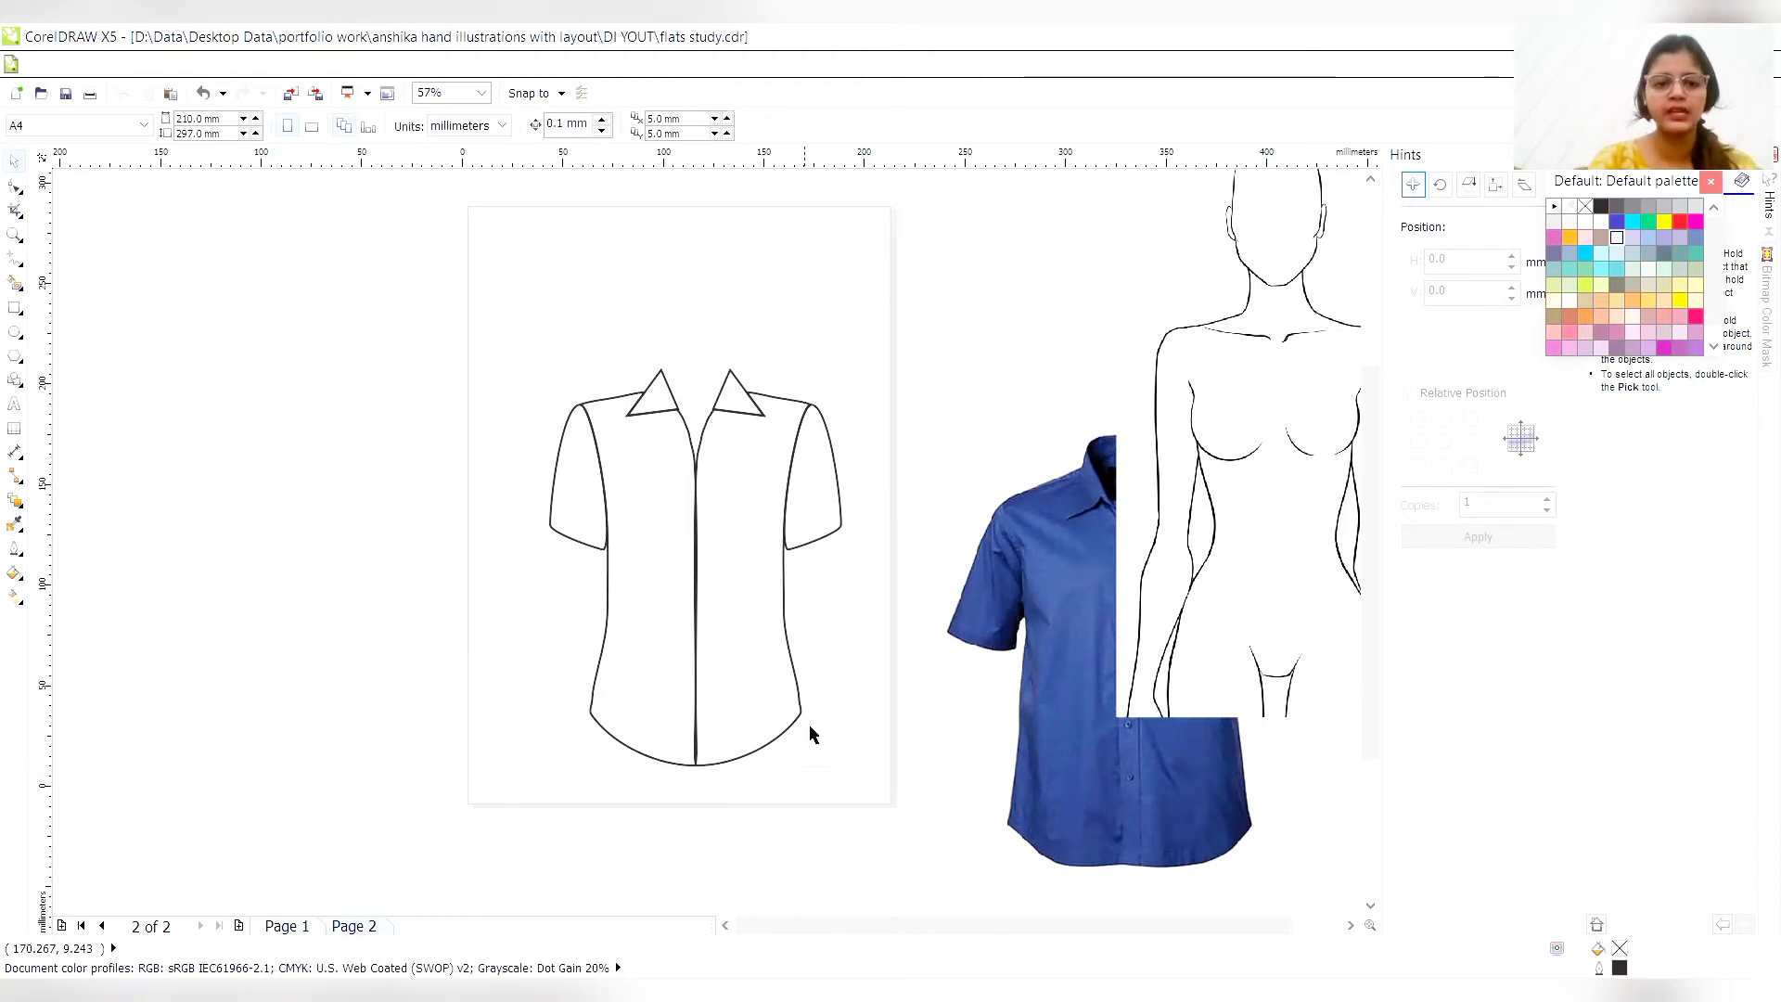
- Weld the two torso halves into a single shape
{"action": "mouse_move", "coordinate": [556, 820]}
{"action": "left_mouse_down"}
{"action": "mouse_move", "coordinate": [768, 791]}
{"action": "mouse_move", "coordinate": [815, 537]}
{"action": "mouse_move", "coordinate": [814, 384]}
{"action": "left_mouse_up"}
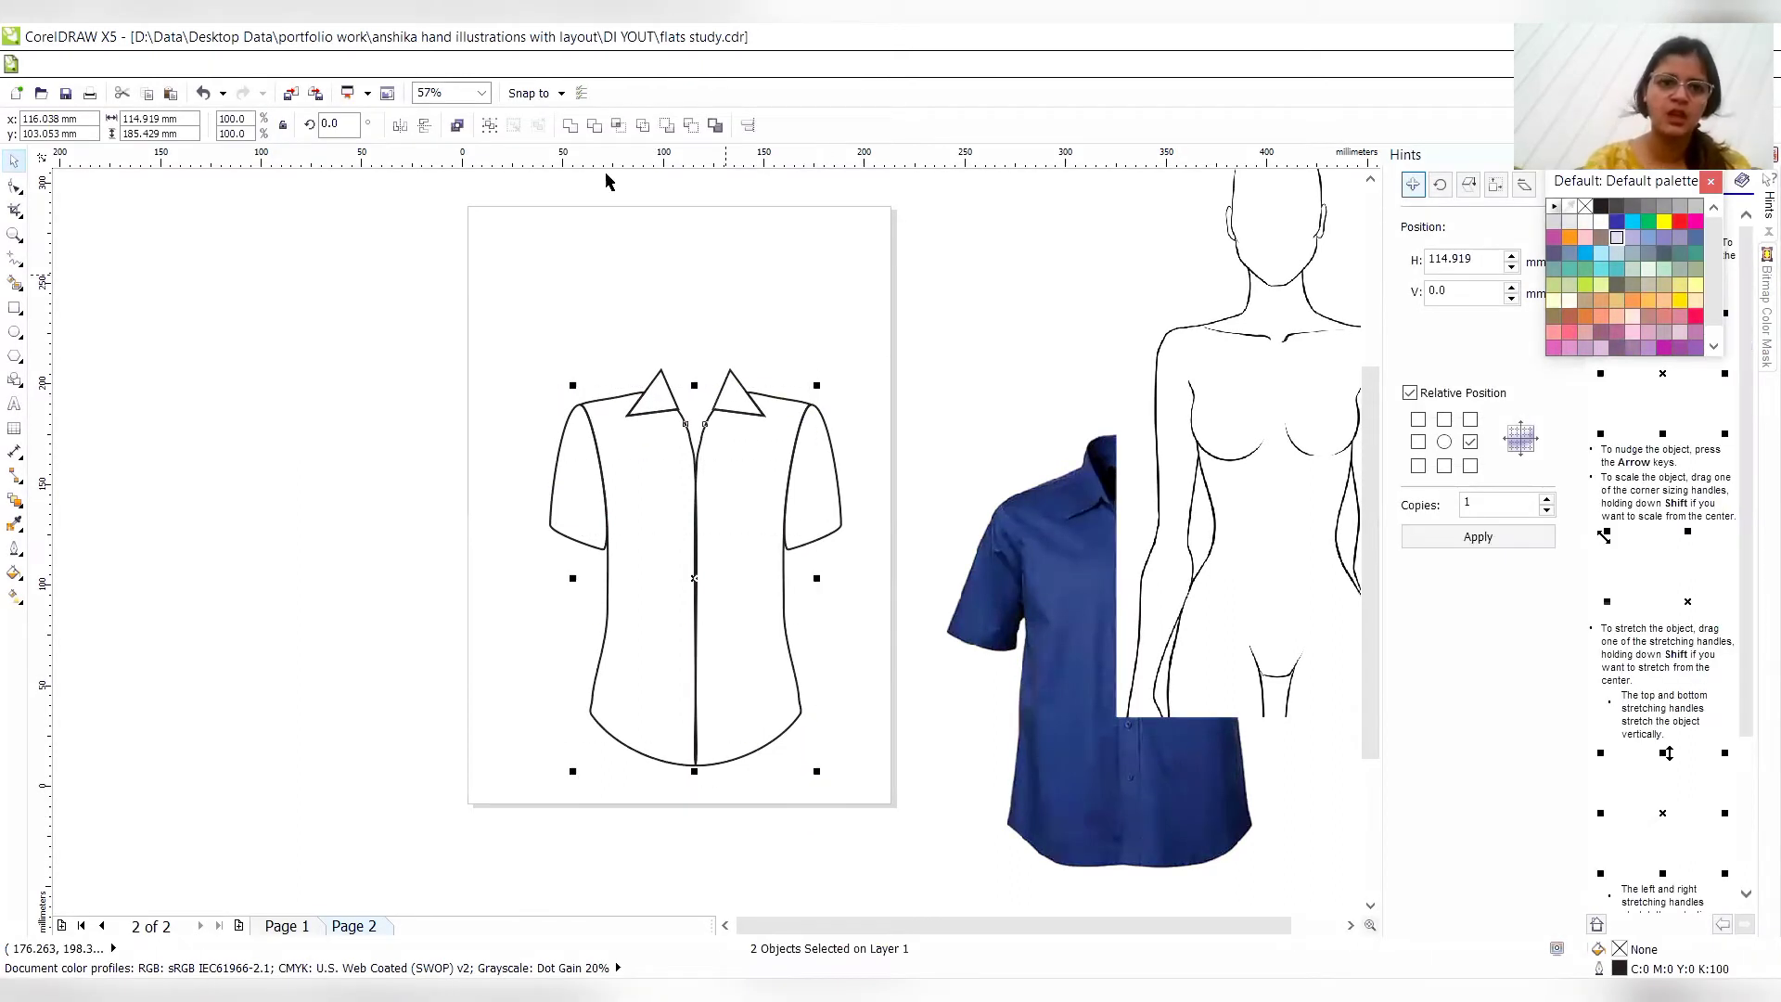
{"action": "left_click", "coordinate": [567, 127]}
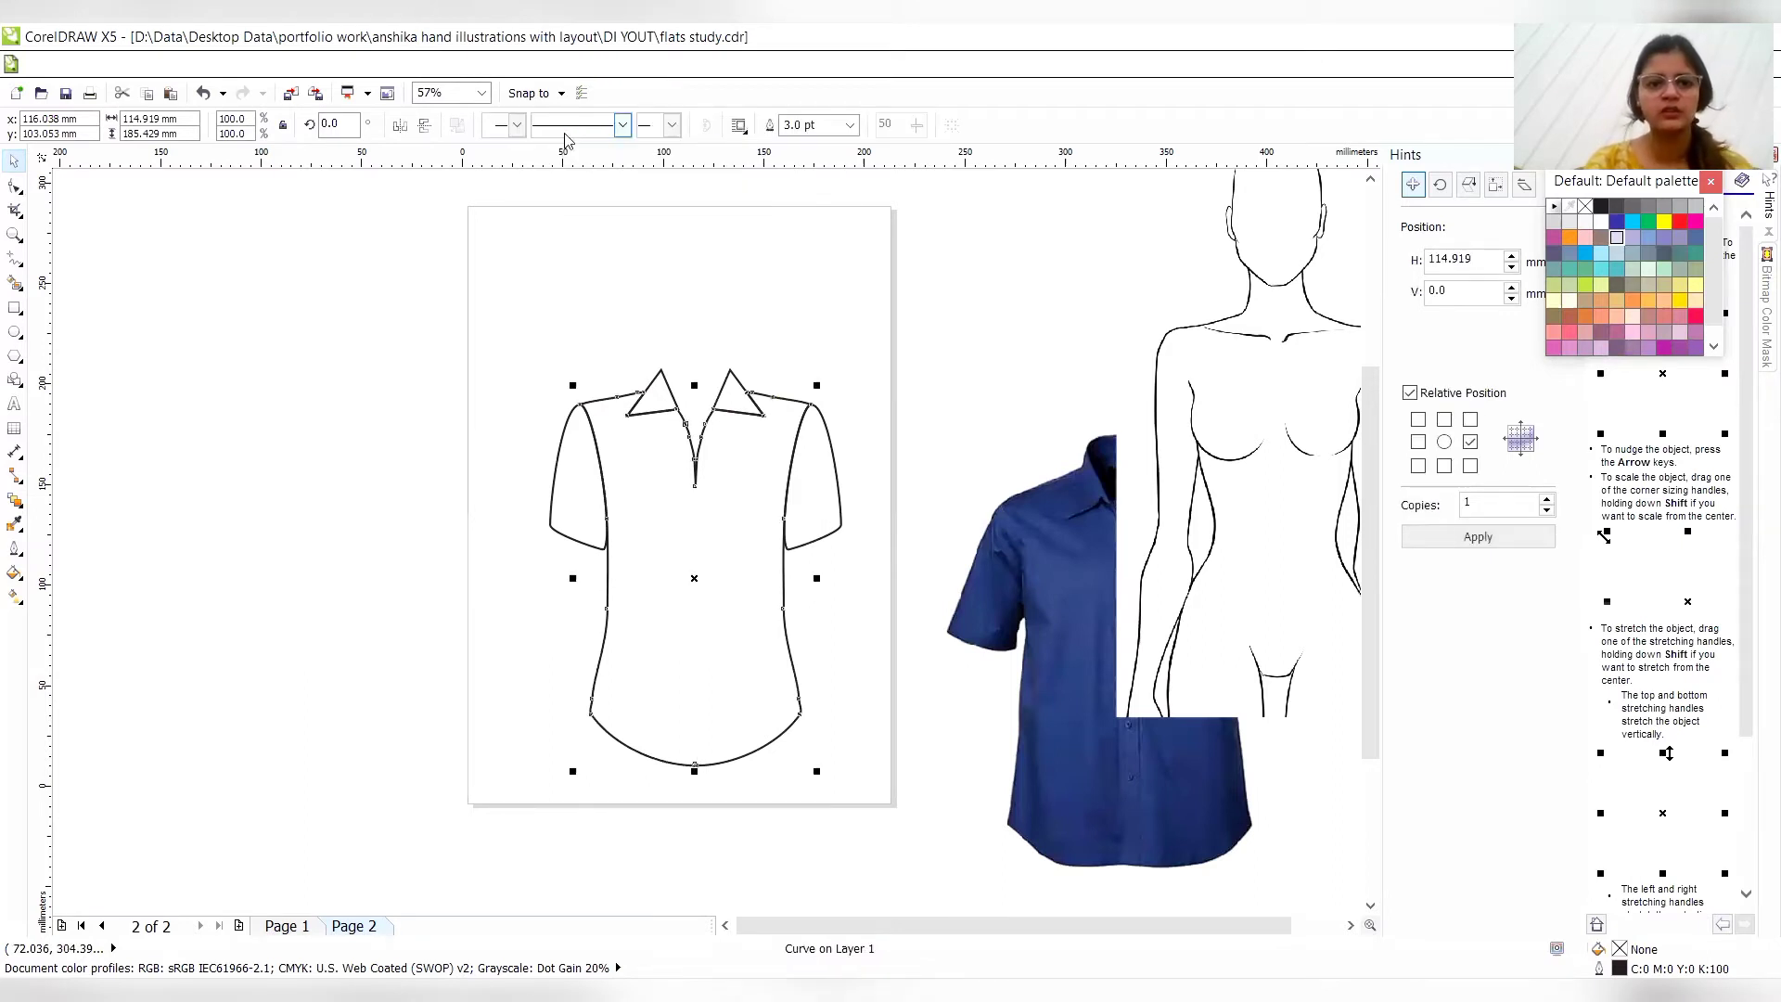
{"action": "left_click", "coordinate": [930, 384]}
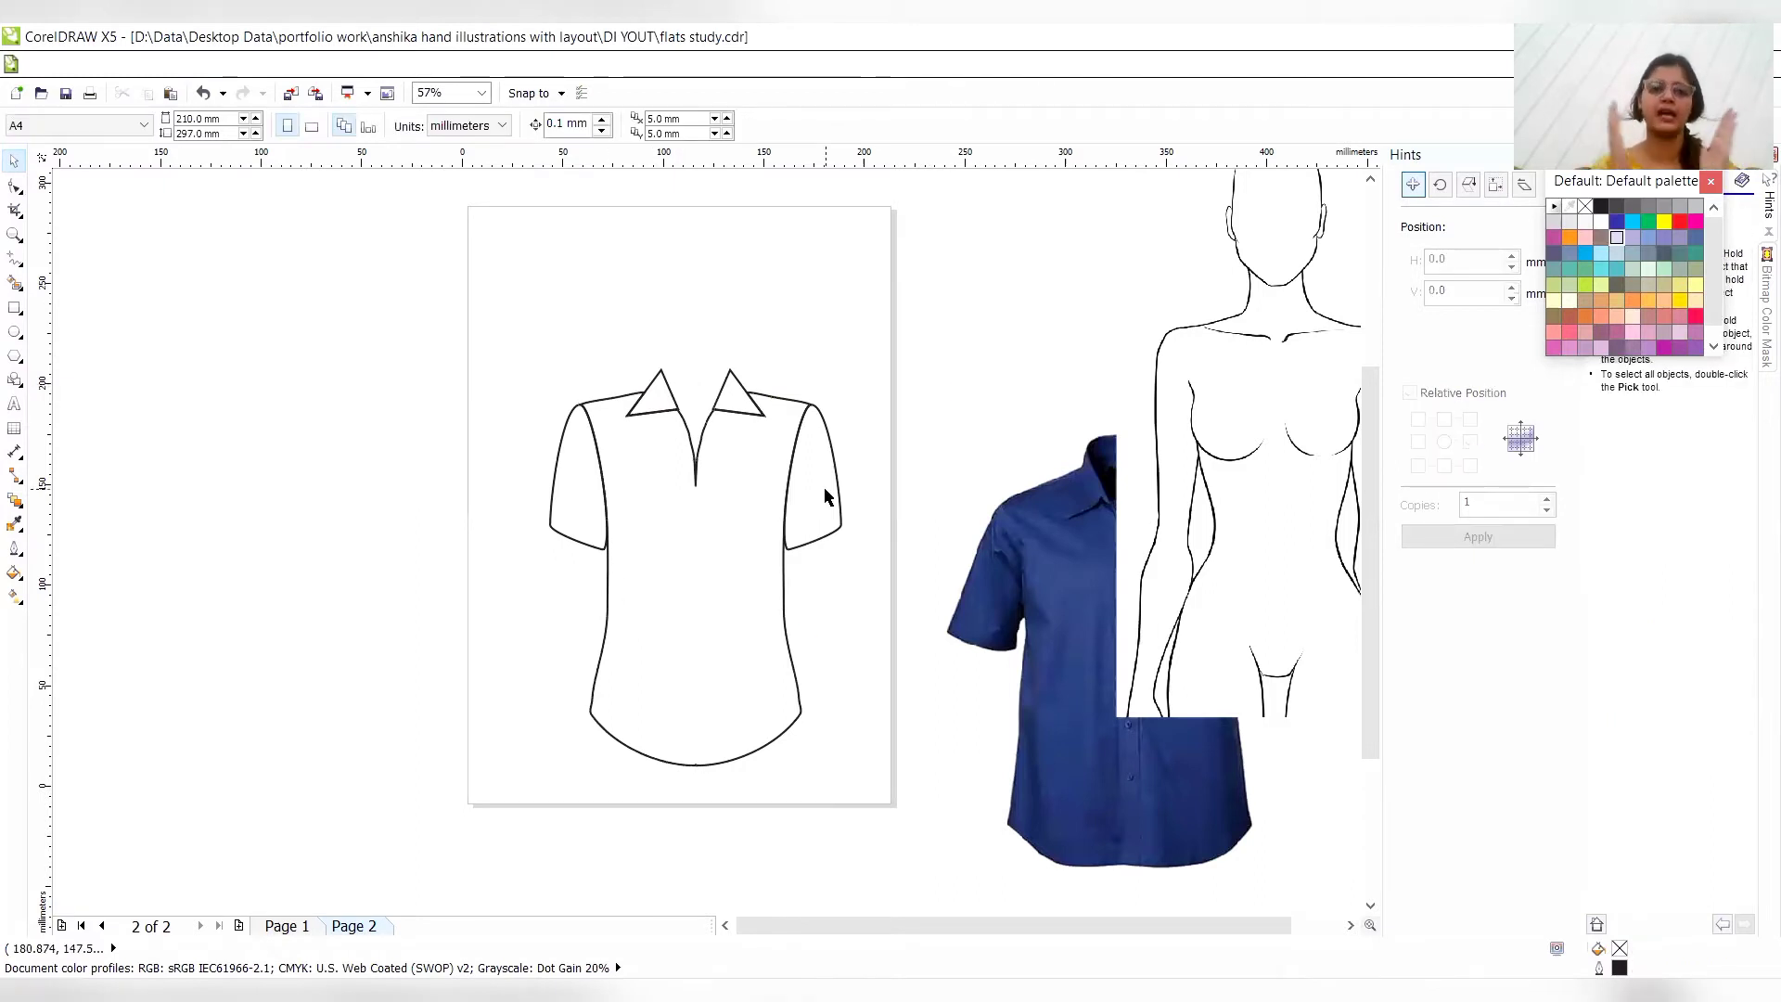
- Move the blue shirt photo up and closer to the flat sketch
{"action": "left_click", "coordinate": [1048, 562]}
{"action": "left_click_drag", "start_coordinate": [1049, 562], "coordinate": [972, 397]}
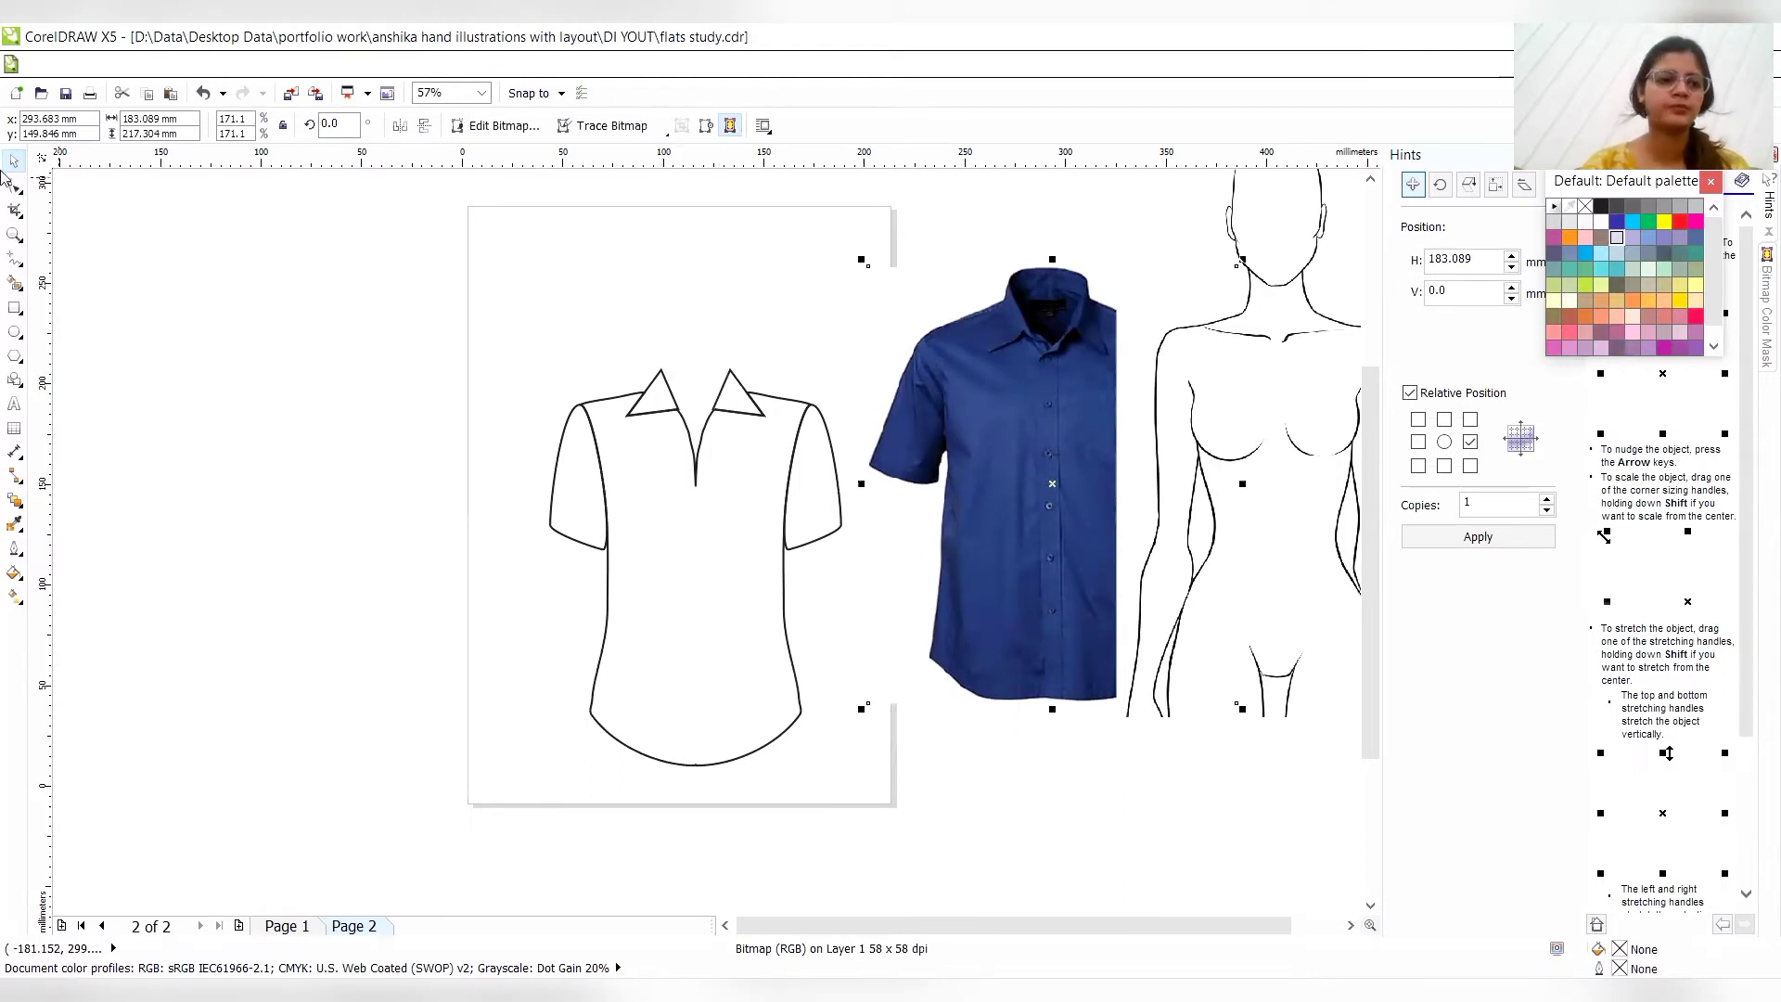
- Draw an ellipse about 35 mm wide and 44 mm high over the neck opening and set its outline to 3.0 pt
{"action": "left_click", "coordinate": [14, 235]}
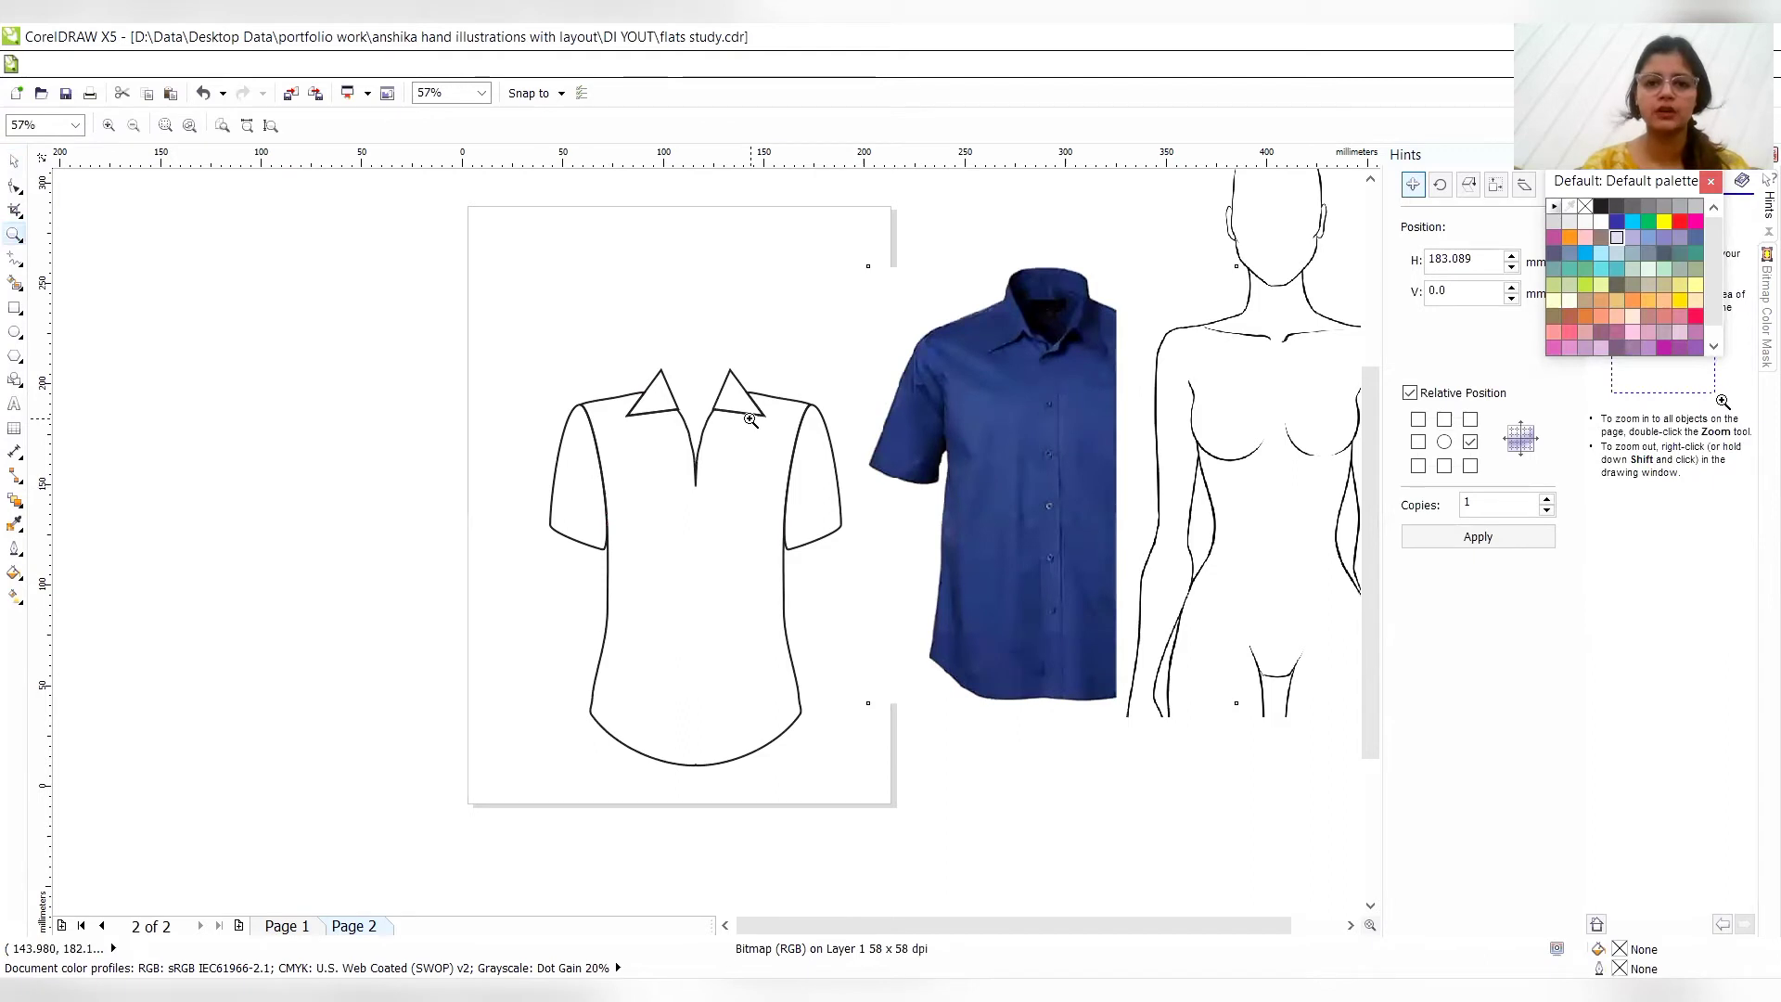
{"action": "left_click", "coordinate": [752, 420]}
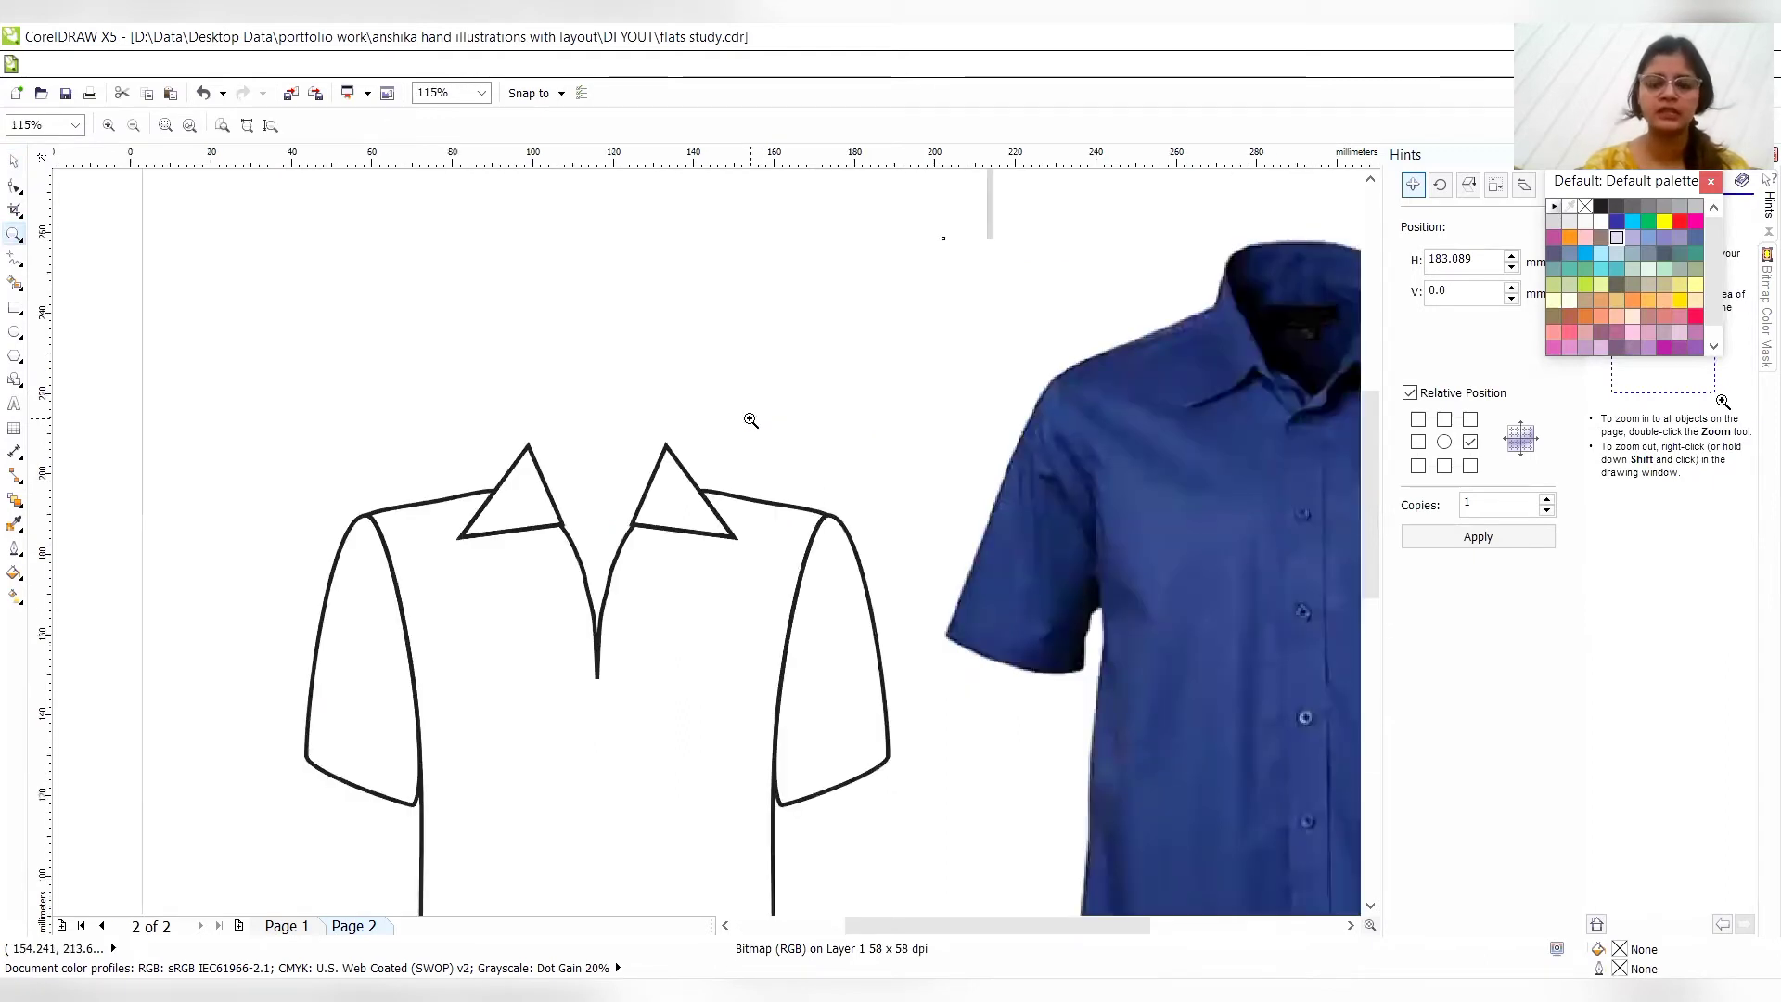
{"action": "left_click", "coordinate": [707, 440]}
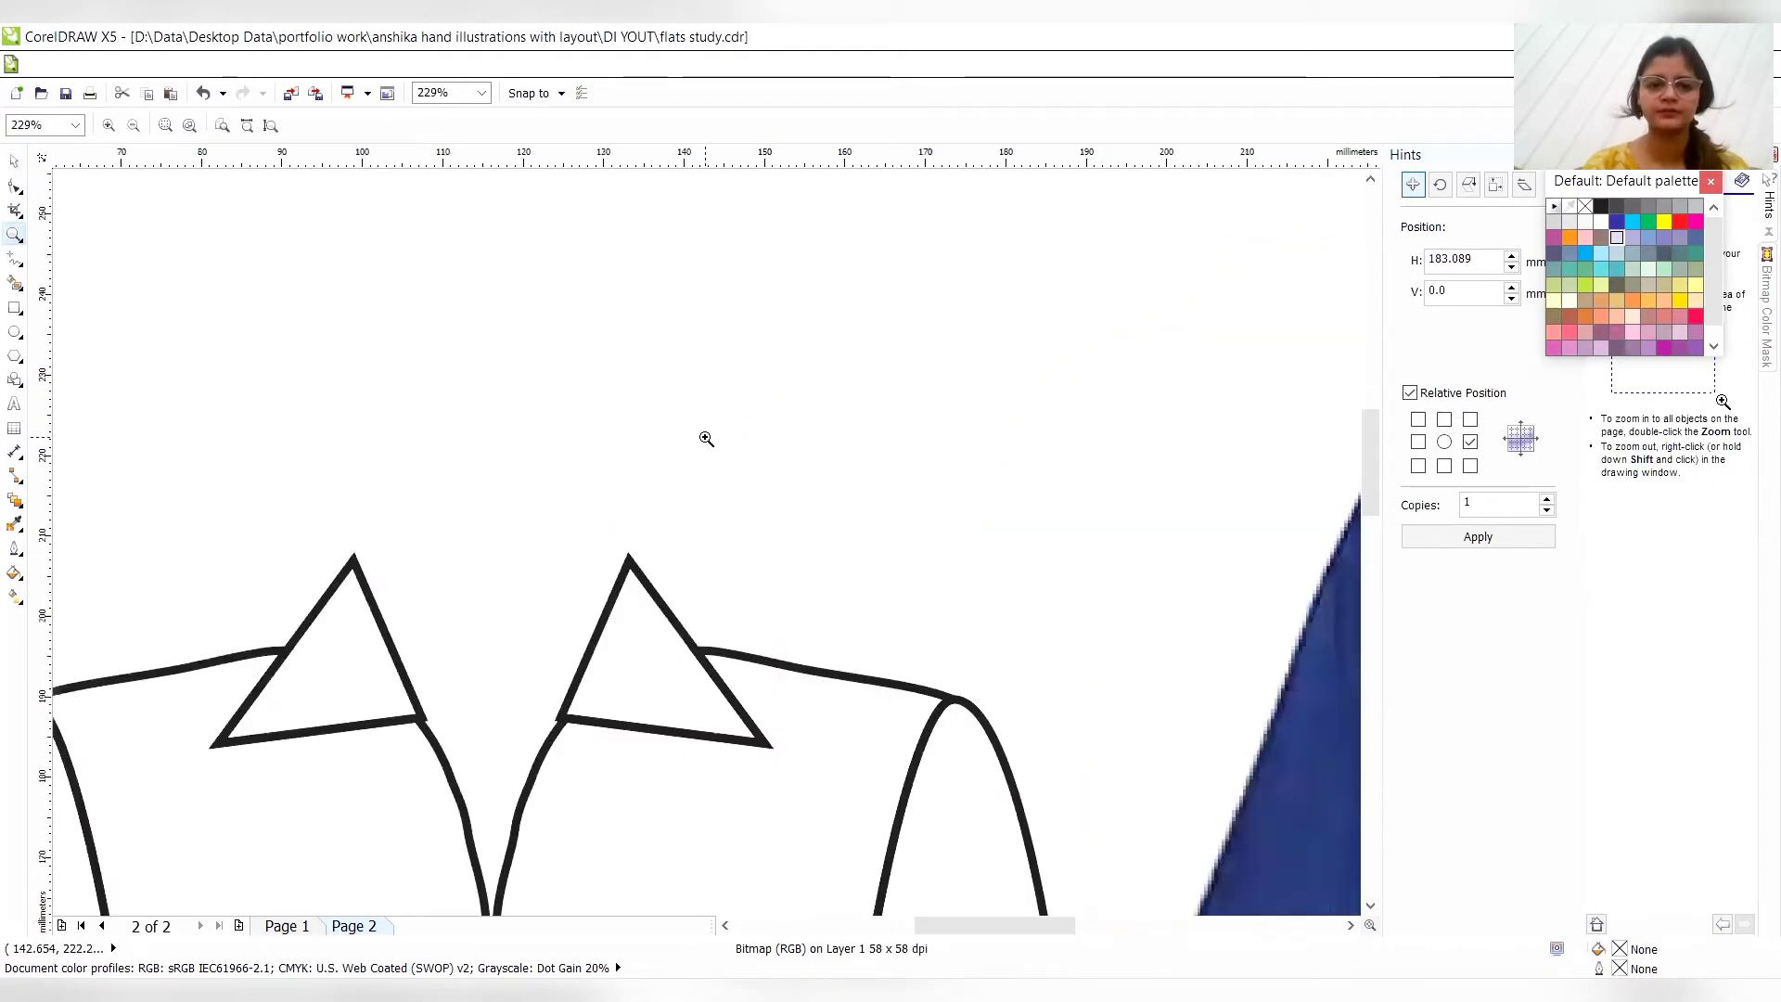
{"action": "left_click", "coordinate": [586, 636], "text": "shift"}
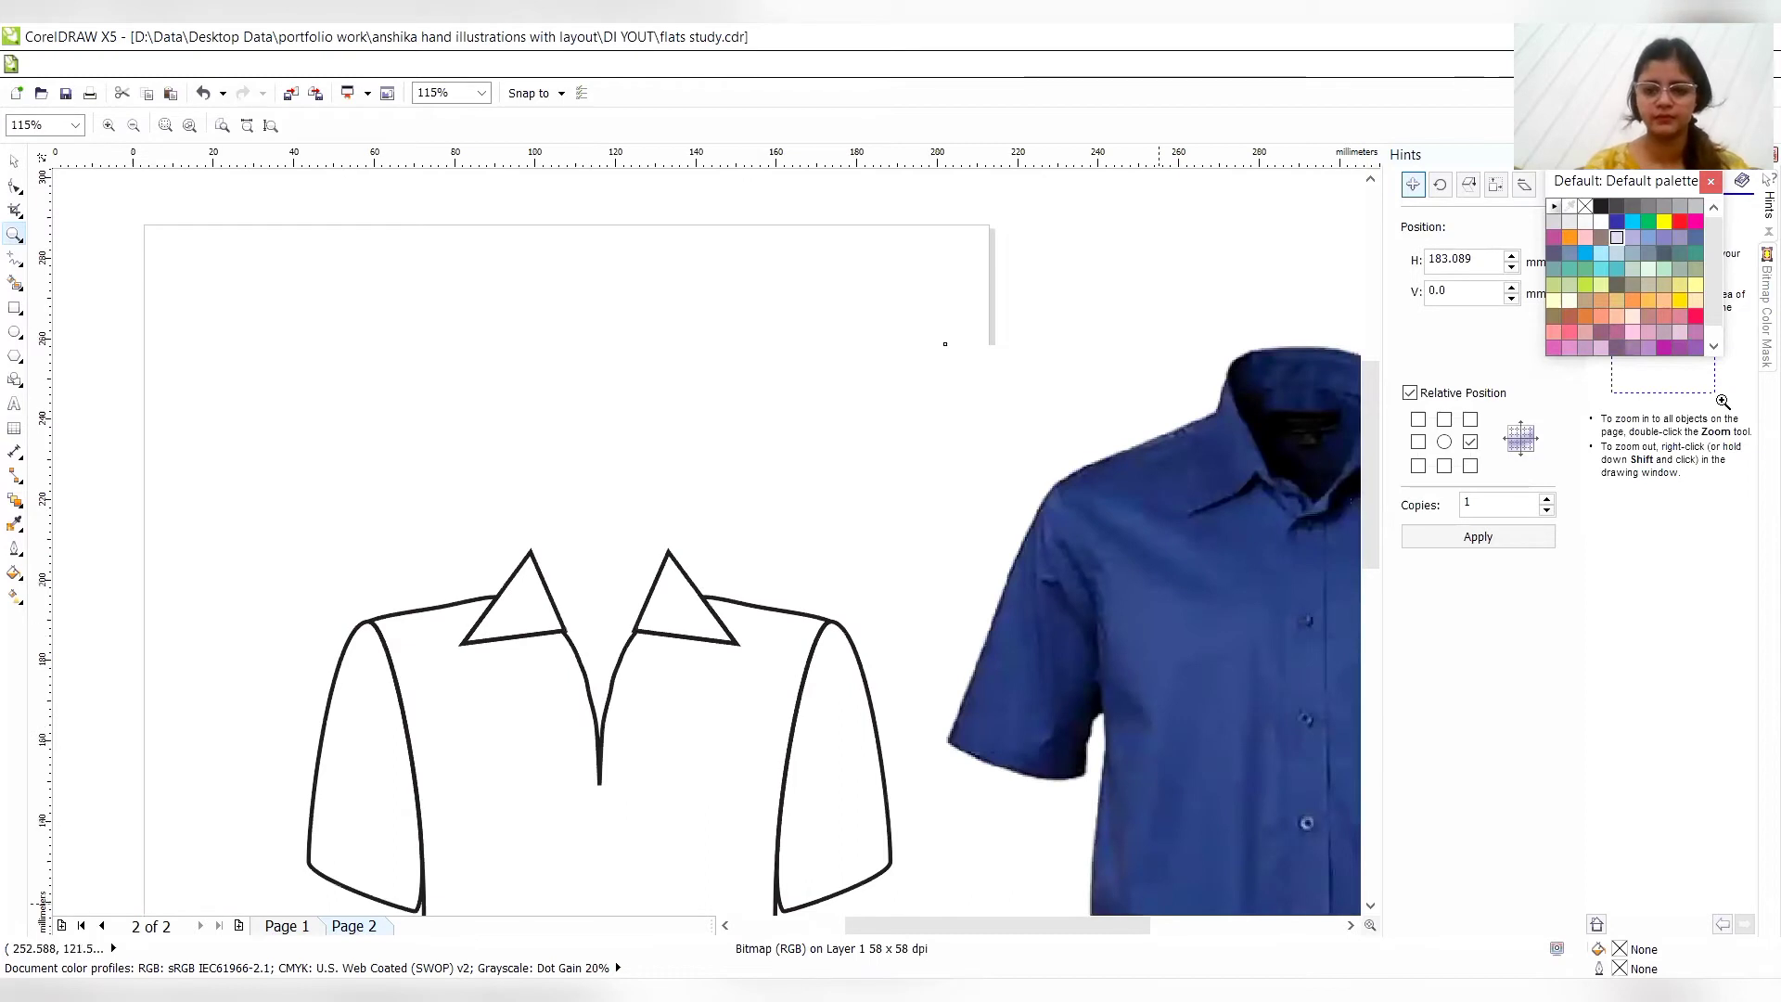
{"action": "left_click", "coordinate": [1349, 925]}
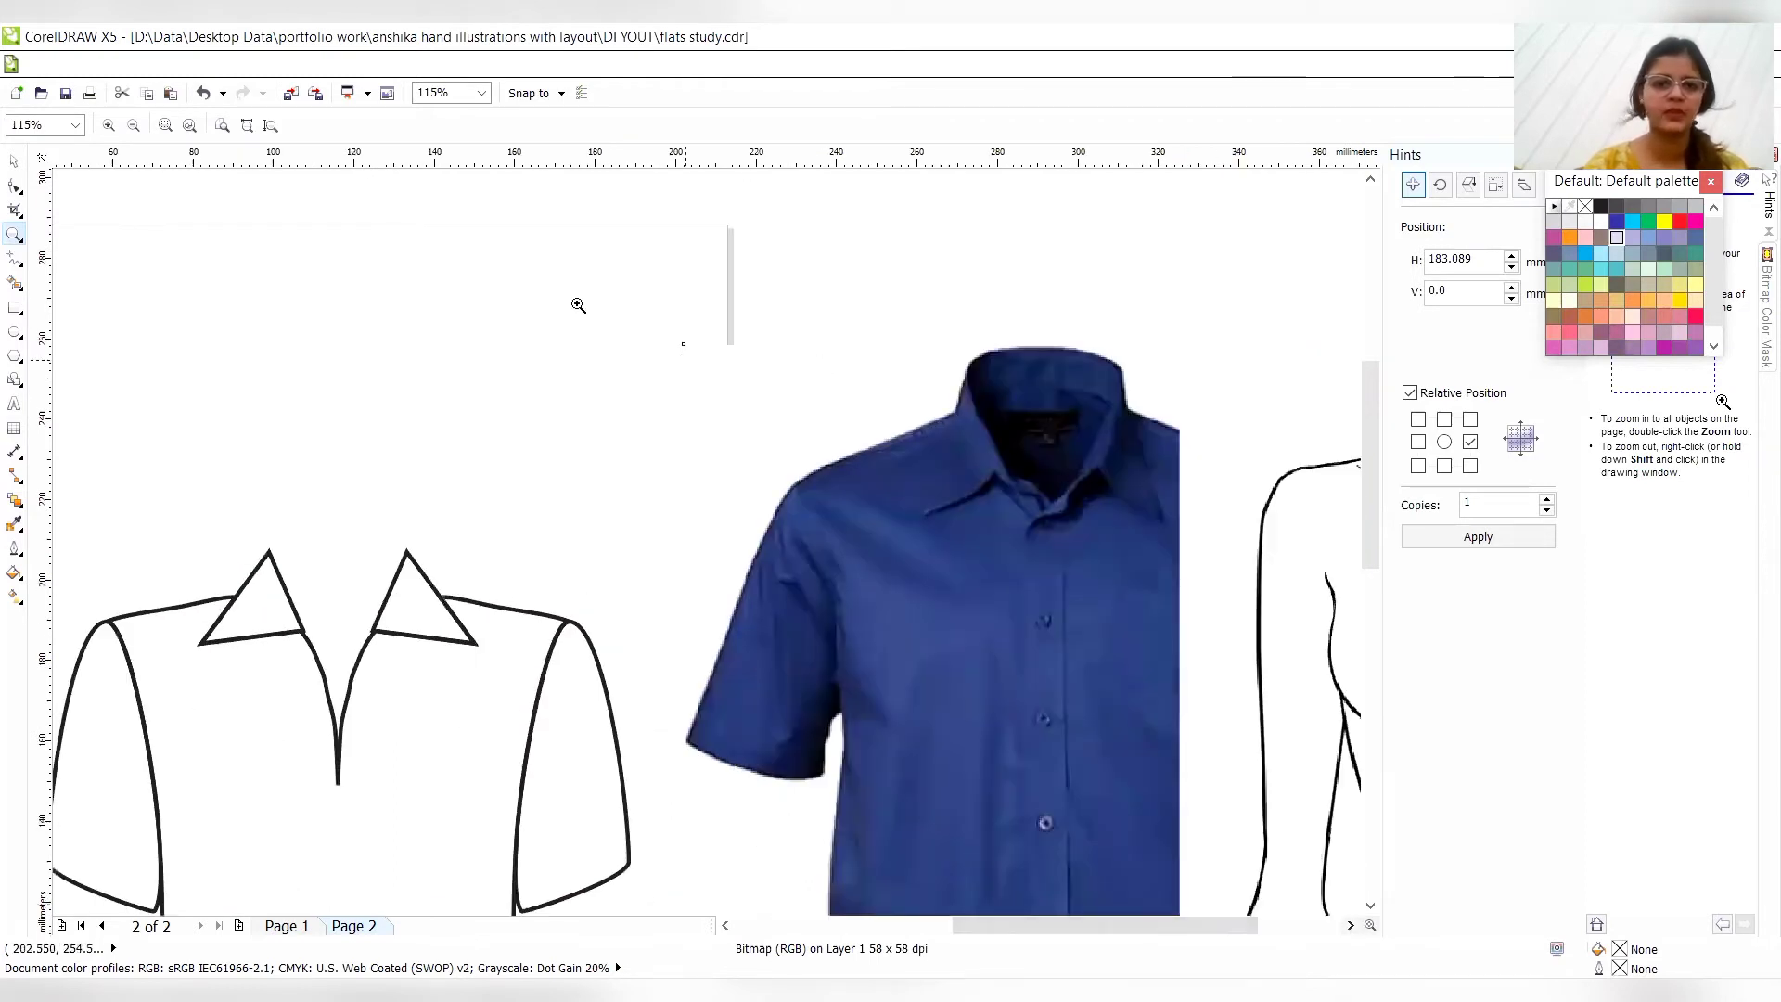
{"action": "left_click", "coordinate": [15, 331]}
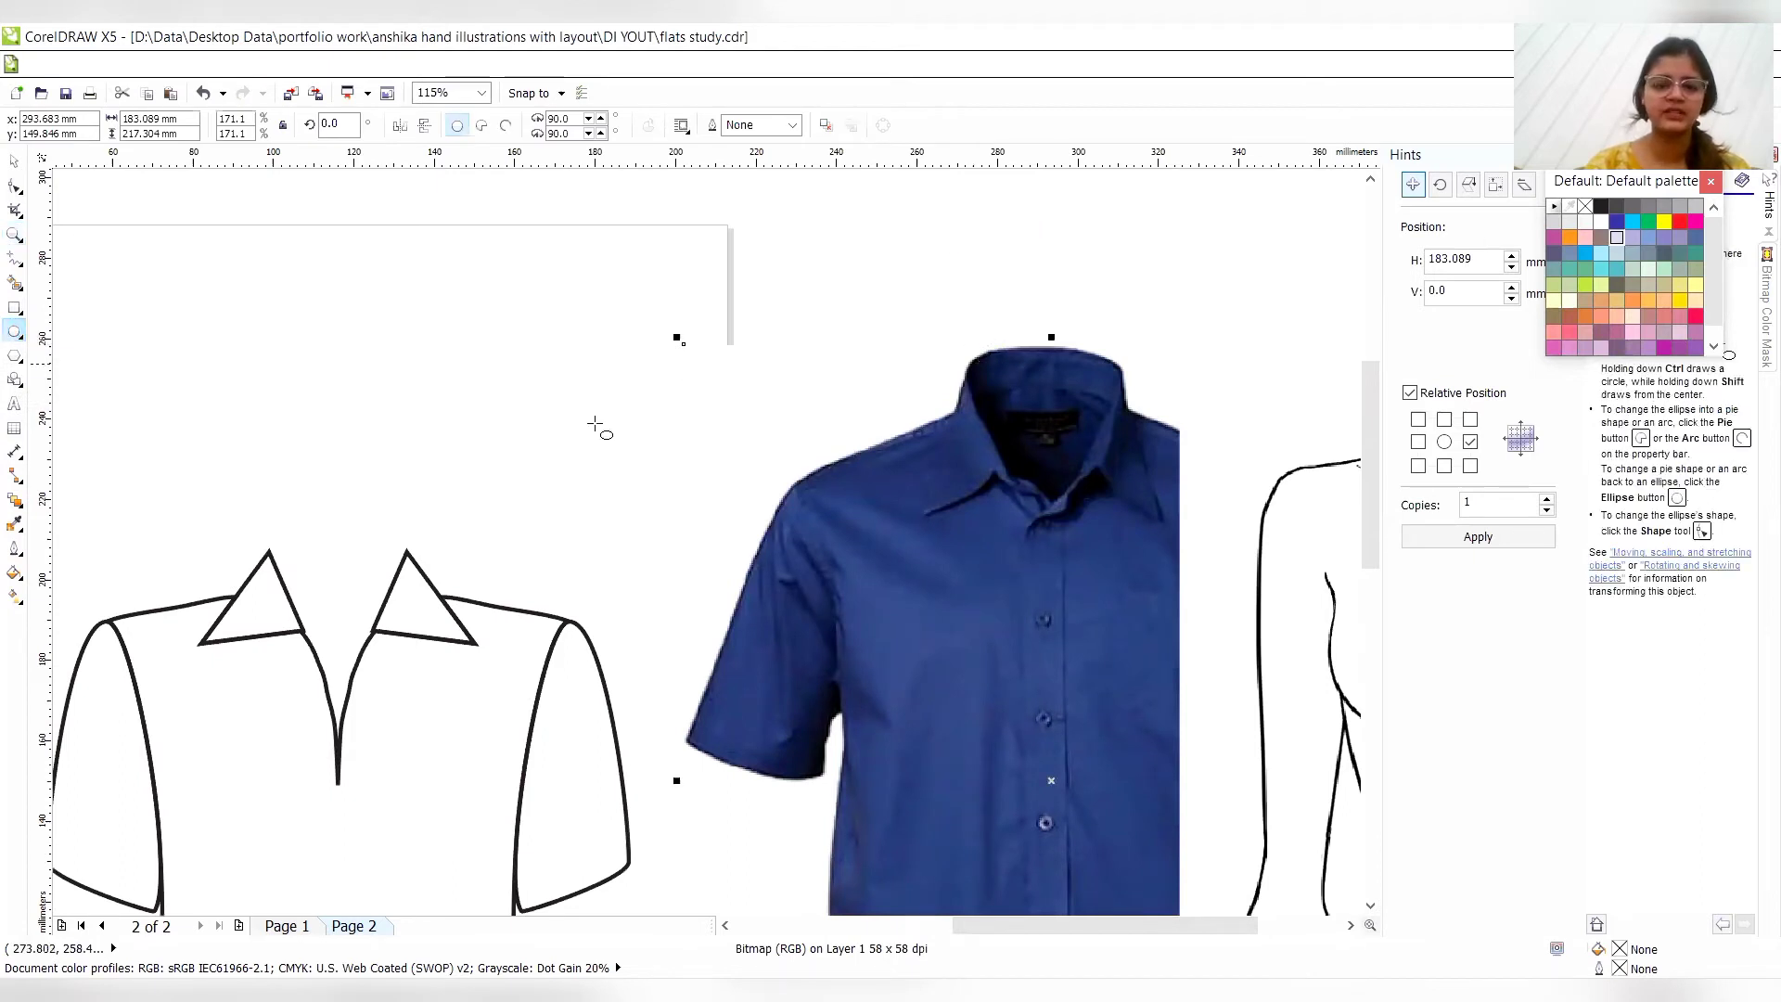
{"action": "left_click_drag", "start_coordinate": [275, 521], "coordinate": [422, 704]}
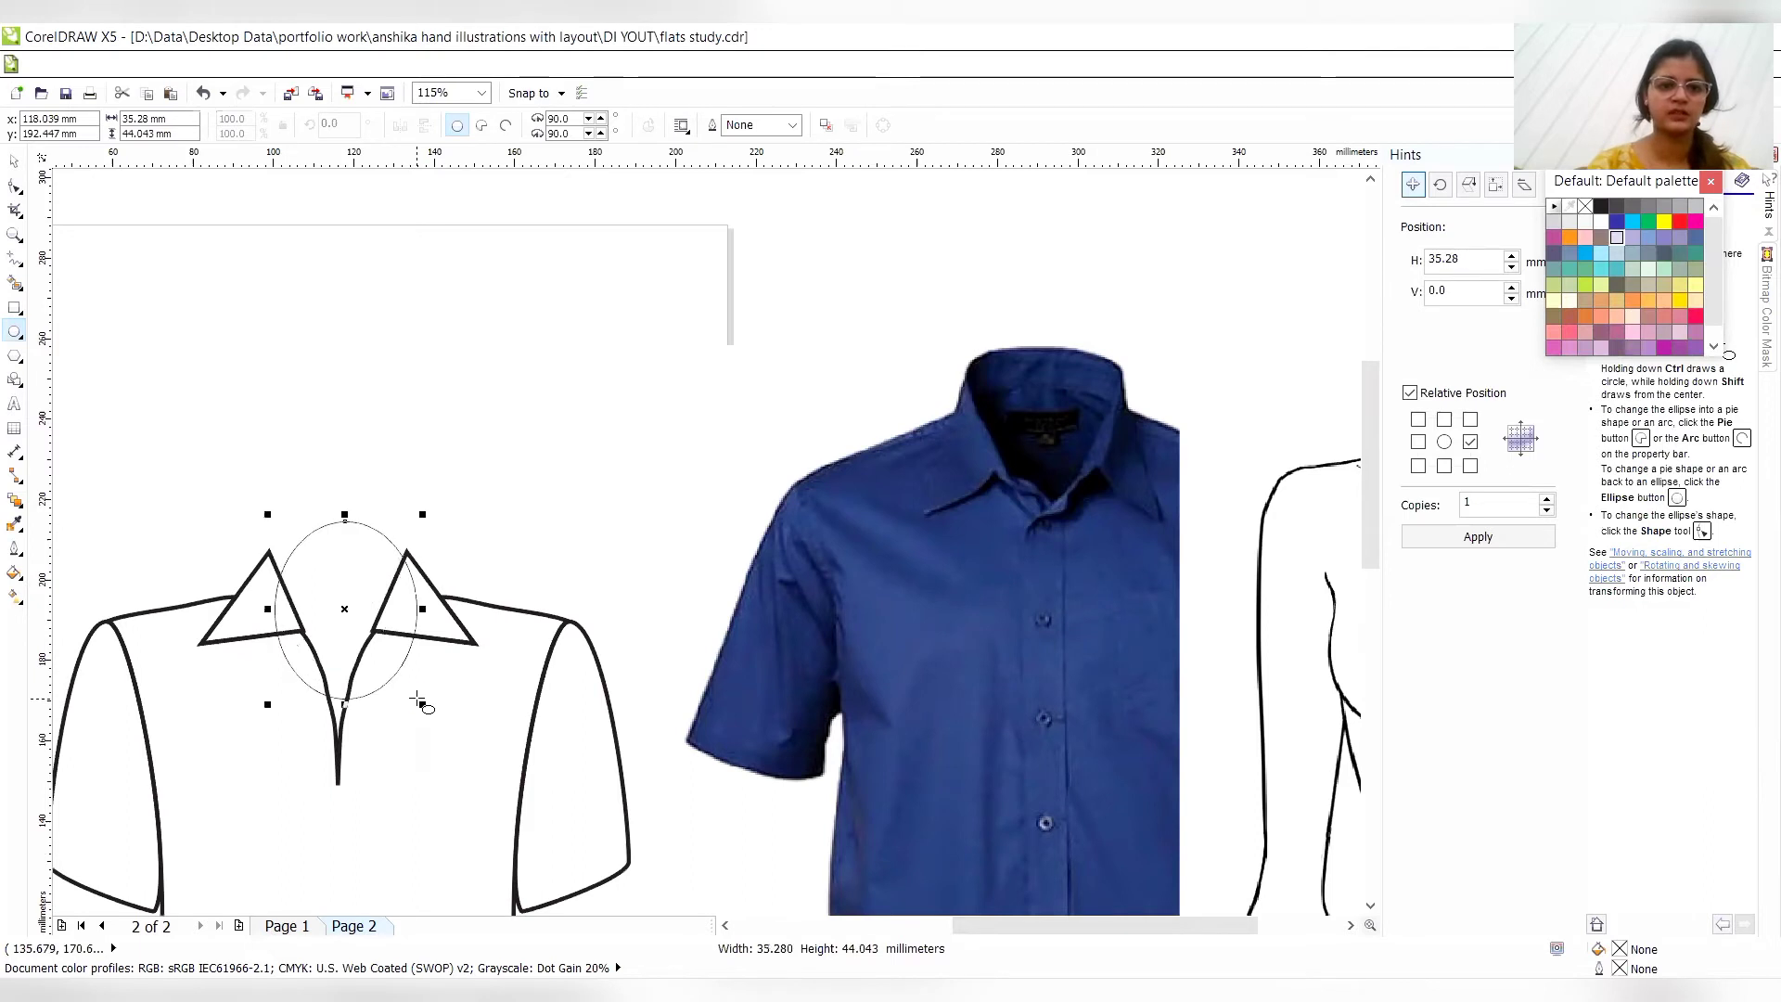
{"action": "left_click", "coordinate": [792, 125]}
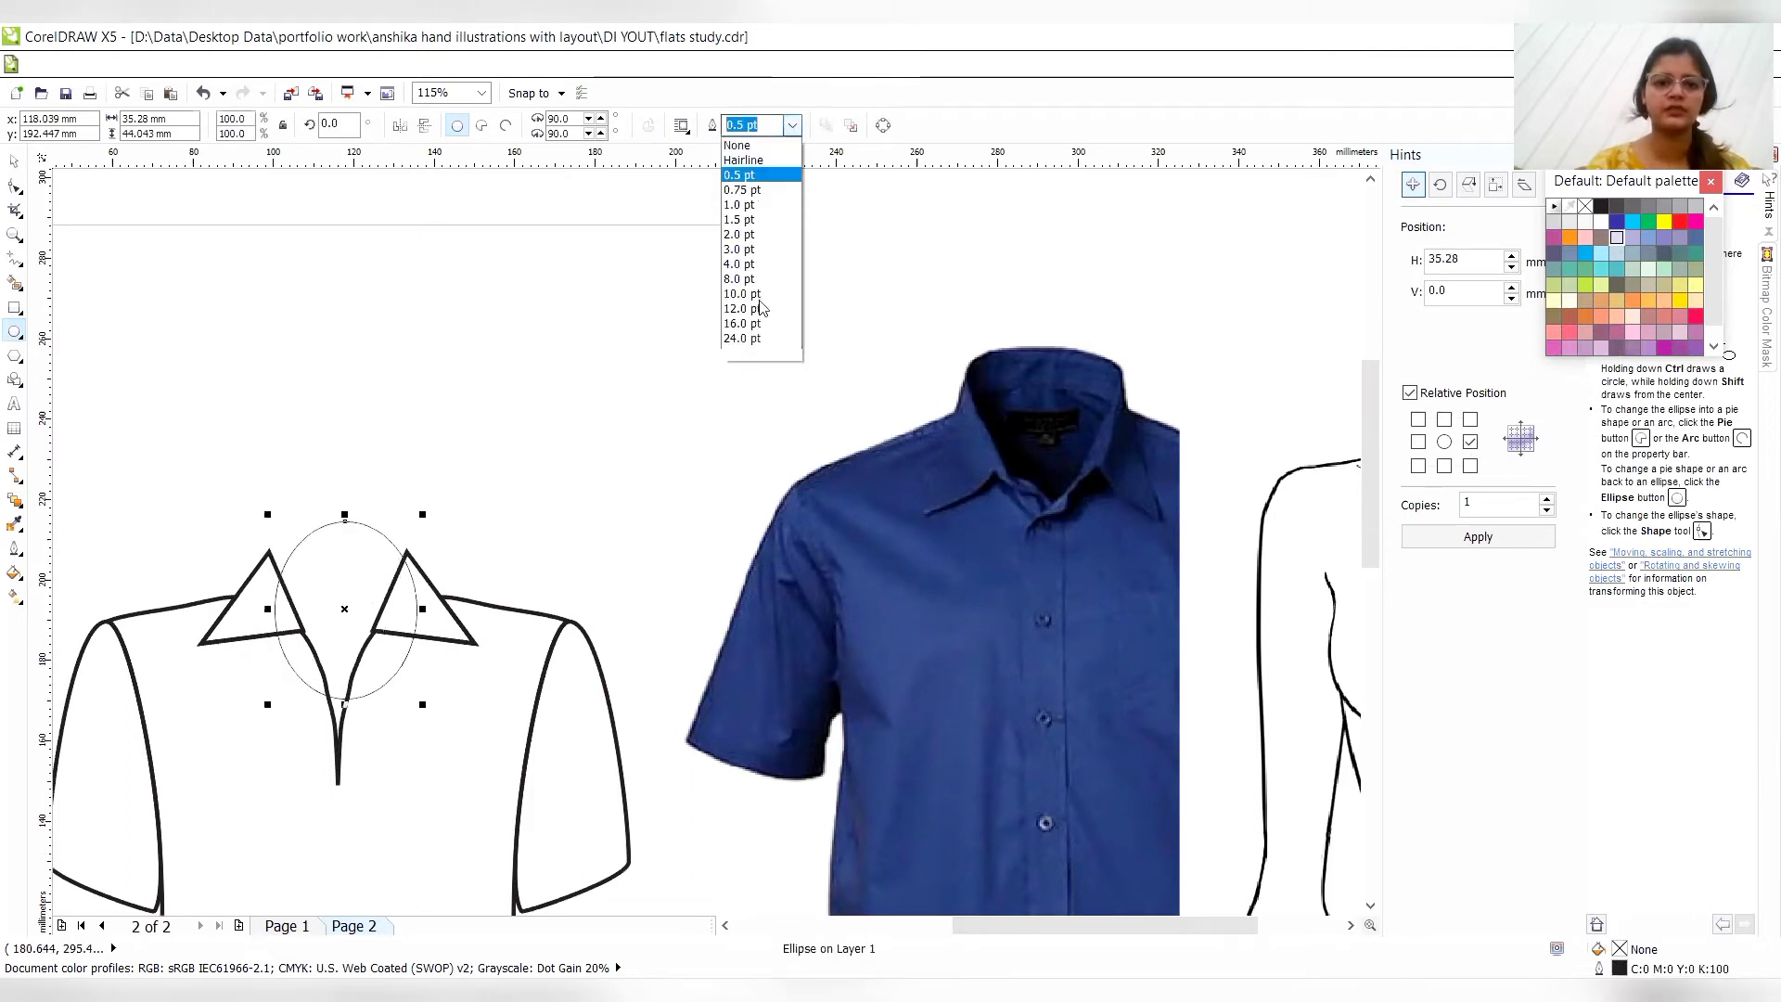
{"action": "left_click", "coordinate": [741, 249]}
- Convert the neck ellipse to curves and add two nodes on it, positioned at the upper tips of both collar triangles
{"action": "left_click", "coordinate": [15, 185]}
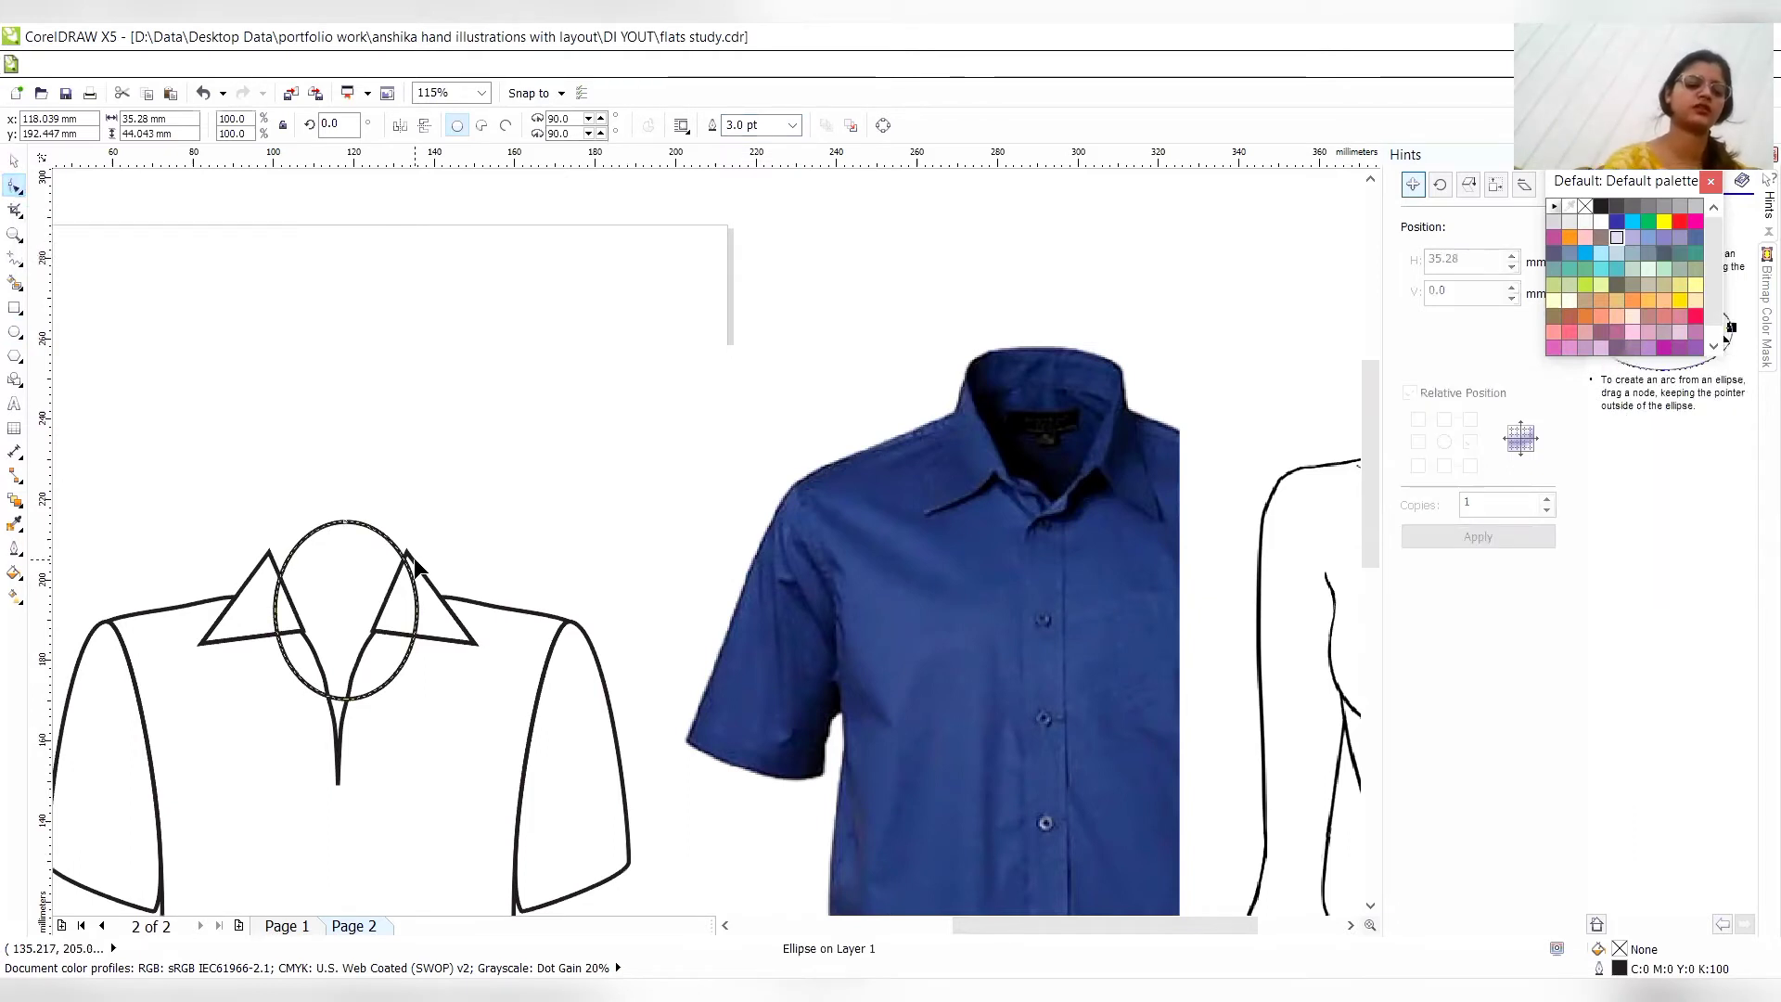
{"action": "key", "text": "ctrl+q"}
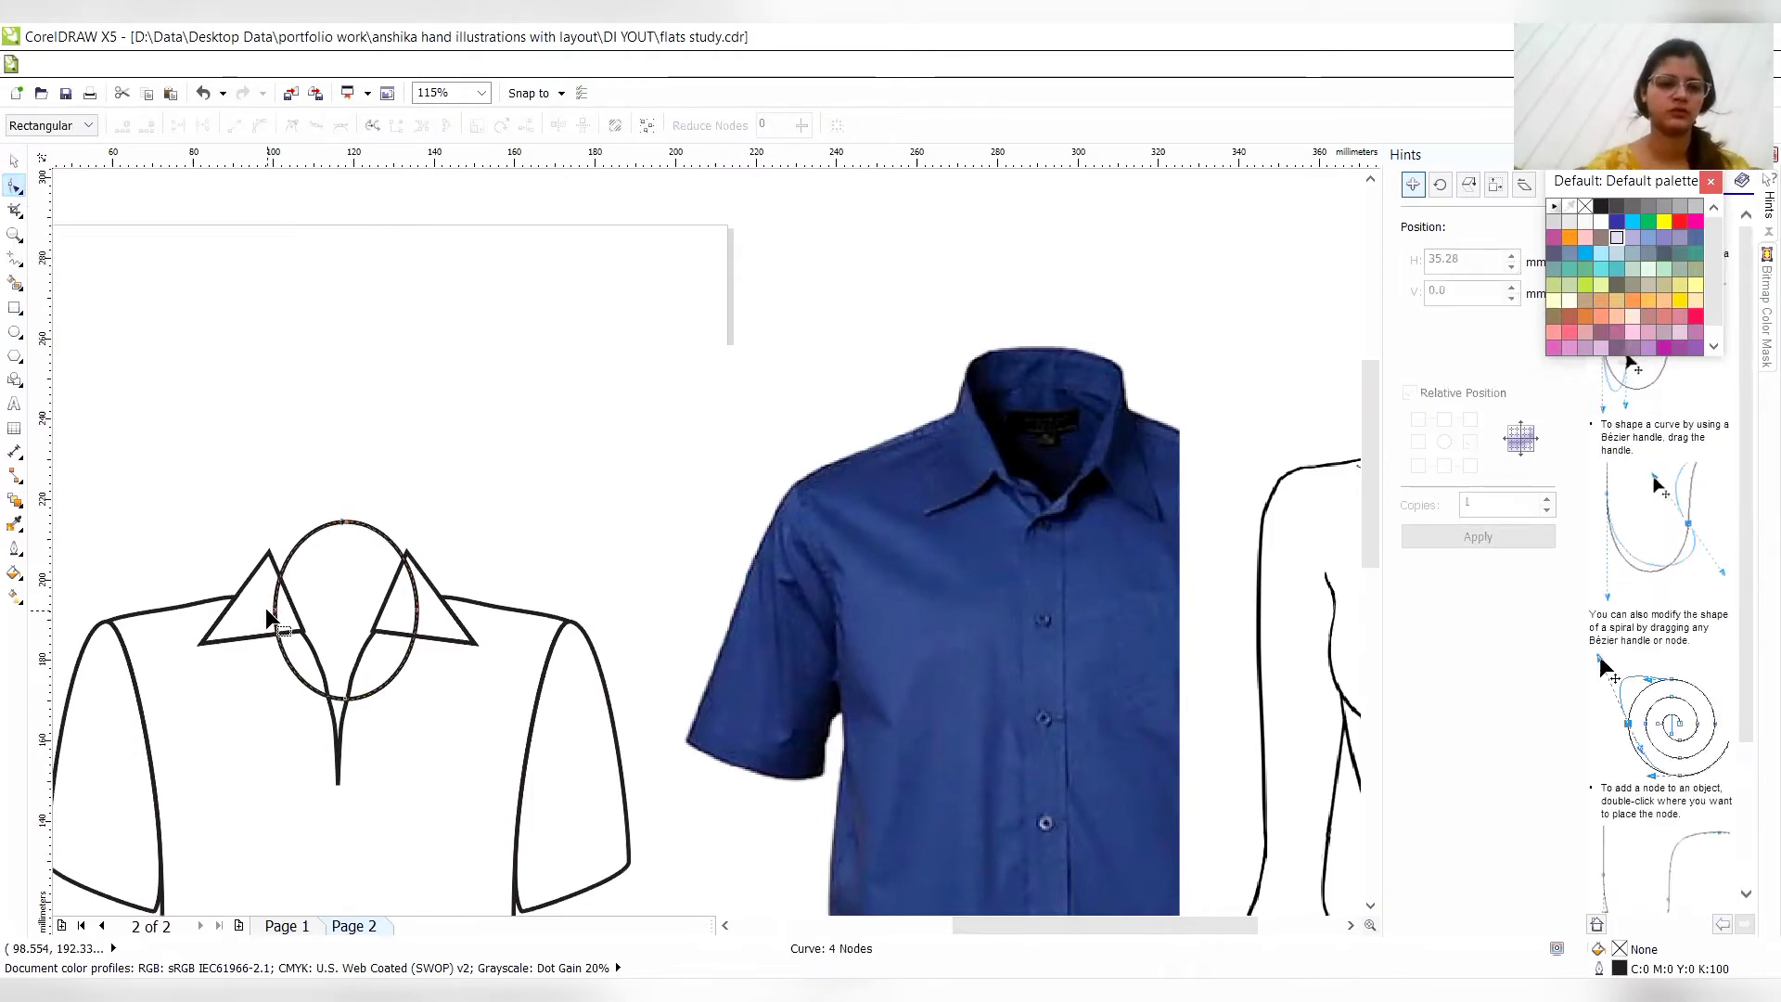
{"action": "double_click", "coordinate": [294, 549]}
{"action": "left_click_drag", "start_coordinate": [294, 549], "coordinate": [269, 552]}
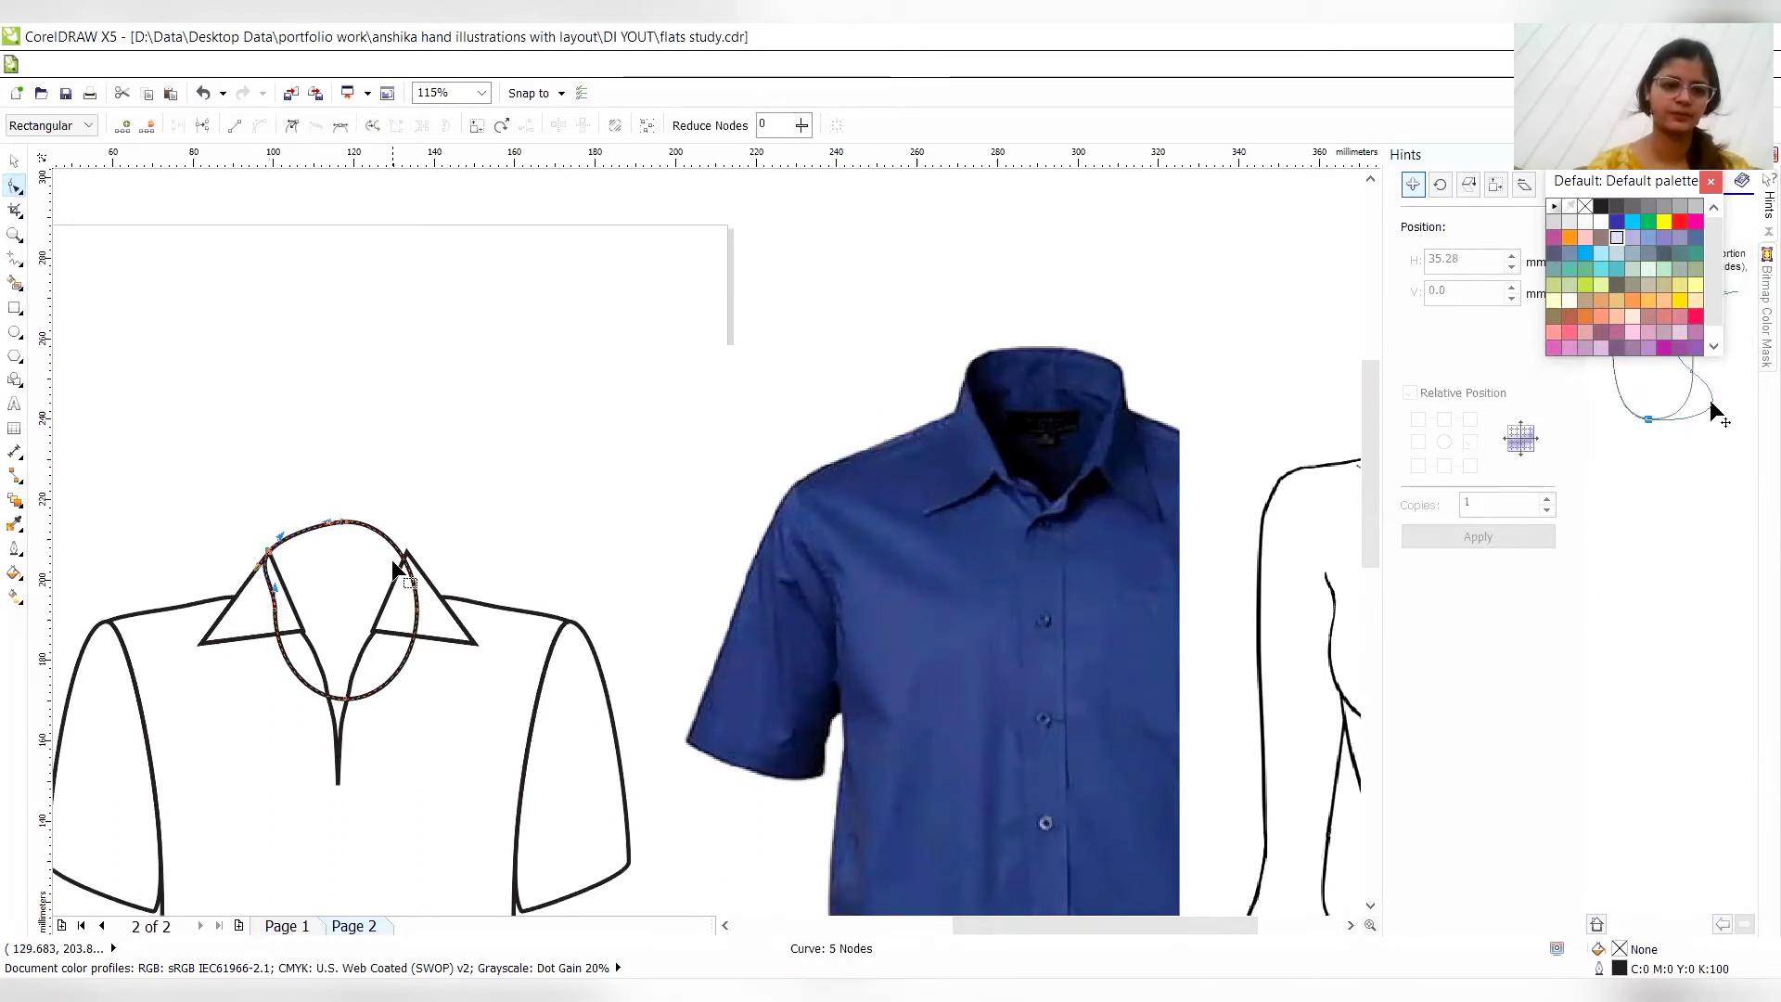
{"action": "double_click", "coordinate": [402, 559]}
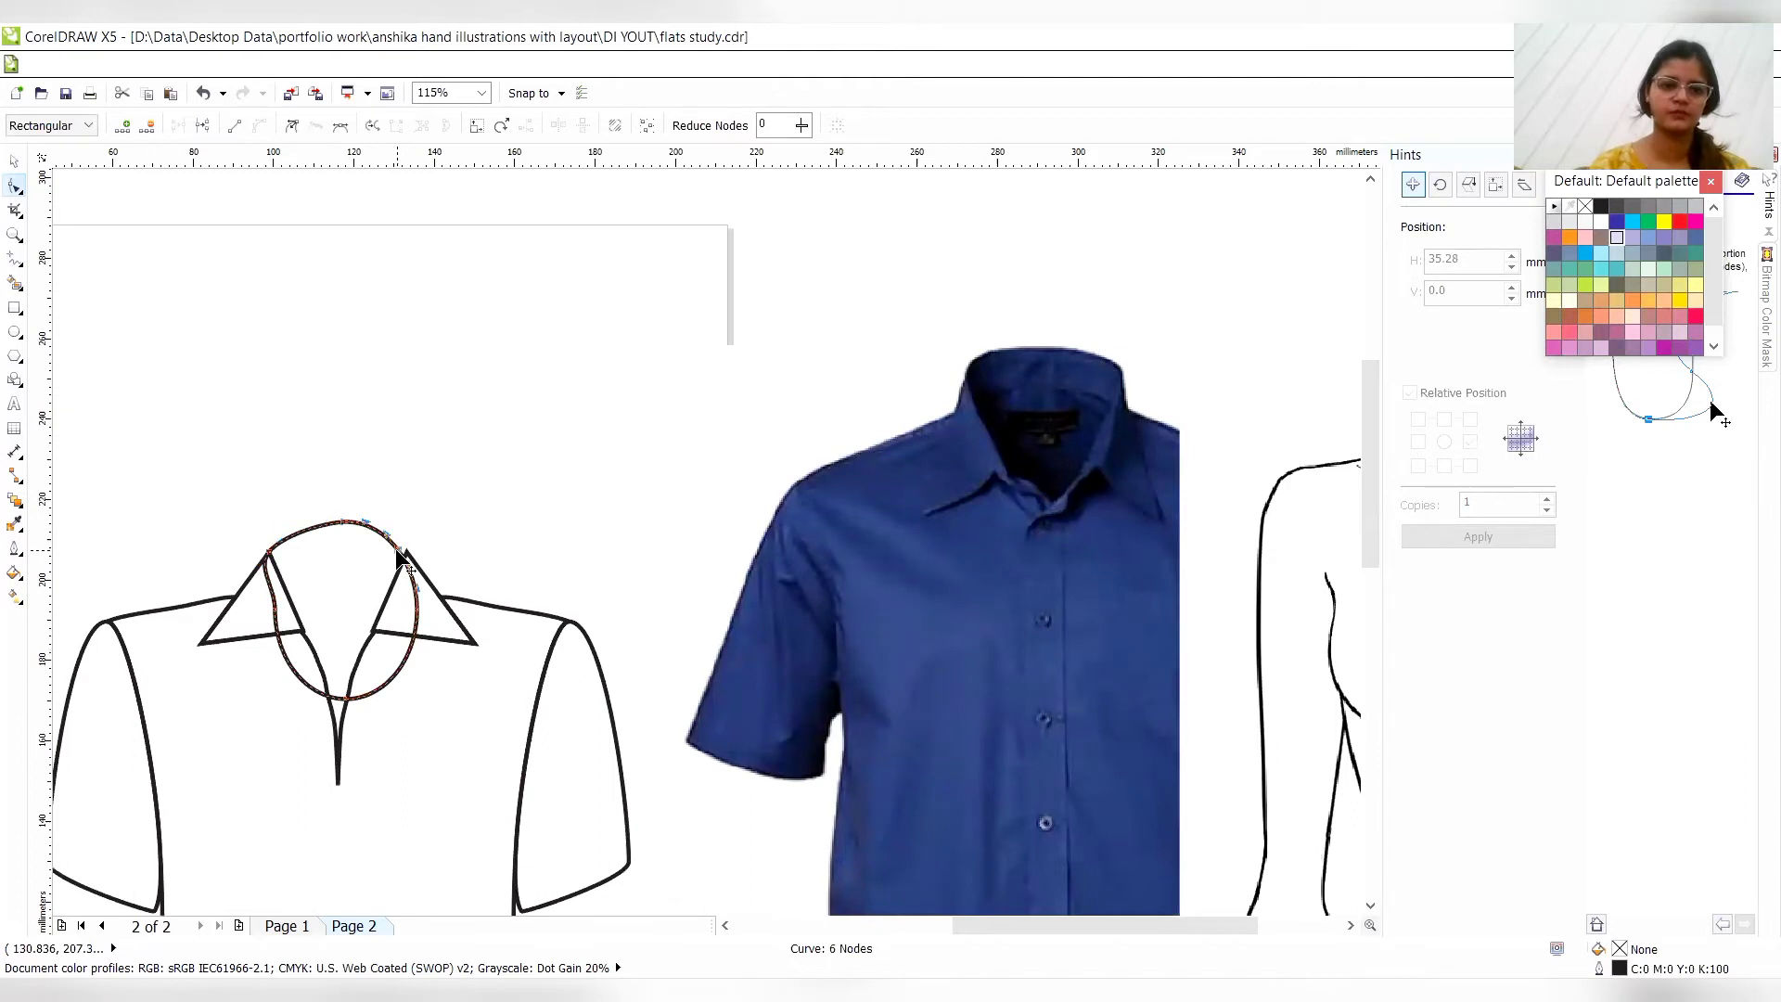
{"action": "key", "text": "Right"}
{"action": "key", "text": "Right"}
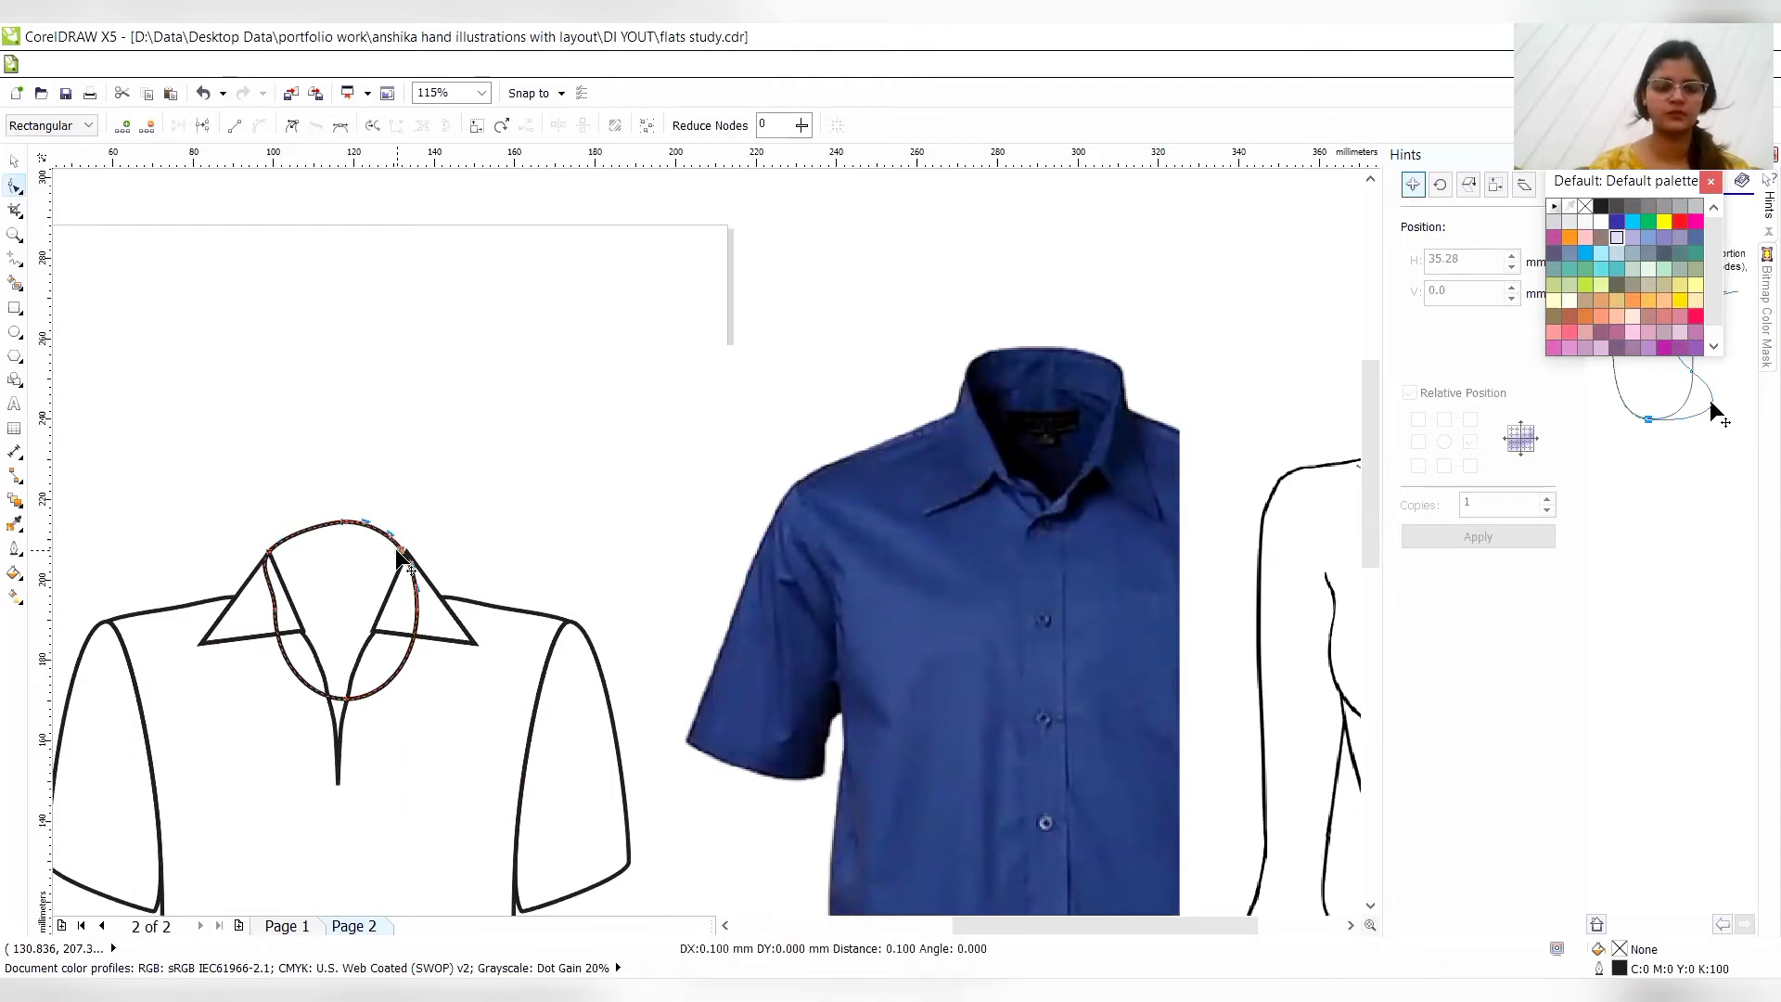
- Flatten the upper edge of the neck curve by nudging its topmost node down and deleting that node
{"action": "left_click", "coordinate": [338, 521]}
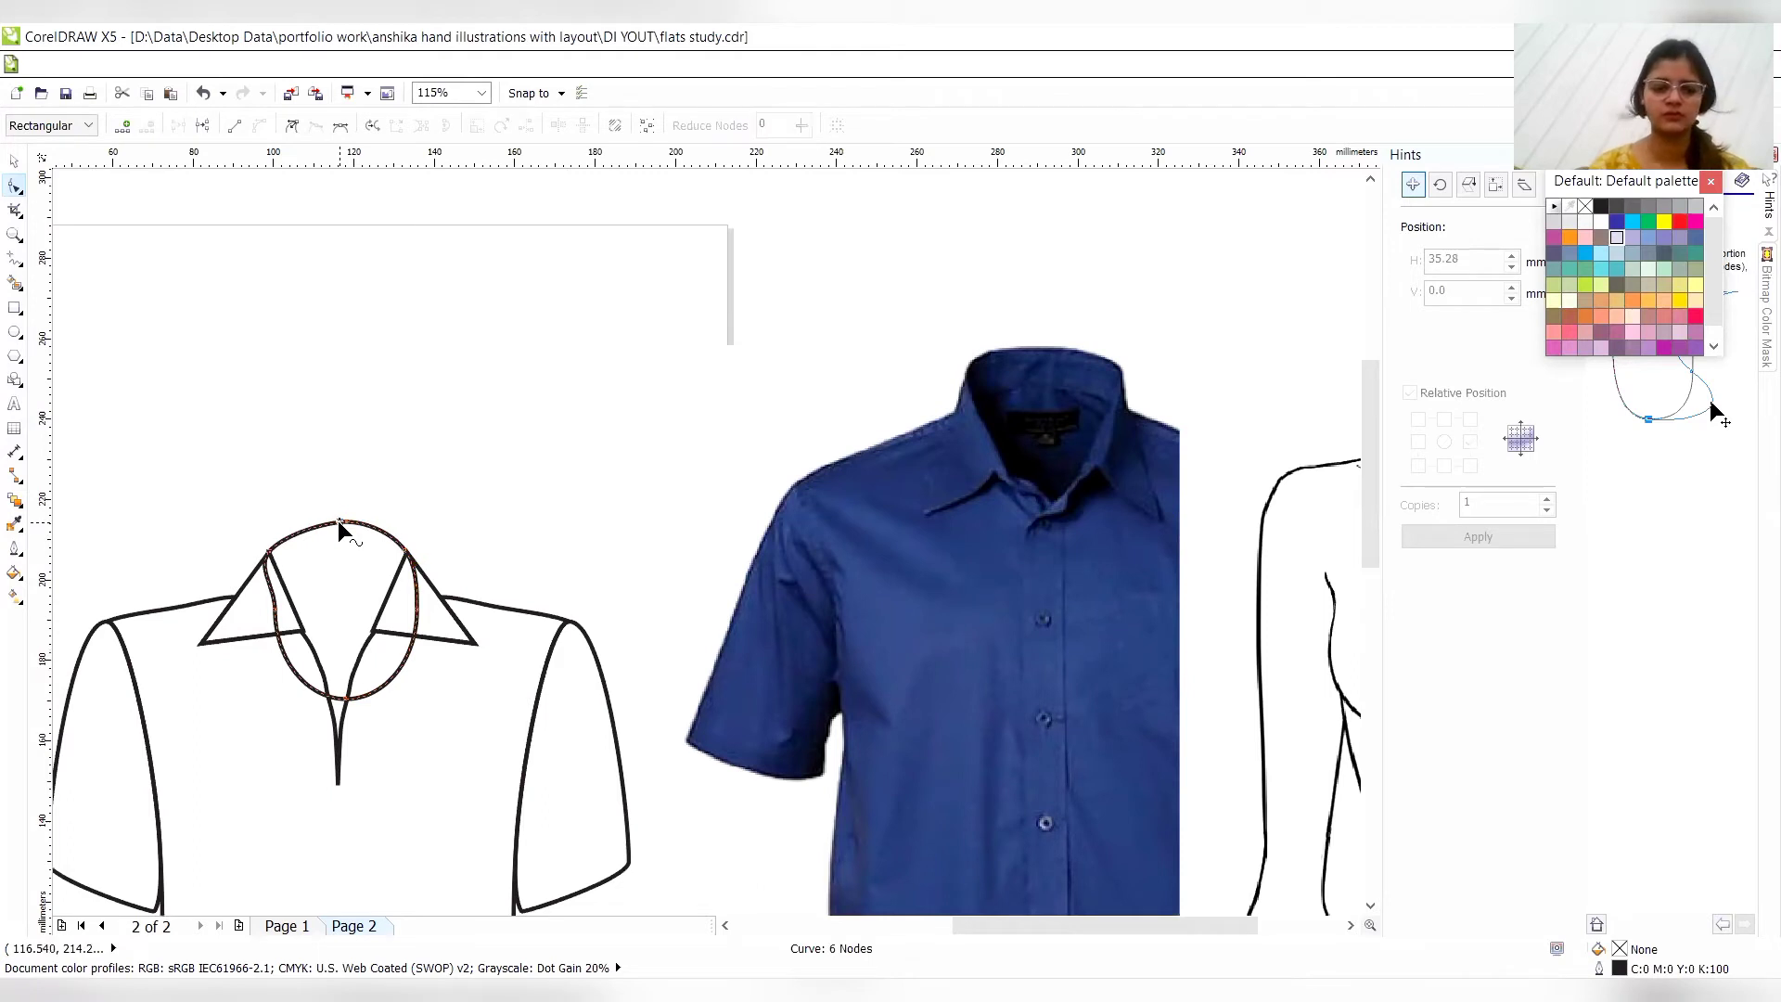
{"action": "left_click", "coordinate": [342, 520]}
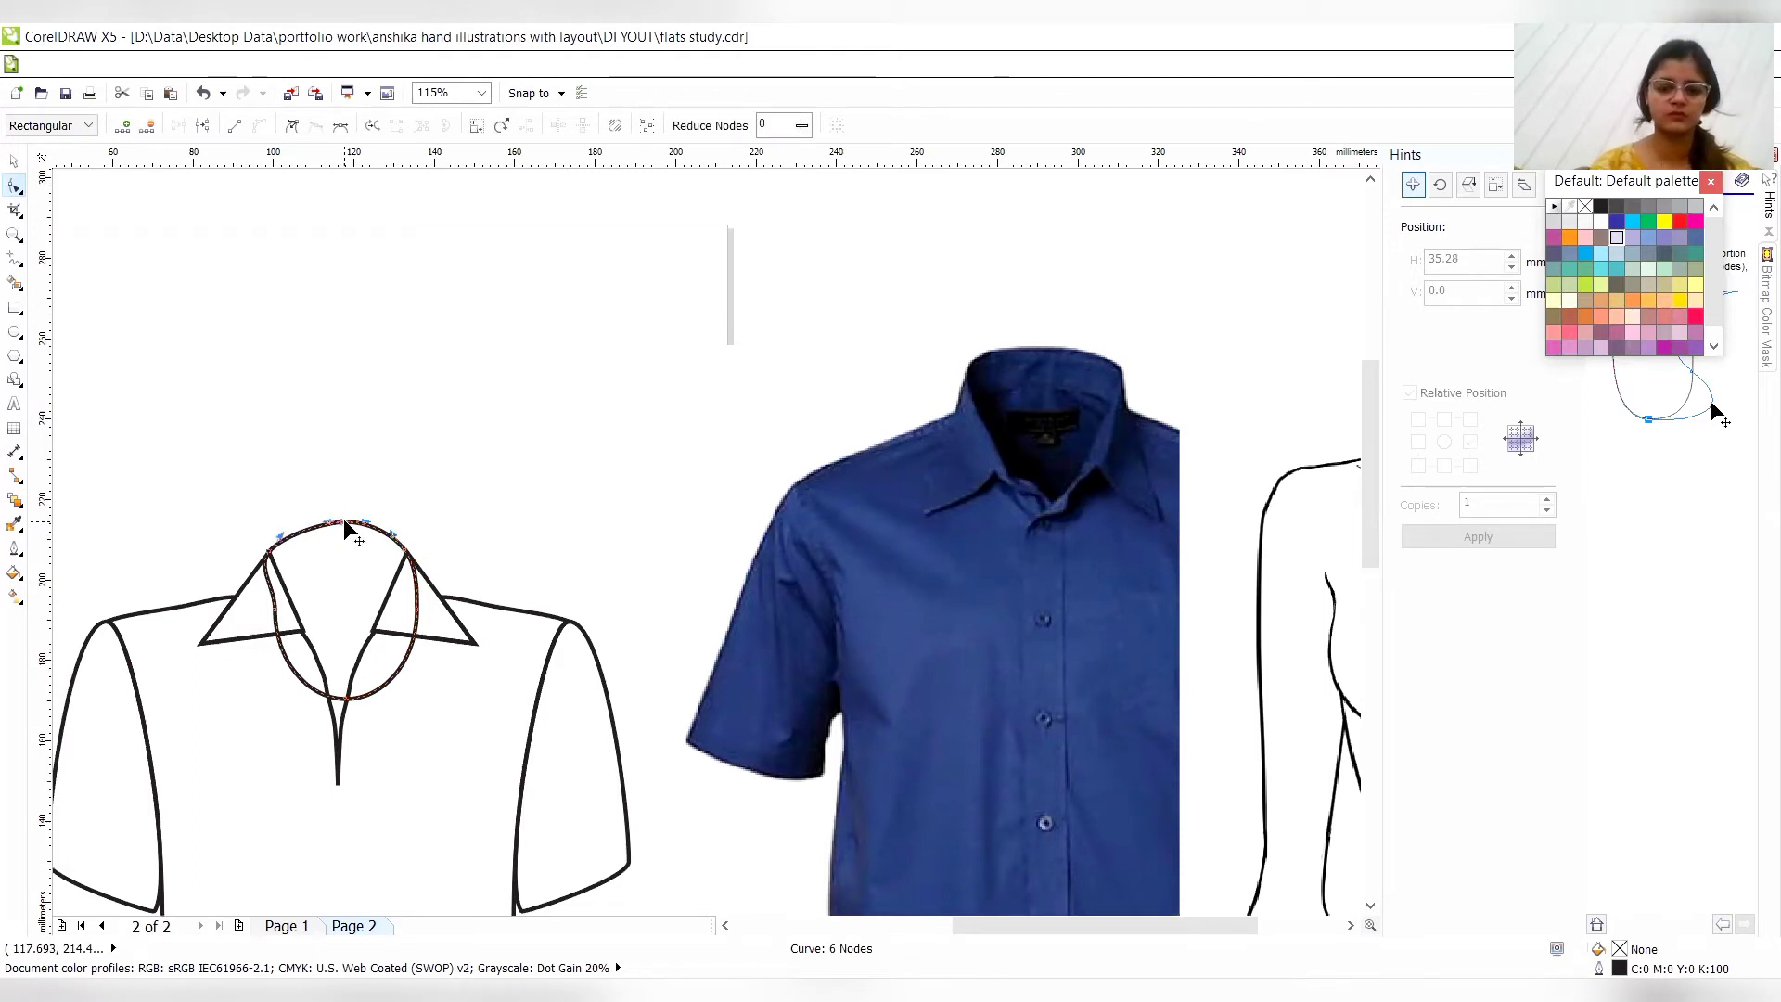
{"action": "key", "text": "Down"}
{"action": "key", "text": "Down"}
{"action": "key", "text": "Down"}
{"action": "key", "text": "Down"}
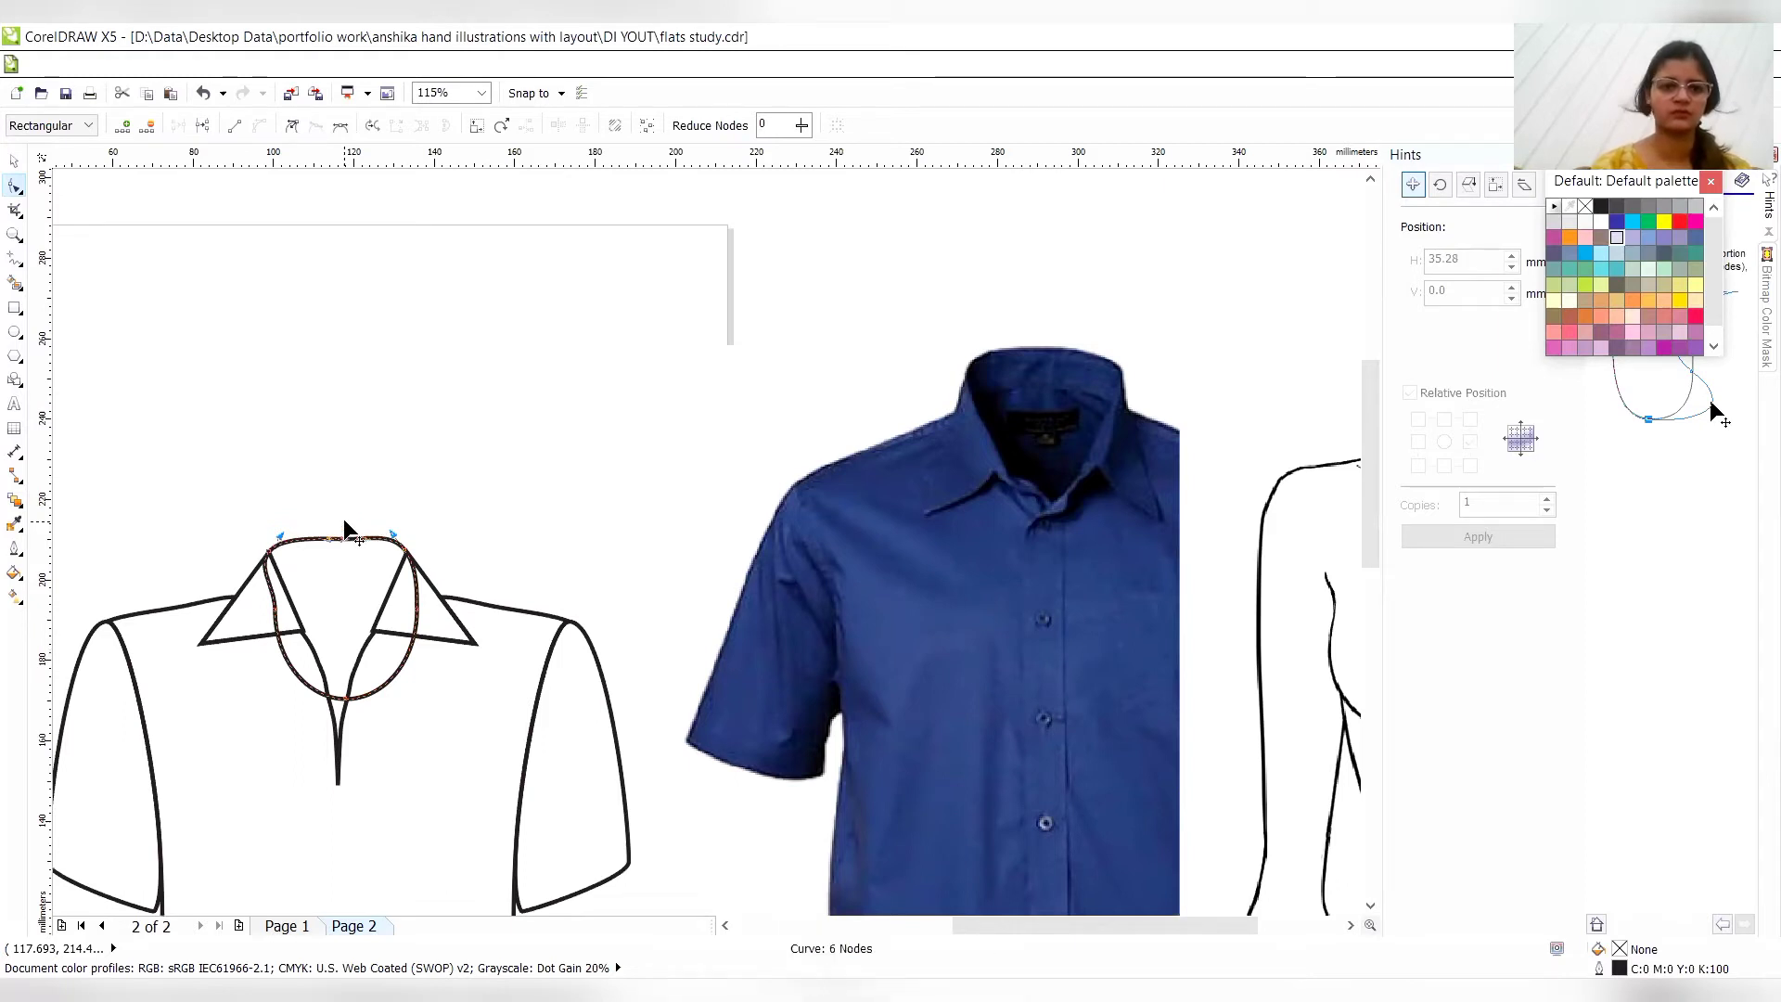
{"action": "key", "text": "Delete"}
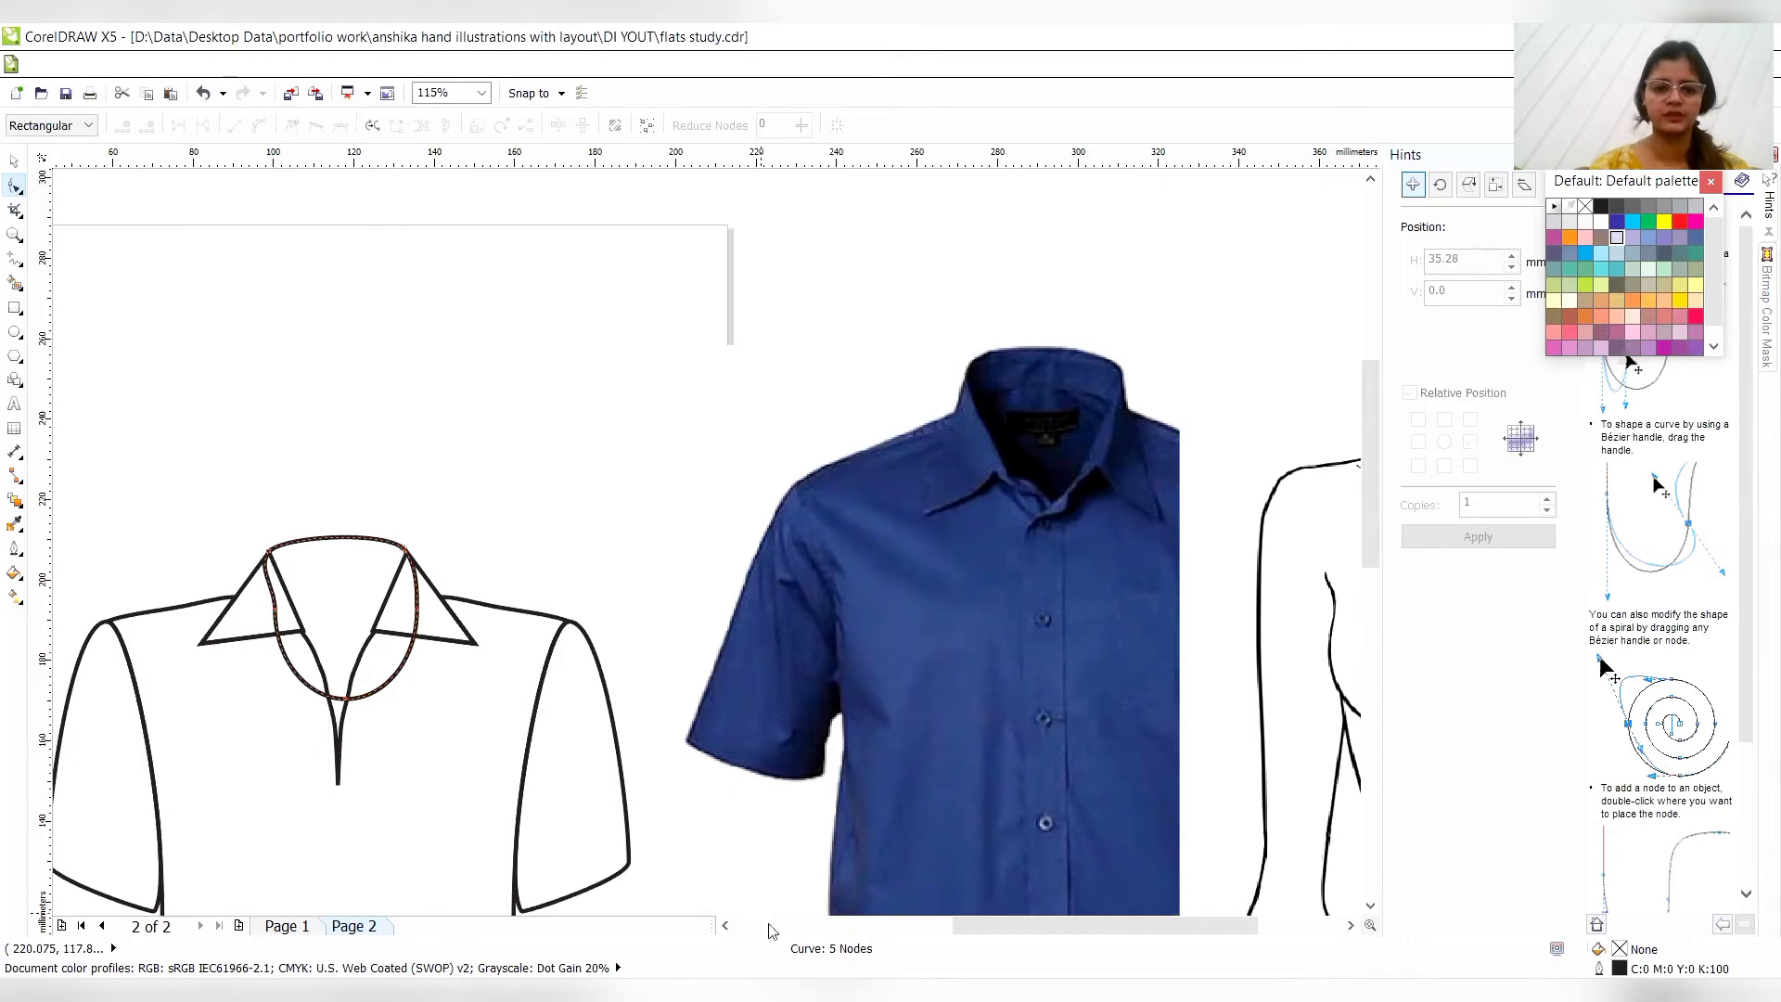
- Move the neck curve's lowest node straight down past the end of the front opening, making the curve about 77 mm high
{"action": "left_click", "coordinate": [725, 926]}
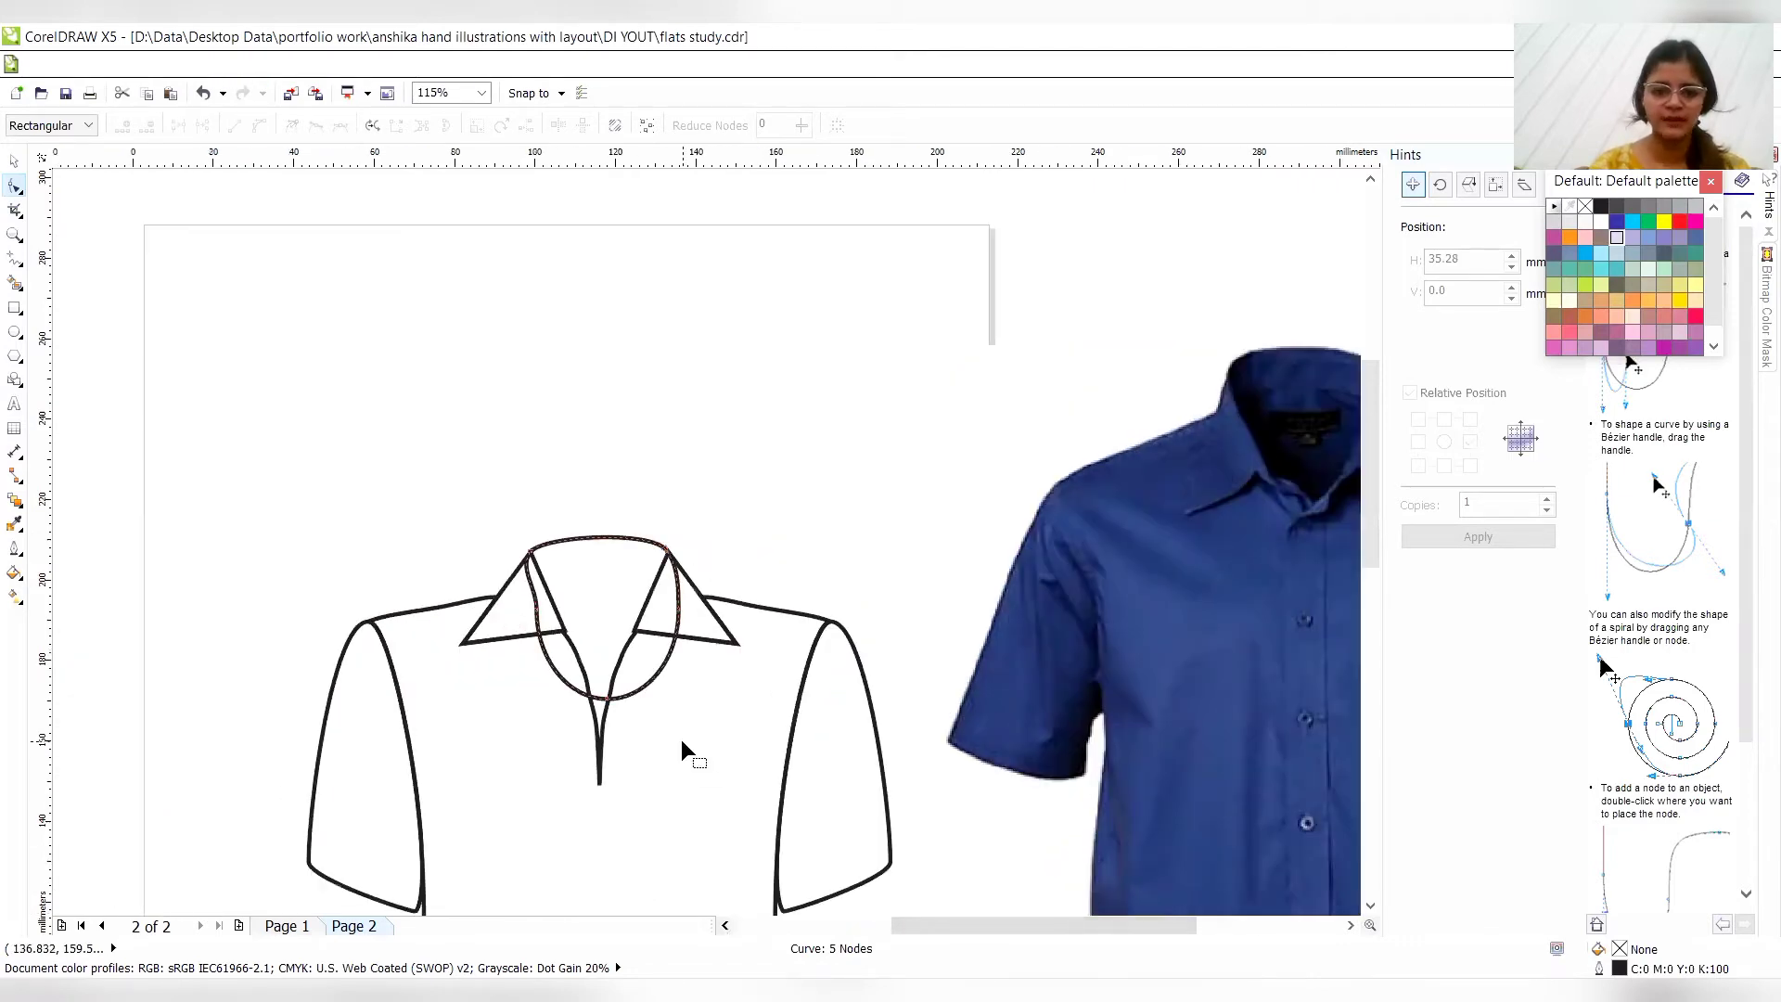
{"action": "left_click", "coordinate": [601, 713]}
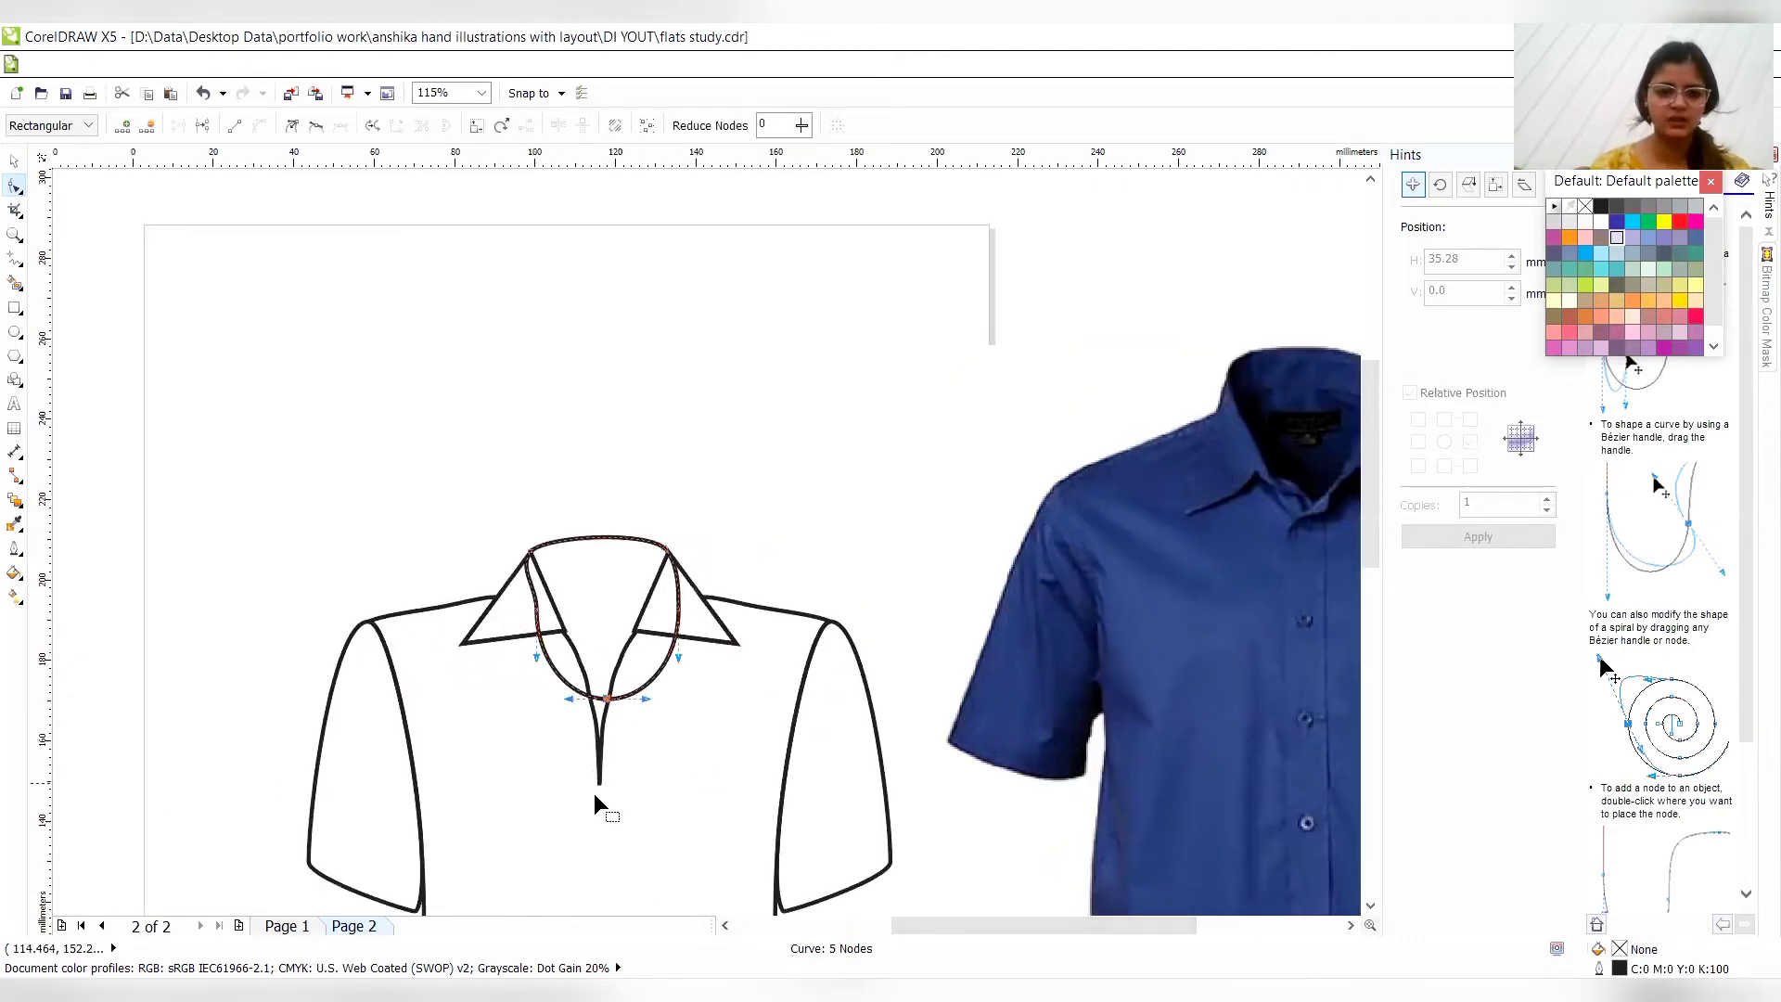
{"action": "left_click", "coordinate": [599, 705]}
{"action": "left_click", "coordinate": [602, 705]}
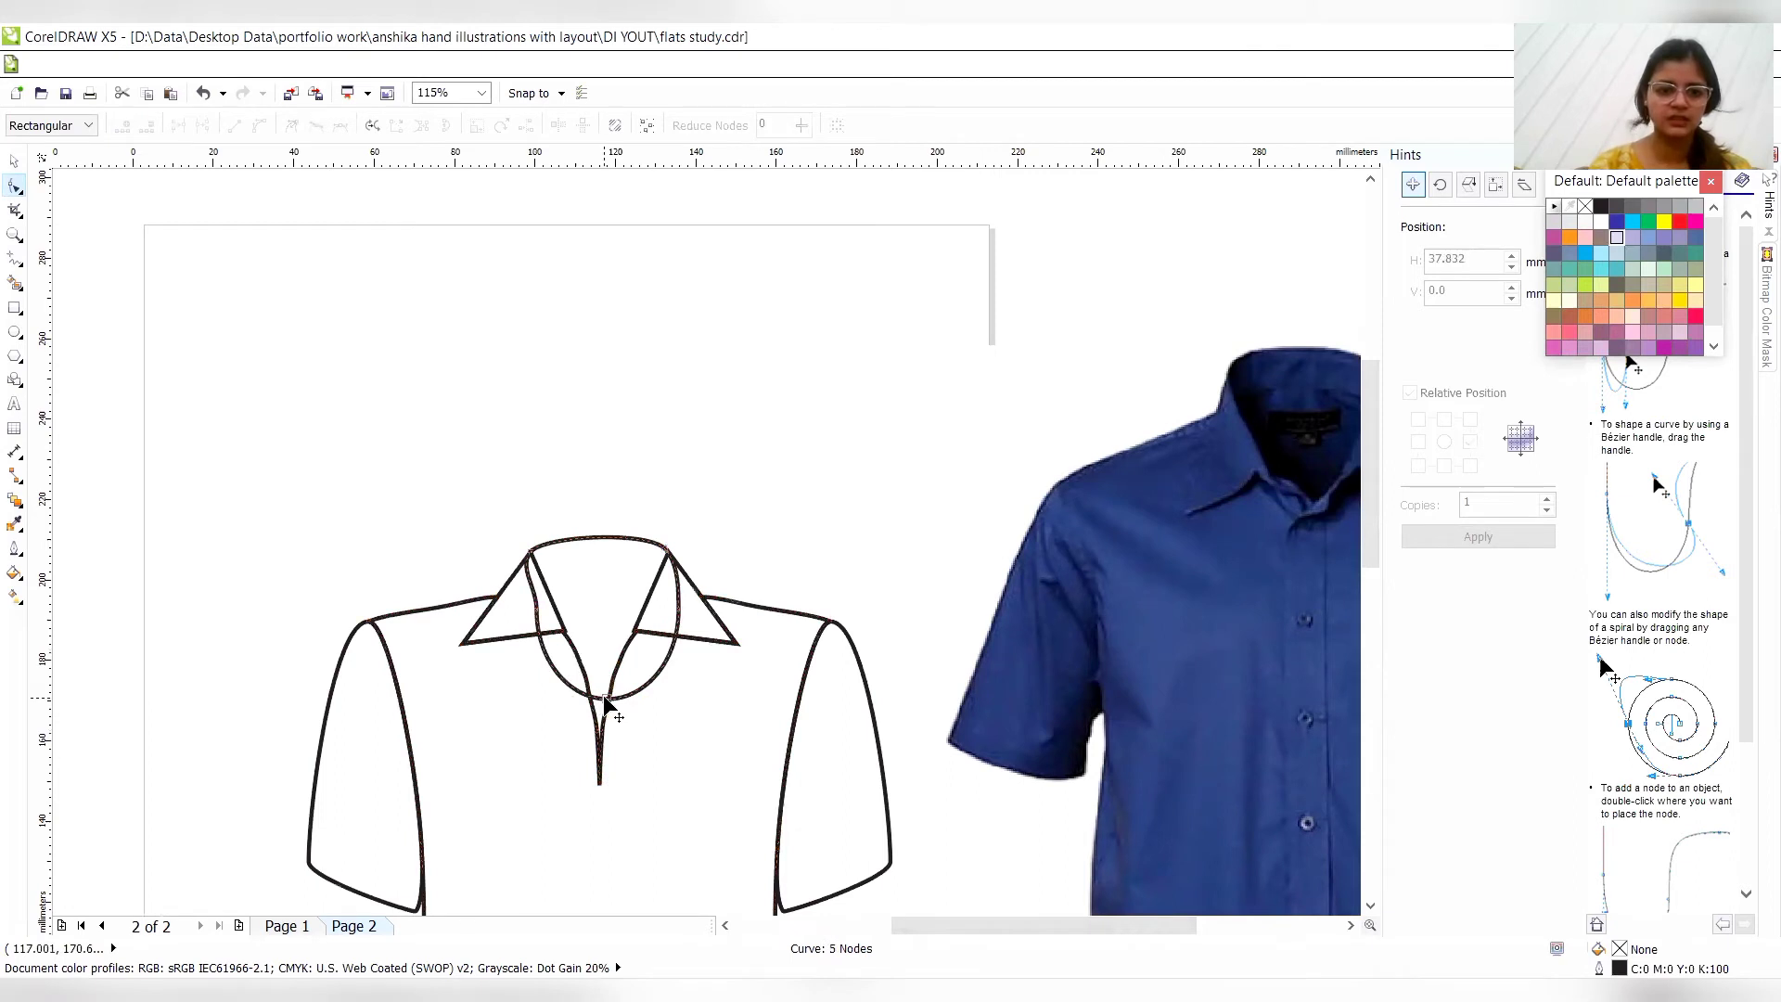
{"action": "left_click_drag", "start_coordinate": [602, 698], "coordinate": [603, 849]}
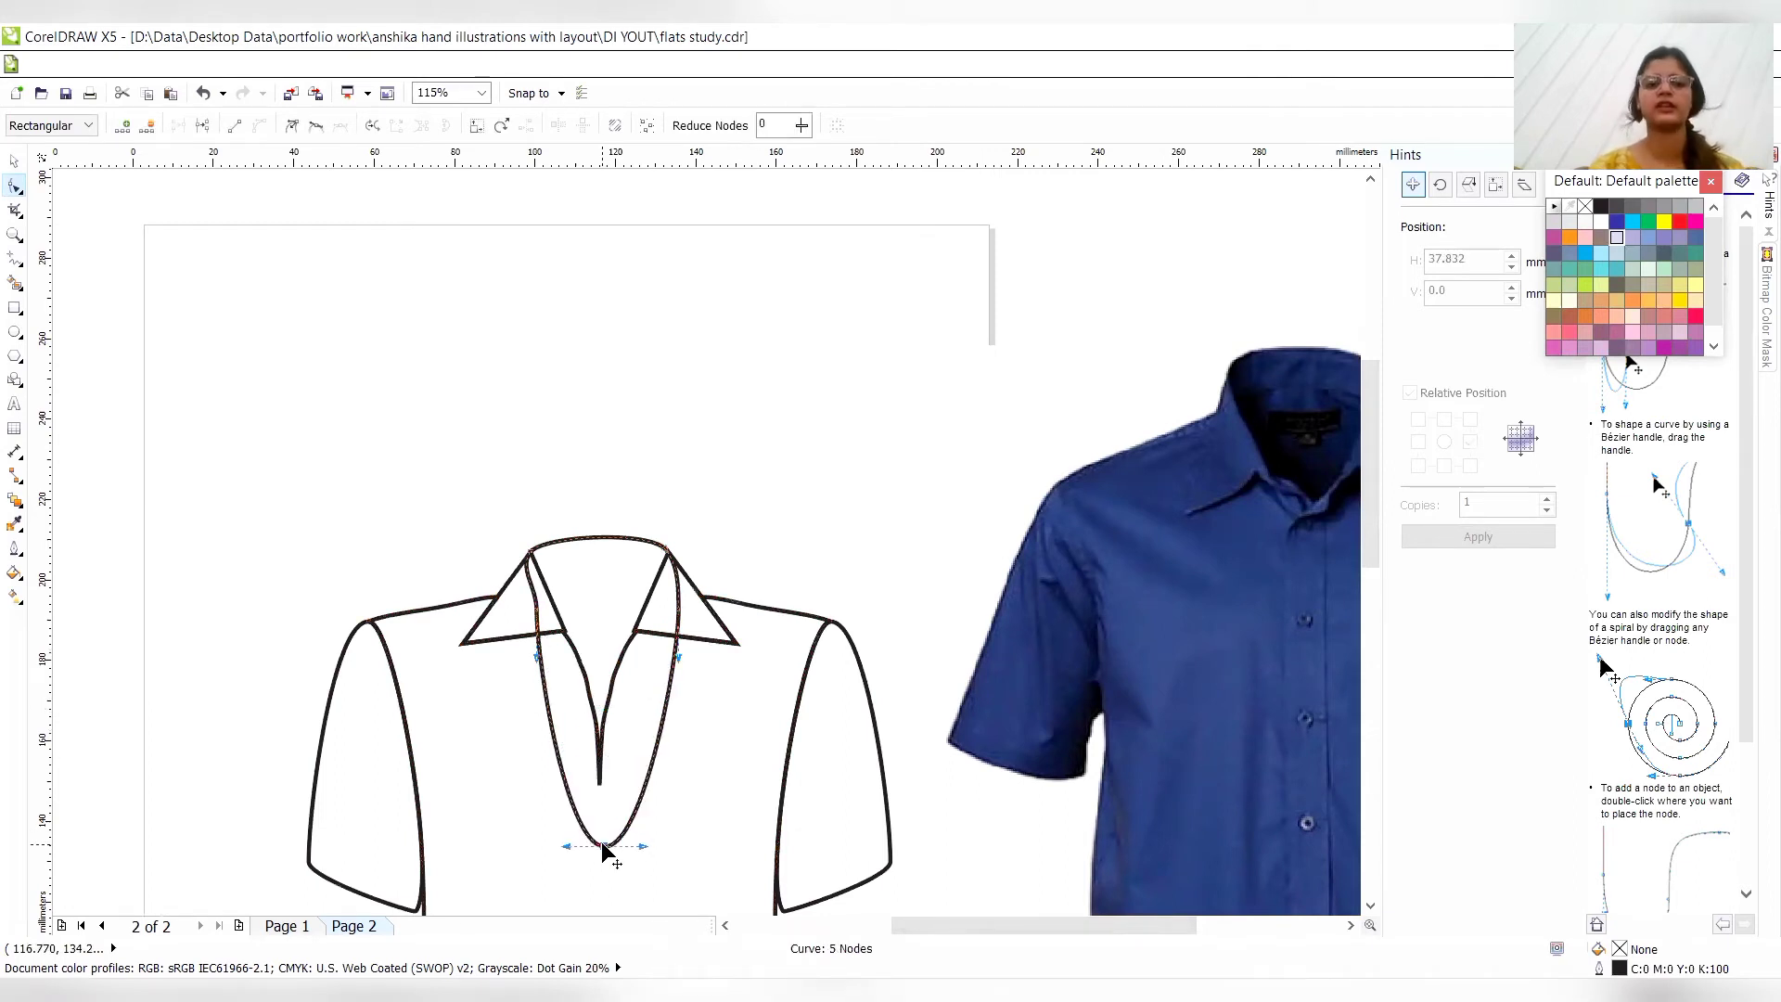
- Send the neck curve to the back of the layer, behind the torso and collars
{"action": "key", "text": "z"}
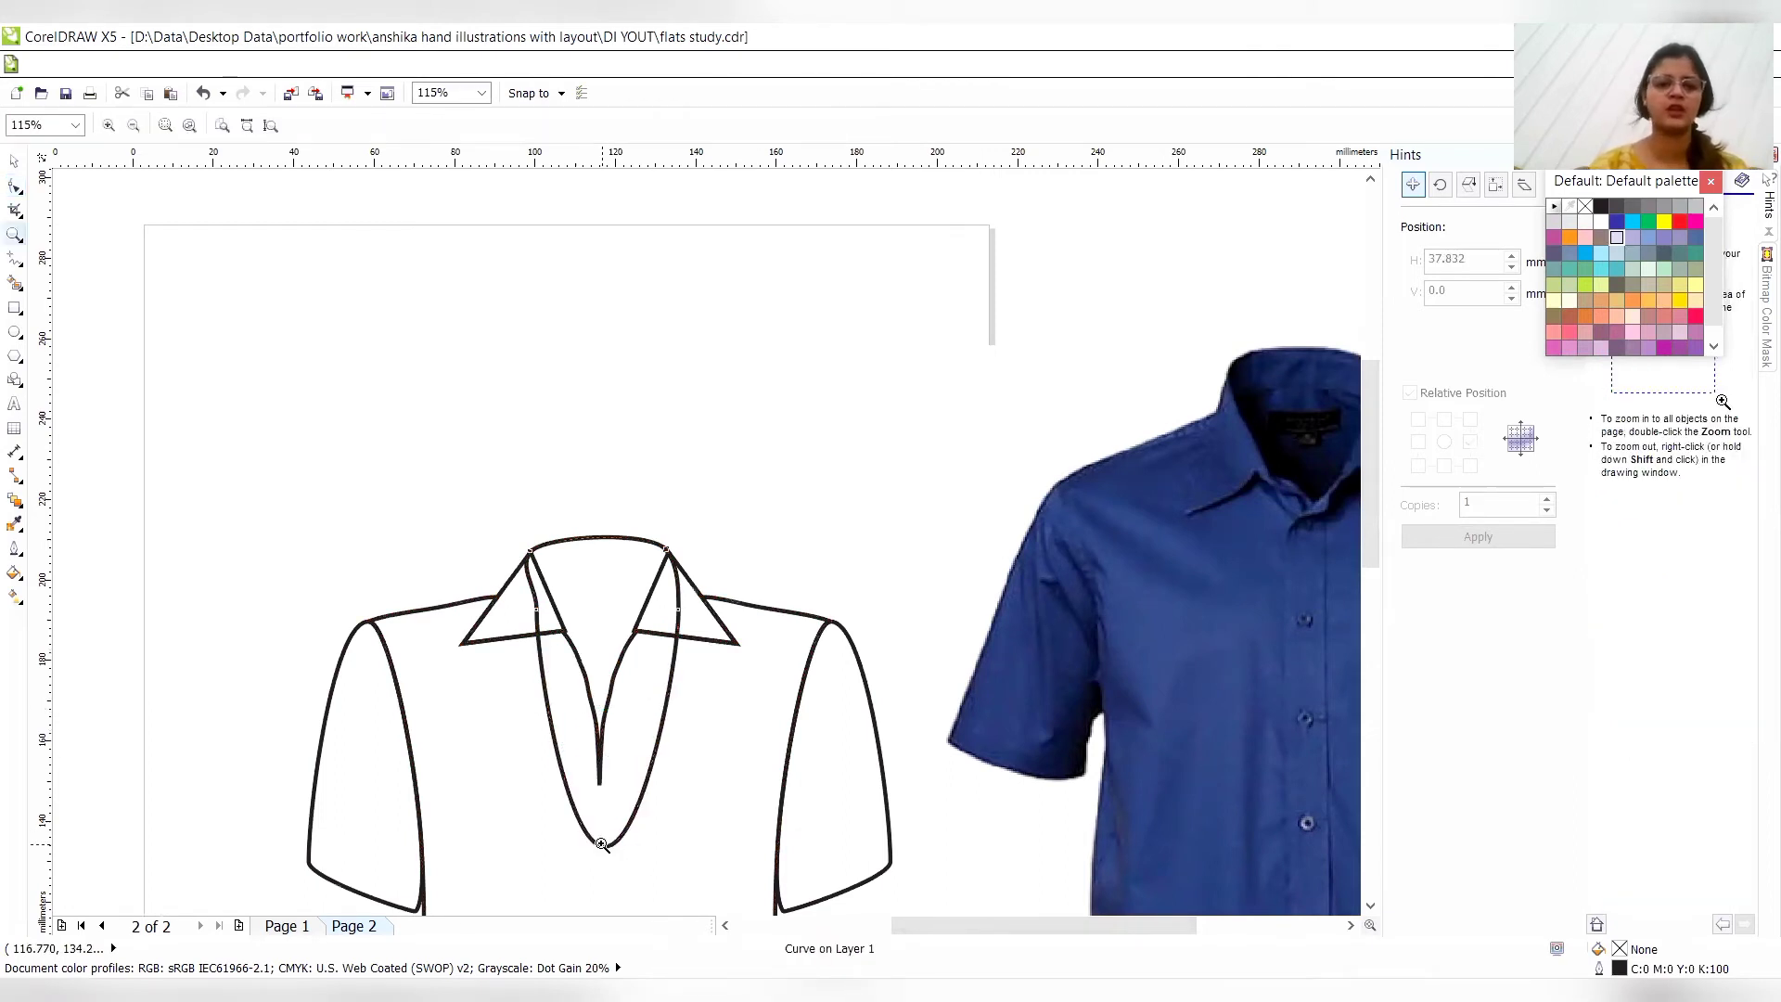
{"action": "right_click", "coordinate": [602, 844]}
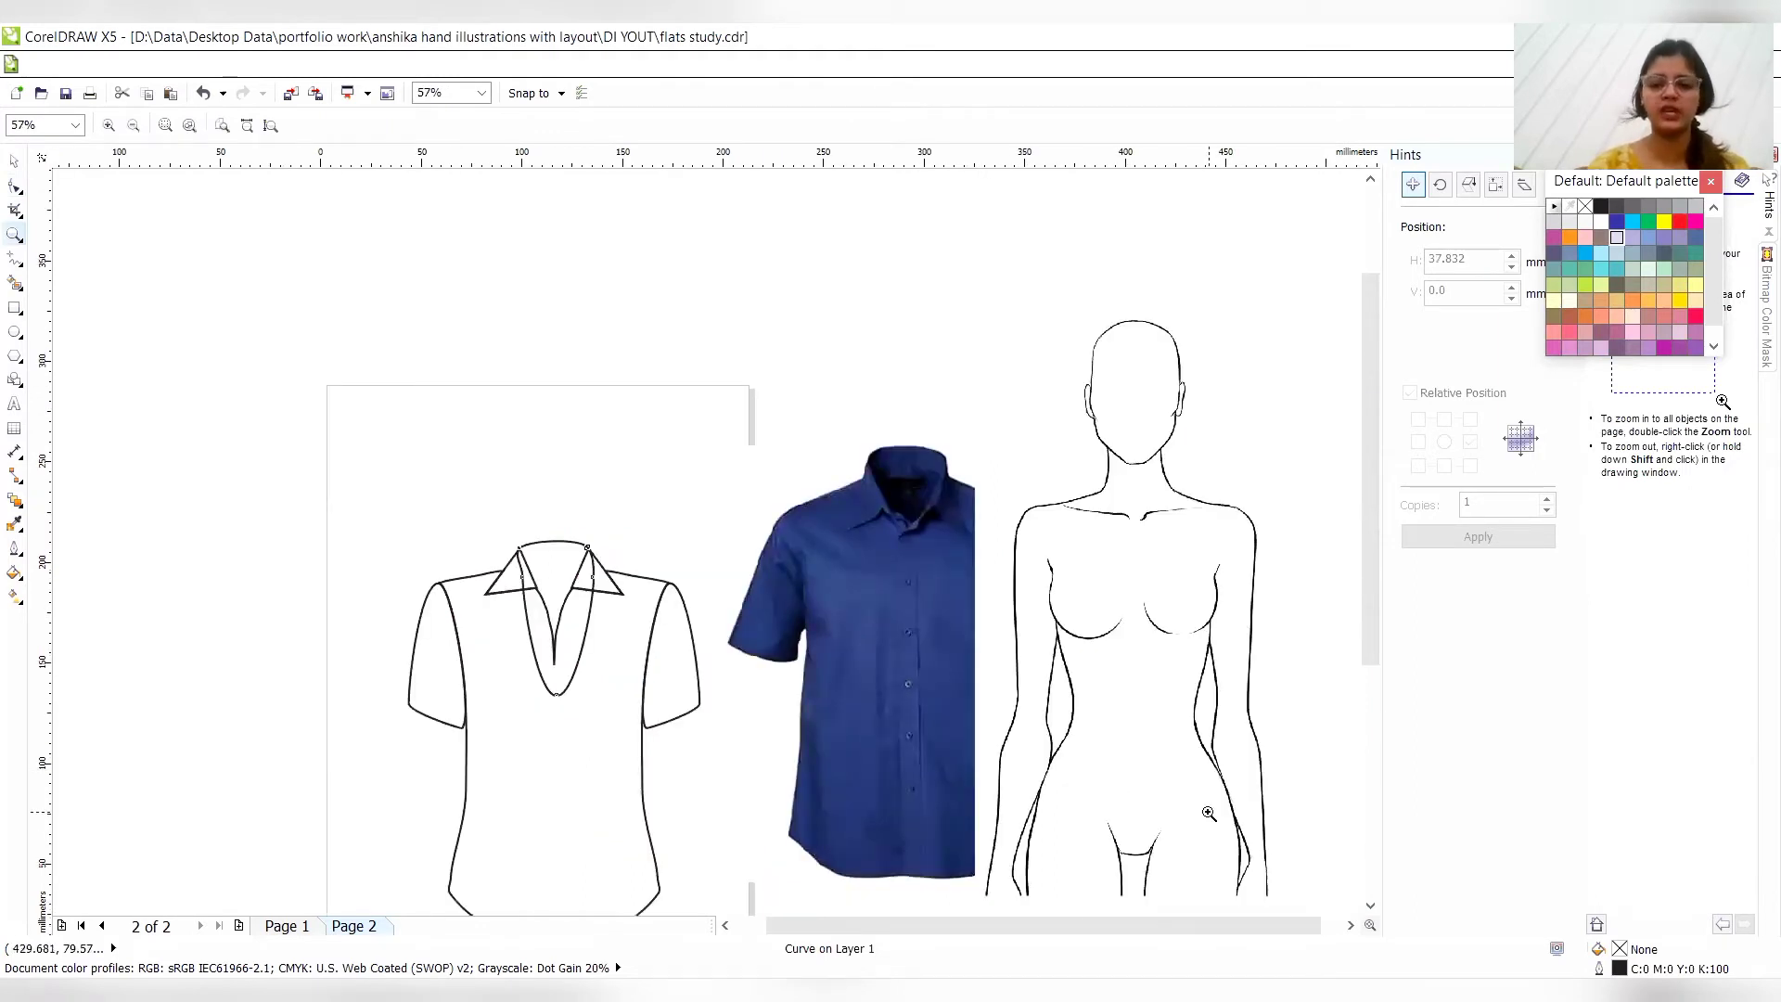
{"action": "scroll", "coordinate": [1372, 445], "scroll_direction": "down", "scroll_amount": 3}
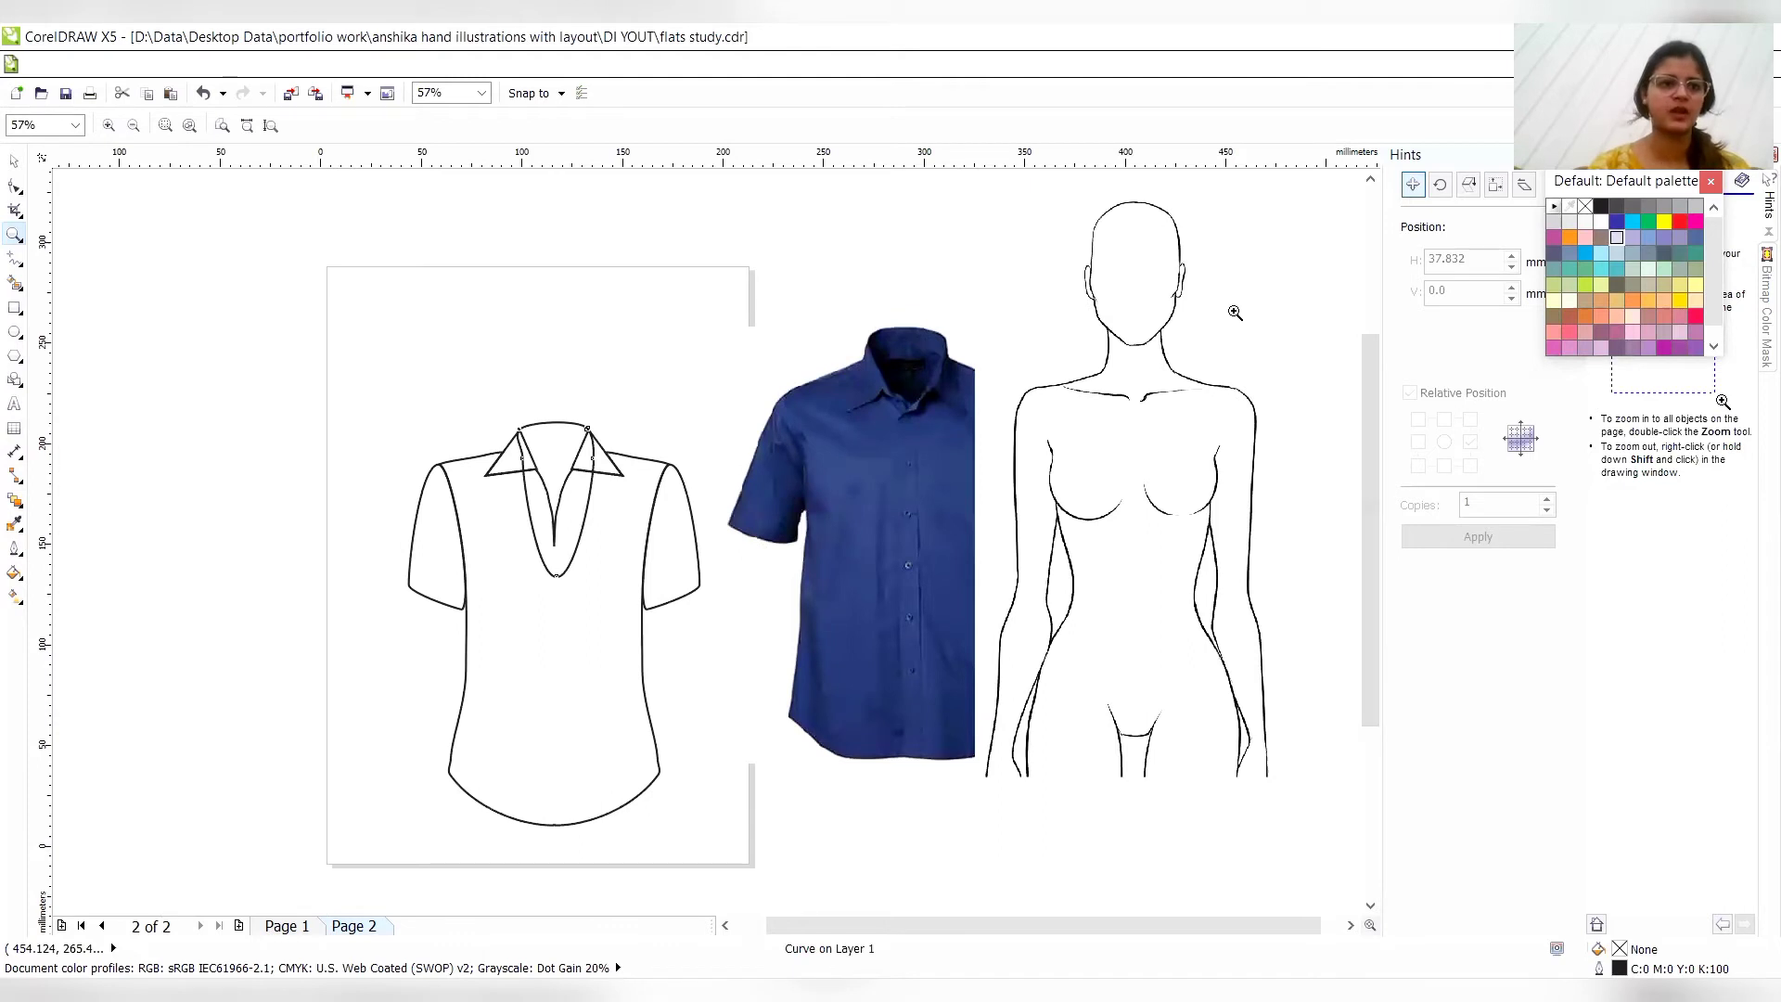
{"action": "left_click", "coordinate": [14, 160]}
{"action": "left_click", "coordinate": [540, 531]}
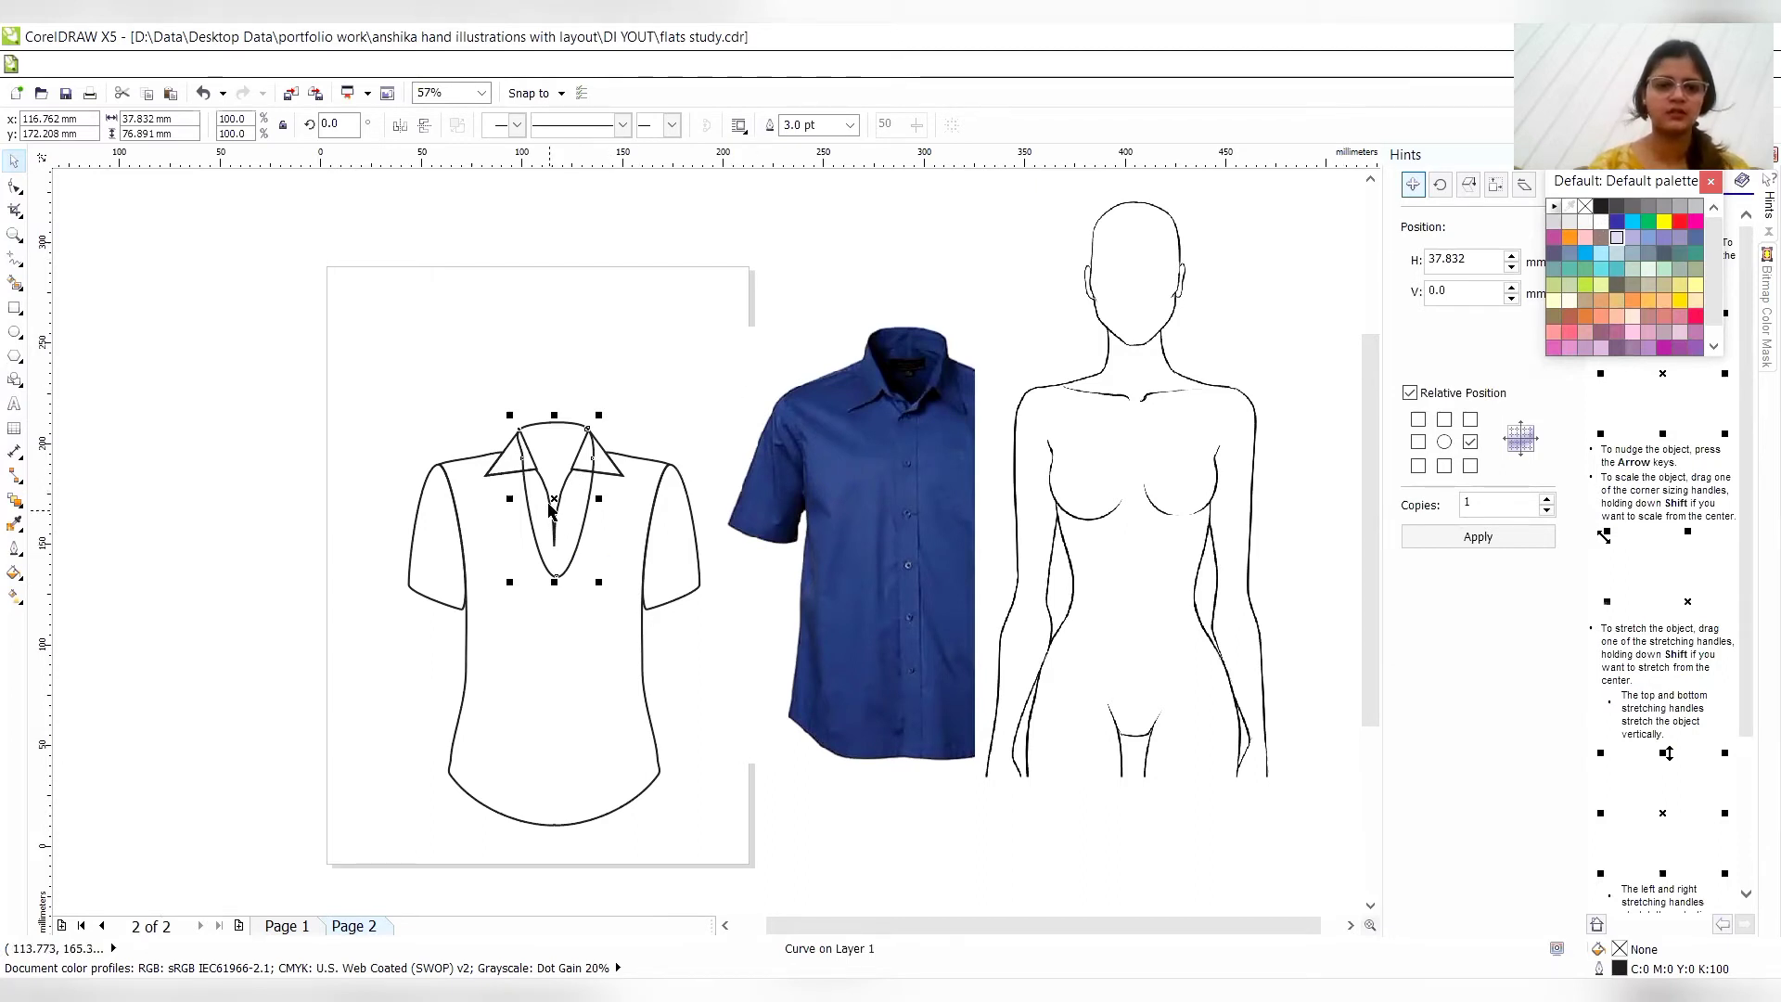
{"action": "key", "text": "F5"}
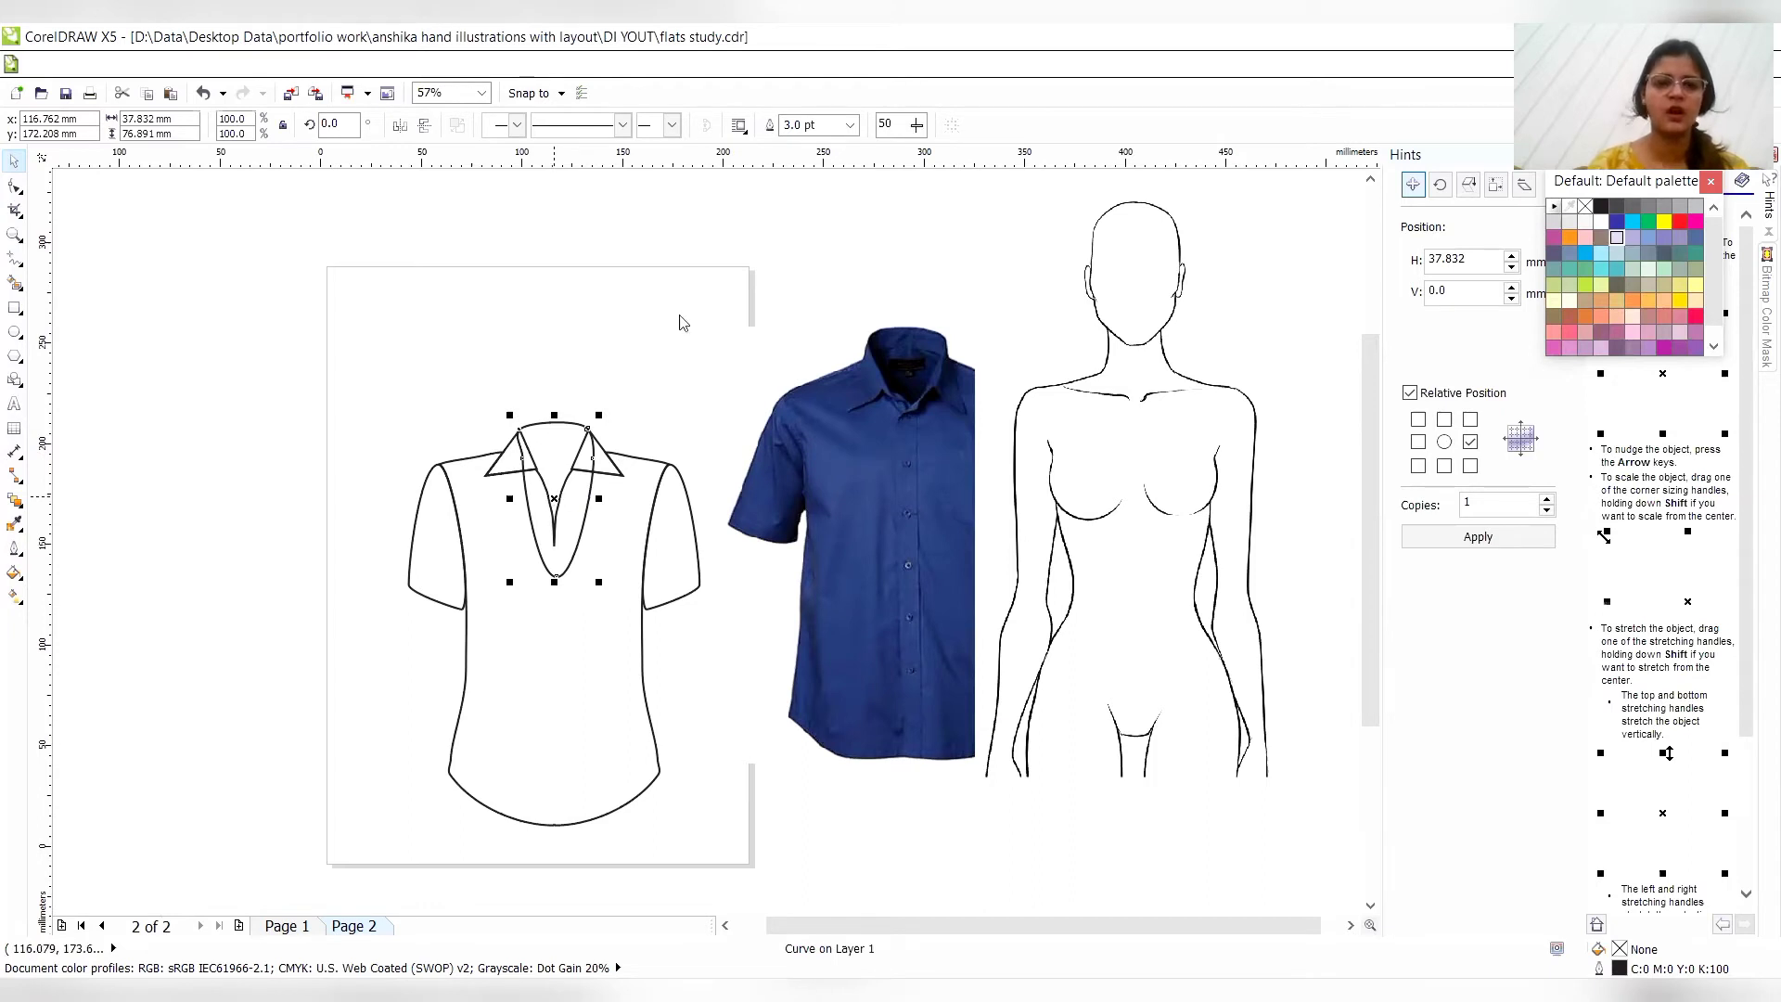
{"action": "right_click", "coordinate": [554, 516]}
{"action": "mouse_move", "coordinate": [760, 293]}
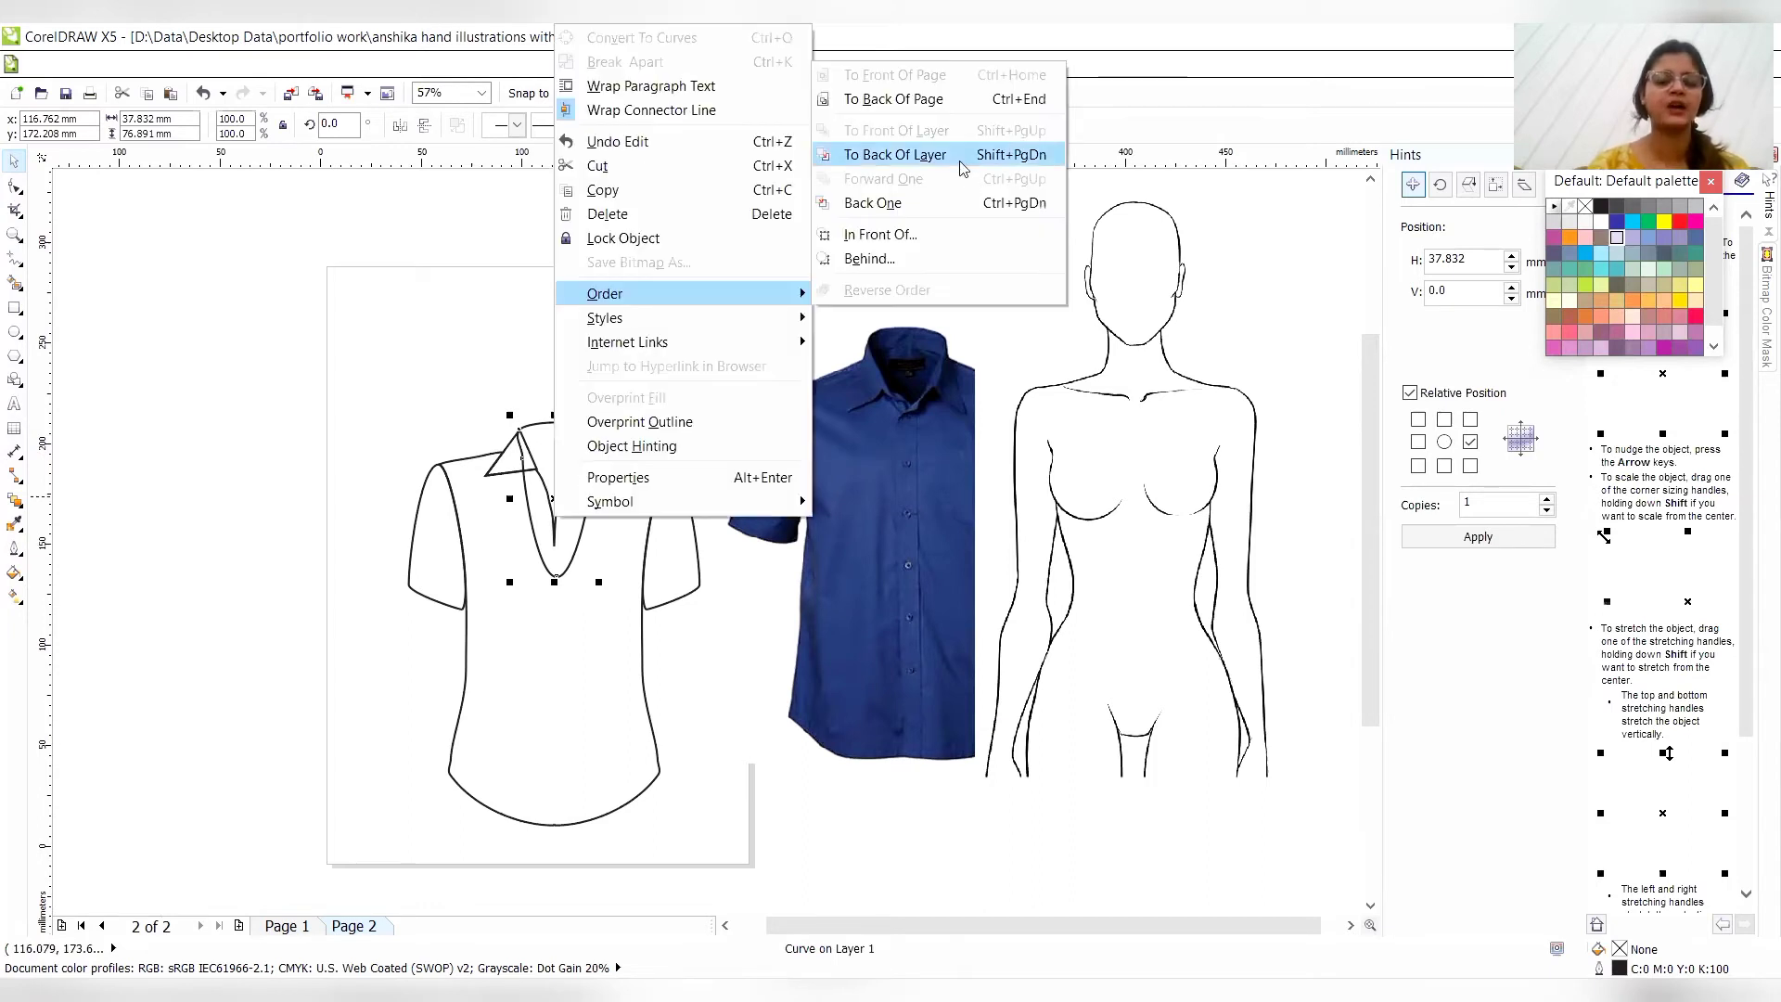
{"action": "left_click", "coordinate": [962, 167]}
{"action": "left_click", "coordinate": [808, 270]}
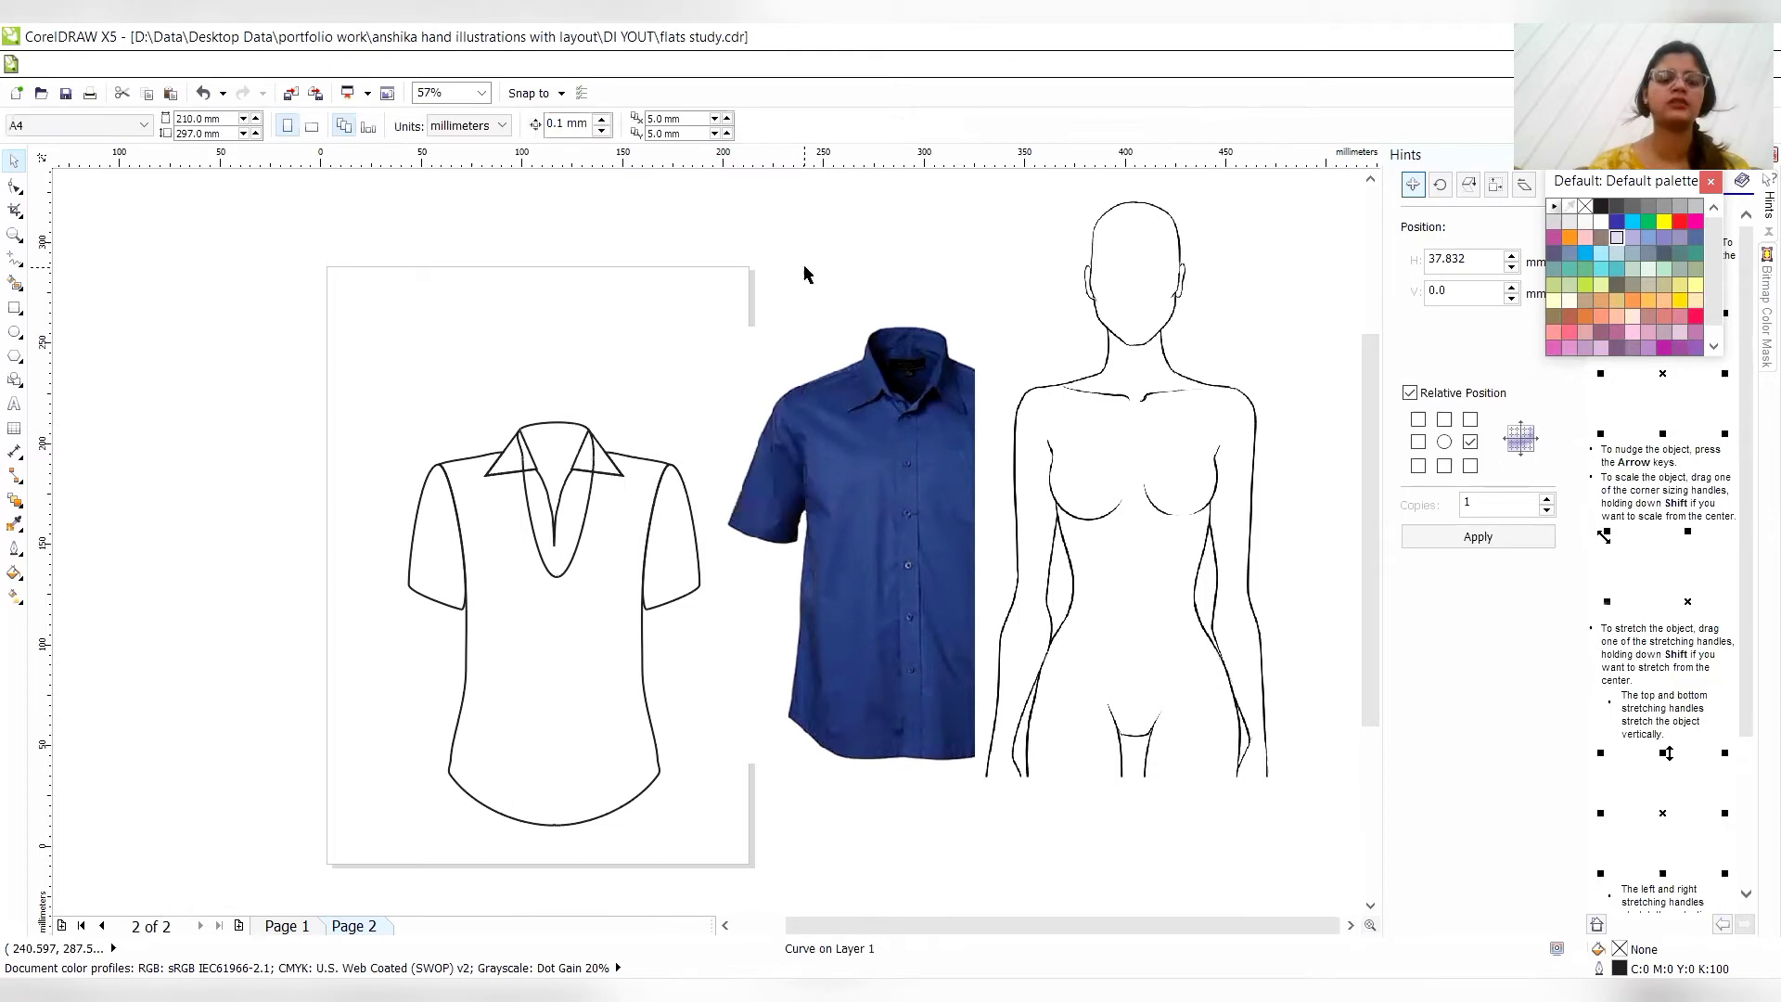
- Fill the torso with pale lavender (C20 M20 Y0 K0) and the neck curve with 90% black
{"action": "left_click", "coordinate": [595, 638]}
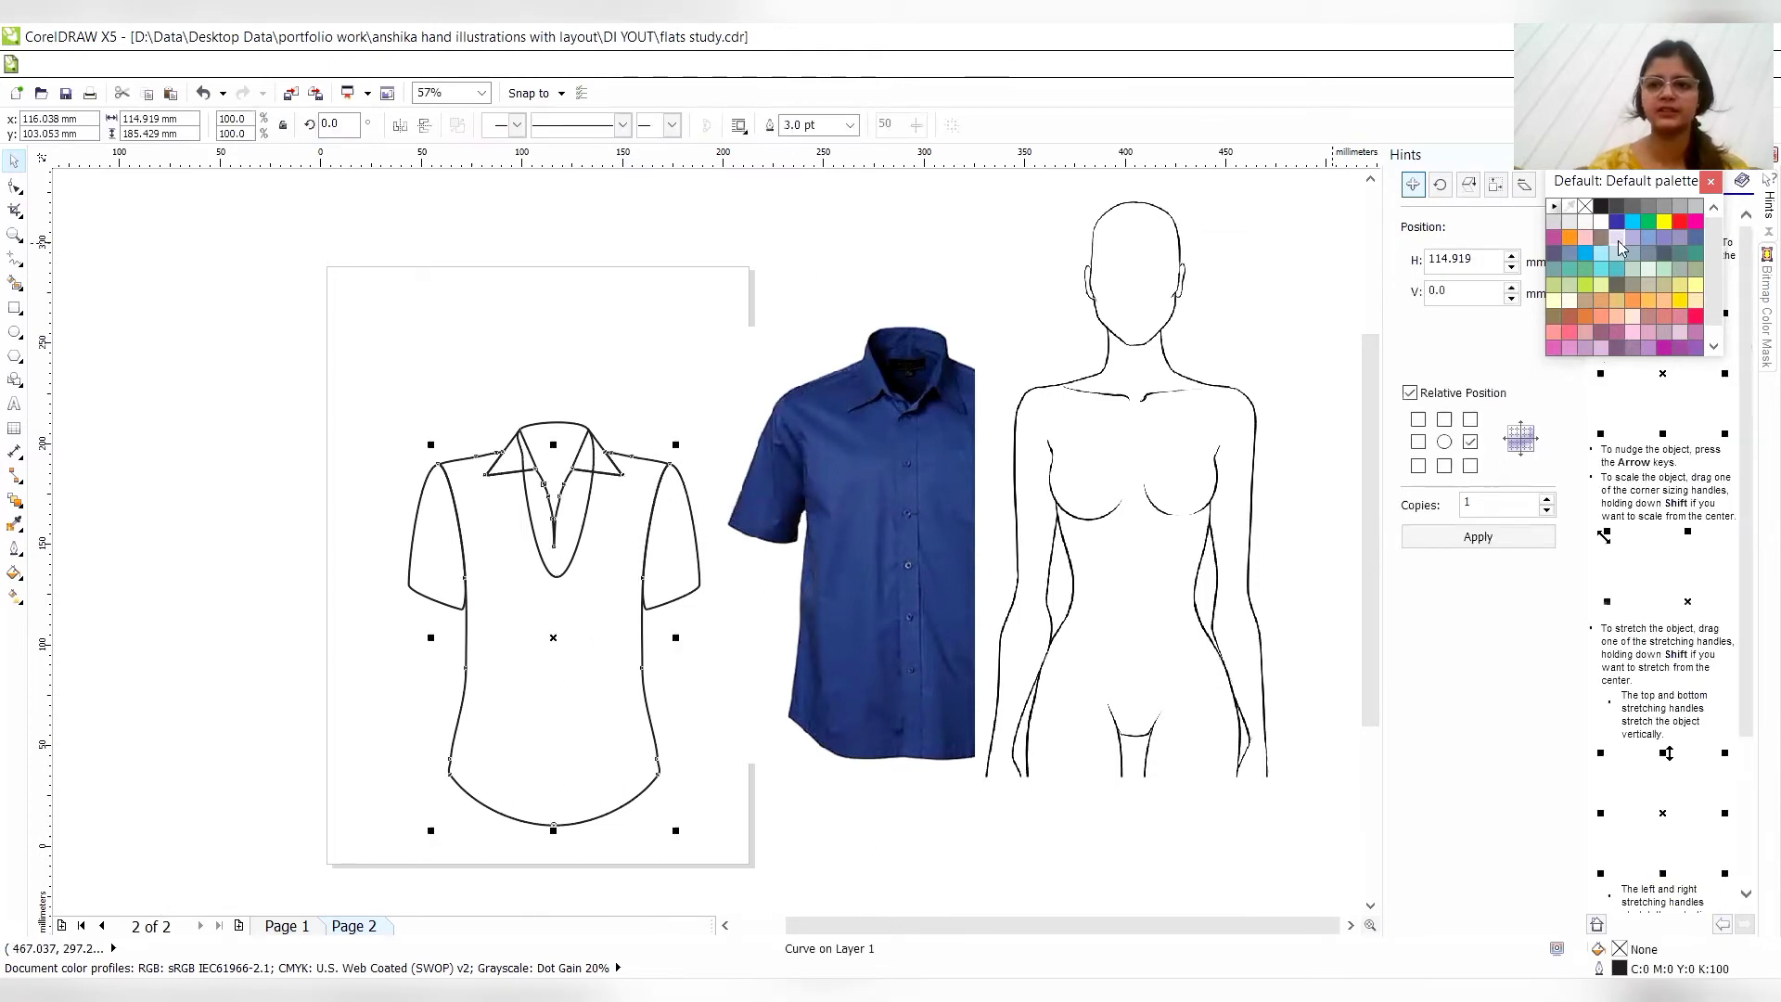
{"action": "left_click", "coordinate": [1618, 240]}
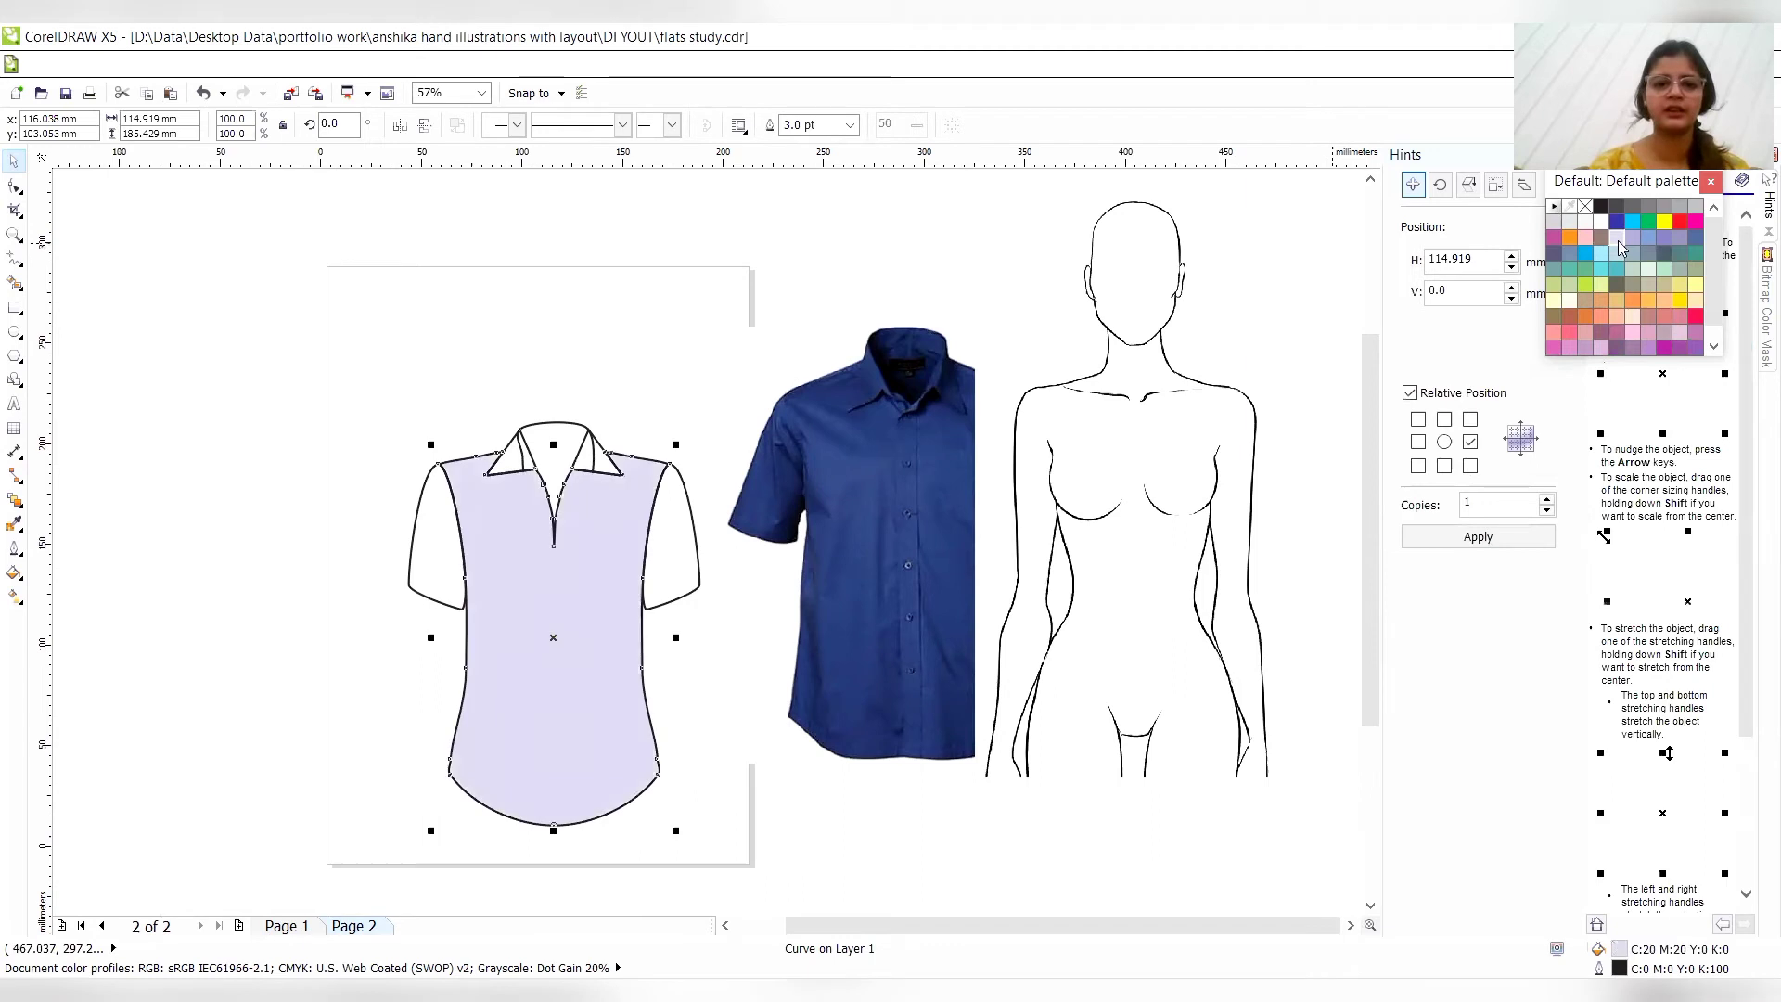
{"action": "left_click", "coordinate": [539, 443]}
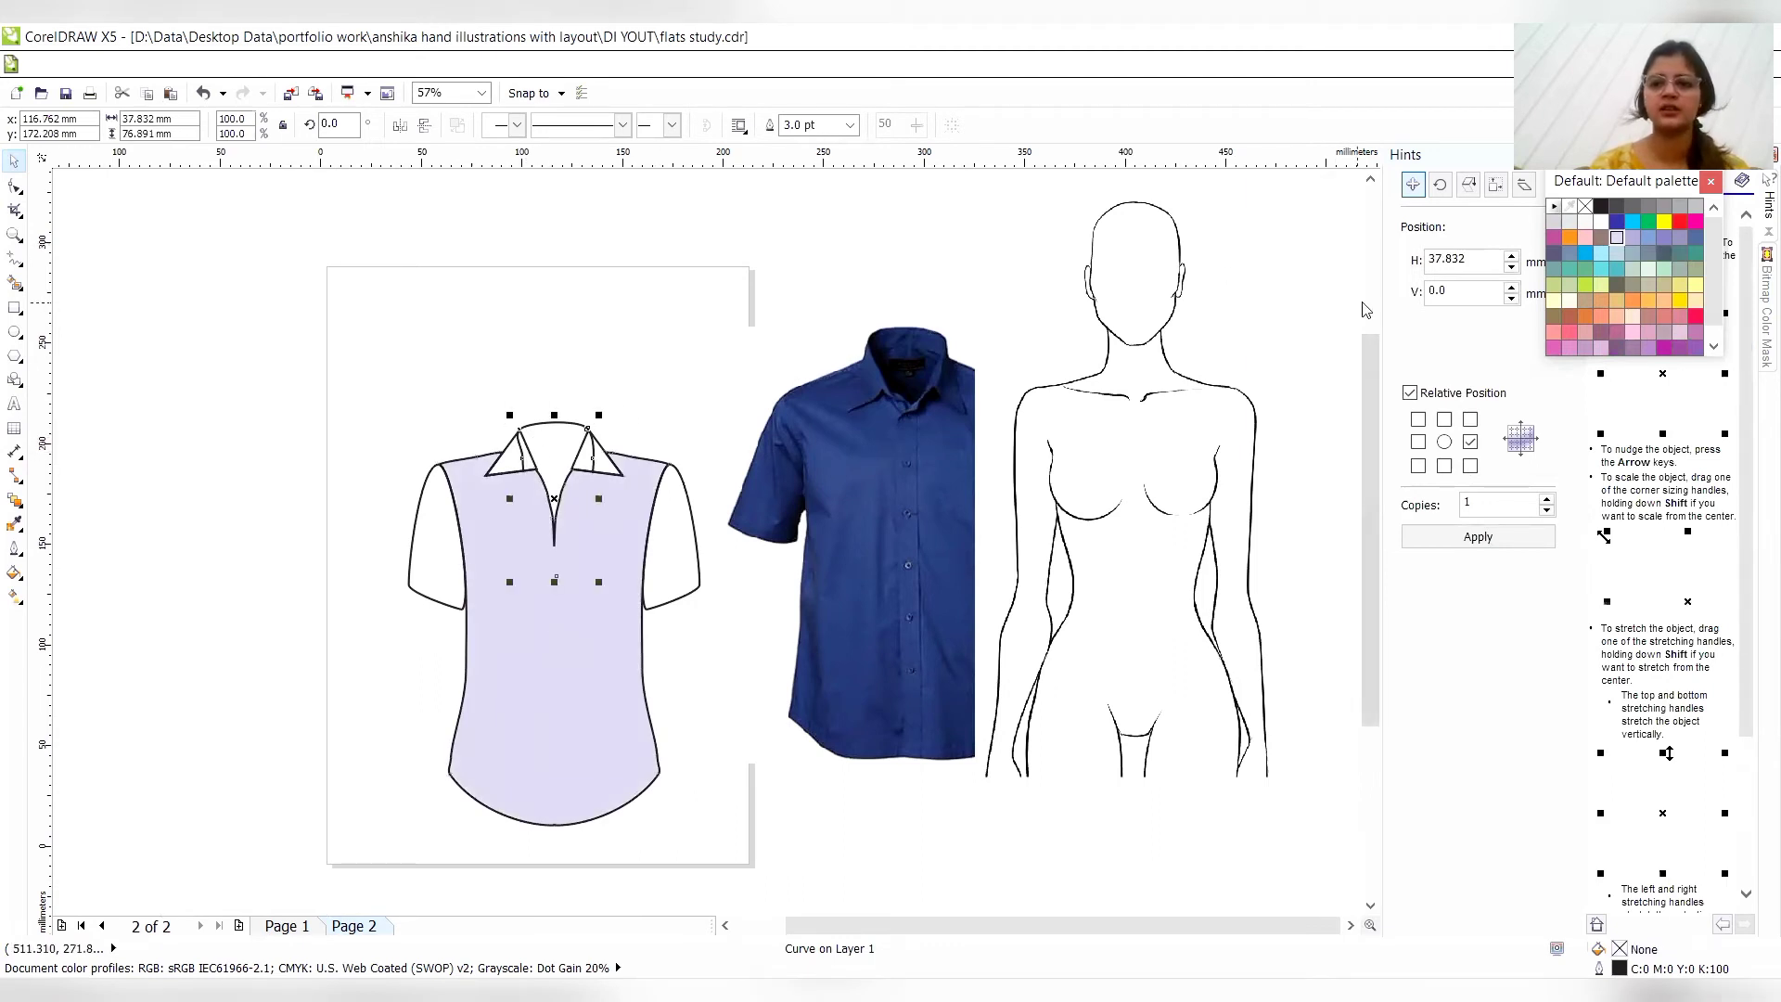
{"action": "left_click", "coordinate": [1615, 209]}
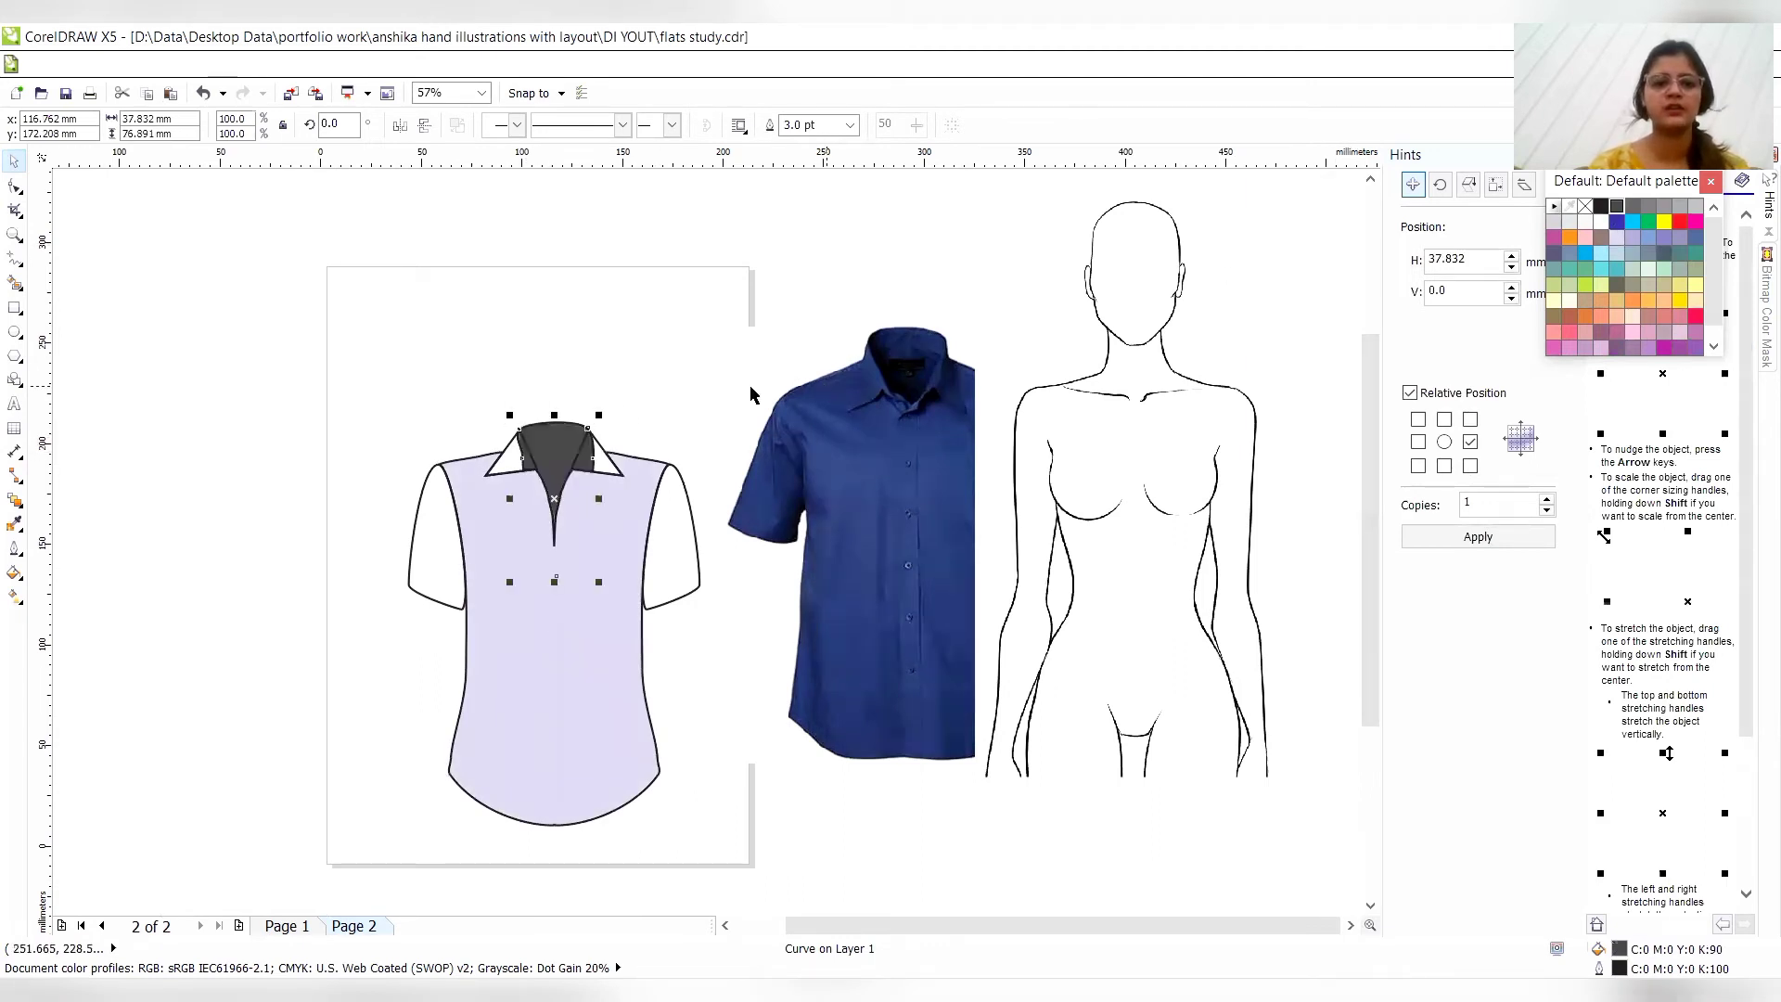
{"action": "left_click", "coordinate": [813, 284]}
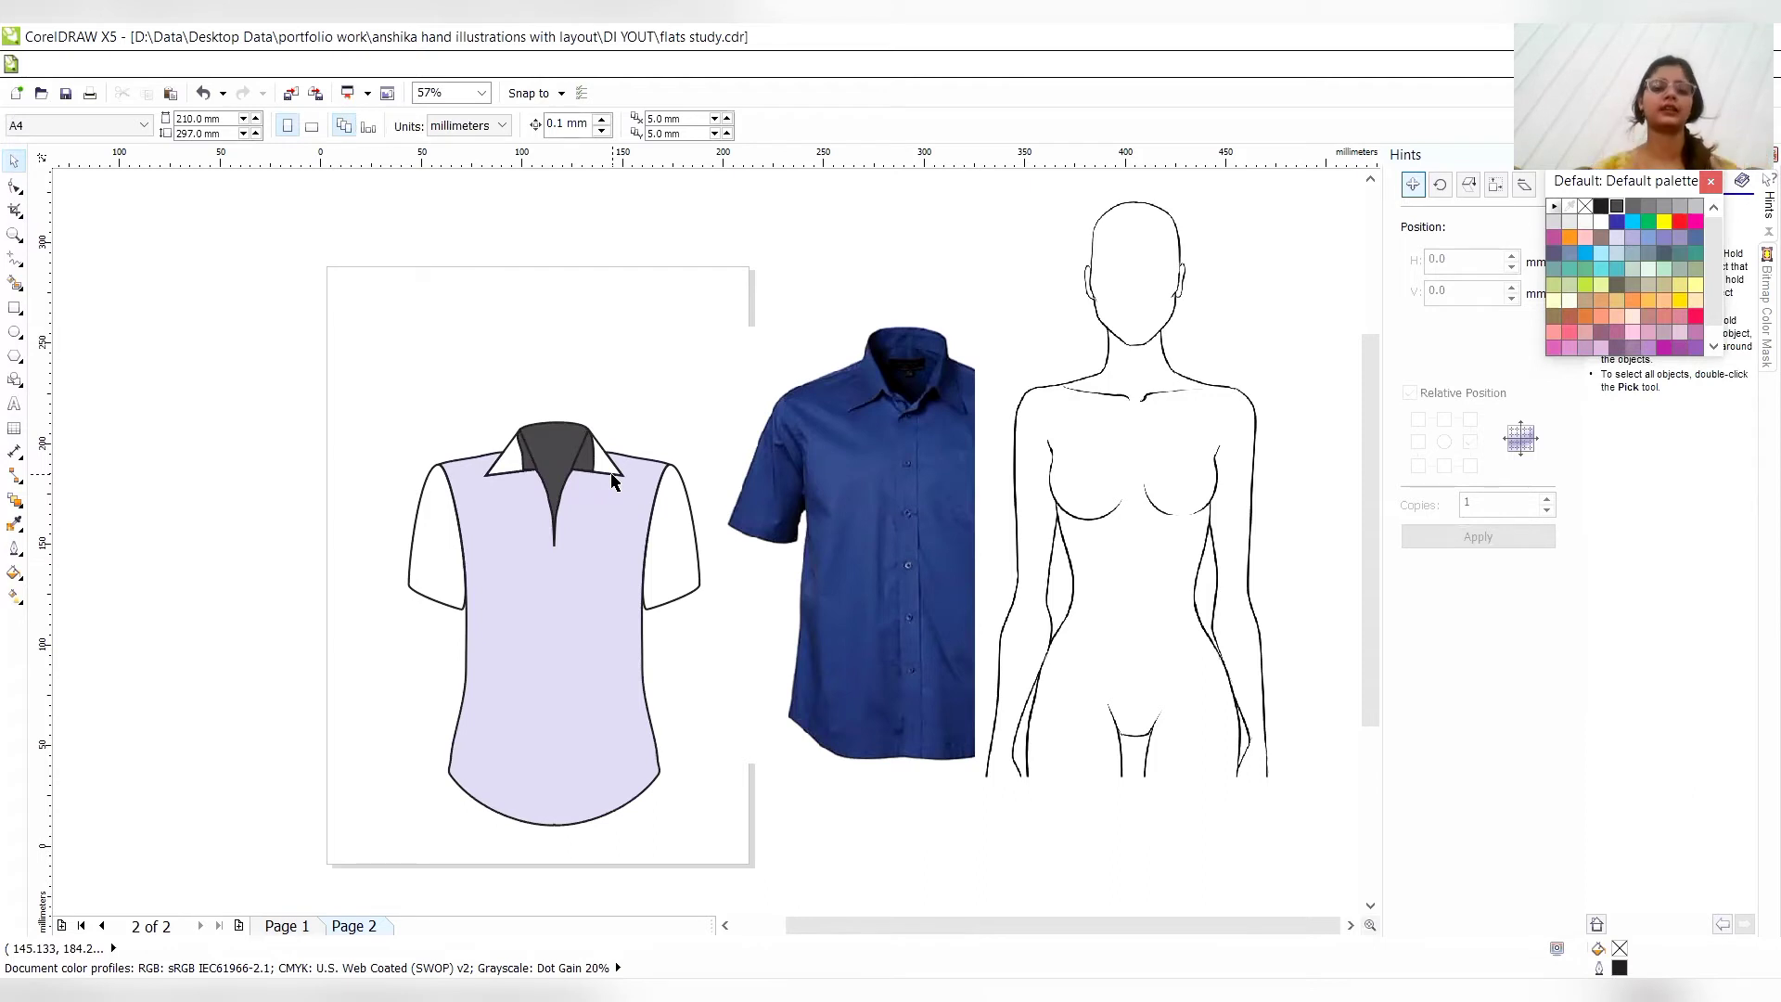
- Fill both collar triangles with light grey (40% black)
{"action": "left_click", "coordinate": [611, 481]}
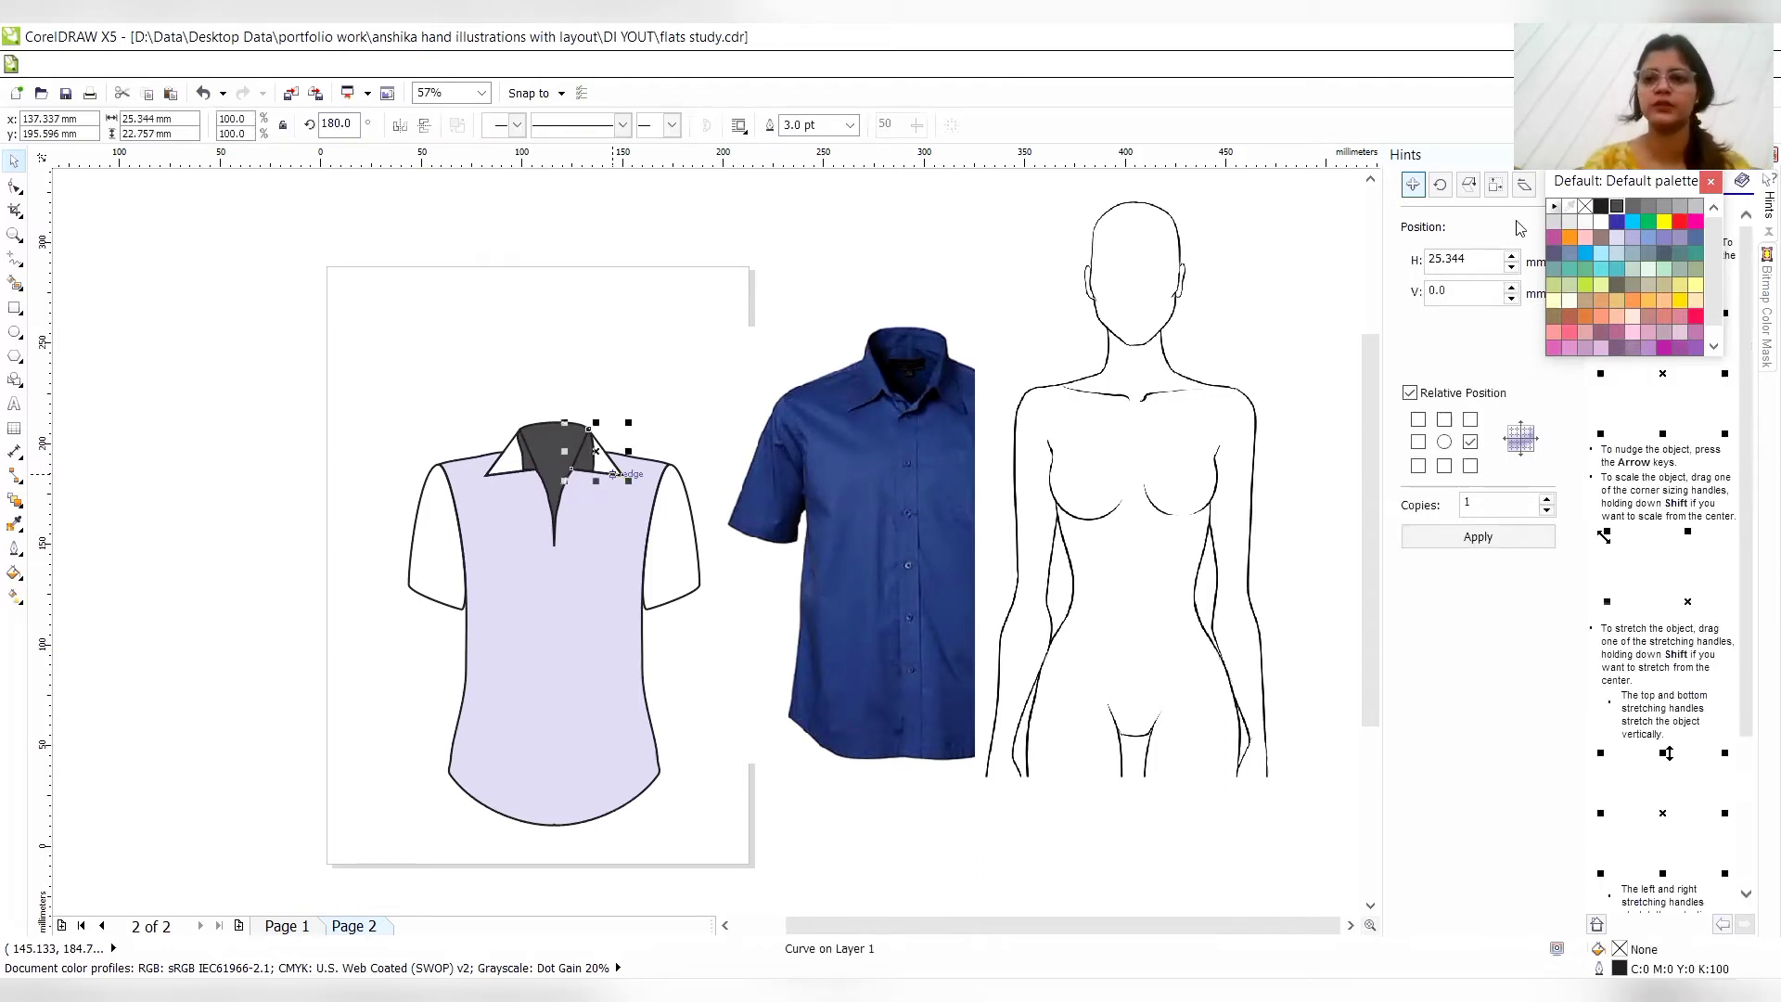
{"action": "left_click", "coordinate": [1652, 207]}
{"action": "left_click", "coordinate": [1663, 210]}
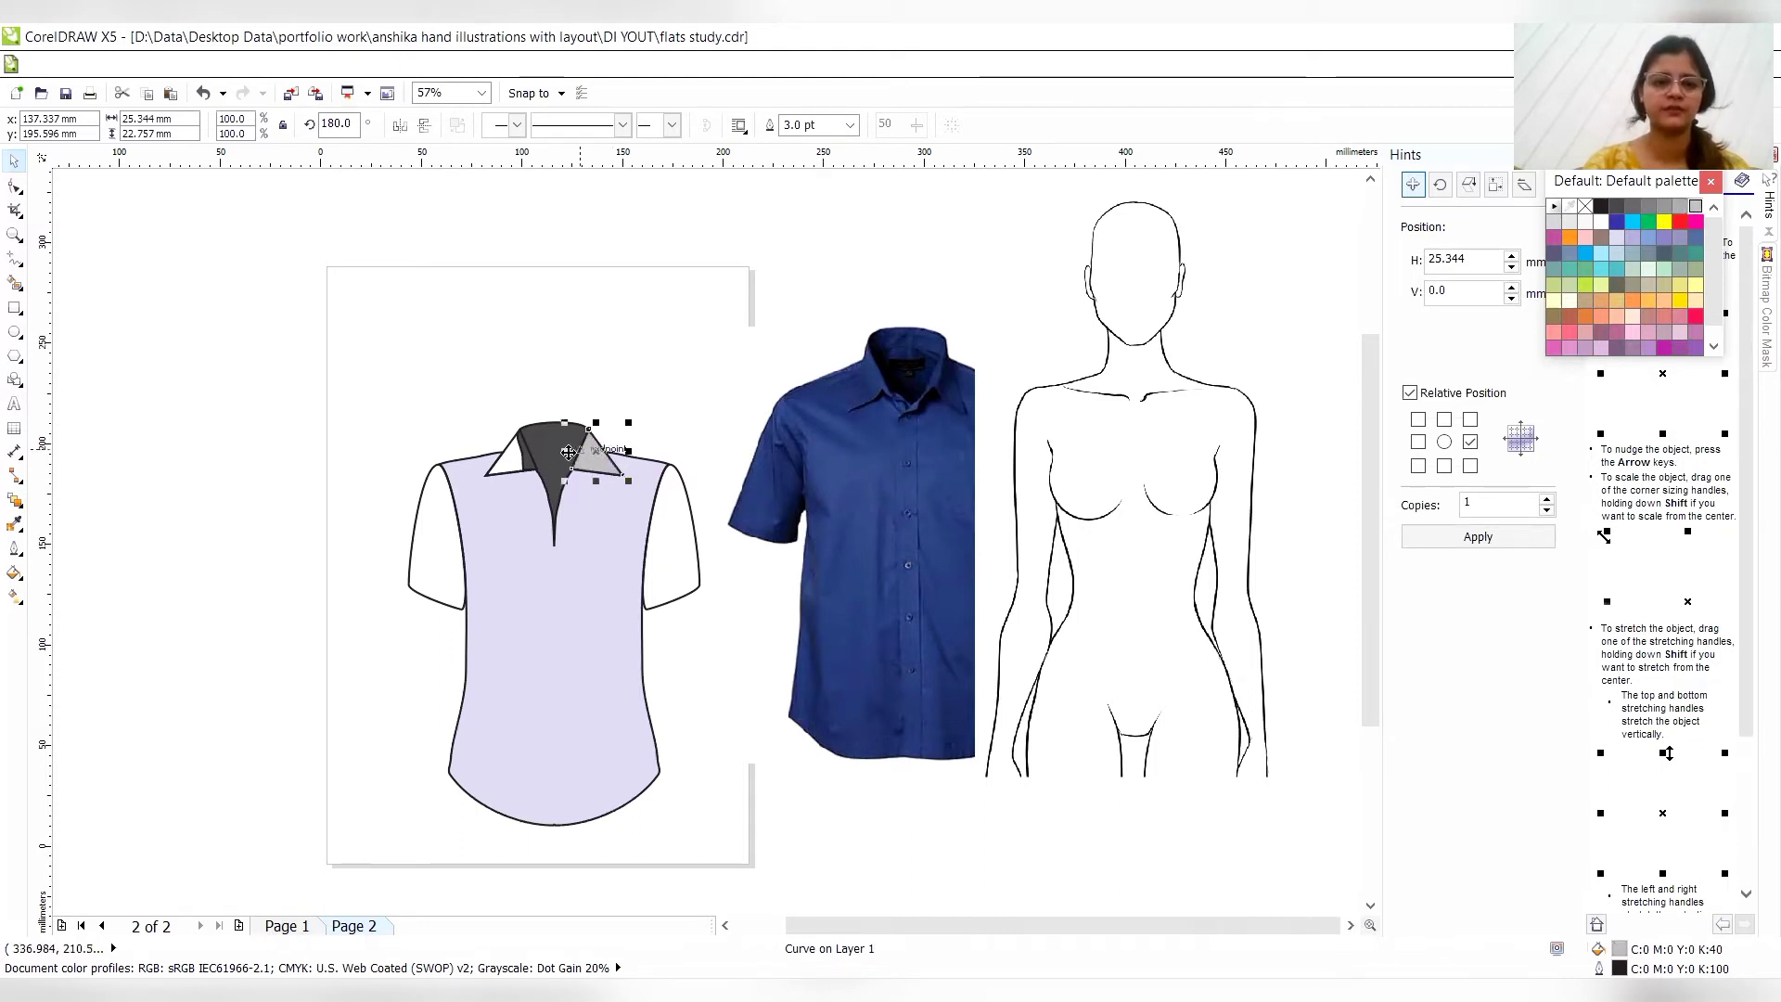
{"action": "left_click", "coordinate": [501, 466]}
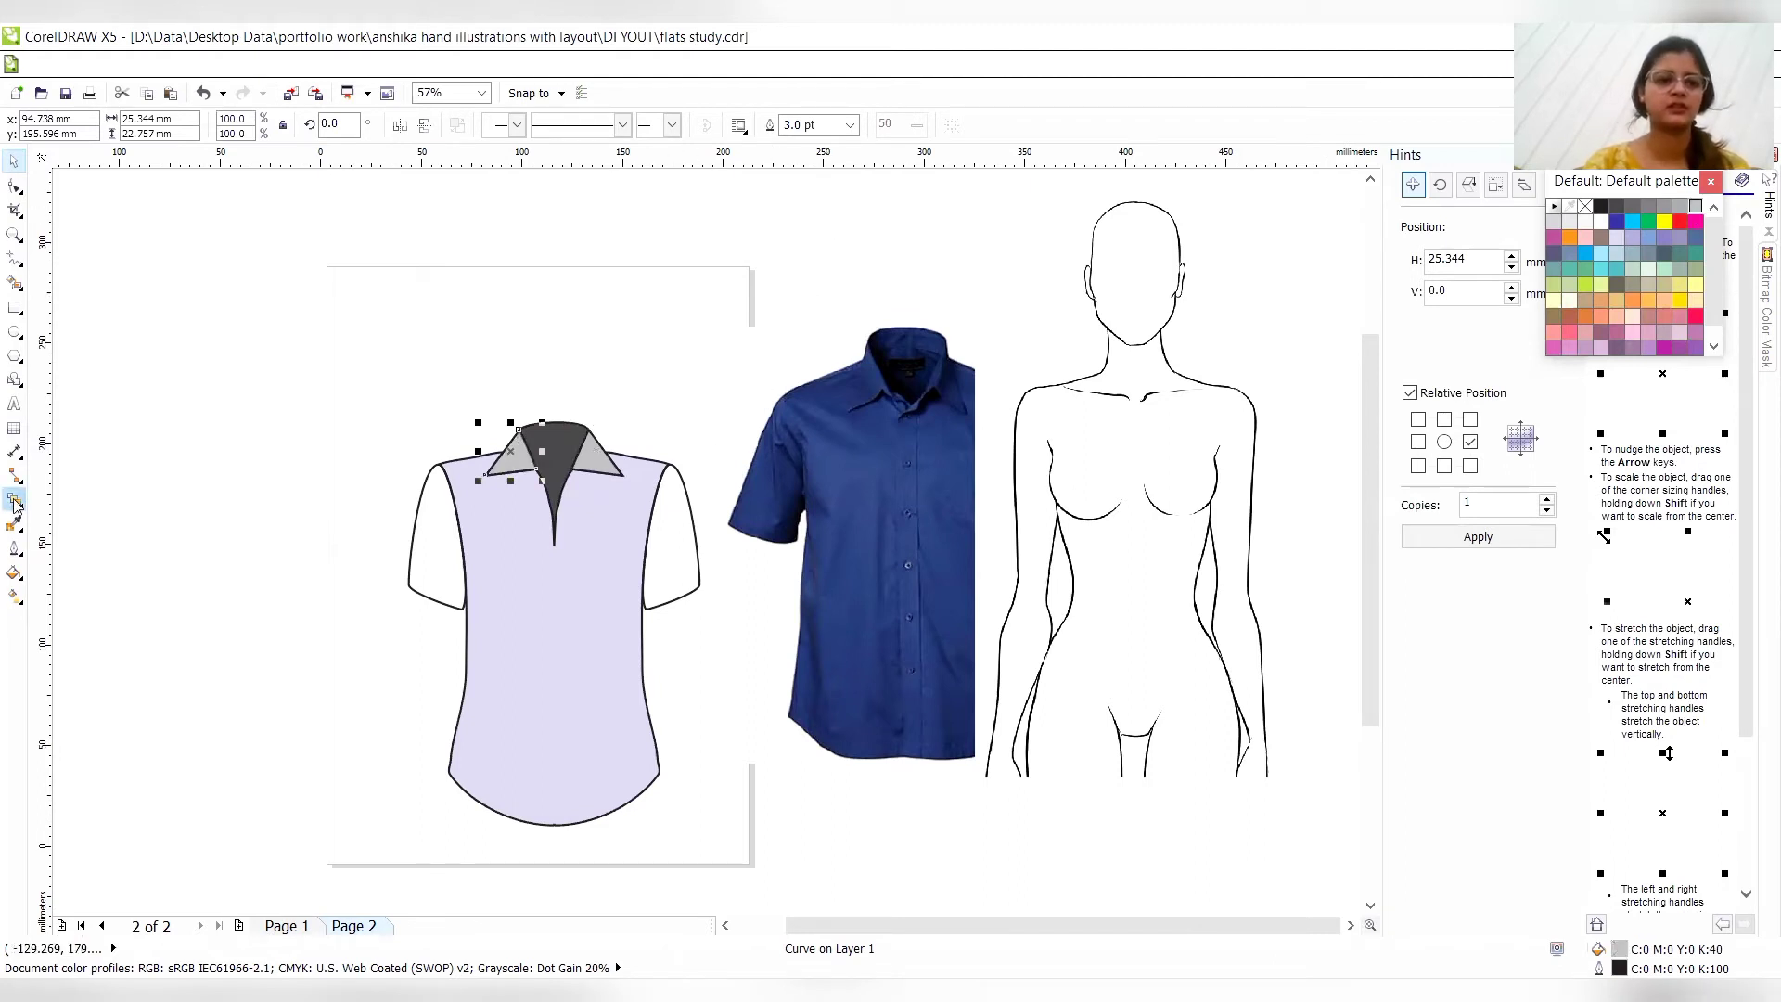
- Sample the torso's lavender with the Color Eyedropper and apply it to both sleeves
{"action": "left_click", "coordinate": [611, 566]}
{"action": "left_click", "coordinate": [664, 541]}
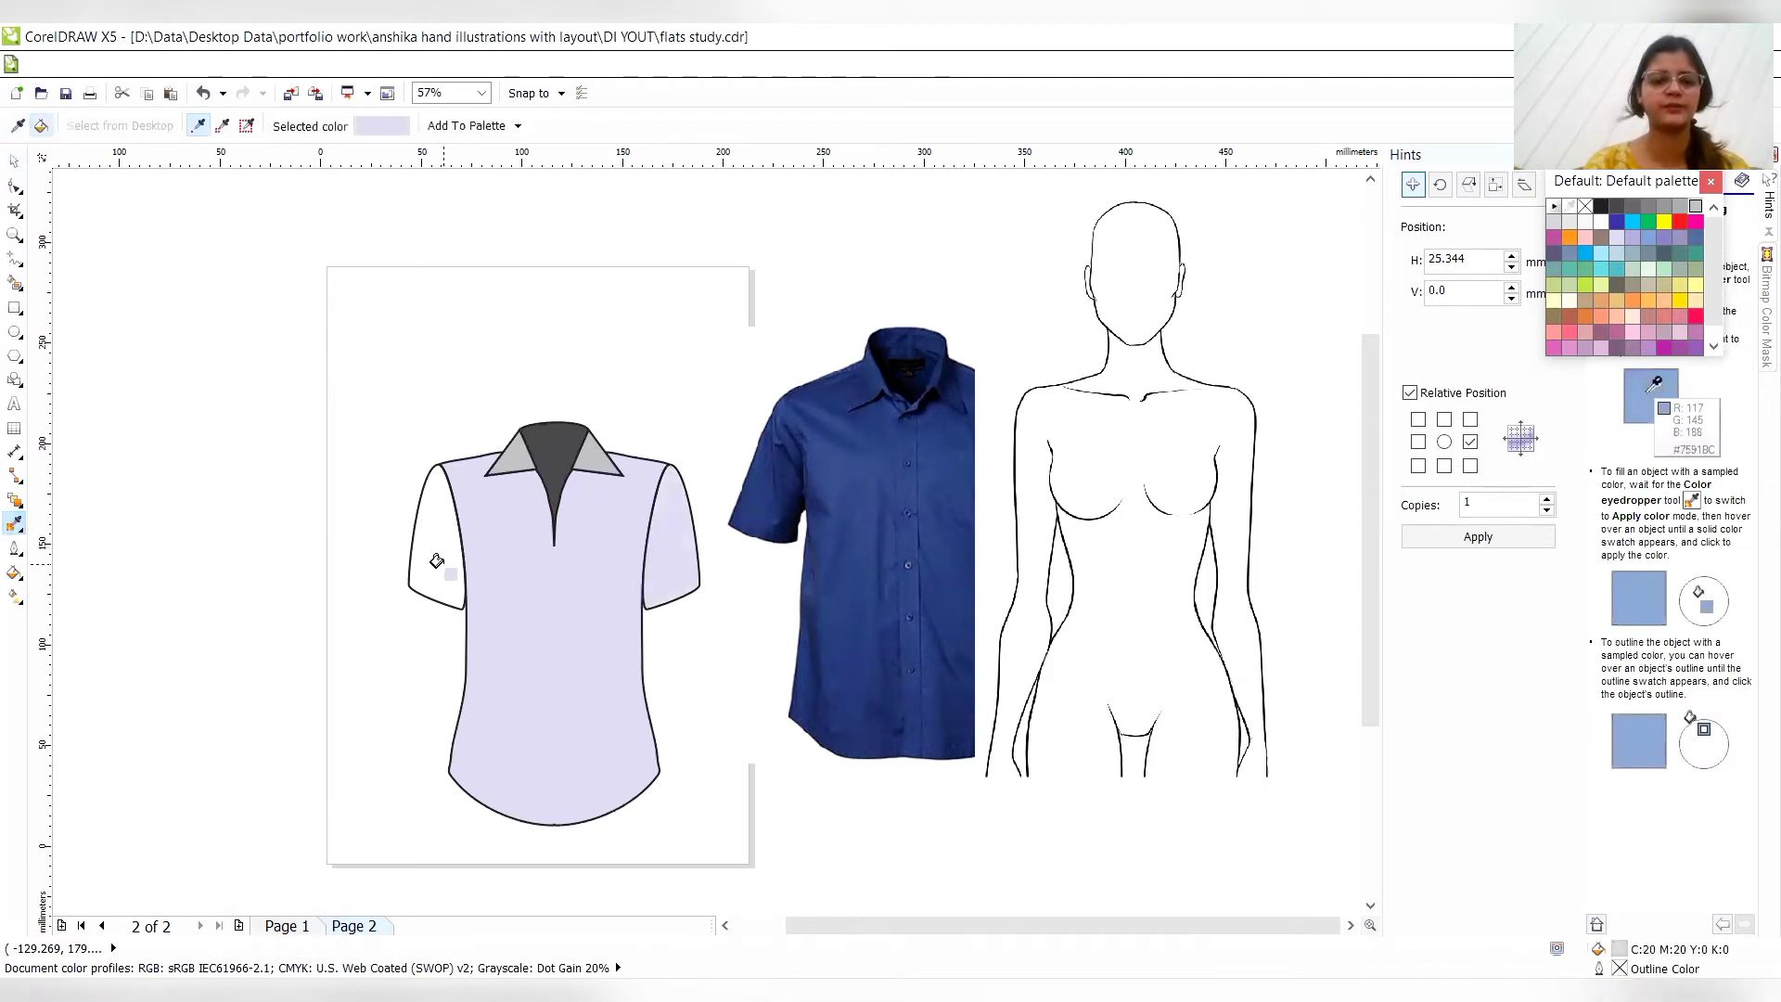
{"action": "left_click", "coordinate": [437, 561]}
{"action": "key", "text": "space"}
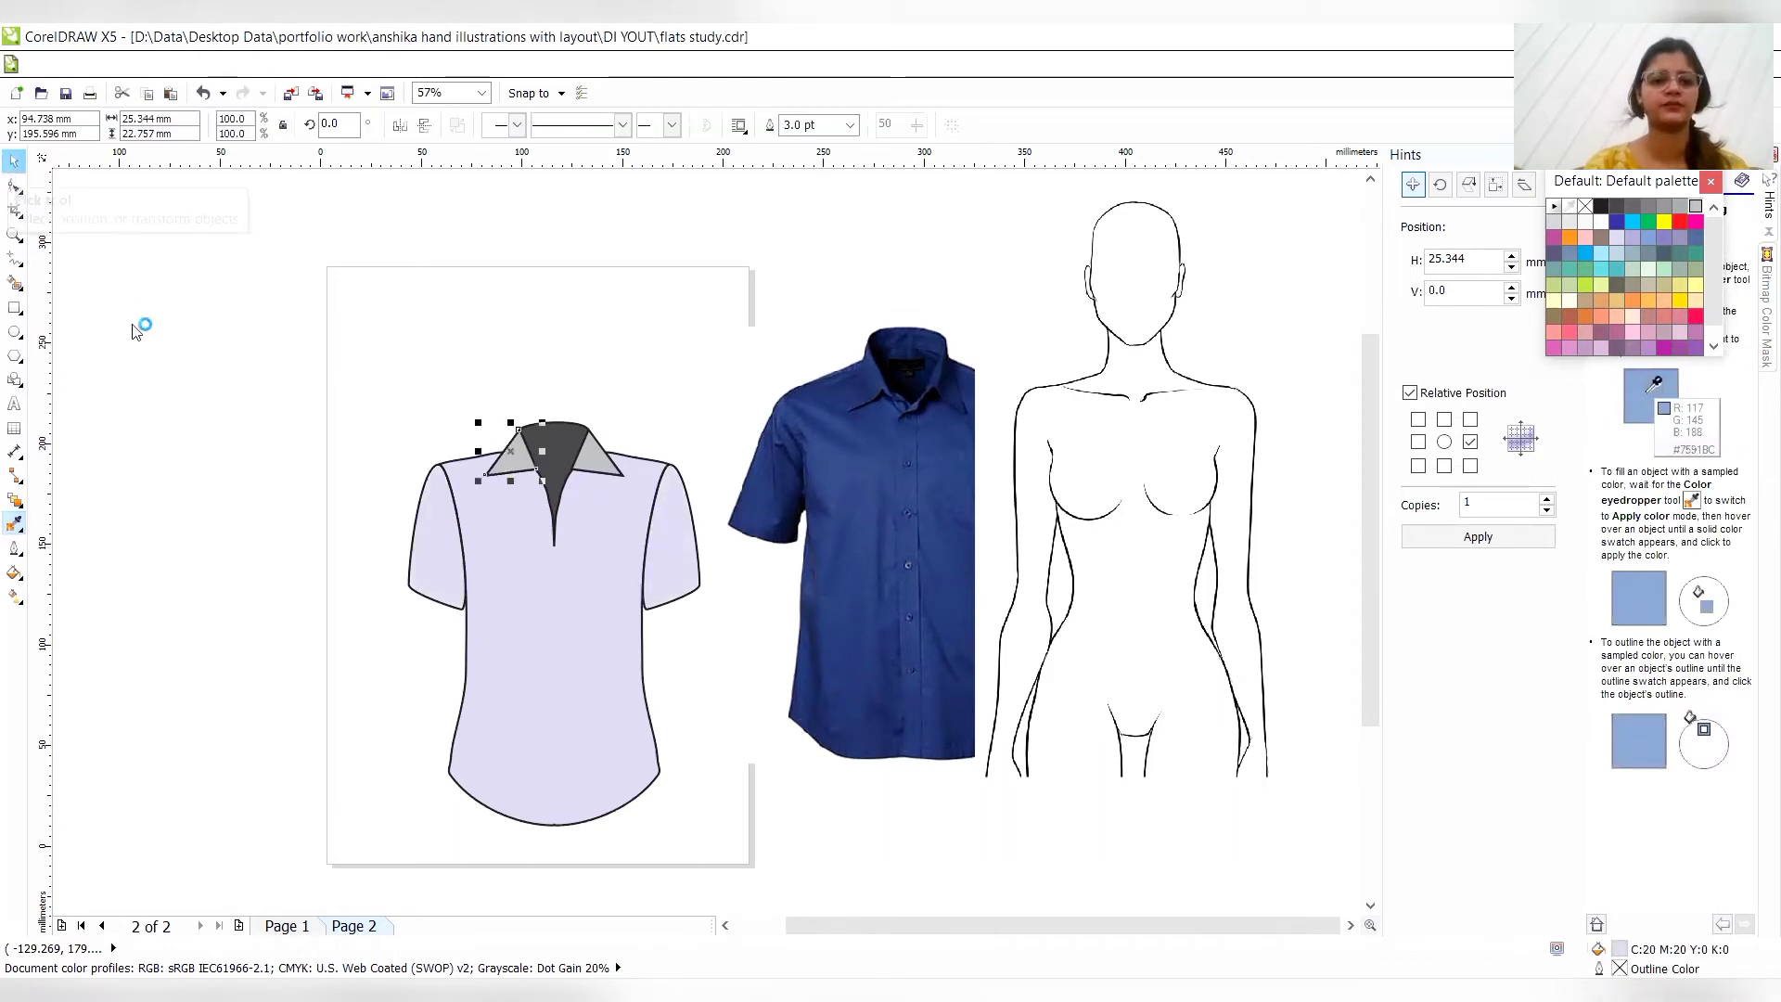
{"action": "left_click", "coordinate": [146, 358]}
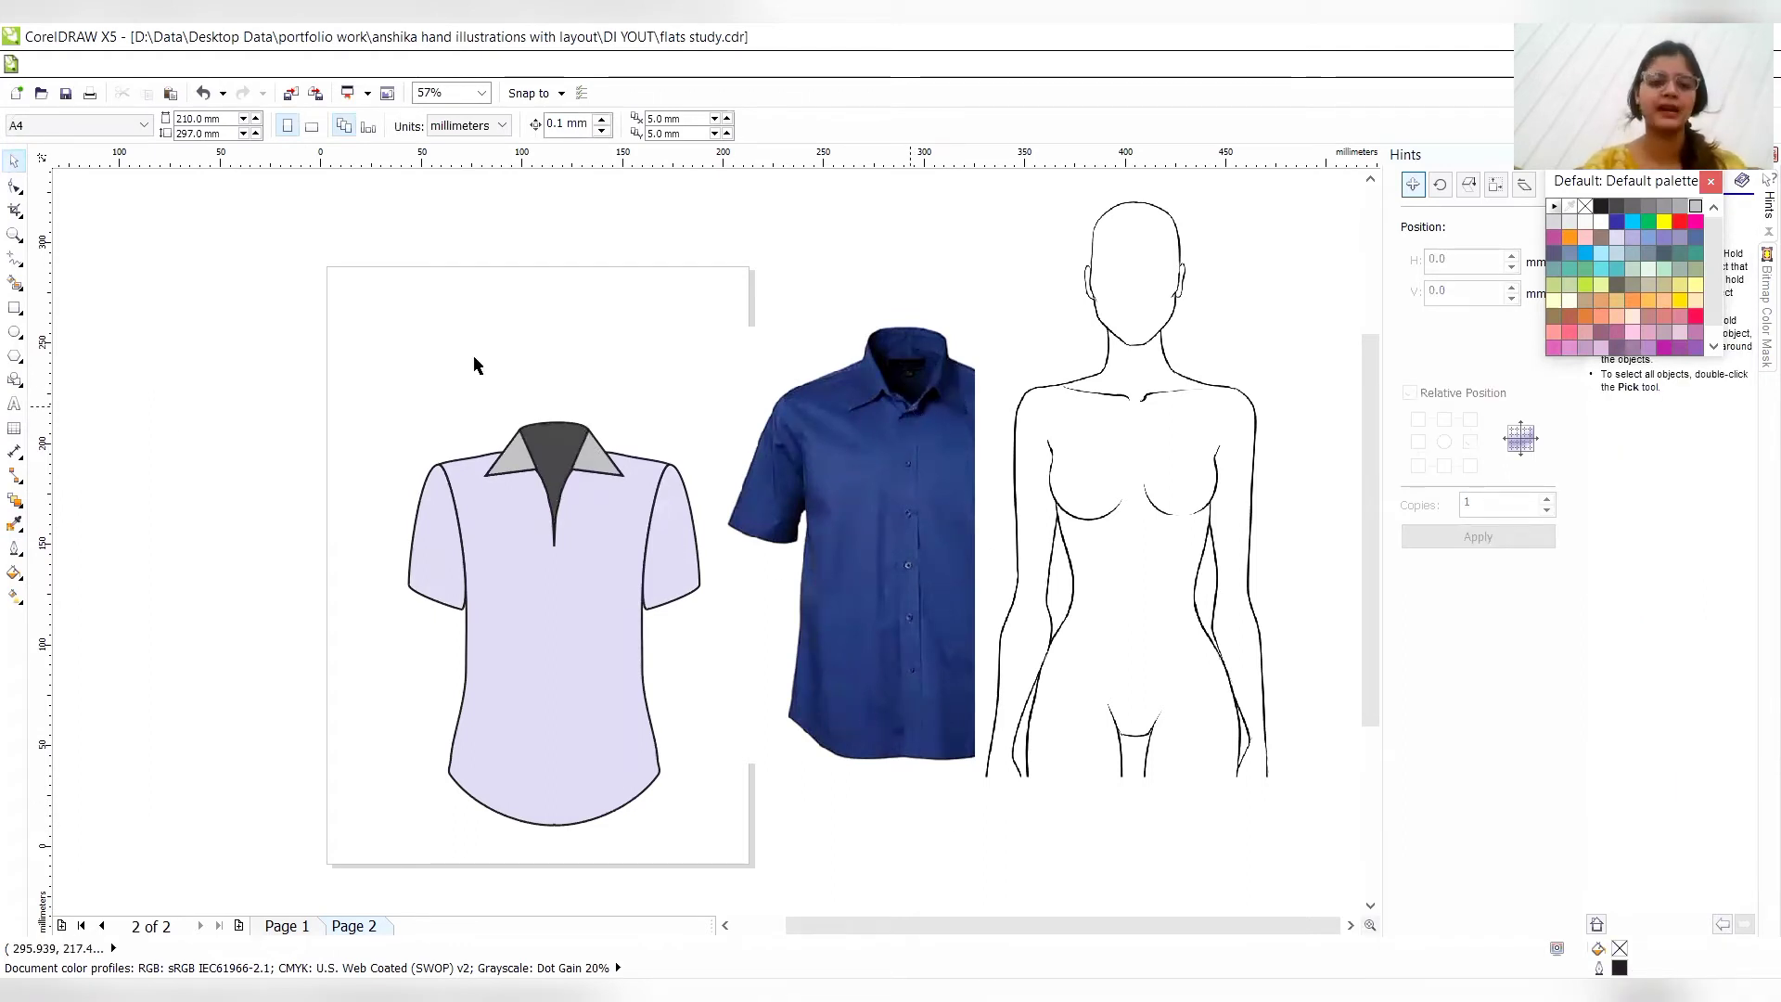
- Draw a placket rectangle about 6.7 mm wide and 159 mm high down the torso's centre front, with a 3.0 pt outline
{"action": "left_click", "coordinate": [14, 310]}
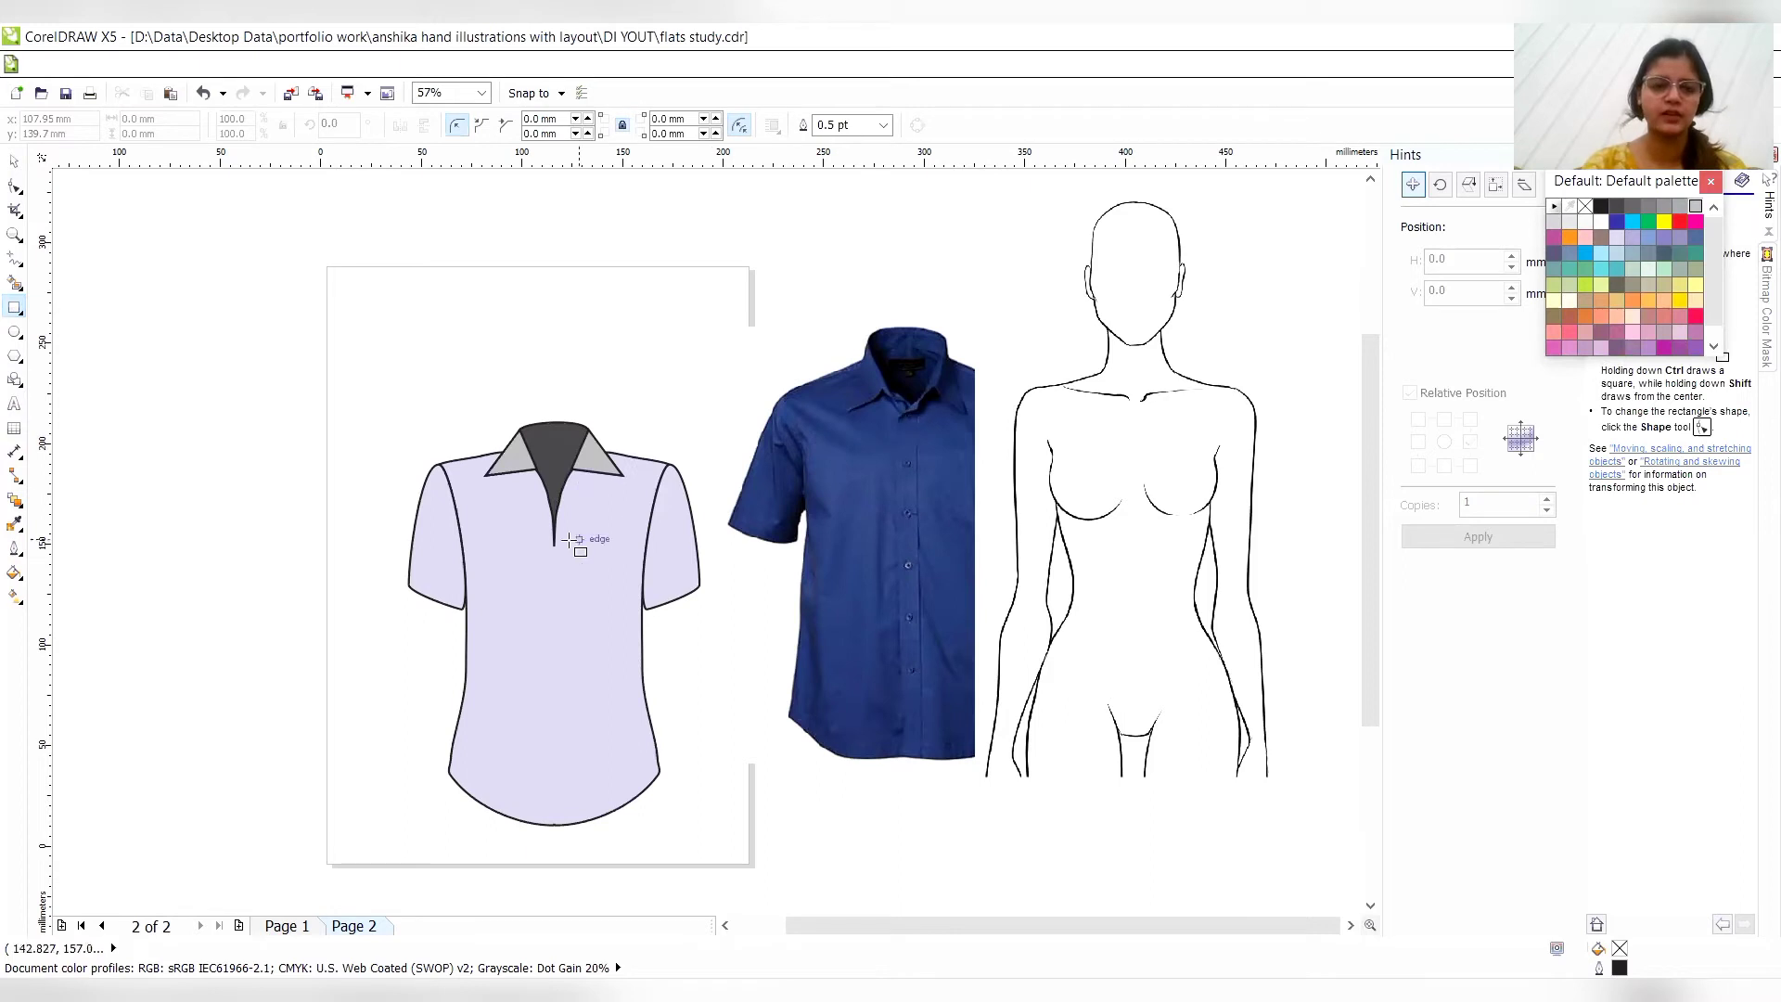
{"action": "left_click_drag", "start_coordinate": [549, 498], "coordinate": [562, 822]}
{"action": "left_click", "coordinate": [561, 818]}
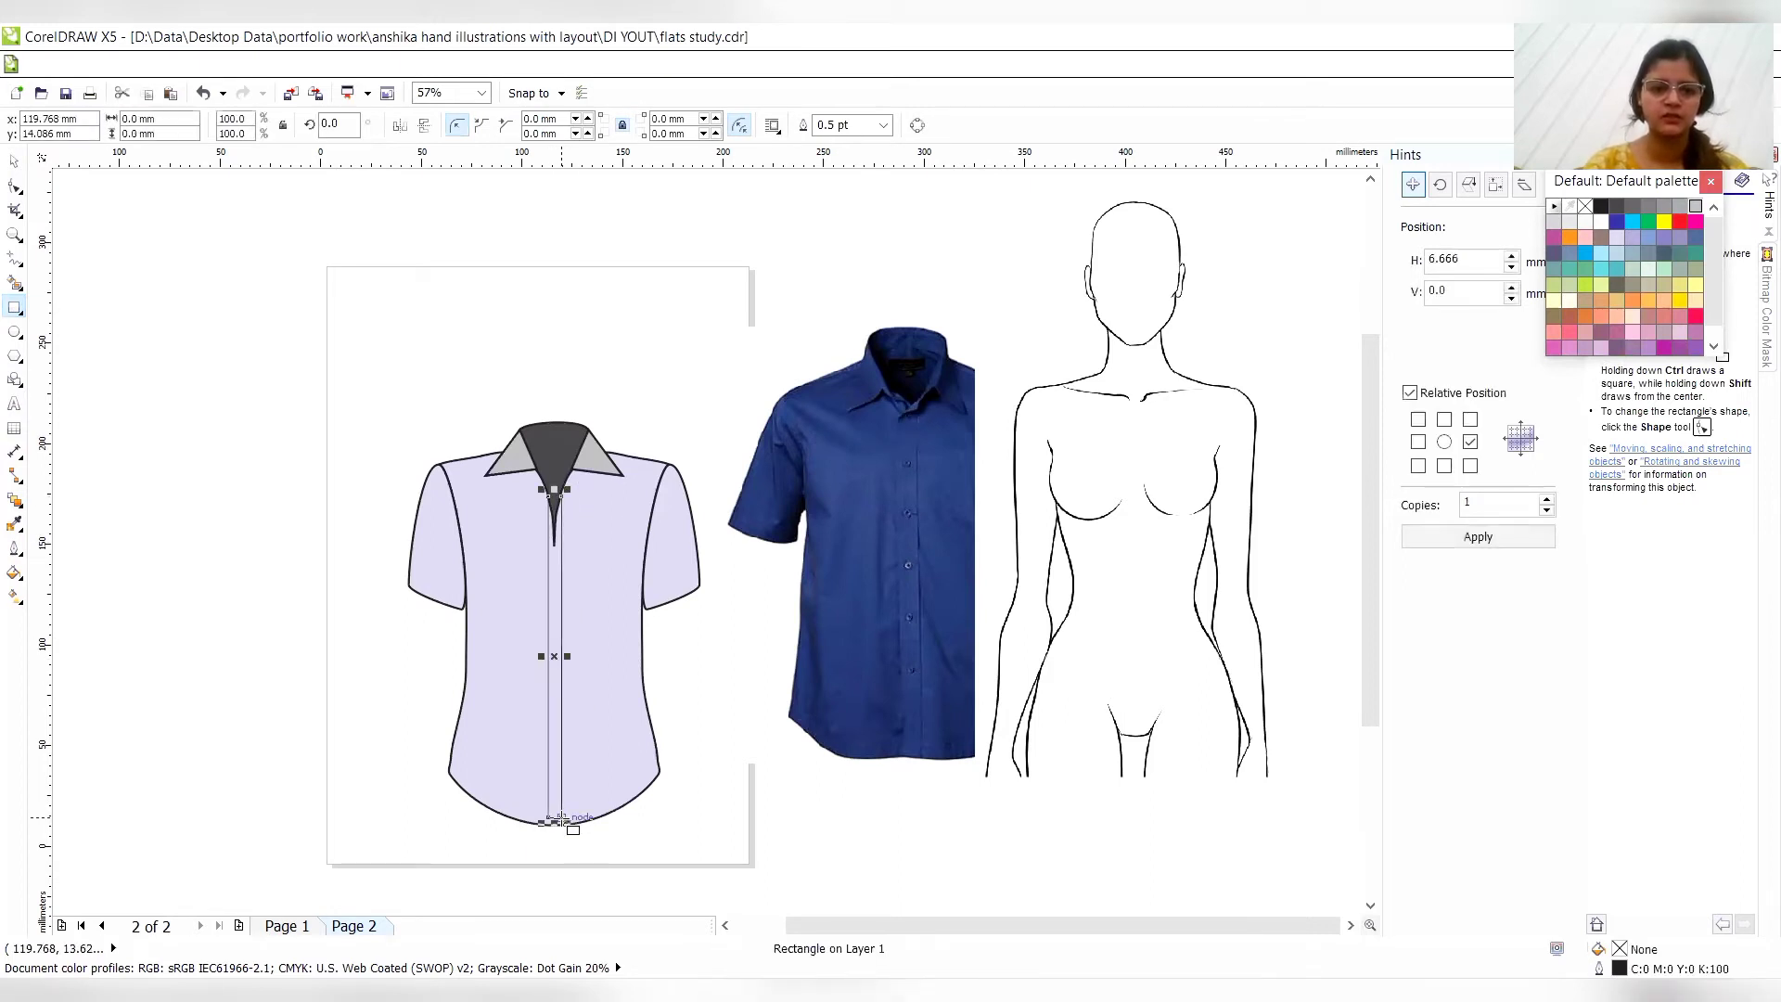
{"action": "left_click", "coordinate": [872, 130]}
{"action": "left_click", "coordinate": [882, 125]}
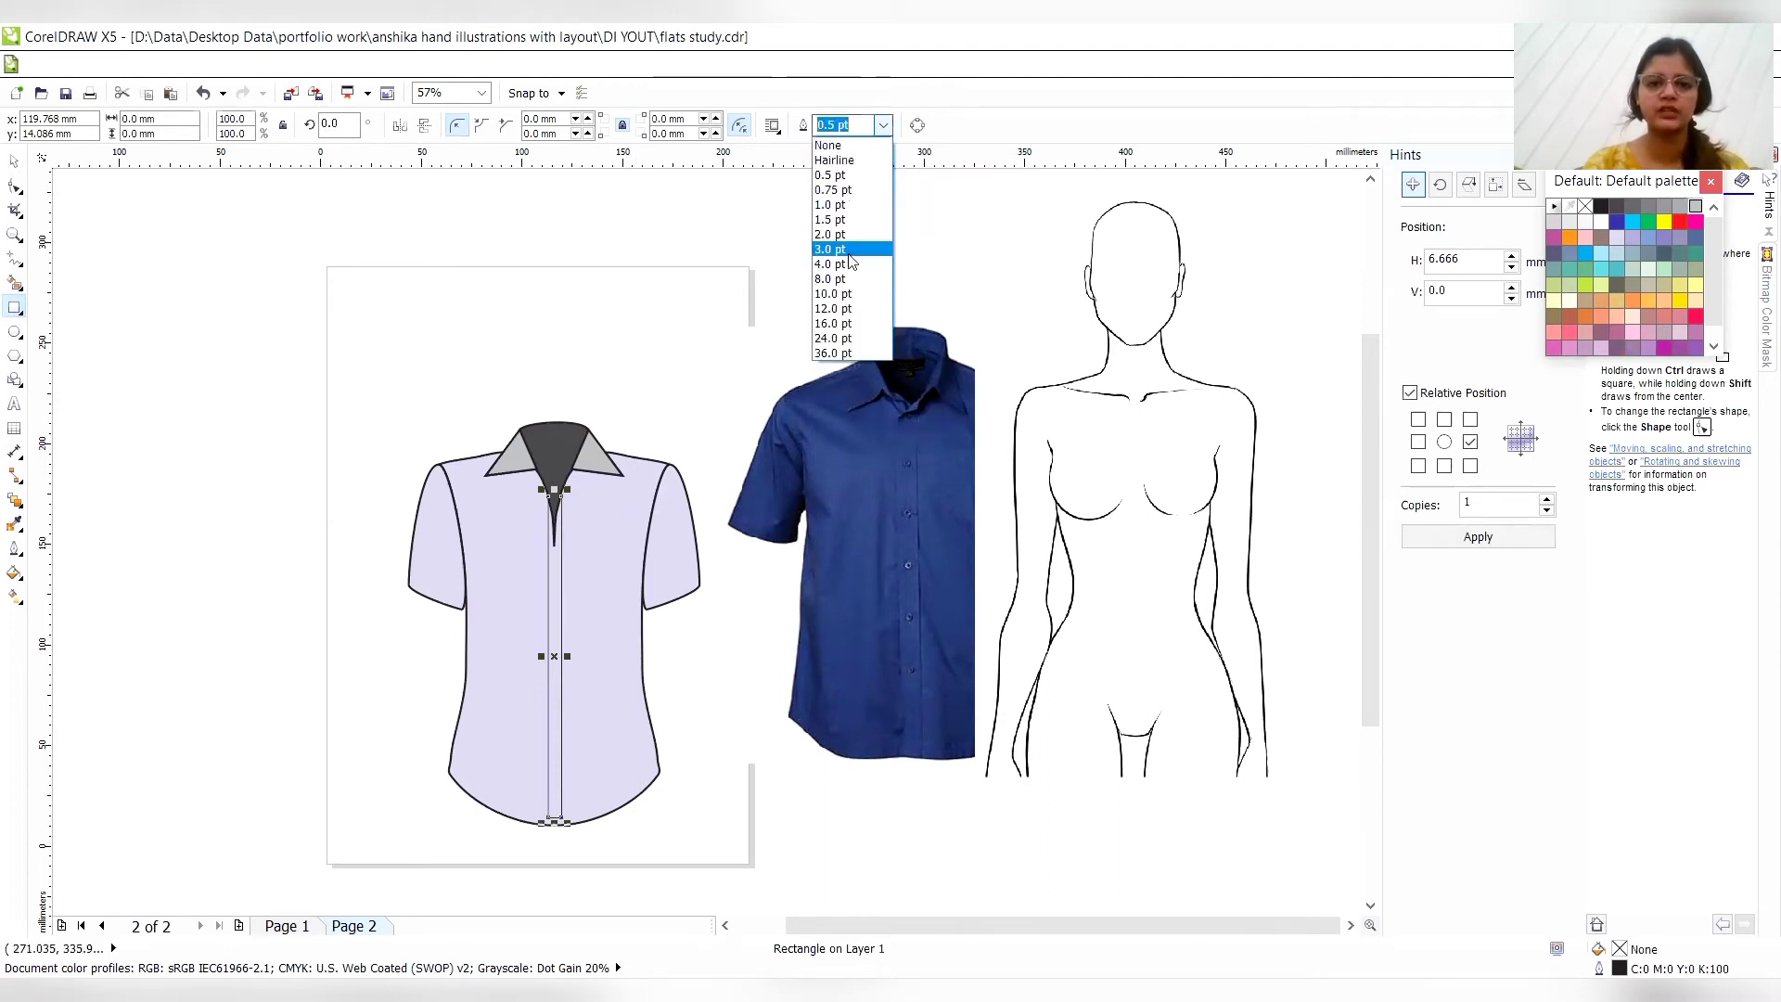
{"action": "left_click", "coordinate": [847, 267]}
- Convert the placket rectangle to curves for node editing
{"action": "left_click", "coordinate": [15, 186]}
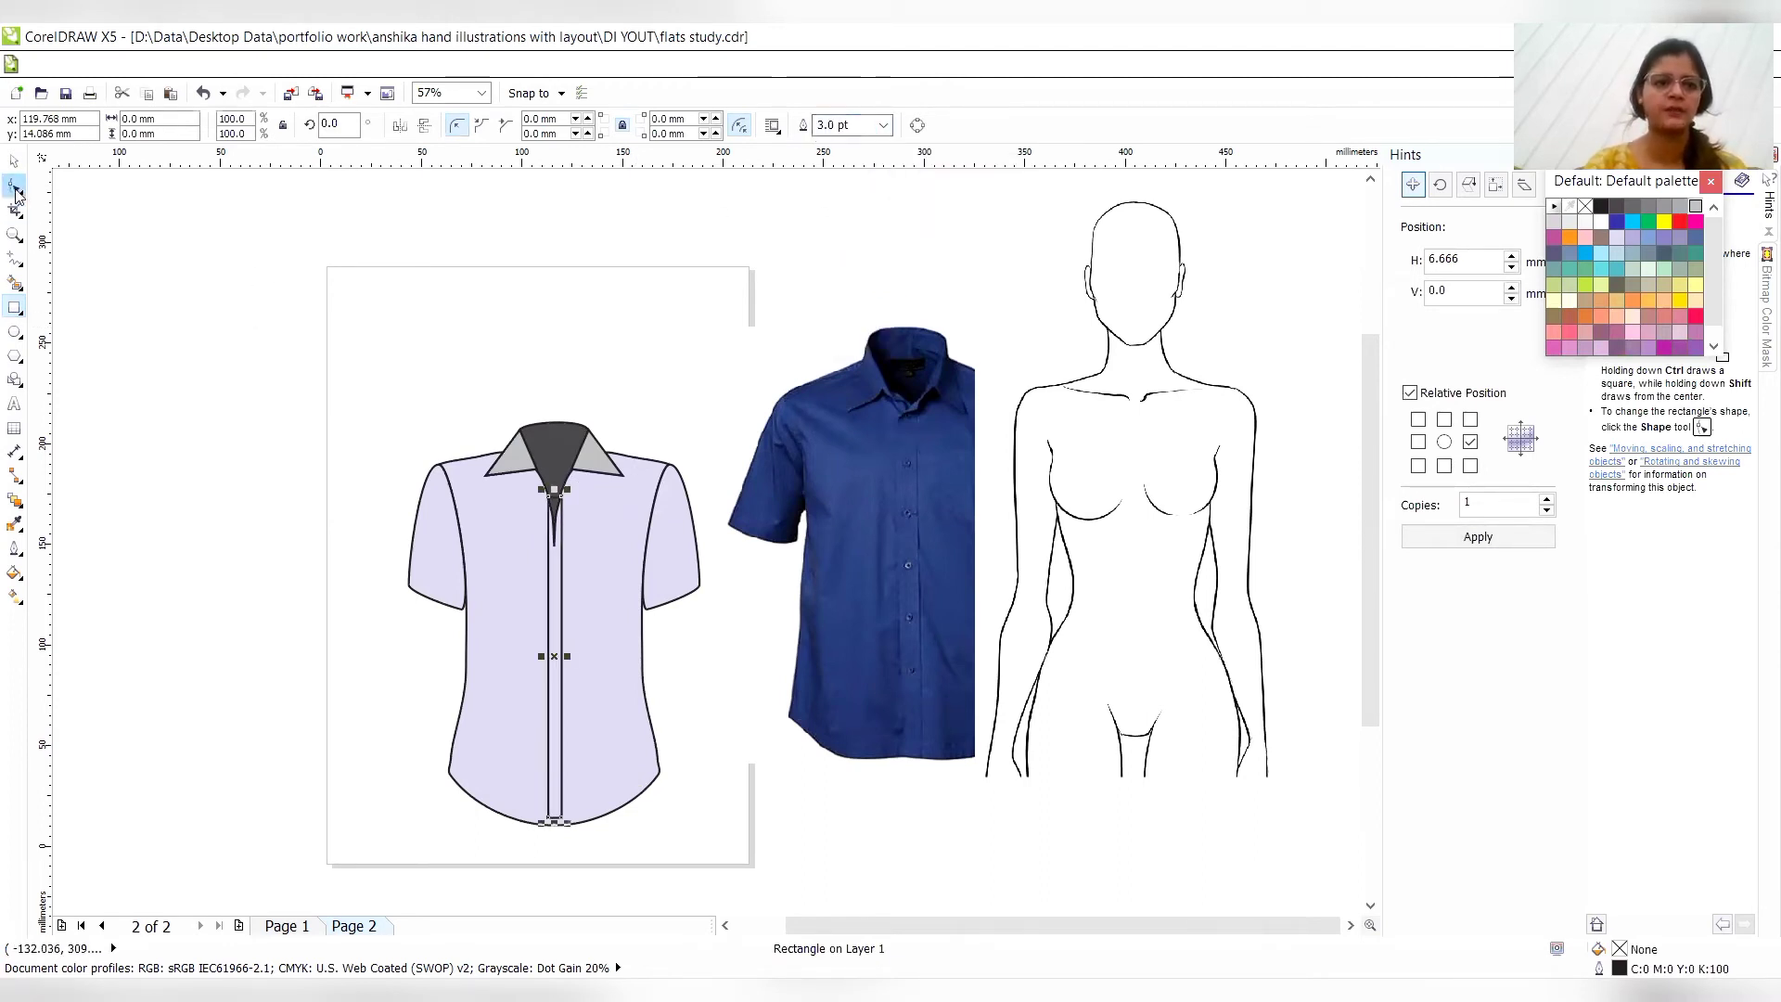
{"action": "left_click", "coordinate": [15, 186]}
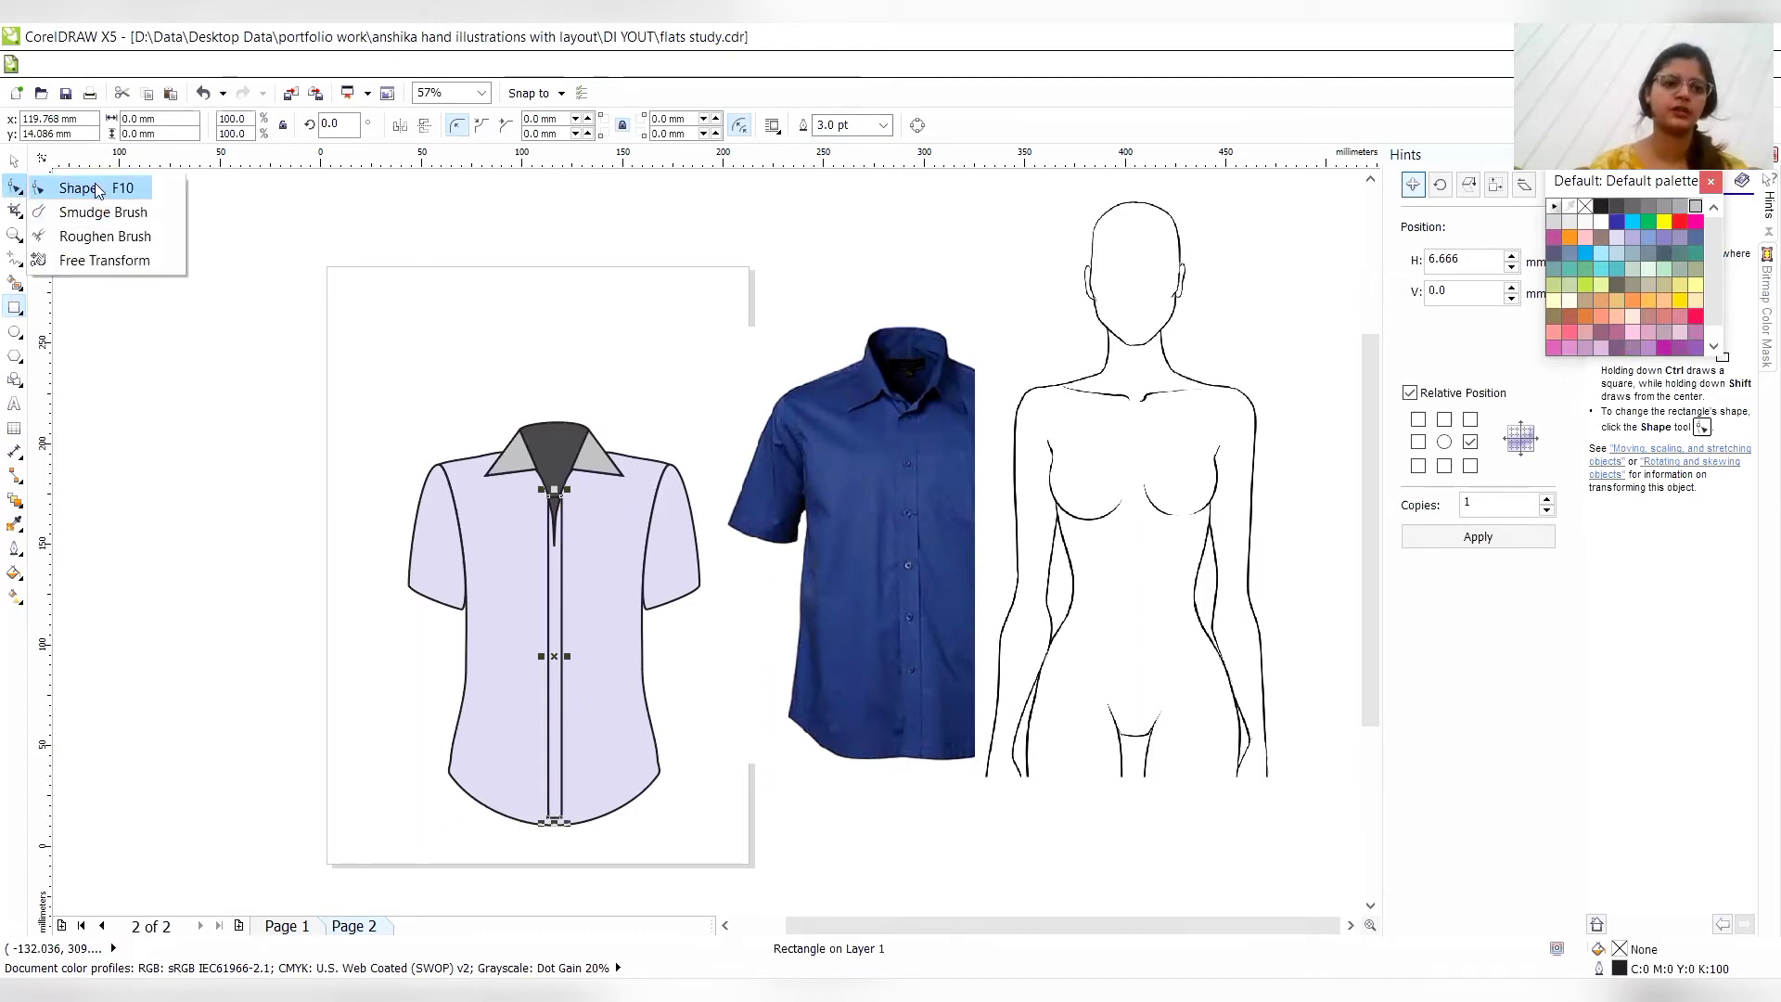
{"action": "left_click", "coordinate": [98, 188]}
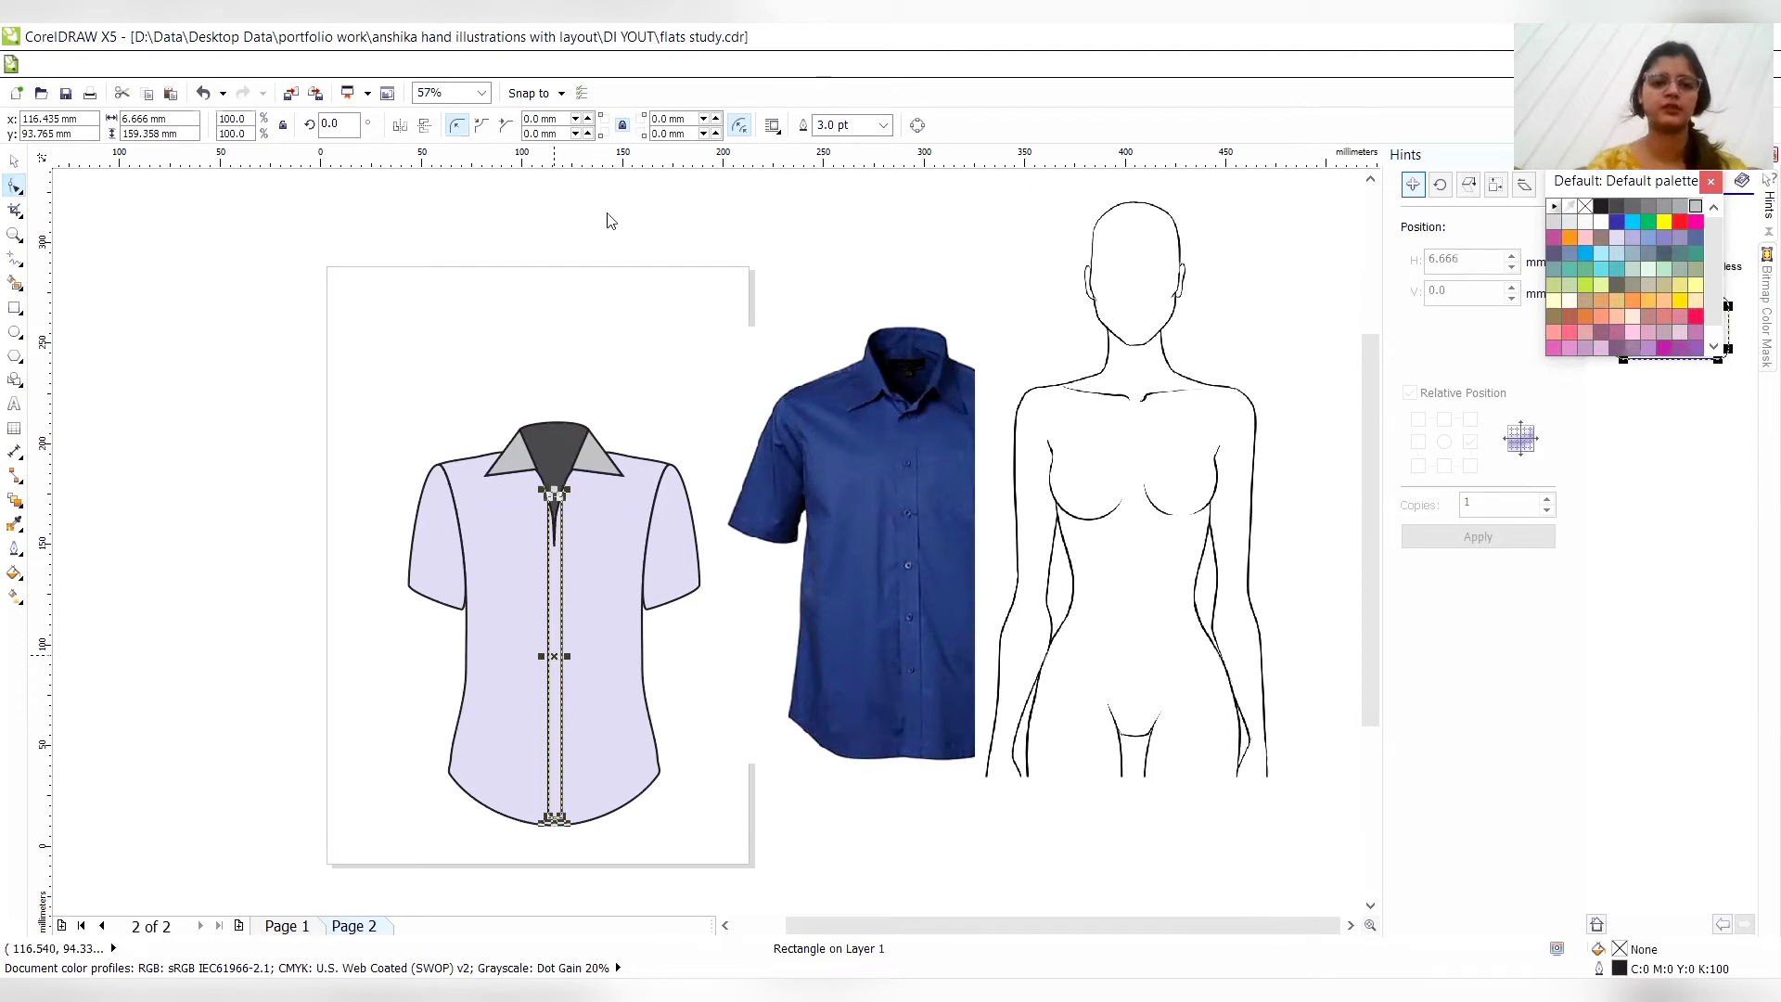
{"action": "right_click", "coordinate": [549, 163]}
{"action": "left_click", "coordinate": [614, 175]}
- Nudge the placket's two lower corner nodes down until its bottom edge meets the curved shirt hem
{"action": "key", "text": "z"}
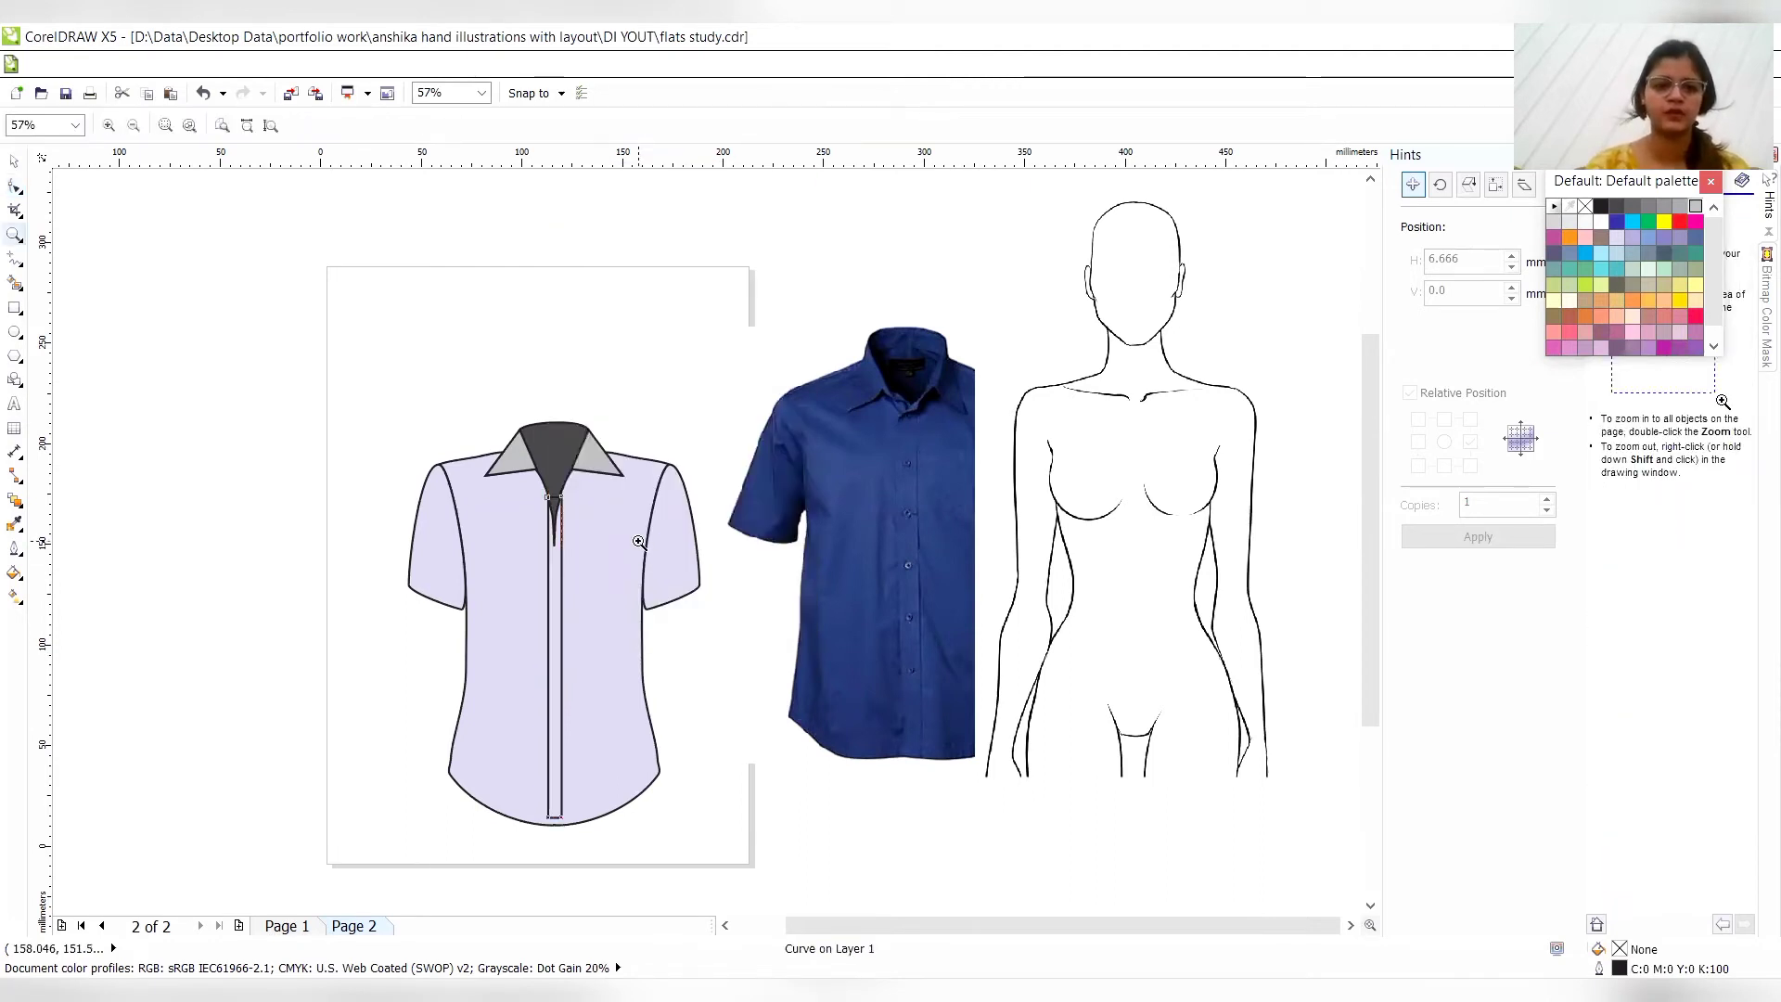
{"action": "left_click", "coordinate": [552, 793]}
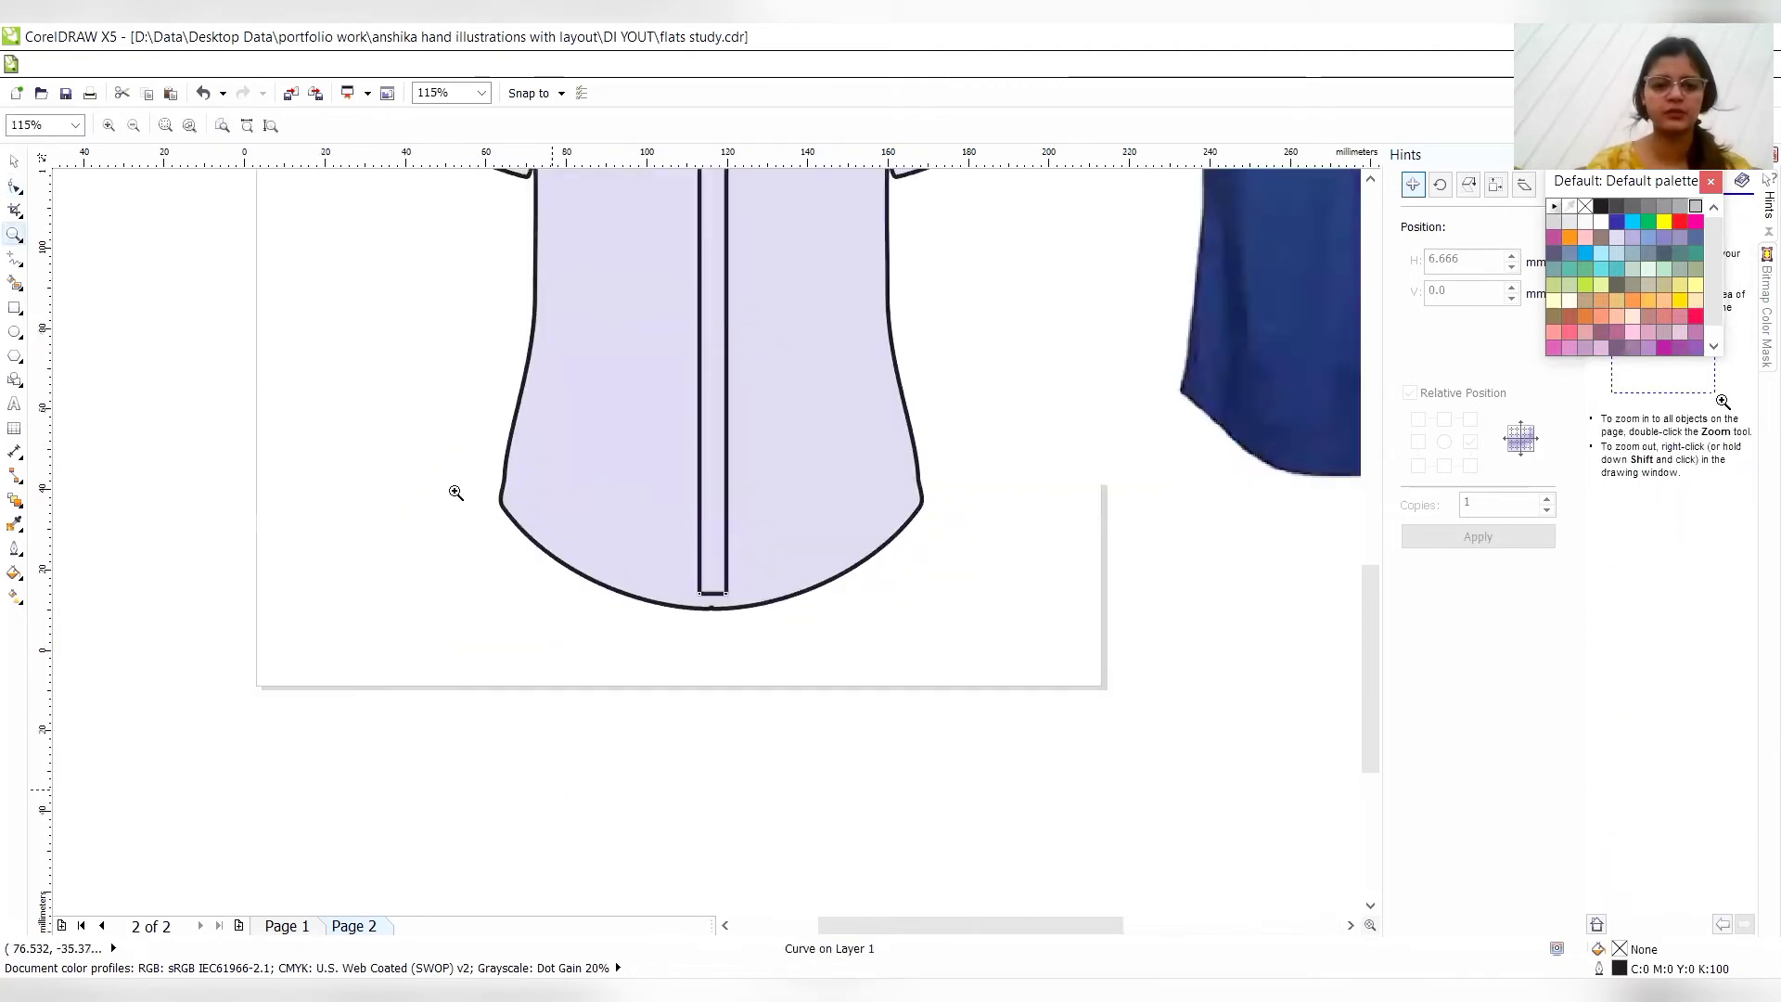
{"action": "left_click", "coordinate": [15, 185]}
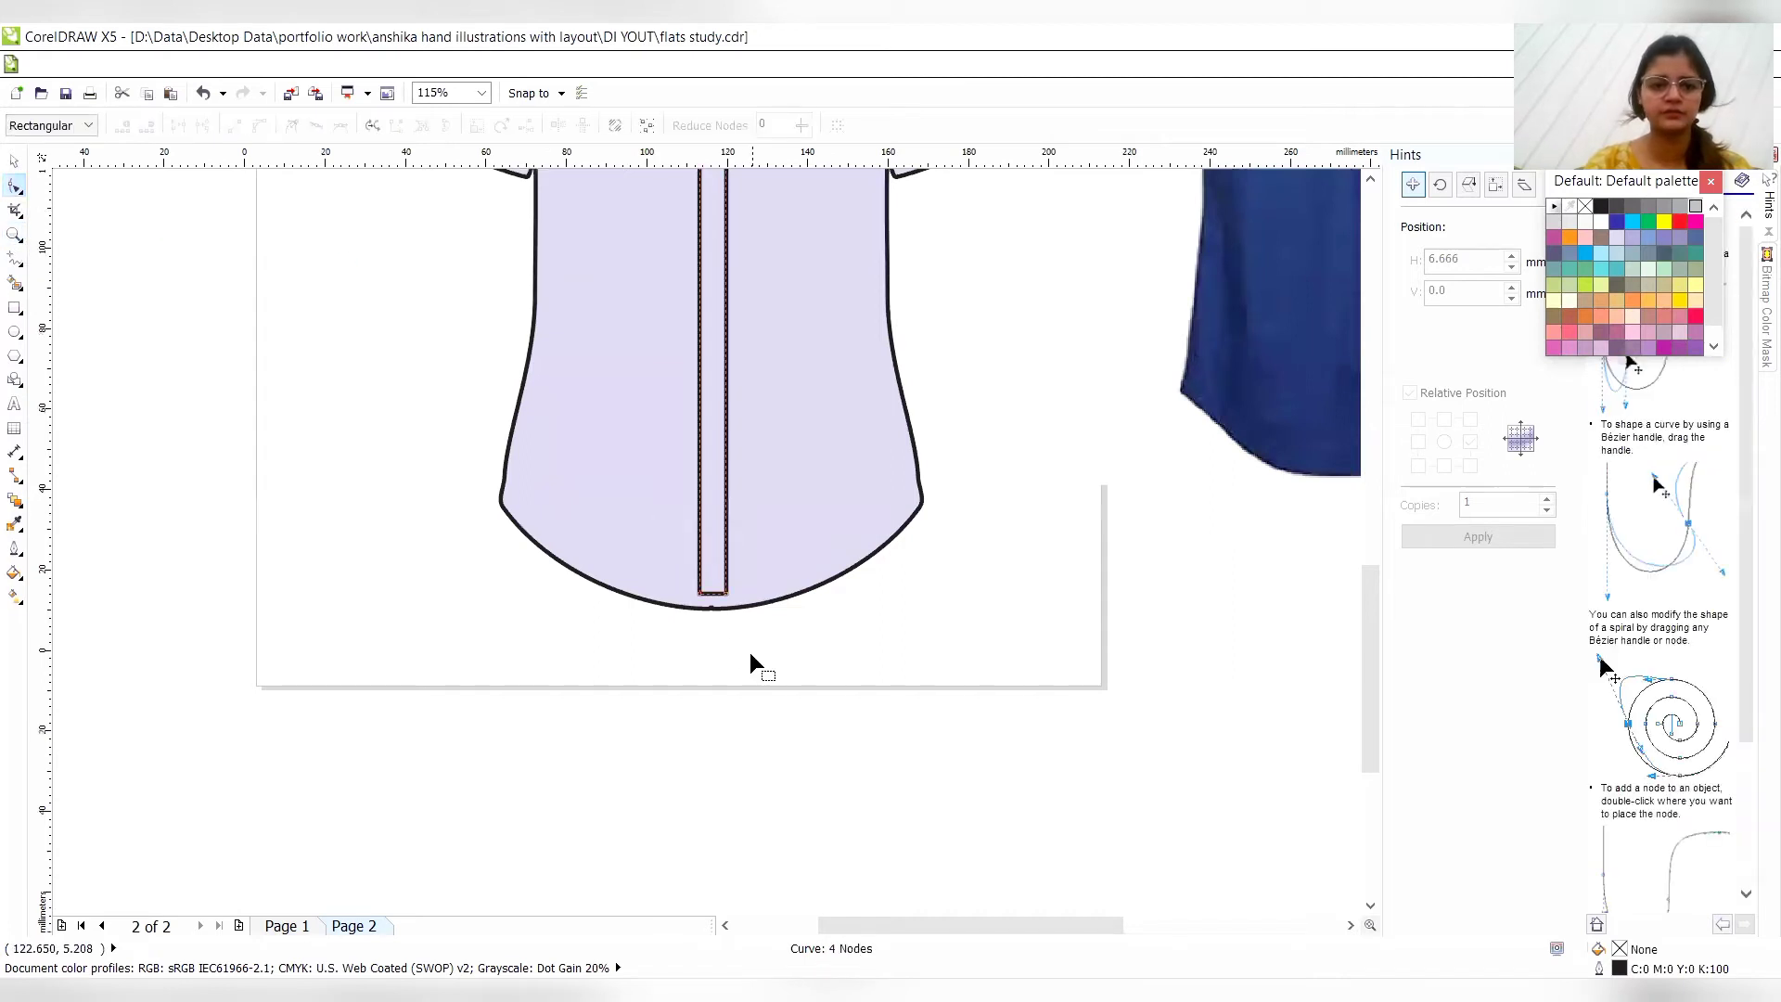
{"action": "left_click_drag", "start_coordinate": [698, 590], "coordinate": [700, 592]}
{"action": "key", "text": "Down"}
{"action": "key", "text": "Down"}
{"action": "key", "text": "Down"}
{"action": "key", "text": "Down"}
{"action": "key", "text": "Down"}
{"action": "key", "text": "Down"}
{"action": "key", "text": "Left"}
{"action": "key", "text": "Down"}
{"action": "key", "text": "Down"}
{"action": "key", "text": "Down"}
{"action": "key", "text": "Down"}
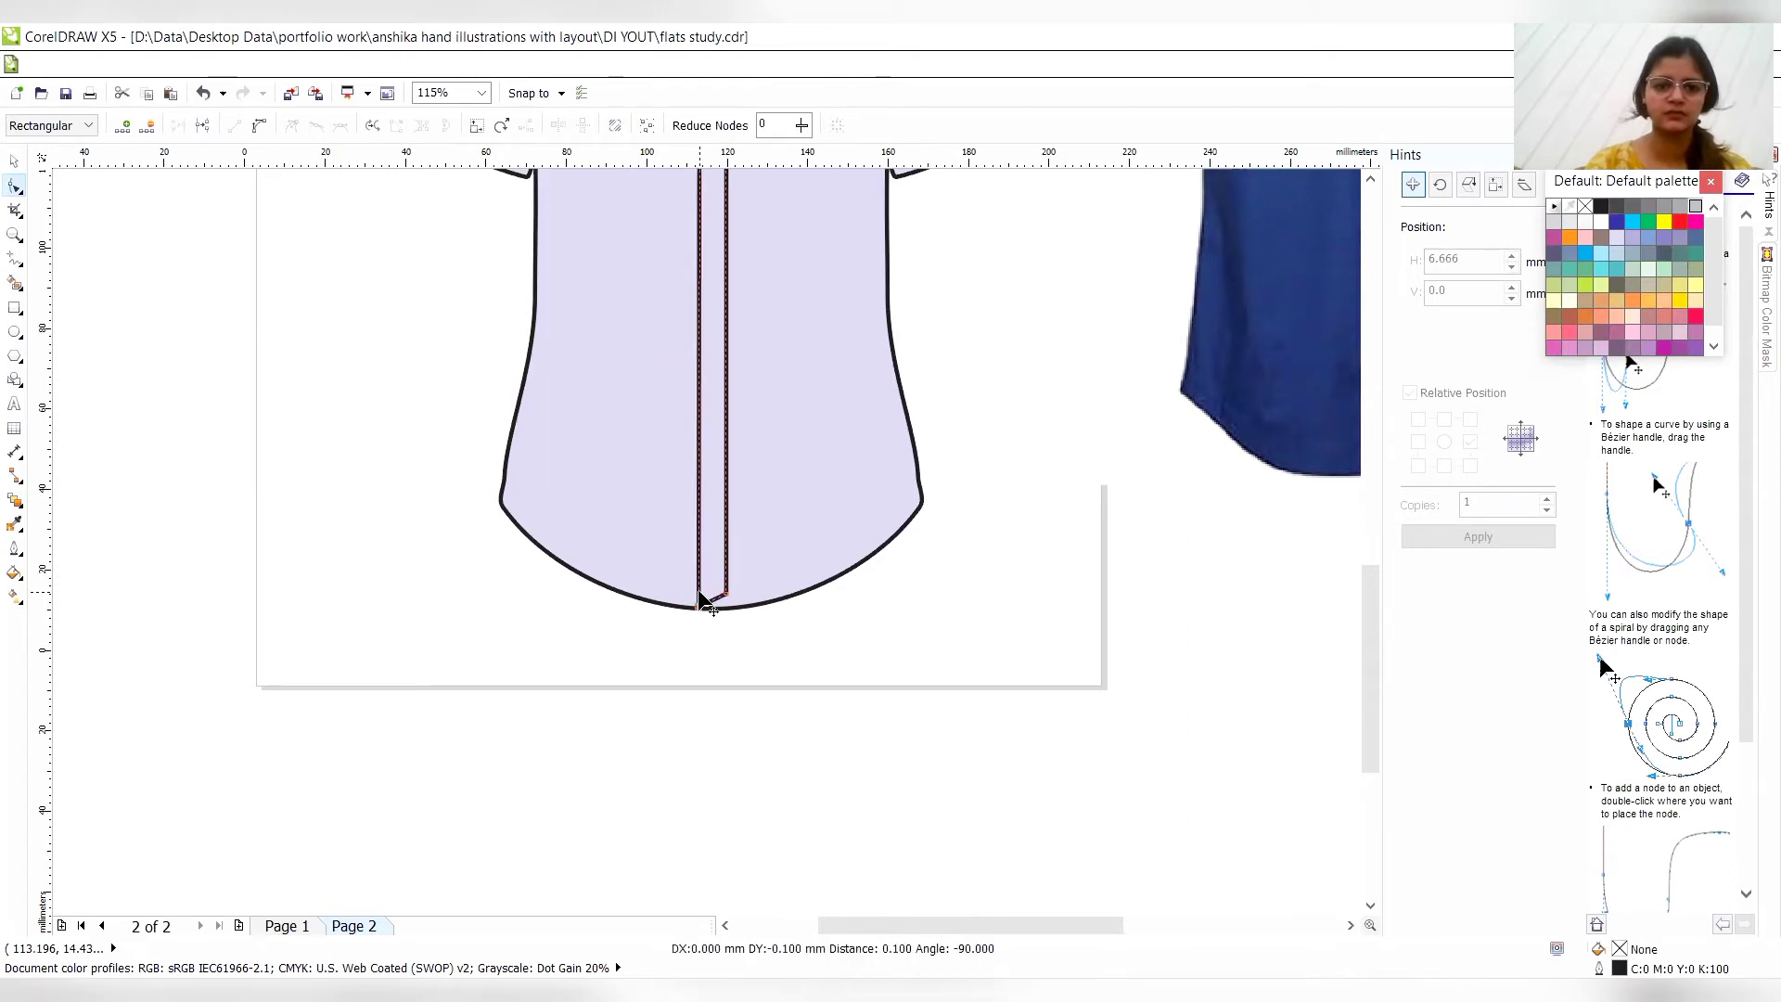
{"action": "key", "text": "Down"}
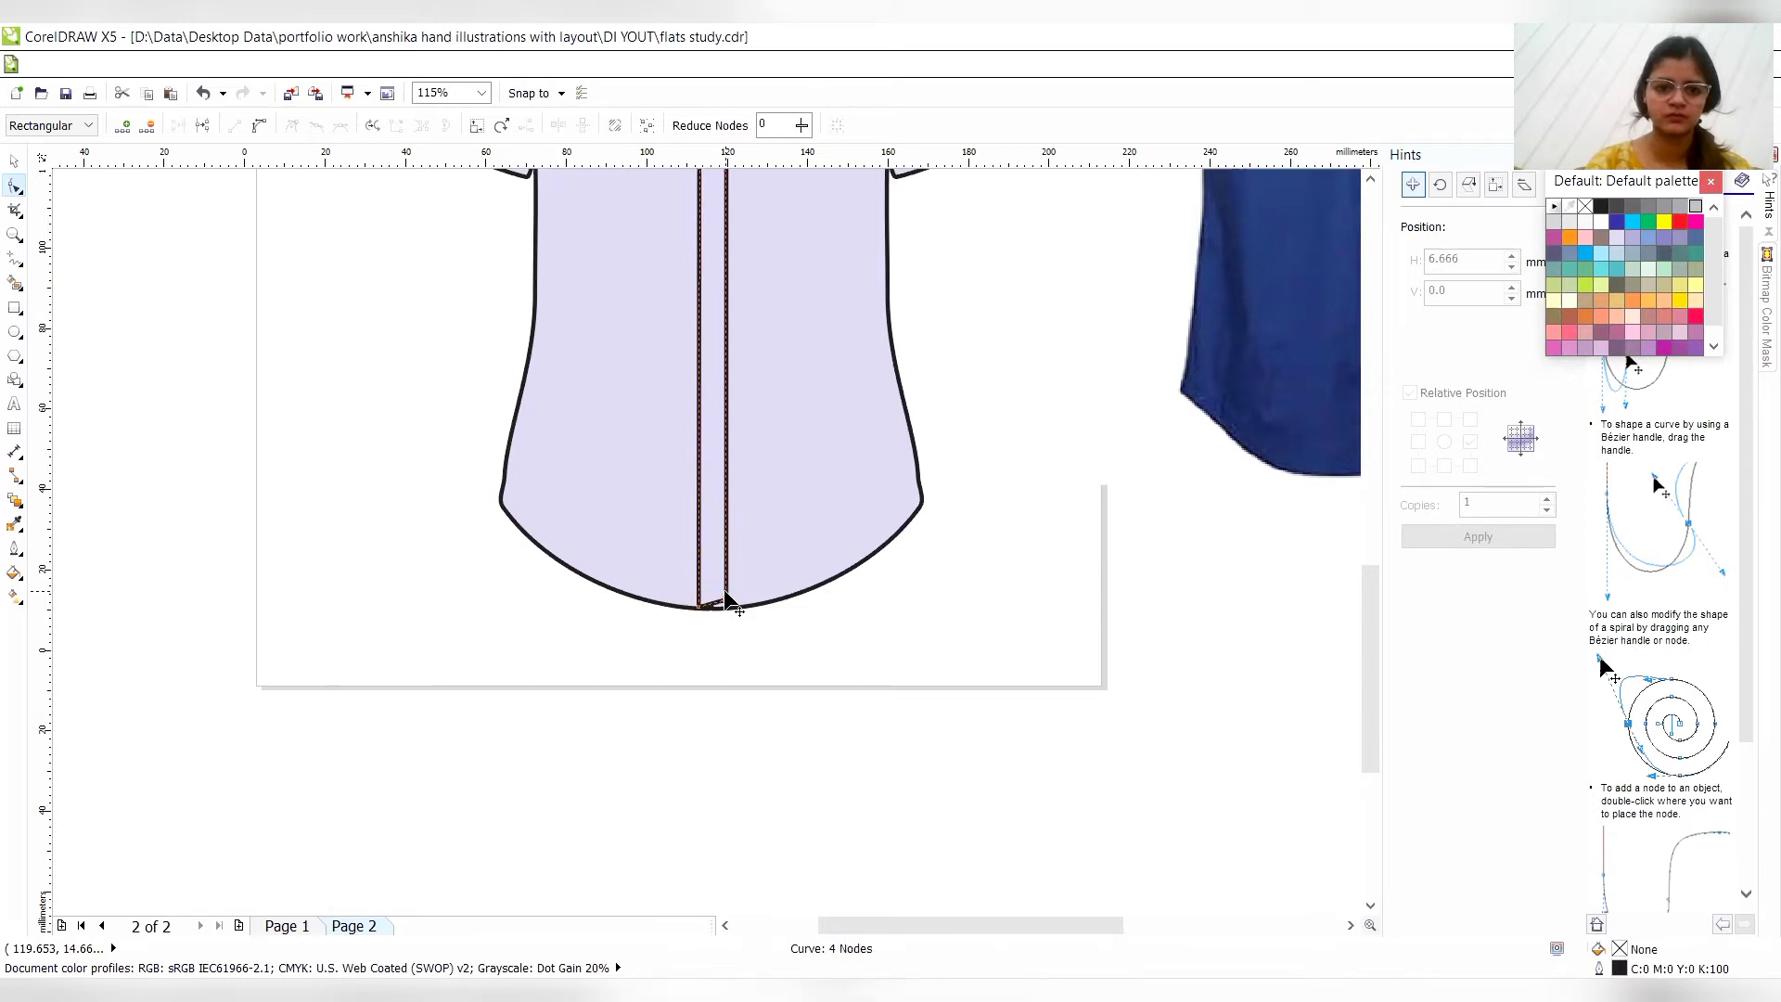
{"action": "key", "text": "Down"}
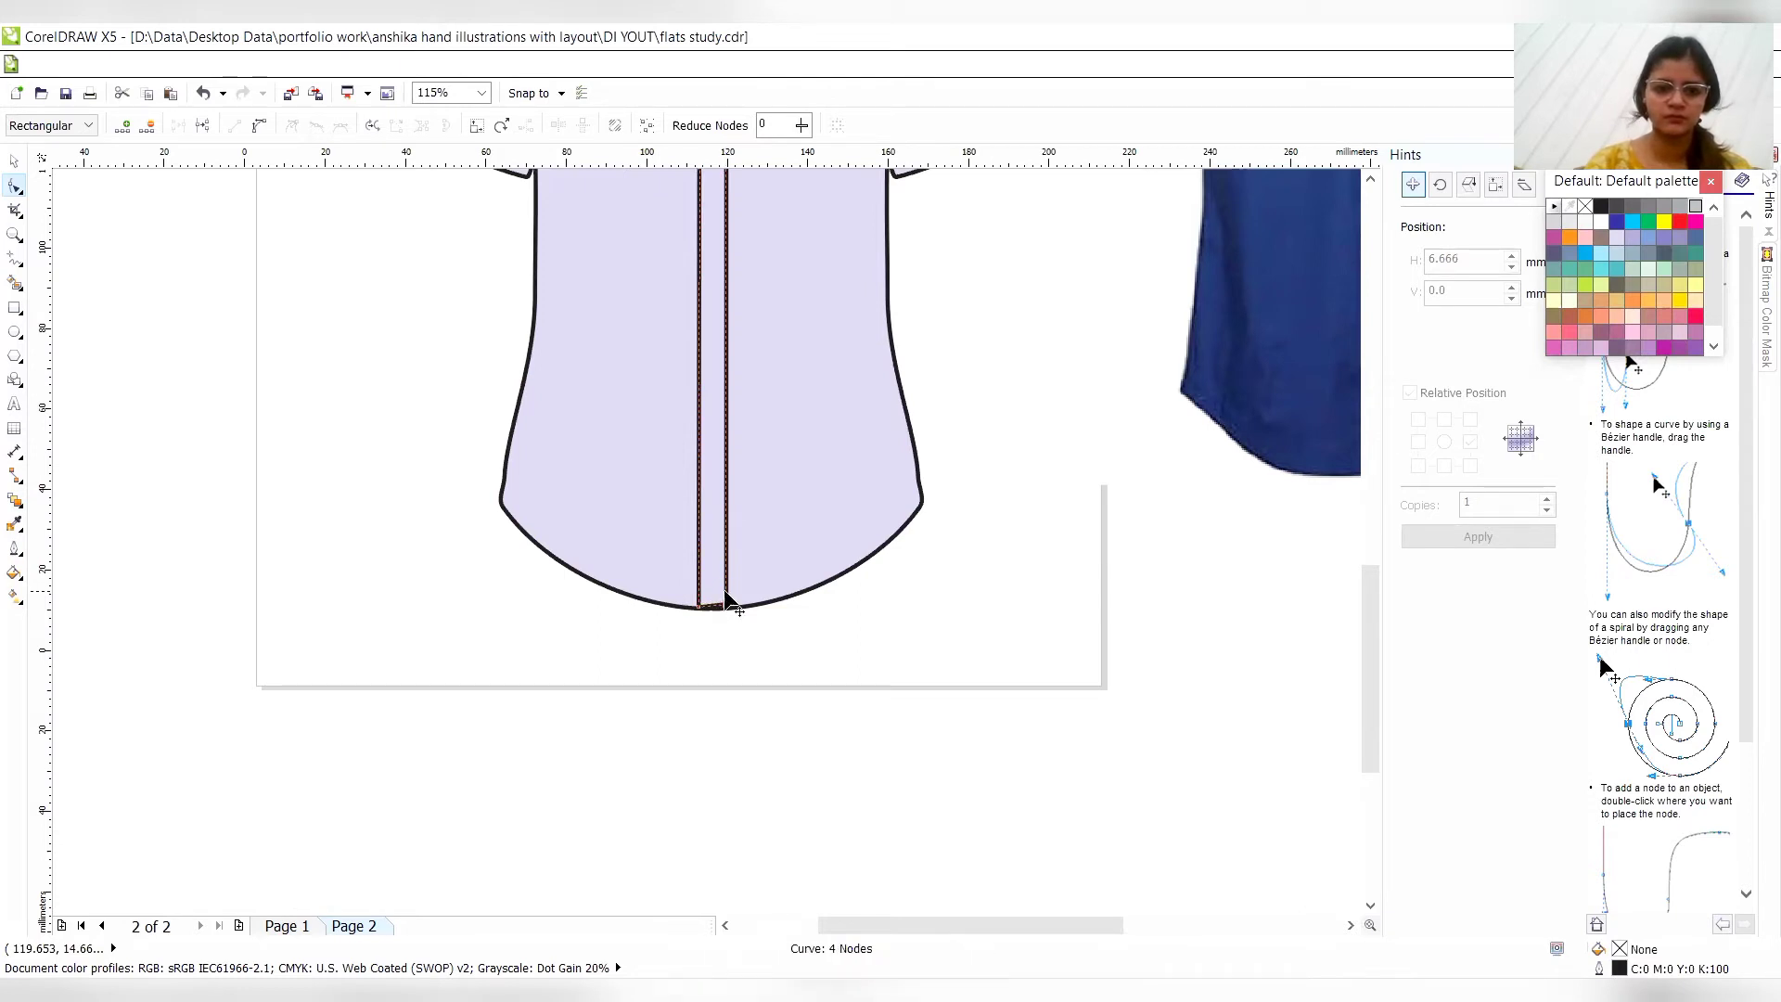
{"action": "left_click", "coordinate": [726, 591]}
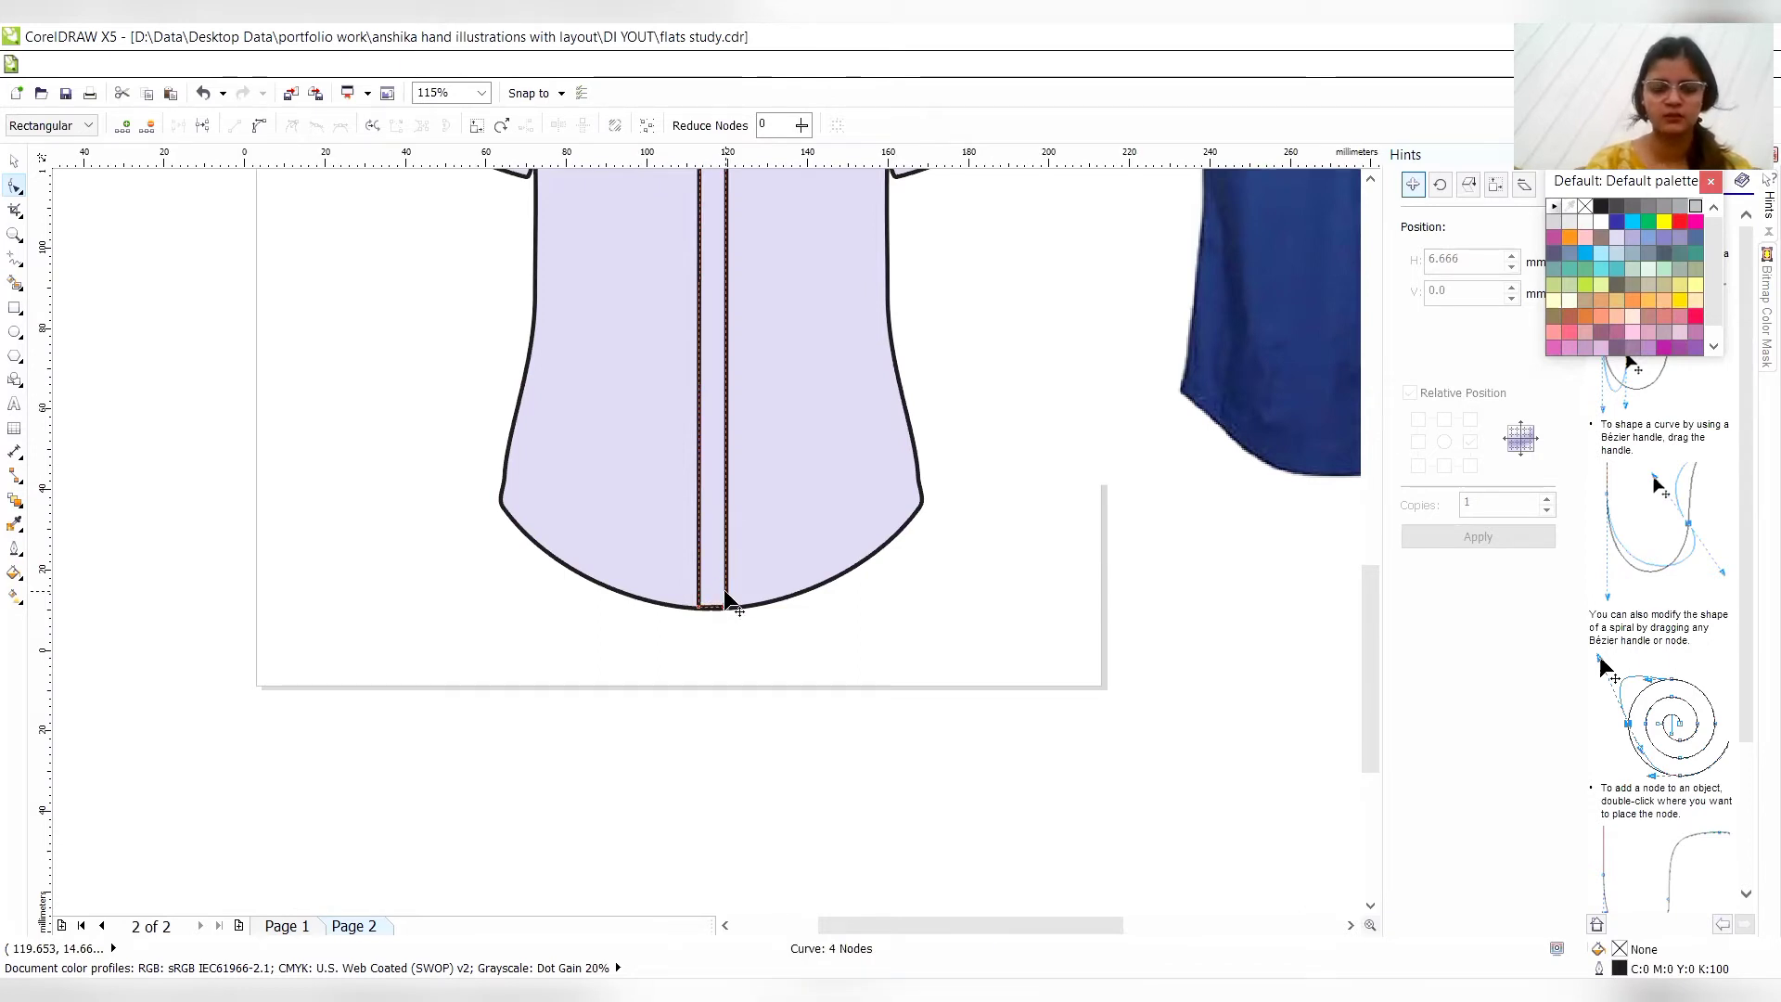
- Move the placket's upper-left node down to the tip of the dark V-shaped neck opening
{"action": "left_click", "coordinate": [1372, 180]}
{"action": "left_click", "coordinate": [1371, 180]}
{"action": "left_click", "coordinate": [1371, 180]}
{"action": "left_click", "coordinate": [1371, 180]}
{"action": "left_click", "coordinate": [1371, 180]}
{"action": "left_click", "coordinate": [1371, 180]}
{"action": "left_click_drag", "start_coordinate": [1093, 925], "coordinate": [1184, 934]}
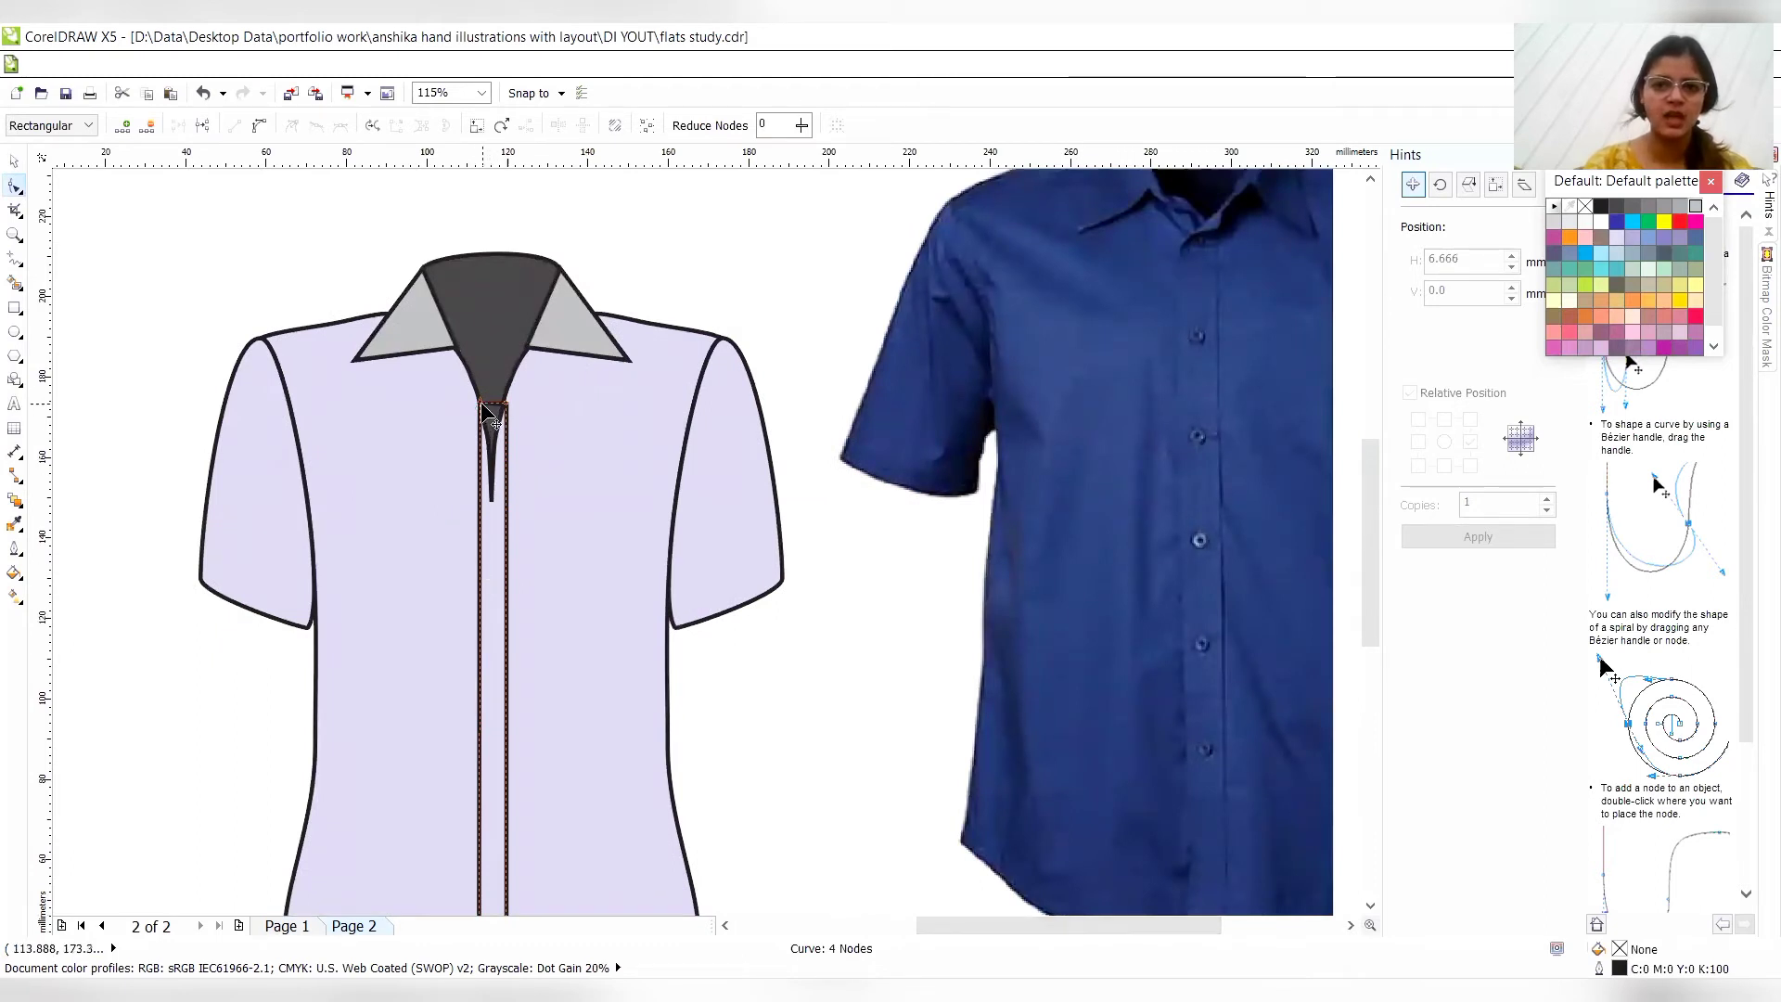
{"action": "left_click_drag", "start_coordinate": [480, 405], "coordinate": [485, 426]}
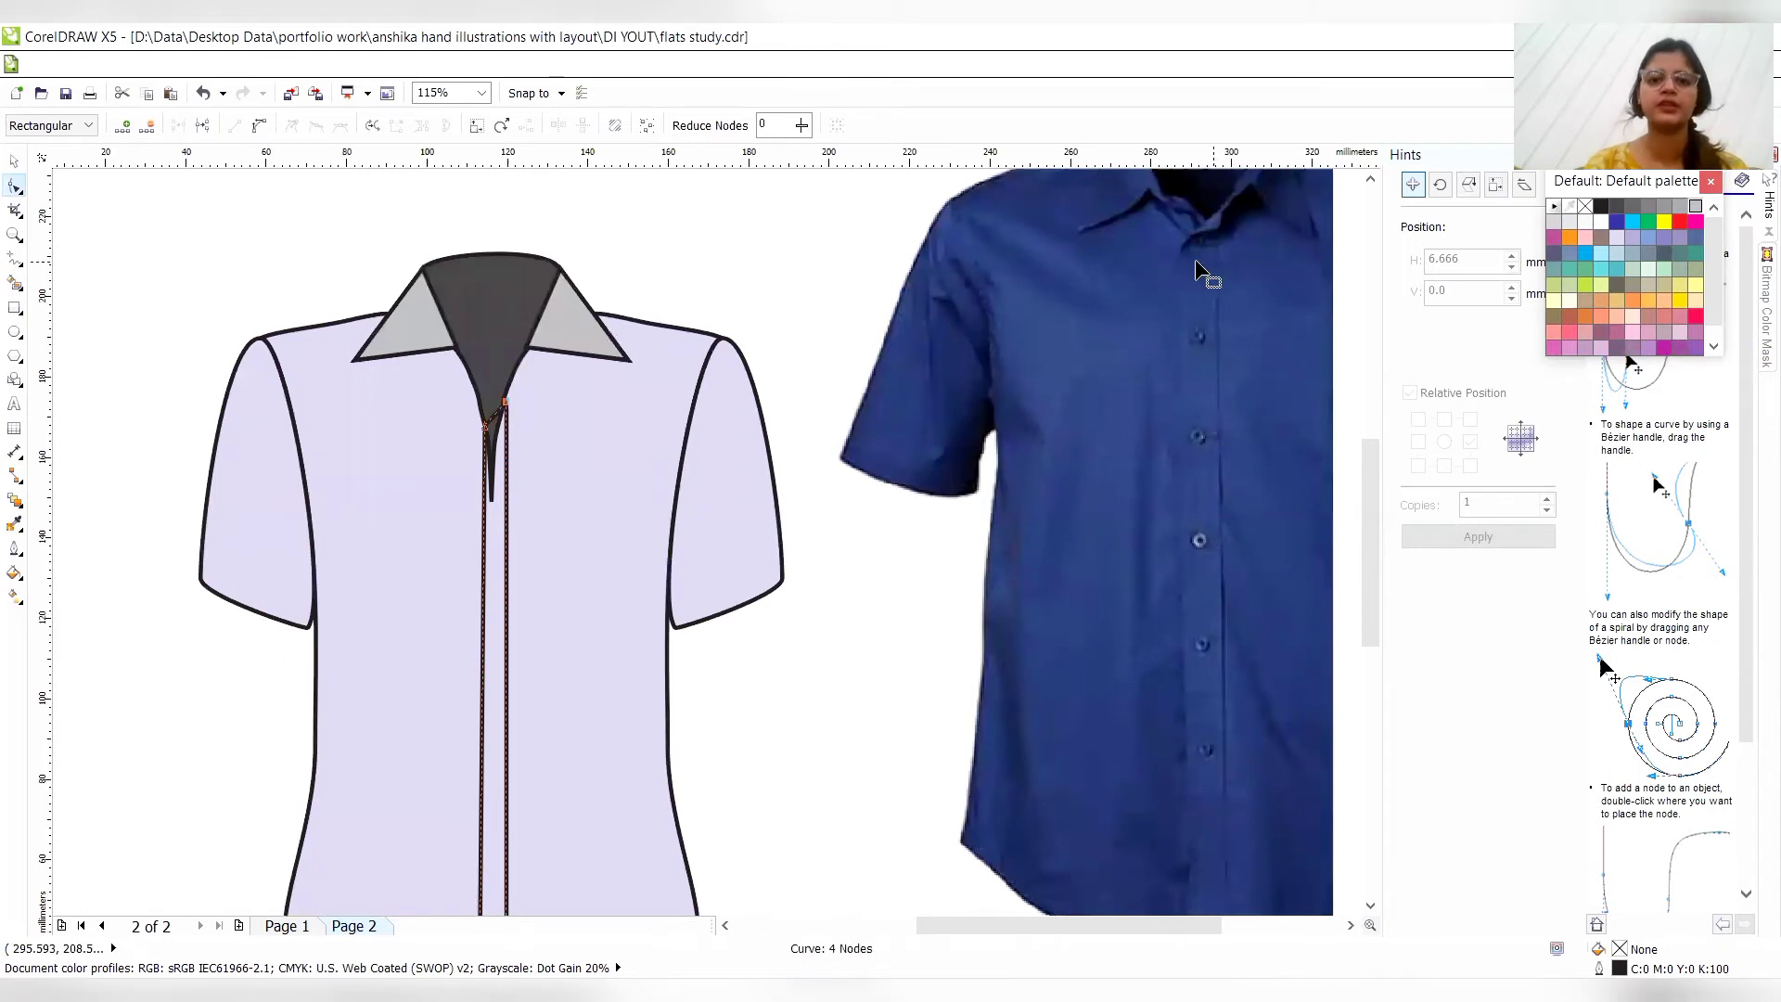
- Sample the torso's lavender with the Color Eyedropper and fill the placket with it
{"action": "left_click", "coordinate": [15, 524]}
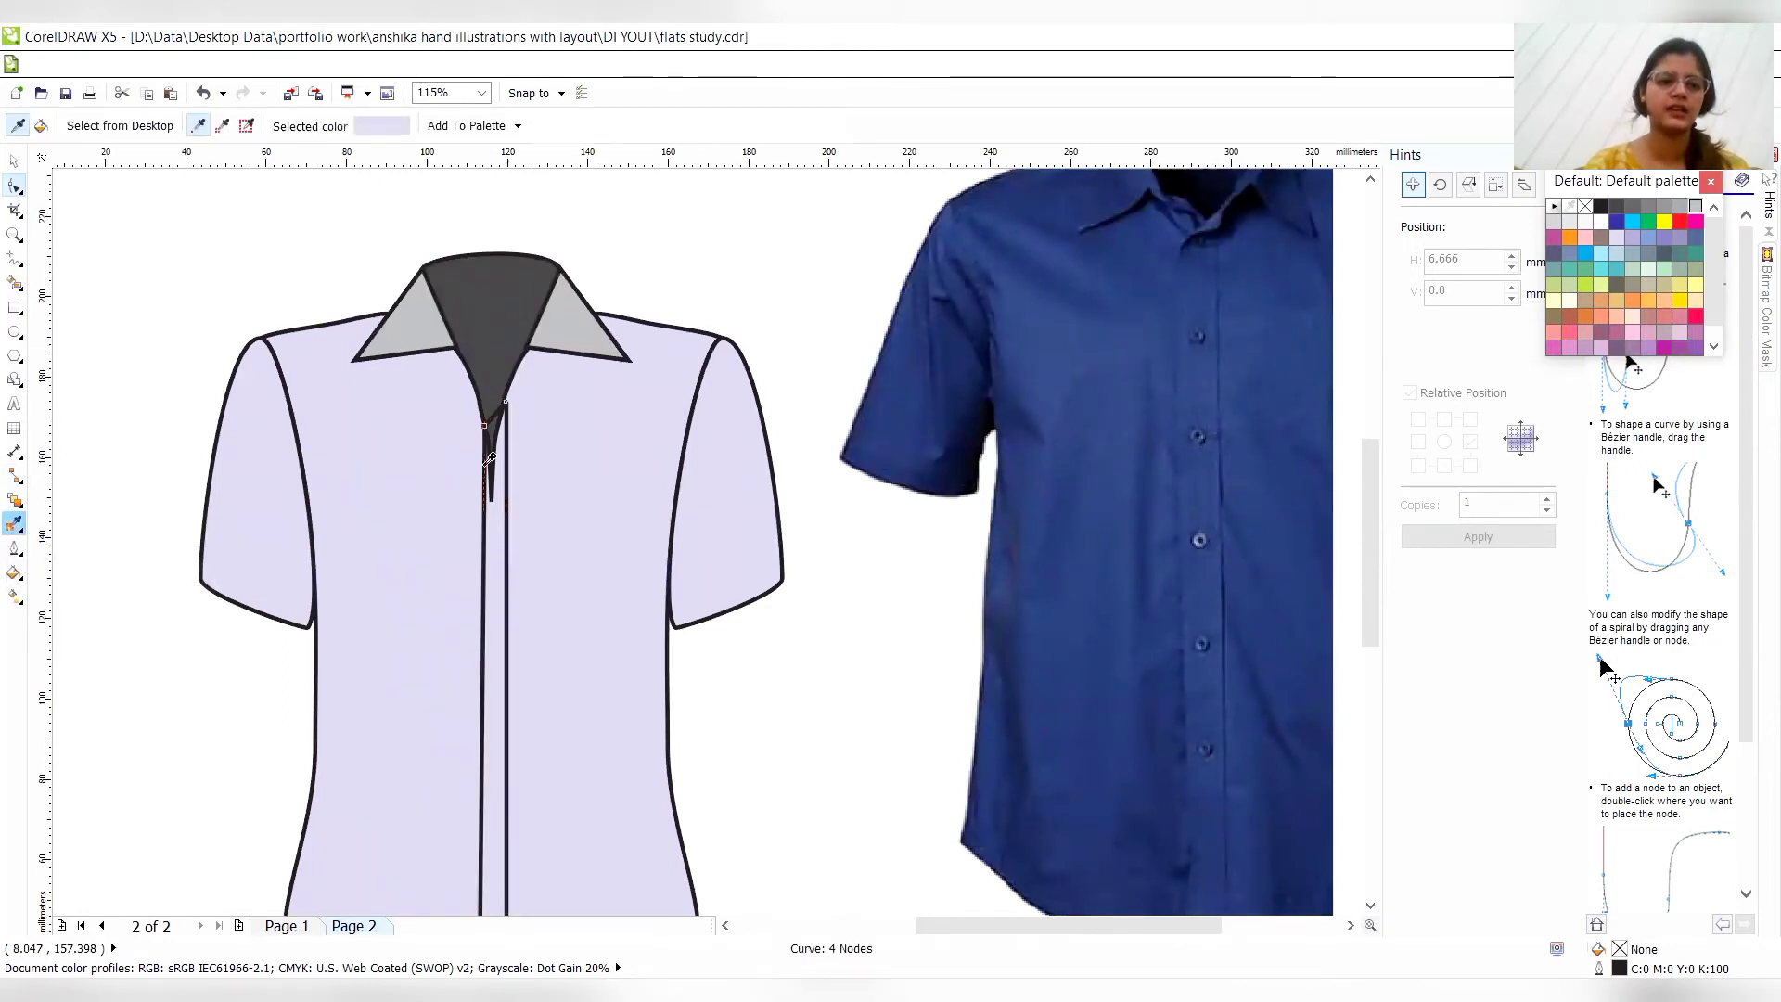
{"action": "left_click", "coordinate": [484, 548]}
{"action": "left_click", "coordinate": [487, 549]}
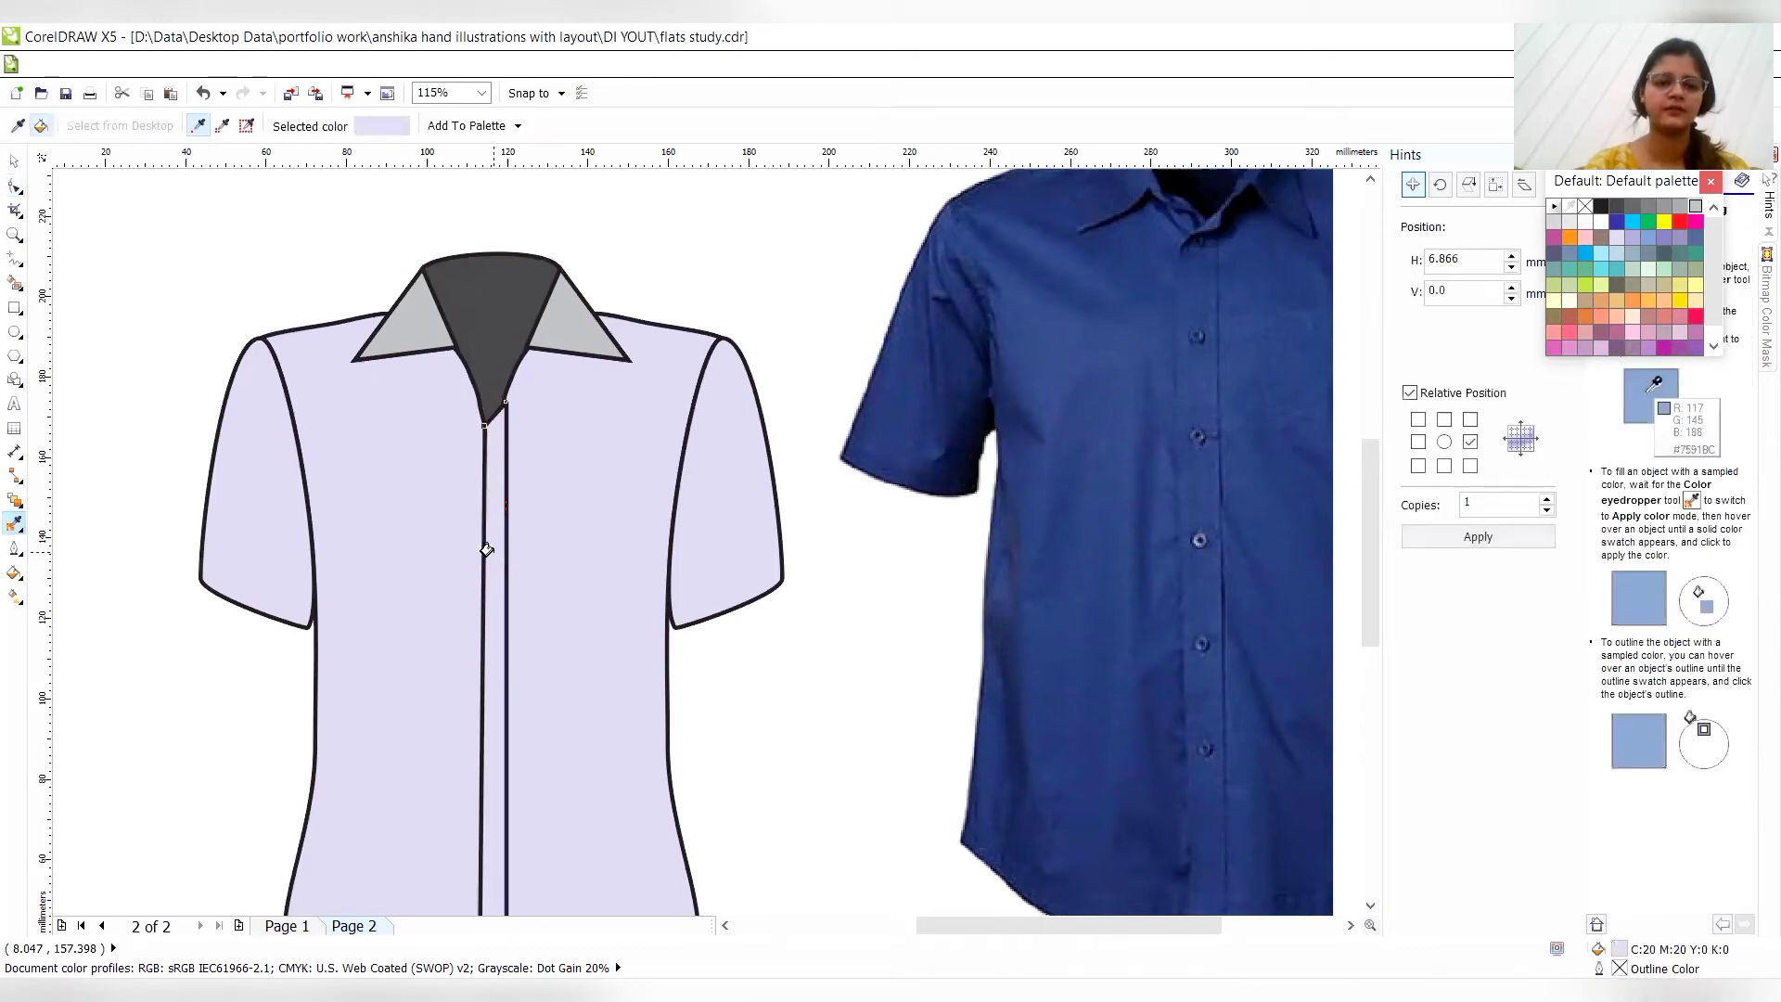
- Pull the placket's upper-right node up along the neckline to the collar and add a node on the right edge just below it
{"action": "left_click", "coordinate": [17, 188]}
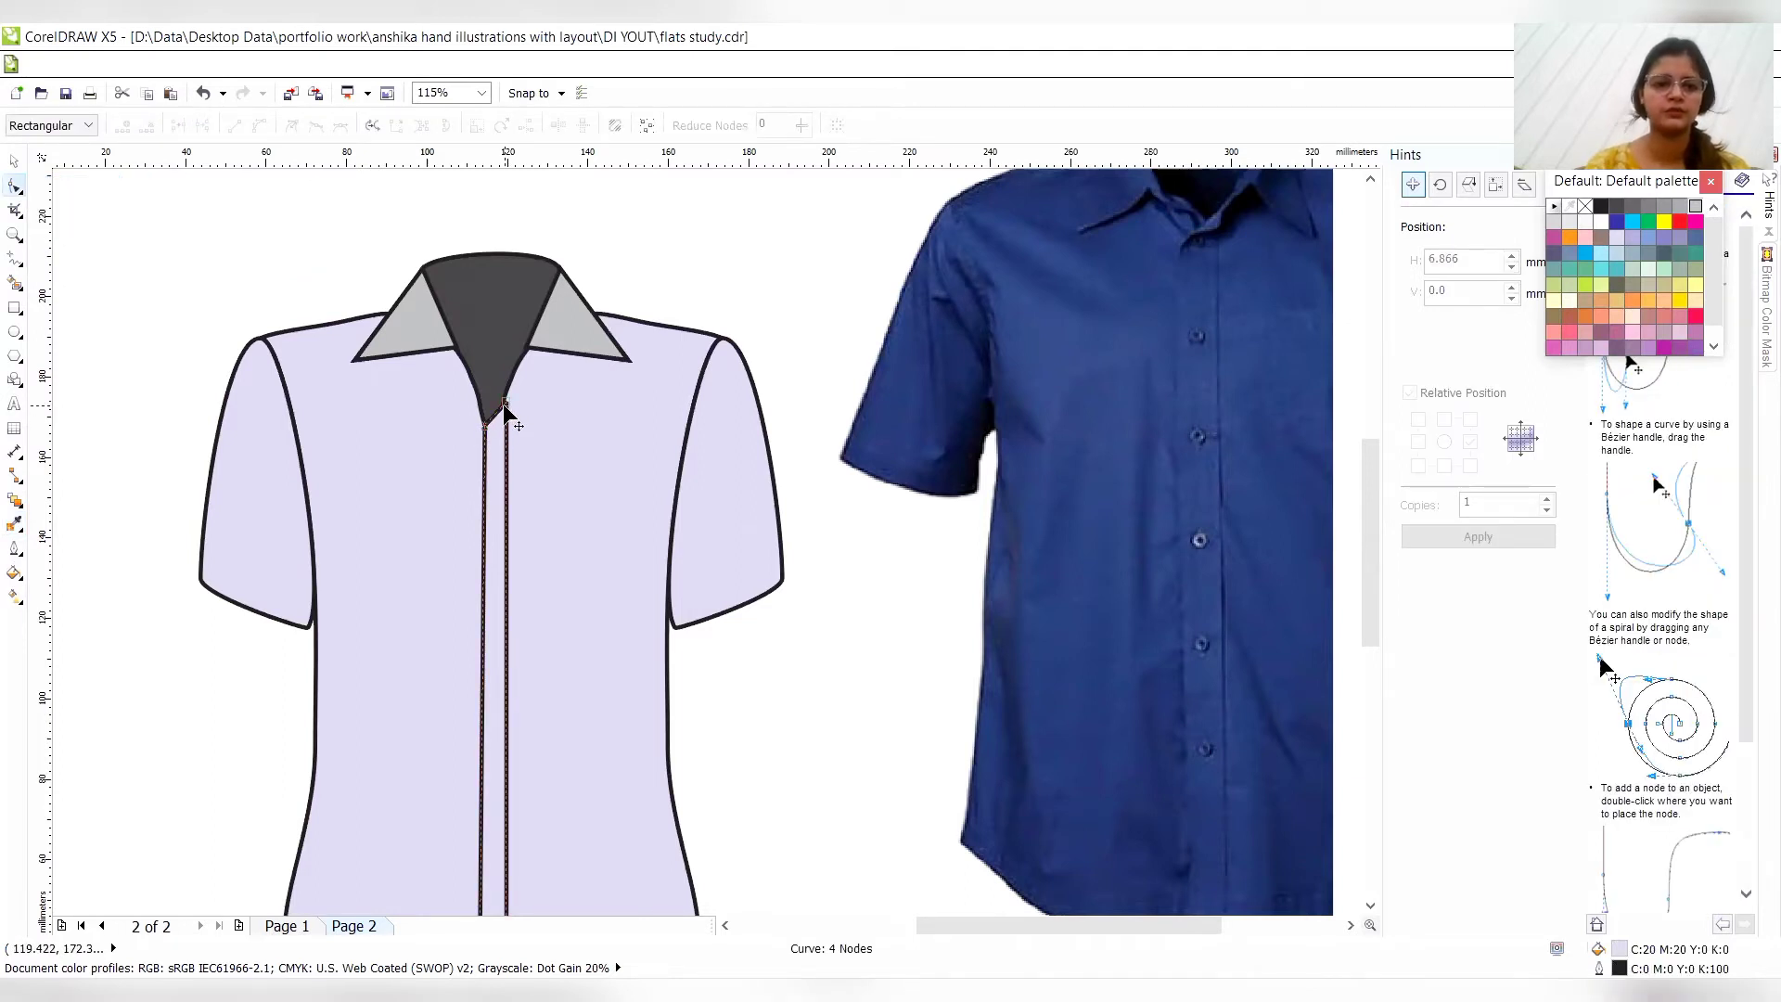
{"action": "left_click_drag", "start_coordinate": [503, 401], "coordinate": [520, 381]}
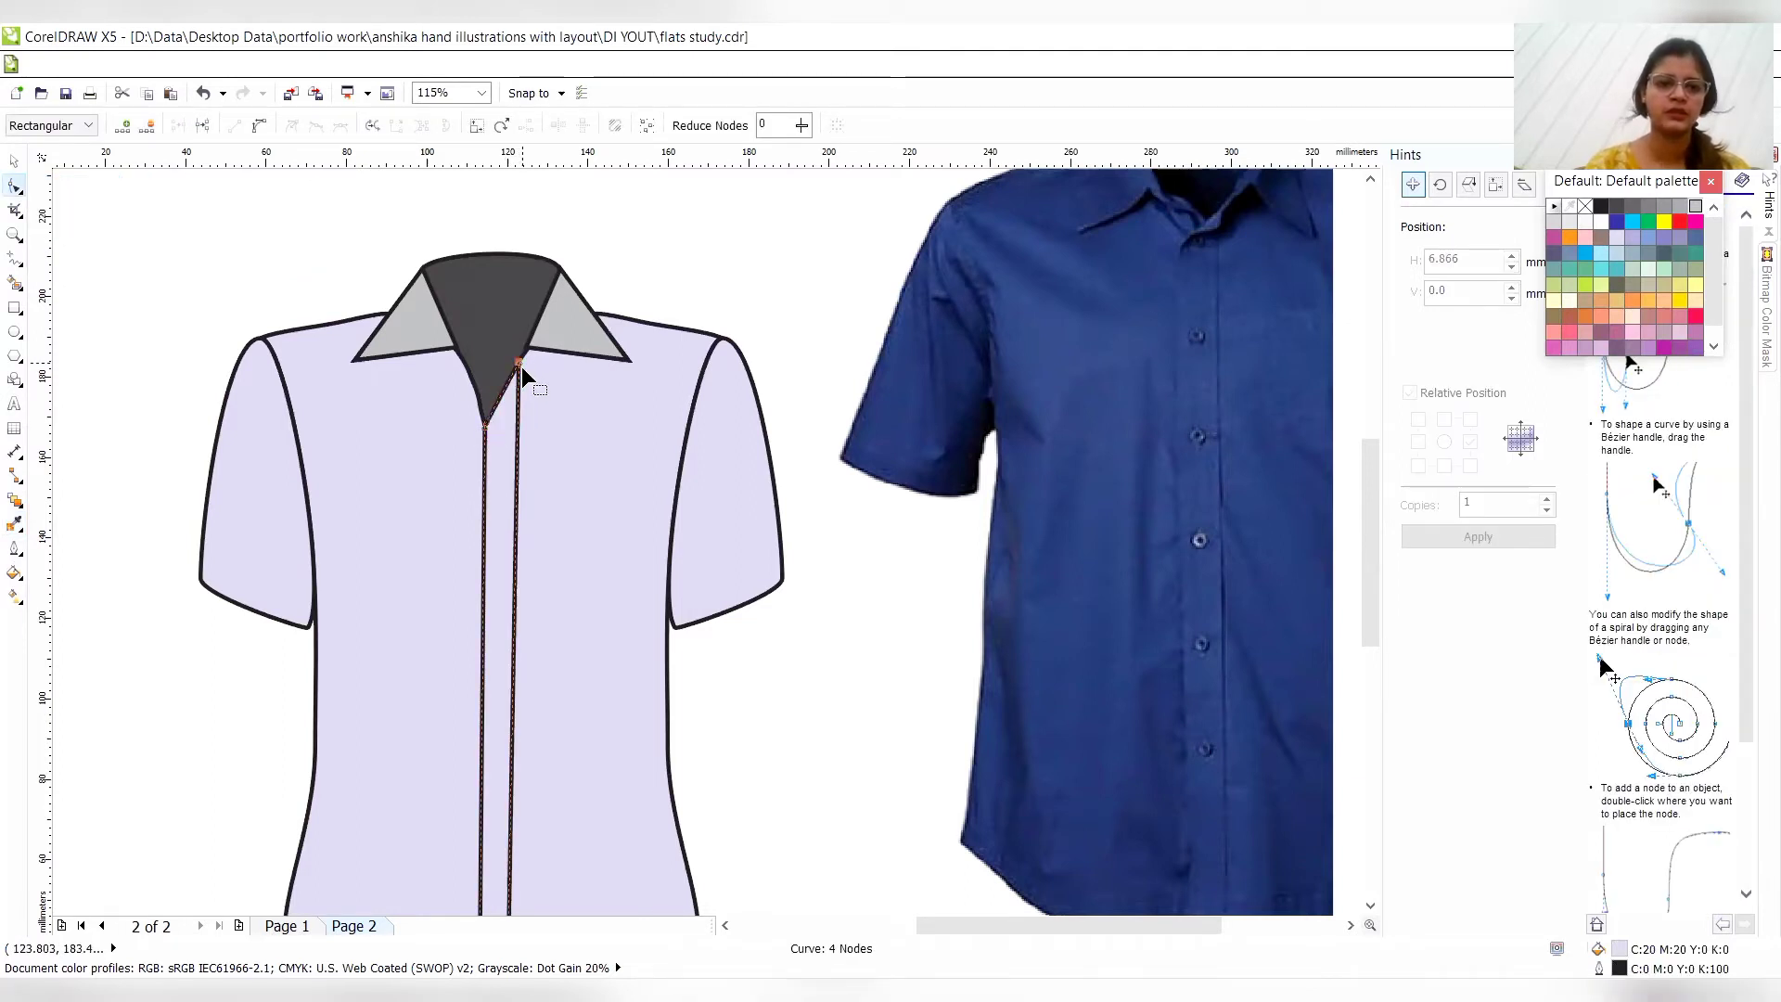
{"action": "double_click", "coordinate": [517, 408]}
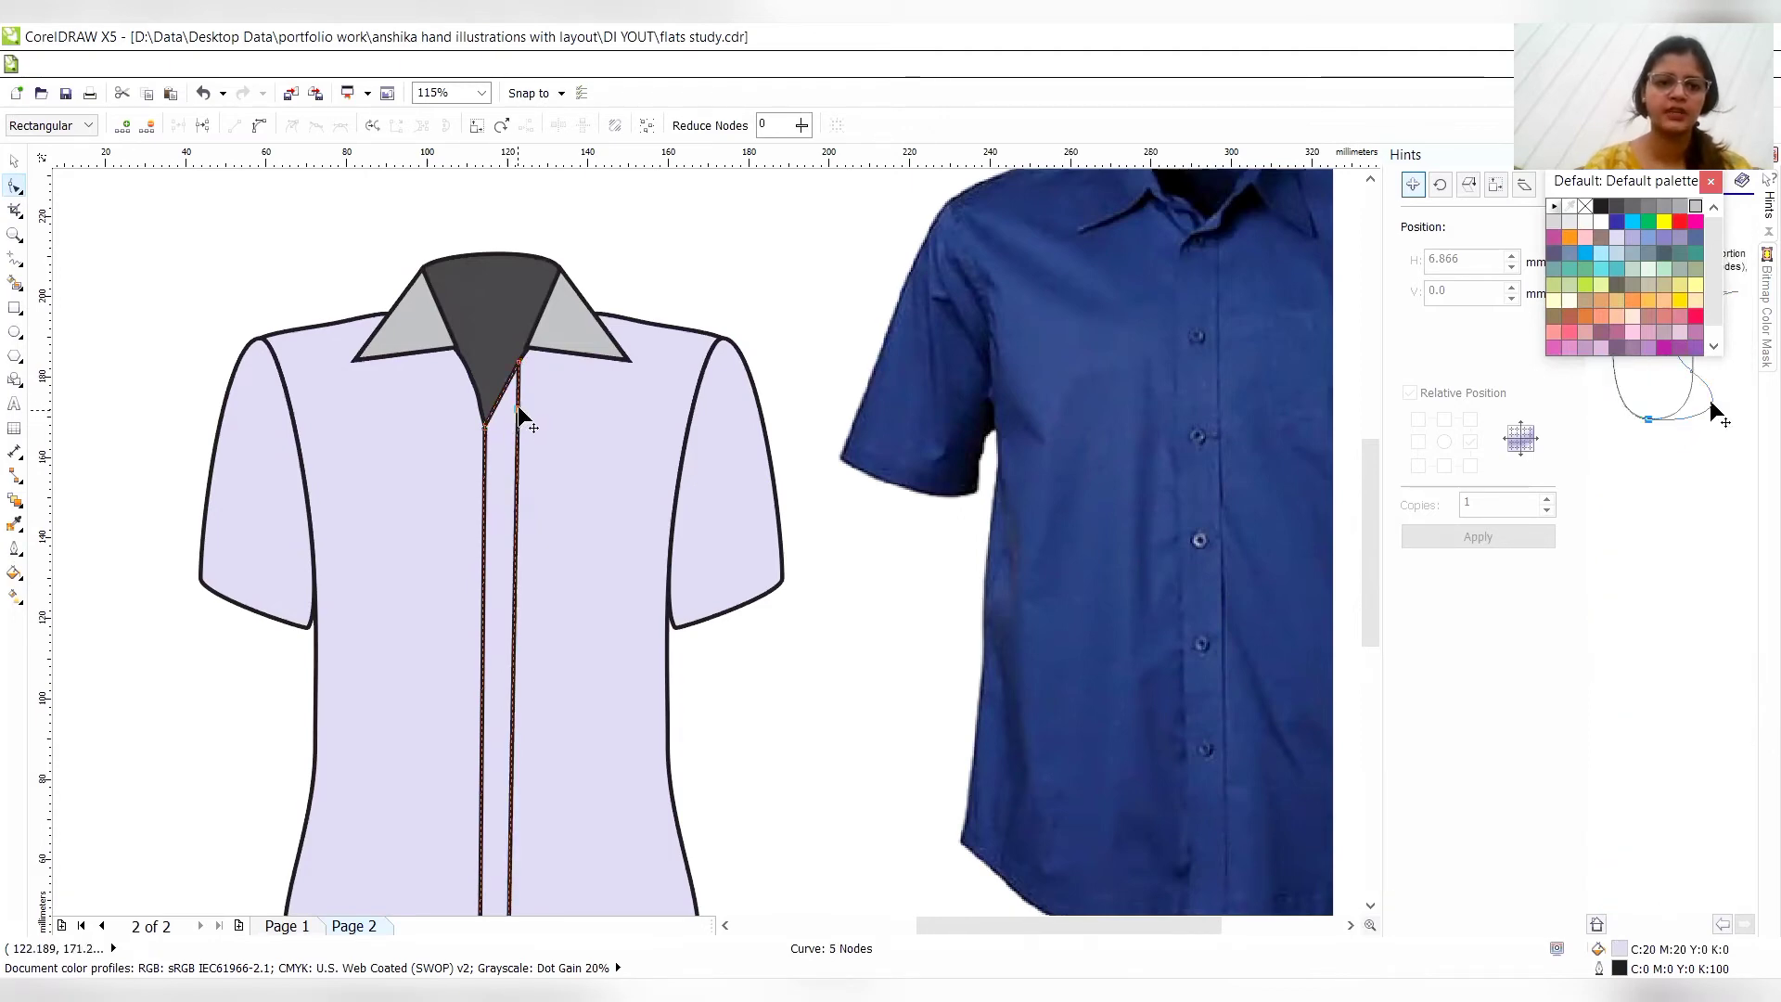
{"action": "left_click", "coordinate": [511, 426]}
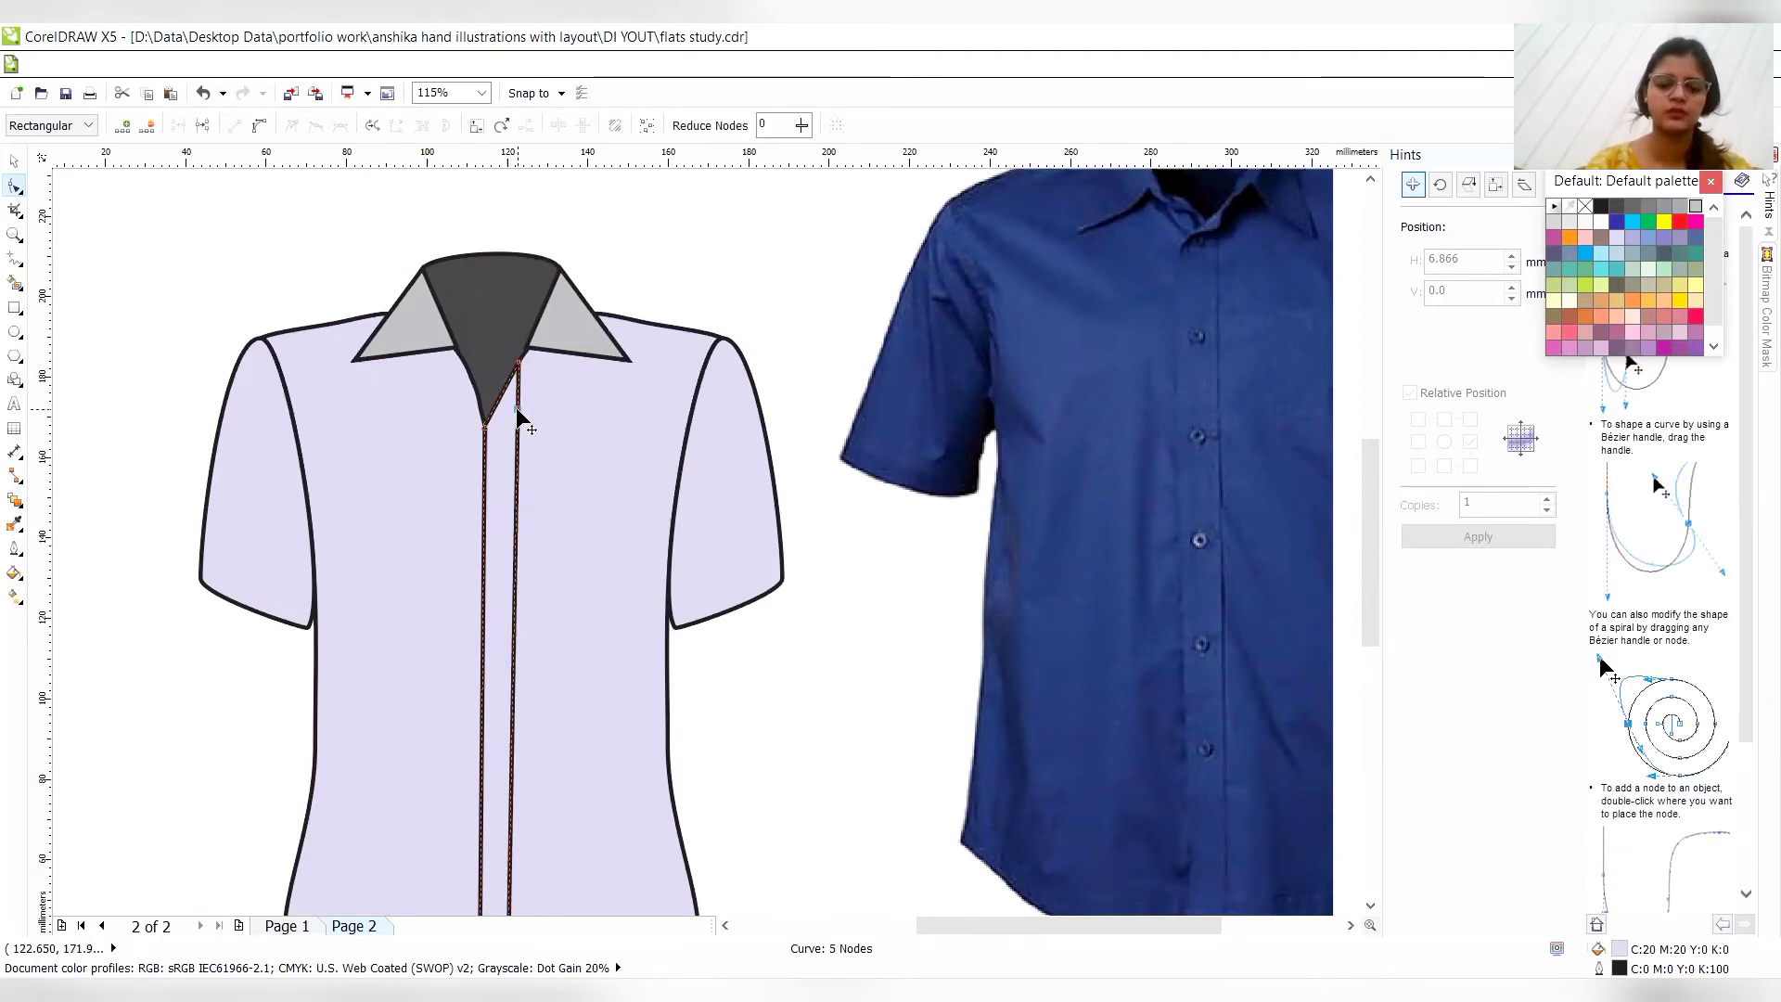
- Nudge the added node left and down until the placket's long right edge runs straight below the neckline
{"action": "left_click", "coordinate": [518, 409]}
{"action": "key", "text": "Left"}
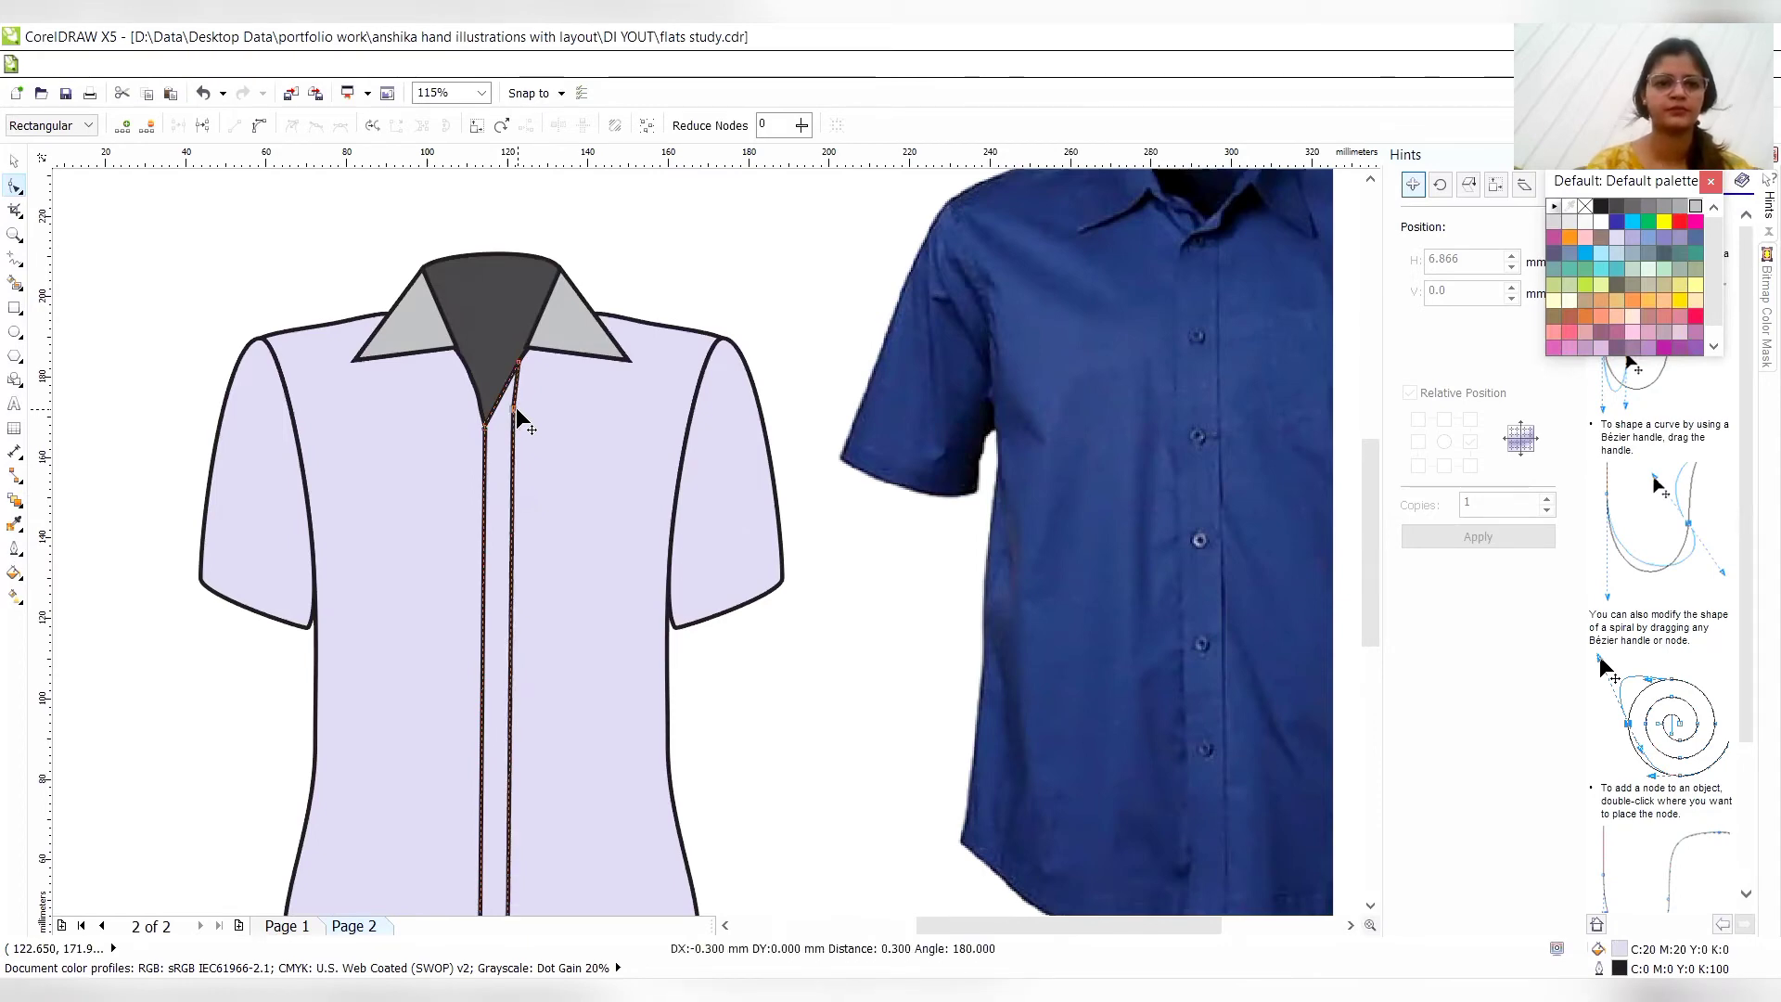
{"action": "key", "text": "Left"}
{"action": "key", "text": "Left"}
{"action": "key", "text": "Left"}
{"action": "key", "text": "Left"}
{"action": "key", "text": "Left"}
{"action": "key", "text": "Left"}
{"action": "key", "text": "Left"}
{"action": "key", "text": "Left"}
{"action": "key", "text": "Down"}
{"action": "key", "text": "Down"}
{"action": "key", "text": "Down"}
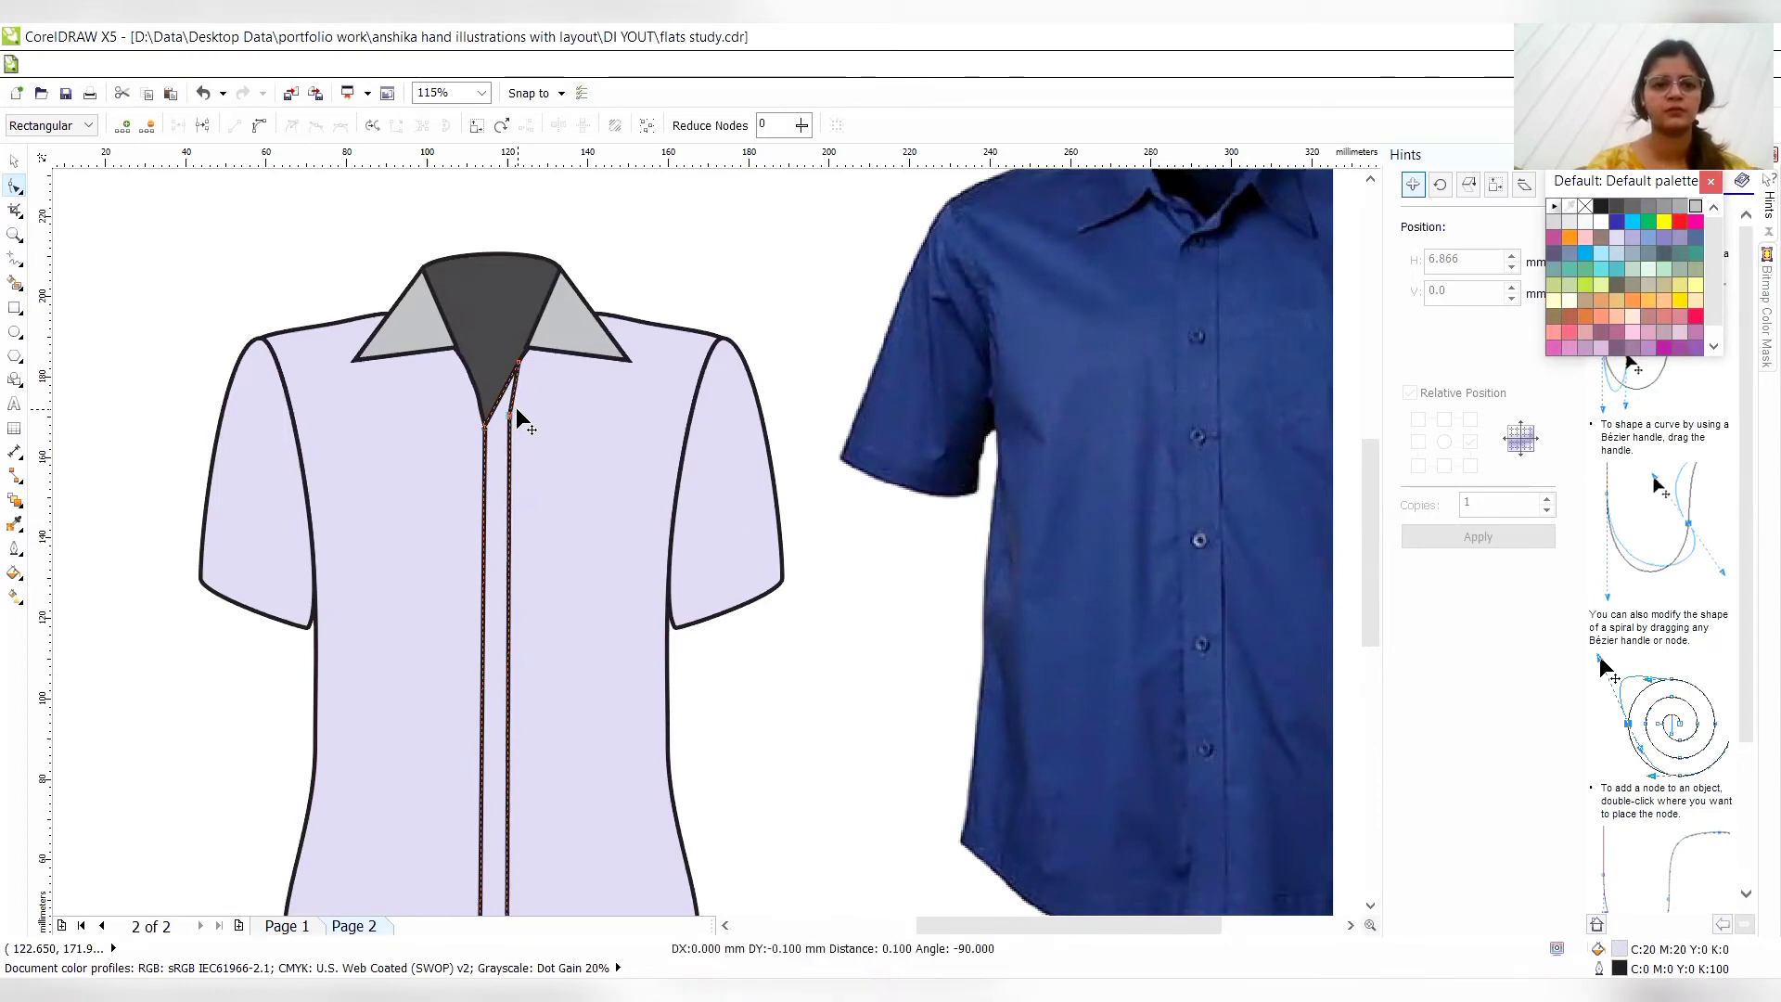
{"action": "left_click", "coordinate": [768, 362]}
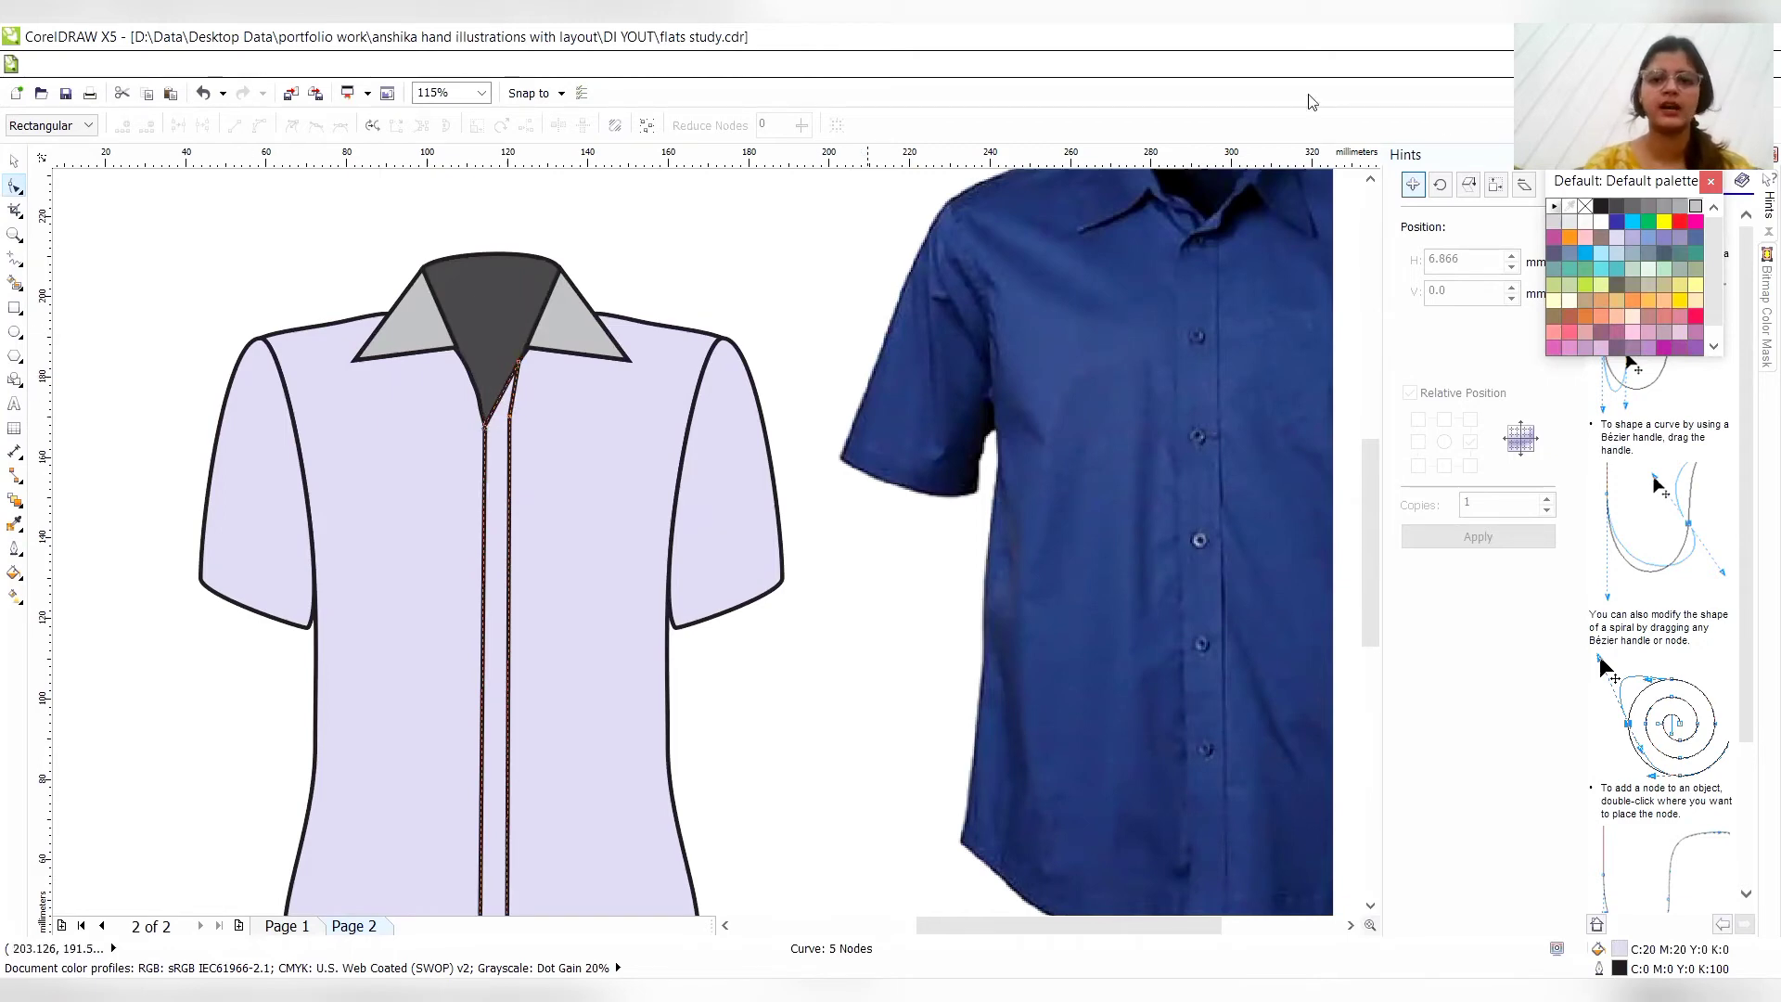
- Draw a button circle about 4.4 mm in diameter above the shirt's right shoulder and fill it with the back neck's dark grey
{"action": "left_click", "coordinate": [1371, 182]}
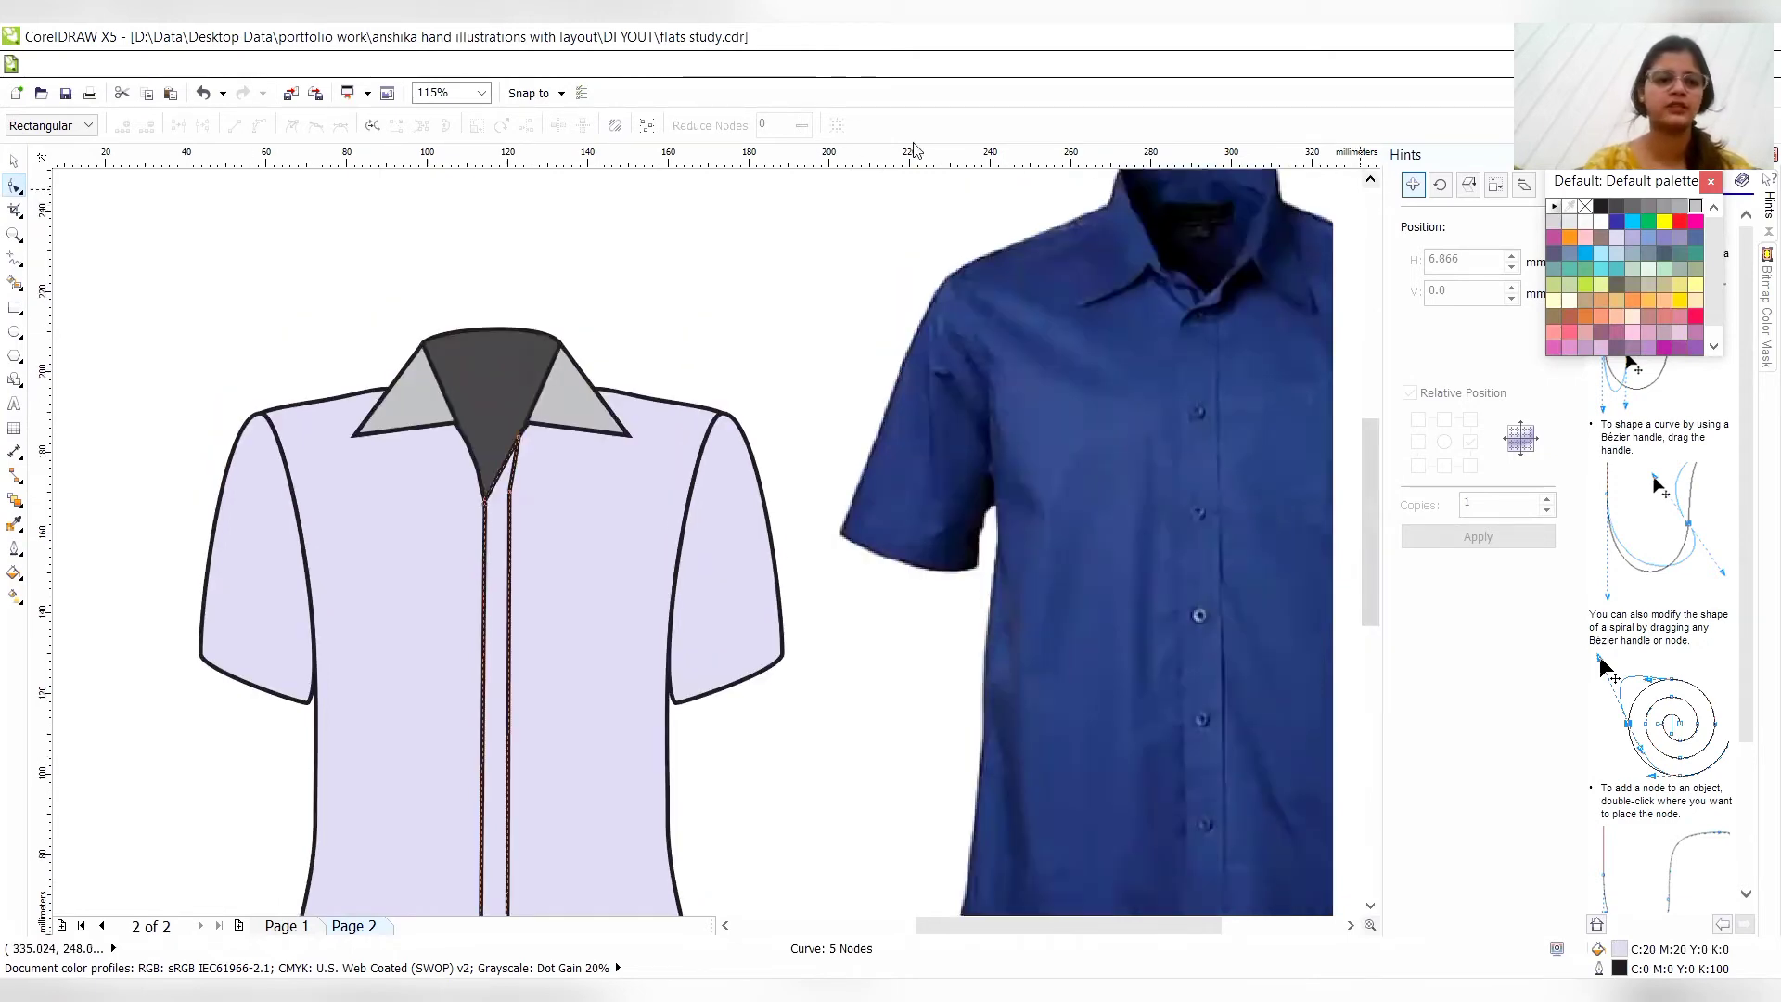
{"action": "left_click", "coordinate": [13, 336]}
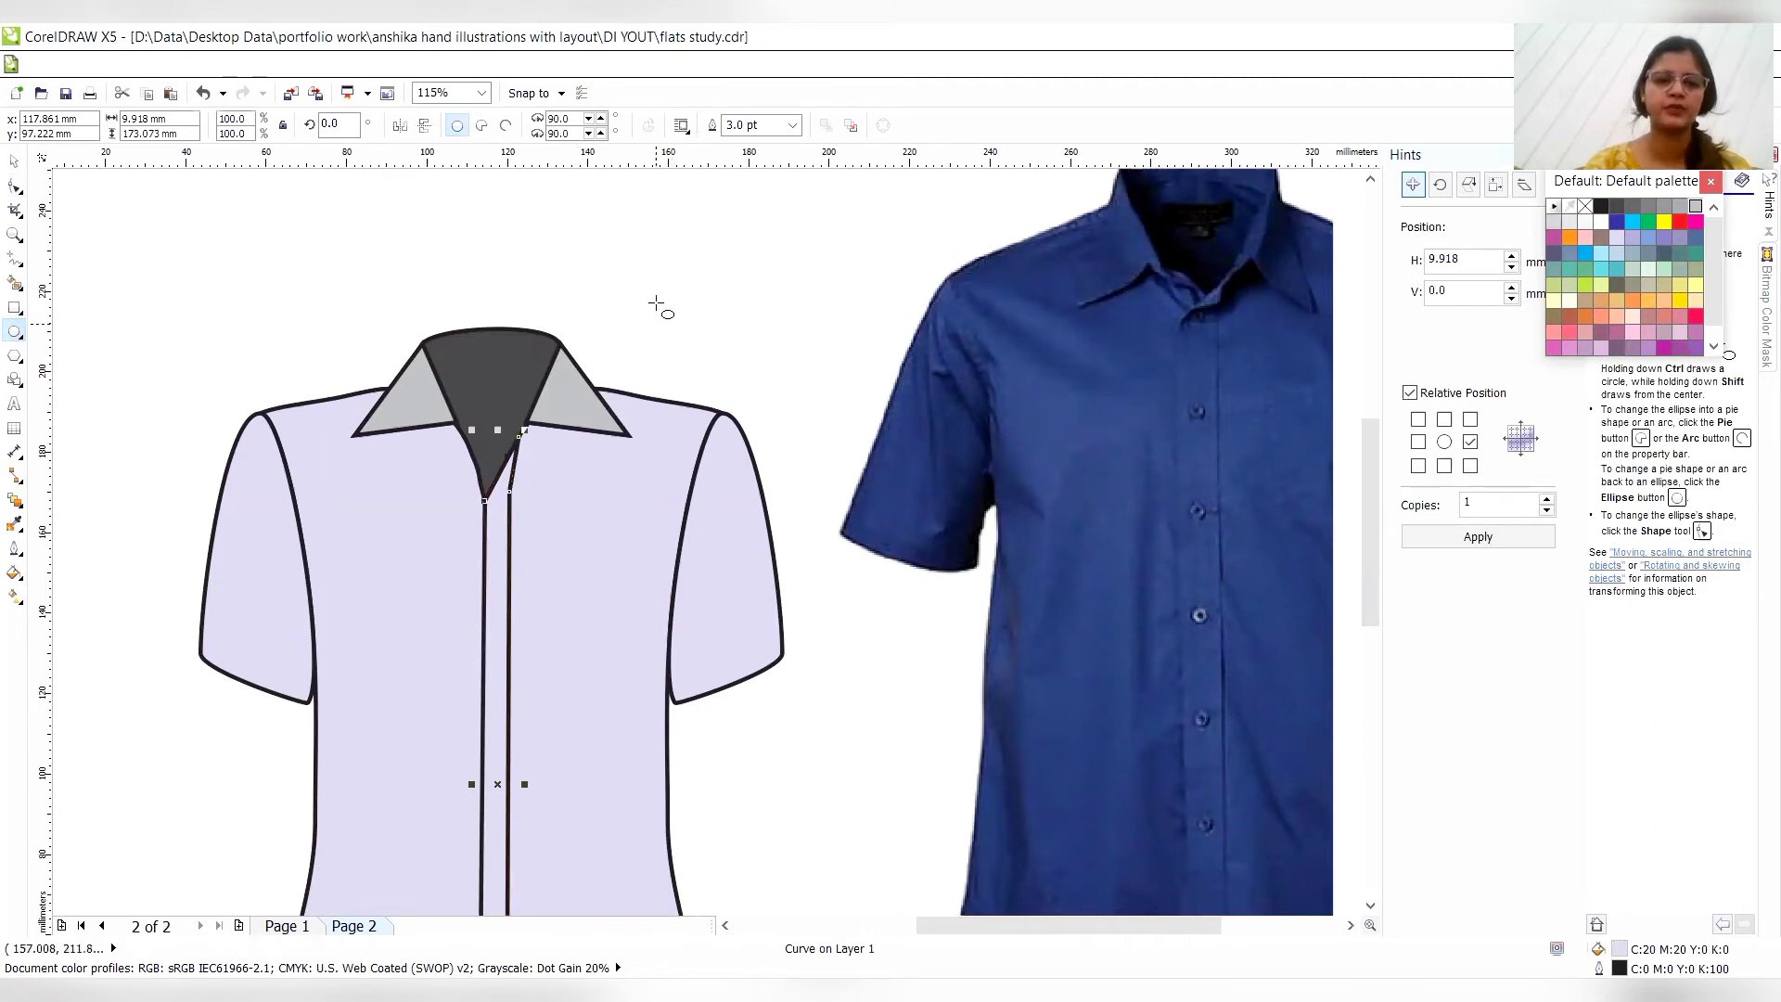
{"action": "left_click_drag", "start_coordinate": [680, 287], "coordinate": [692, 304]}
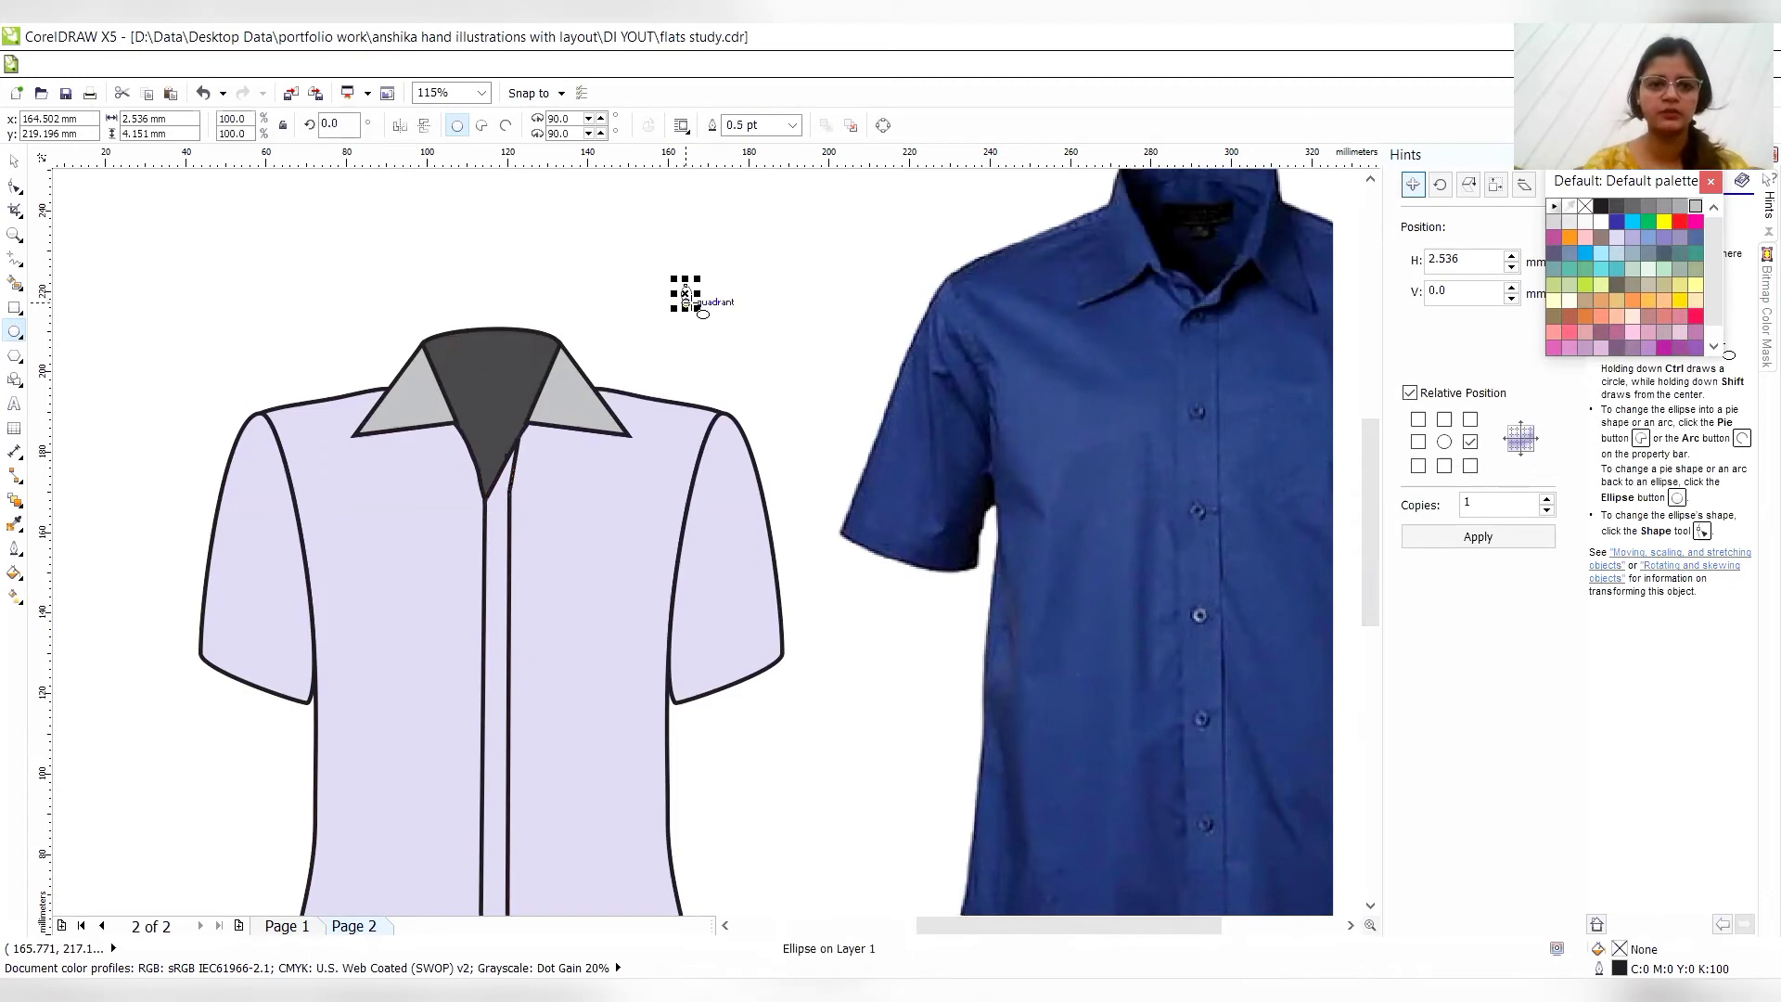
{"action": "key", "text": "Delete"}
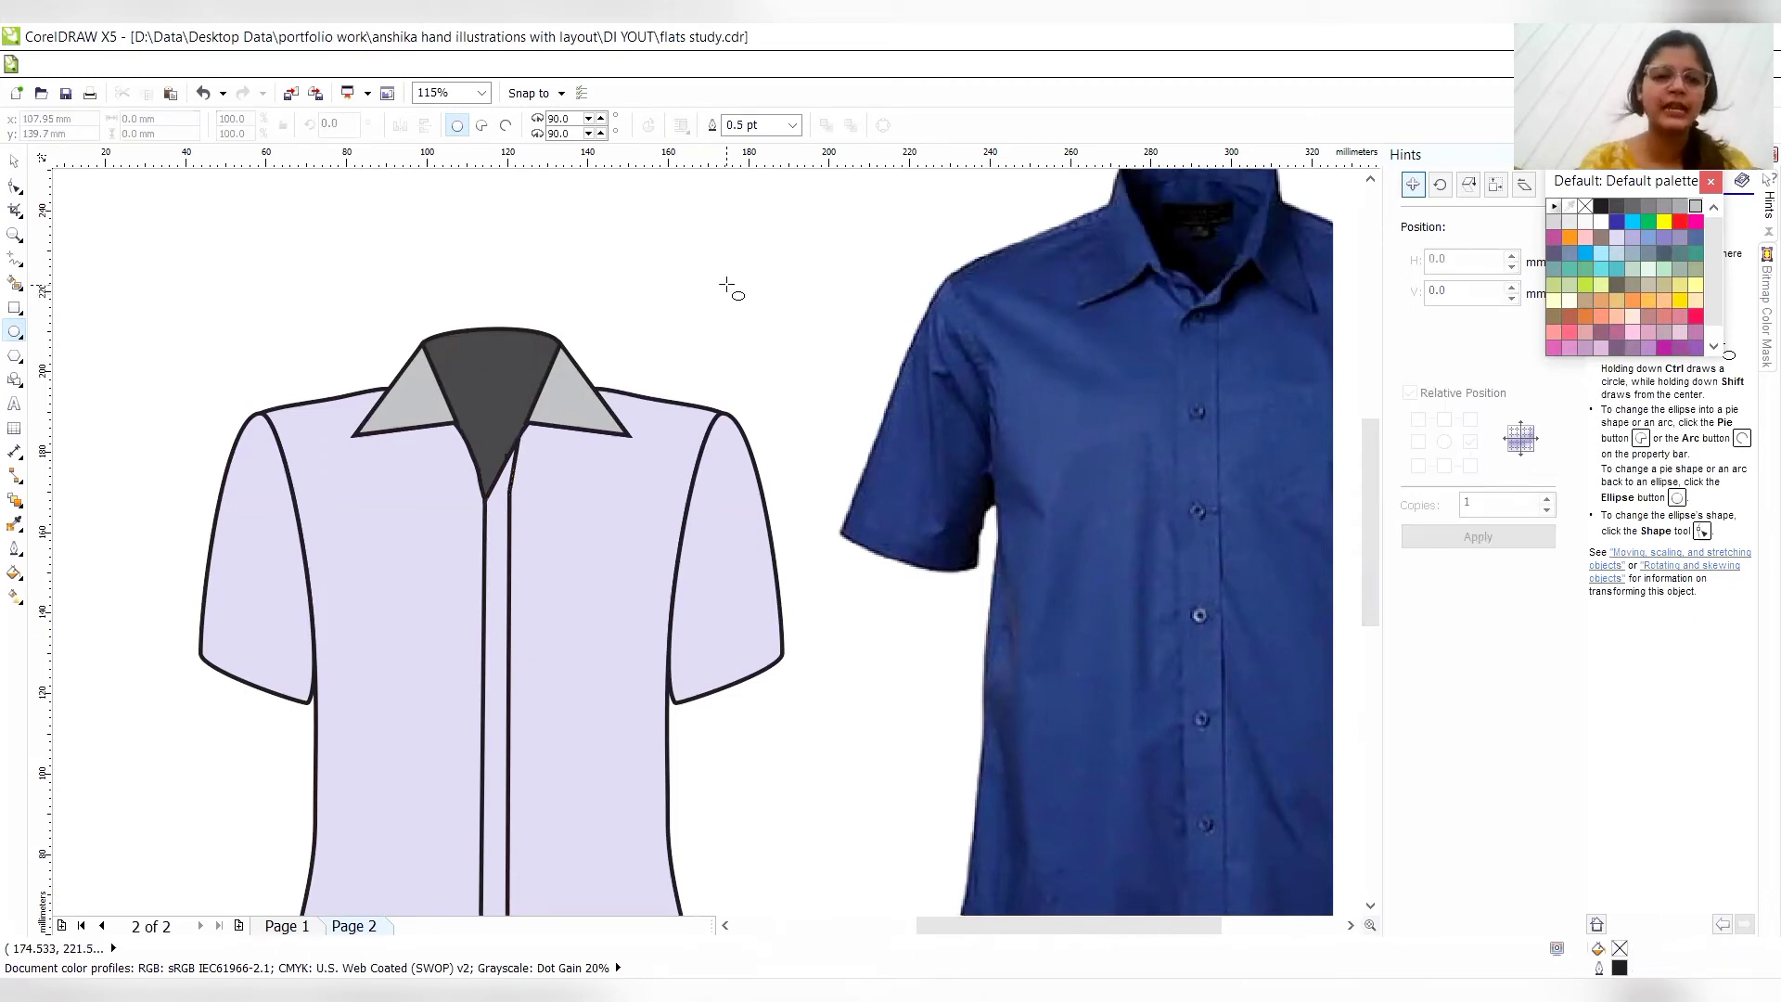
{"action": "left_click_drag", "start_coordinate": [685, 240], "coordinate": [702, 258]}
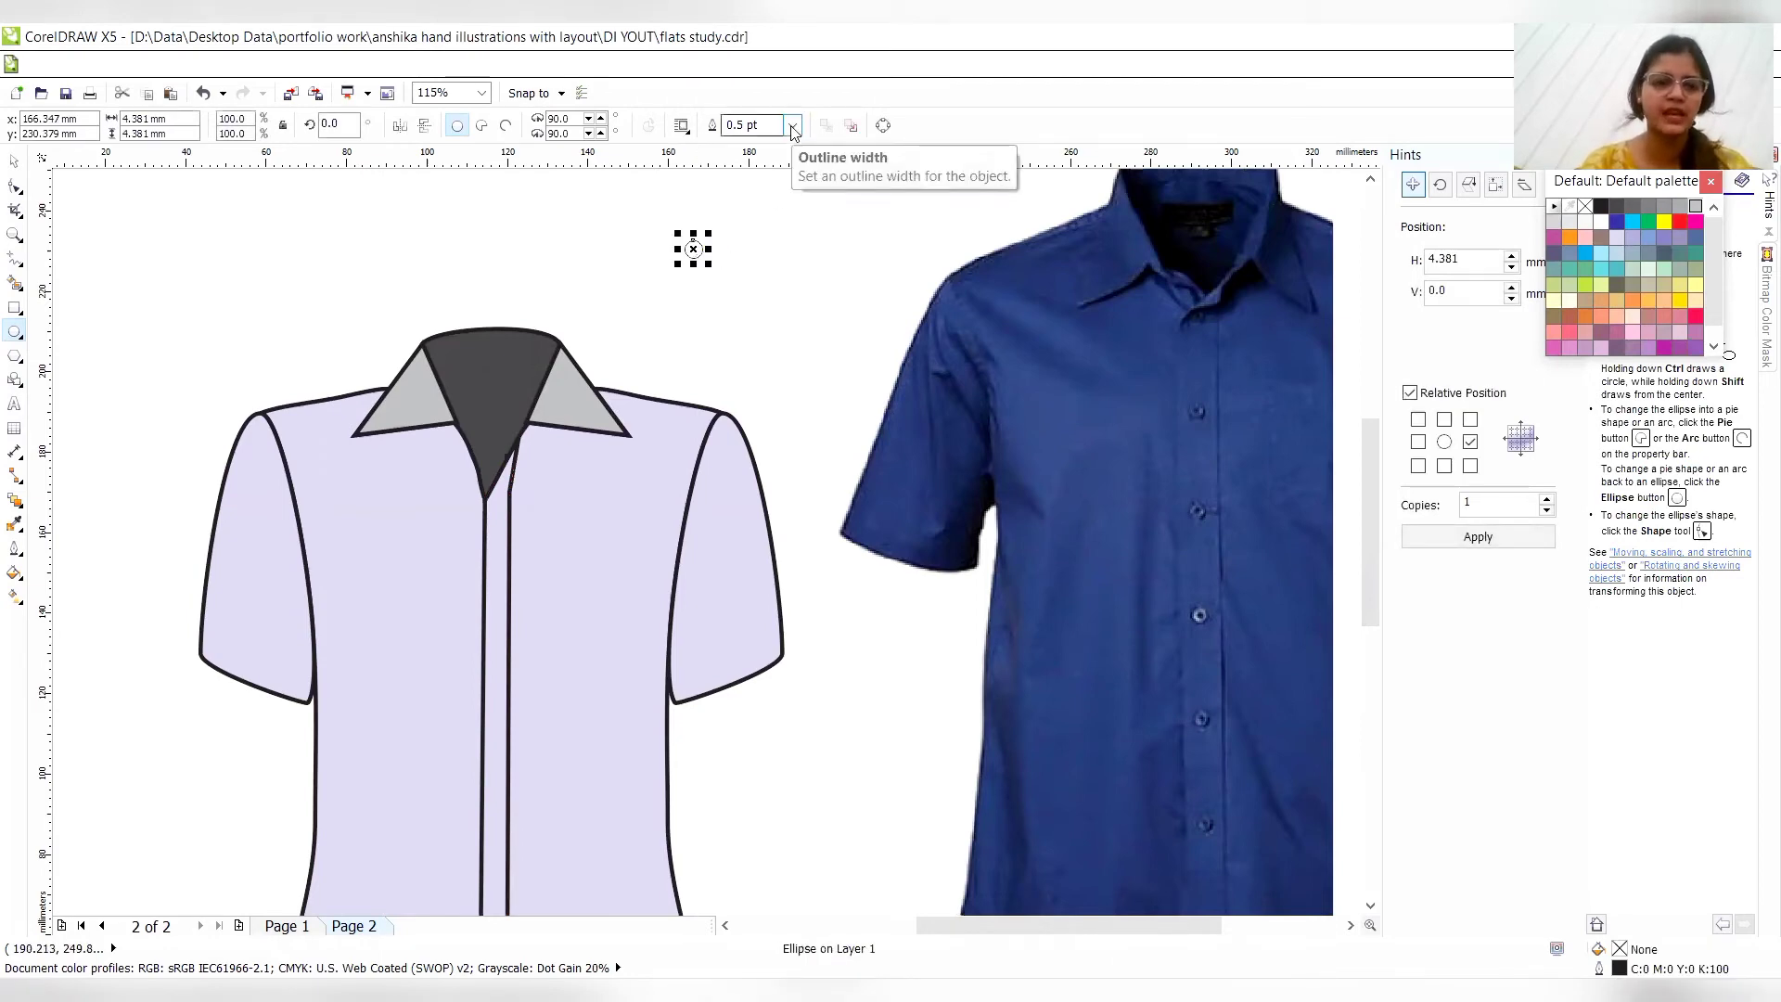
{"action": "left_click", "coordinate": [11, 524]}
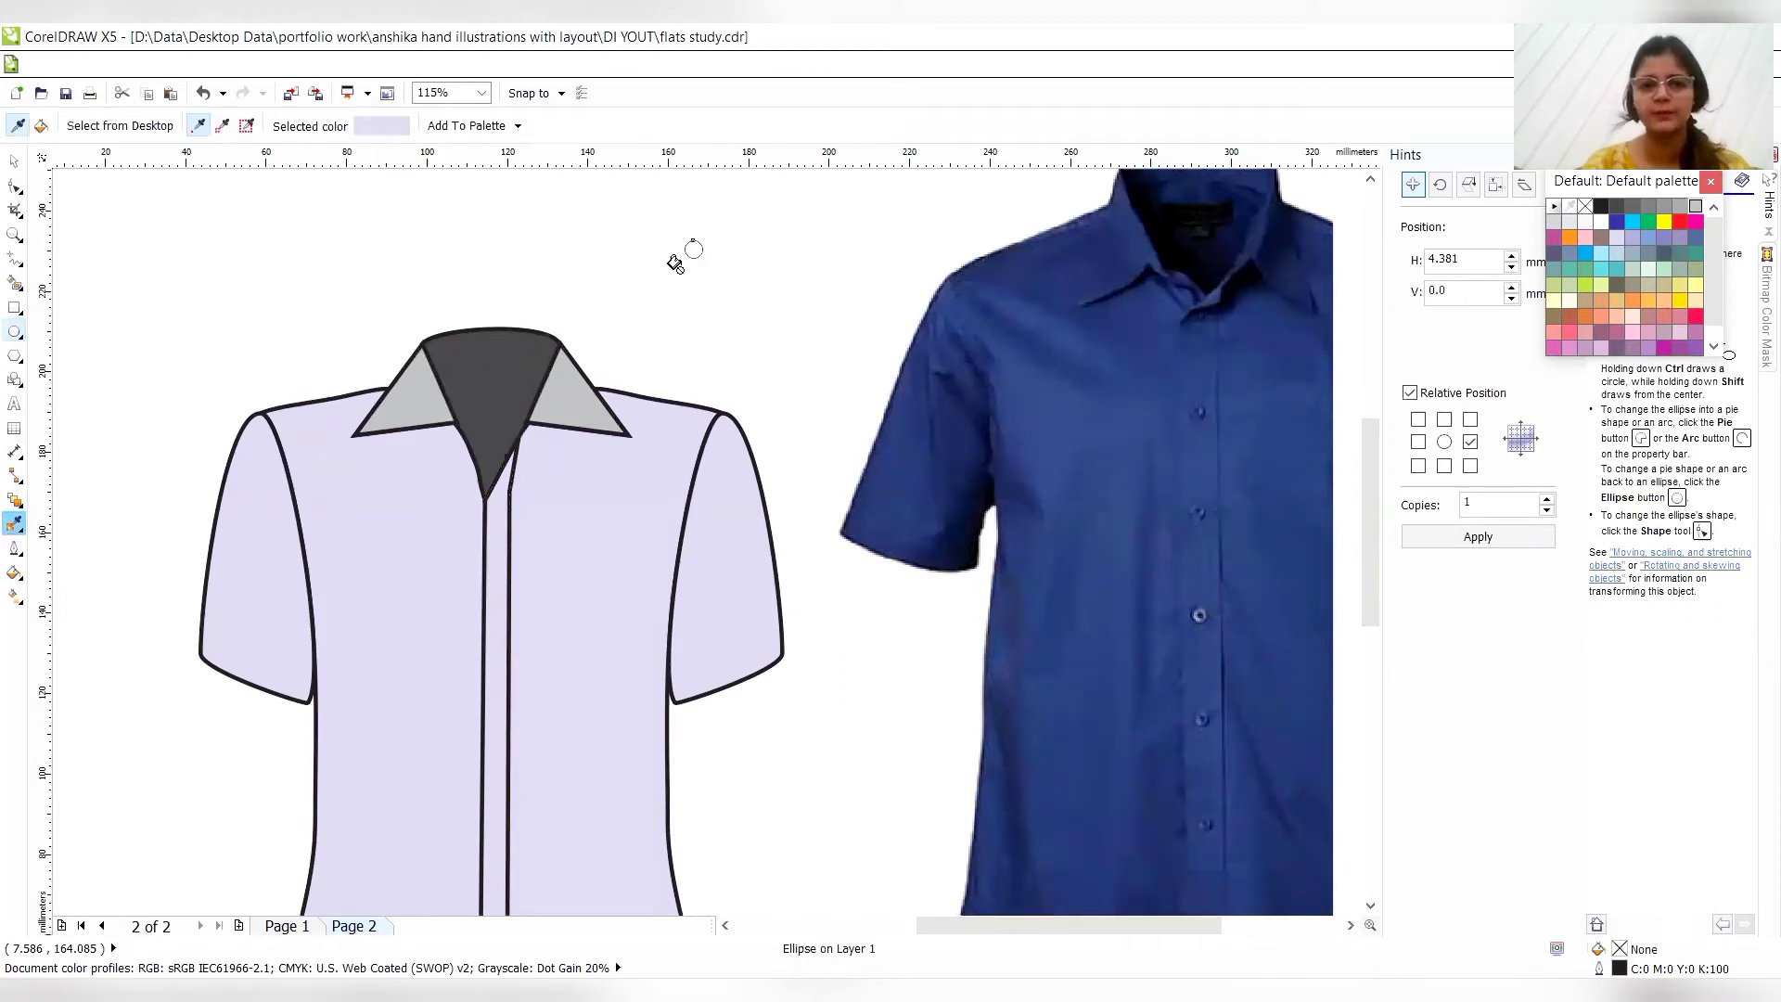
{"action": "left_click", "coordinate": [455, 398]}
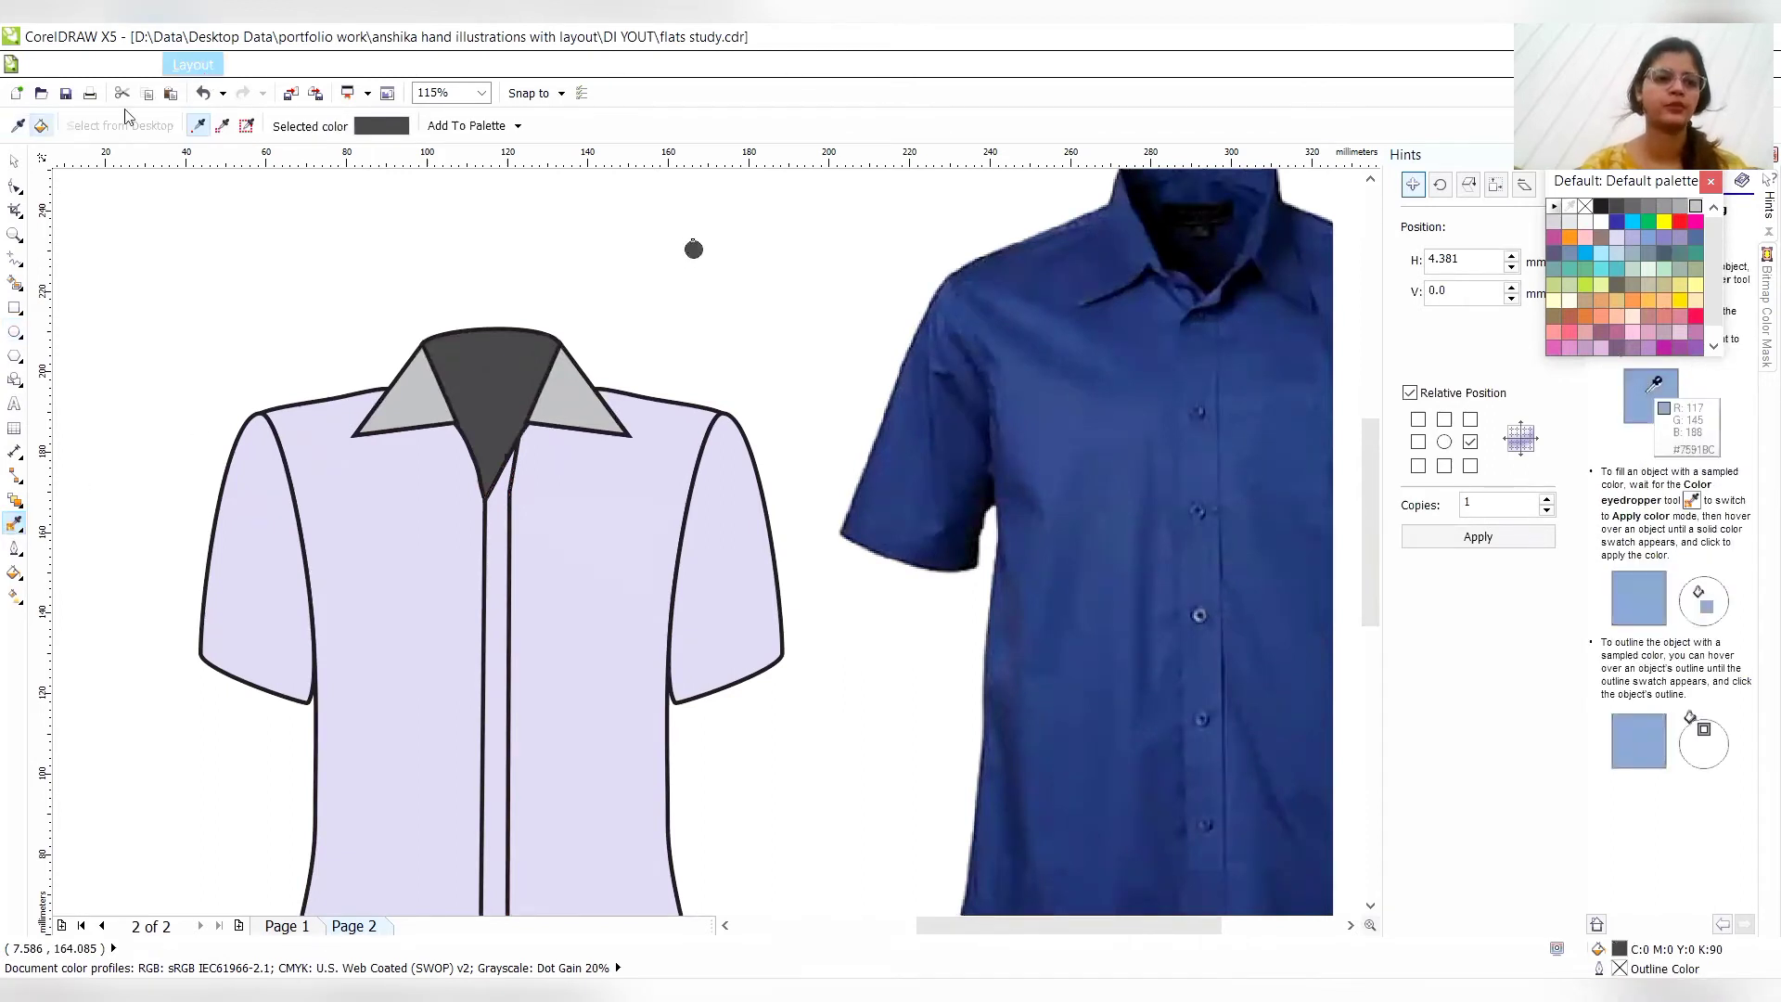
- Set the button circle's outline width to None and place the circle at the top of the placket, just below the neckline
{"action": "left_click", "coordinate": [14, 160]}
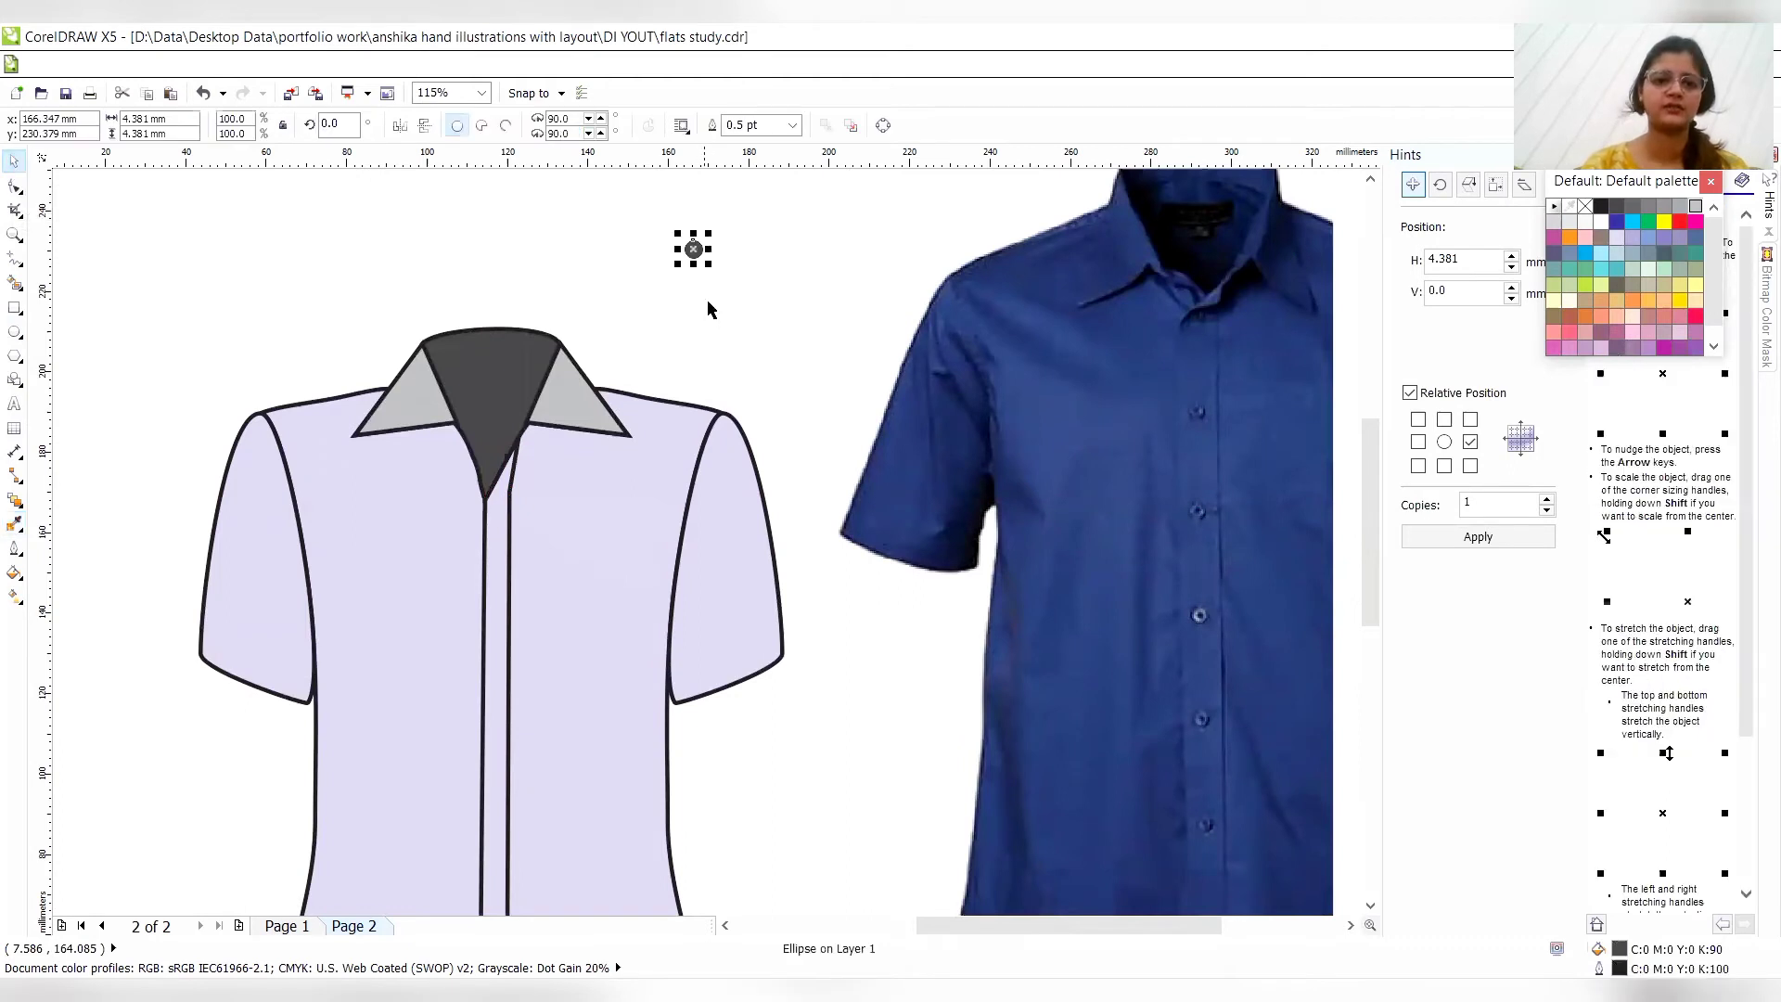
{"action": "left_click", "coordinate": [790, 124]}
{"action": "left_click", "coordinate": [793, 124]}
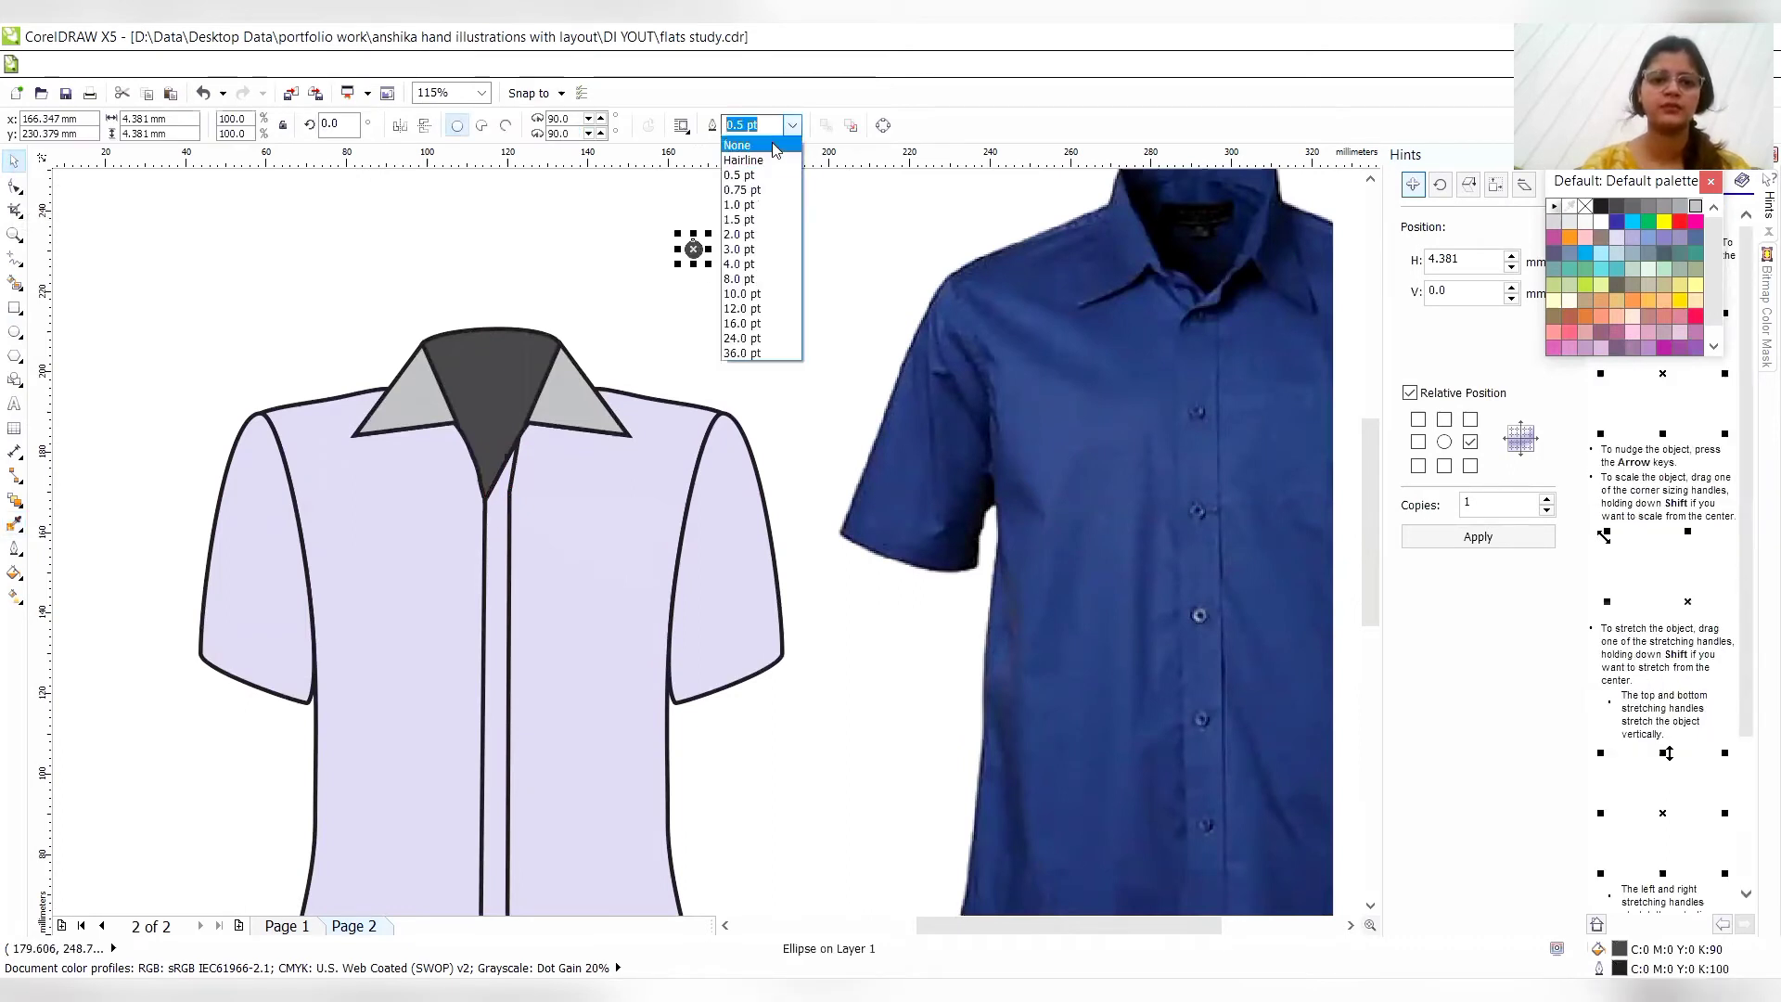
{"action": "left_click", "coordinate": [768, 147]}
{"action": "left_click_drag", "start_coordinate": [646, 308], "coordinate": [497, 513]}
{"action": "left_click", "coordinate": [497, 513]}
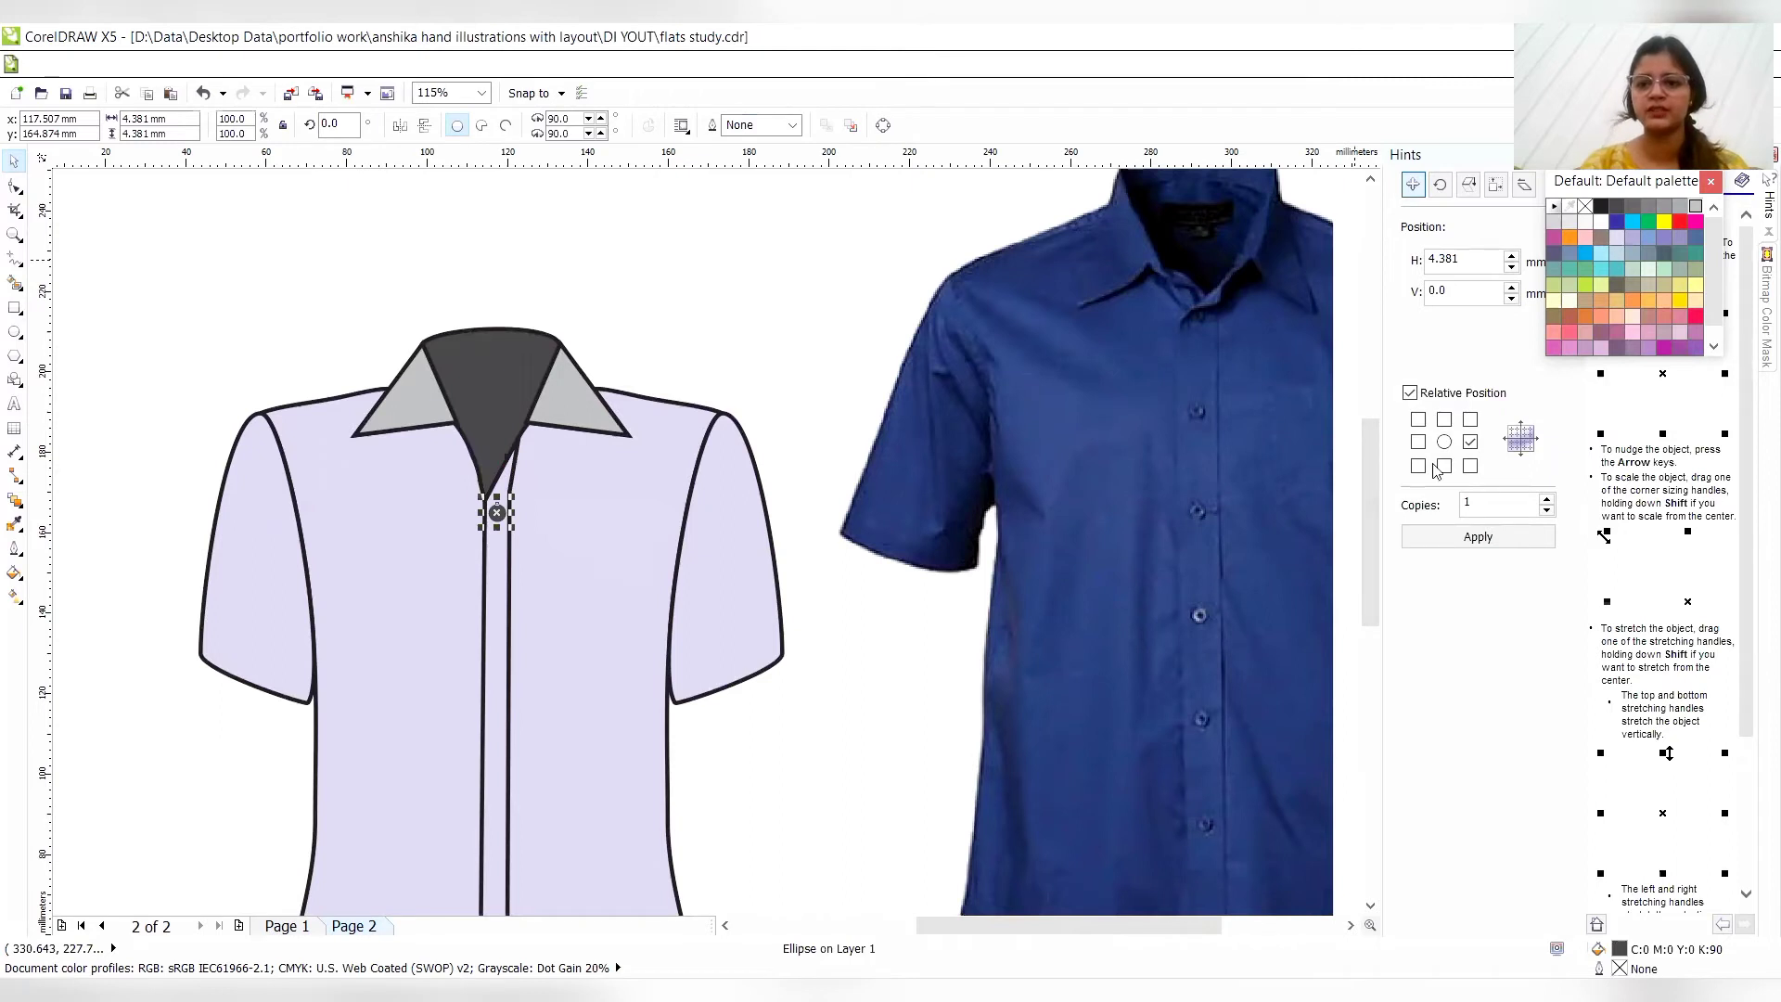
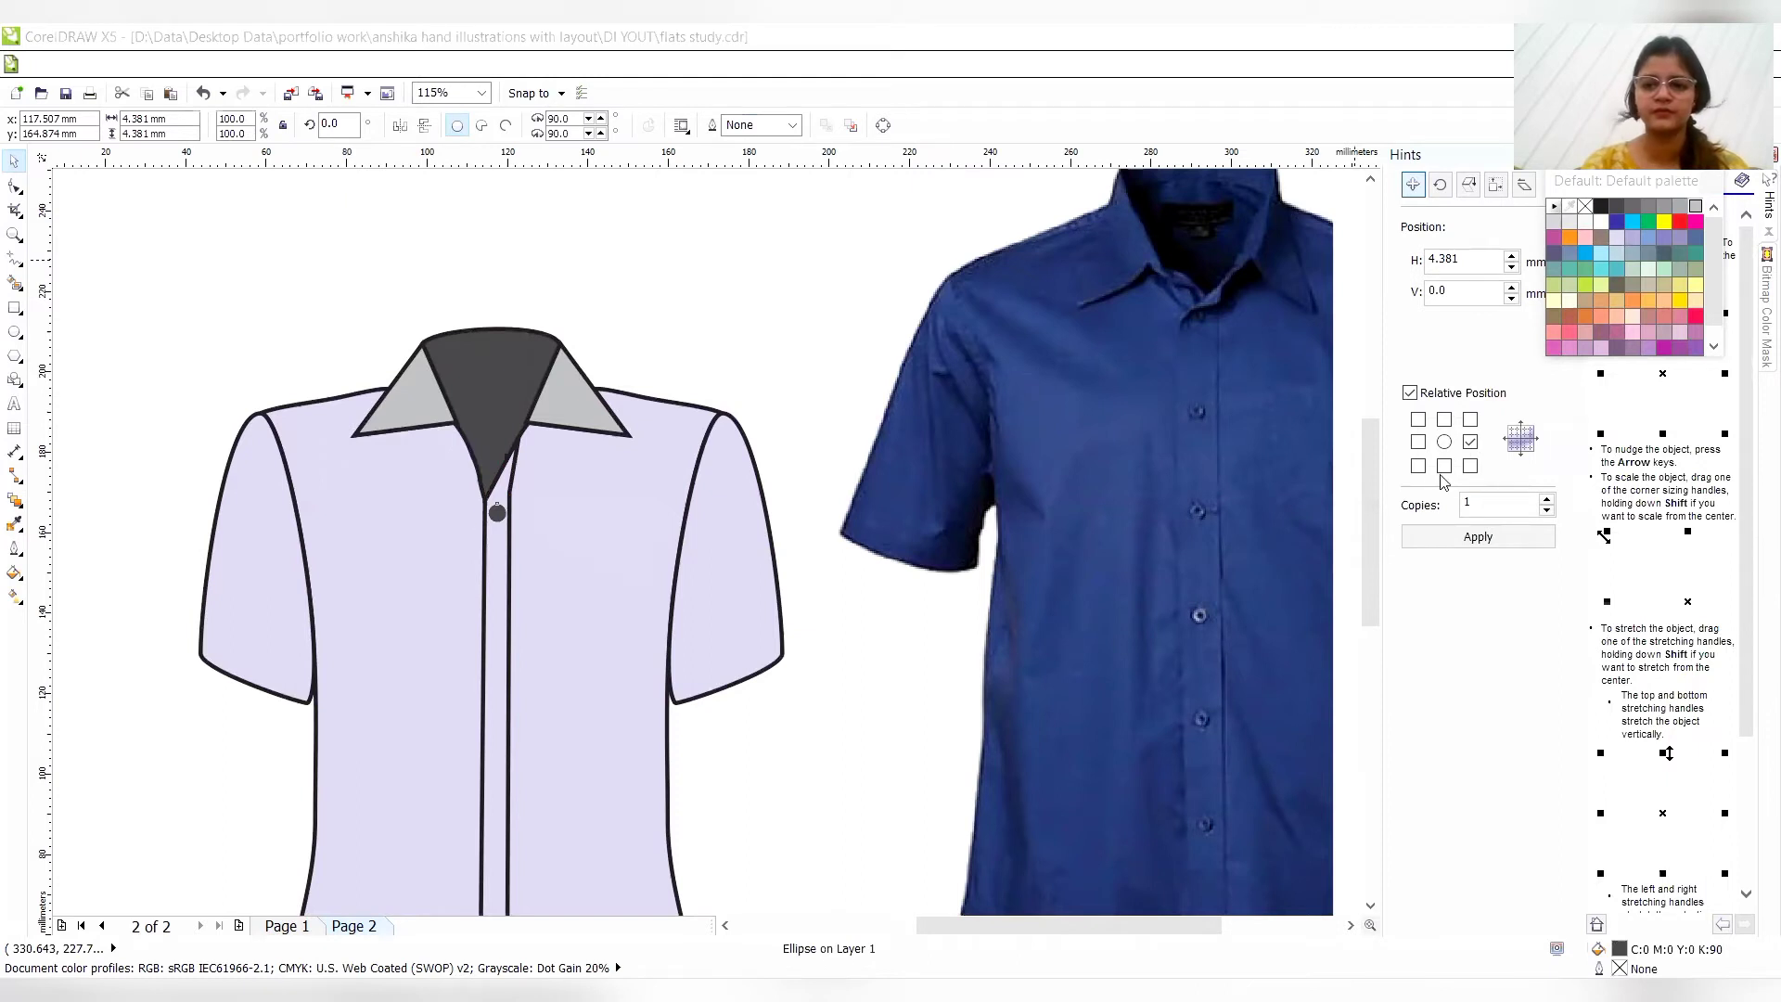
- Set the button's relative copy position to straight below it, and undo a trial copy at a vertical offset of -4.381 mm
{"action": "left_click", "coordinate": [1445, 467]}
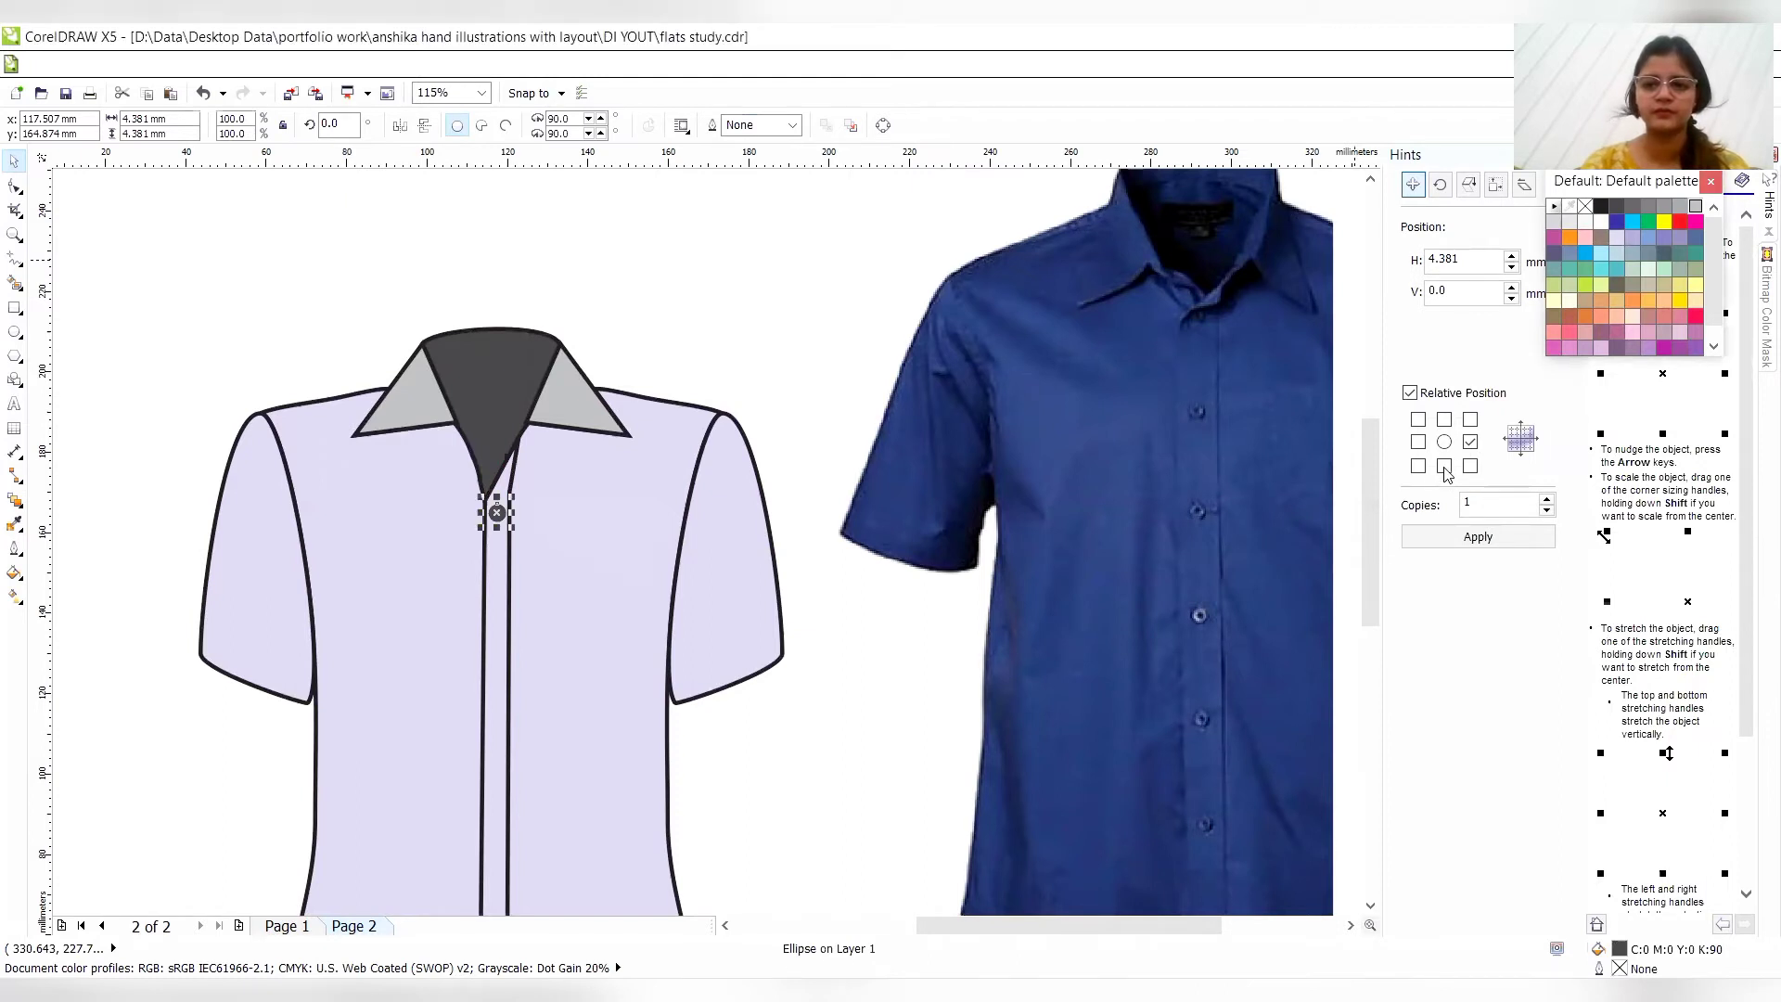
{"action": "left_click", "coordinate": [1437, 545]}
{"action": "key", "text": "ctrl+z"}
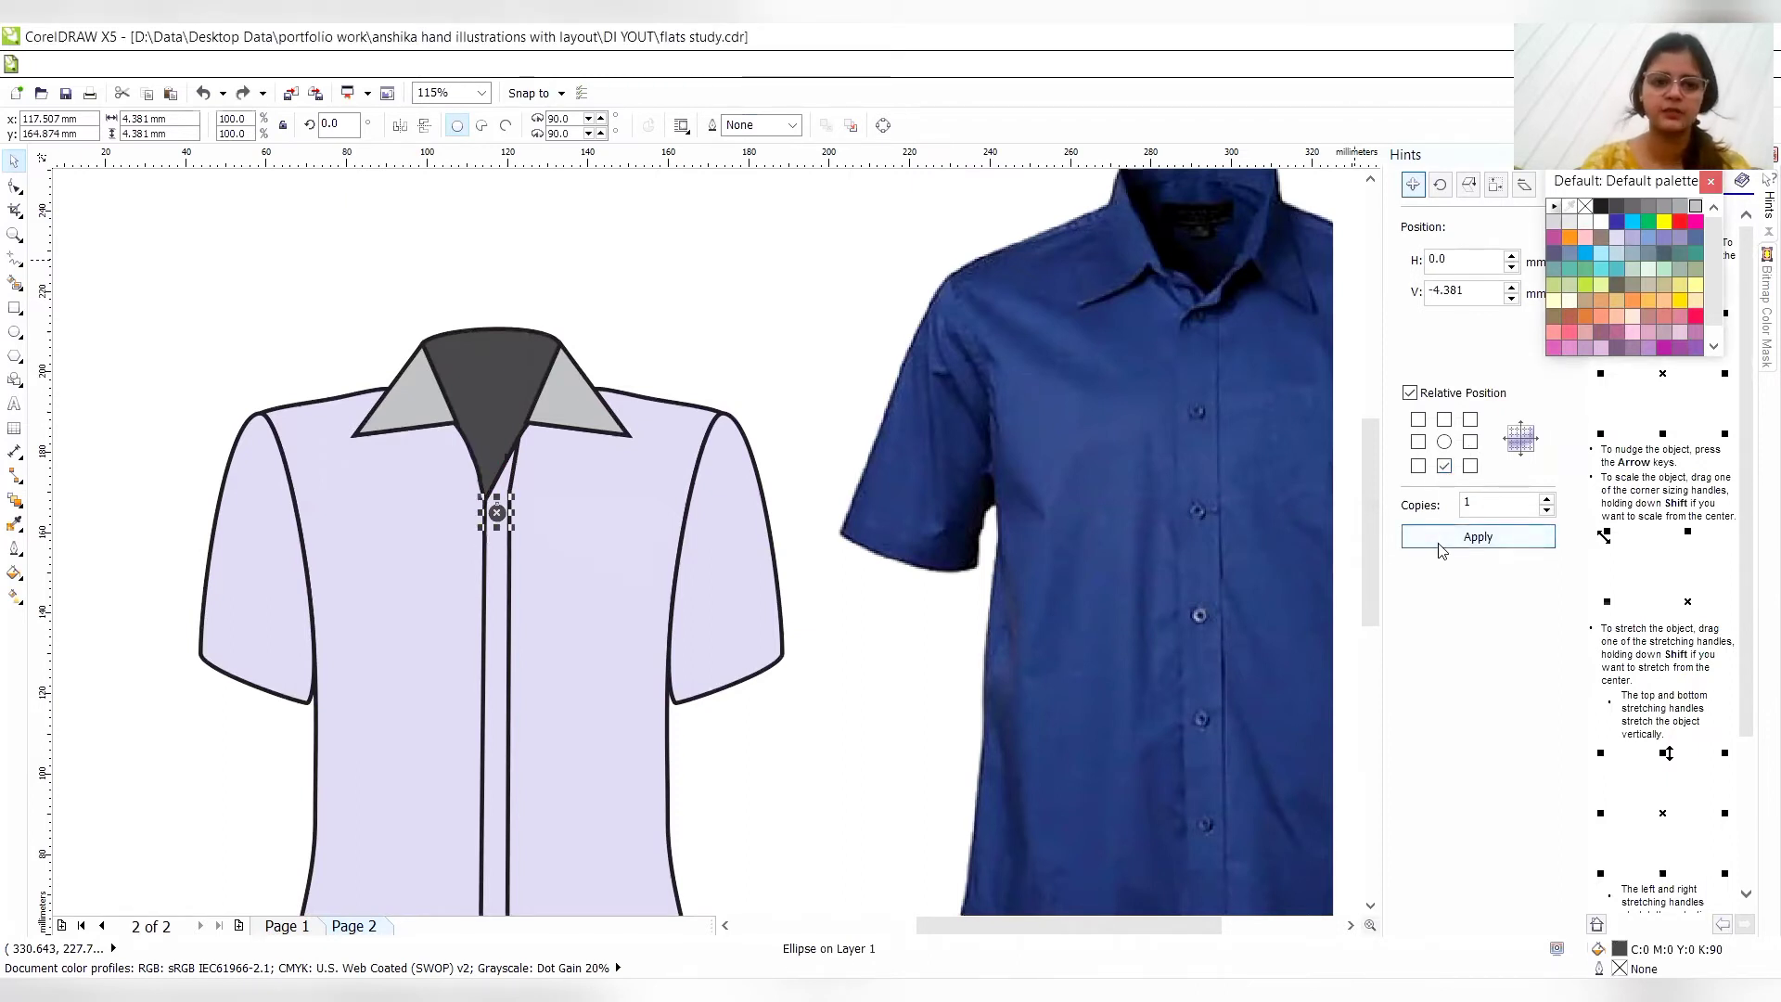
- Try three button copies down the placket at a vertical offset of -10.381 mm, and undo them
{"action": "left_click", "coordinate": [1440, 293]}
{"action": "key", "text": "BackSpace"}
{"action": "type", "text": "6"}
{"action": "key", "text": "BackSpace"}
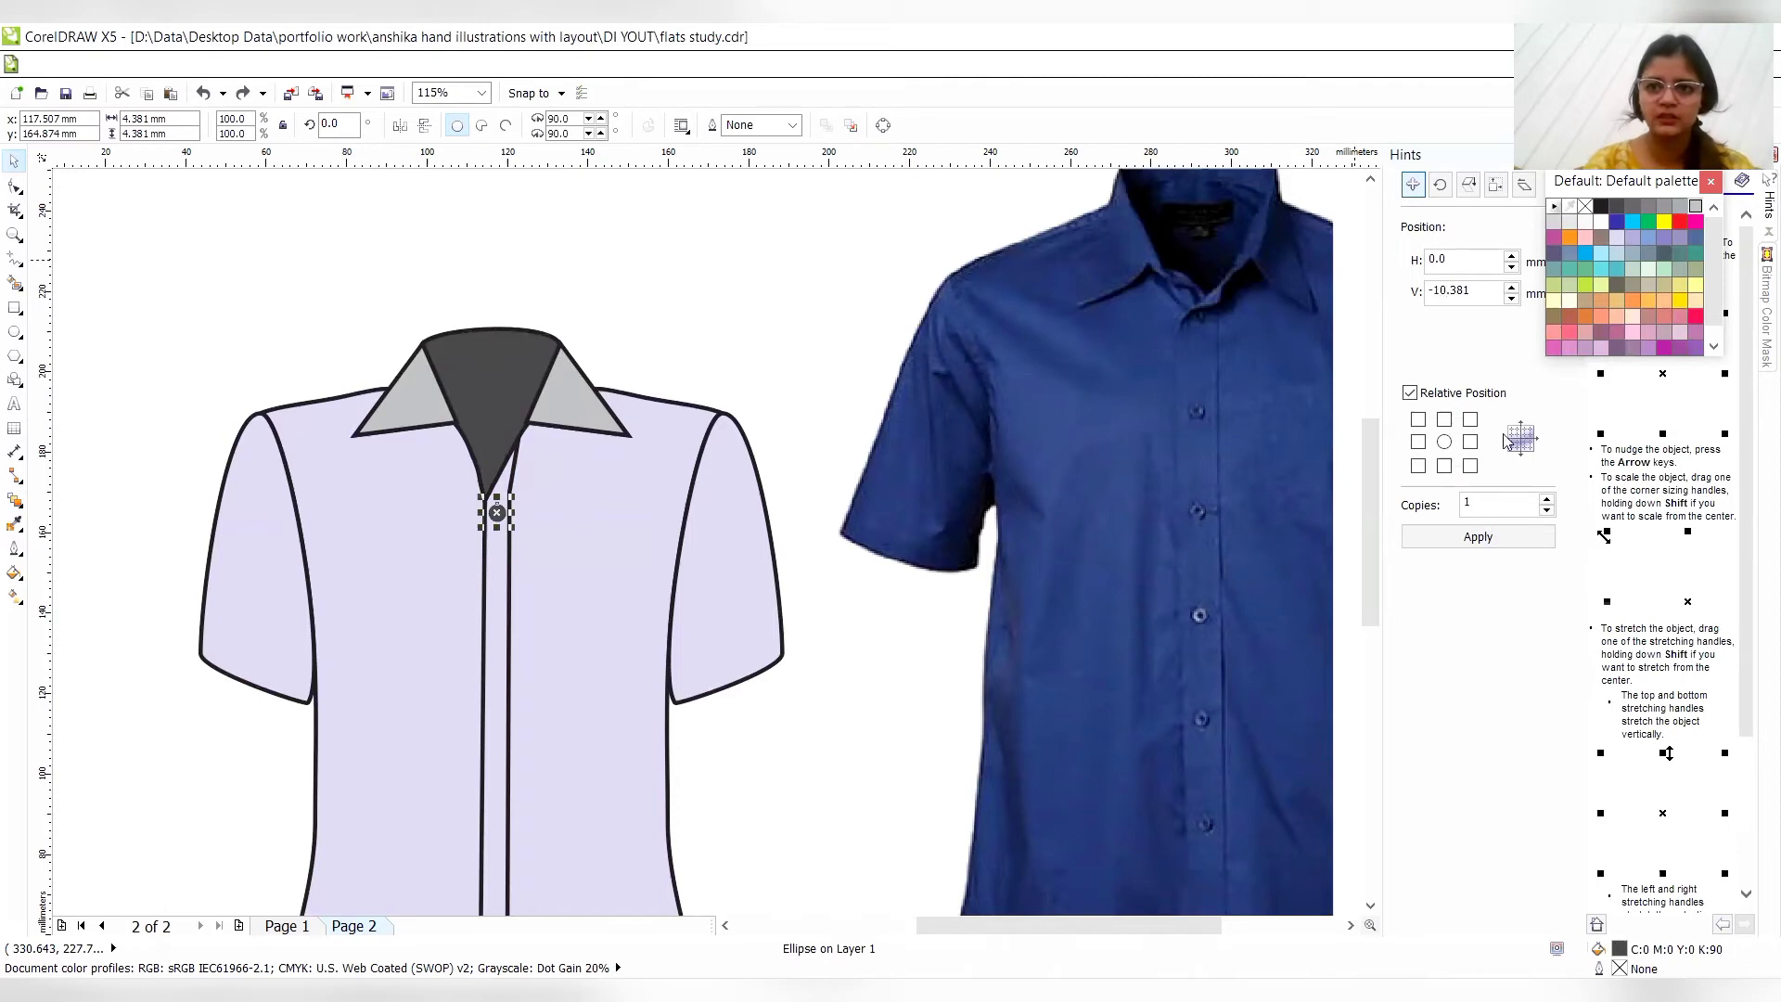
{"action": "left_click", "coordinate": [1480, 538]}
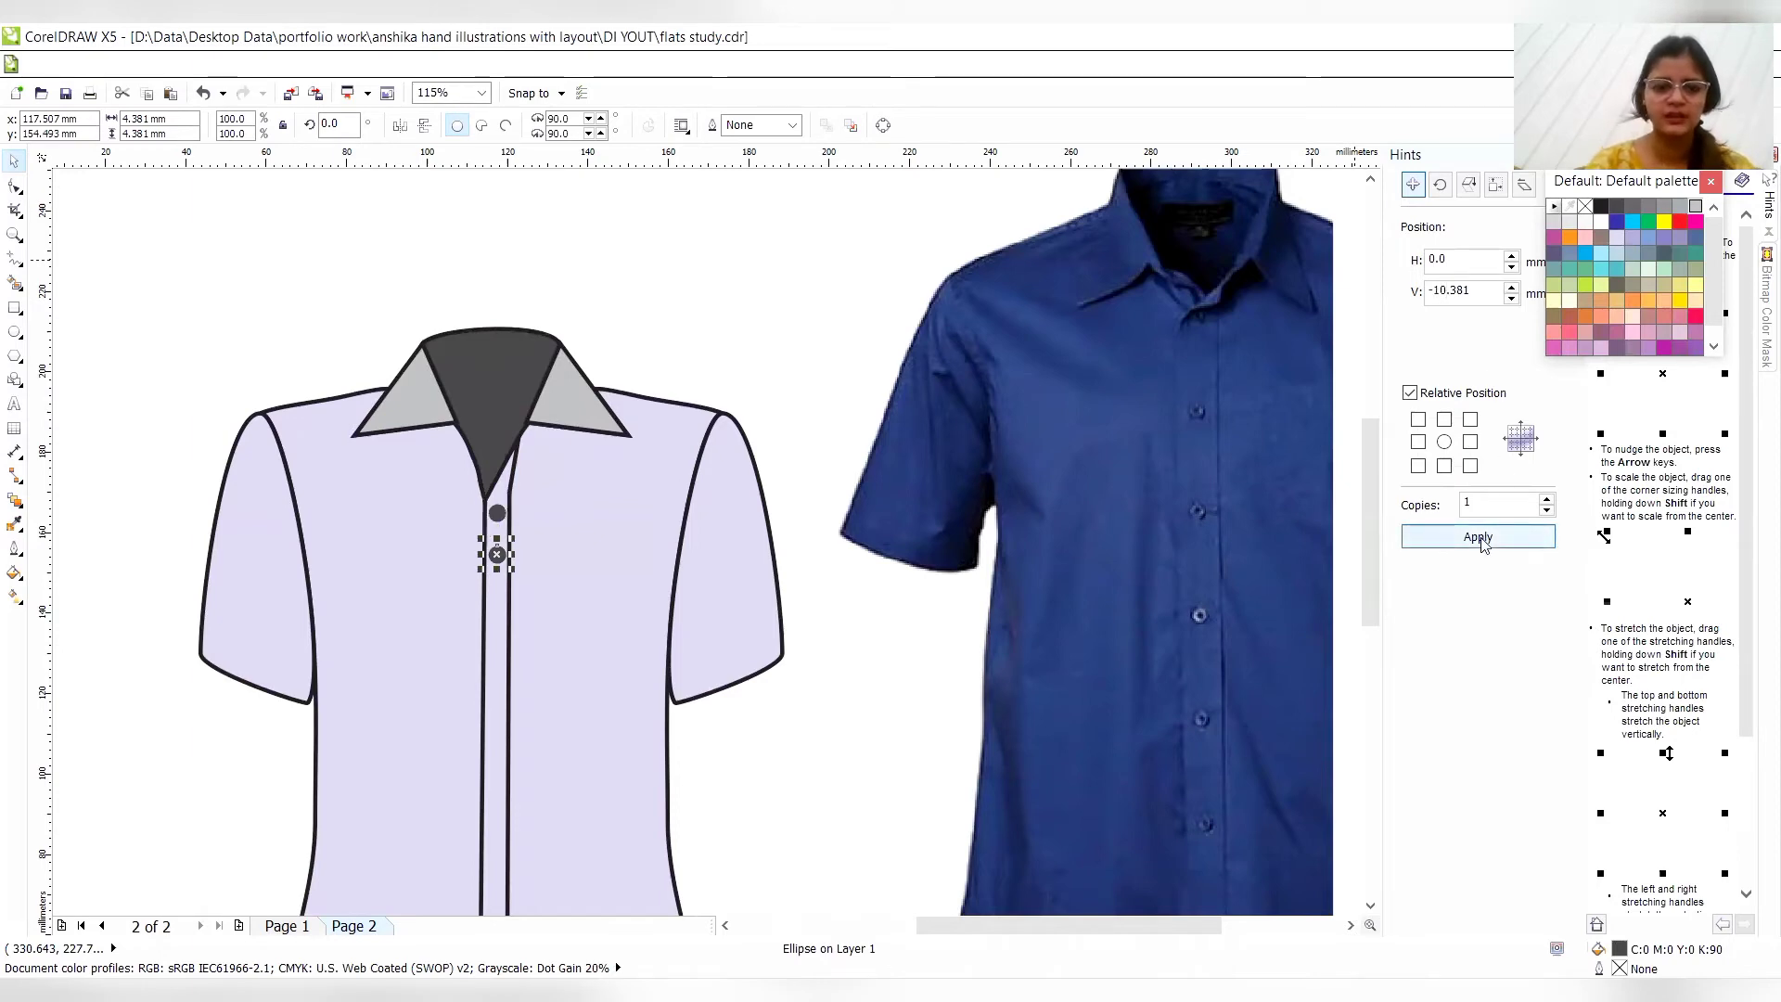
{"action": "left_click", "coordinate": [1479, 538]}
{"action": "left_click", "coordinate": [1480, 538]}
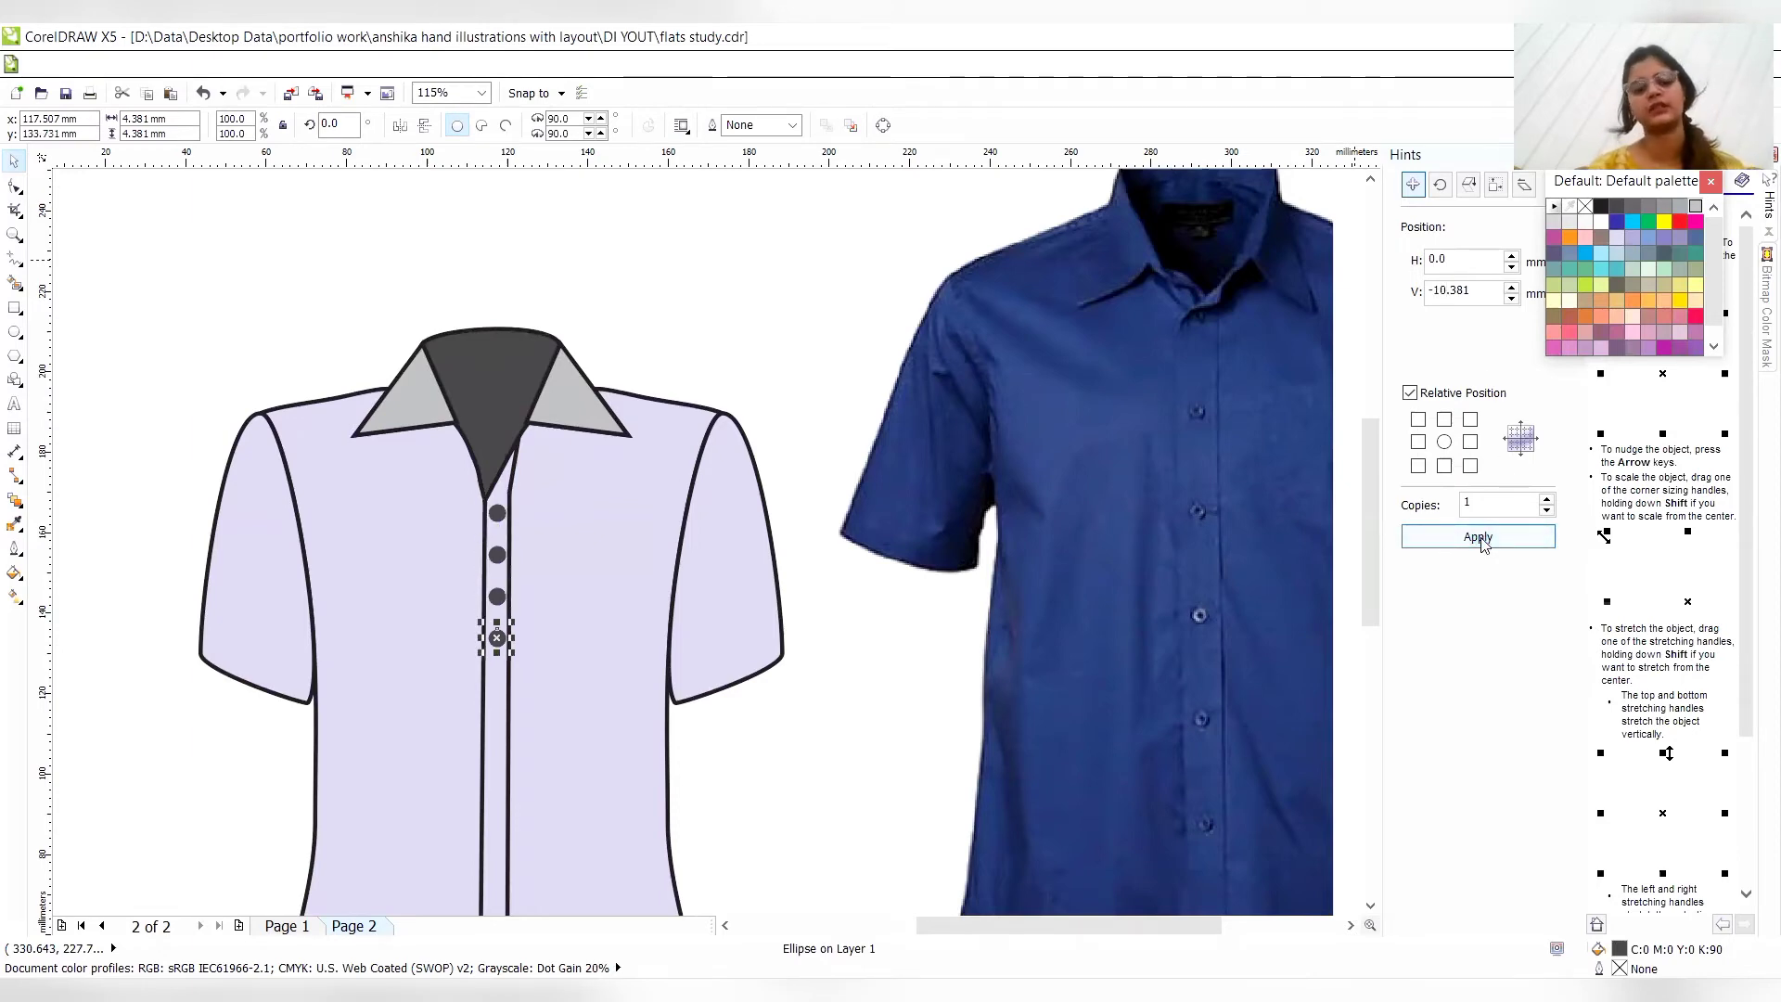
{"action": "key", "text": "ctrl+z"}
{"action": "key", "text": "ctrl+z"}
{"action": "key", "text": "ctrl+z"}
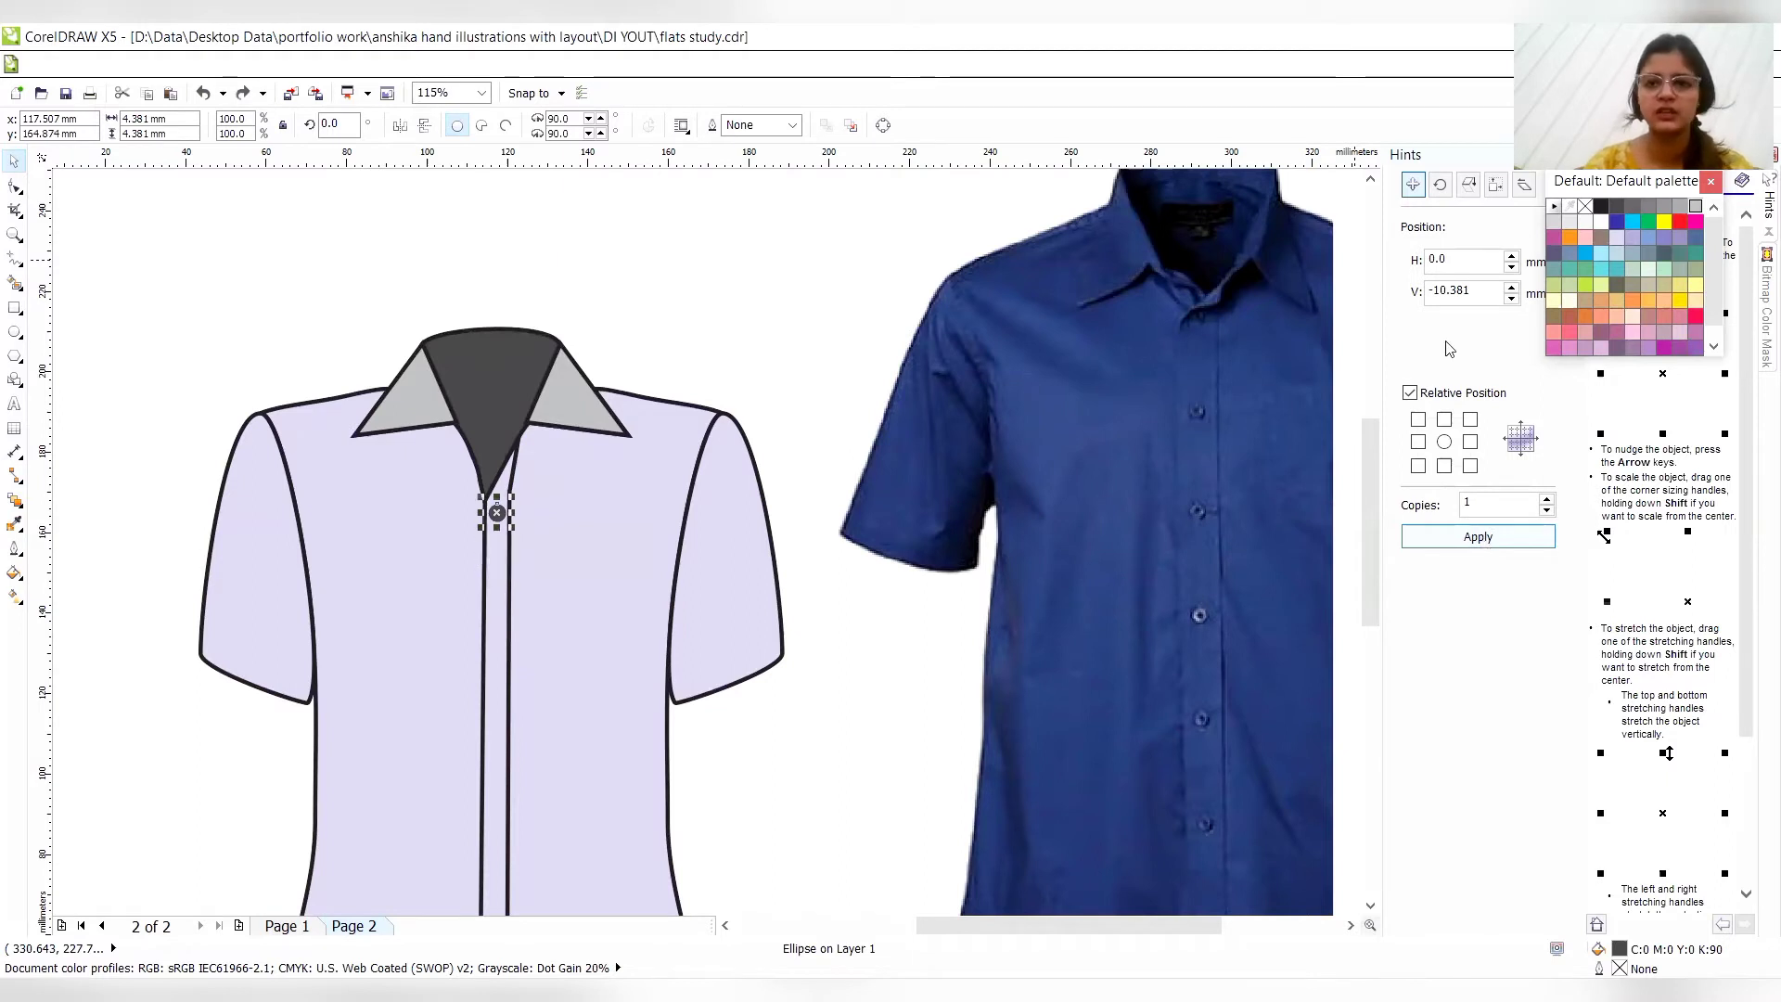
- Try four button copies down the placket at a vertical offset of -15.381 mm, and undo them
{"action": "left_click", "coordinate": [1444, 293]}
{"action": "key", "text": "BackSpace"}
{"action": "type", "text": "5"}
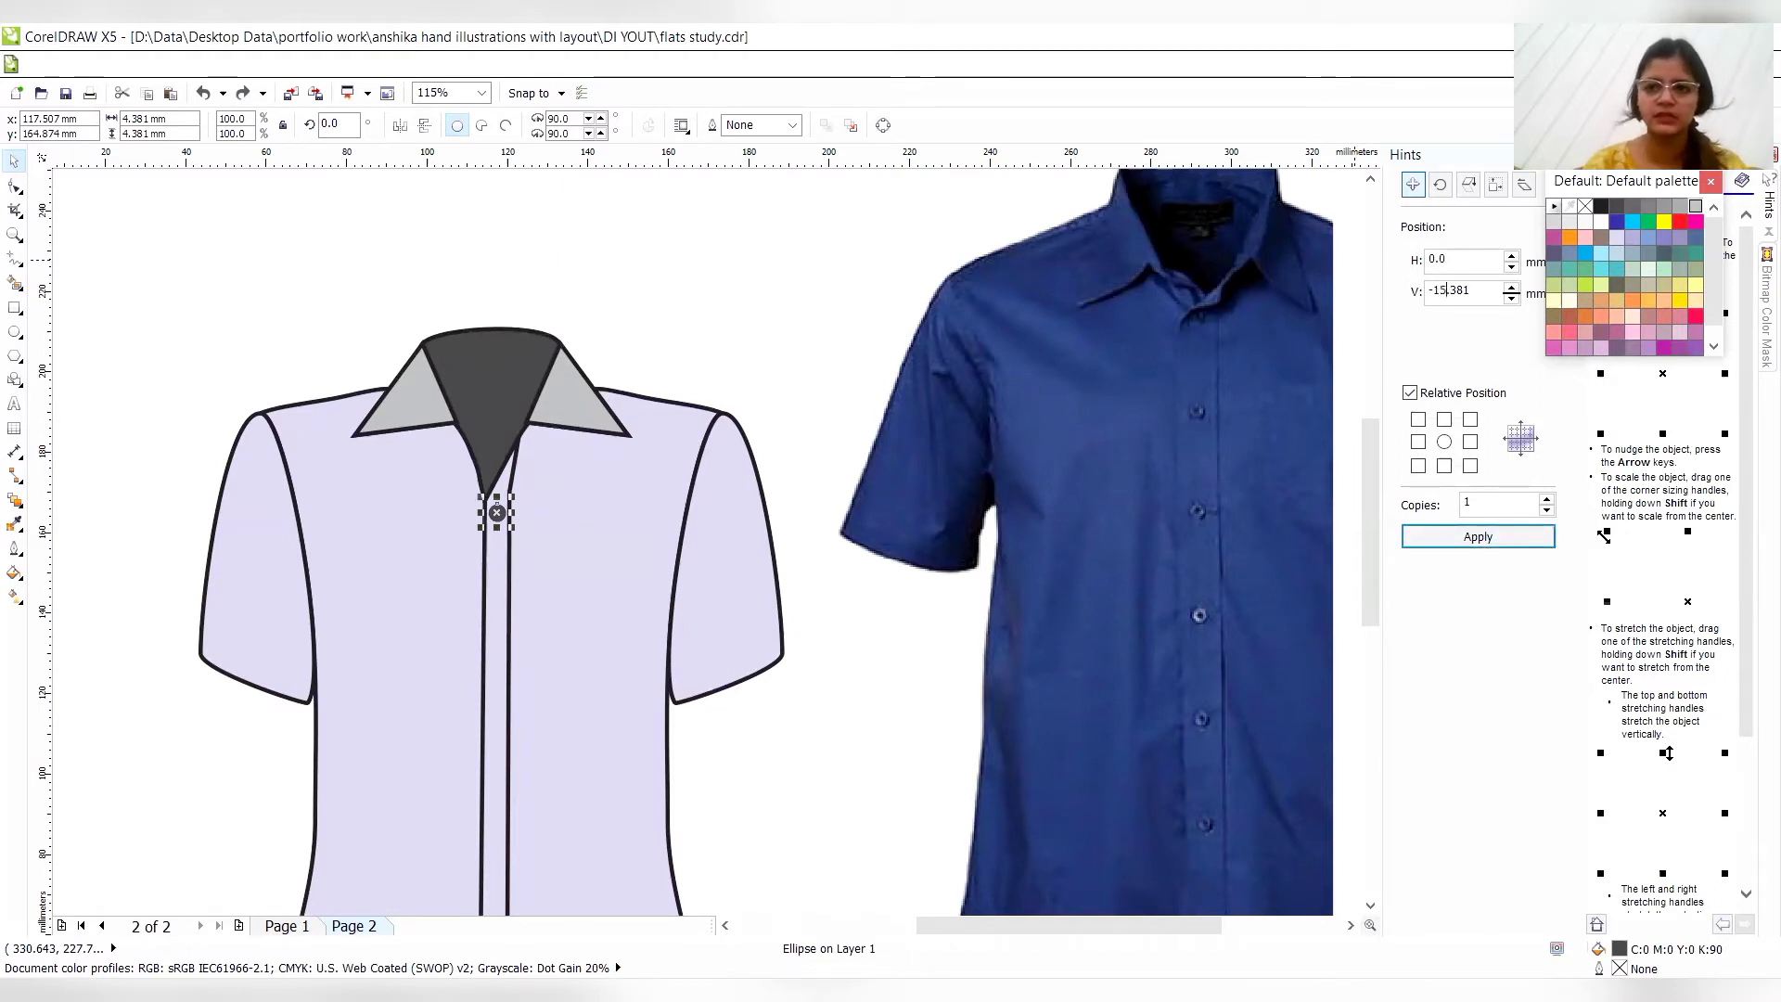
{"action": "left_click", "coordinate": [1454, 546]}
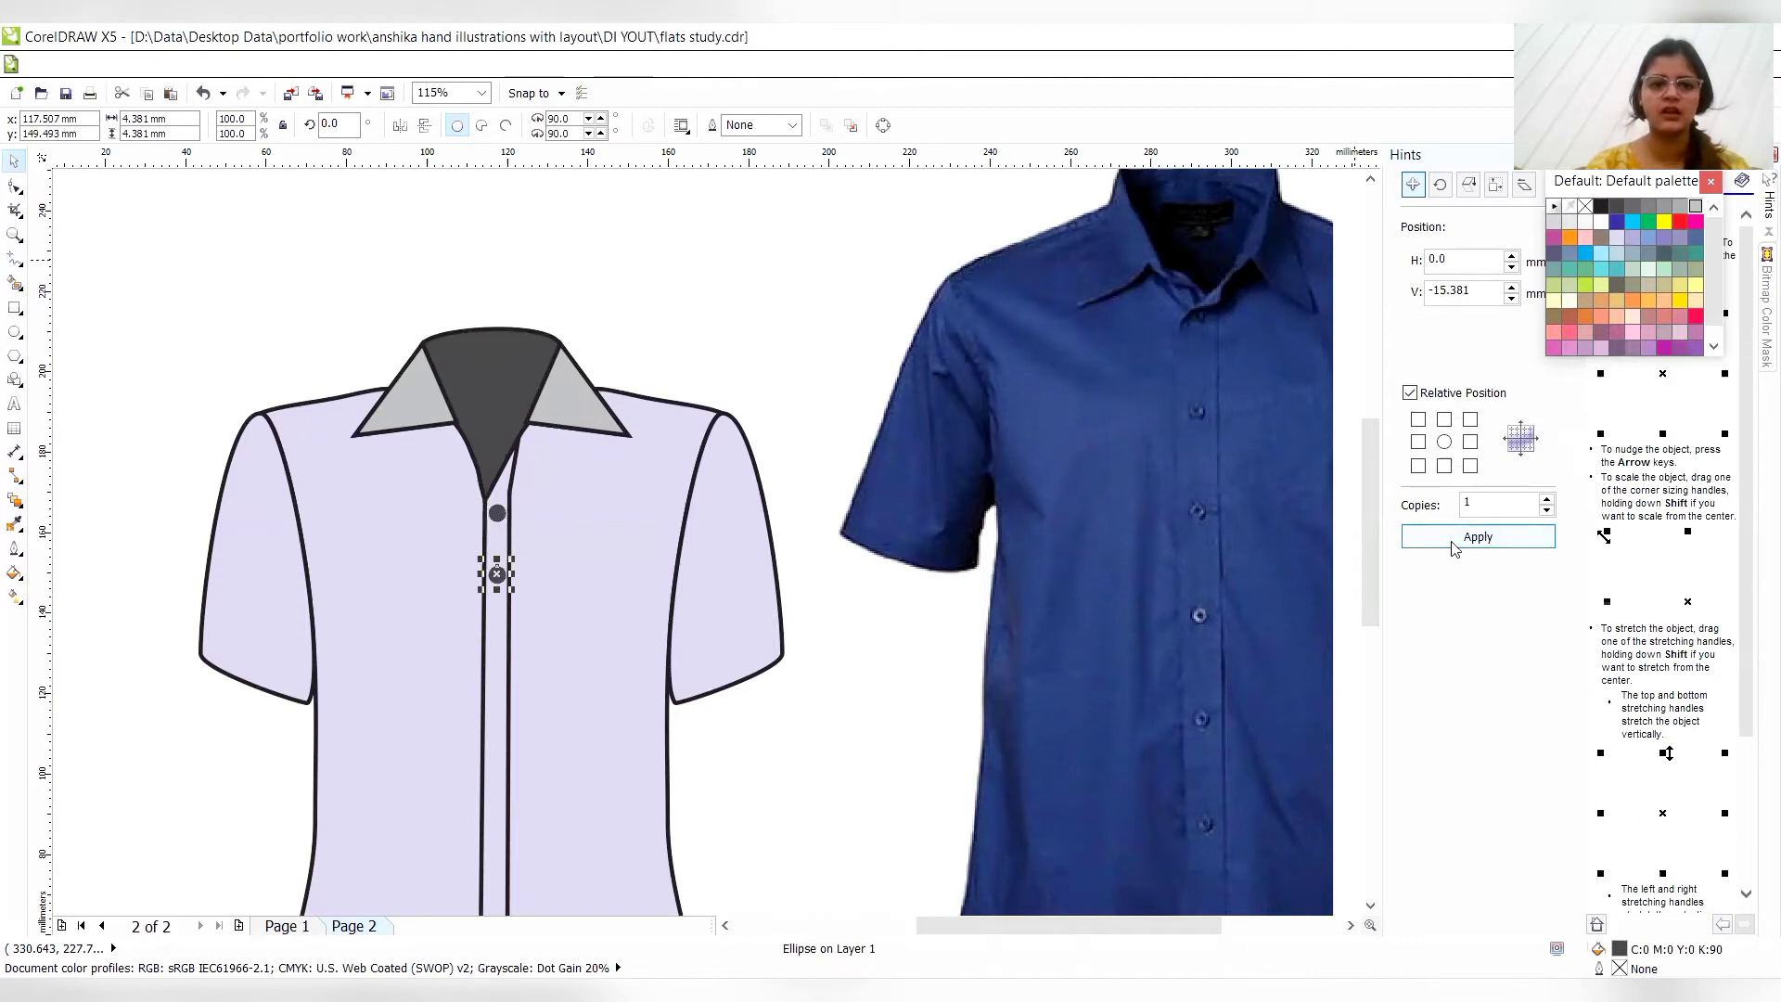
{"action": "left_click", "coordinate": [1478, 537]}
{"action": "left_click", "coordinate": [1478, 537]}
{"action": "left_click", "coordinate": [1454, 546]}
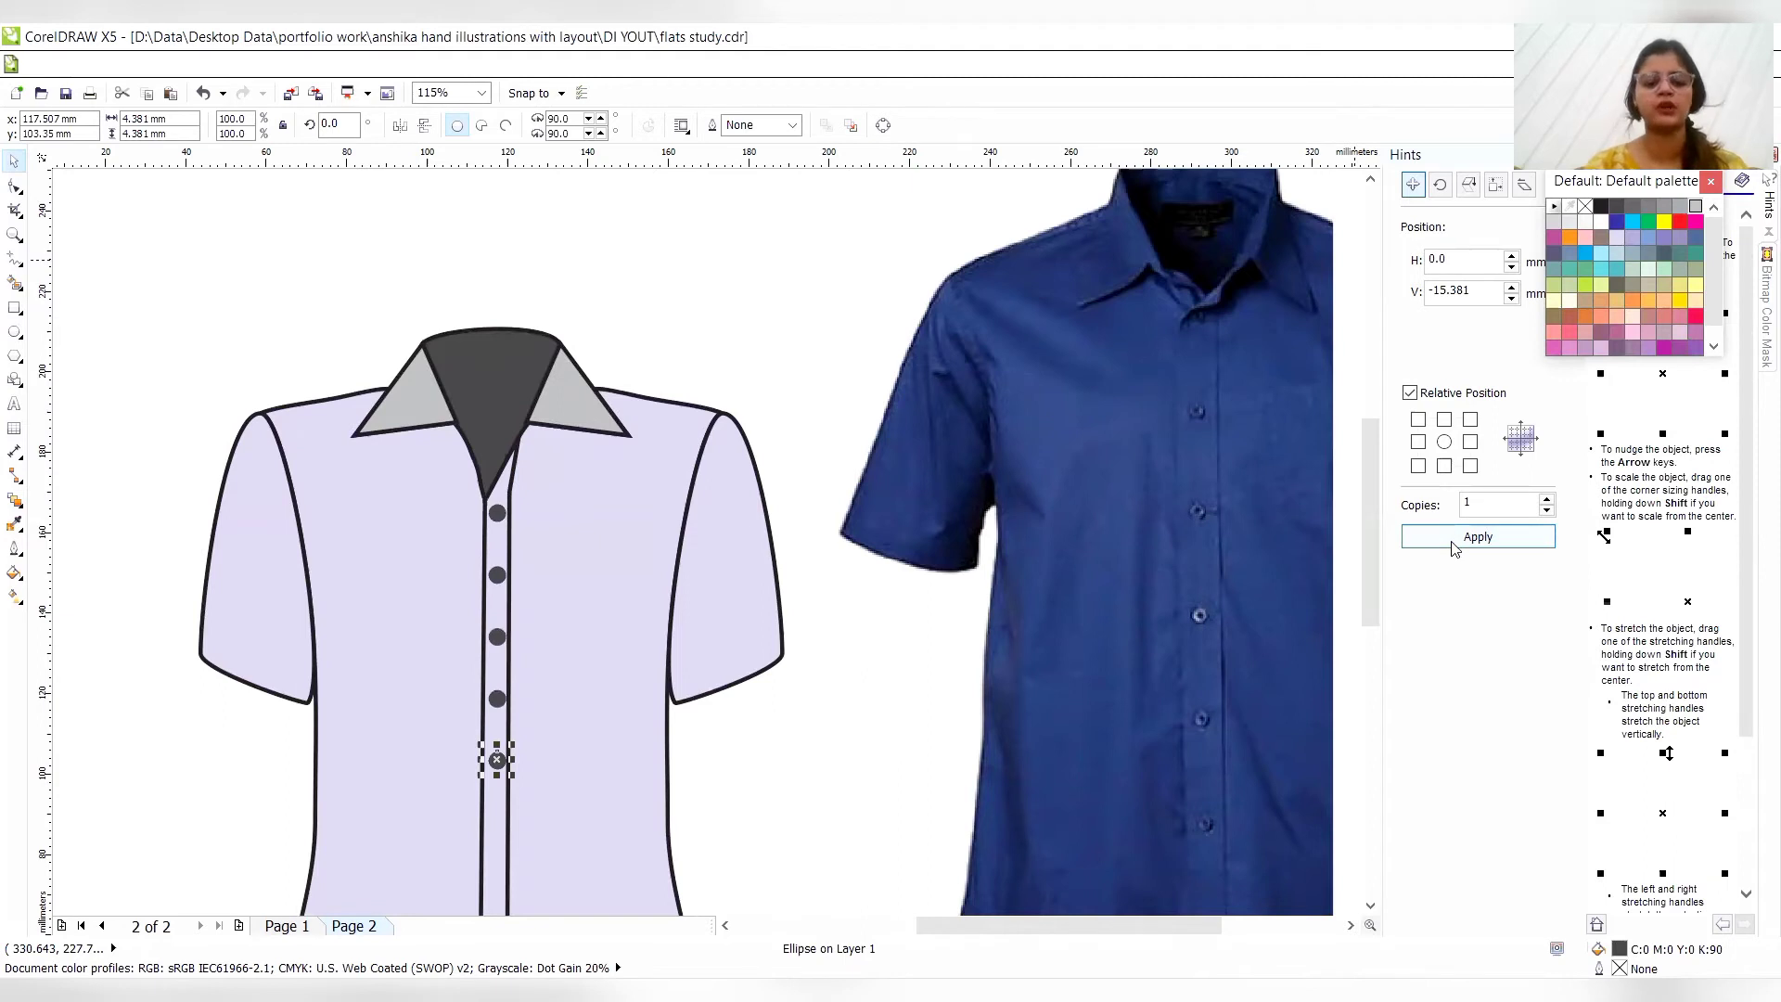
{"action": "key", "text": "ctrl+z"}
{"action": "key", "text": "ctrl+z"}
{"action": "key", "text": "ctrl+z"}
{"action": "key", "text": "ctrl+z"}
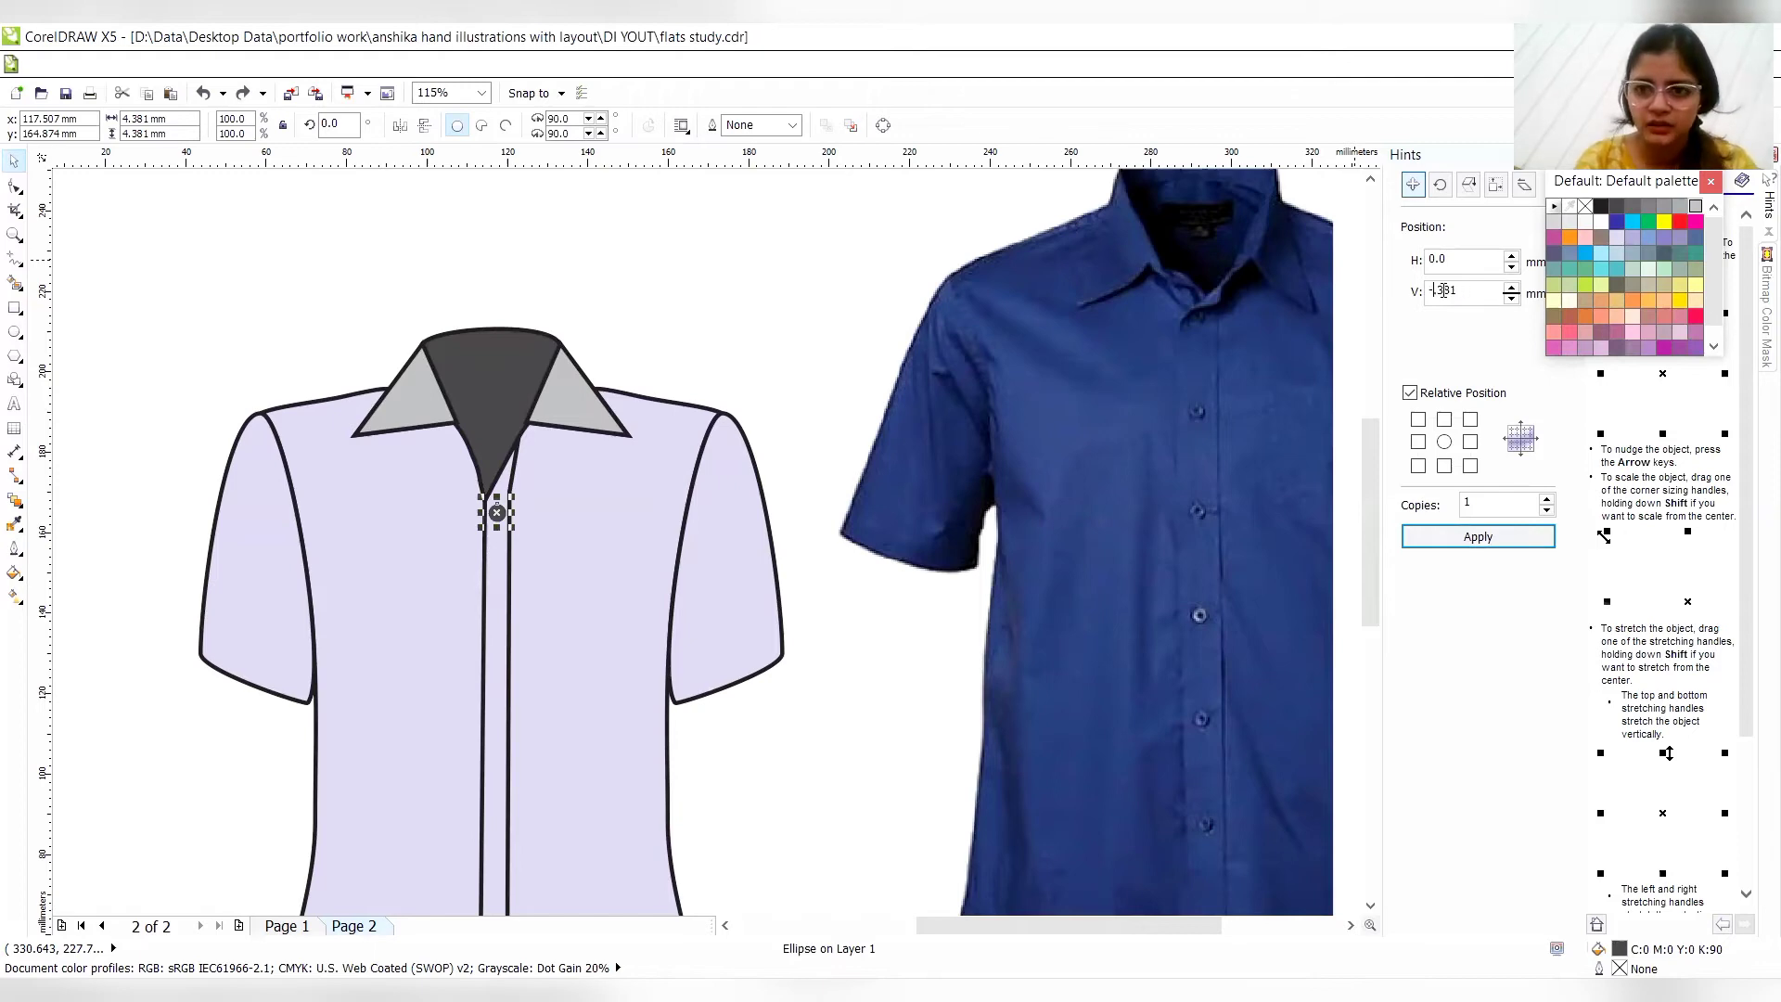
- Make seven copies of the button down the placket, each at a vertical offset of -20.381 mm from the previous one
{"action": "left_click", "coordinate": [1473, 538]}
{"action": "left_click", "coordinate": [1473, 538]}
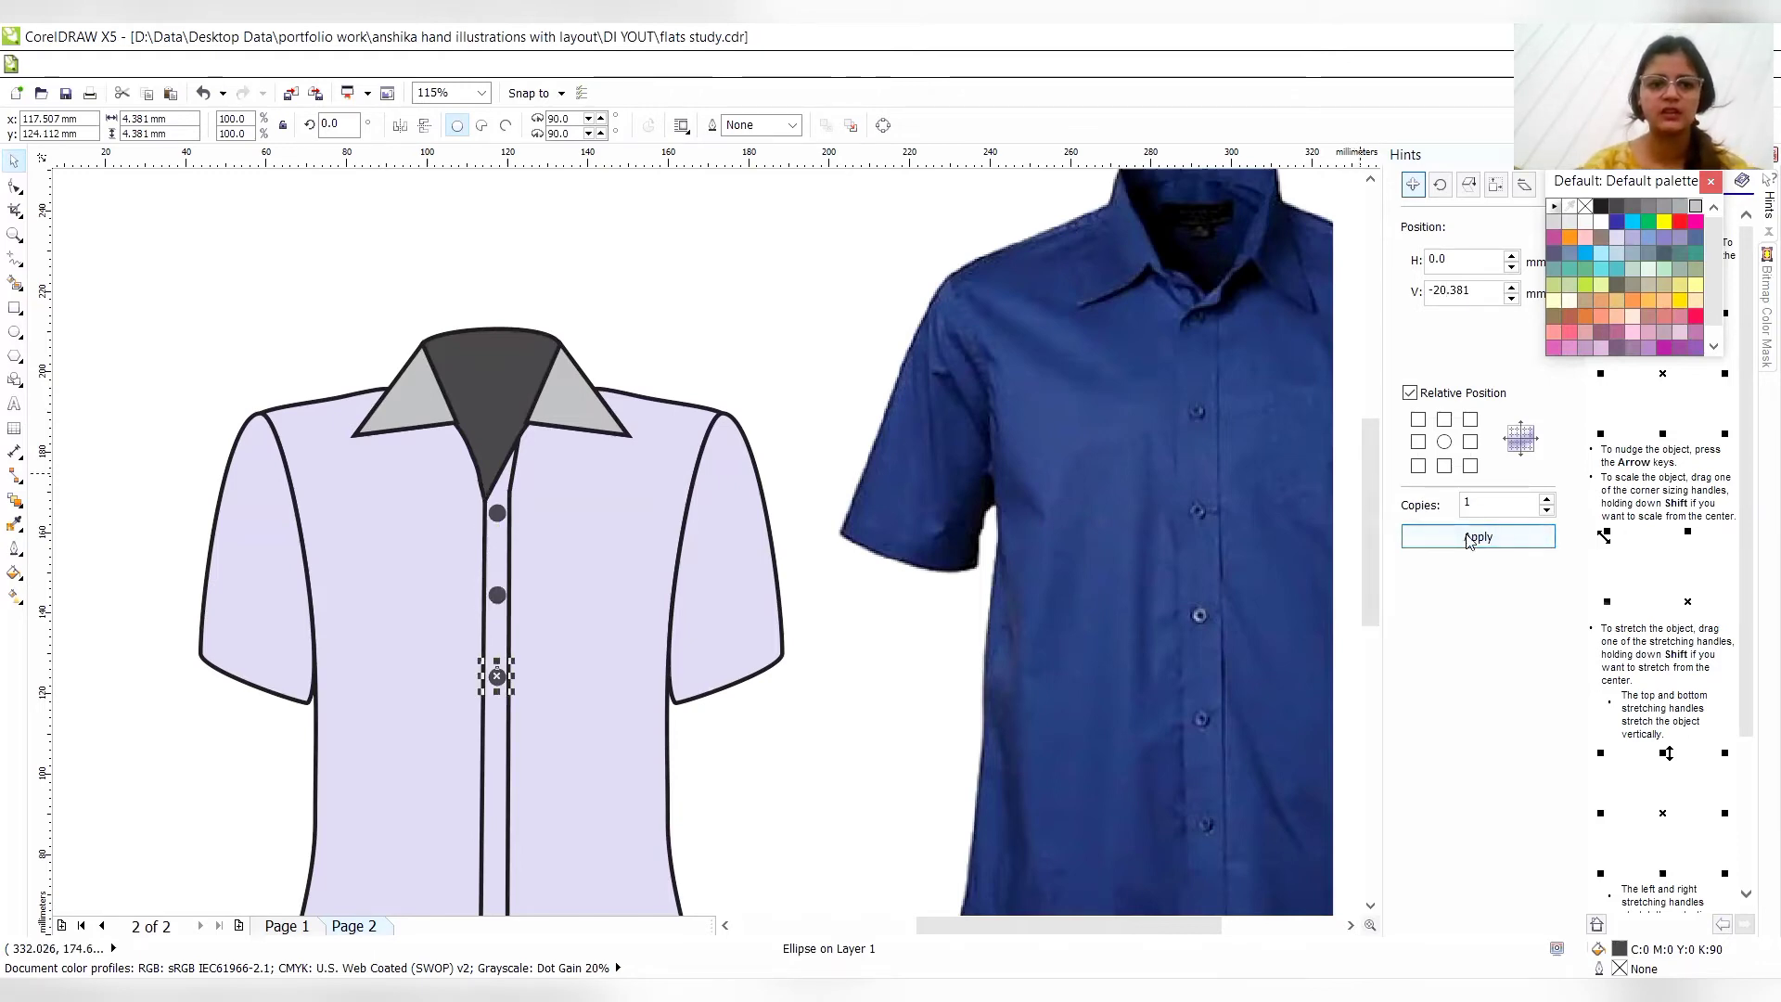
{"action": "left_click", "coordinate": [1474, 538]}
{"action": "left_click", "coordinate": [1473, 538]}
{"action": "left_click", "coordinate": [1474, 538]}
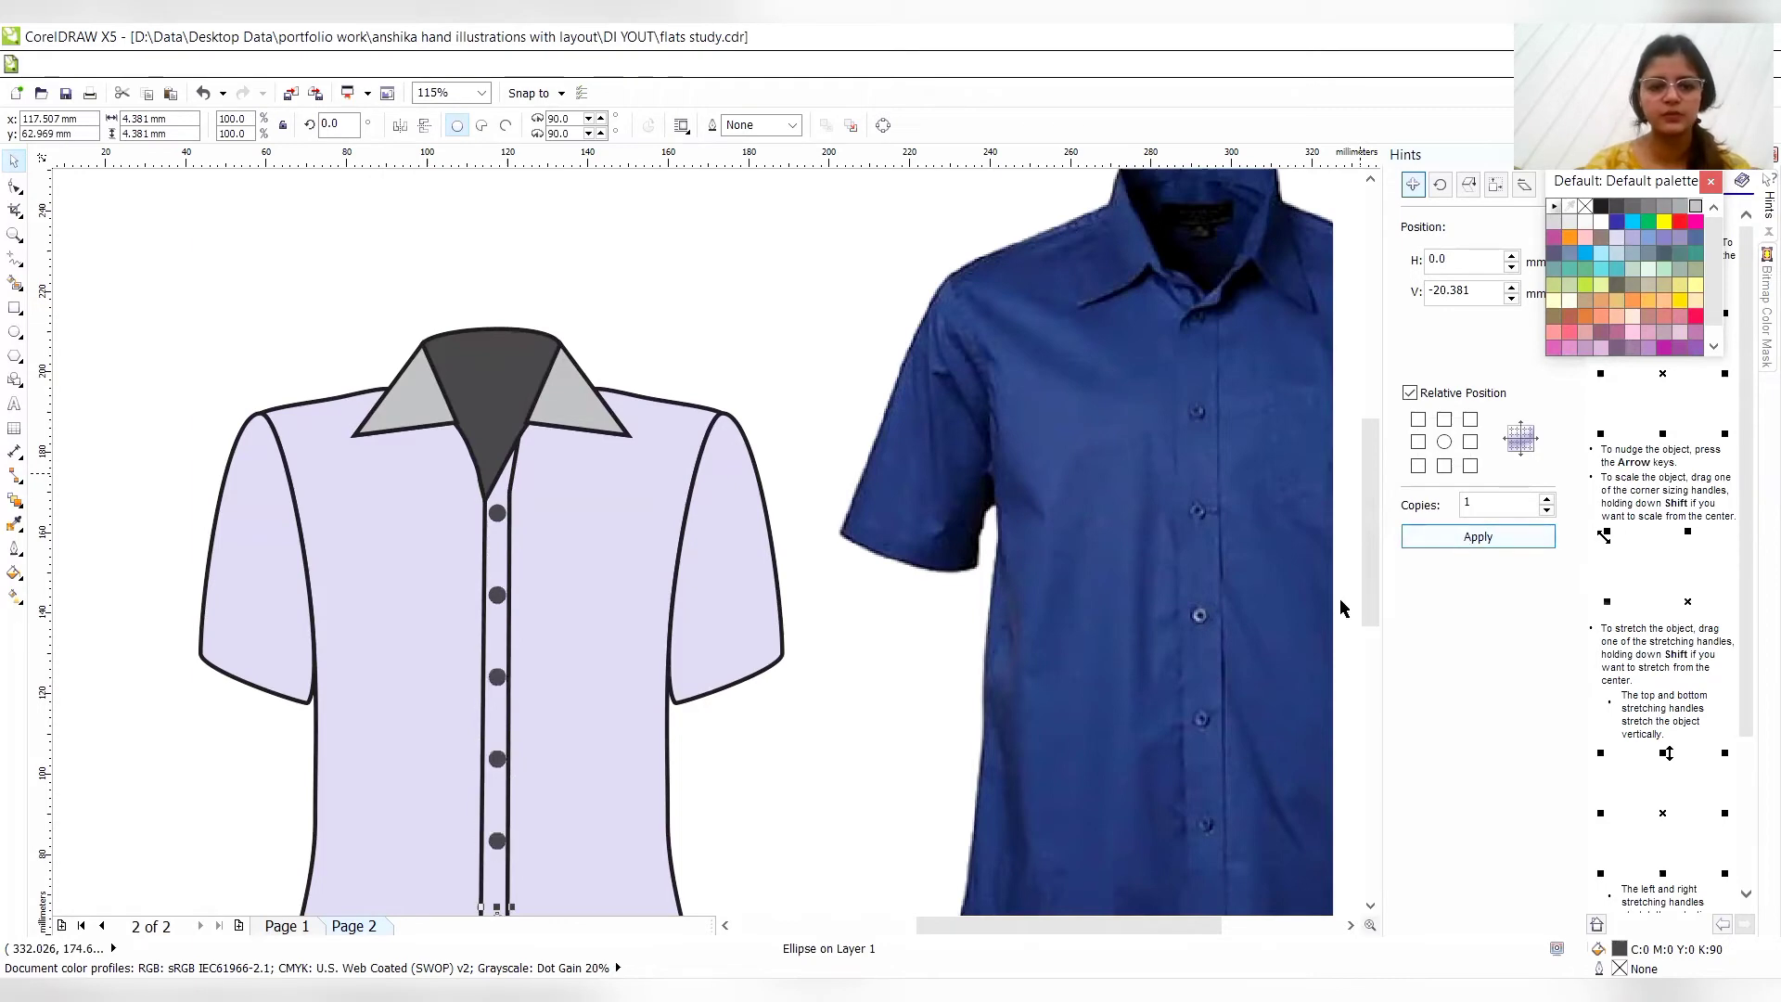
{"action": "left_click", "coordinate": [1370, 907]}
{"action": "left_click", "coordinate": [1370, 907]}
{"action": "left_click", "coordinate": [1370, 907]}
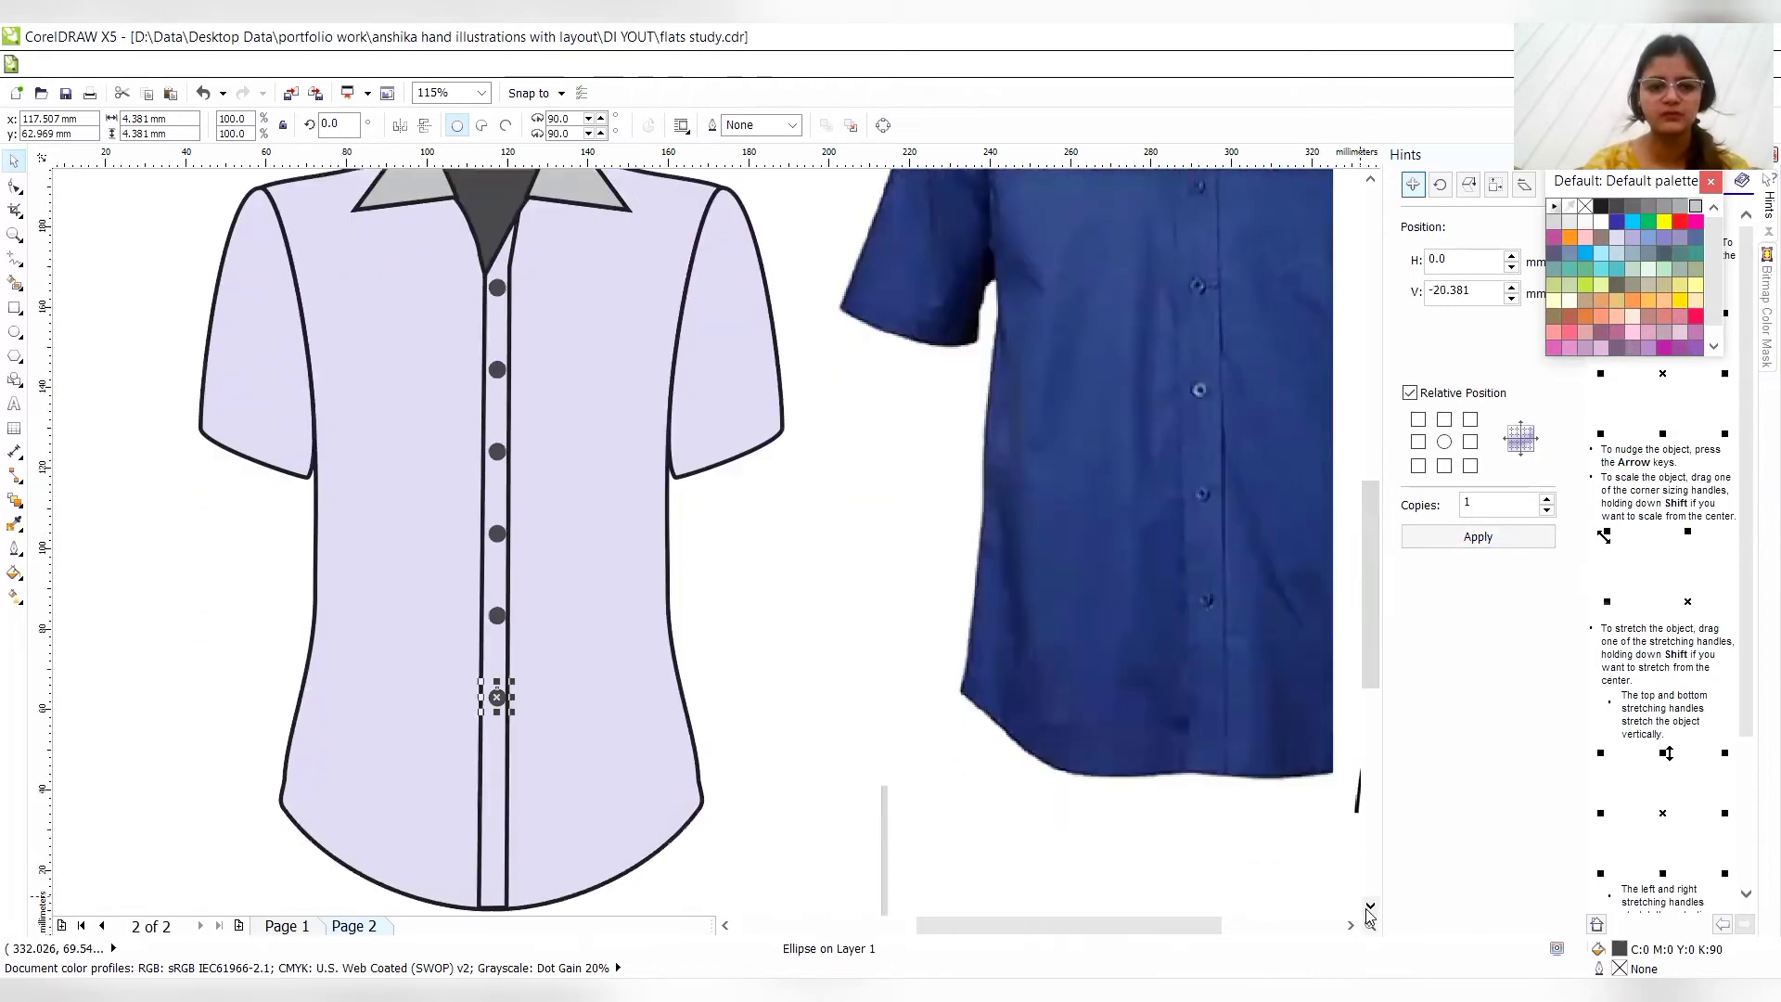
{"action": "left_click", "coordinate": [1370, 908]}
{"action": "left_click", "coordinate": [1470, 540]}
{"action": "left_click", "coordinate": [1469, 540]}
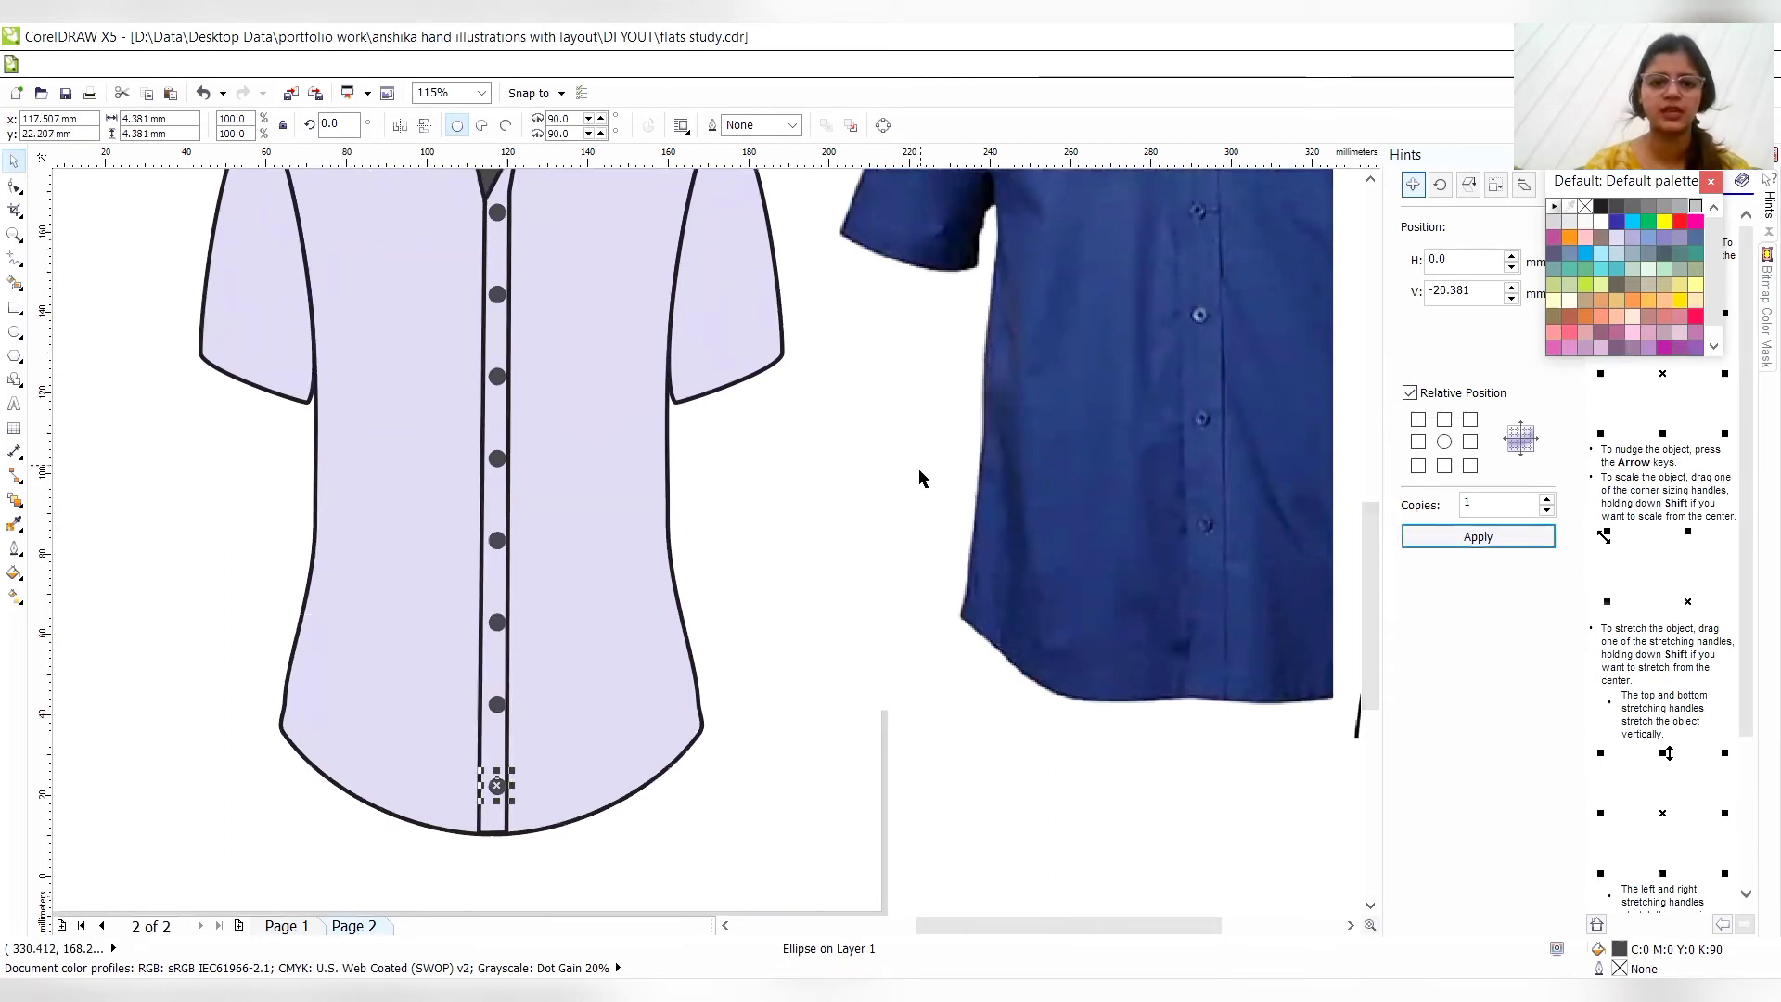
- Delete the lowest button near the hem and nudge the five lowest remaining buttons left by 0.1 mm to centre them on the placket
{"action": "left_click", "coordinate": [695, 592]}
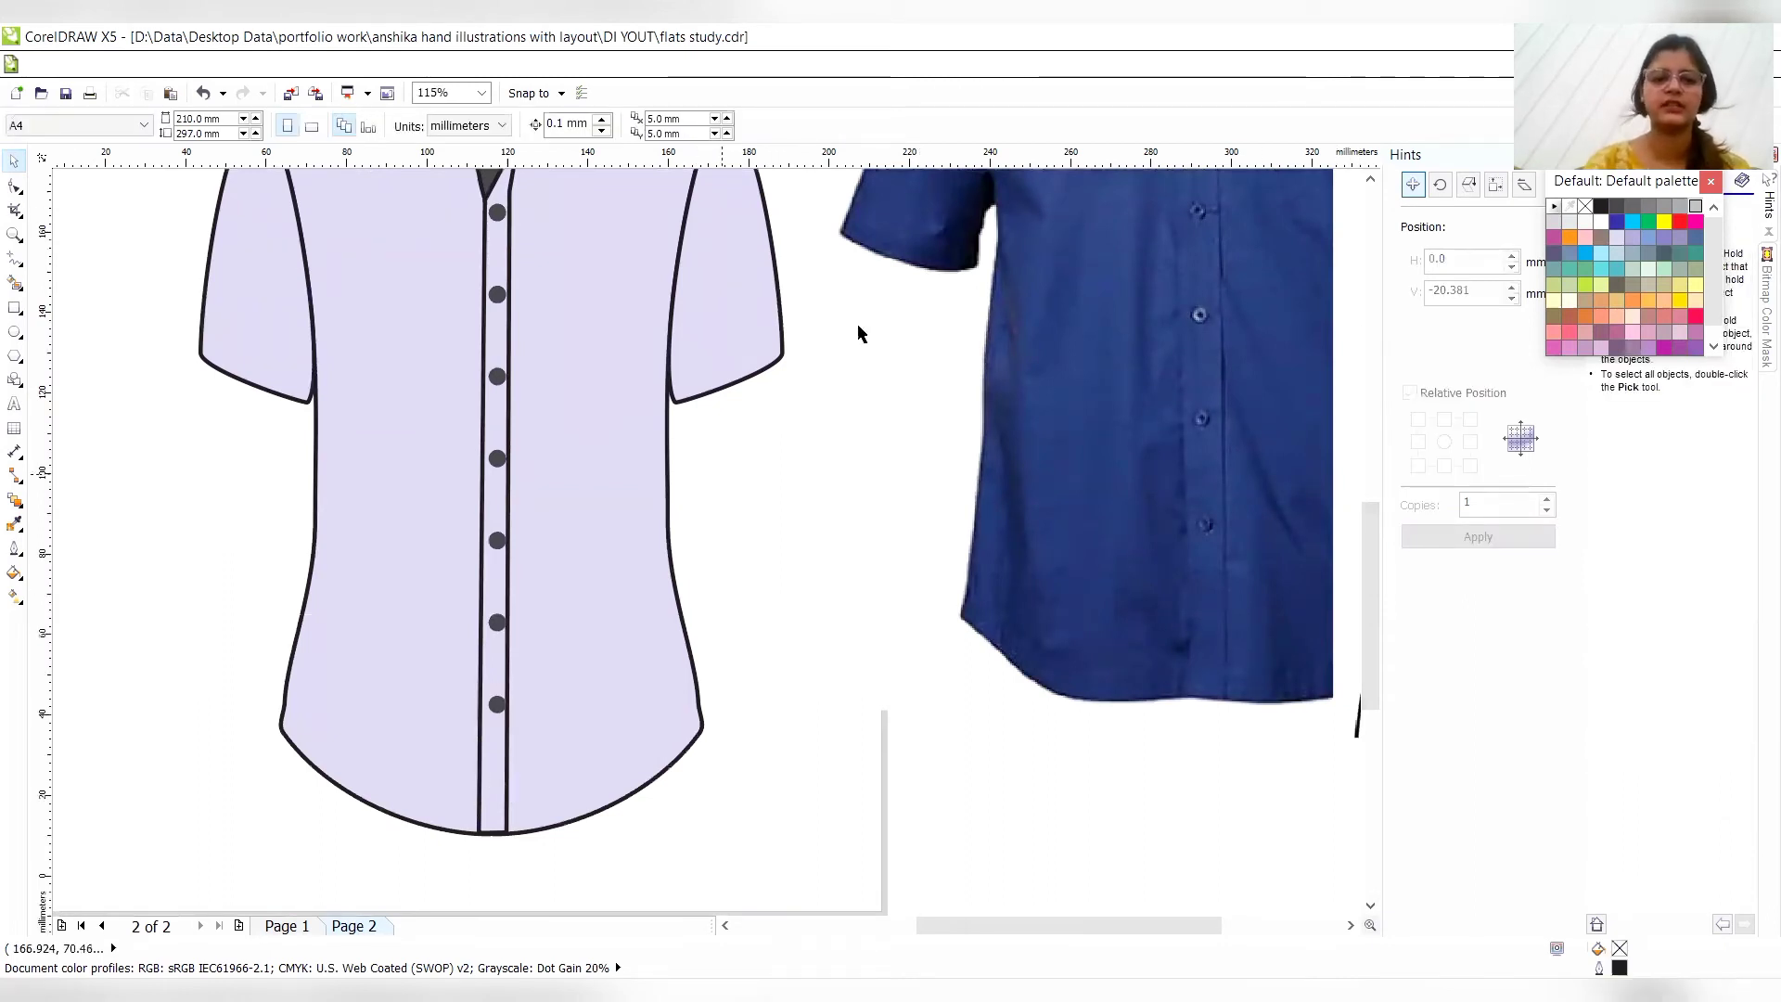
{"action": "left_click_drag", "start_coordinate": [460, 870], "coordinate": [525, 505]}
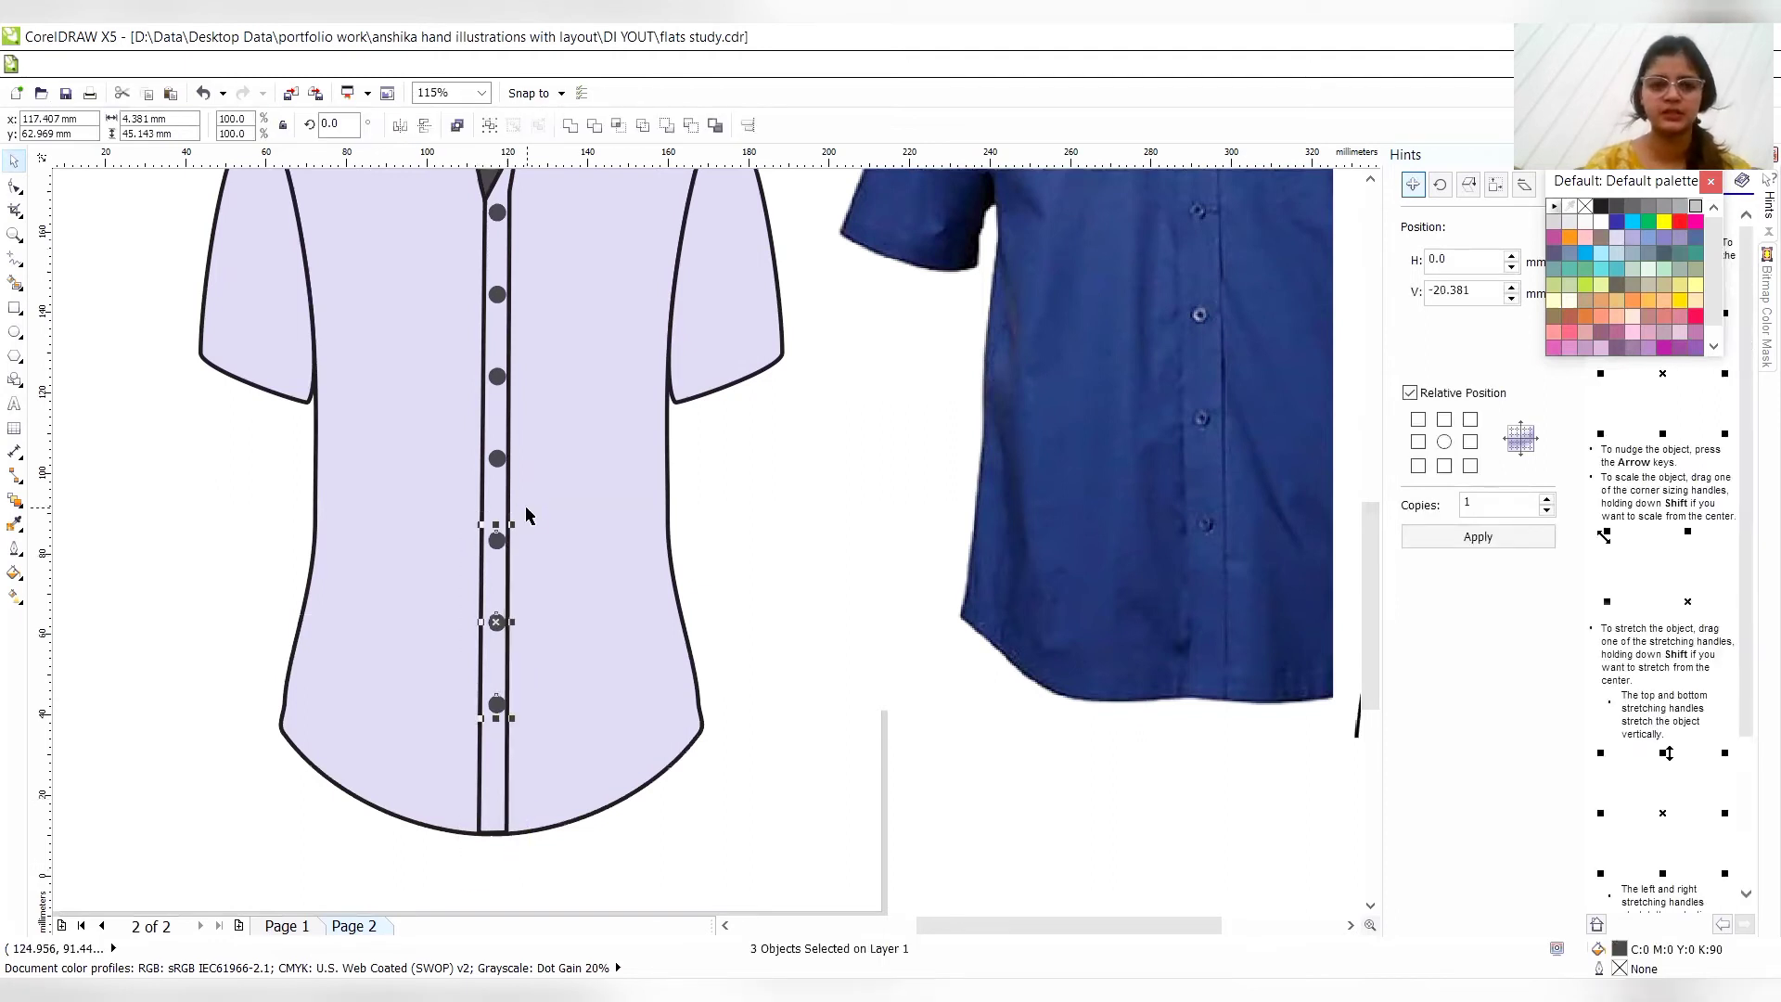
{"action": "left_click", "coordinate": [499, 459]}
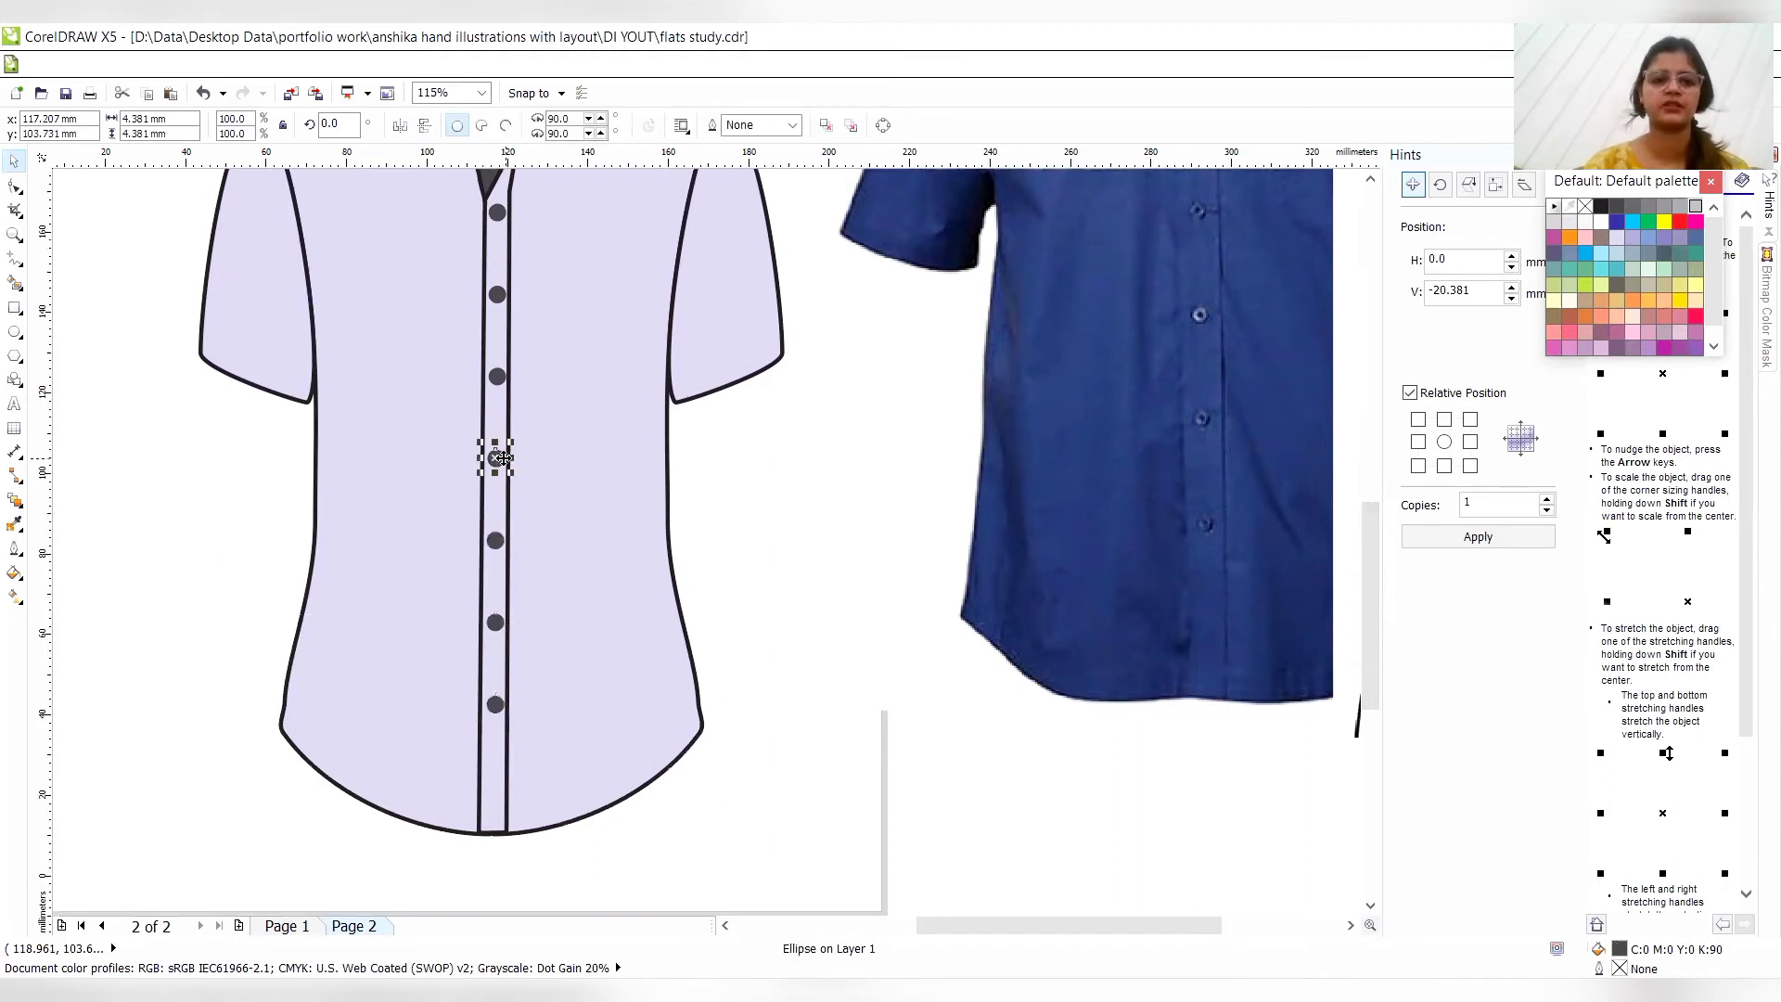
- Draw a slightly arched Pen line about 26.3 mm wide across the dark back neck, between the two collar edges
{"action": "key", "text": "z"}
{"action": "right_click", "coordinate": [497, 377]}
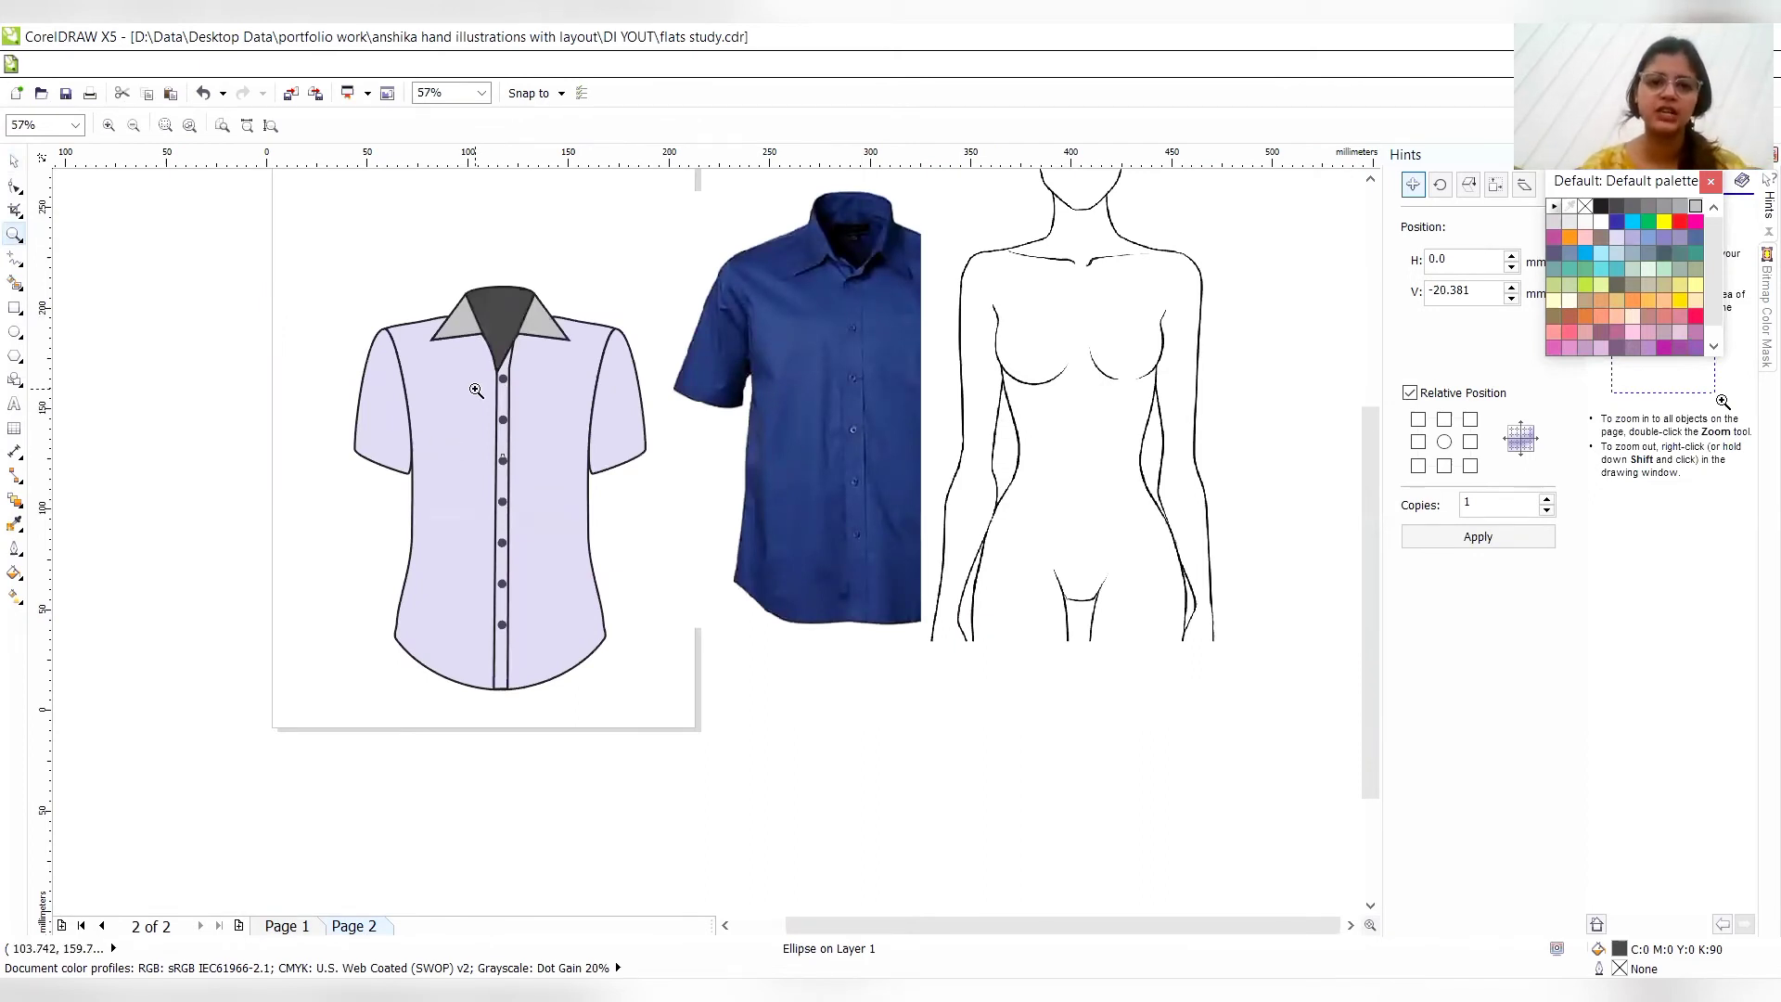
{"action": "left_click", "coordinate": [516, 336]}
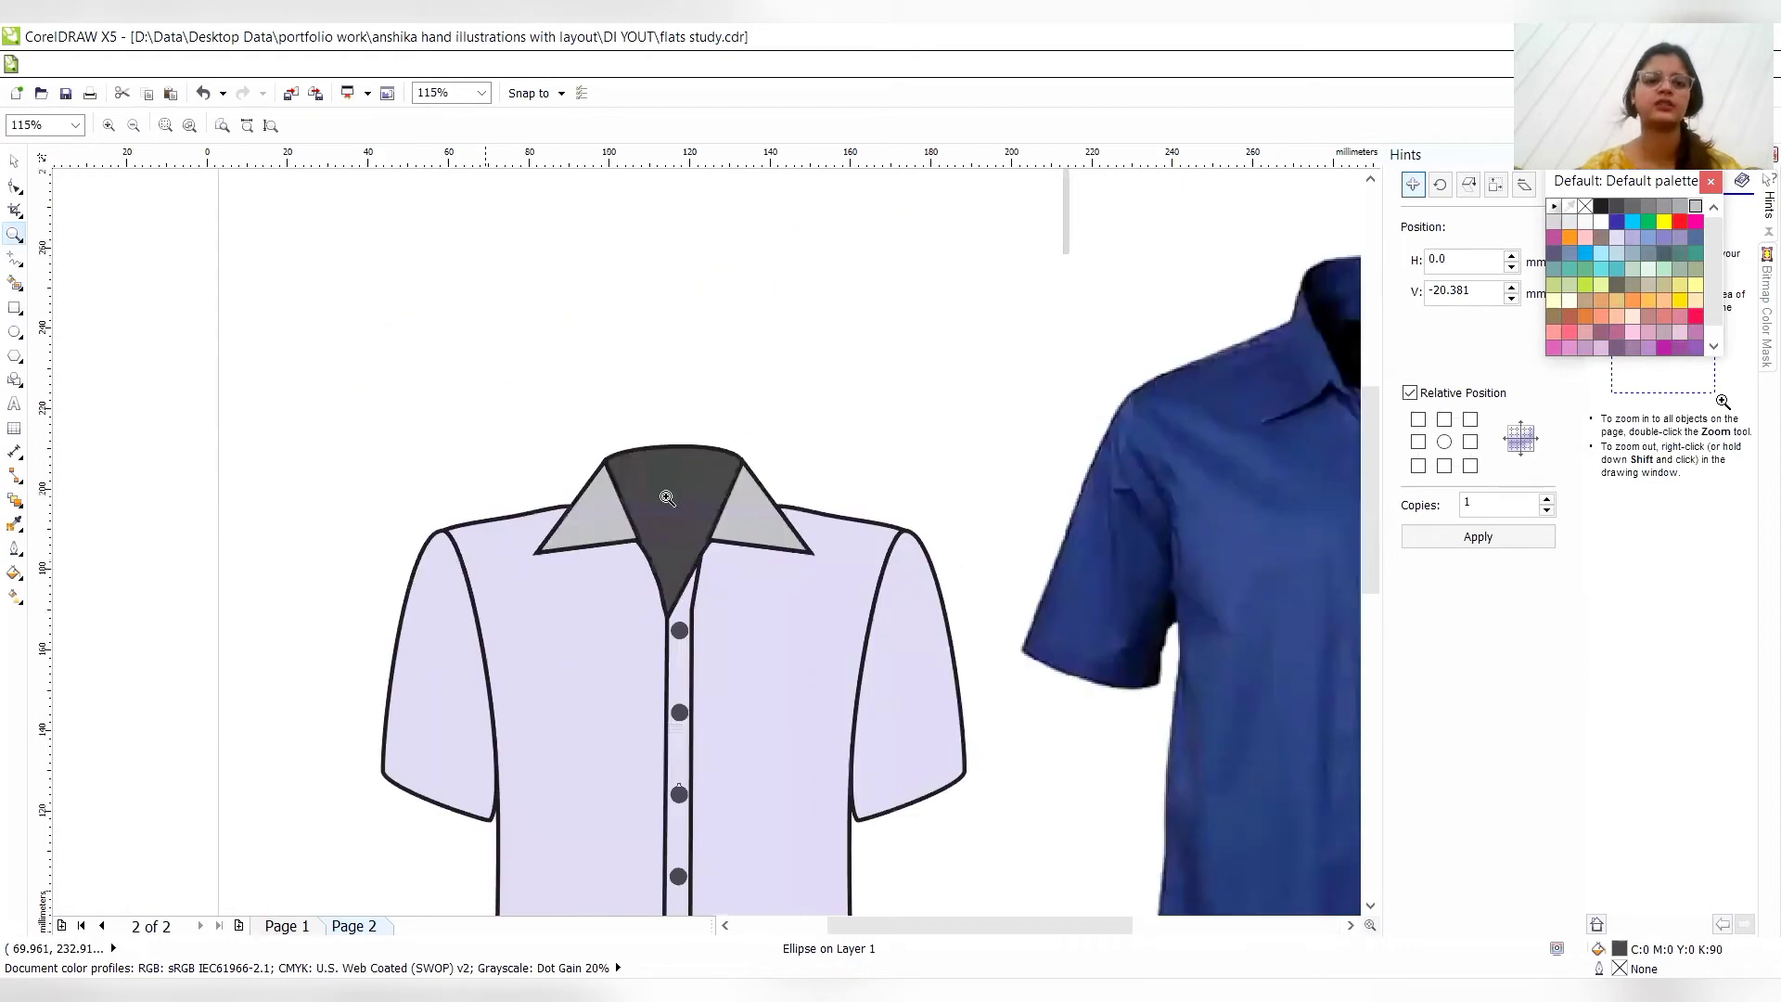
{"action": "left_click", "coordinate": [737, 516]}
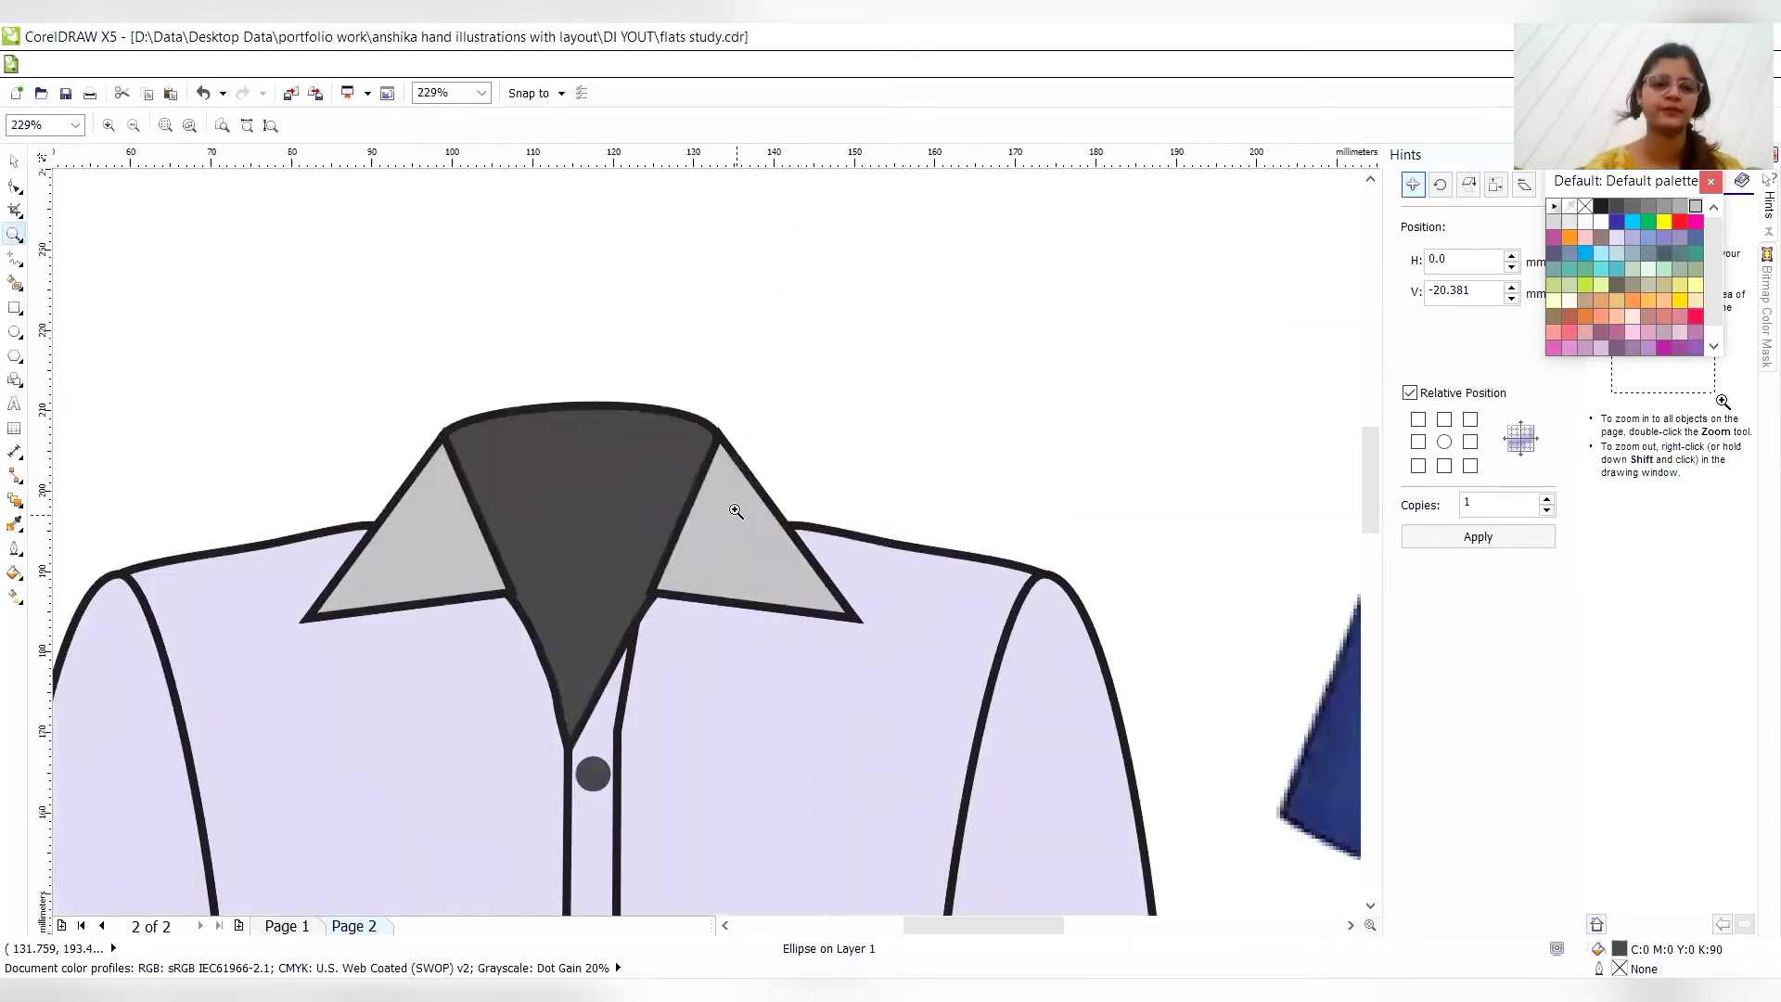
{"action": "left_click", "coordinate": [20, 267]}
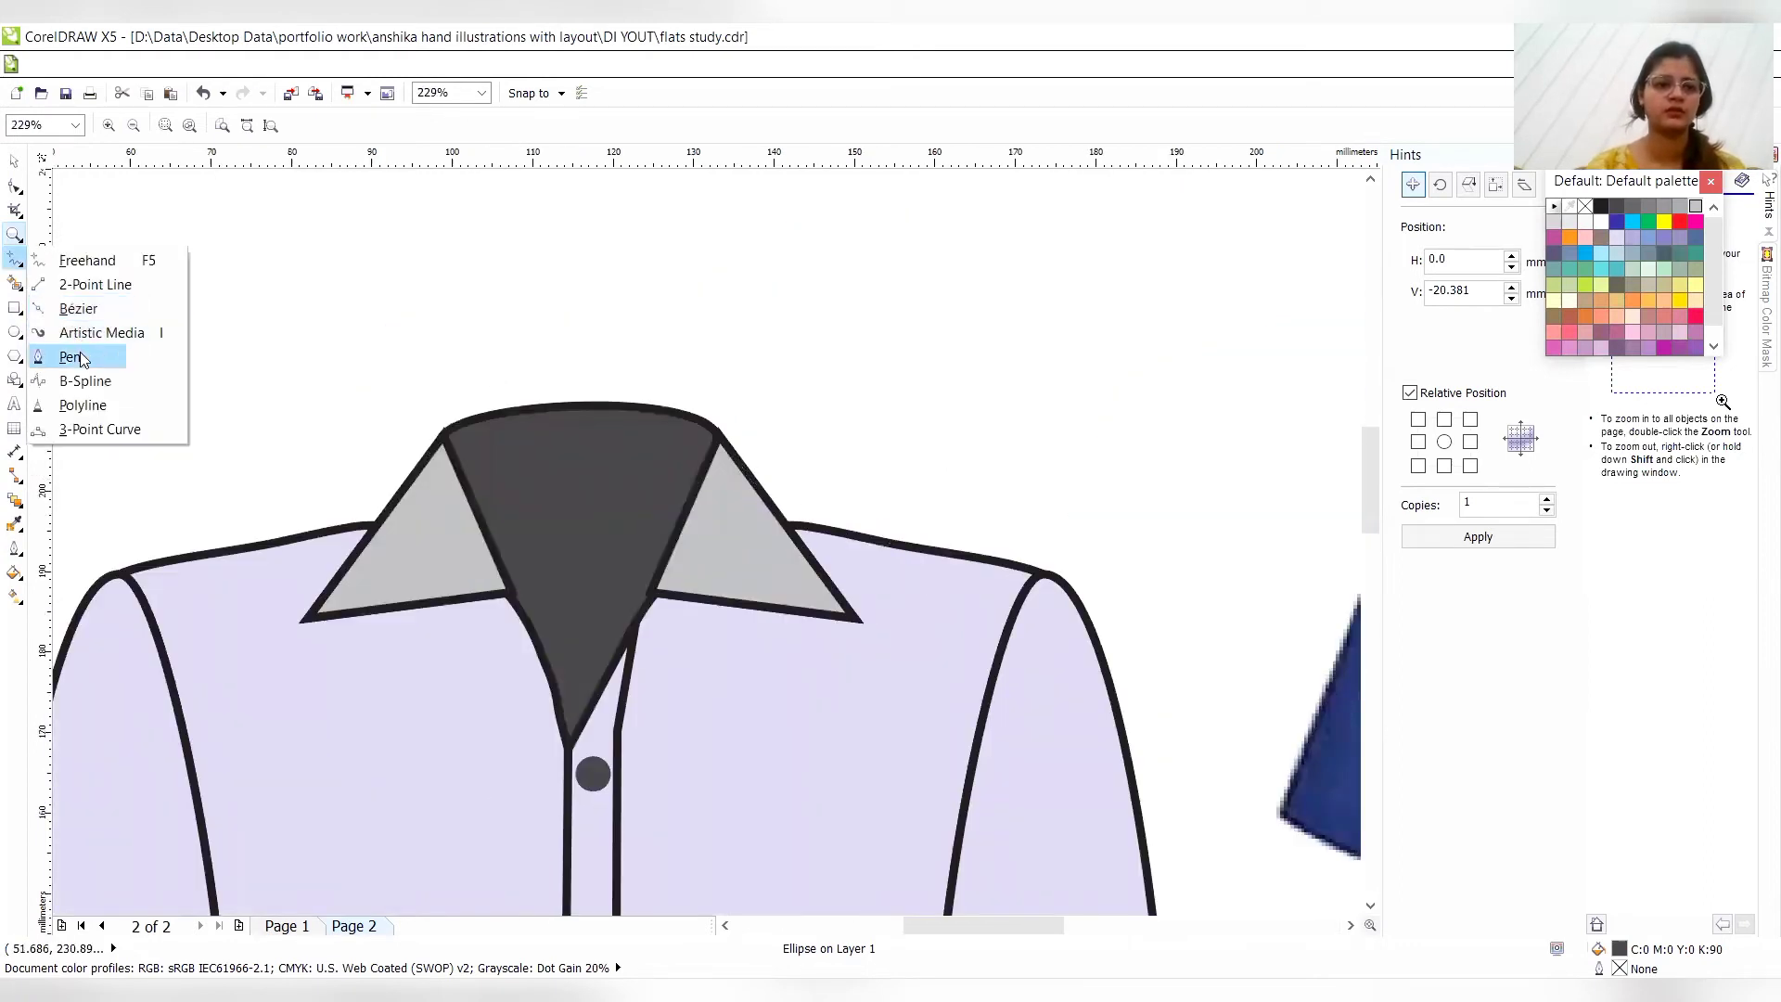
{"action": "left_click", "coordinate": [74, 357]}
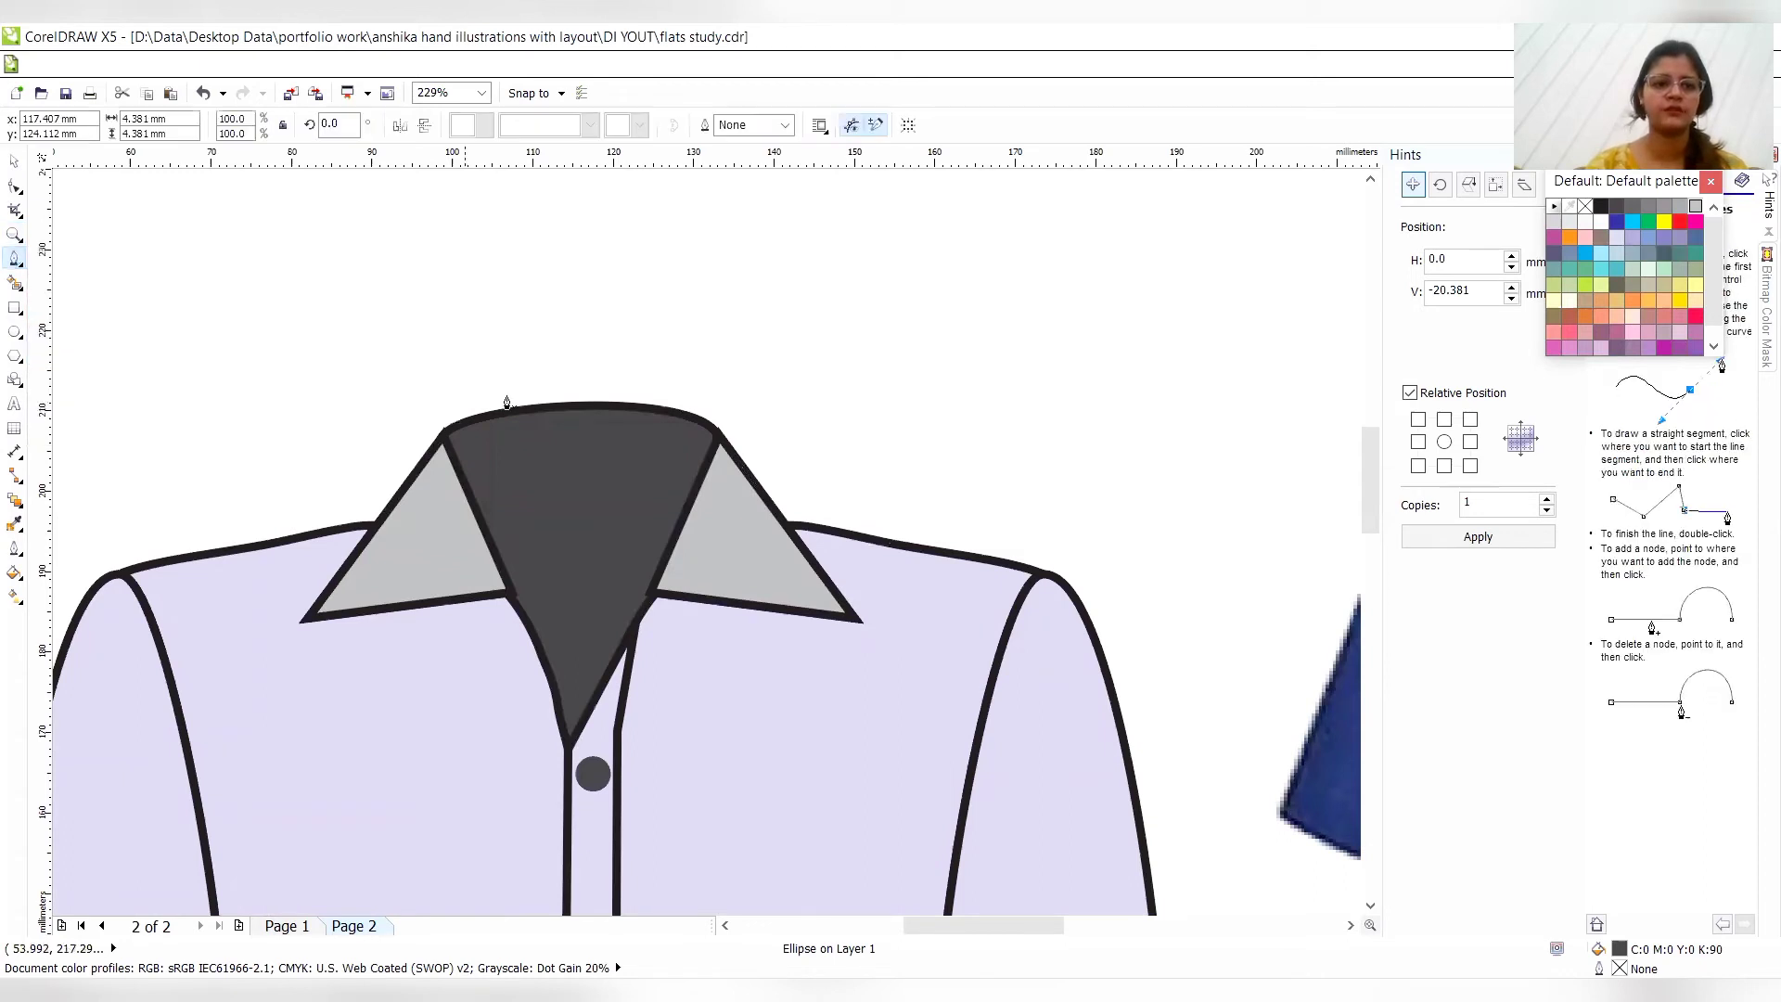
{"action": "left_click", "coordinate": [473, 502]}
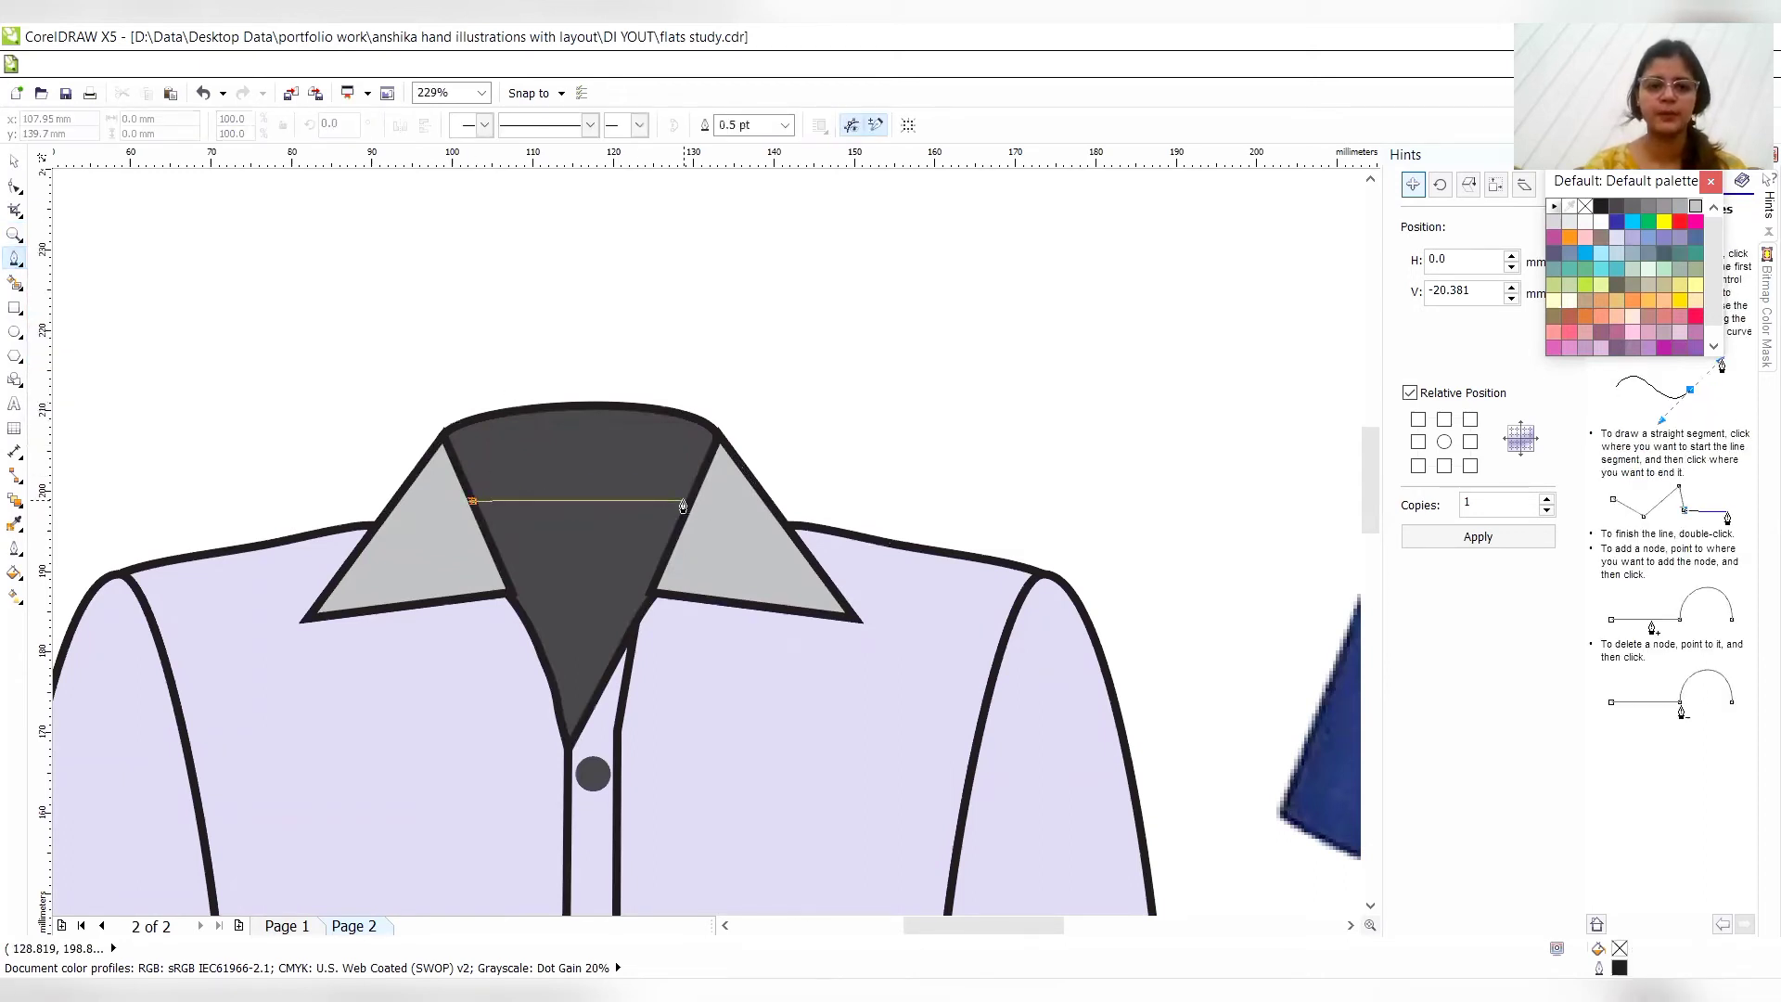
{"action": "left_click_drag", "start_coordinate": [684, 501], "coordinate": [786, 527]}
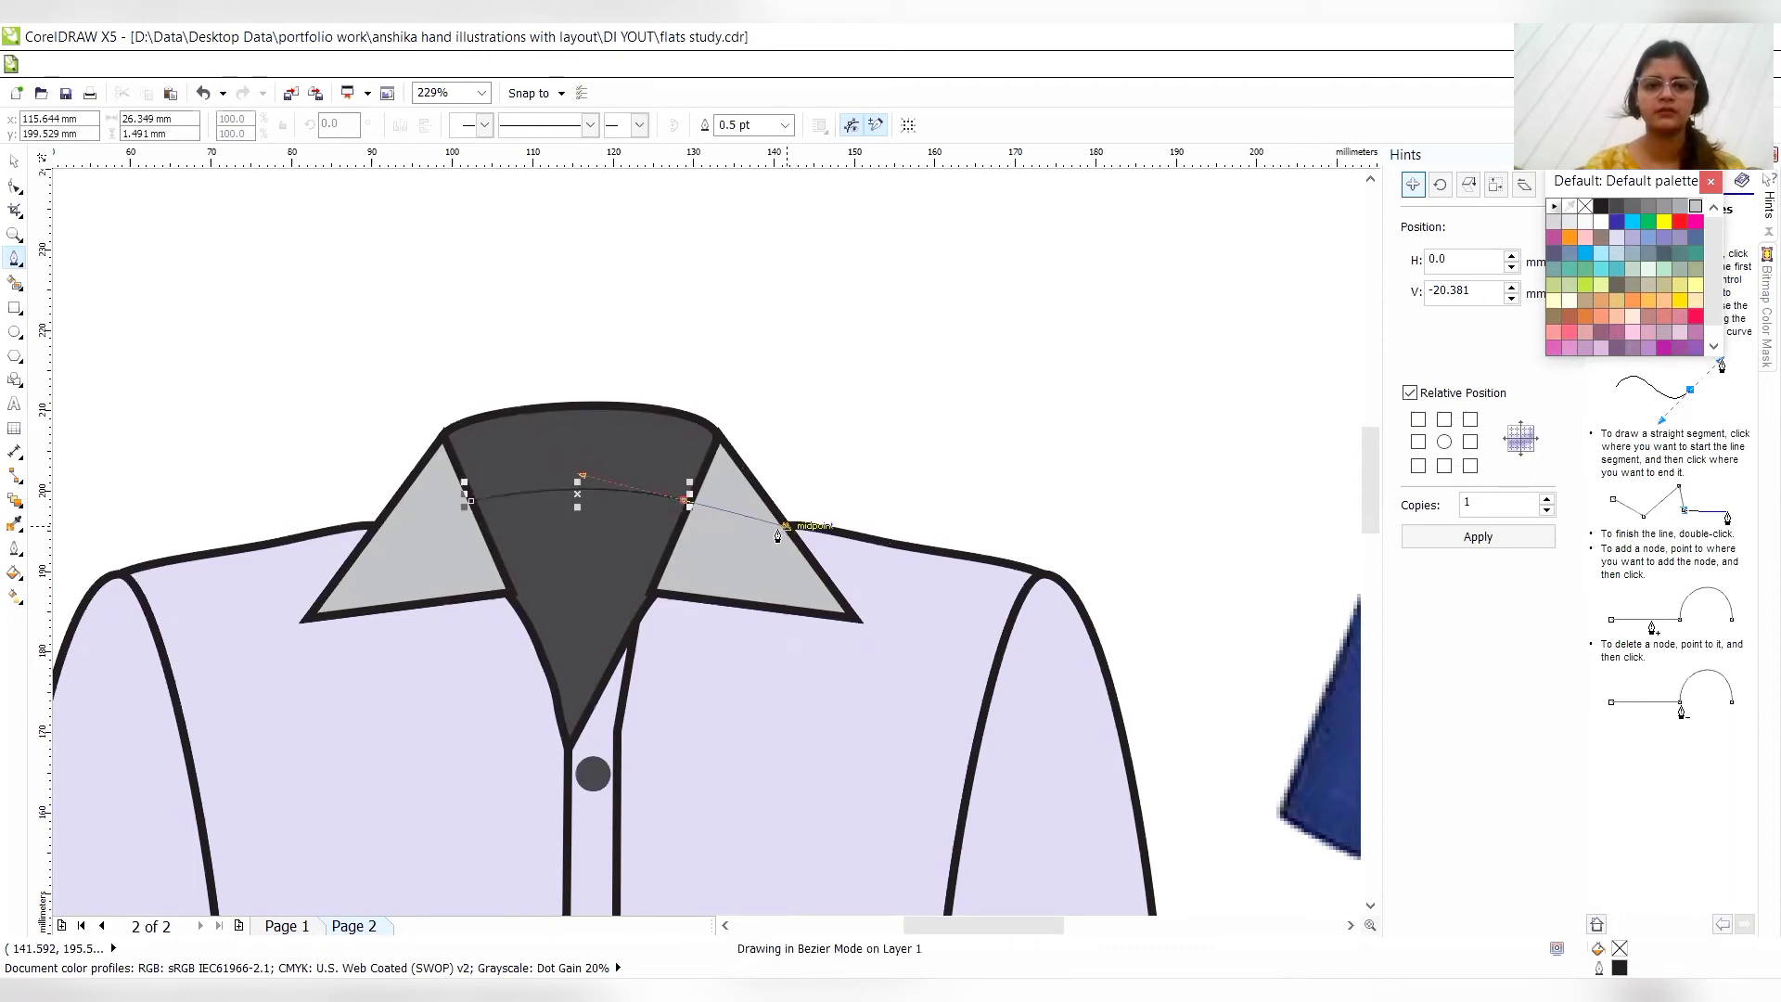
{"action": "double_click", "coordinate": [683, 505]}
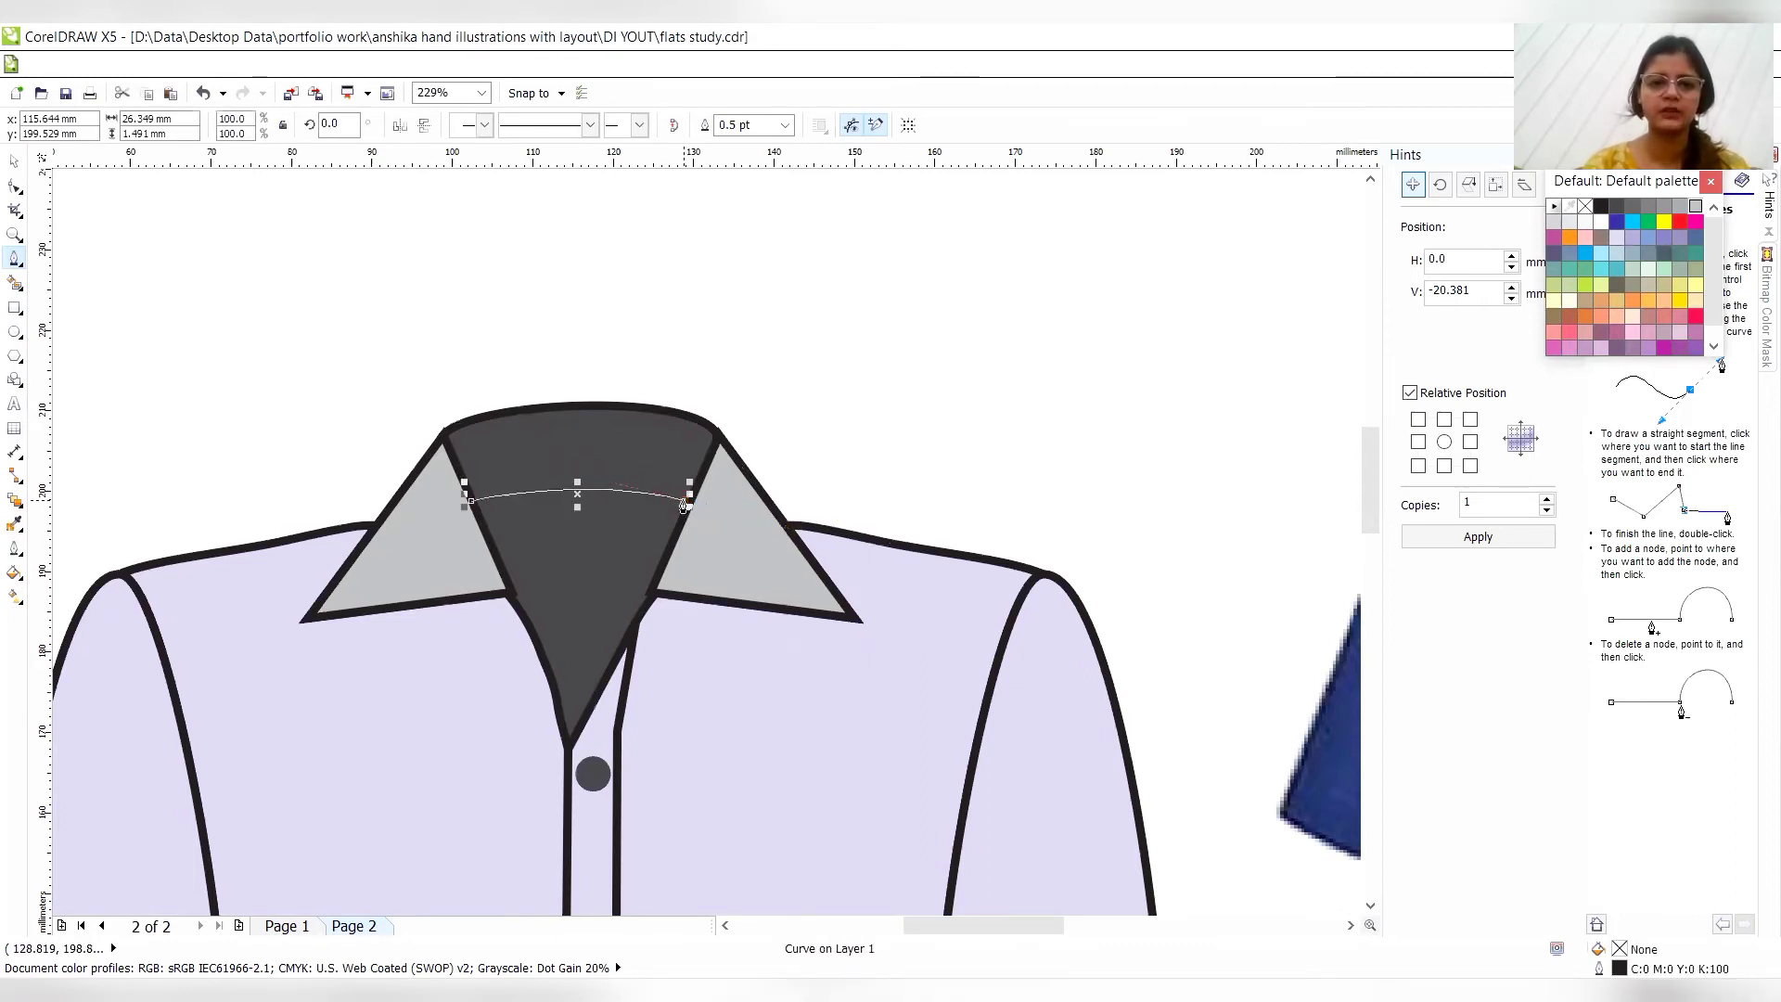
- Set the back neck line's outline width to 3.0 pt and give it a short-dashed line style
{"action": "left_click", "coordinate": [784, 128]}
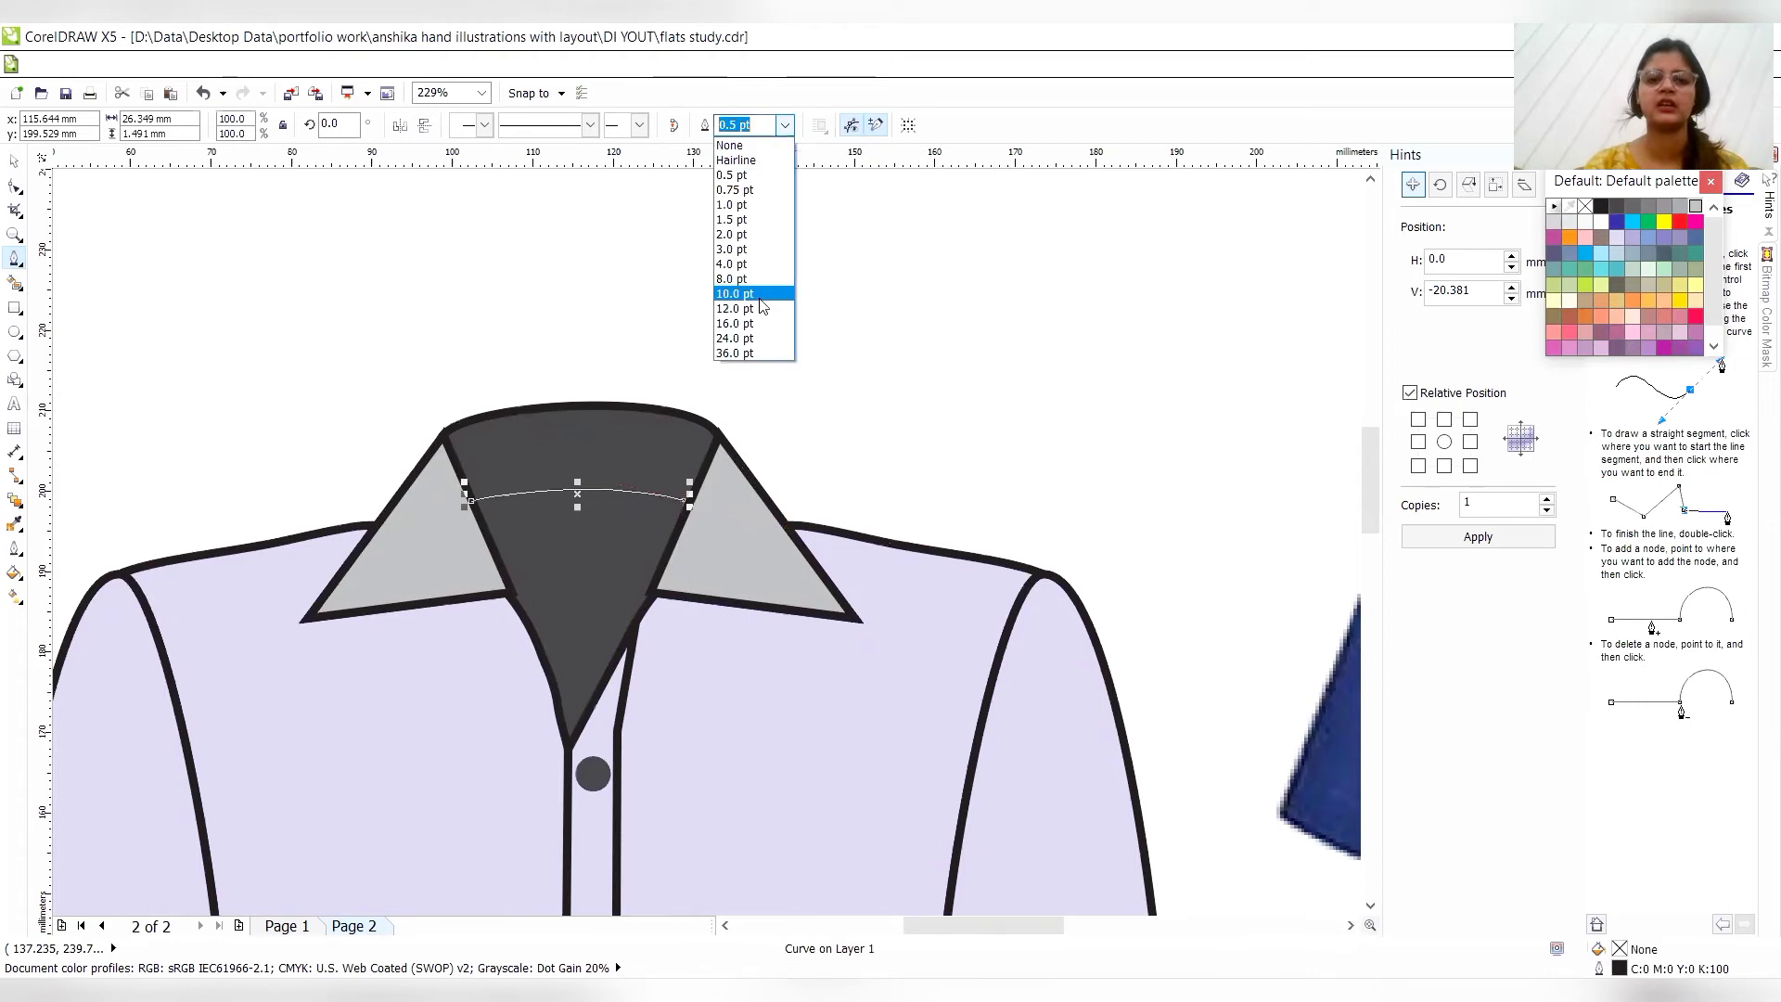
{"action": "left_click", "coordinate": [733, 249]}
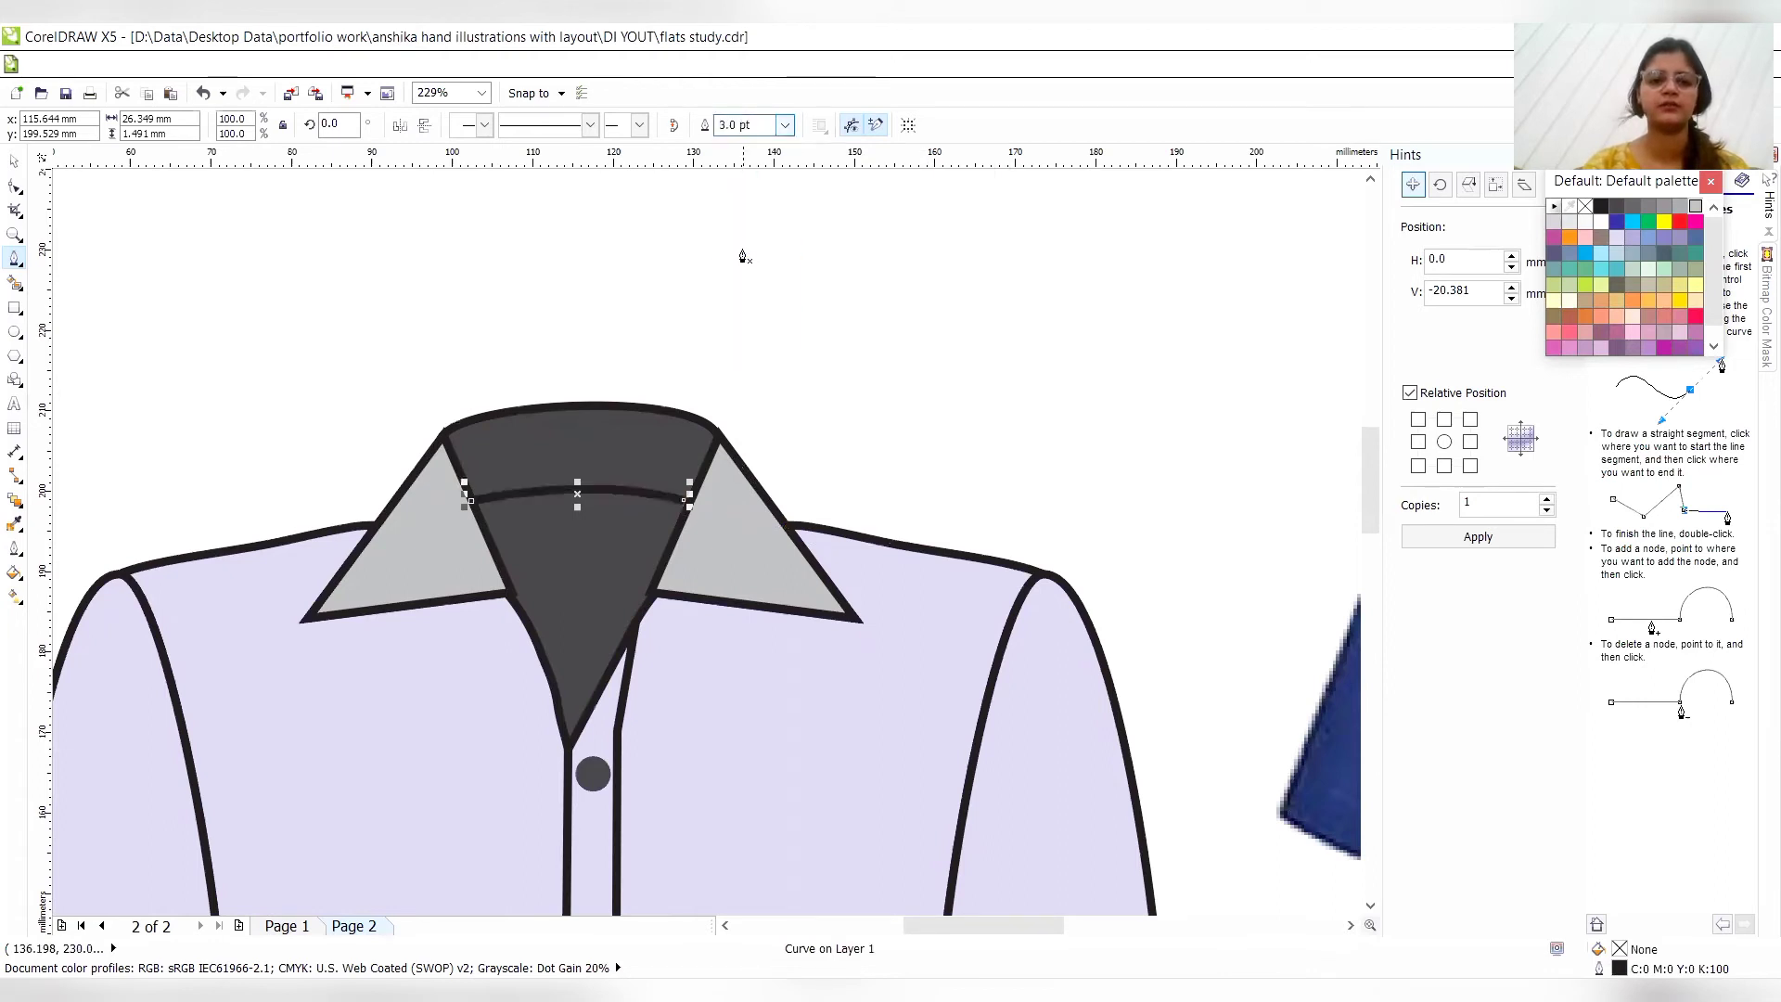
{"action": "left_click", "coordinate": [590, 126]}
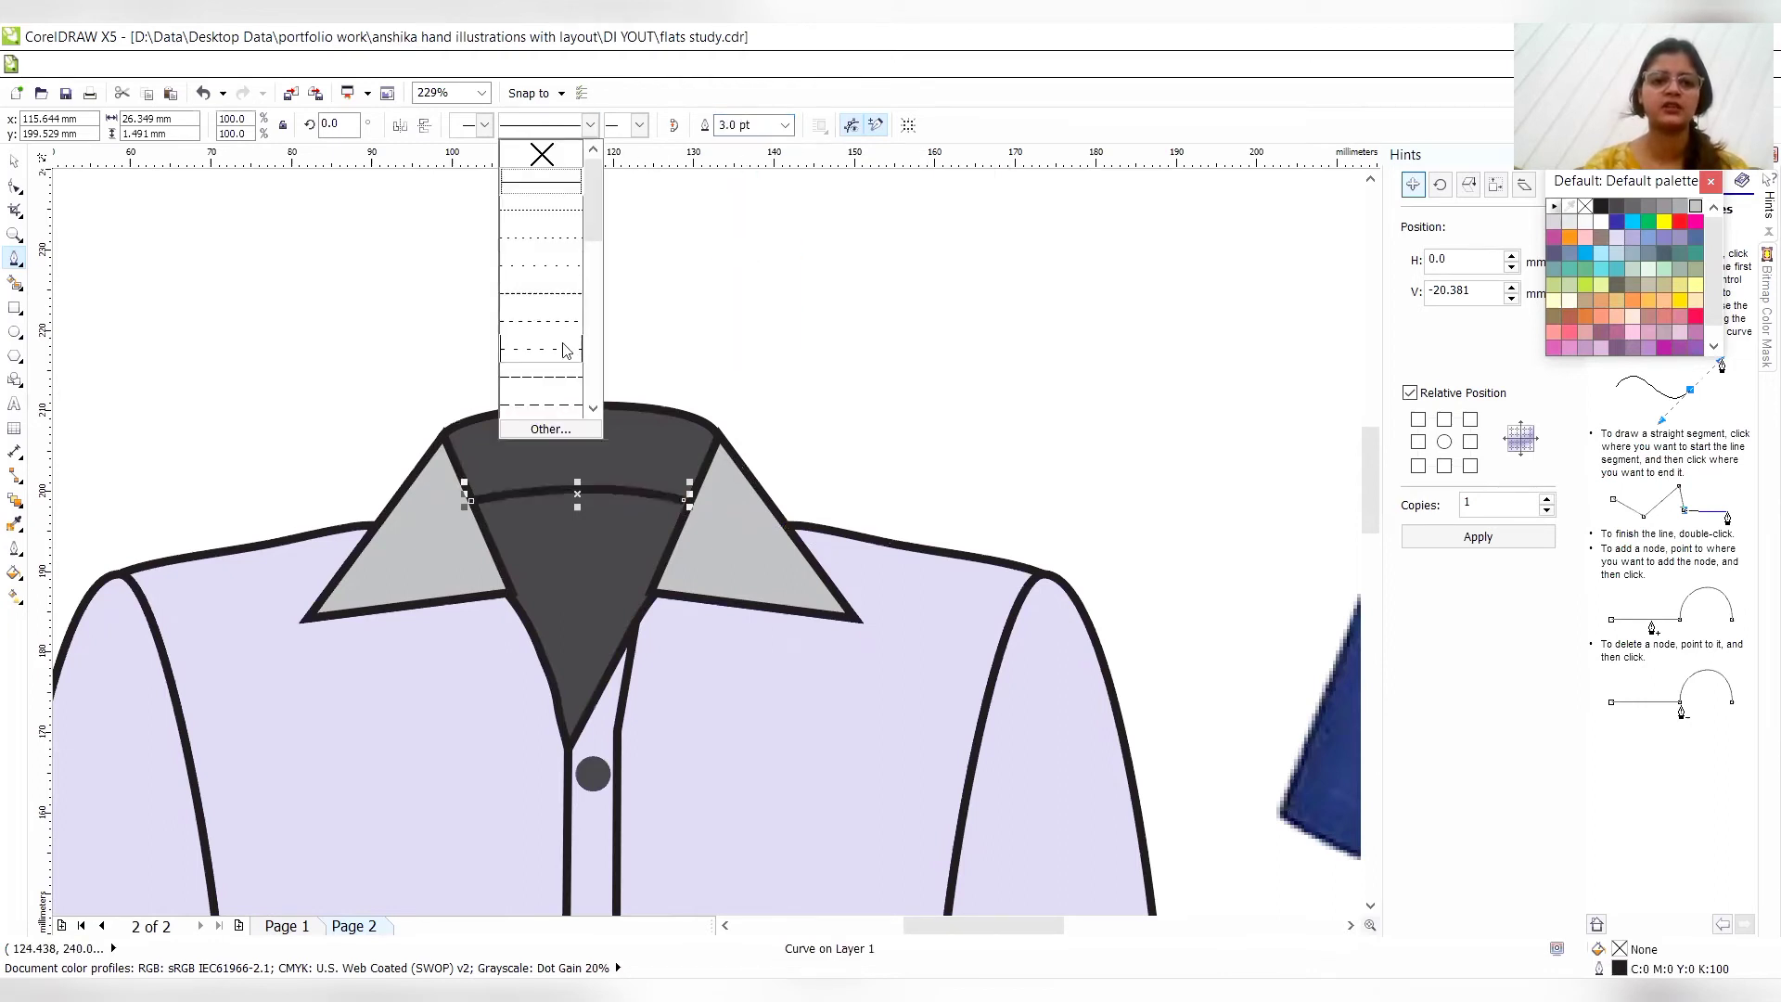
{"action": "left_click", "coordinate": [555, 295]}
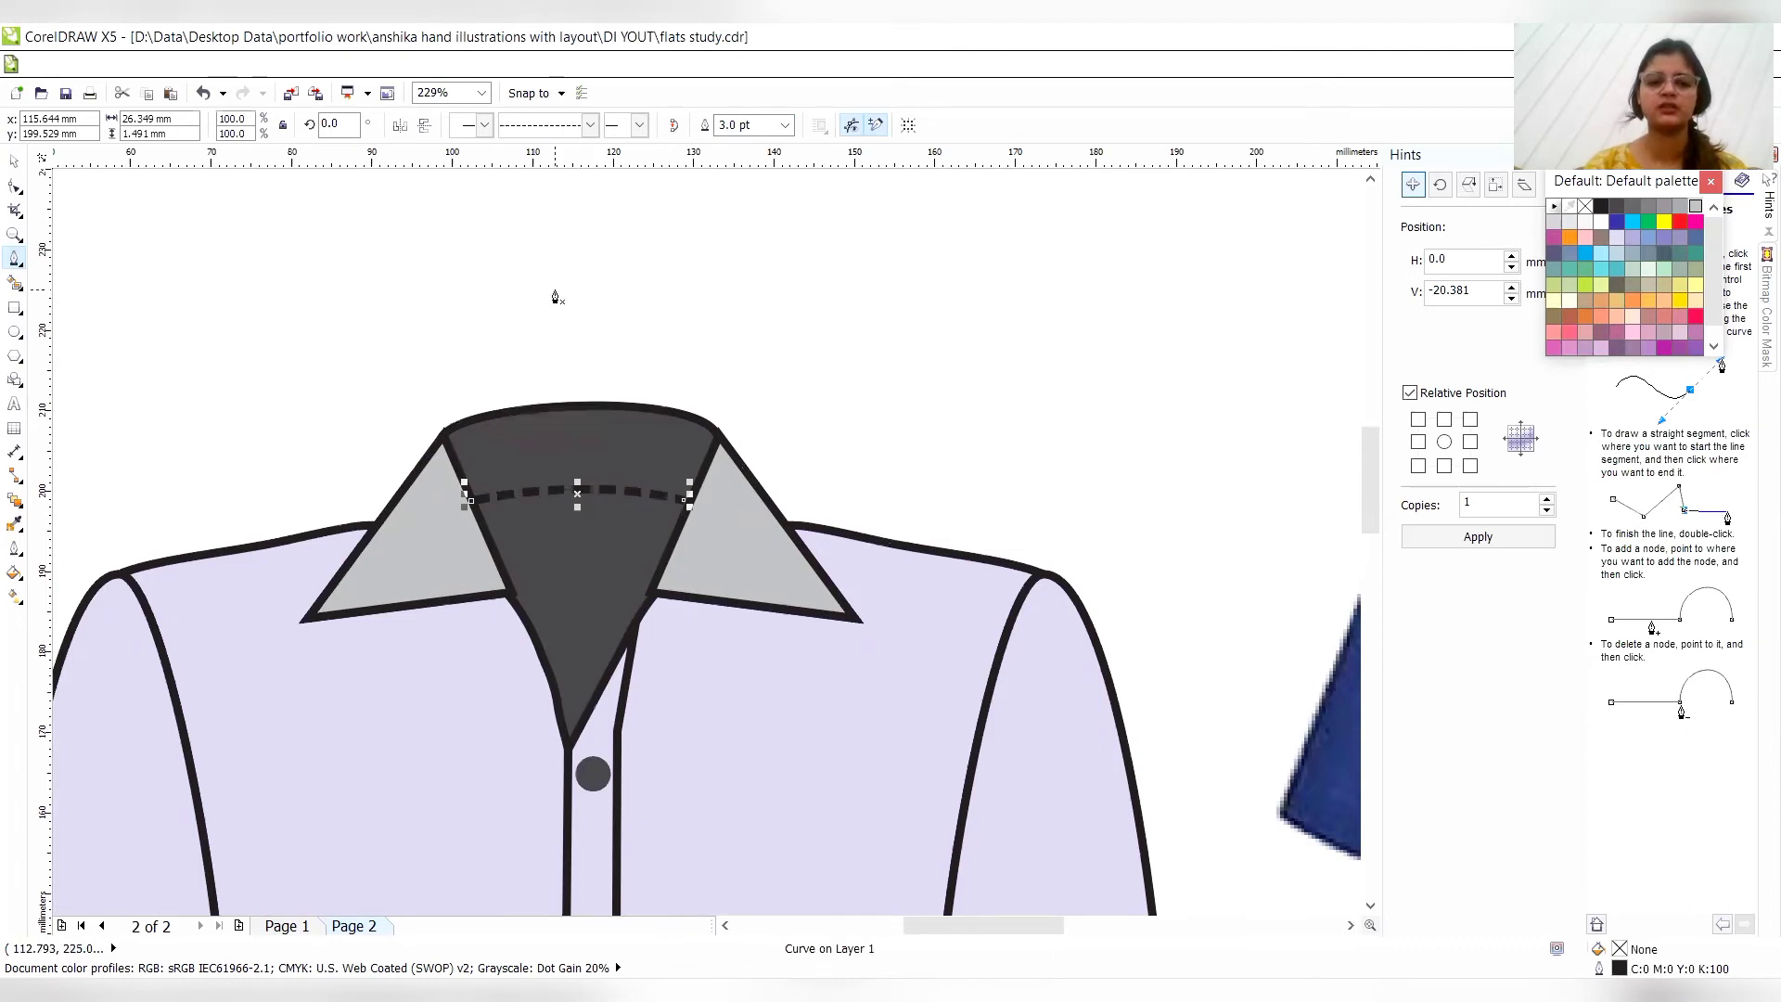
- Draw a curved stitch line about 25.4 mm wide and 11.3 mm high across the left sleeve, just above its hem
{"action": "left_click", "coordinate": [1347, 926]}
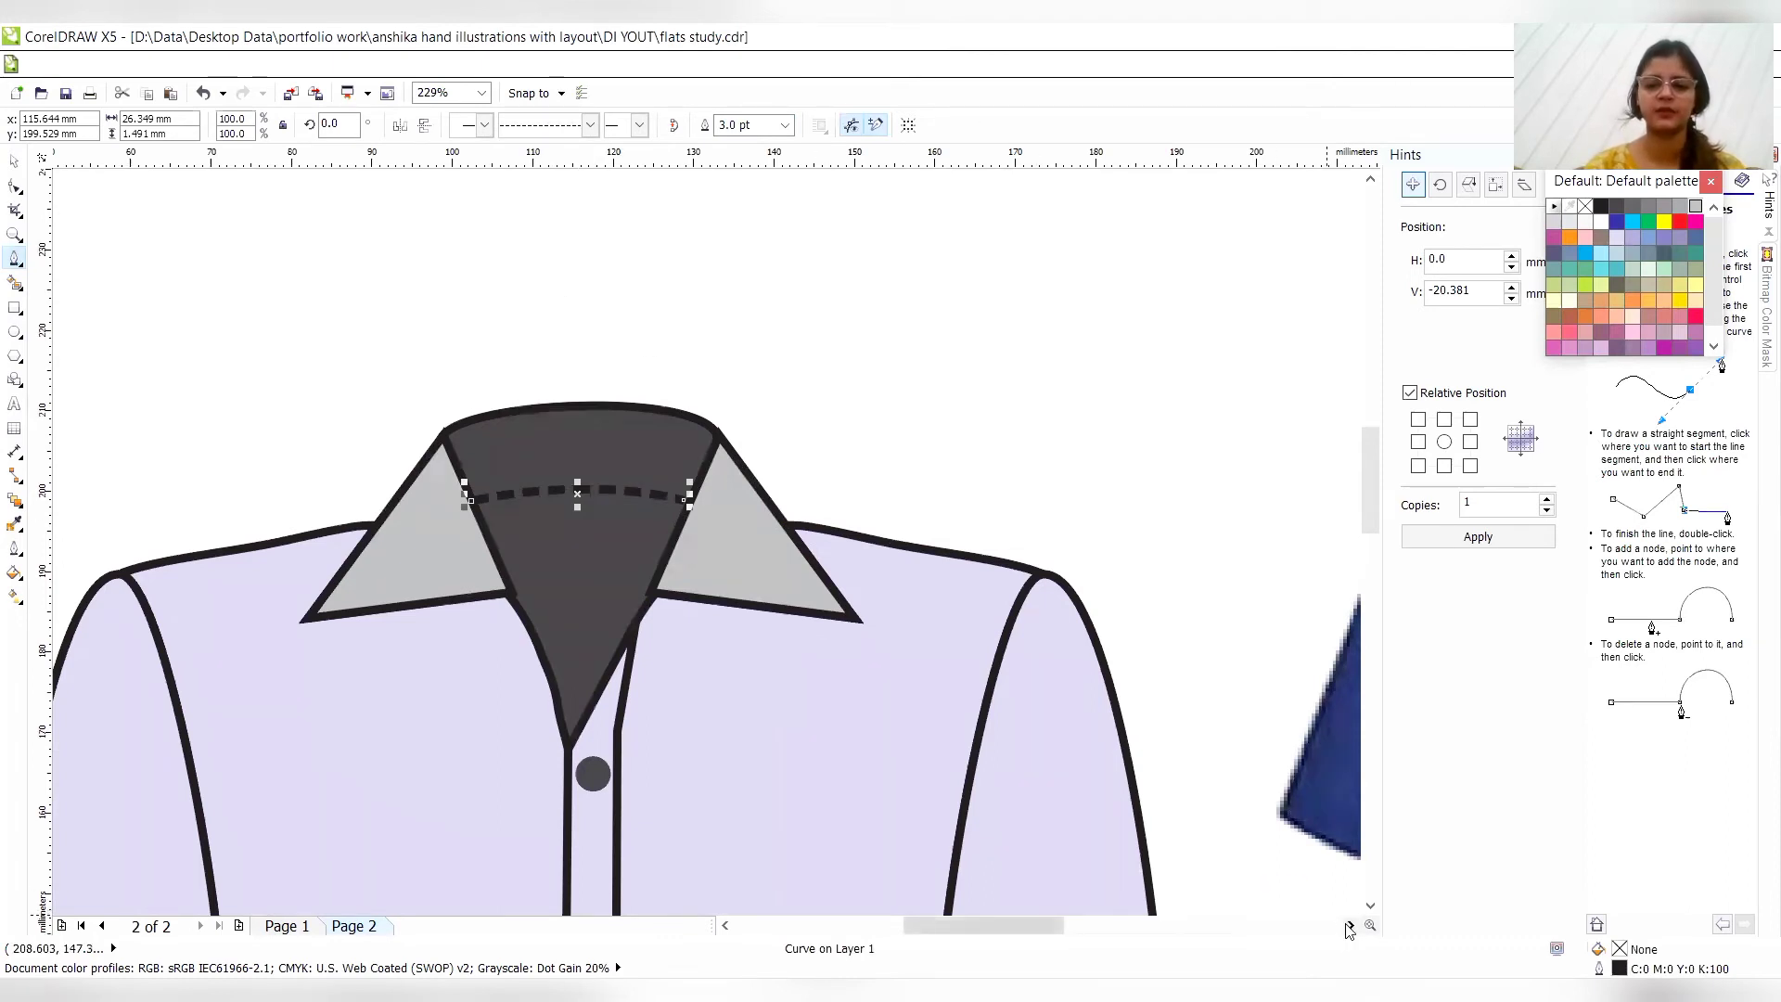
{"action": "mouse_move", "coordinate": [1049, 916]}
{"action": "left_mouse_down"}
{"action": "mouse_move", "coordinate": [1052, 934]}
{"action": "mouse_move", "coordinate": [984, 934]}
{"action": "left_mouse_up"}
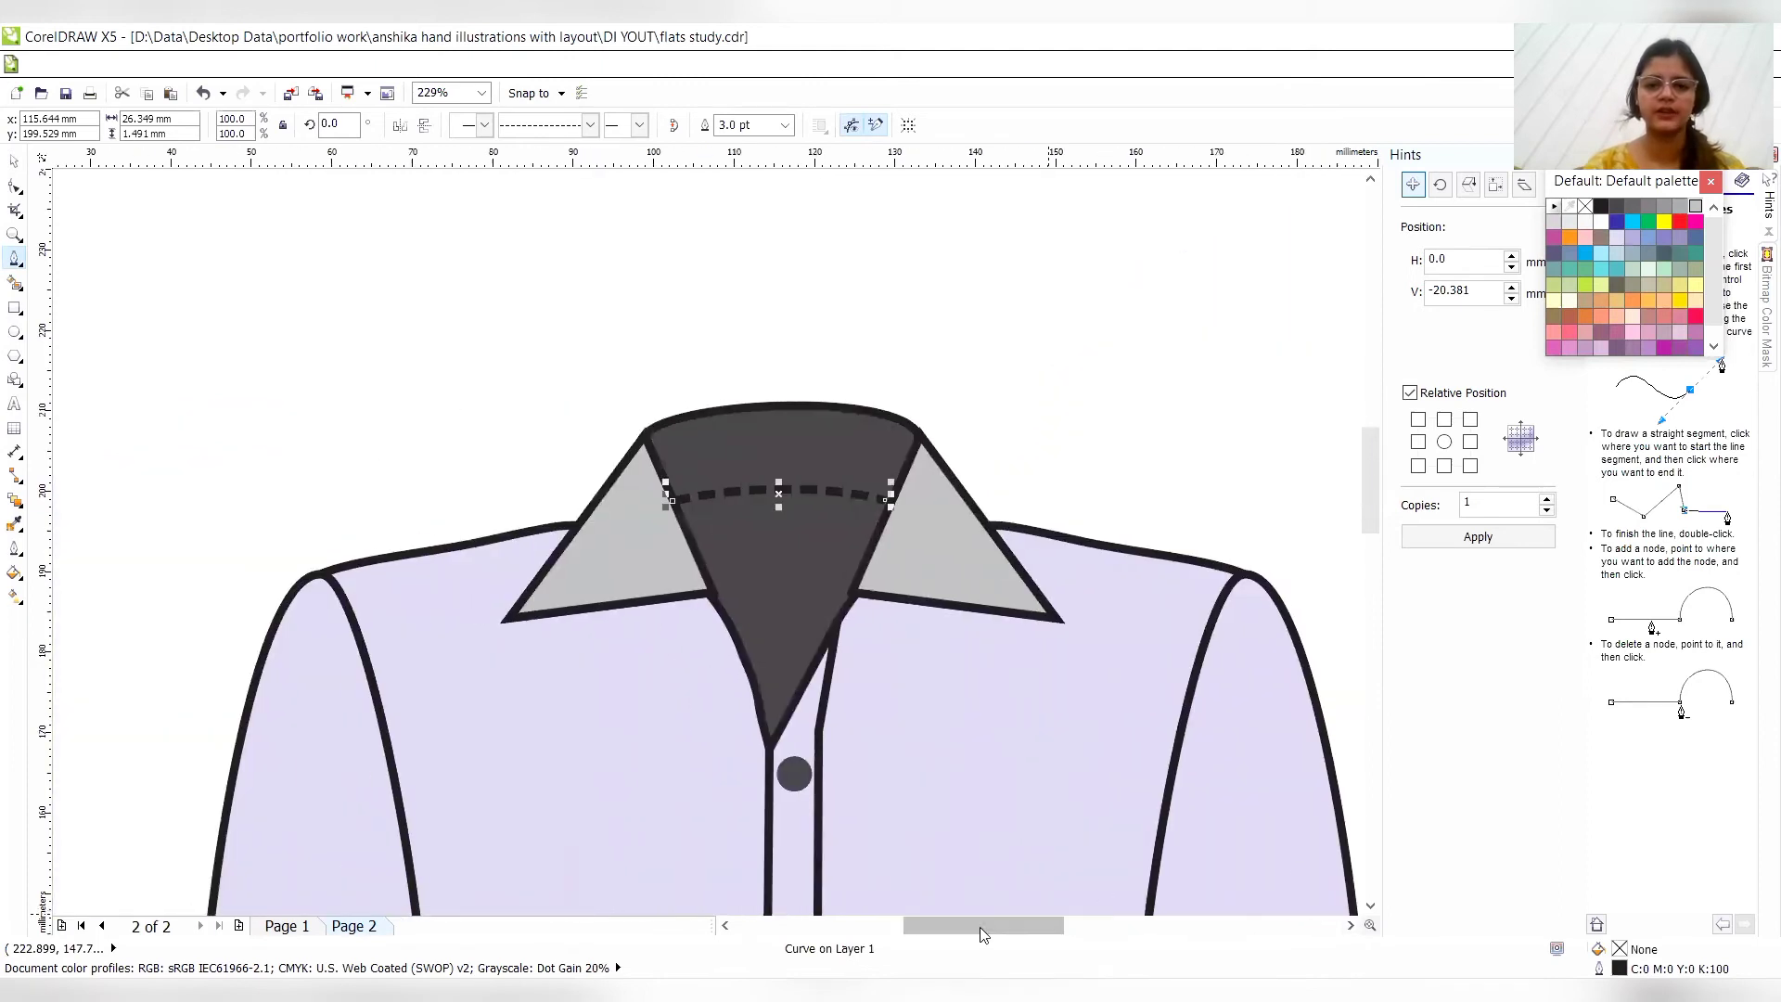
{"action": "left_click", "coordinate": [1373, 909]}
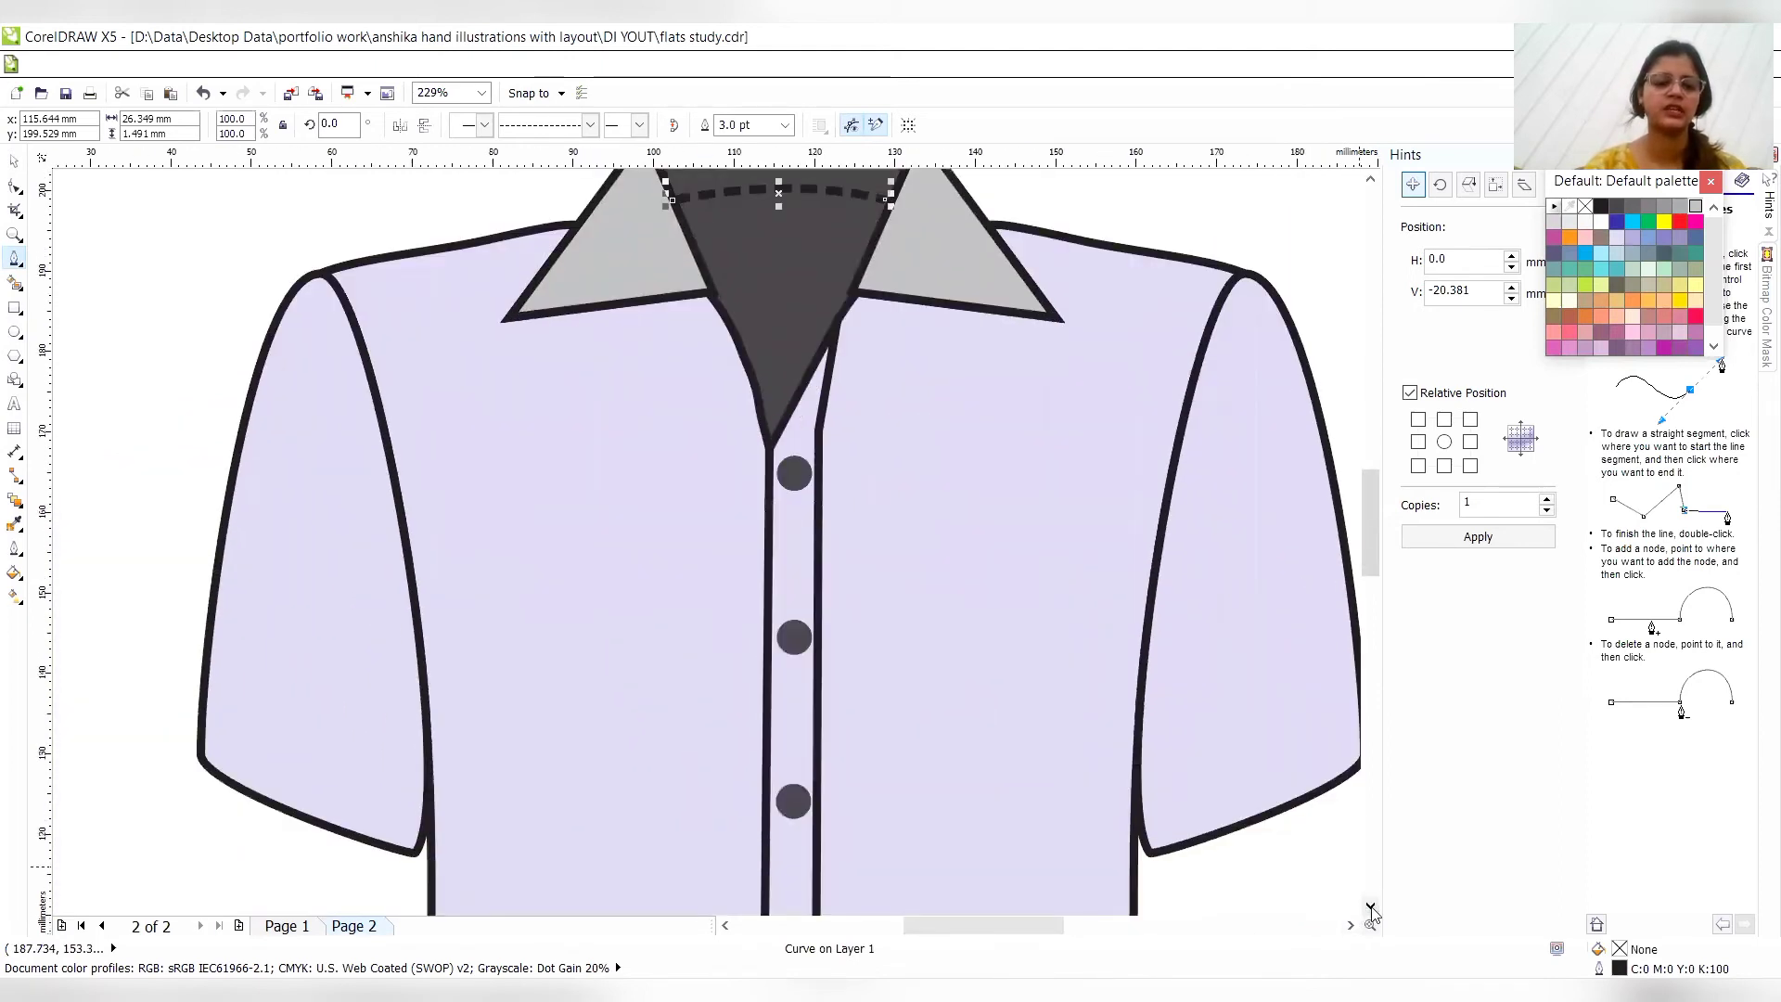
{"action": "left_click", "coordinate": [207, 748]}
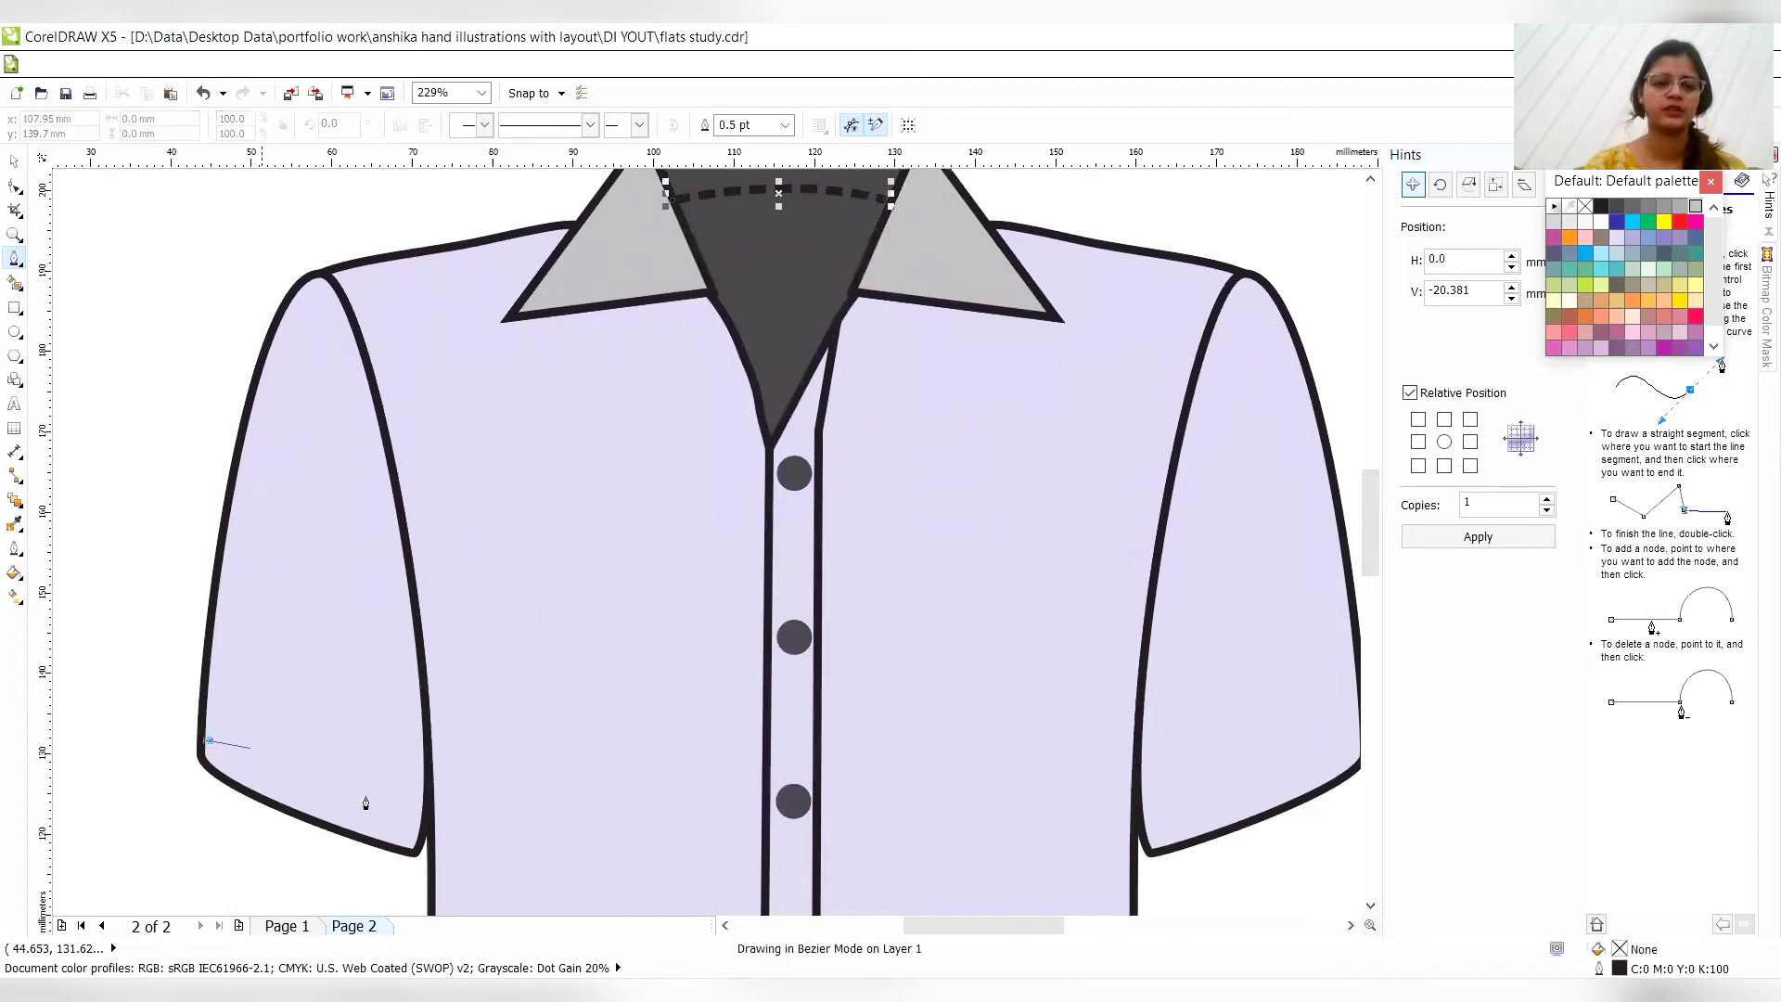
{"action": "left_click_drag", "start_coordinate": [441, 835], "coordinate": [569, 886]}
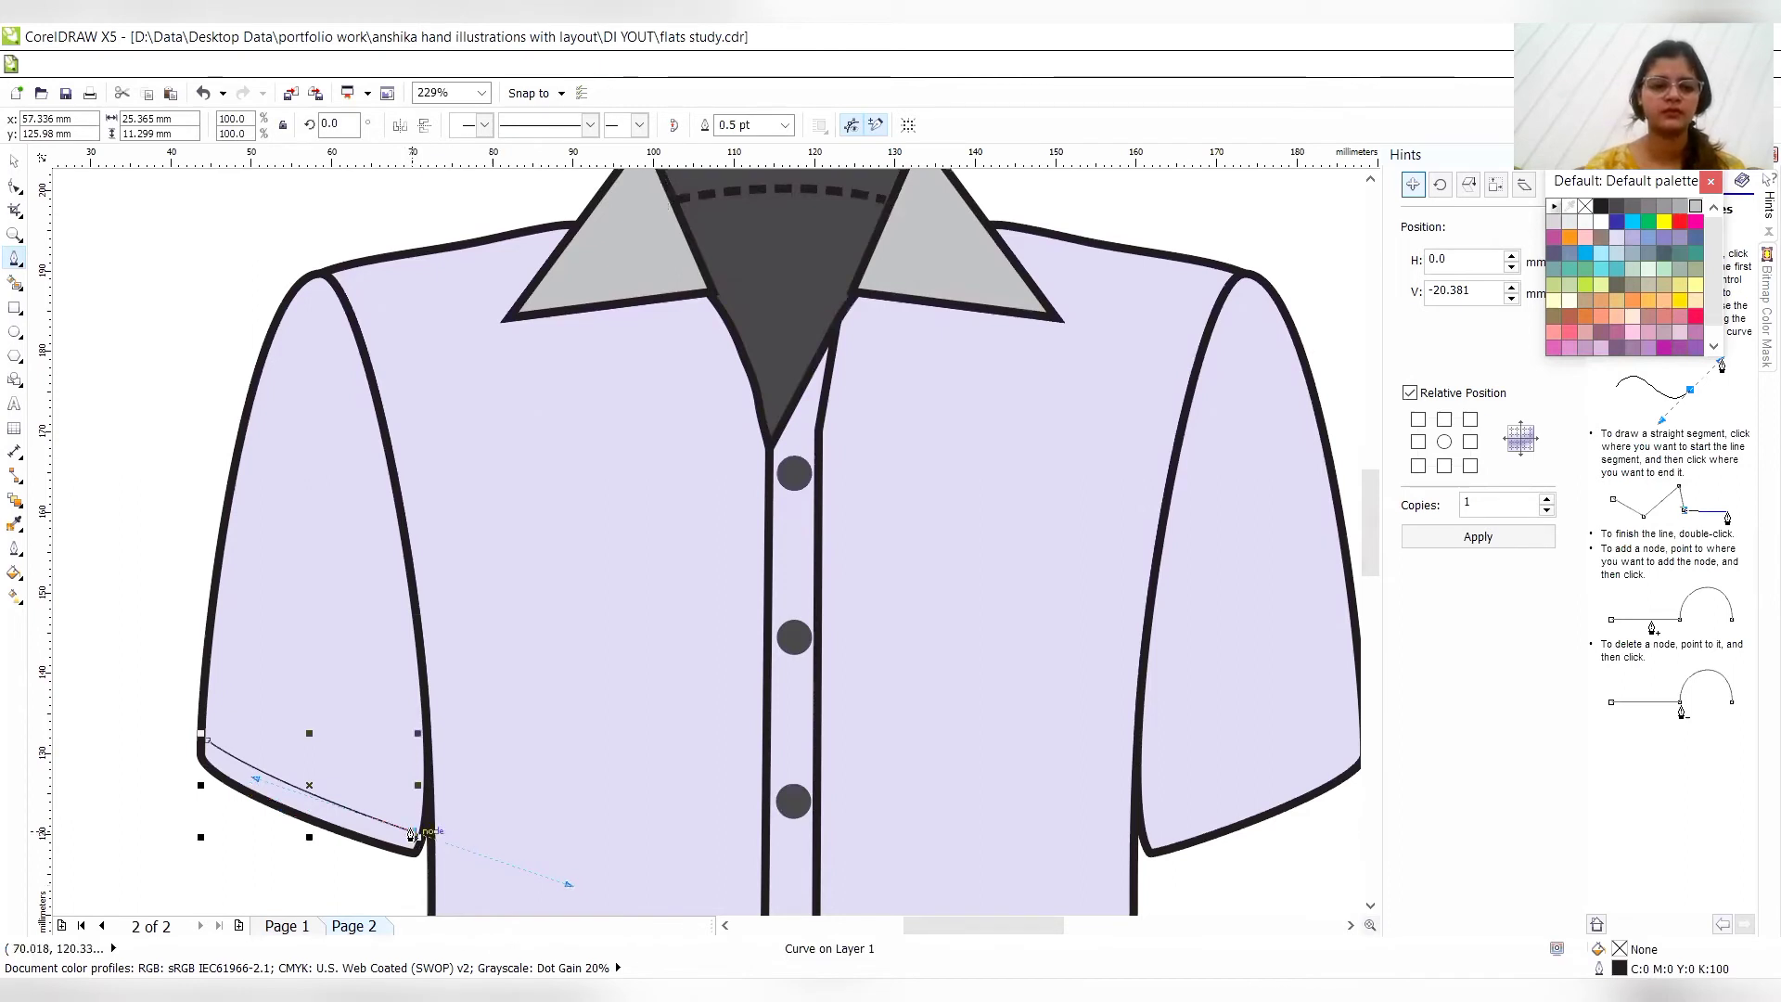
{"action": "double_click", "coordinate": [413, 833]}
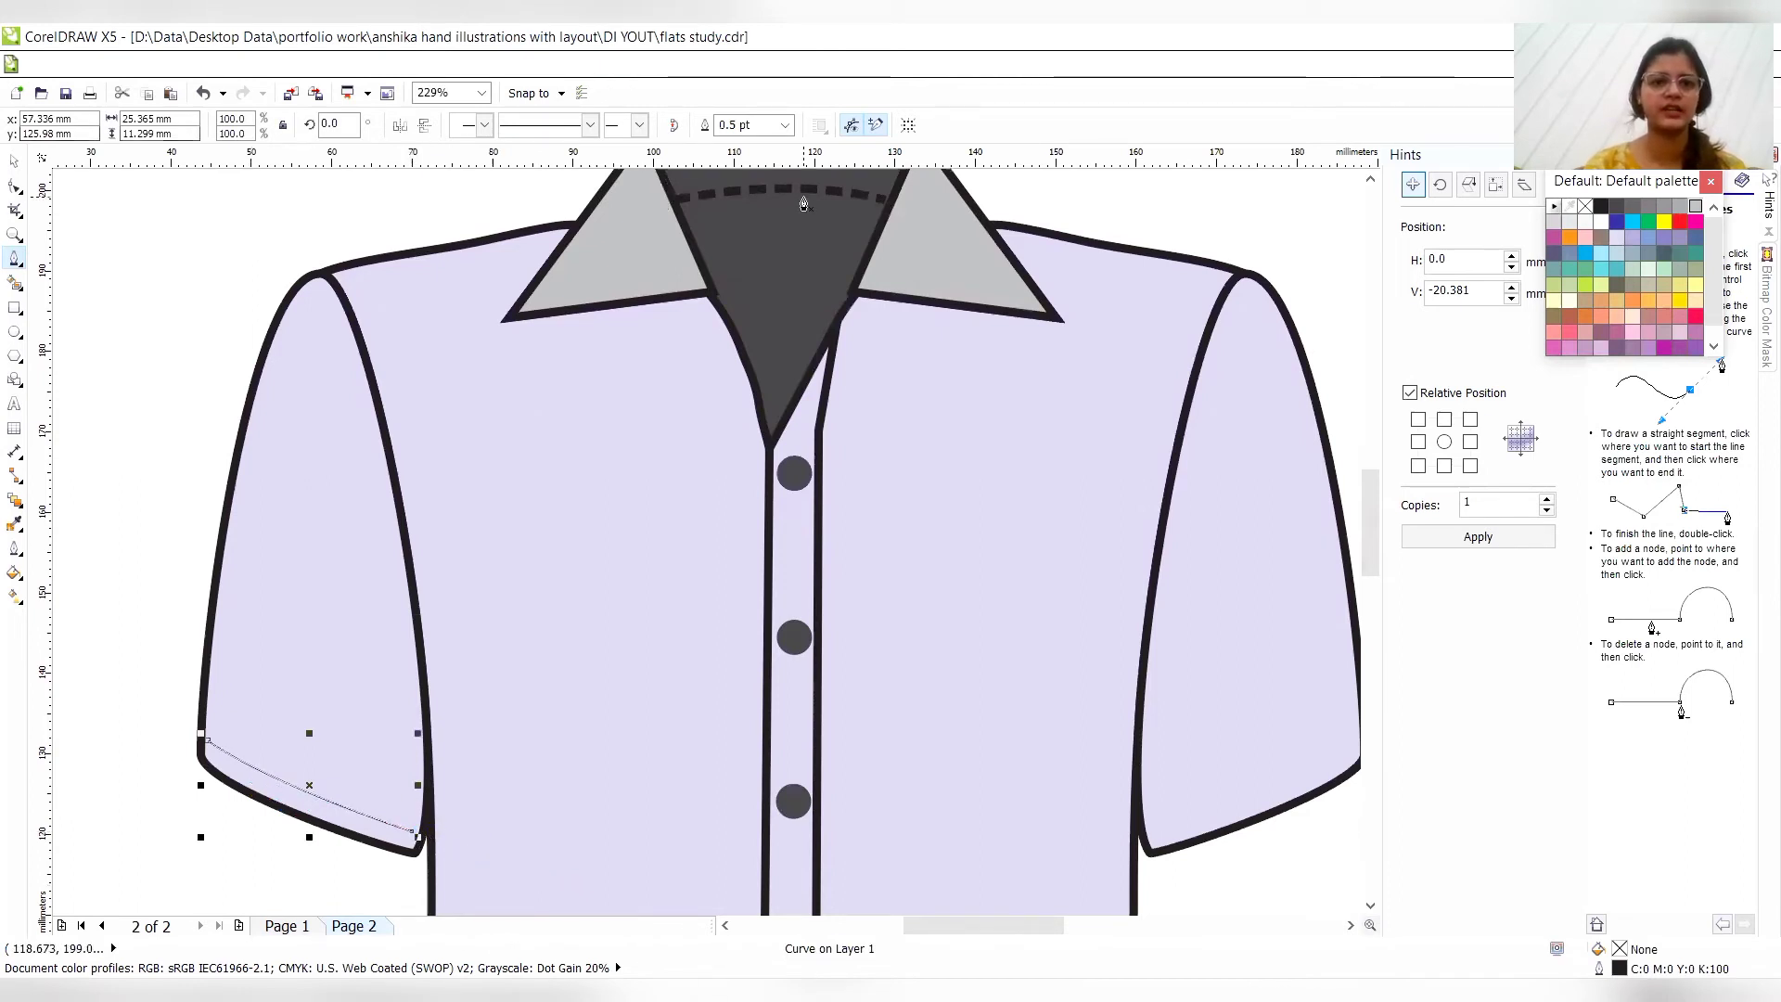
- Set the left sleeve stitch line's outline width to 3.0 pt and give it a short-dashed line style
{"action": "left_click", "coordinate": [784, 126]}
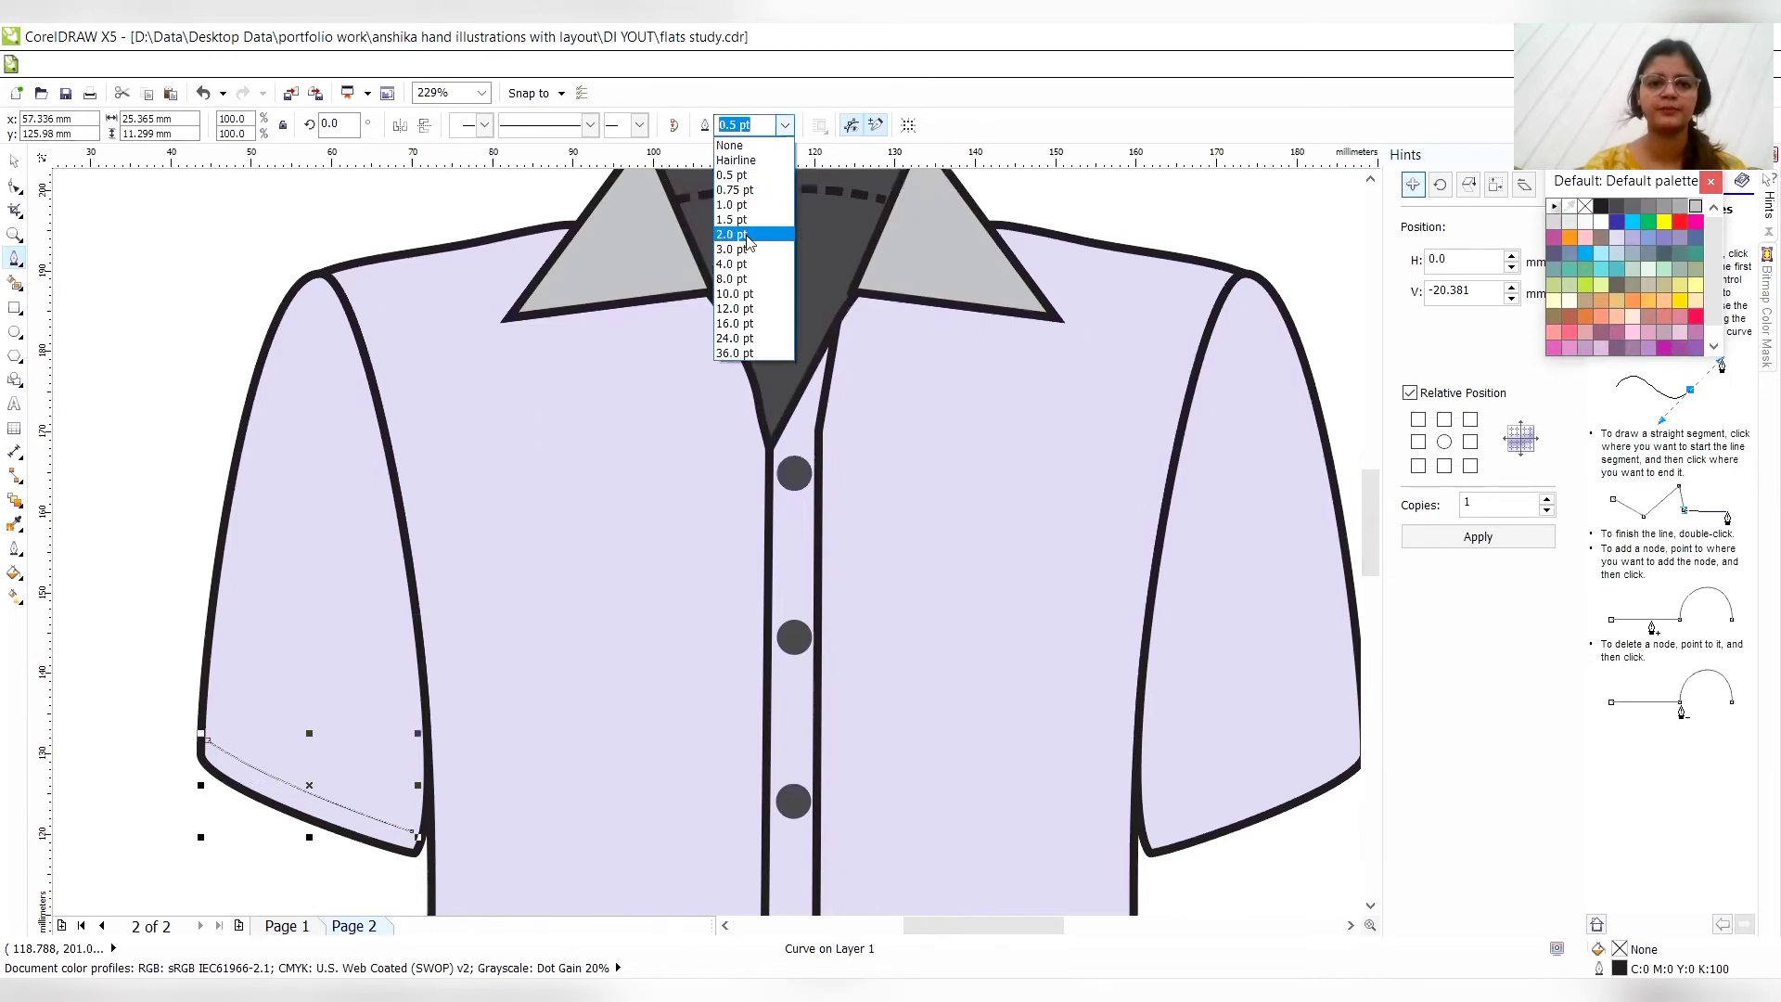
{"action": "left_click", "coordinate": [627, 174]}
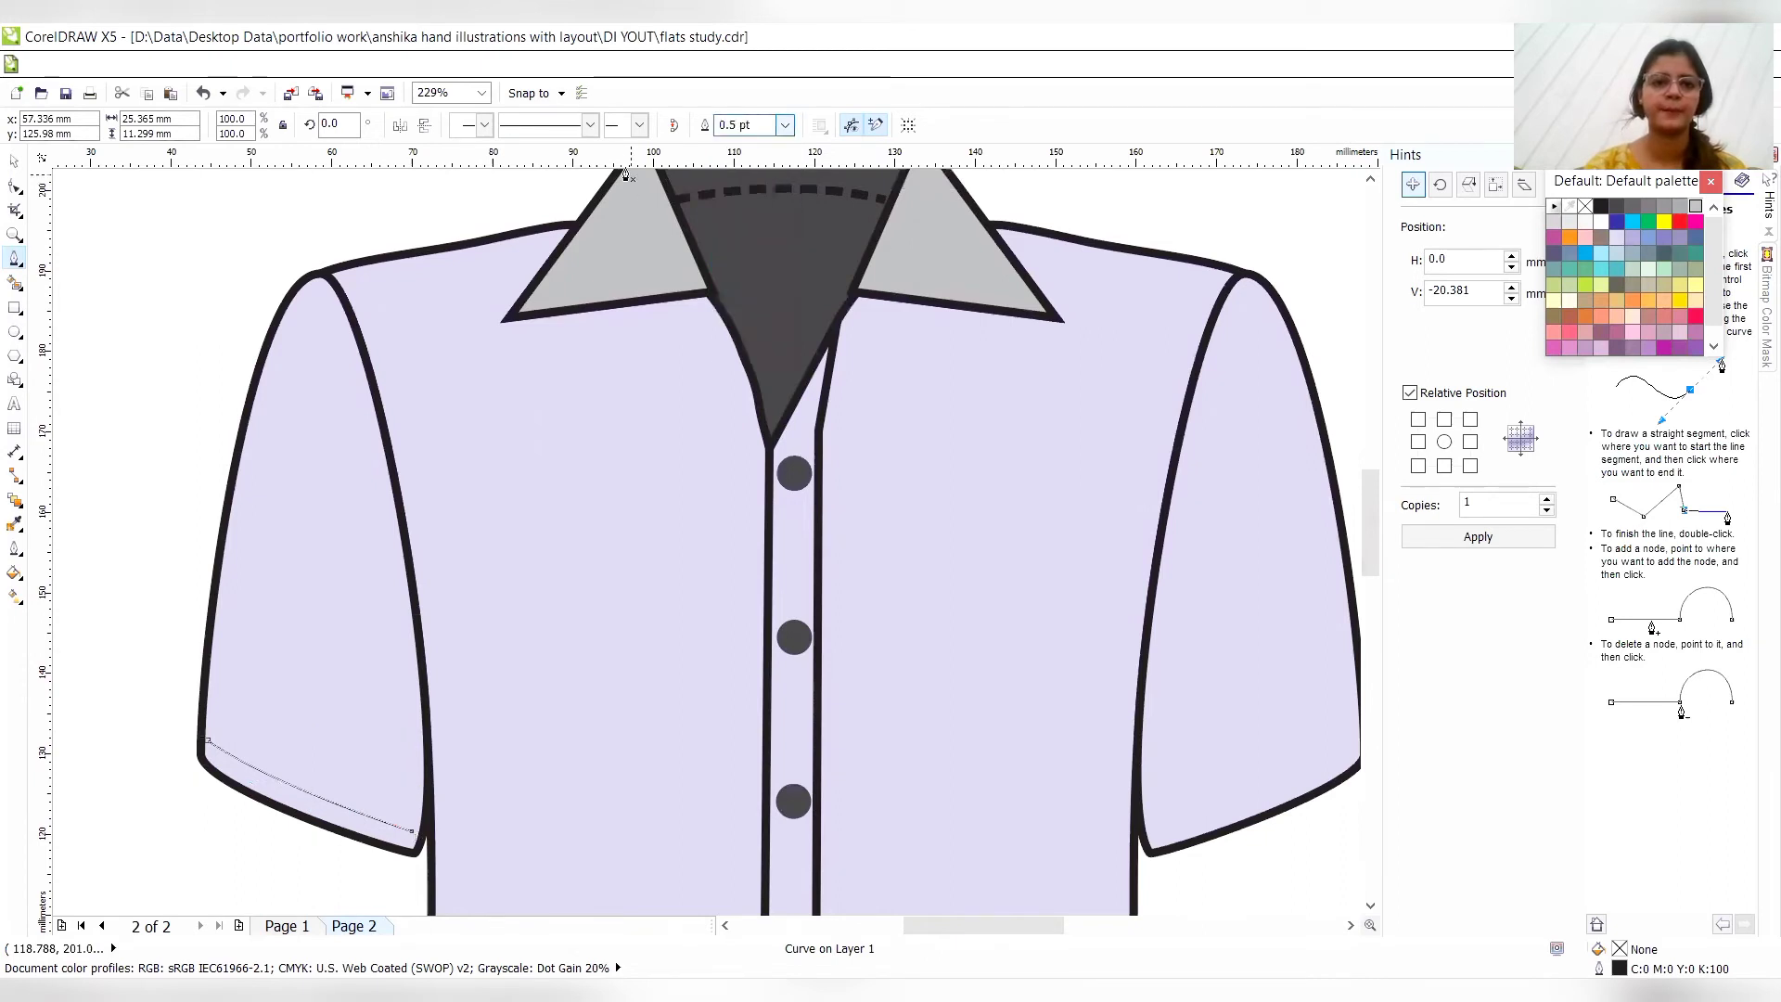
{"action": "left_click", "coordinate": [590, 125]}
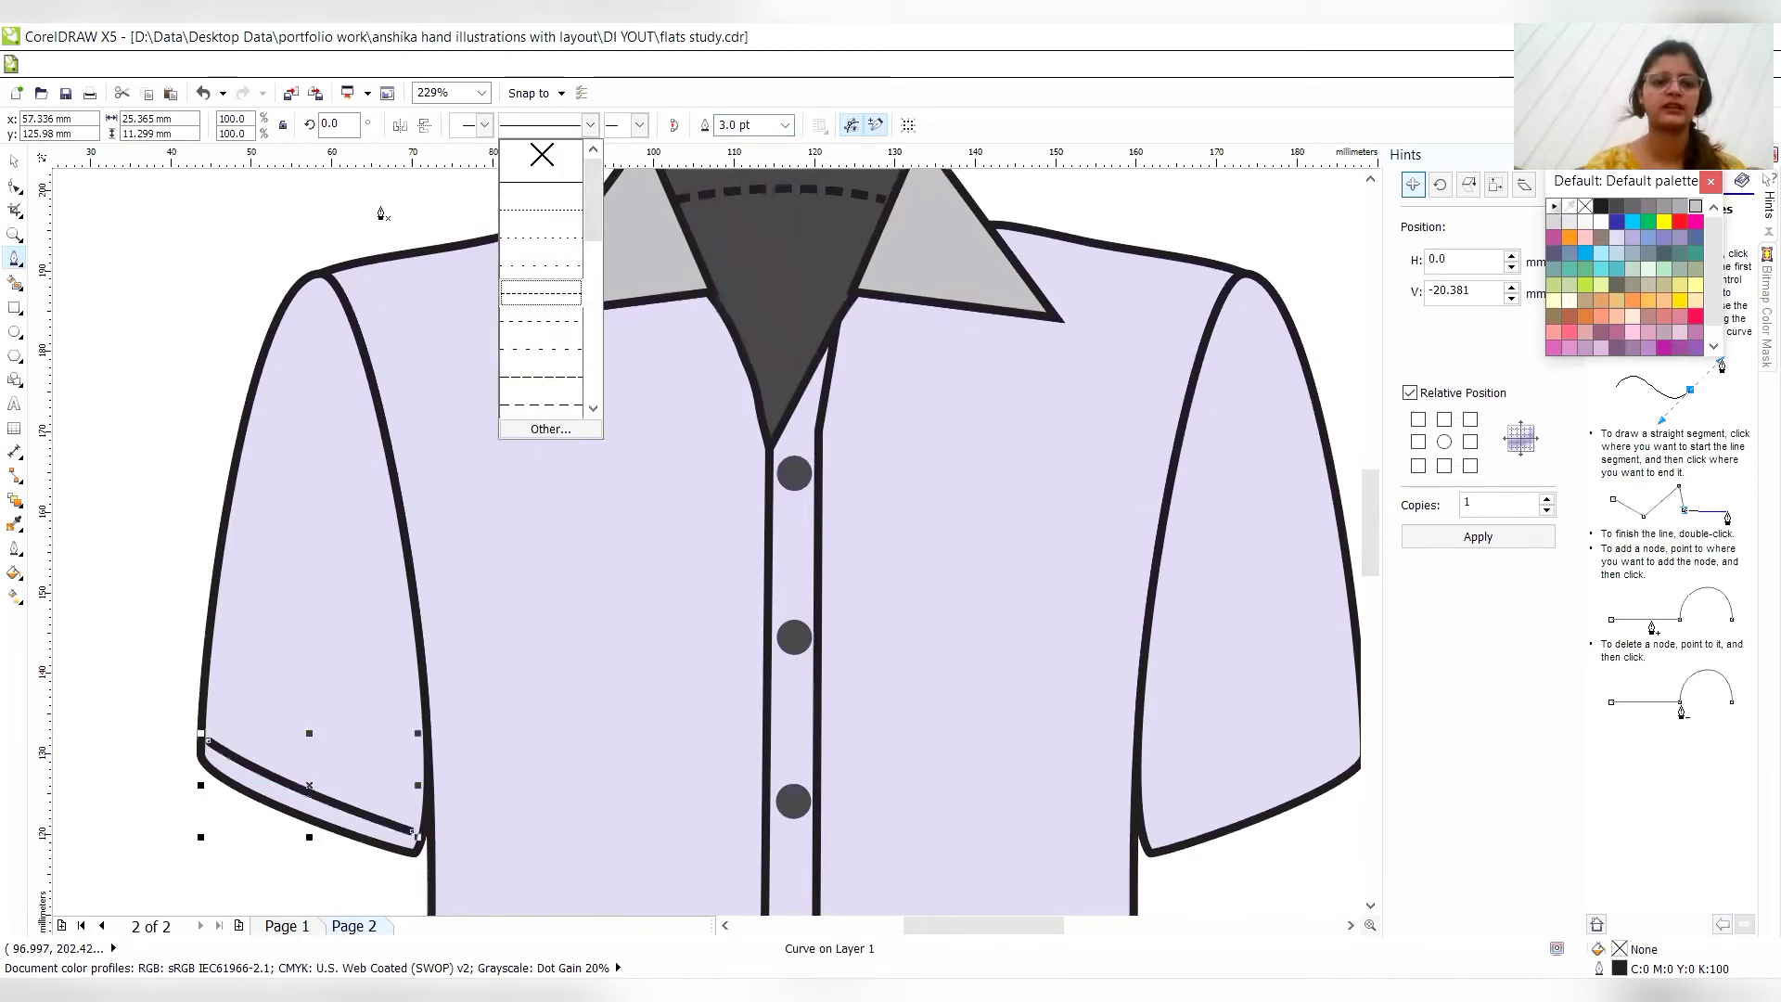
{"action": "left_click", "coordinate": [552, 299]}
- Nudge the inner end node of the left sleeve's dashed line slightly up and right, out to the sleeve's underarm edge
{"action": "left_click", "coordinate": [16, 195]}
{"action": "left_click", "coordinate": [413, 831]}
{"action": "key", "text": "Up"}
{"action": "key", "text": "Right"}
{"action": "key", "text": "Right"}
{"action": "key", "text": "Right"}
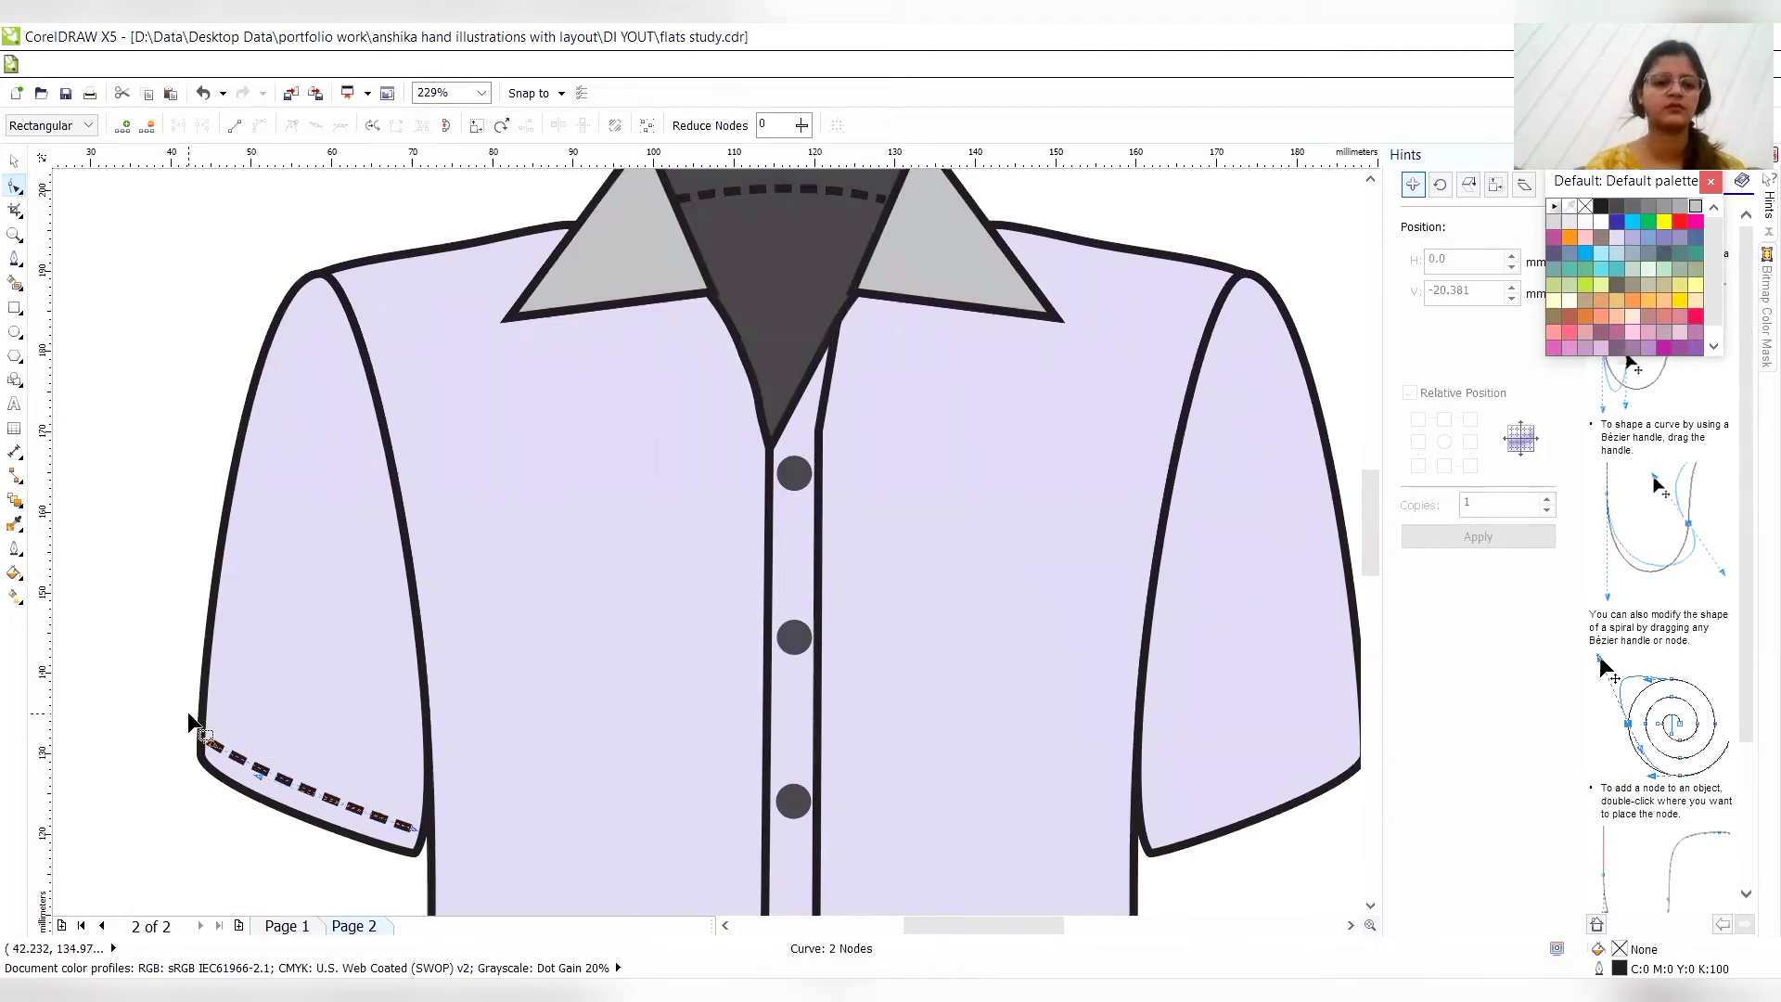
- Make one horizontally mirrored copy of the dashed sleeve line and place it just above the right sleeve's hem
{"action": "left_click", "coordinate": [13, 163]}
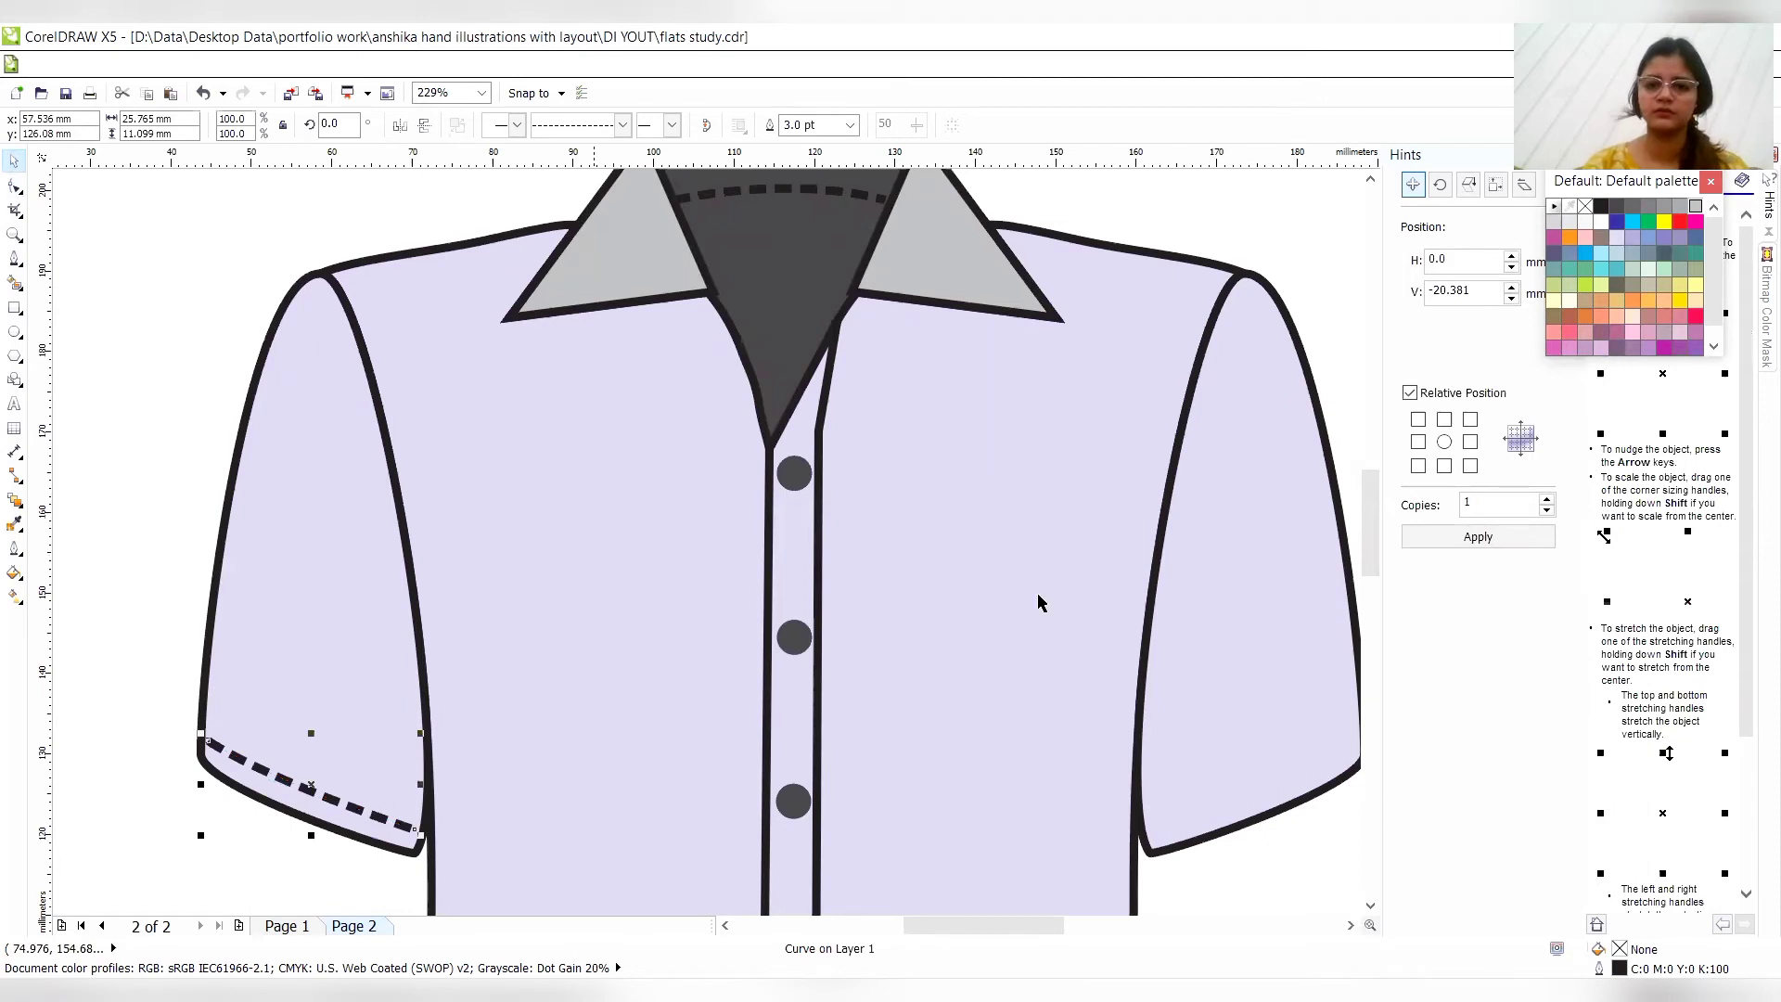
{"action": "left_click", "coordinate": [1470, 446]}
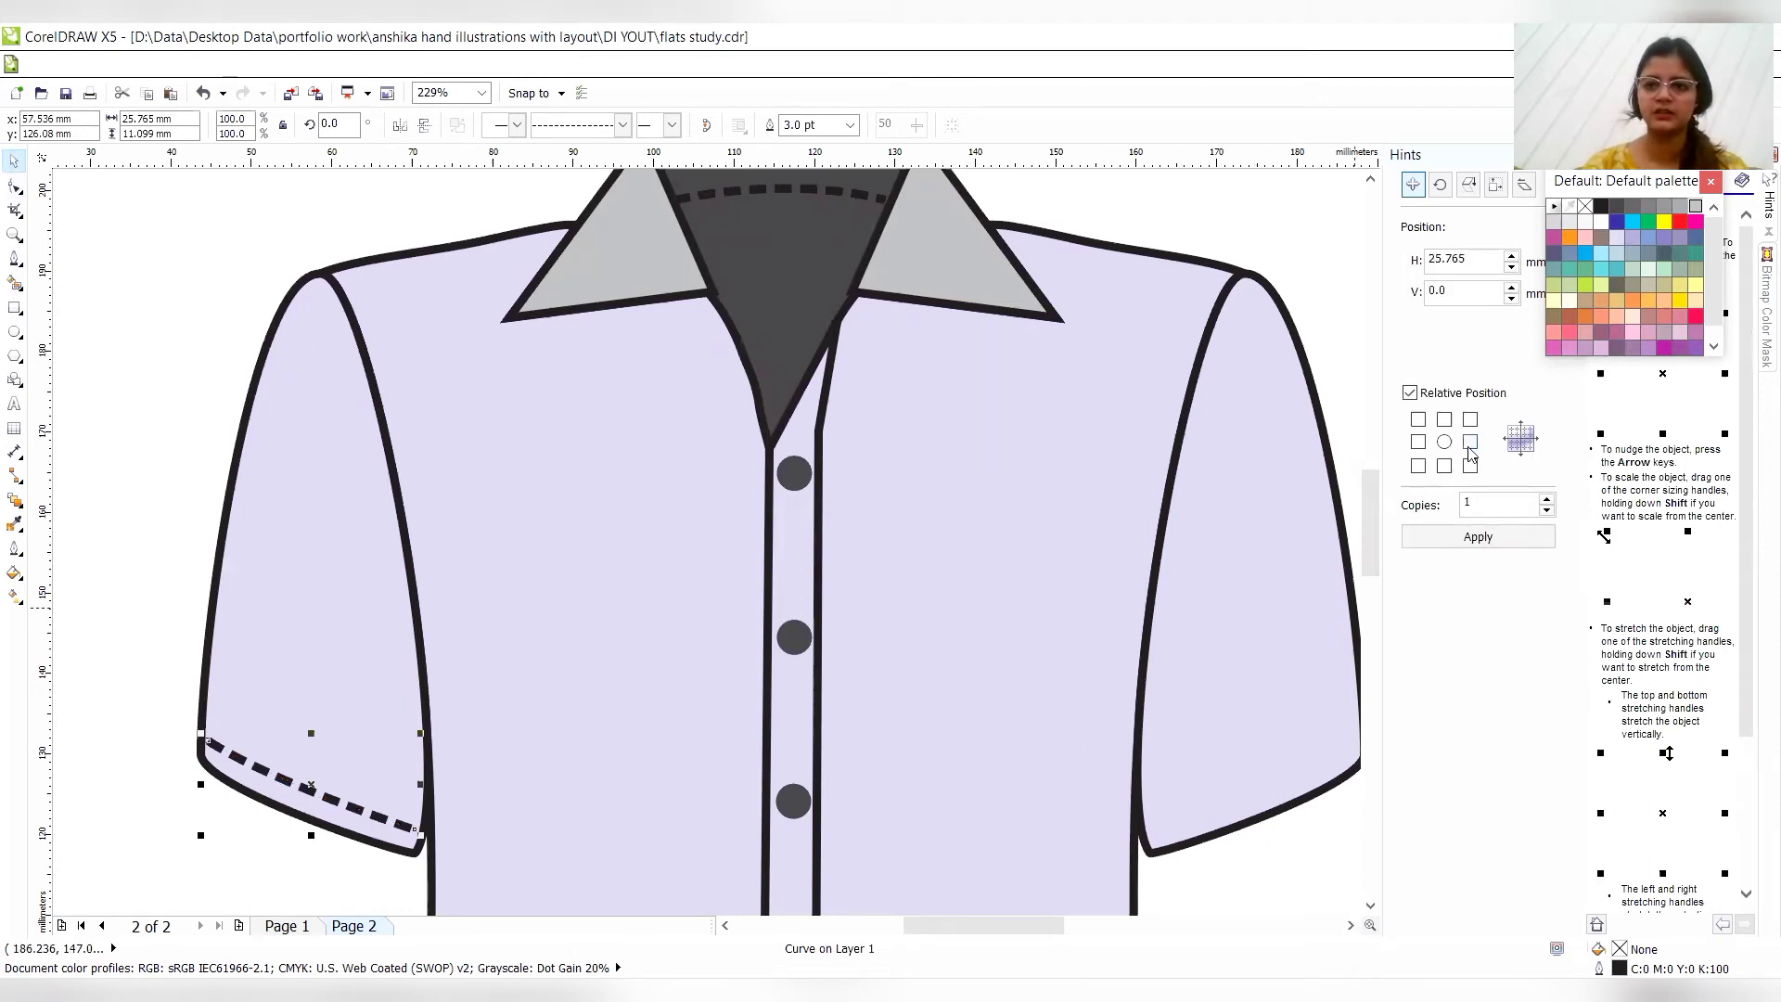
{"action": "left_click", "coordinate": [1478, 536]}
{"action": "left_click", "coordinate": [399, 127]}
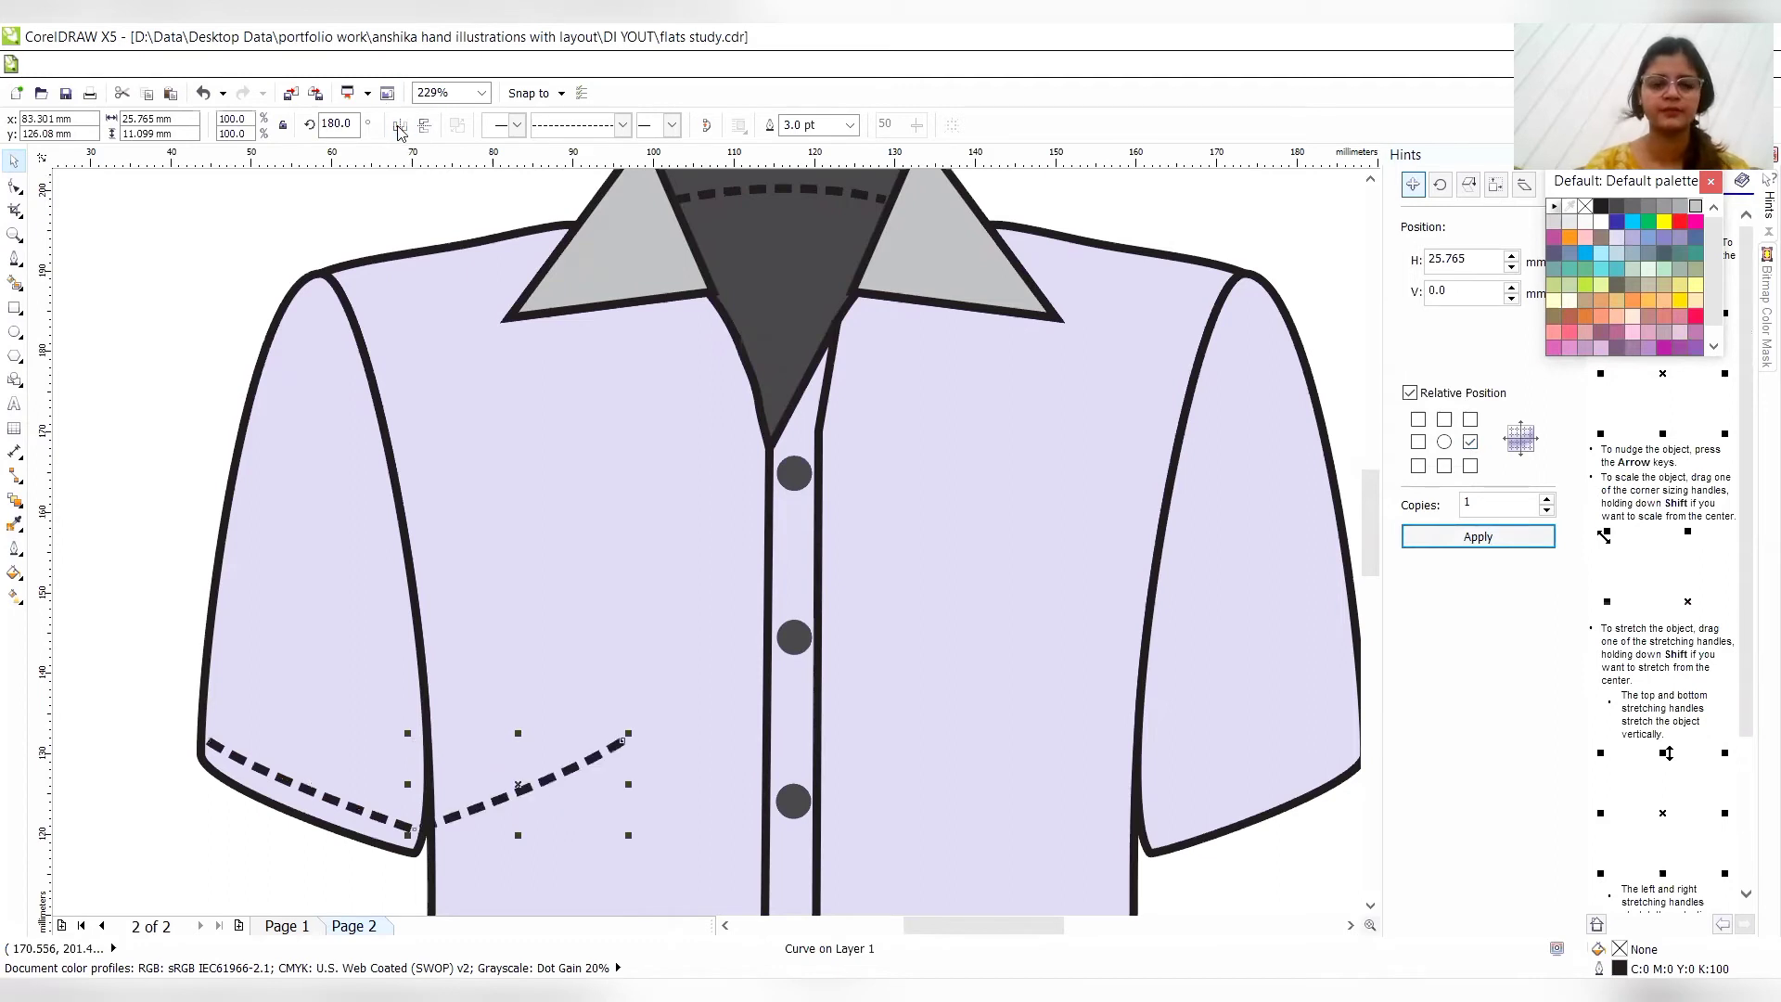
{"action": "left_click_drag", "start_coordinate": [519, 789], "coordinate": [1252, 792]}
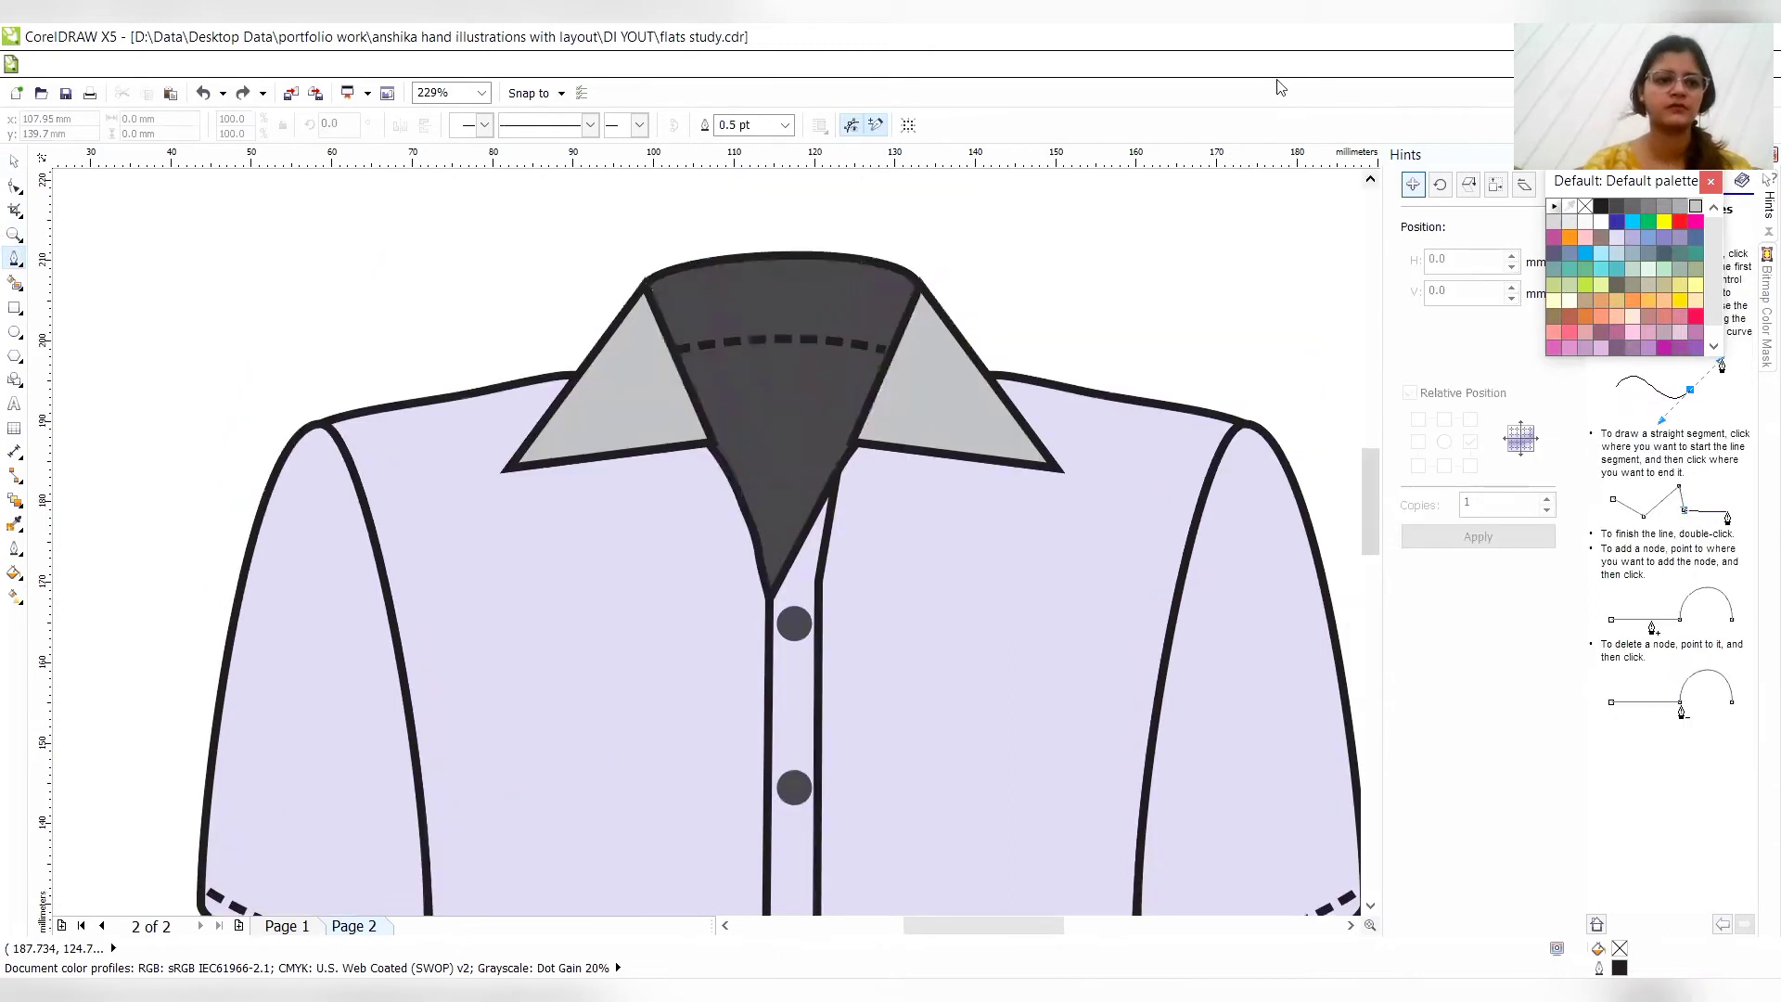
- Shift the lower inner corner nodes of the left and right collar pieces slightly away from the neck opening
{"action": "left_click", "coordinate": [705, 429]}
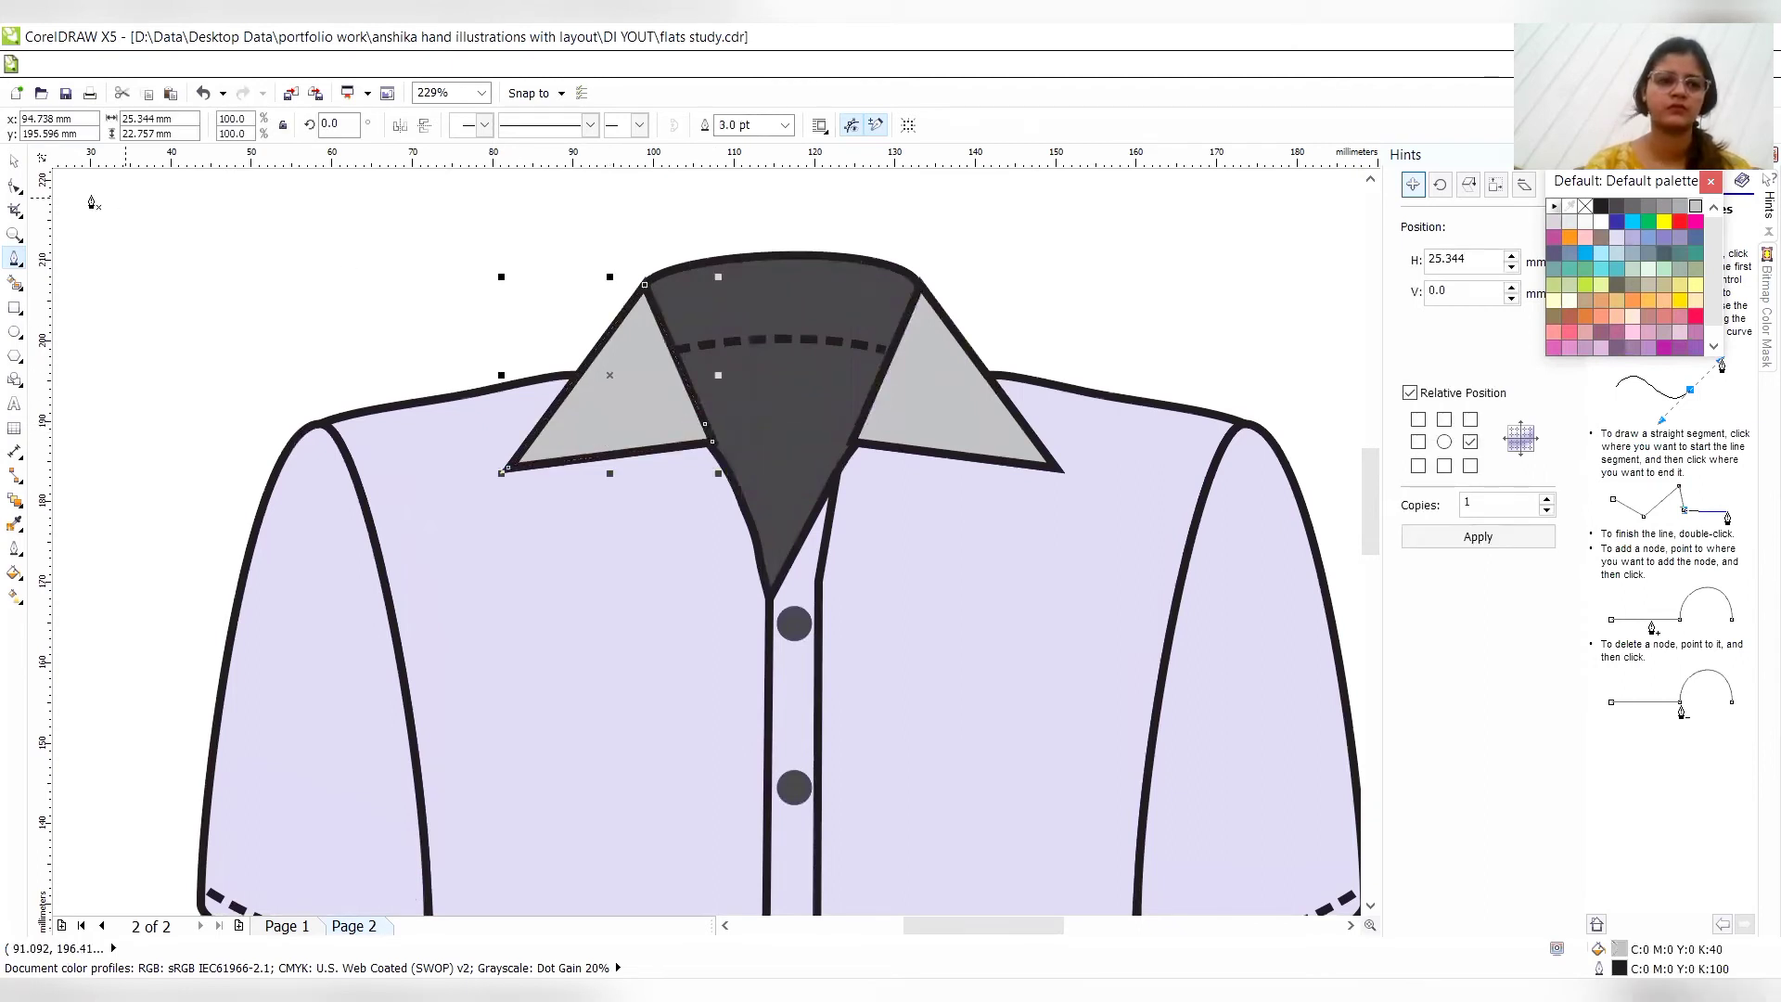
{"action": "left_click", "coordinate": [15, 186]}
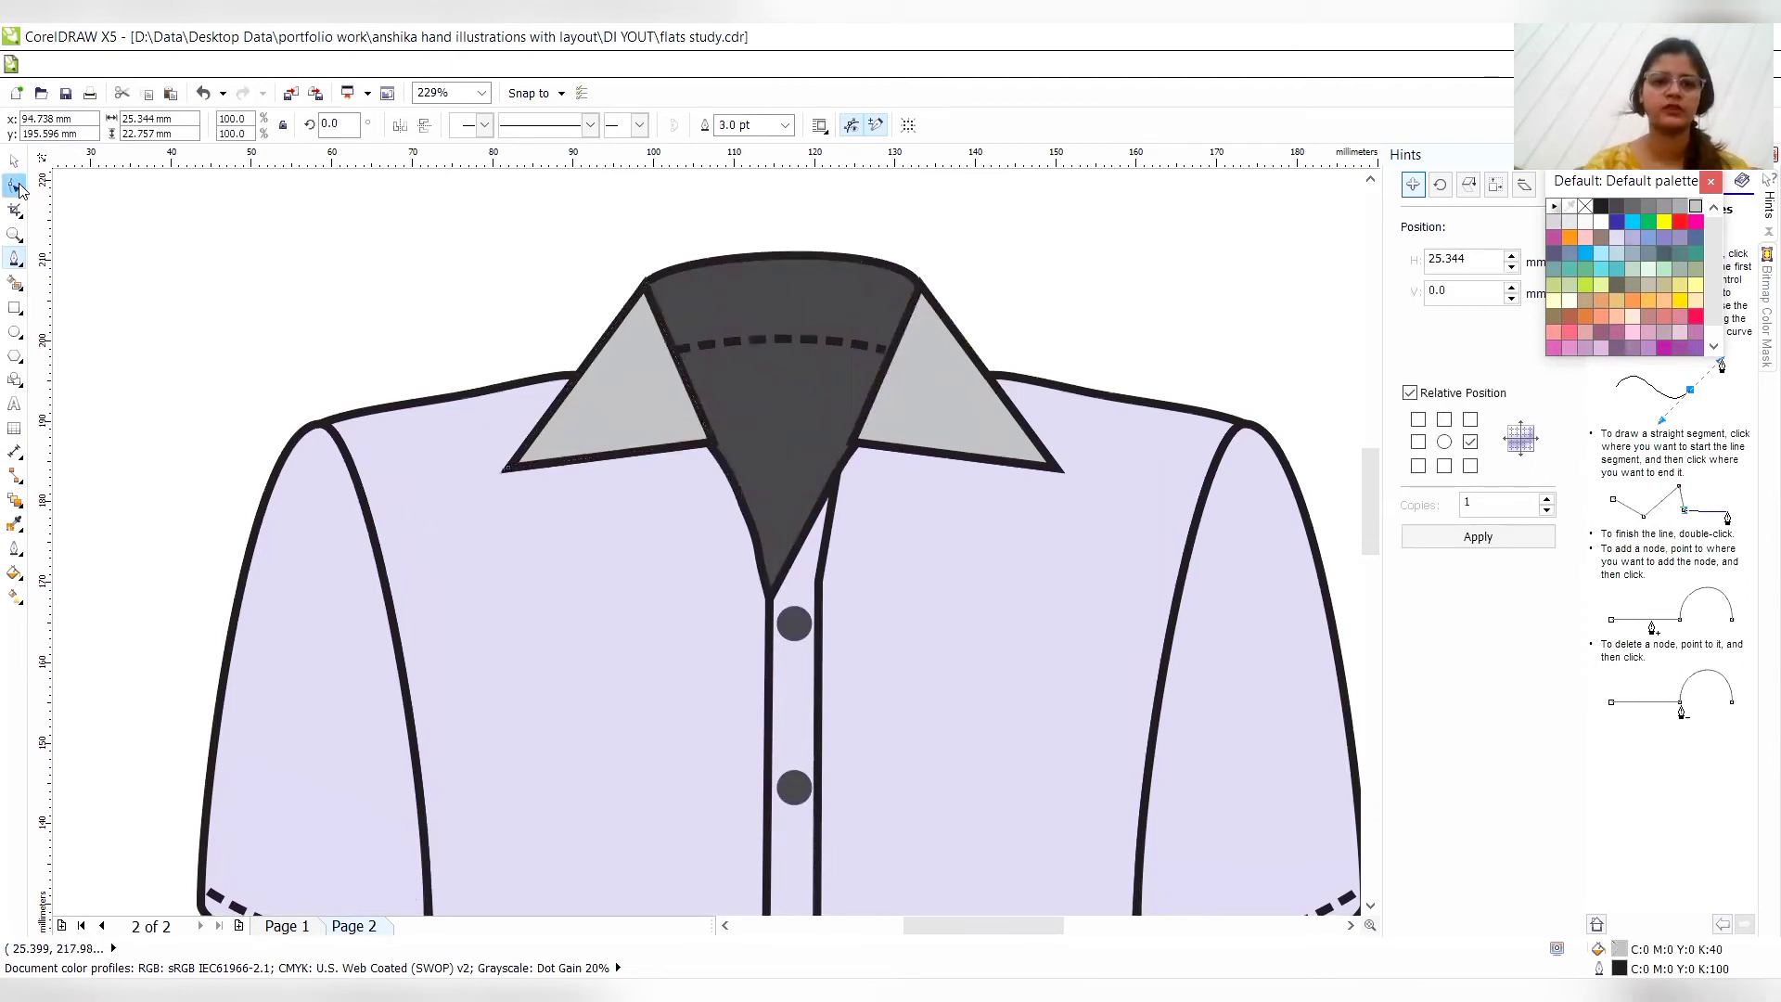
{"action": "left_click", "coordinate": [713, 442]}
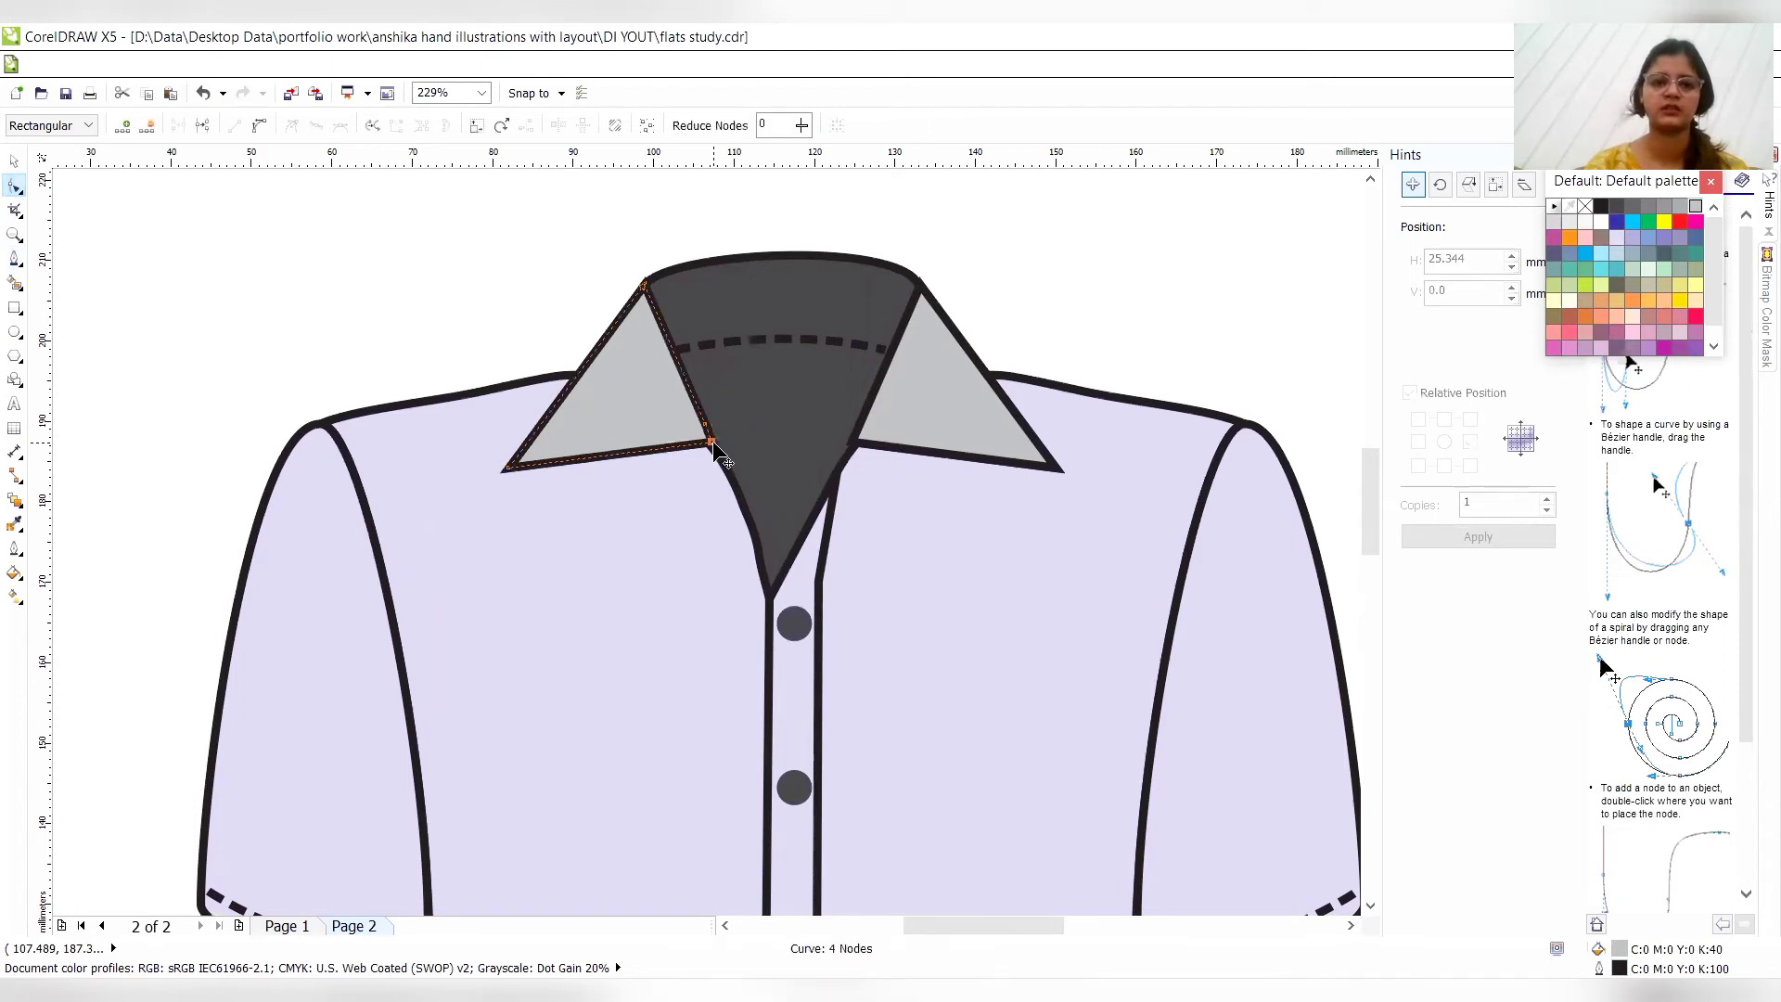
{"action": "left_click", "coordinate": [853, 447]}
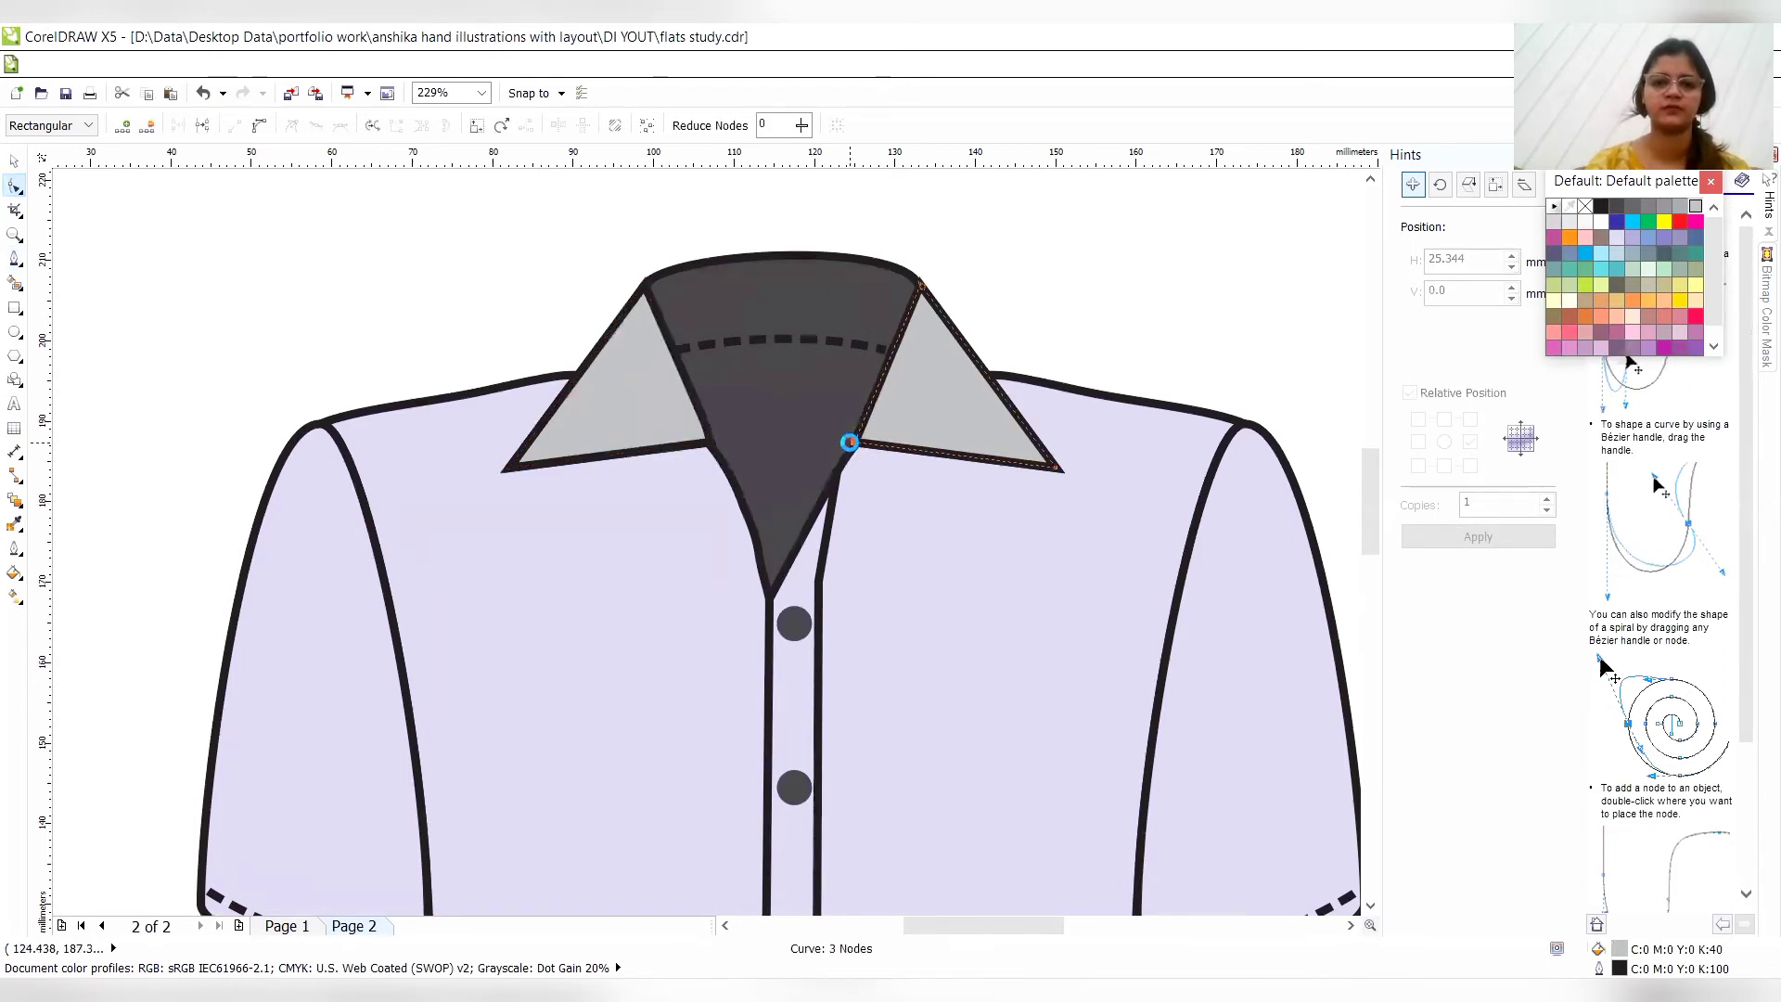
- Draw a V-shaped Pen line about 18.3 mm wide and 16.4 mm high inside the left collar, parallel to its outer and lower edges
{"action": "left_click", "coordinate": [15, 259]}
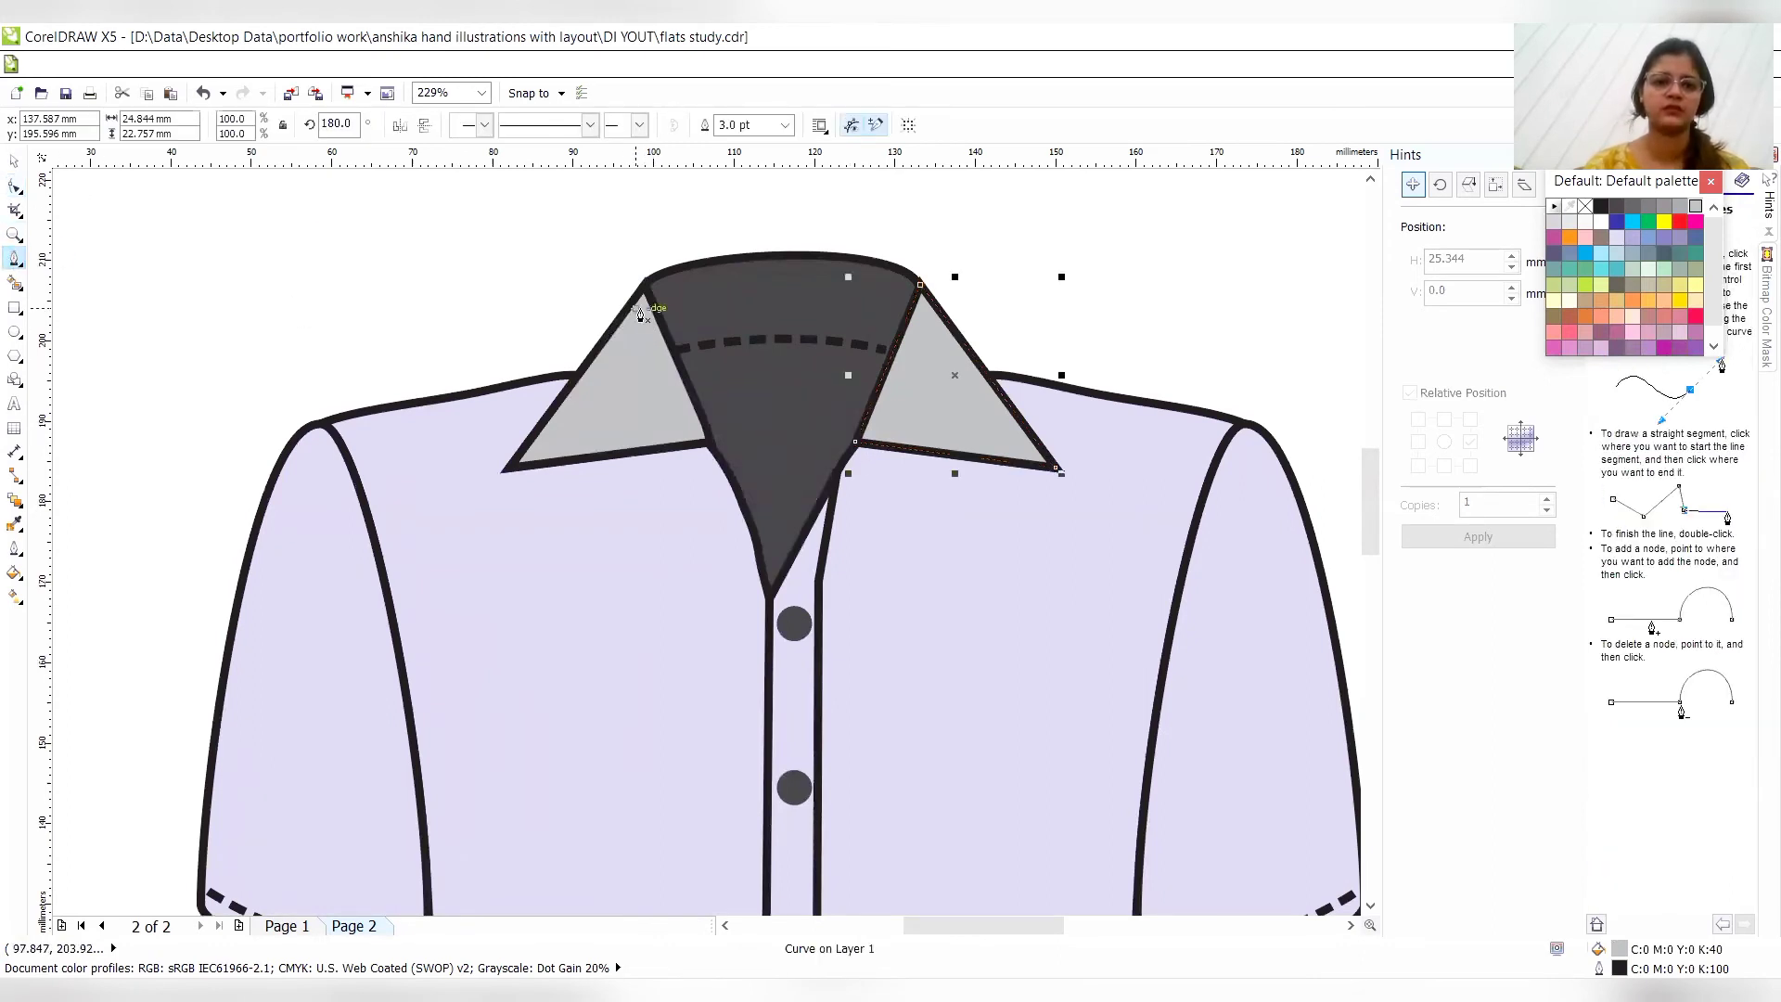
{"action": "left_click", "coordinate": [642, 310]}
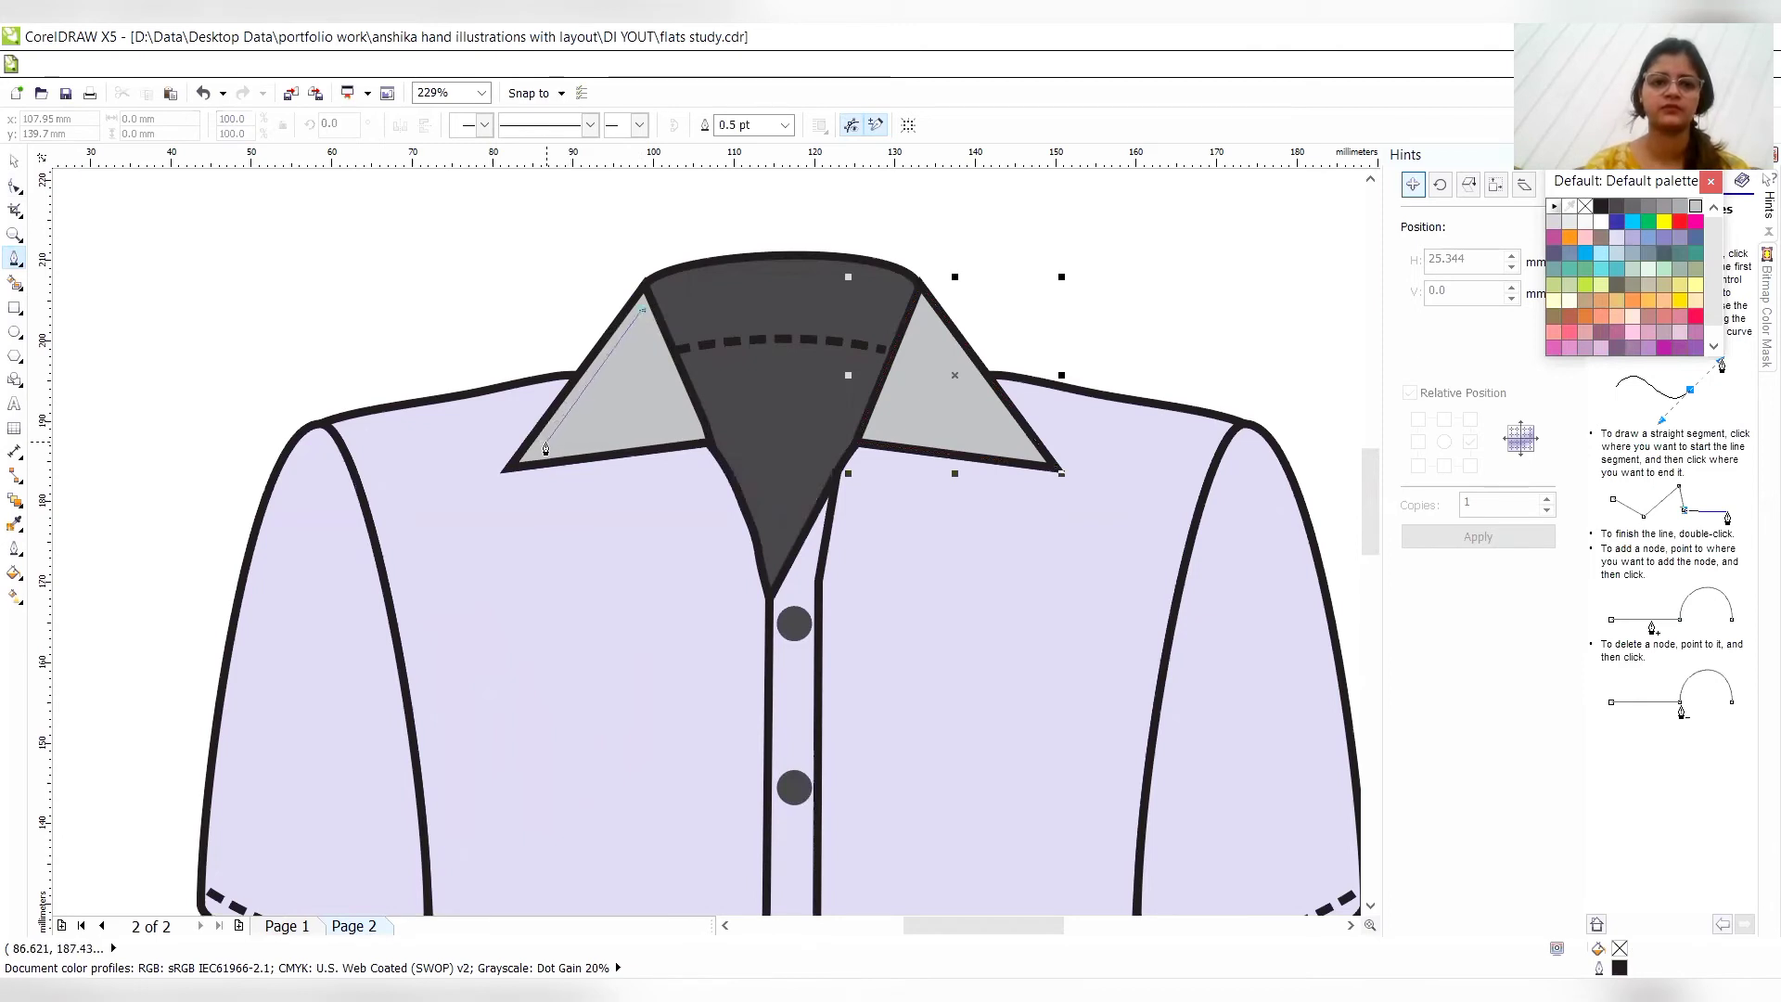
{"action": "left_click", "coordinate": [546, 448]}
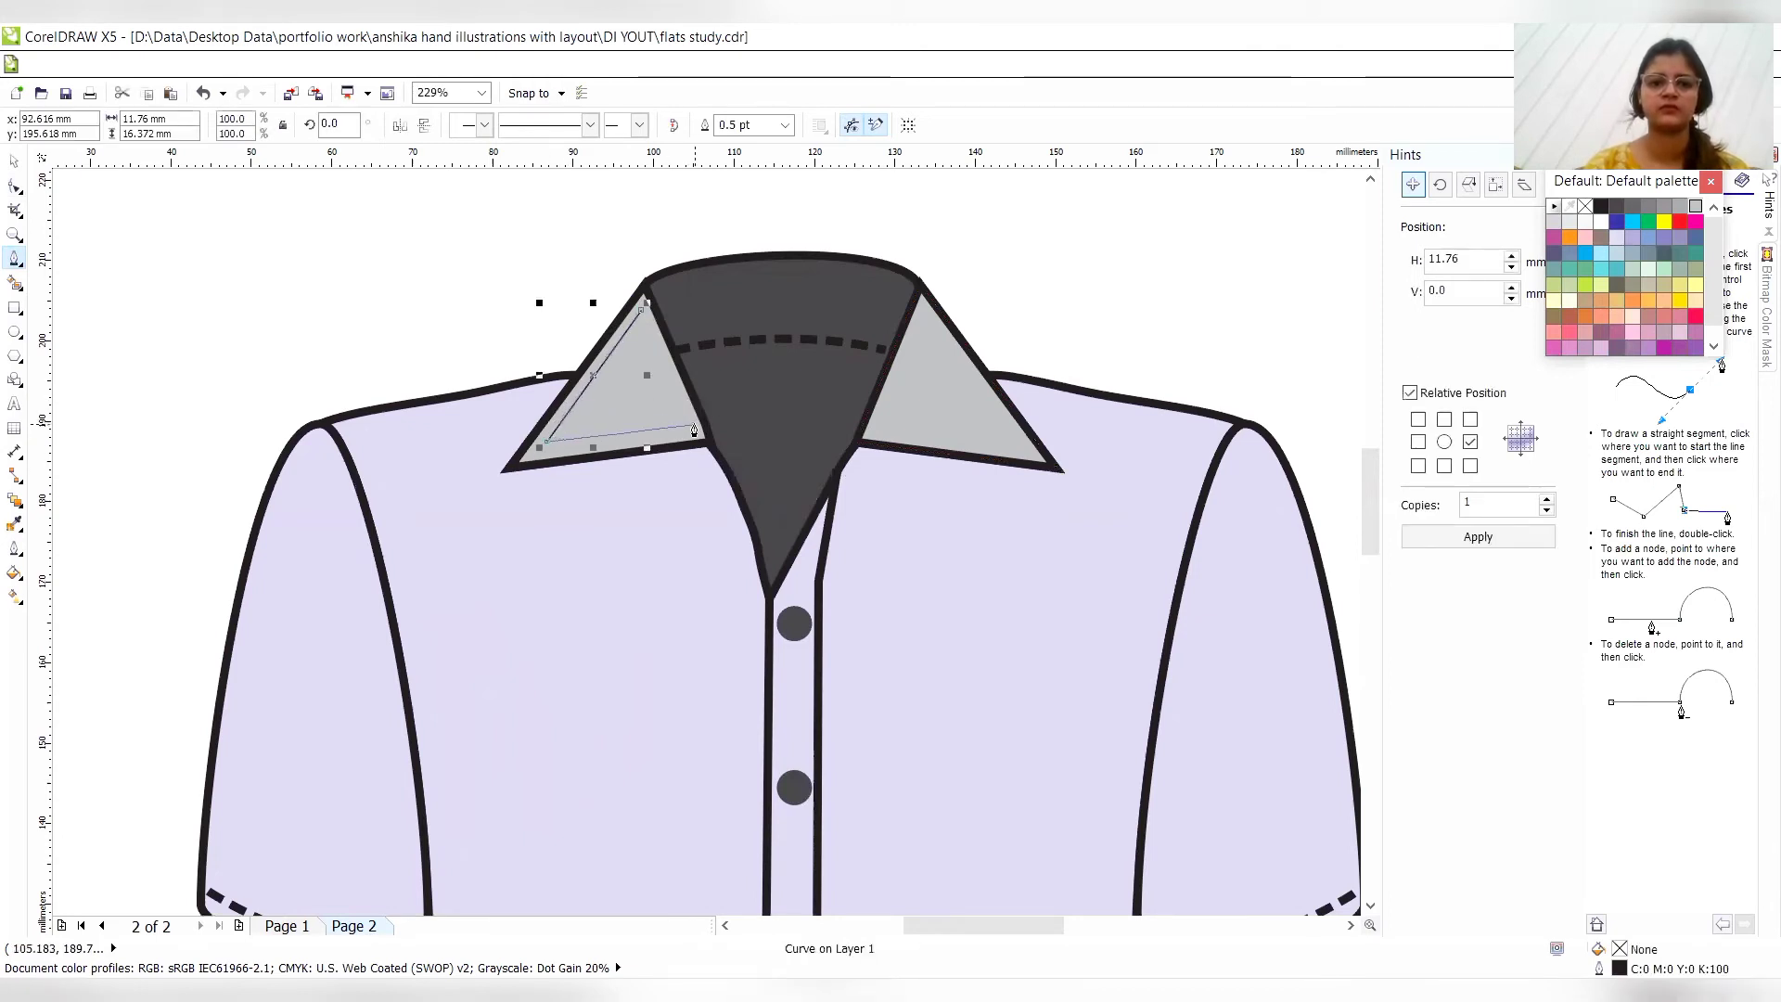
{"action": "left_click", "coordinate": [694, 428]}
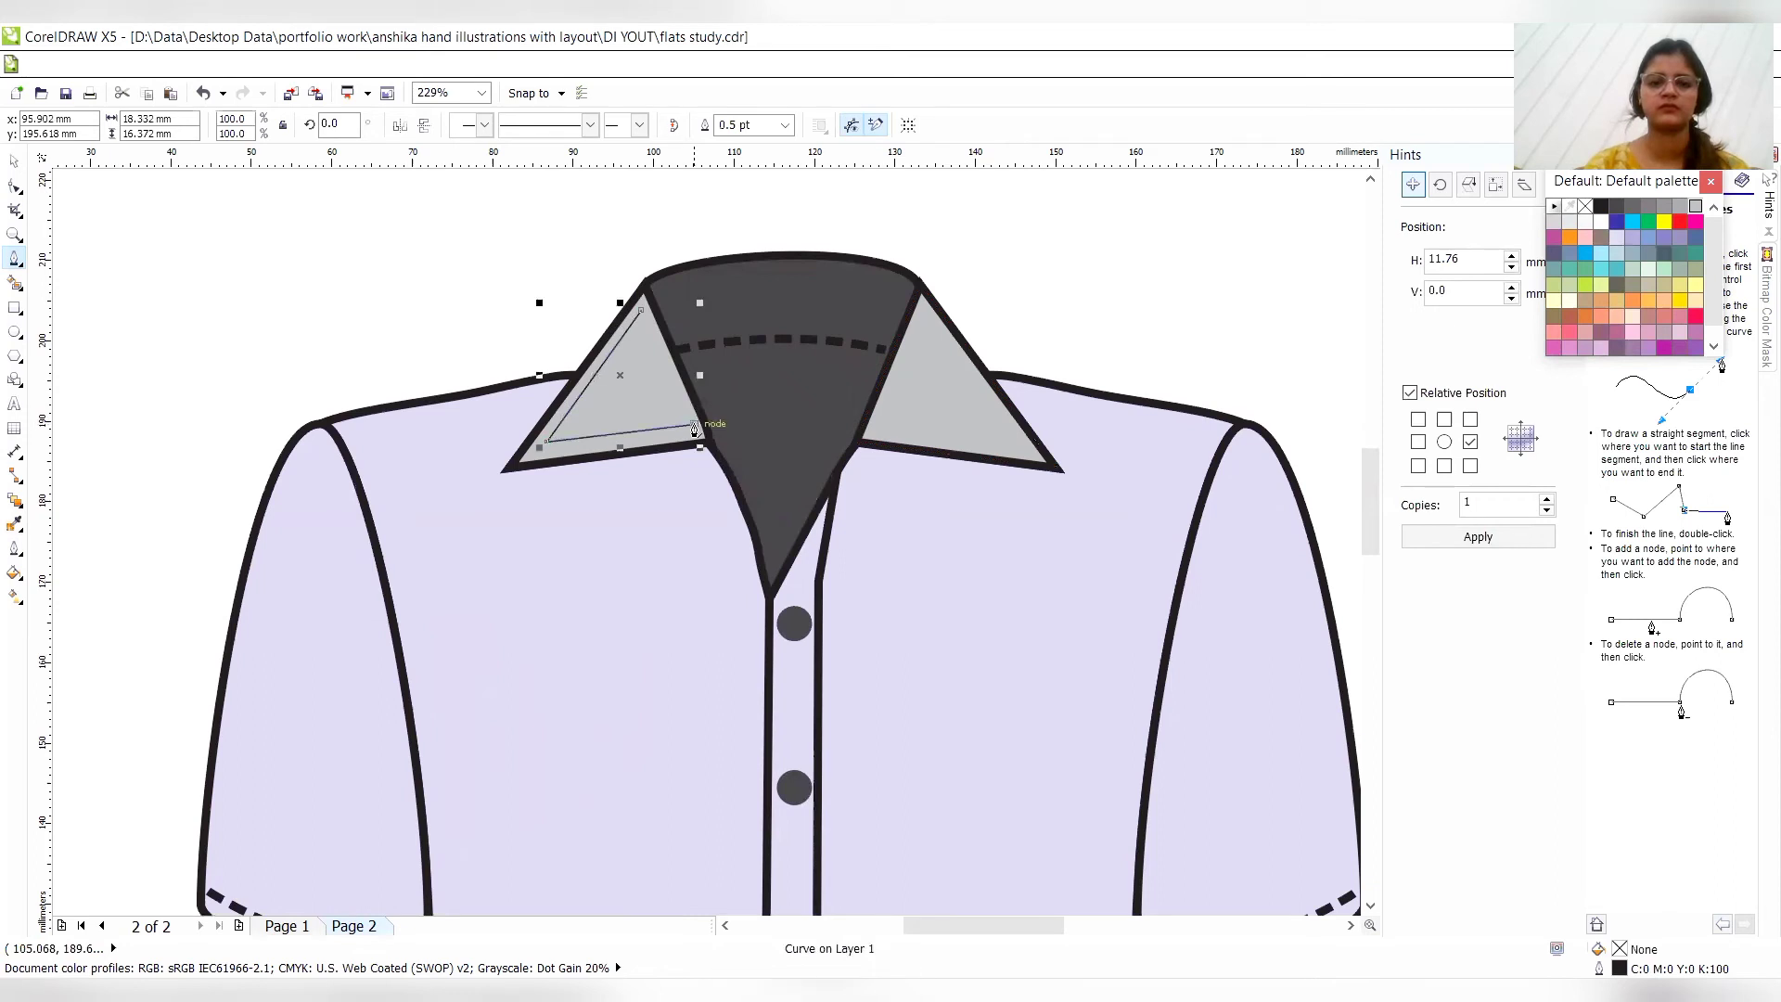
- Set the left collar stitch line's outline width to 3.0 pt and give it a short-dashed line style
{"action": "left_click", "coordinate": [785, 124]}
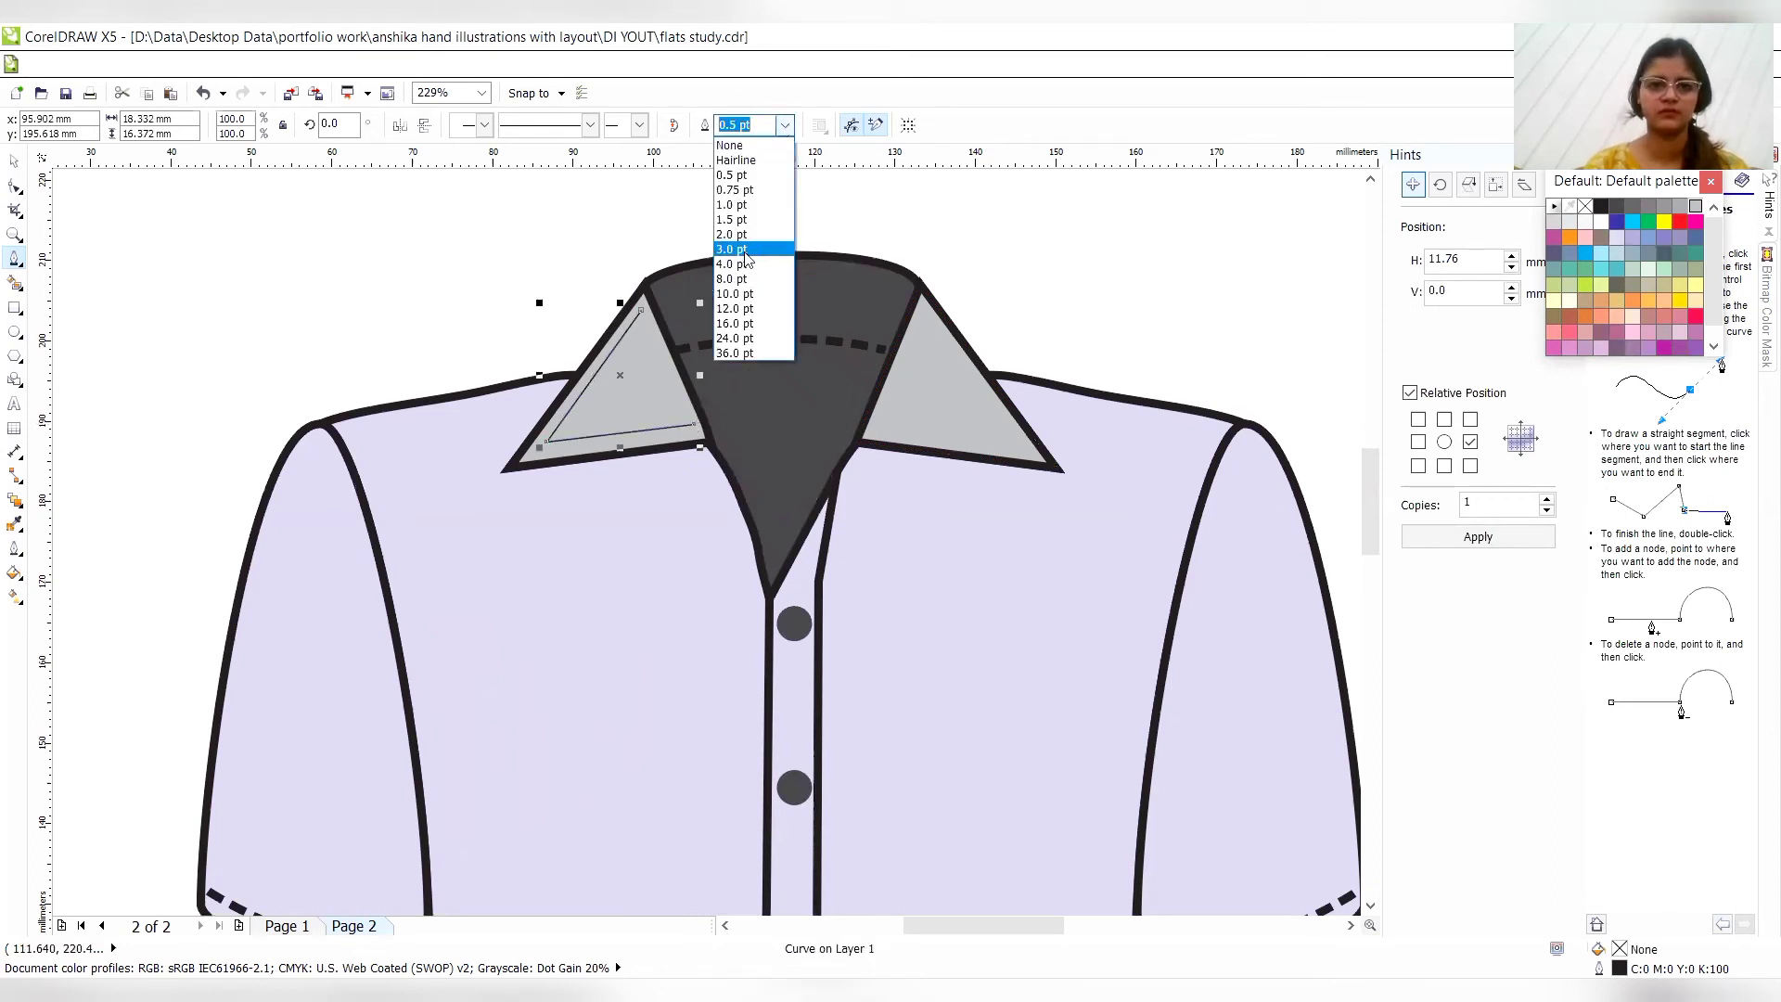
{"action": "left_click", "coordinate": [742, 250]}
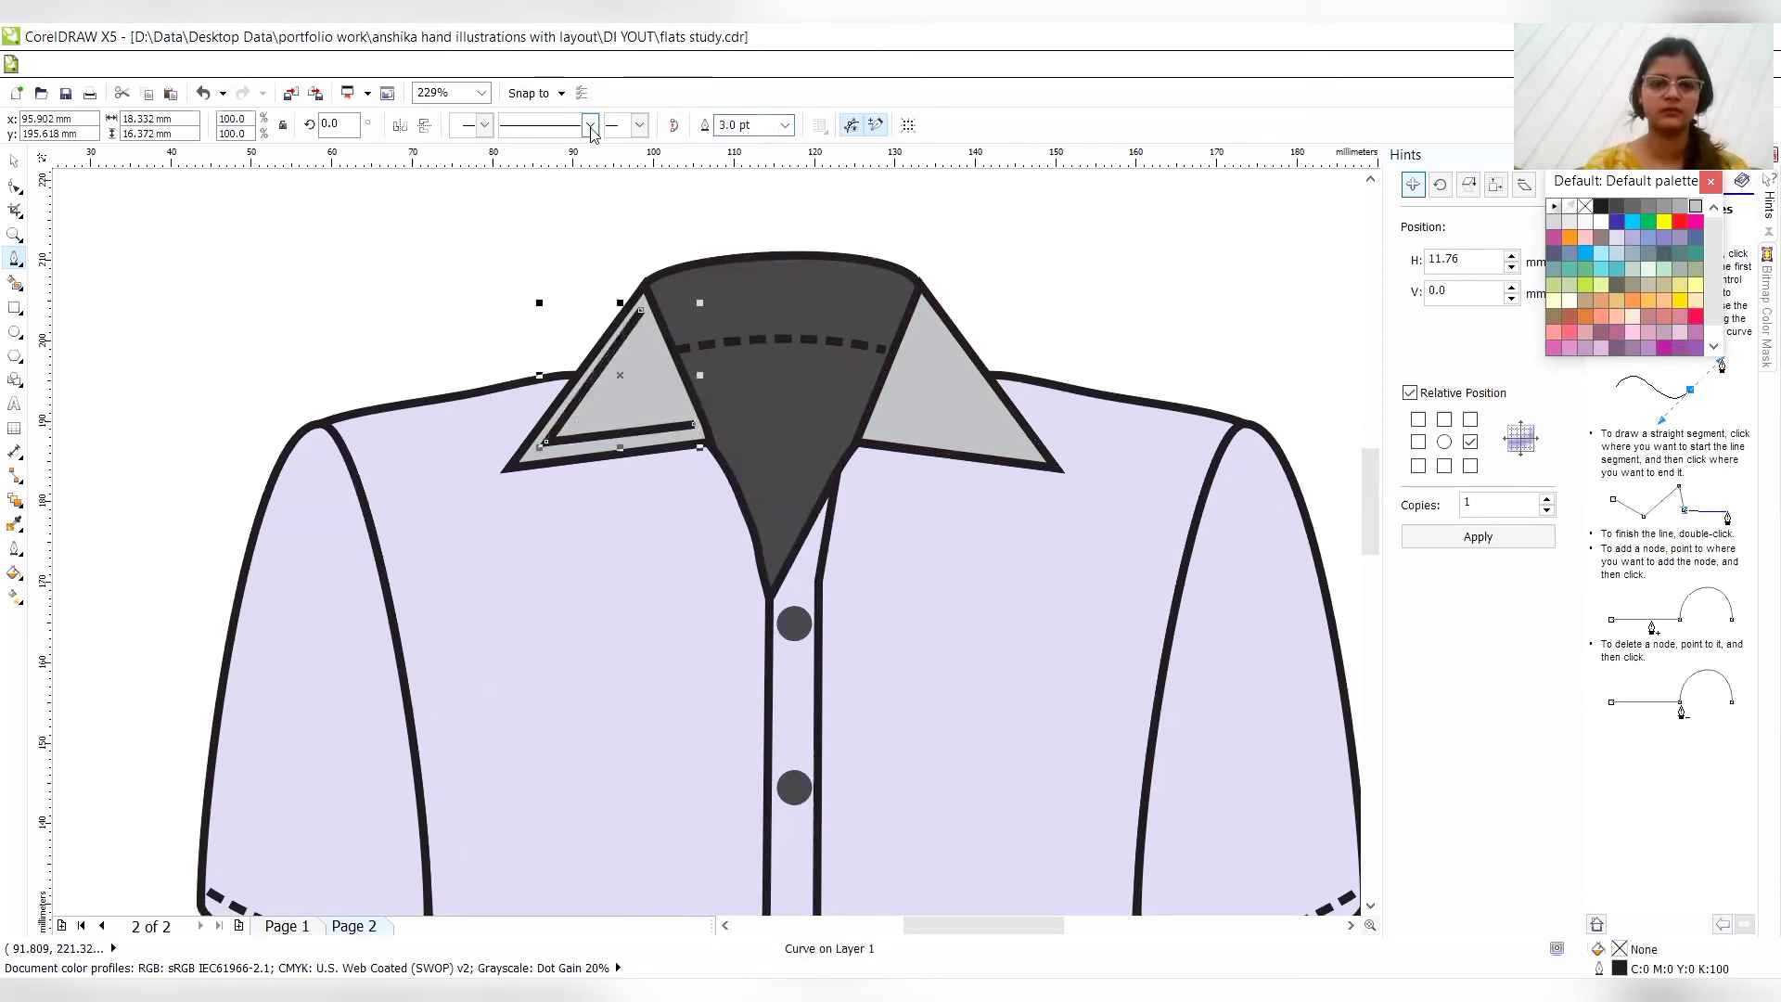
{"action": "left_click", "coordinate": [590, 124]}
{"action": "left_click", "coordinate": [538, 293]}
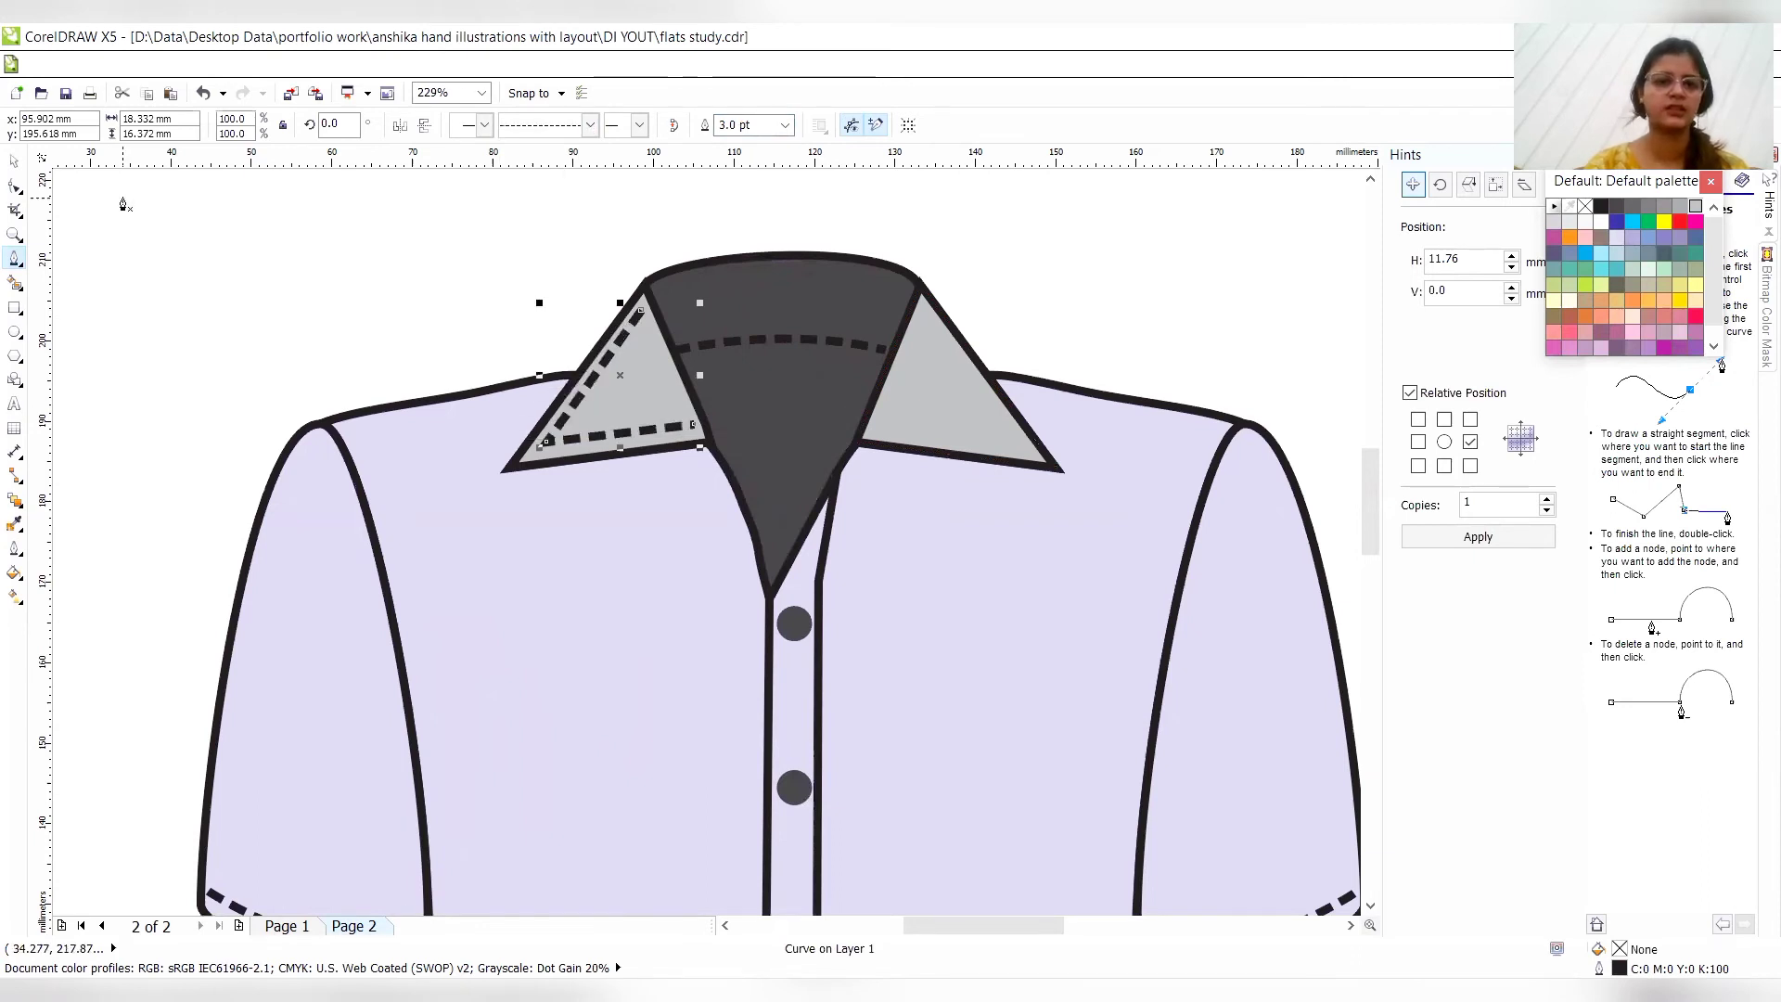
- Fine-tune the upper end node and the corner node of the left collar's dashed line so it follows the collar edges evenly
{"action": "left_click", "coordinate": [14, 188]}
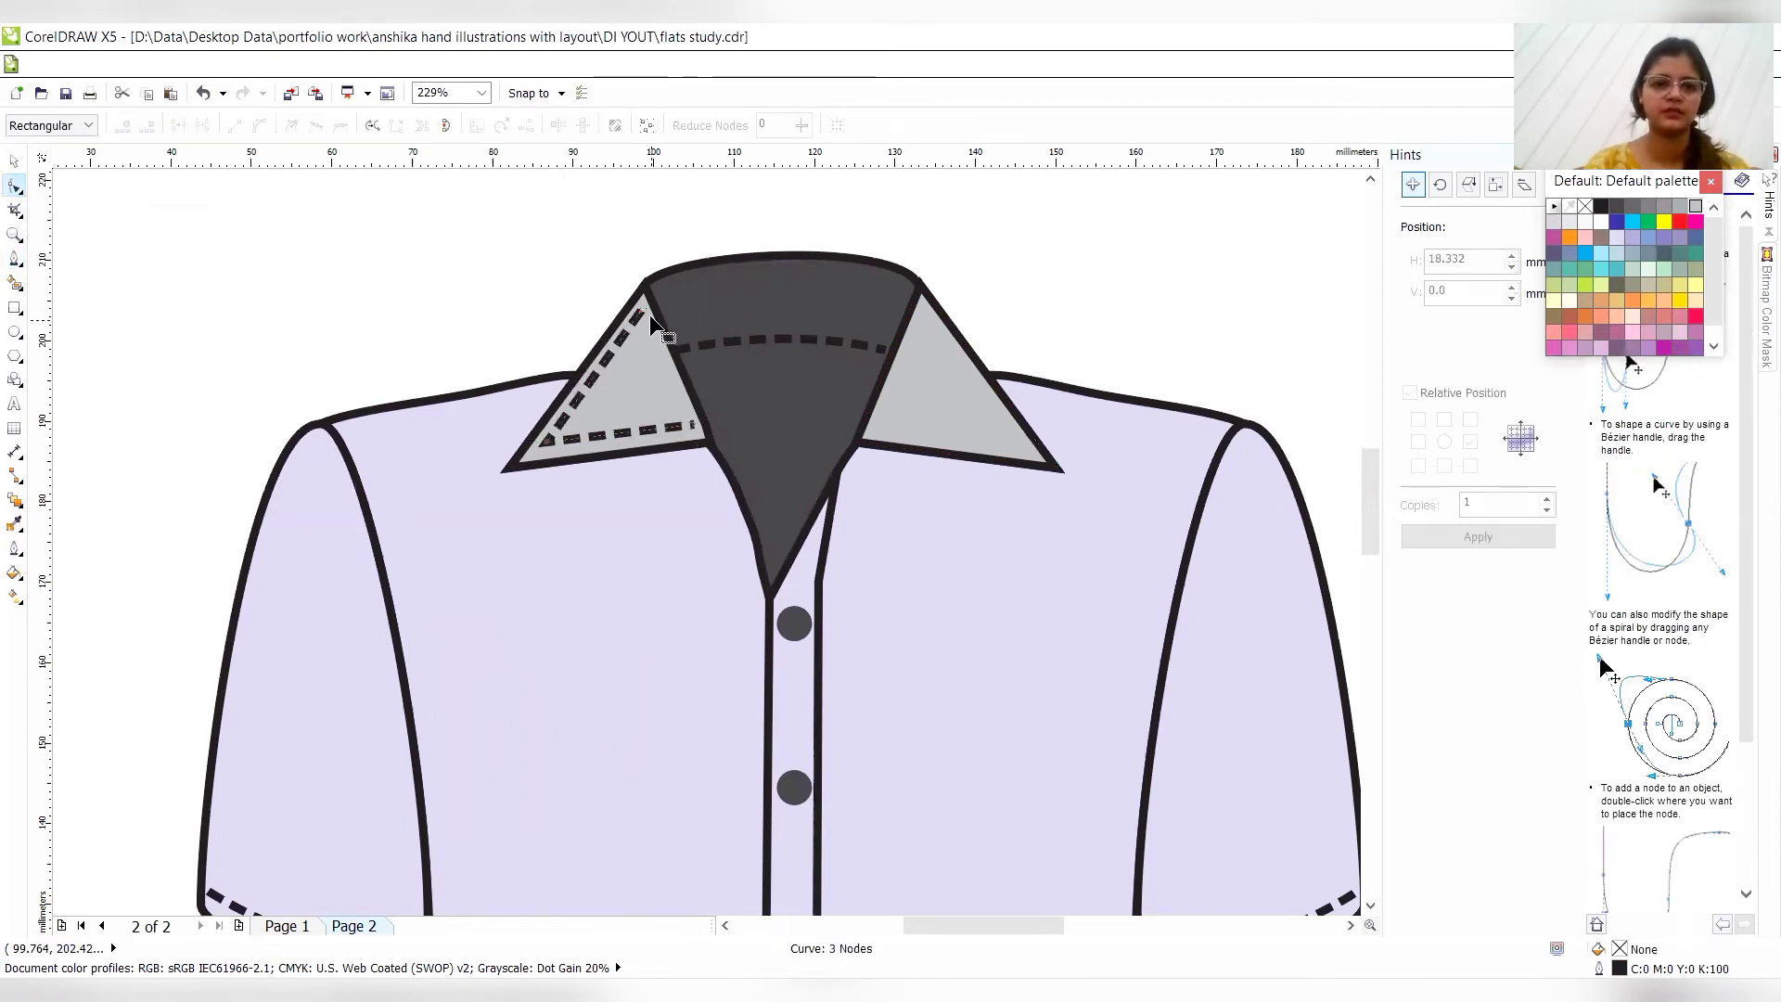
{"action": "left_click_drag", "start_coordinate": [643, 313], "coordinate": [642, 314]}
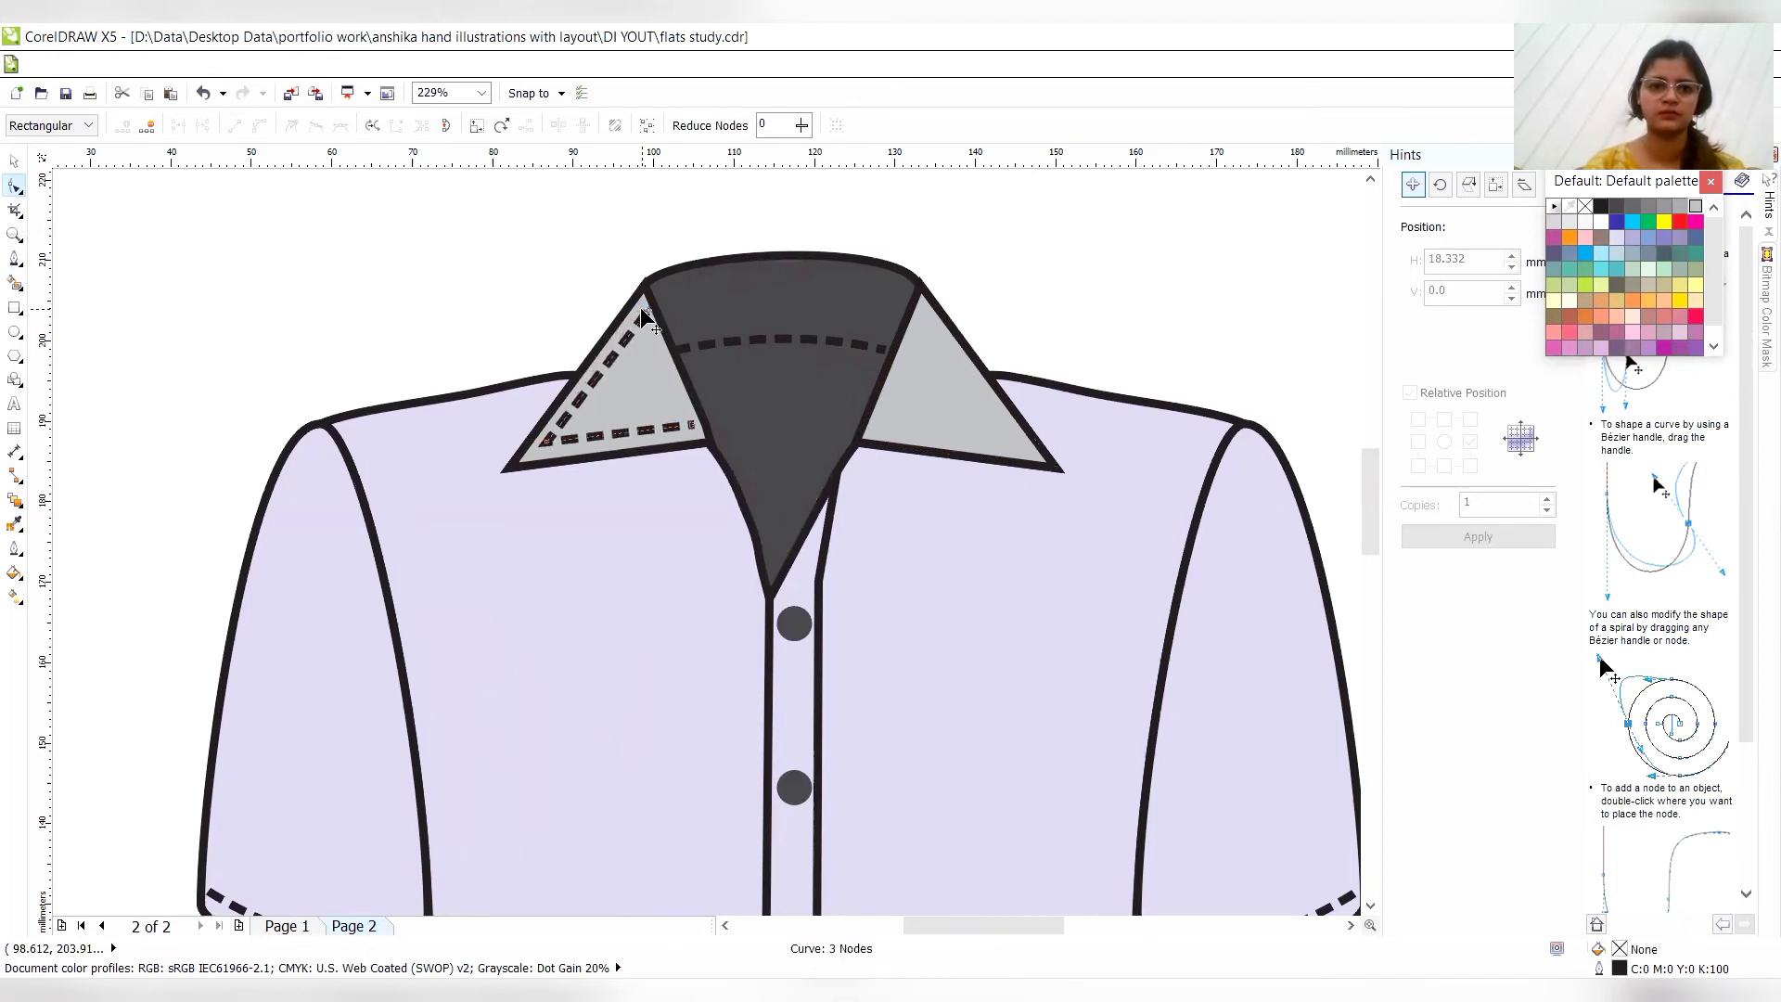
{"action": "left_click_drag", "start_coordinate": [543, 442], "coordinate": [543, 442]}
{"action": "key", "text": "Down"}
{"action": "key", "text": "Down"}
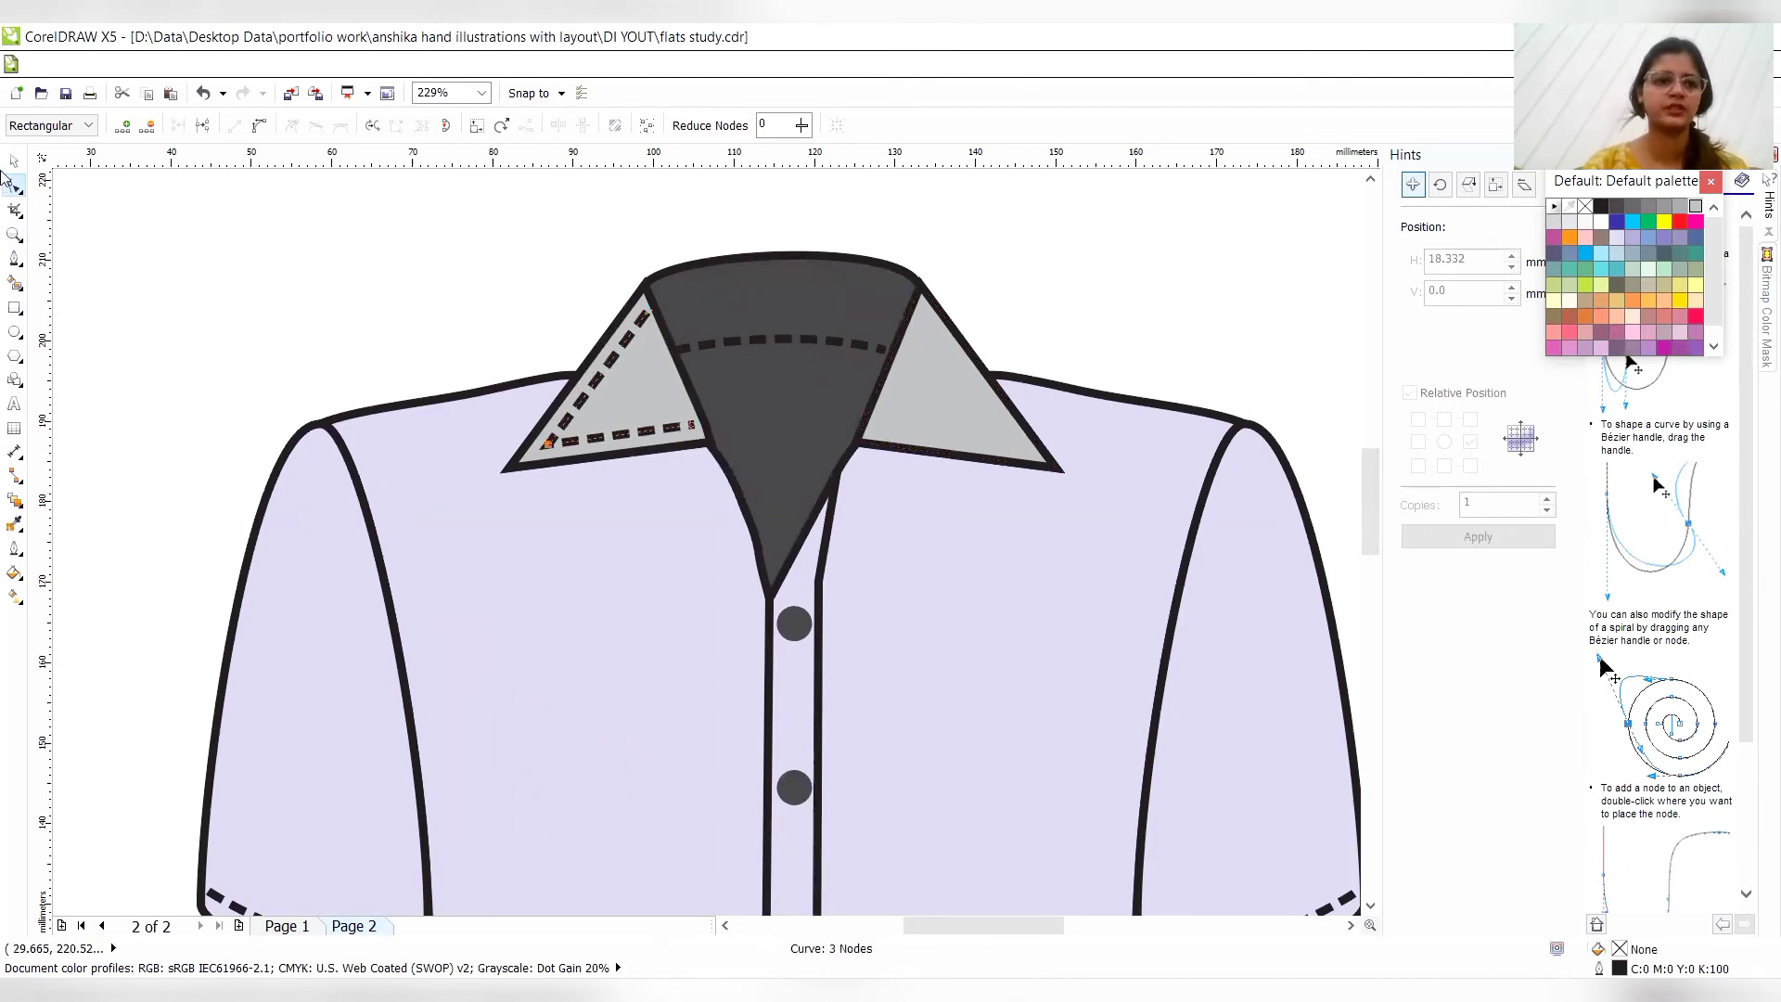
- Make one horizontally mirrored copy of the left collar's dashed line and nudge it right into place inside the right collar
{"action": "left_click", "coordinate": [14, 162]}
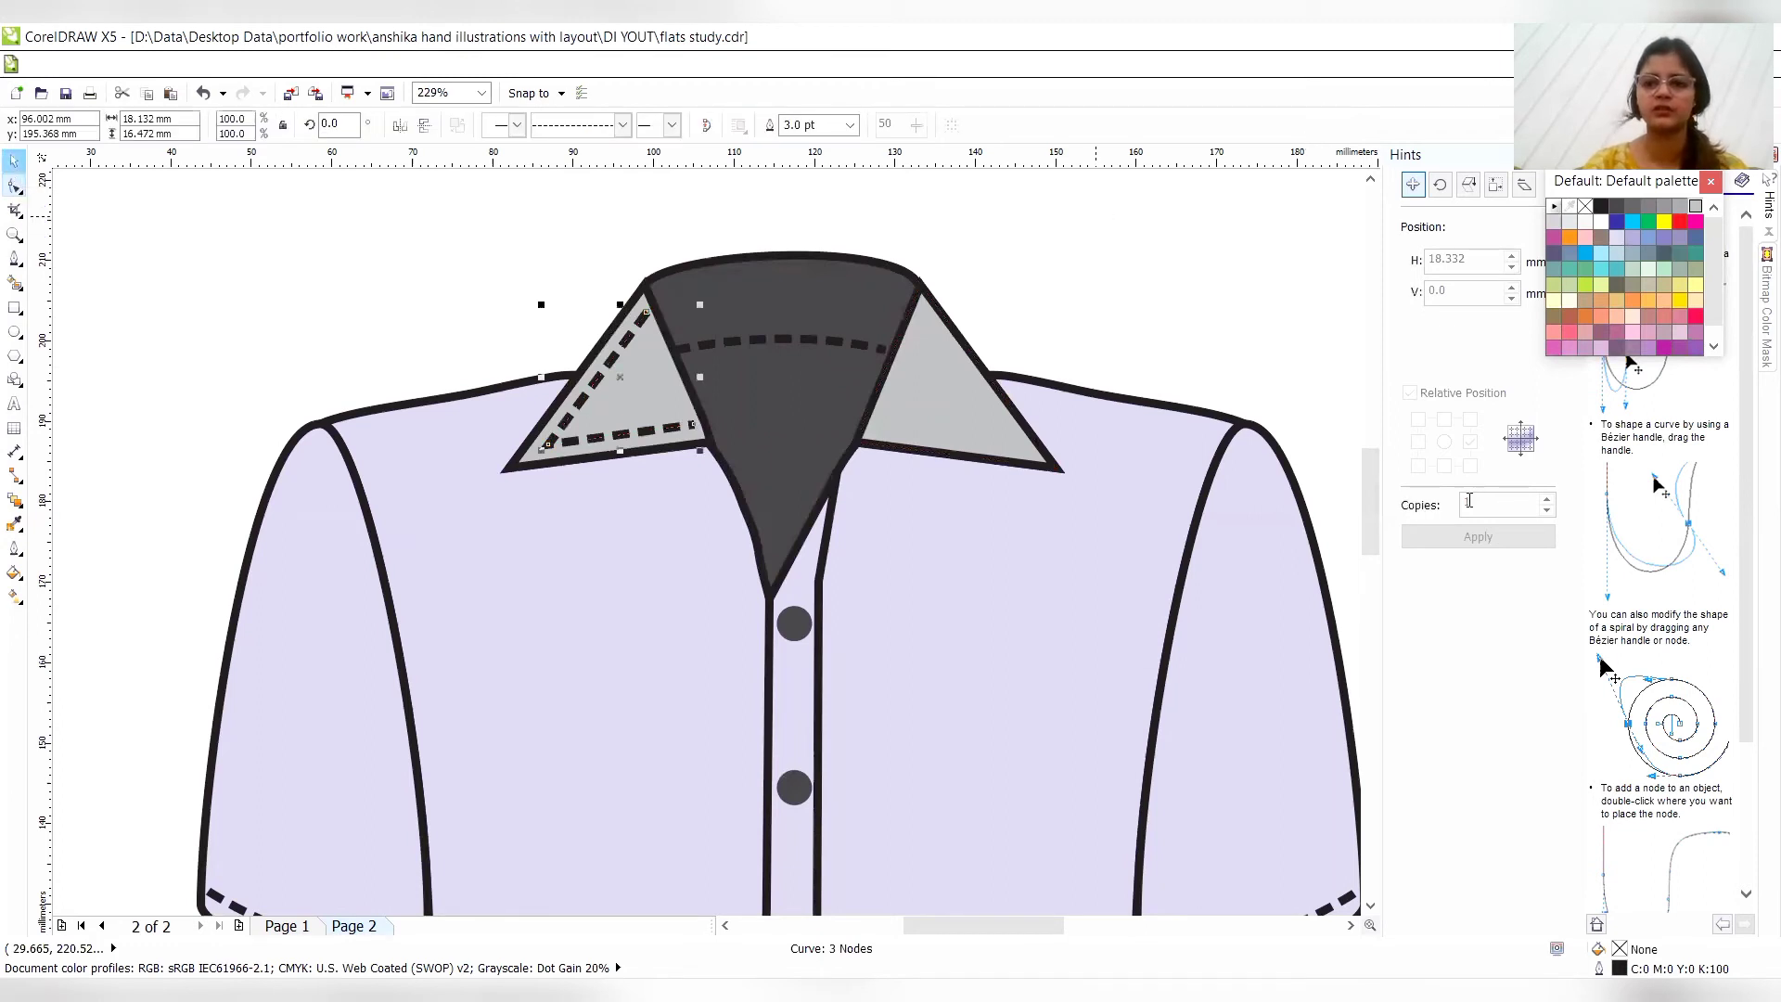
{"action": "left_click", "coordinate": [1478, 537]}
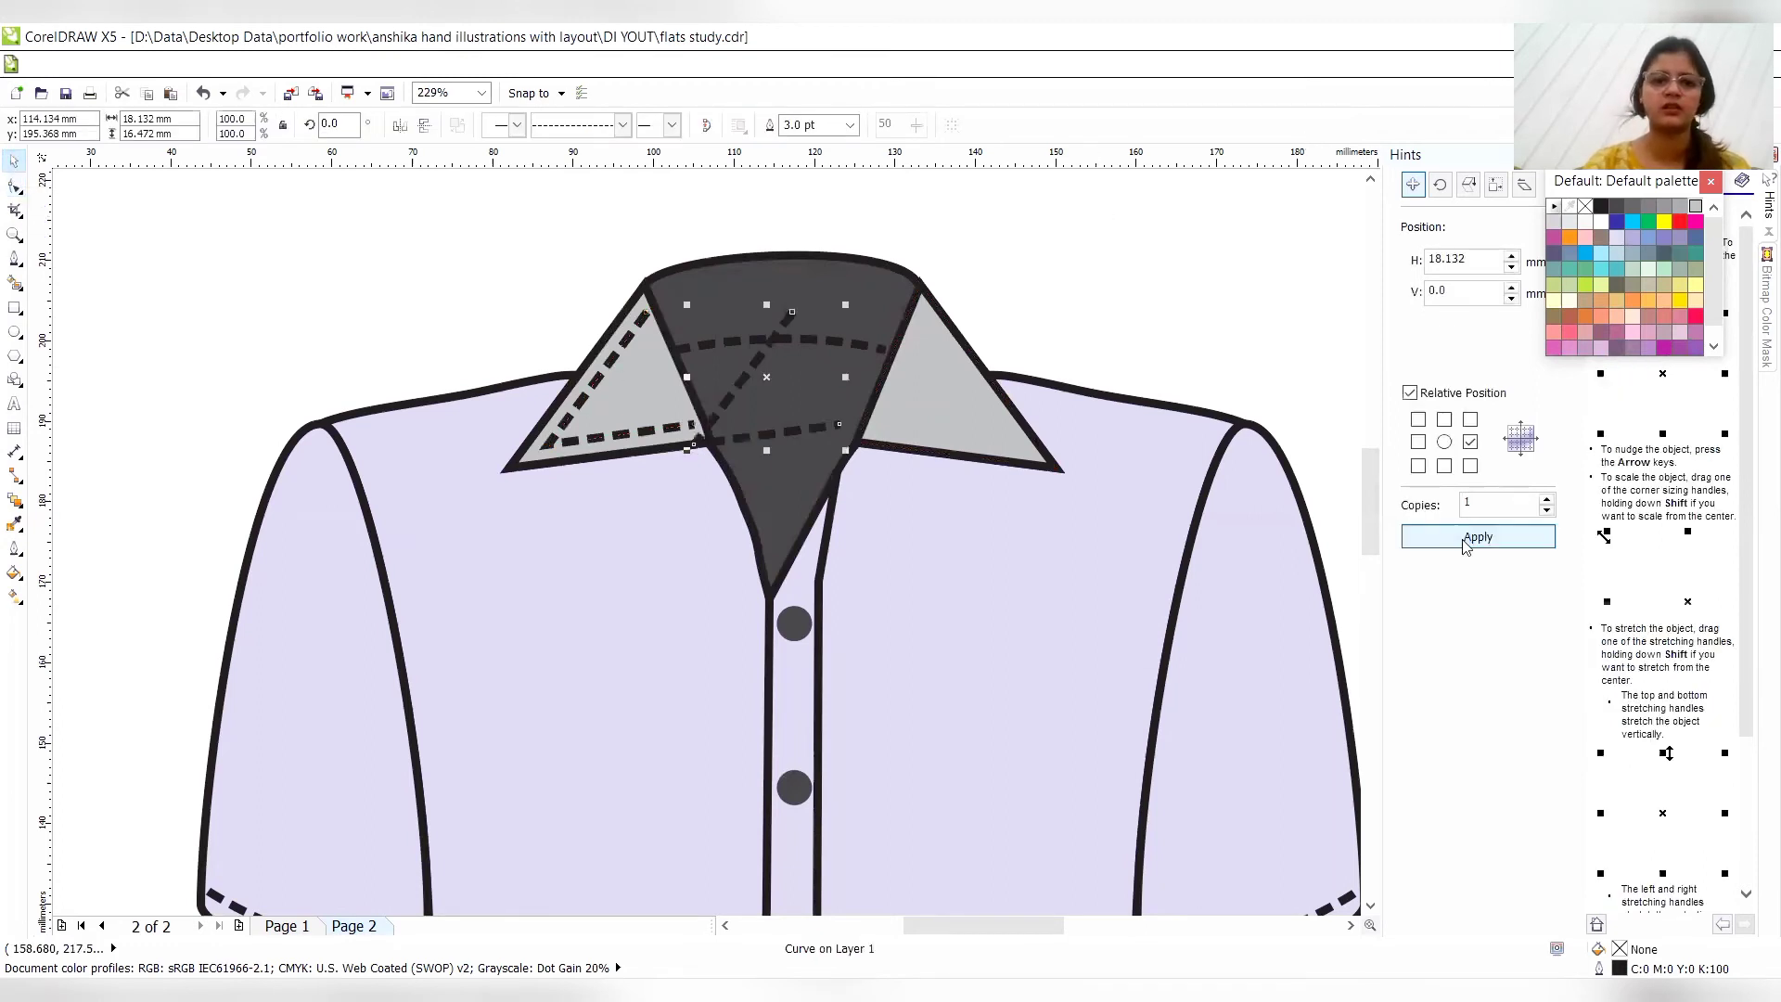
{"action": "left_click", "coordinate": [401, 127]}
{"action": "key", "text": "Right"}
{"action": "key", "text": "Right"}
{"action": "key", "text": "Right"}
{"action": "key", "text": "Right"}
{"action": "key", "text": "Right"}
{"action": "key", "text": "Right"}
{"action": "key", "text": "Right"}
{"action": "key", "text": "Right"}
{"action": "key", "text": "Right"}
{"action": "key", "text": "Right"}
{"action": "key", "text": "Right"}
{"action": "key", "text": "Right"}
{"action": "key", "text": "Right"}
{"action": "key", "text": "Right"}
{"action": "key", "text": "Right"}
{"action": "key", "text": "Right"}
{"action": "key", "text": "Right"}
{"action": "key", "text": "Right"}
{"action": "key", "text": "Right"}
{"action": "key", "text": "Right"}
{"action": "key", "text": "Right"}
{"action": "key", "text": "Right"}
{"action": "key", "text": "Right"}
{"action": "key", "text": "Right"}
{"action": "key", "text": "Right"}
{"action": "key", "text": "Right"}
{"action": "key", "text": "Right"}
{"action": "key", "text": "Right"}
{"action": "key", "text": "Right"}
{"action": "key", "text": "Right"}
{"action": "key", "text": "Right"}
{"action": "key", "text": "Right"}
{"action": "key", "text": "Right"}
{"action": "key", "text": "Right"}
{"action": "key", "text": "Right"}
{"action": "key", "text": "Right"}
{"action": "key", "text": "Right"}
{"action": "key", "text": "Right"}
{"action": "key", "text": "Right"}
{"action": "key", "text": "Right"}
{"action": "key", "text": "Right"}
{"action": "key", "text": "Right"}
{"action": "key", "text": "Right"}
{"action": "key", "text": "Right"}
{"action": "key", "text": "Right"}
{"action": "key", "text": "Right"}
{"action": "key", "text": "Right"}
{"action": "key", "text": "Right"}
{"action": "key", "text": "Right"}
{"action": "key", "text": "Right"}
{"action": "key", "text": "Right"}
{"action": "key", "text": "Right"}
{"action": "key", "text": "Right"}
{"action": "key", "text": "Right"}
{"action": "key", "text": "Right"}
{"action": "key", "text": "Right"}
{"action": "key", "text": "Right"}
{"action": "key", "text": "Right"}
{"action": "key", "text": "Right"}
{"action": "key", "text": "Right"}
{"action": "key", "text": "Right"}
{"action": "key", "text": "Right"}
{"action": "key", "text": "Right"}
{"action": "key", "text": "Right"}
{"action": "key", "text": "Right"}
{"action": "key", "text": "Right"}
{"action": "key", "text": "Right"}
{"action": "key", "text": "Right"}
{"action": "key", "text": "Right"}
{"action": "key", "text": "Right"}
{"action": "key", "text": "Right"}
{"action": "key", "text": "Right"}
{"action": "key", "text": "Right"}
{"action": "key", "text": "Right"}
{"action": "key", "text": "Right"}
{"action": "key", "text": "Right"}
{"action": "key", "text": "Right"}
{"action": "key", "text": "Right"}
{"action": "key", "text": "Right"}
{"action": "key", "text": "Right"}
{"action": "key", "text": "Right"}
{"action": "key", "text": "Right"}
{"action": "key", "text": "Right"}
{"action": "key", "text": "Right"}
{"action": "key", "text": "Right"}
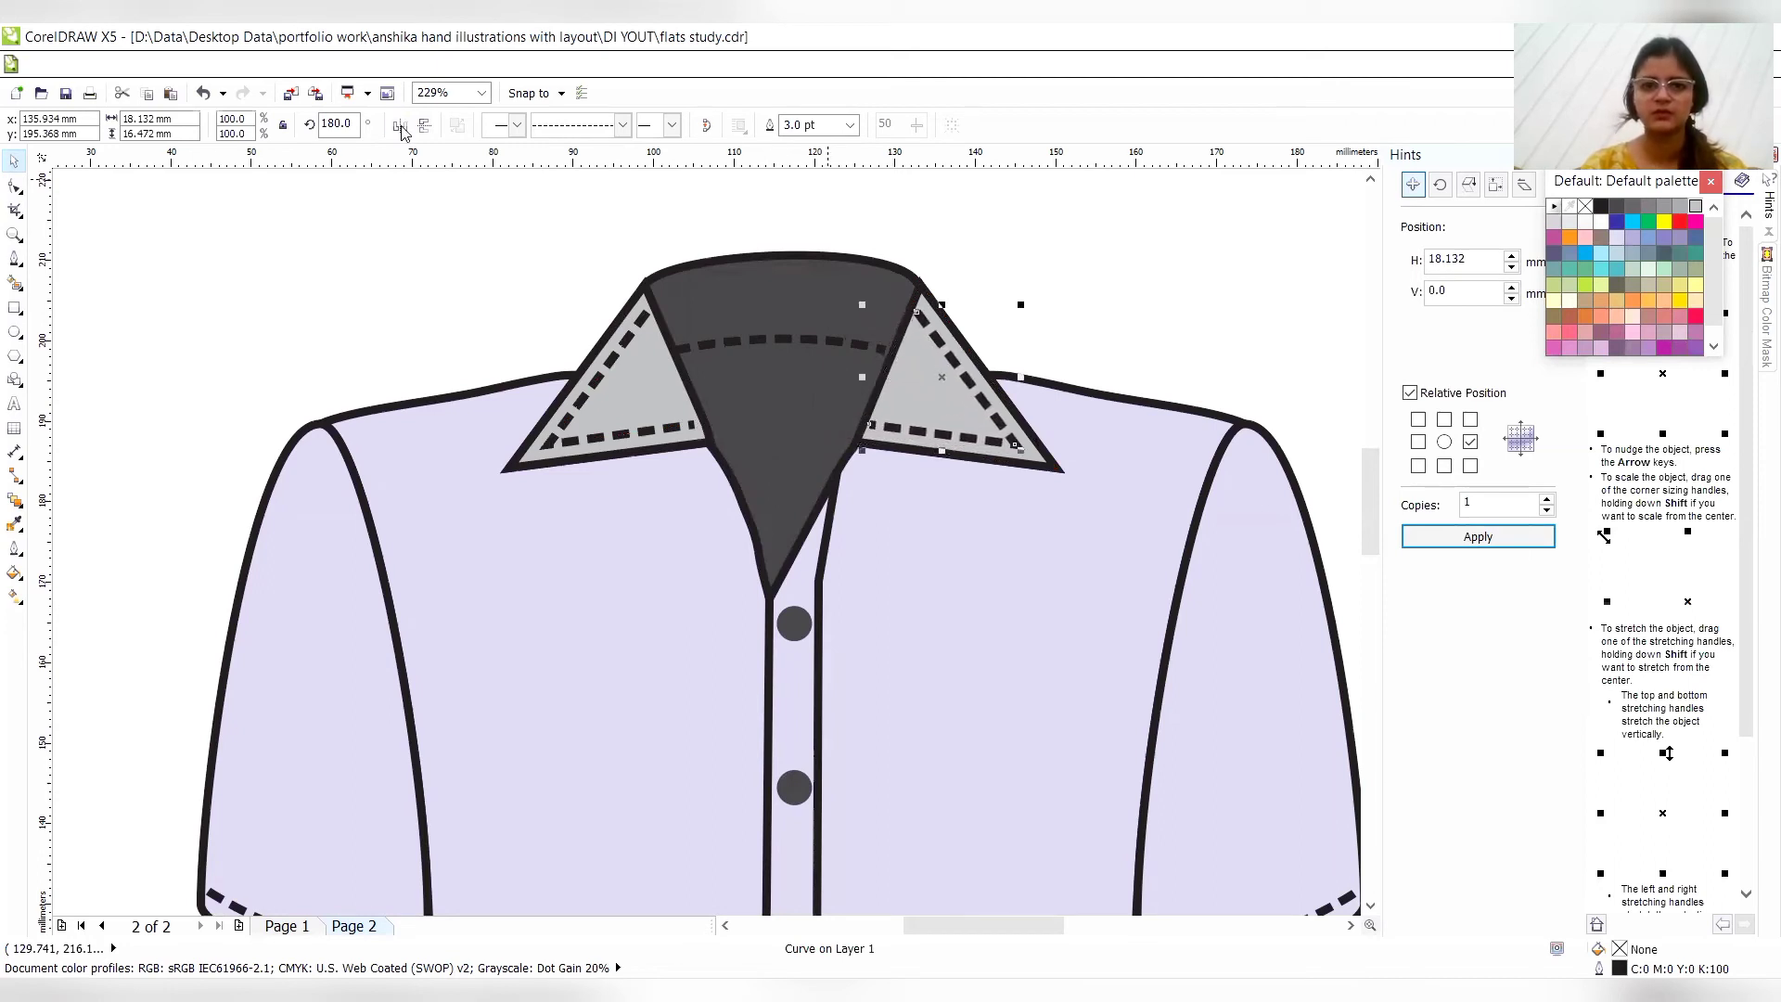
{"action": "key", "text": "Right"}
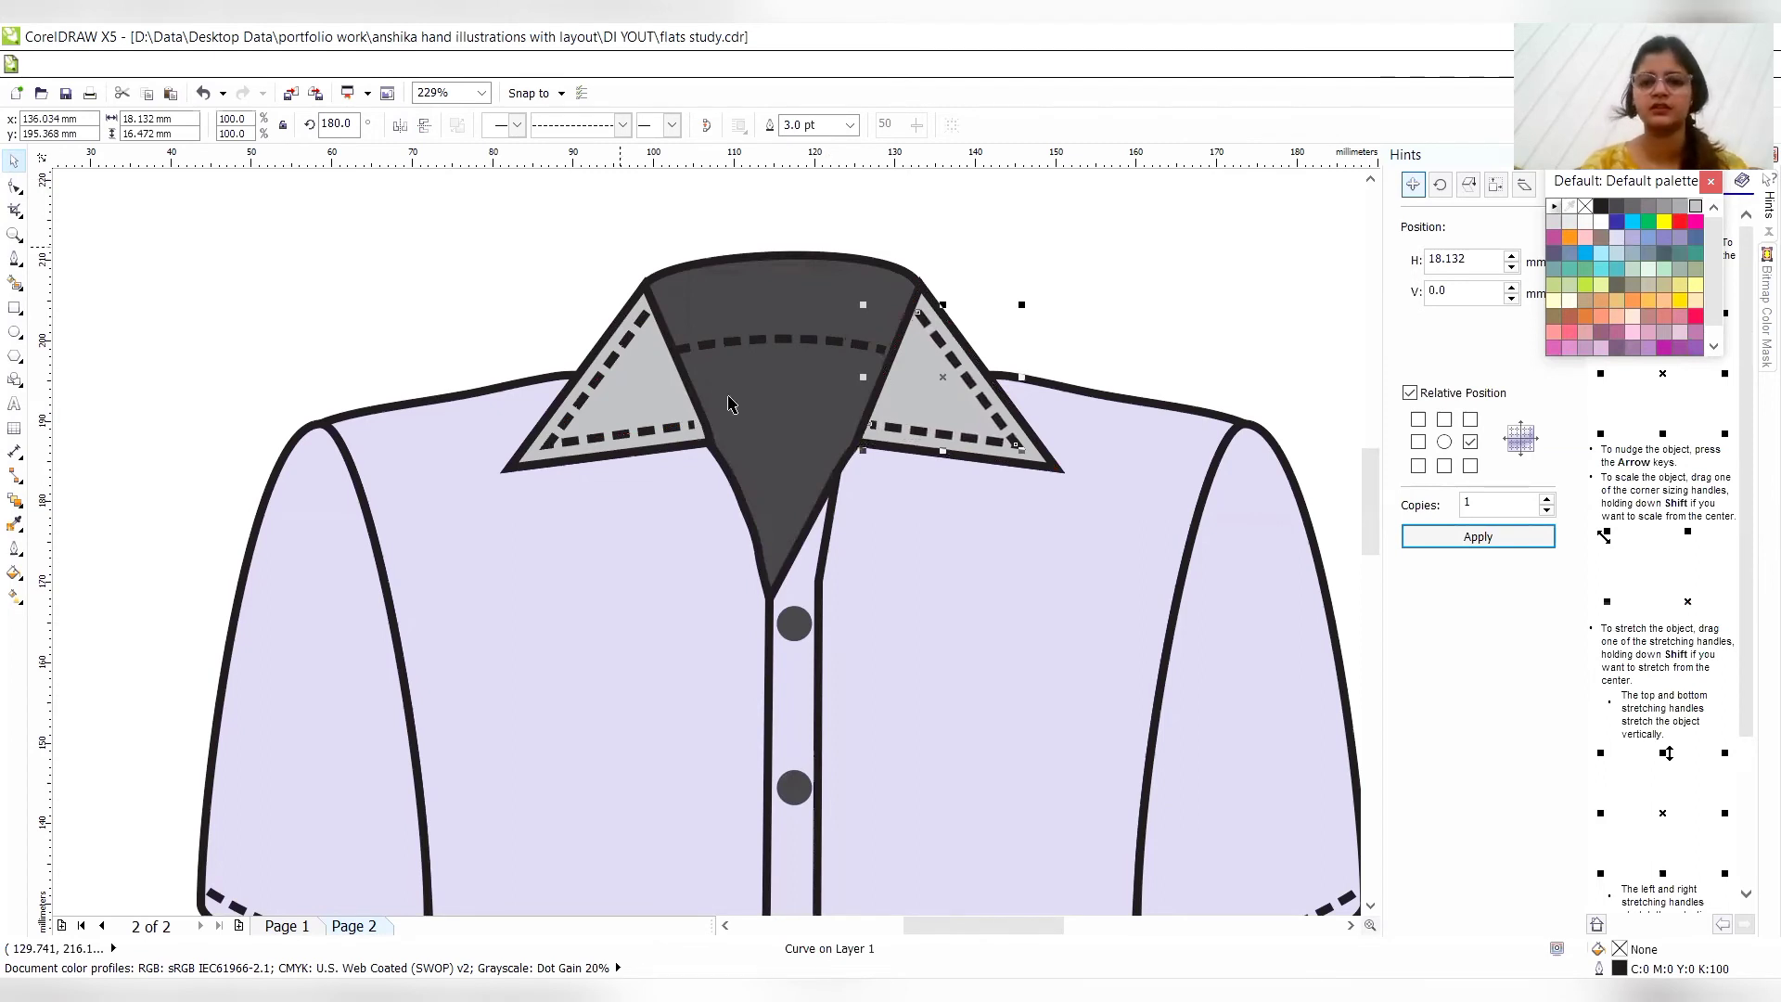
- Draw a curved Pen line about 49 mm wide and 25.9 mm high above the hem, from the shirt's left side edge to the placket
{"action": "left_click", "coordinate": [1371, 907]}
{"action": "left_click", "coordinate": [1372, 907]}
{"action": "left_click", "coordinate": [1371, 907]}
{"action": "left_click", "coordinate": [1371, 908]}
{"action": "left_click", "coordinate": [1372, 907]}
{"action": "left_click", "coordinate": [1371, 908]}
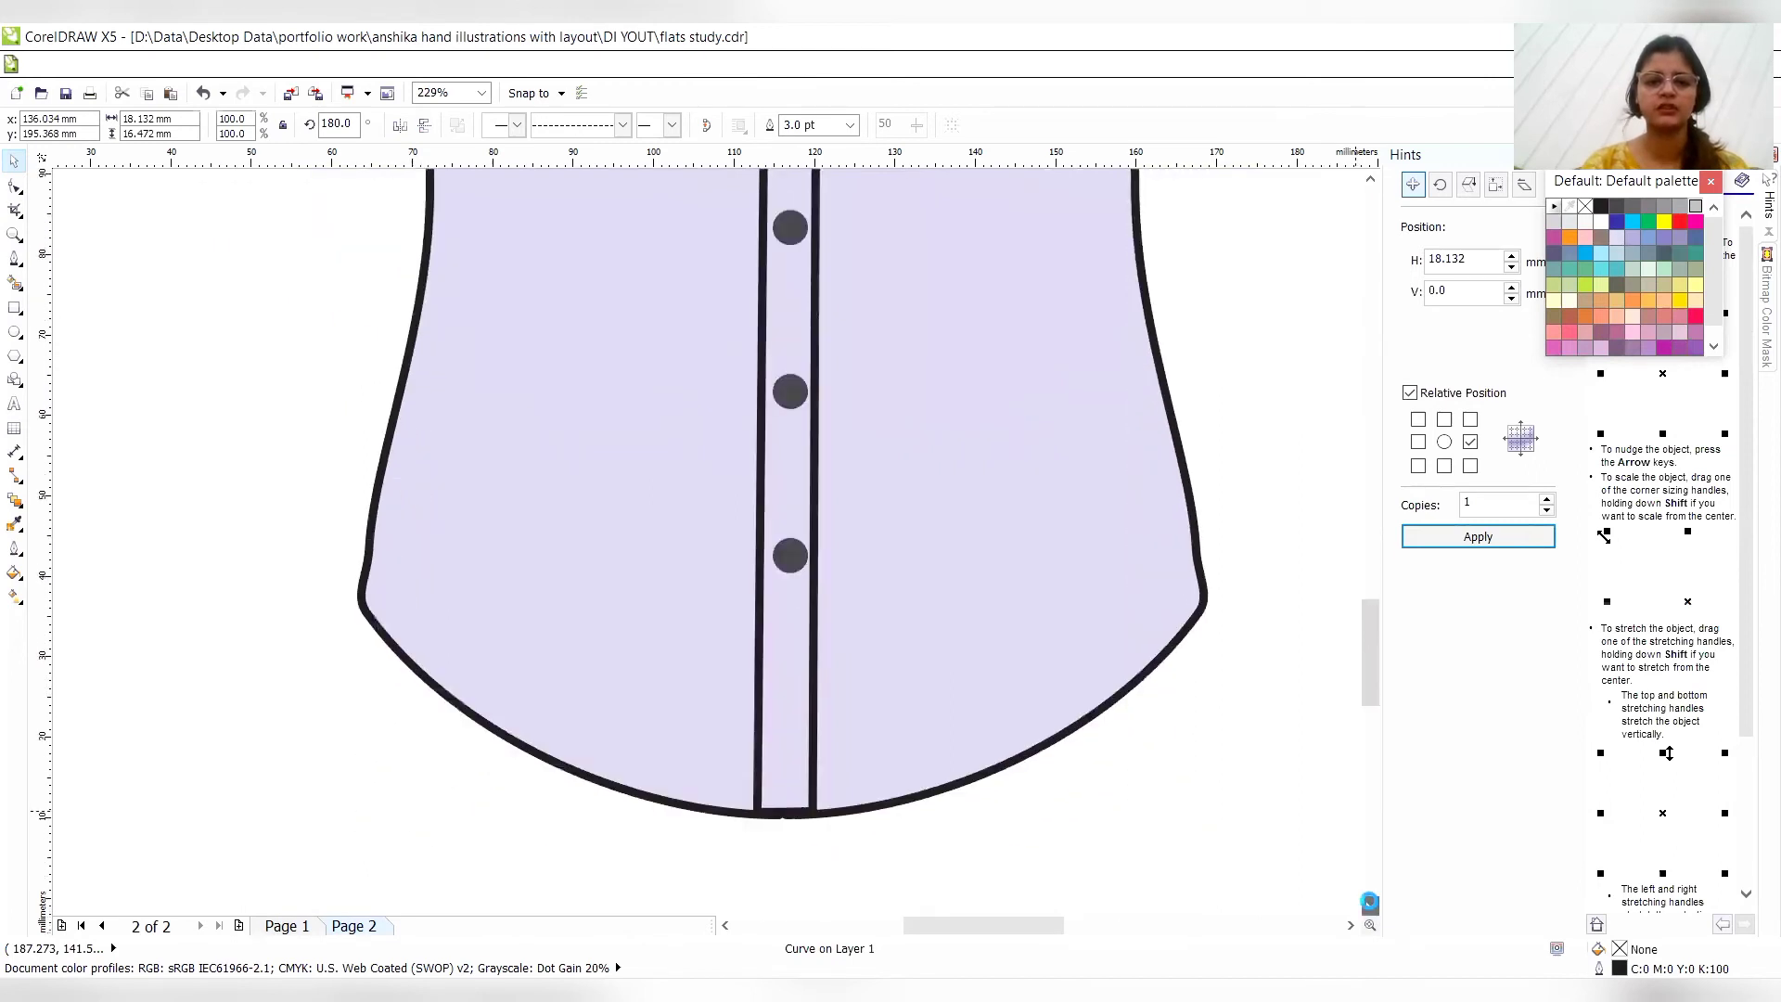
{"action": "left_click", "coordinate": [14, 259]}
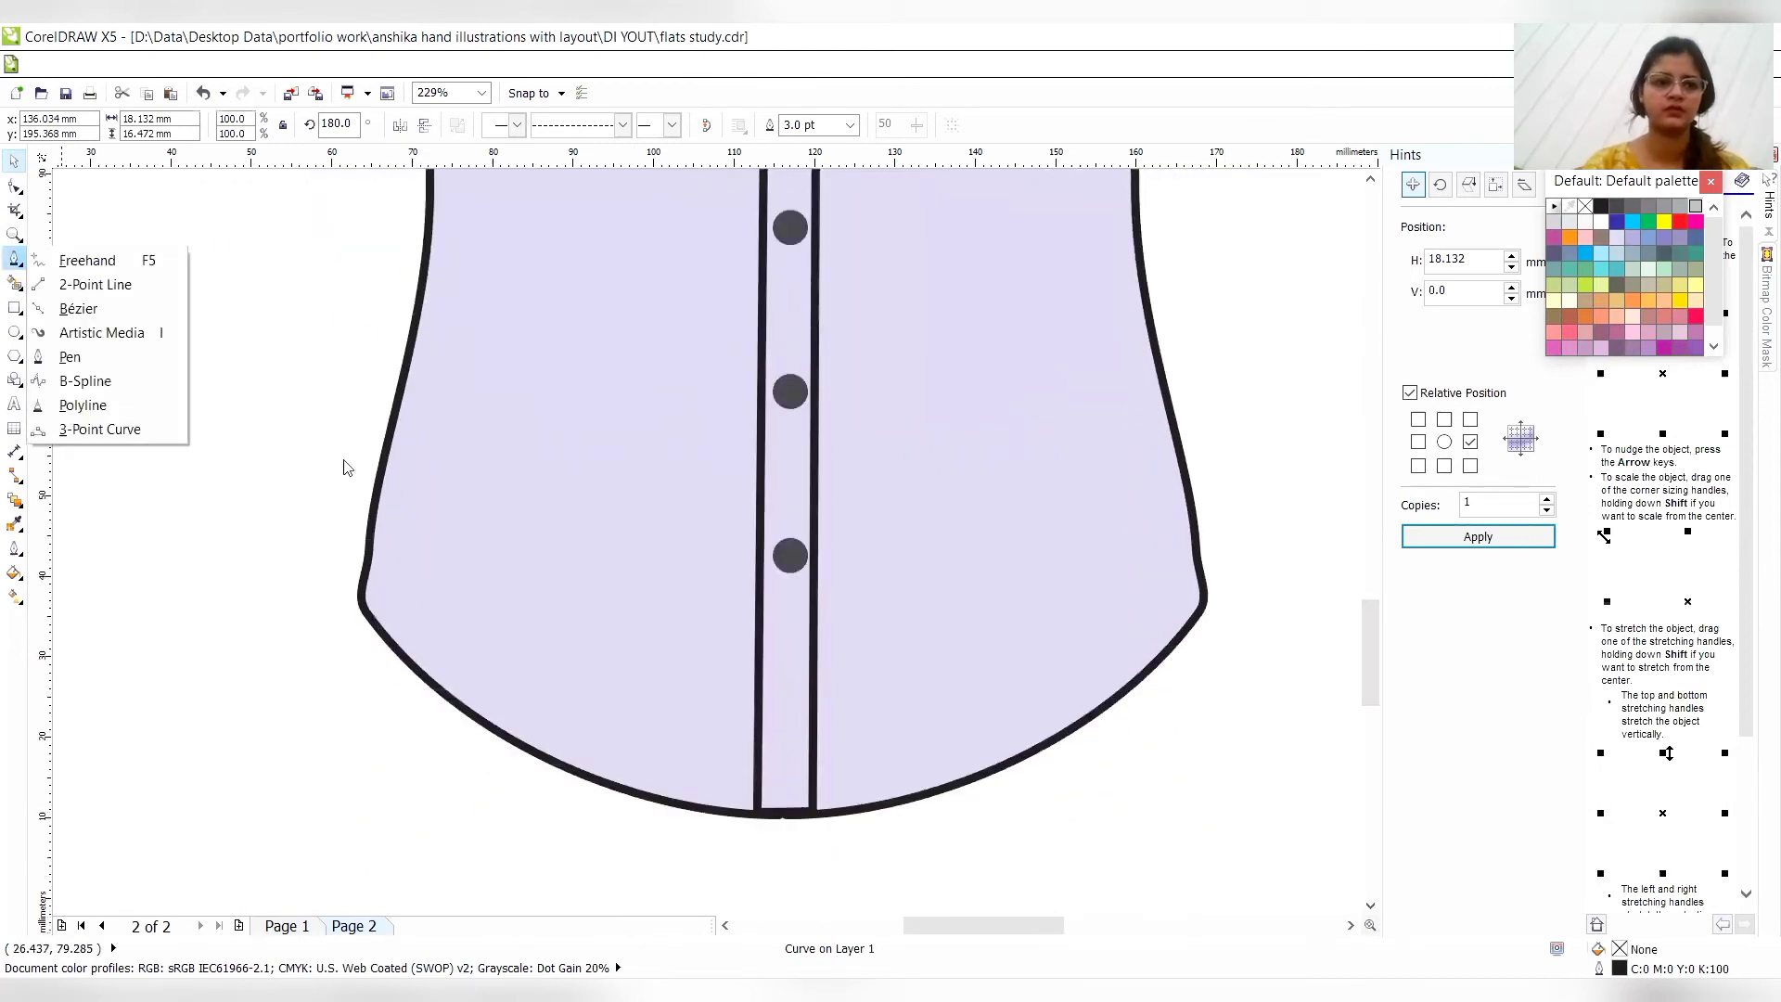
{"action": "left_click", "coordinate": [72, 358]}
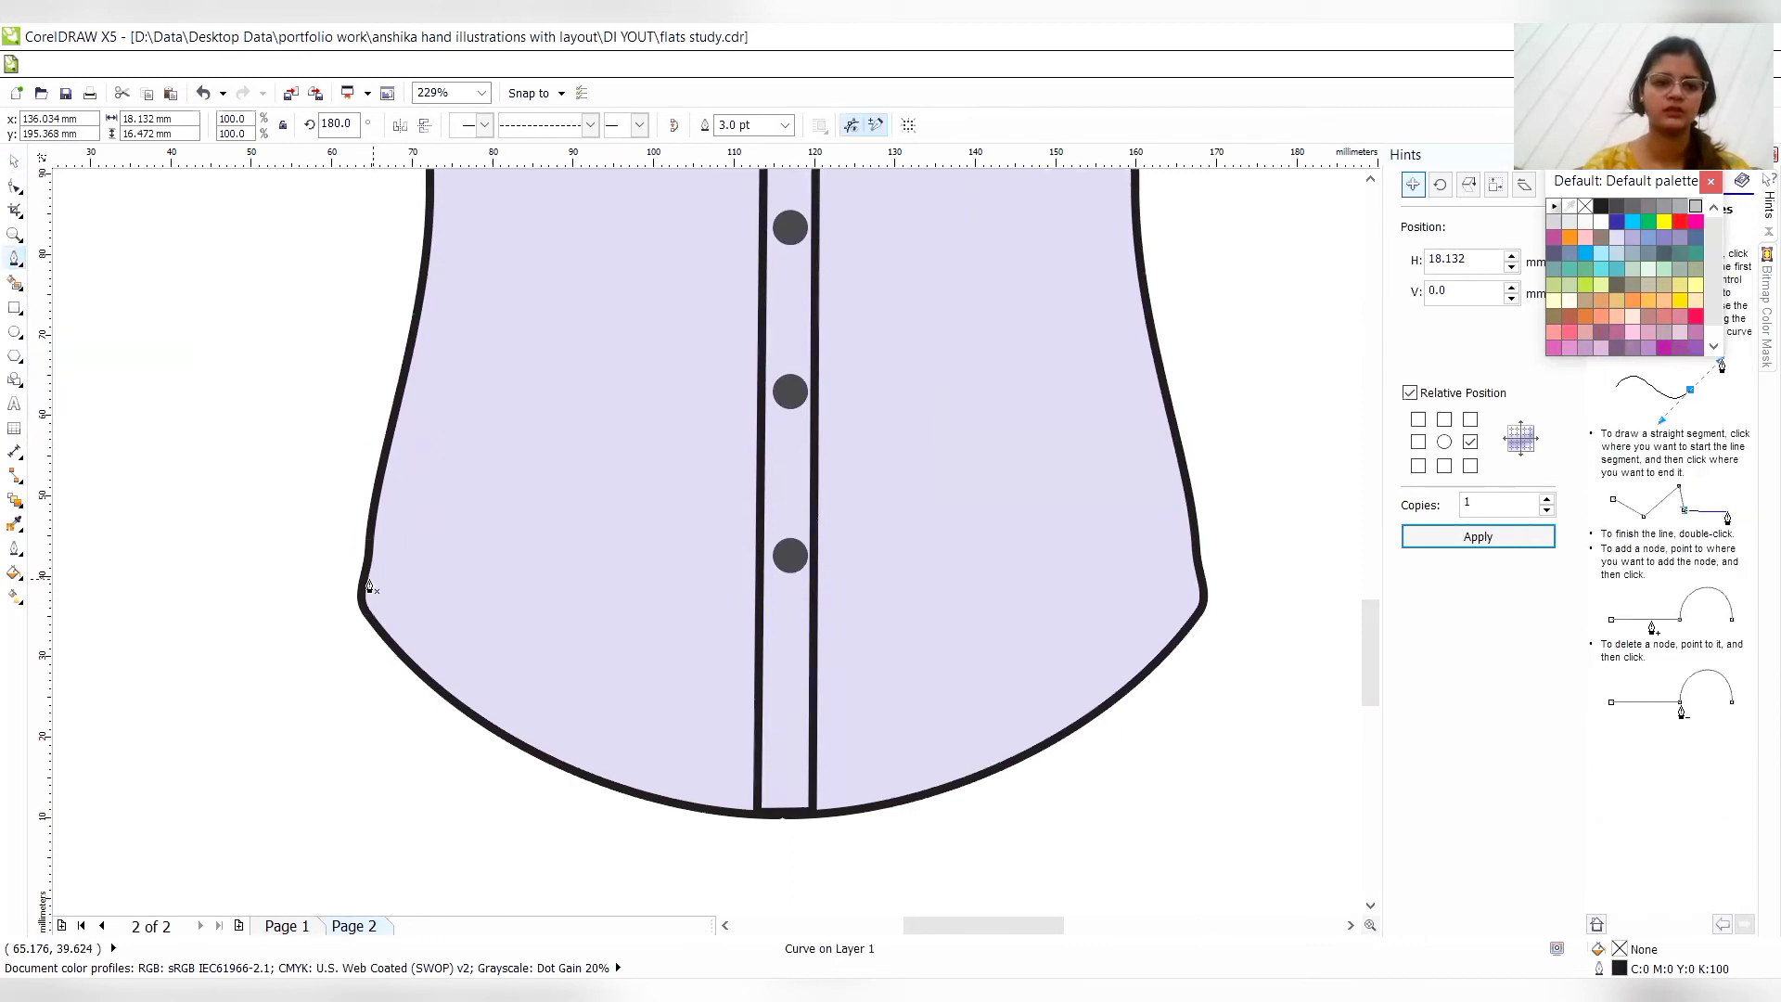
{"action": "left_click", "coordinate": [365, 585]}
{"action": "left_click_drag", "start_coordinate": [506, 712], "coordinate": [588, 760]}
{"action": "left_click", "coordinate": [757, 794]}
{"action": "left_click", "coordinate": [757, 793]}
{"action": "left_click", "coordinate": [757, 791]}
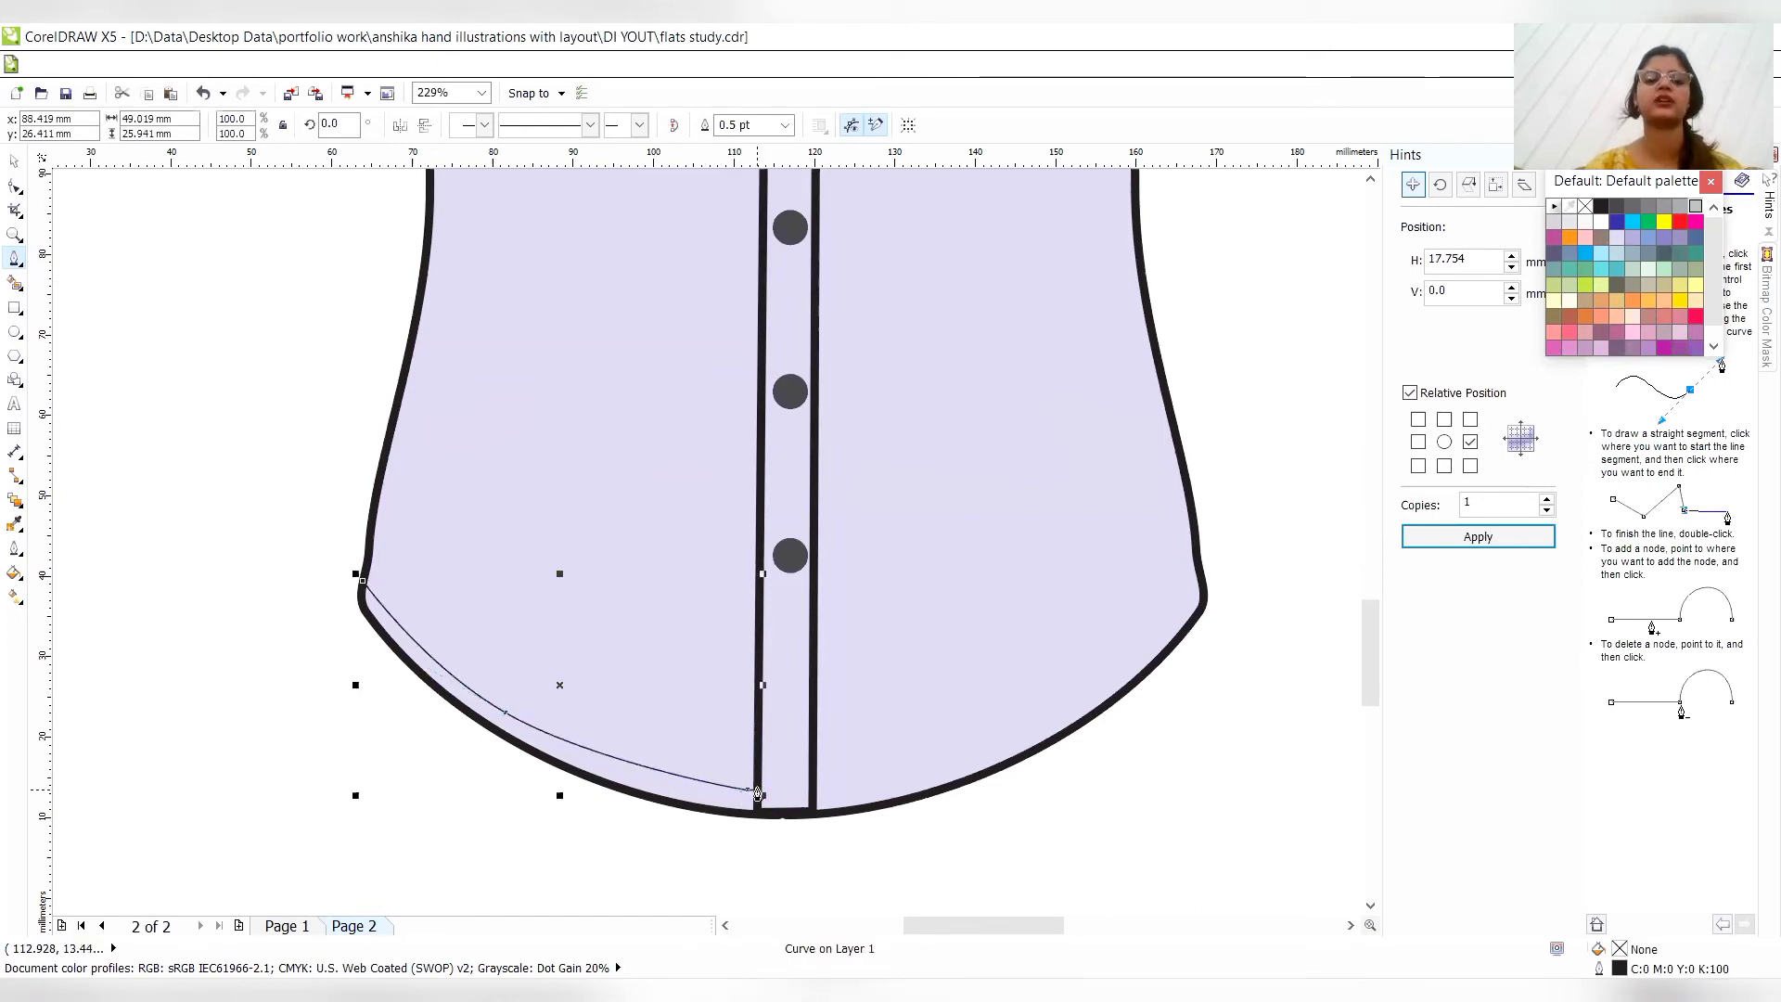
- Set the hem stitch line's outline width to 3.0 pt and adjust its end node at the placket edge with the Shape tool
{"action": "left_click", "coordinate": [785, 125]}
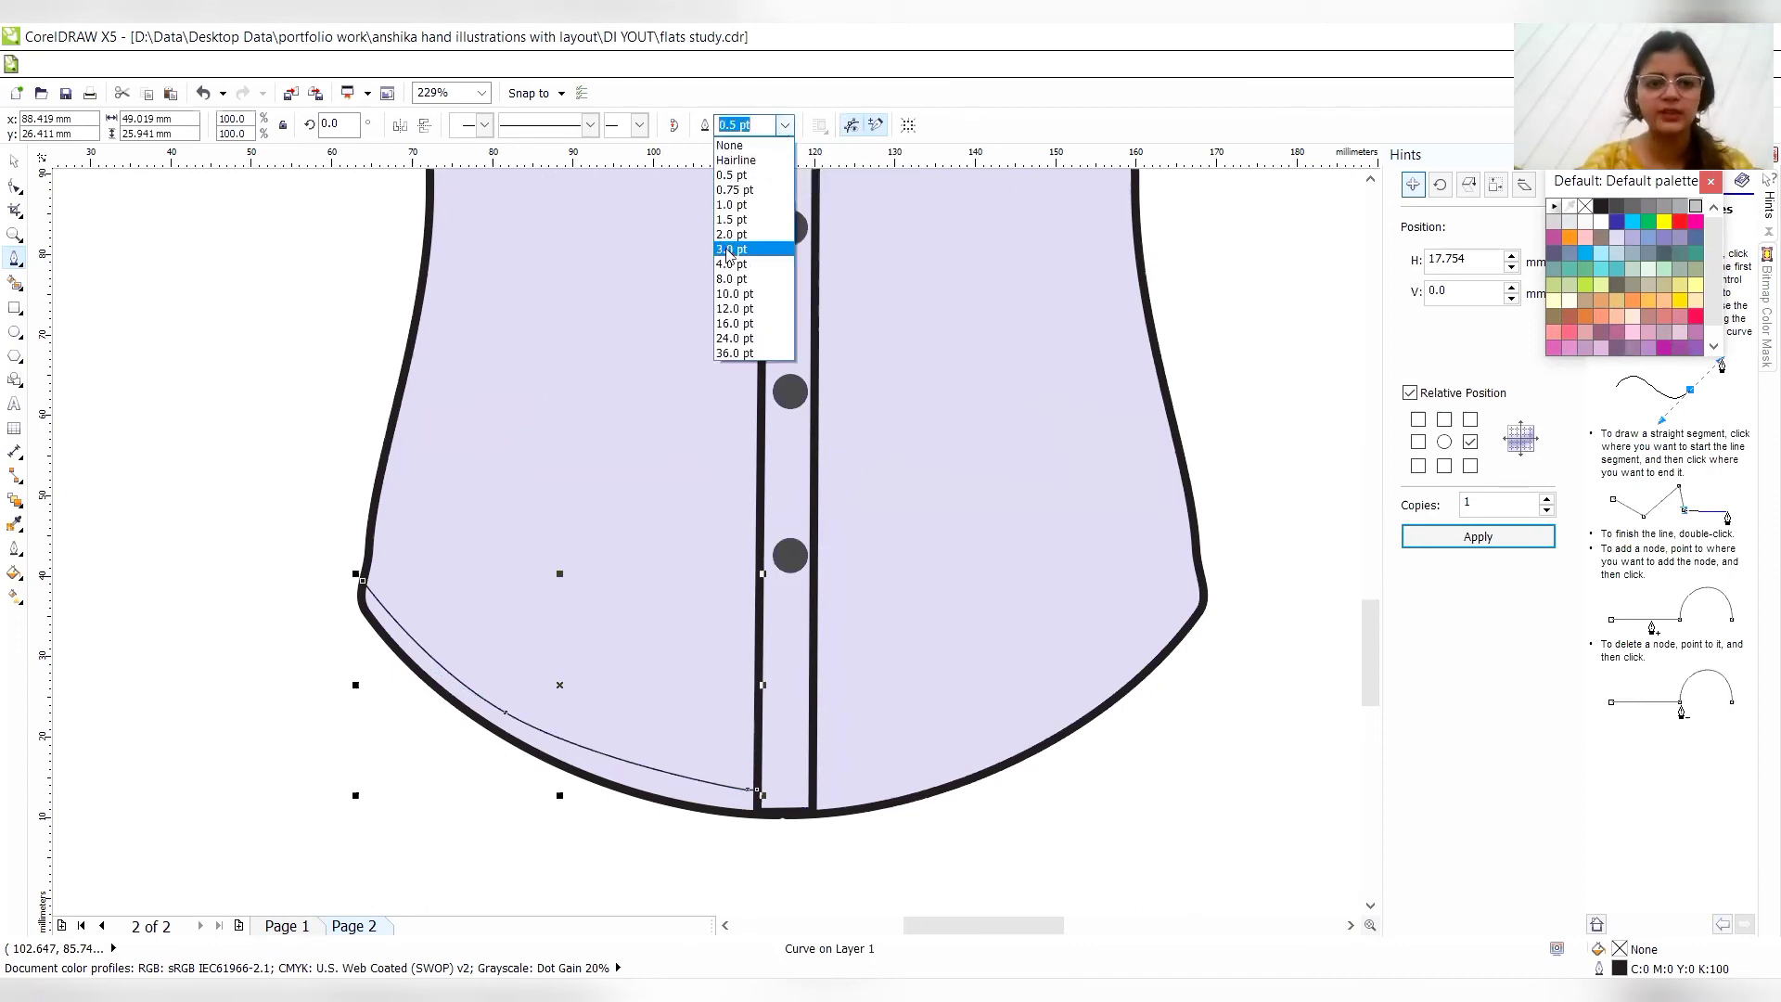
{"action": "left_click", "coordinate": [731, 249]}
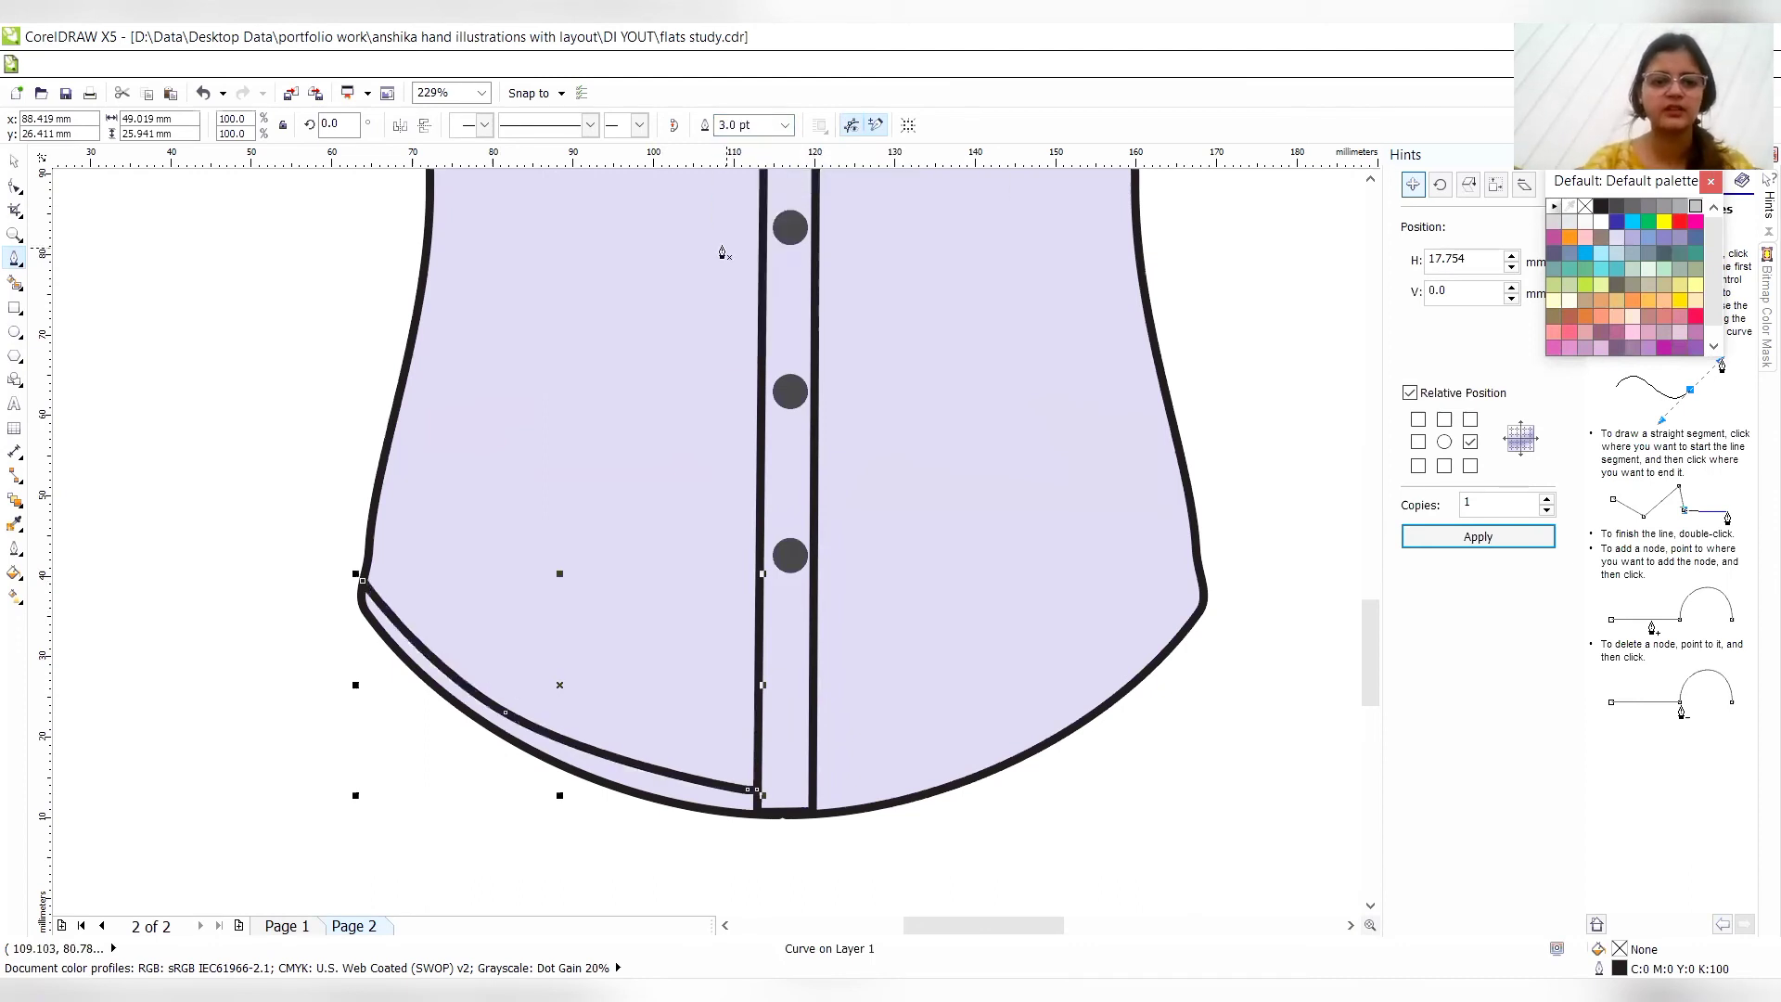
{"action": "left_click", "coordinate": [17, 191]}
{"action": "left_click", "coordinate": [56, 183]}
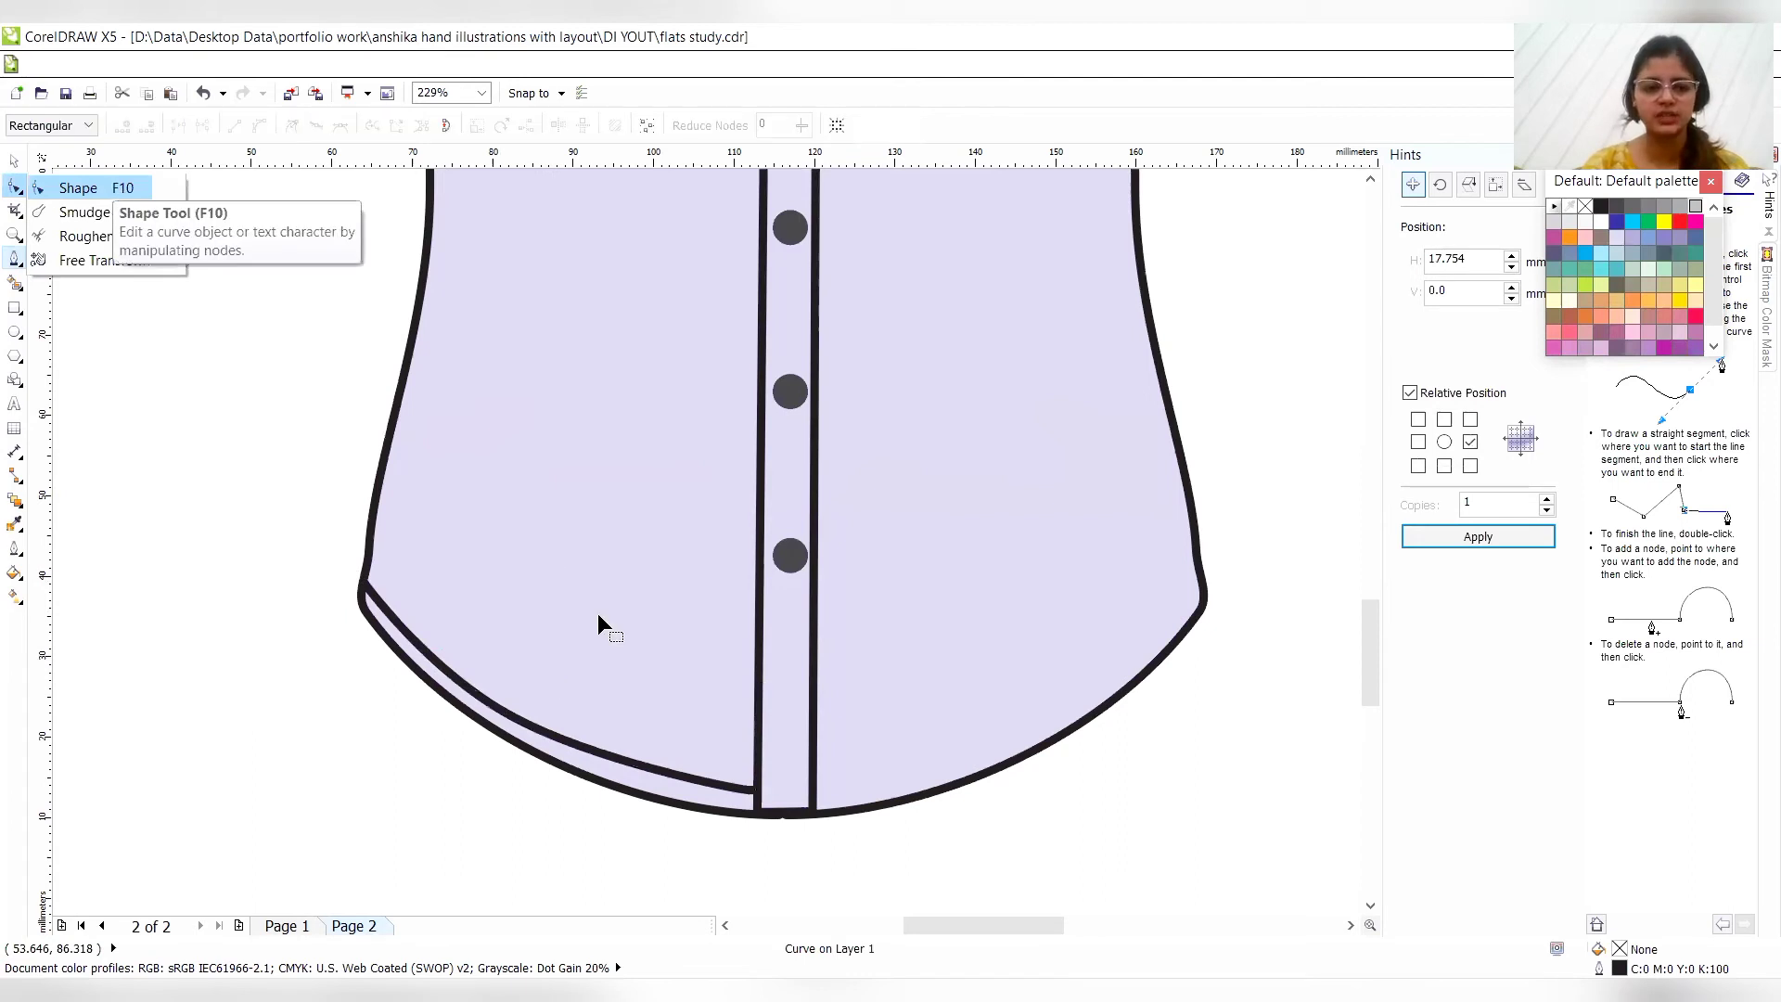
{"action": "left_click_drag", "start_coordinate": [755, 790], "coordinate": [755, 790]}
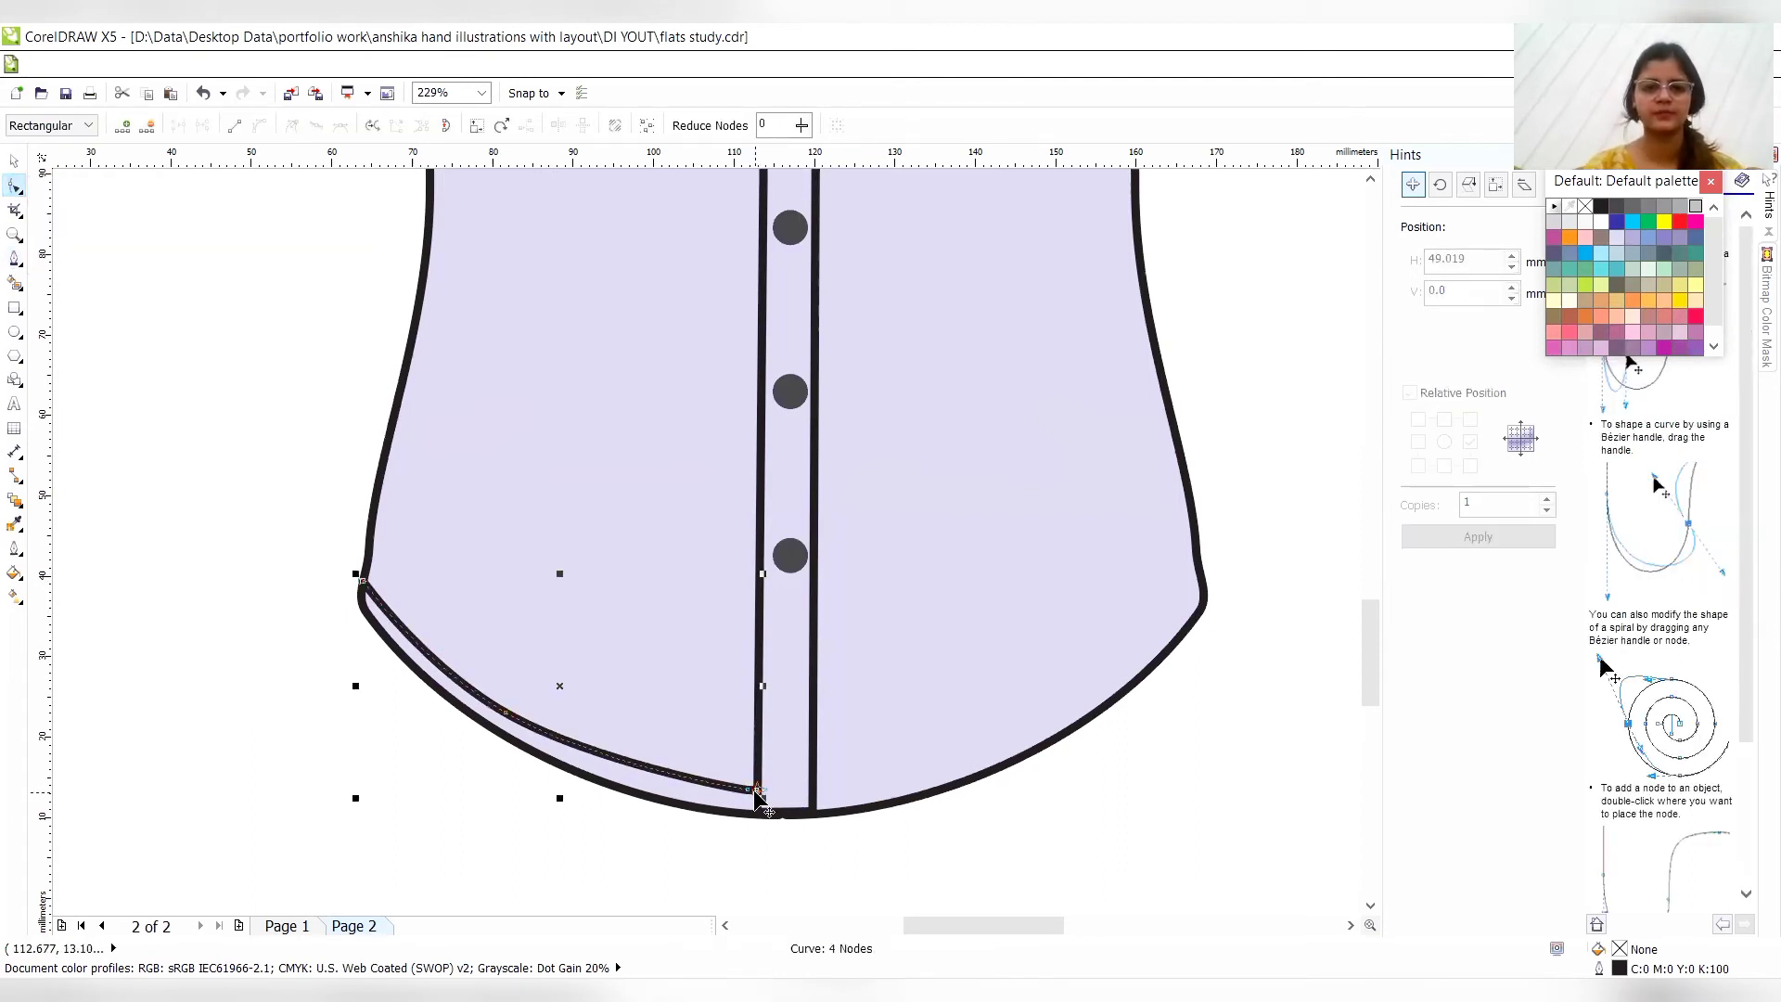
{"action": "left_click_drag", "start_coordinate": [756, 791], "coordinate": [756, 792]}
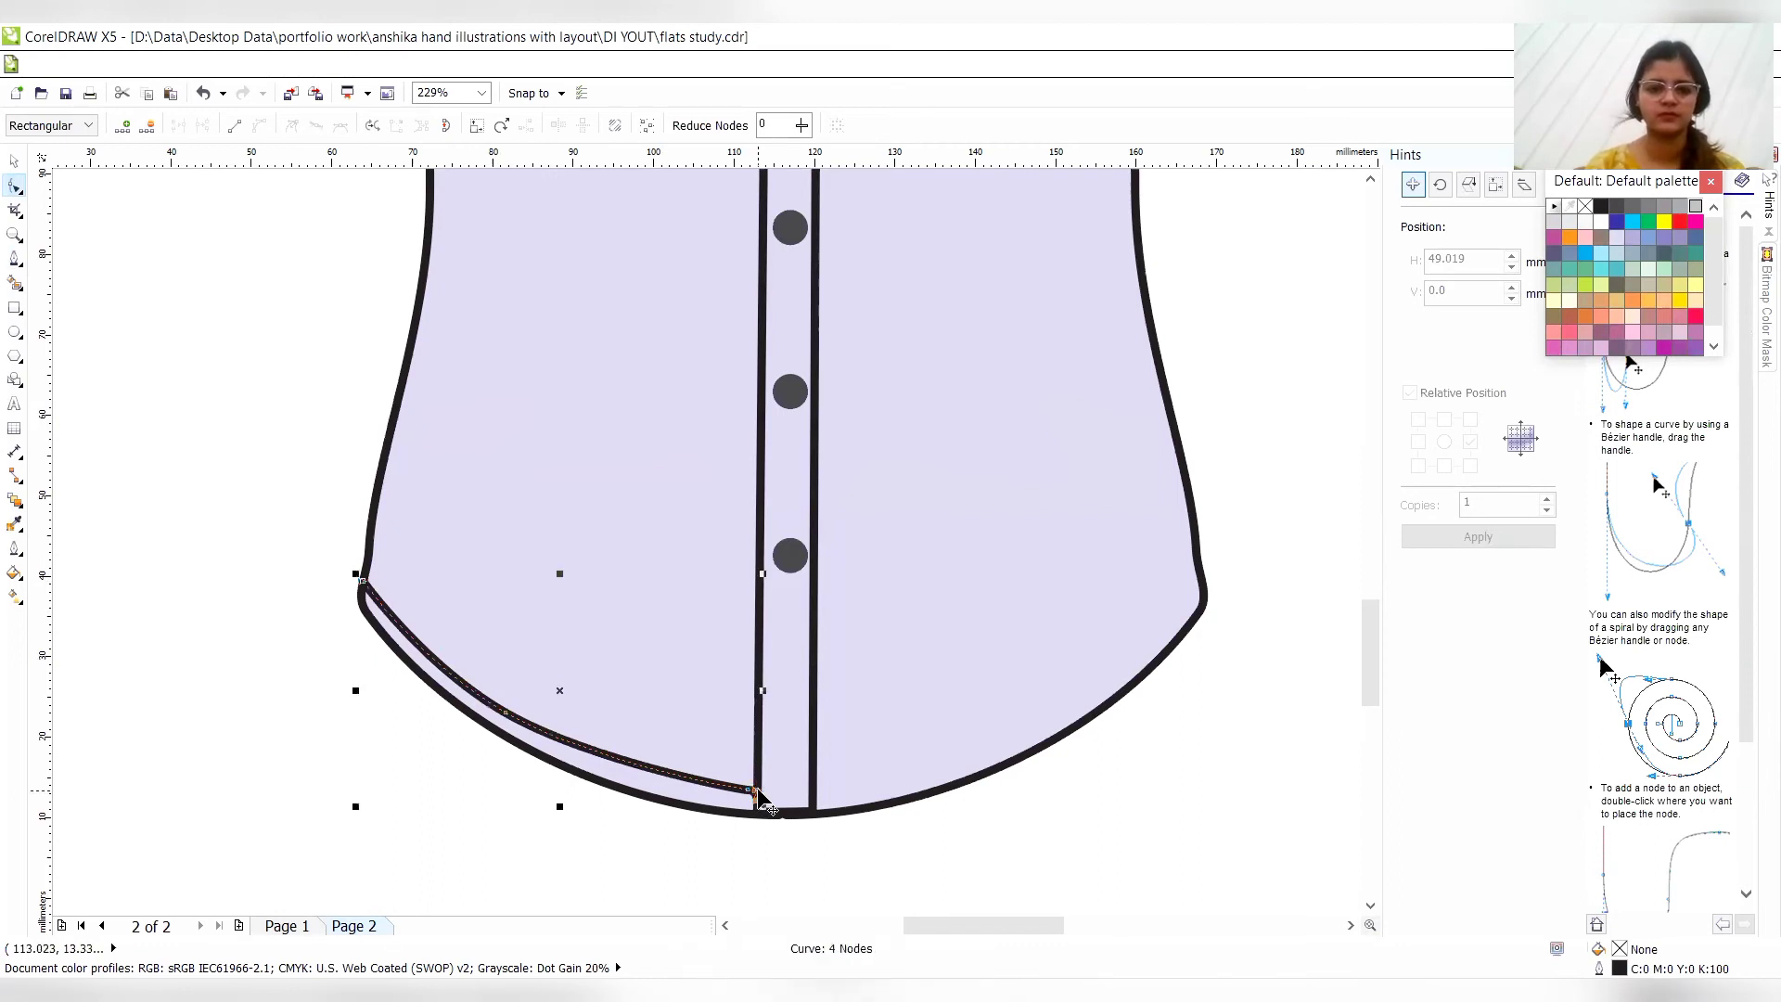
- Remove a surplus node from the hem line near the placket and reshape that stretch to follow the hem edge
{"action": "key", "text": "Delete"}
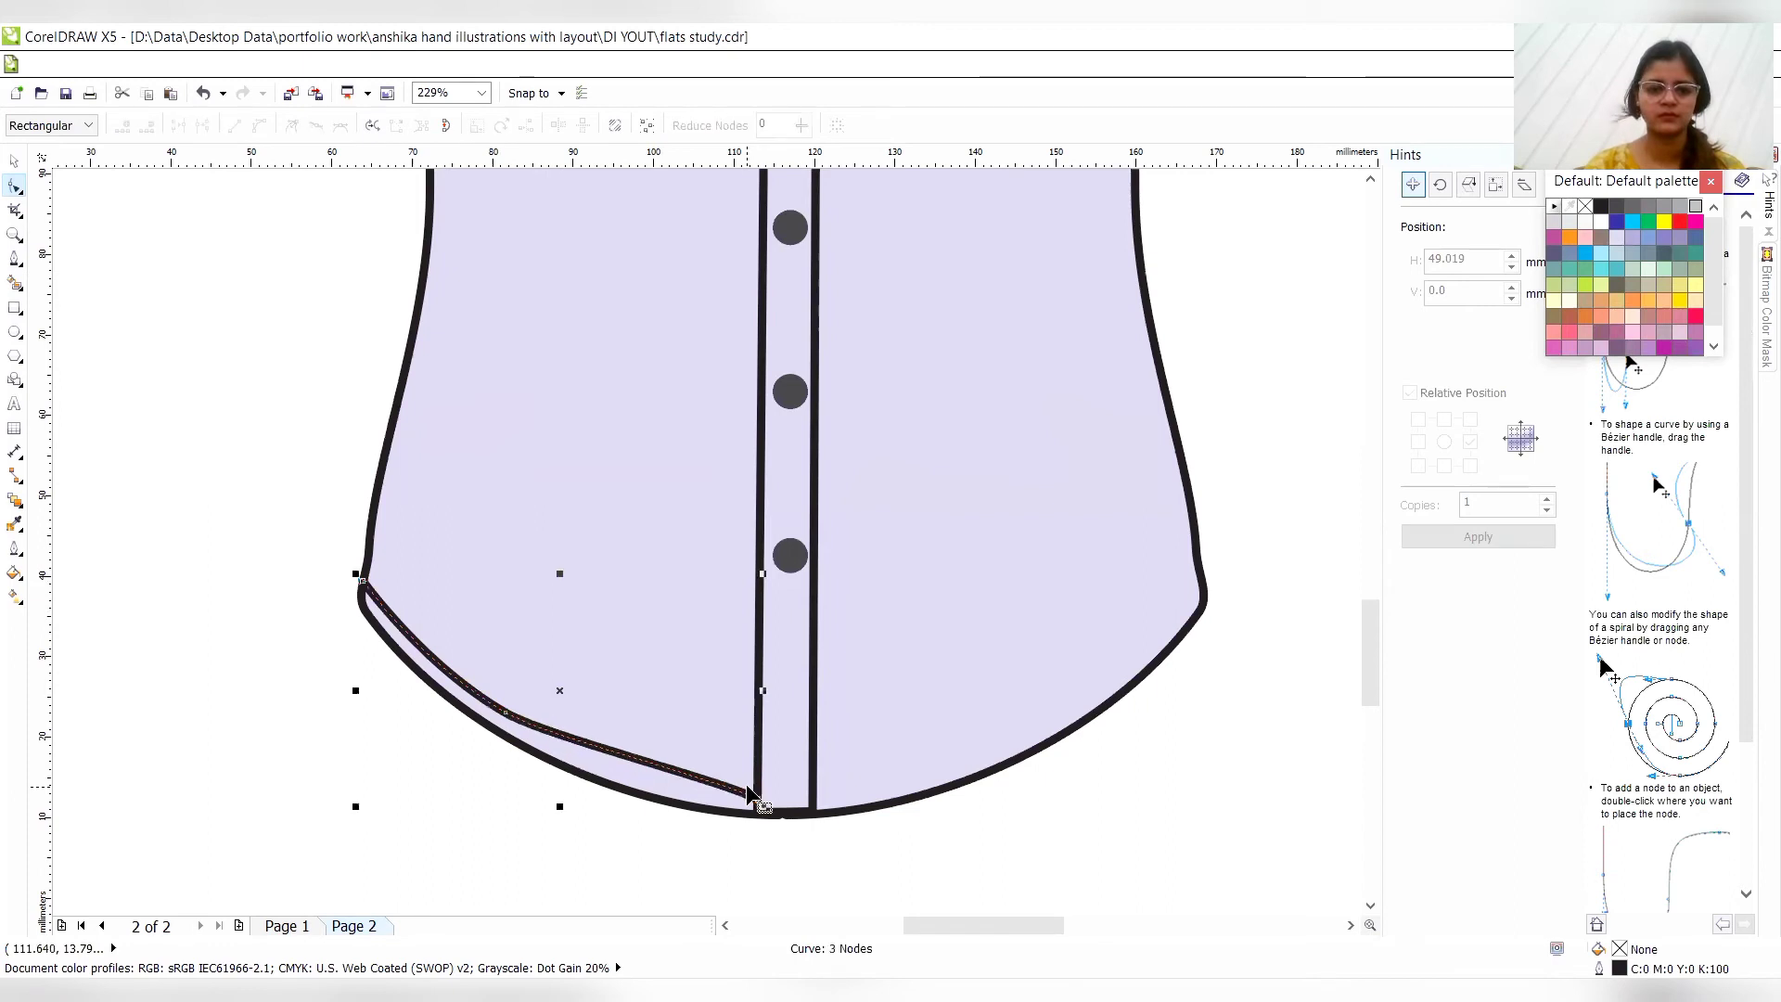
{"action": "left_click_drag", "start_coordinate": [681, 770], "coordinate": [681, 770]}
{"action": "key", "text": "Down"}
{"action": "key", "text": "Down"}
{"action": "key", "text": "Down"}
{"action": "key", "text": "Down"}
{"action": "key", "text": "Down"}
{"action": "key", "text": "Down"}
{"action": "key", "text": "Down"}
{"action": "key", "text": "Down"}
{"action": "key", "text": "Down"}
{"action": "key", "text": "Down"}
{"action": "key", "text": "Down"}
{"action": "key", "text": "Down"}
{"action": "key", "text": "Down"}
{"action": "key", "text": "Down"}
{"action": "key", "text": "Down"}
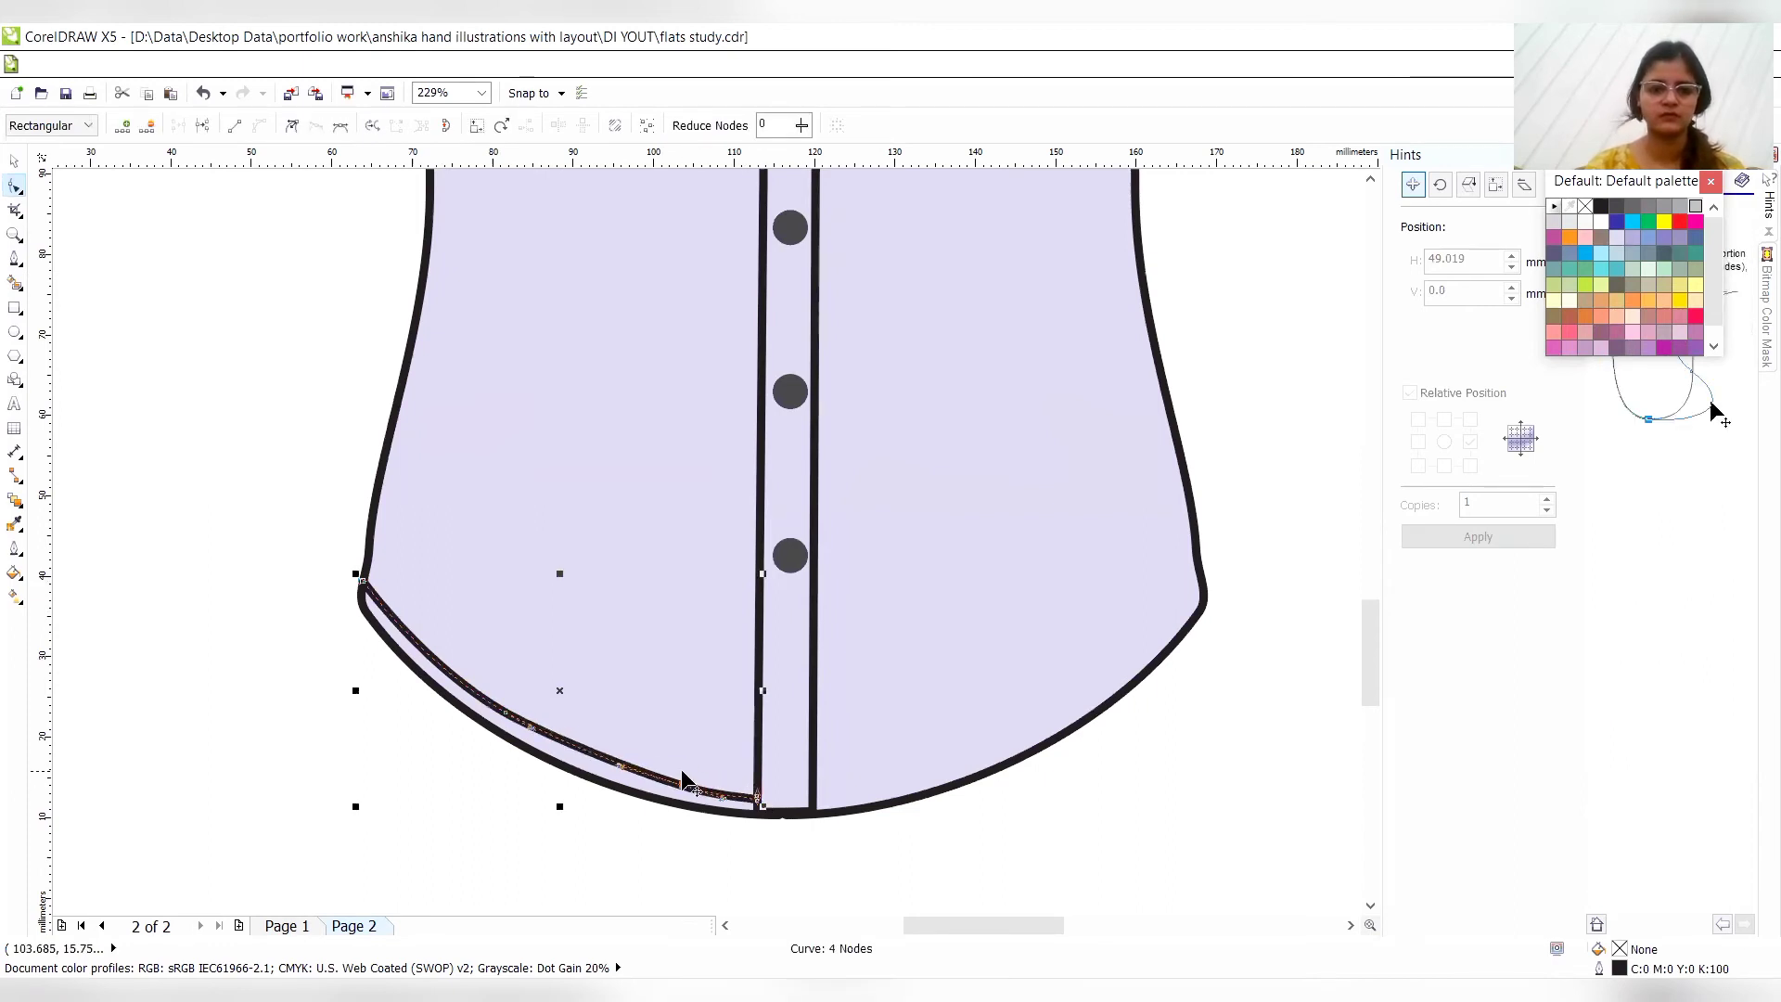
- Remove and reposition nodes along the middle of the hem line to smooth it parallel to the hem edge
{"action": "double_click", "coordinate": [505, 716]}
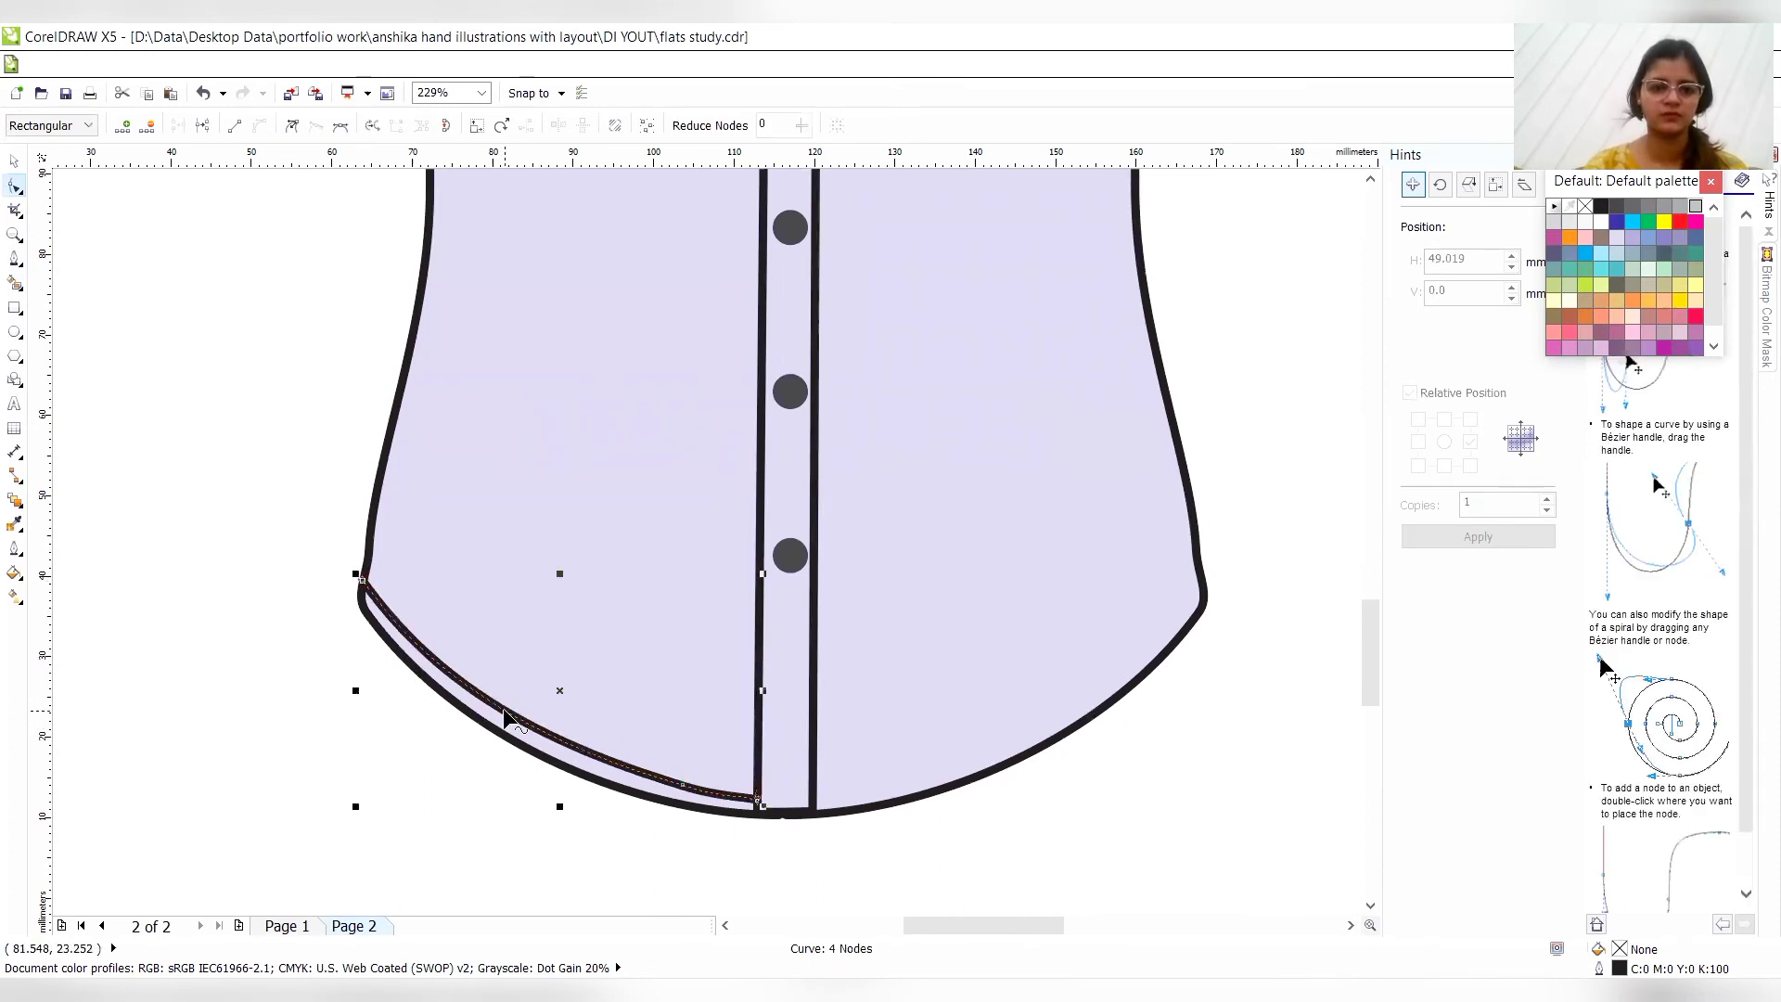
{"action": "left_click_drag", "start_coordinate": [573, 744], "coordinate": [574, 743]}
{"action": "left_click", "coordinate": [573, 743]}
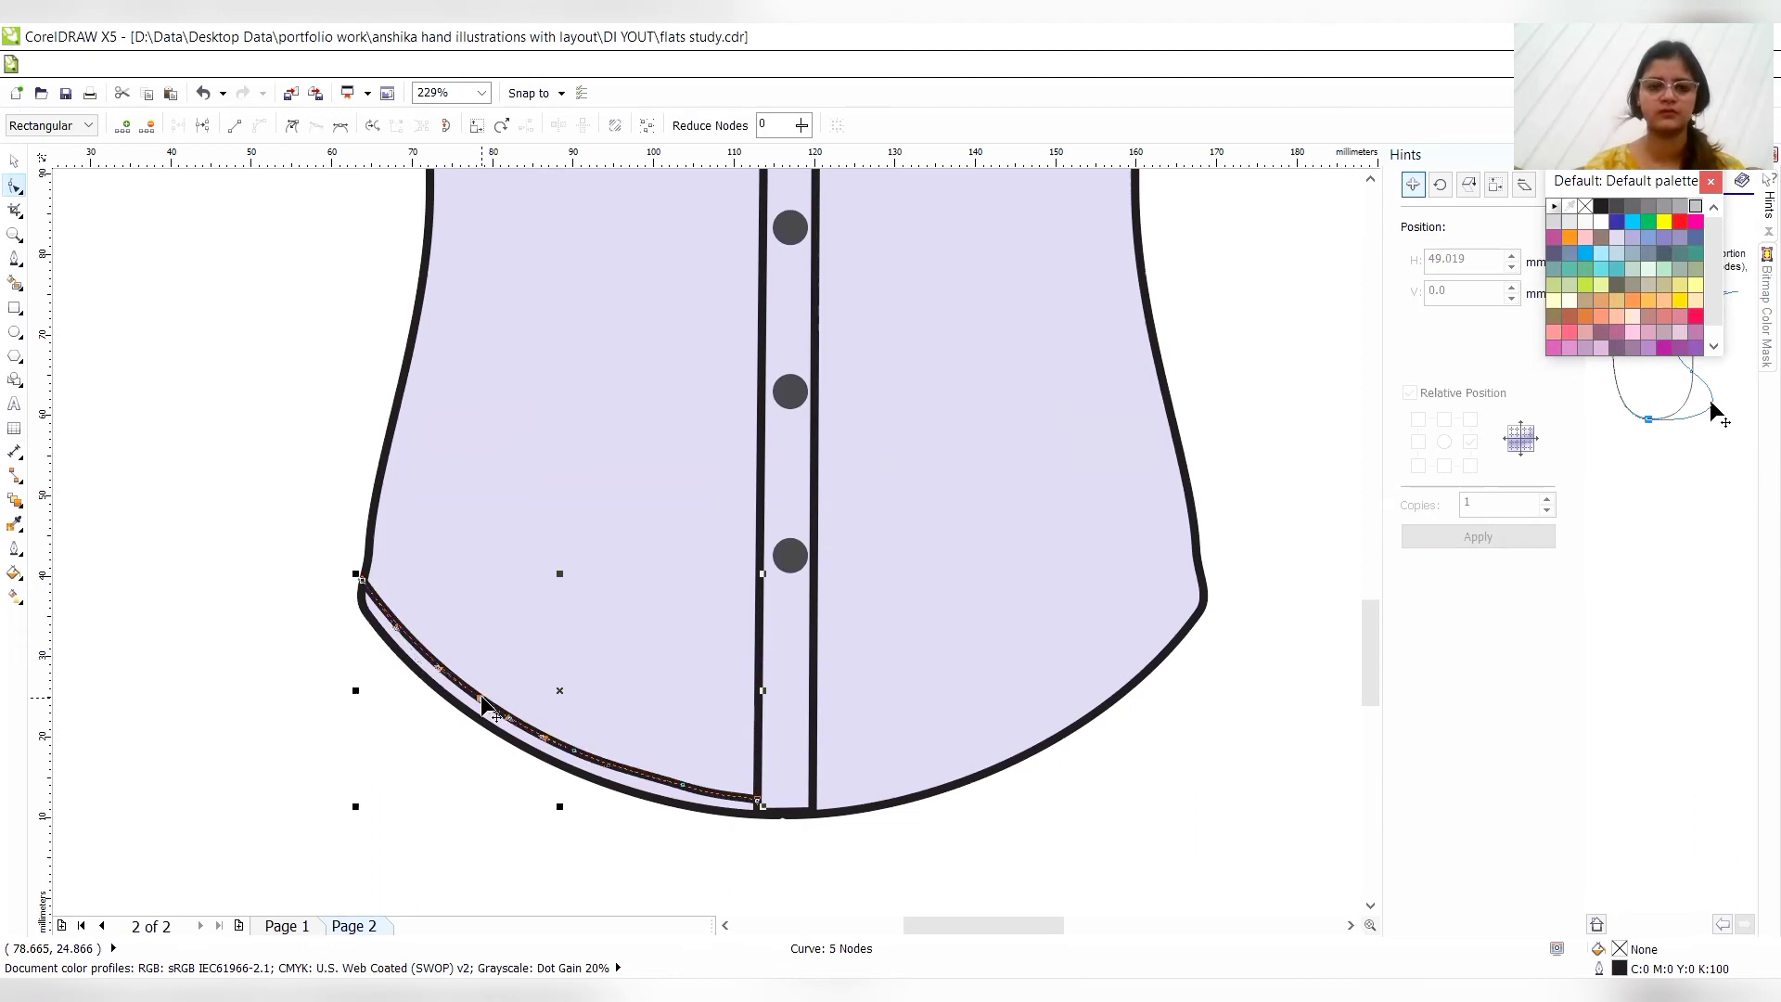
{"action": "double_click", "coordinate": [481, 696]}
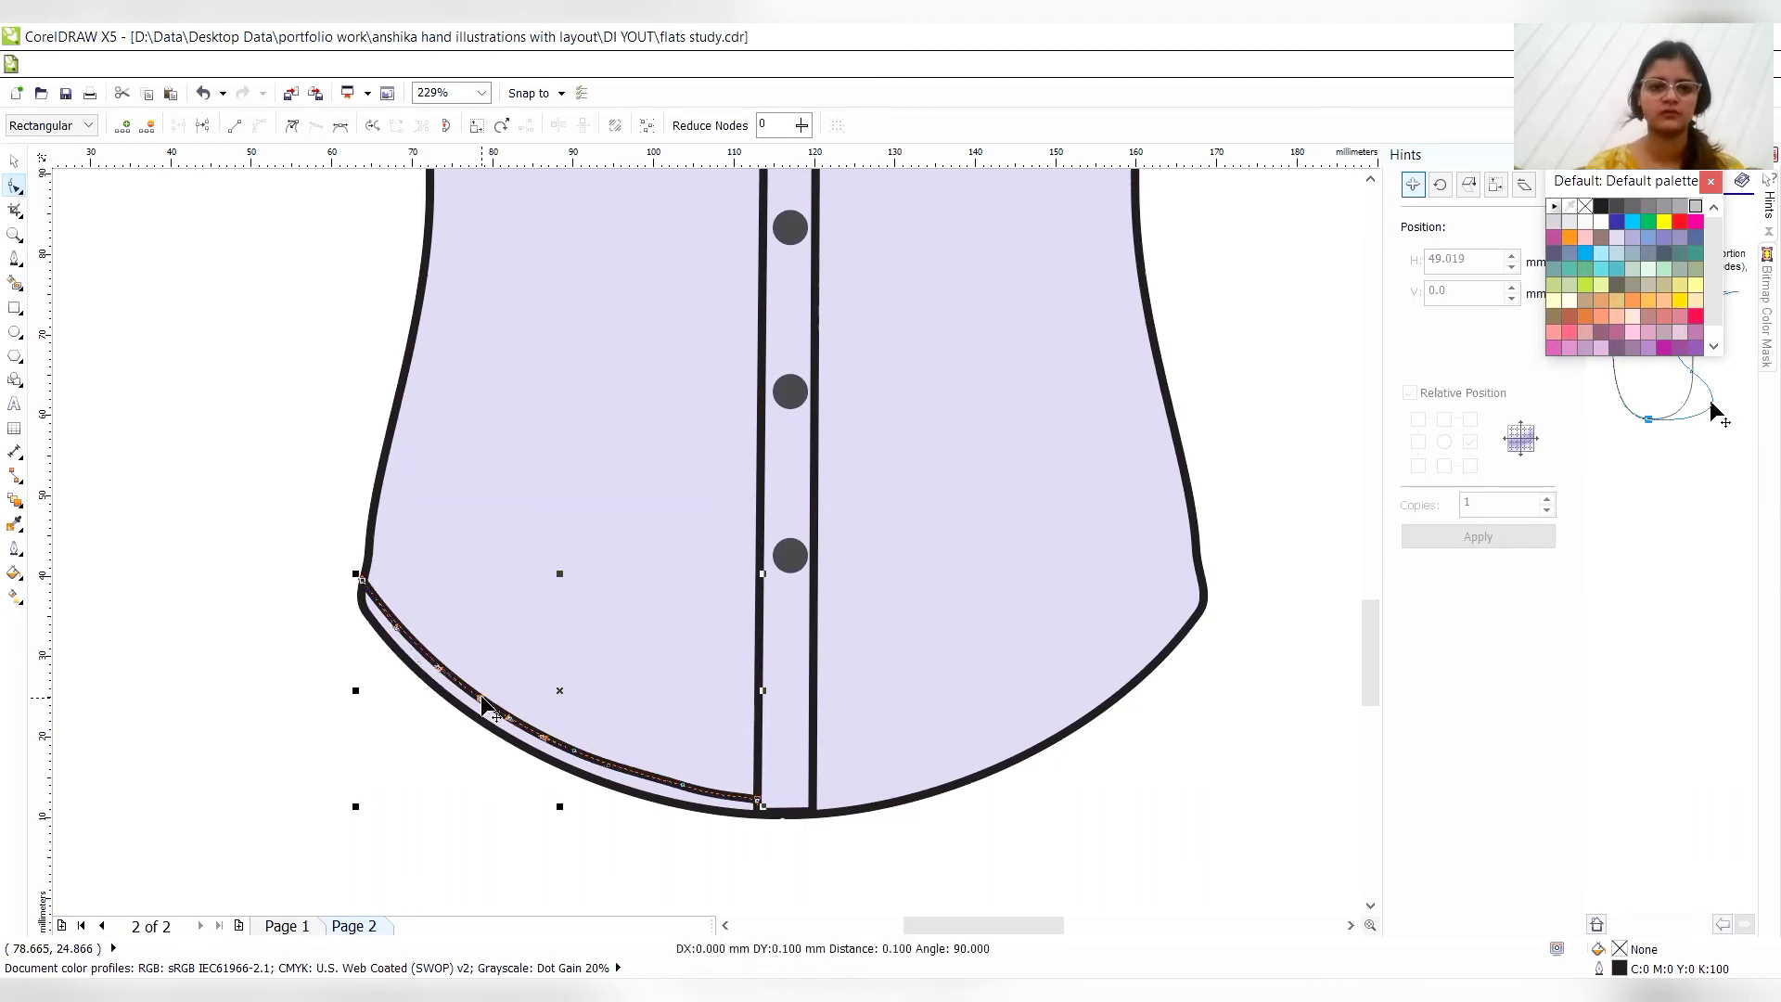
{"action": "double_click", "coordinate": [549, 742]}
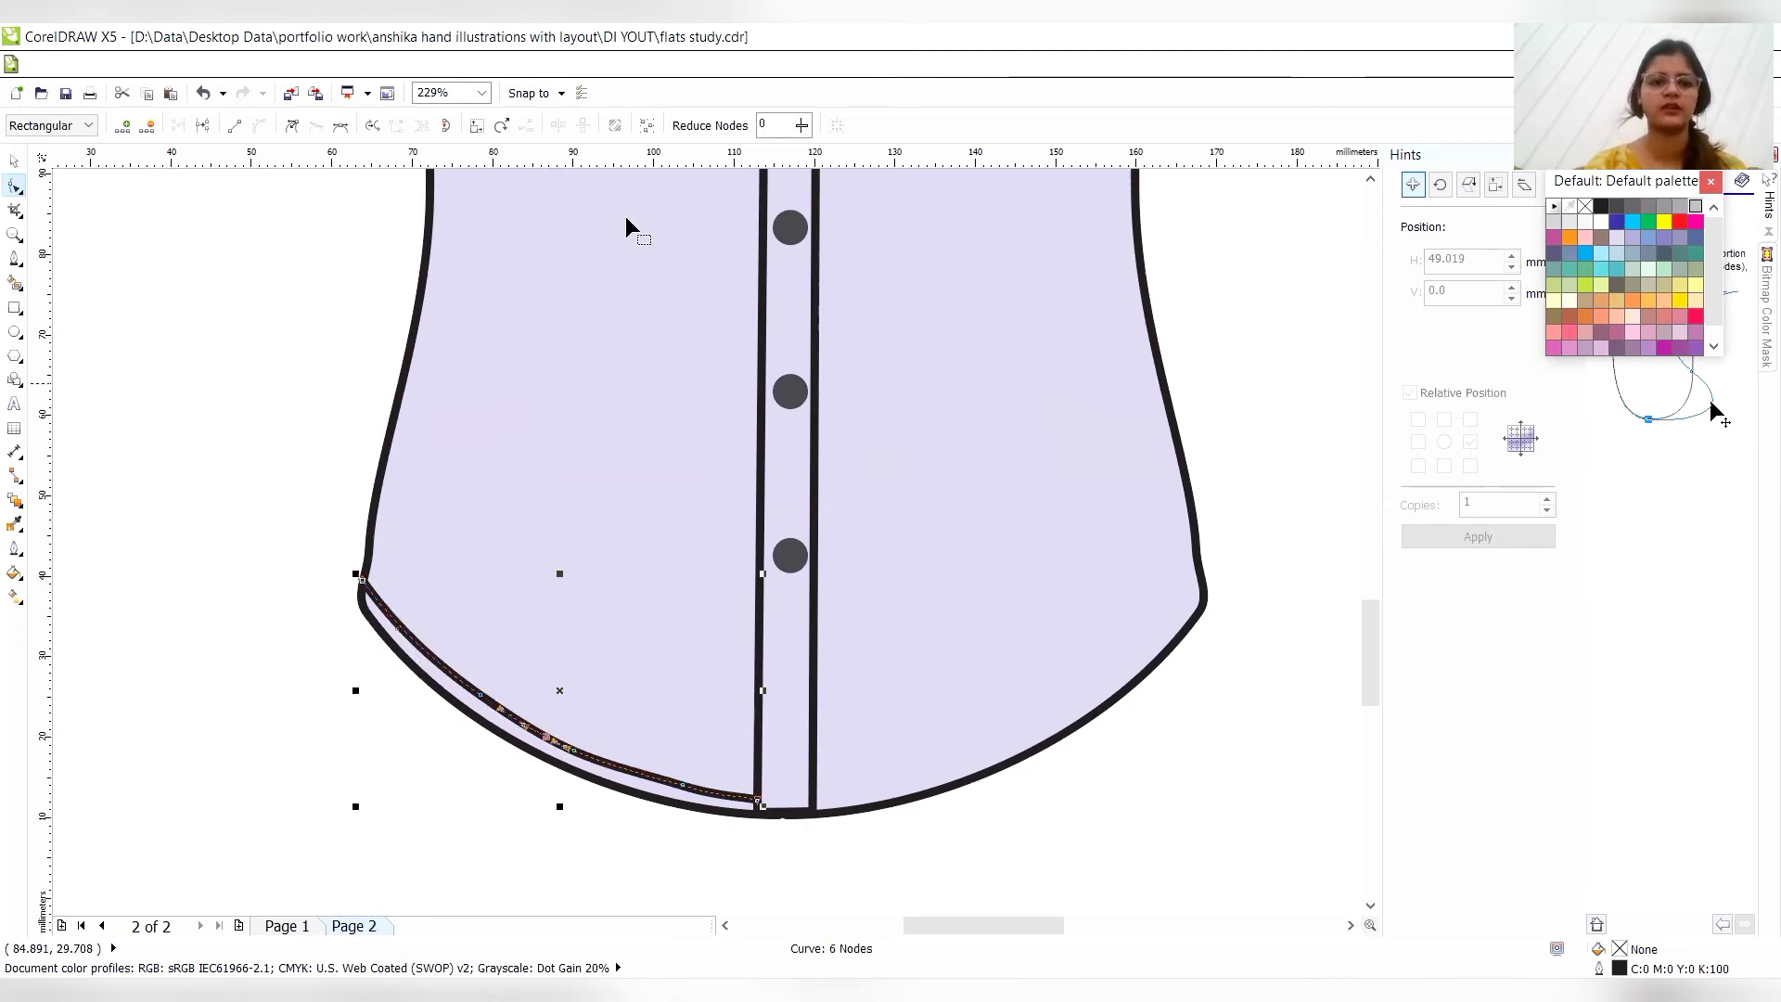
- Apply a short-dash line style to the left hem stitch line
{"action": "left_click", "coordinate": [17, 161]}
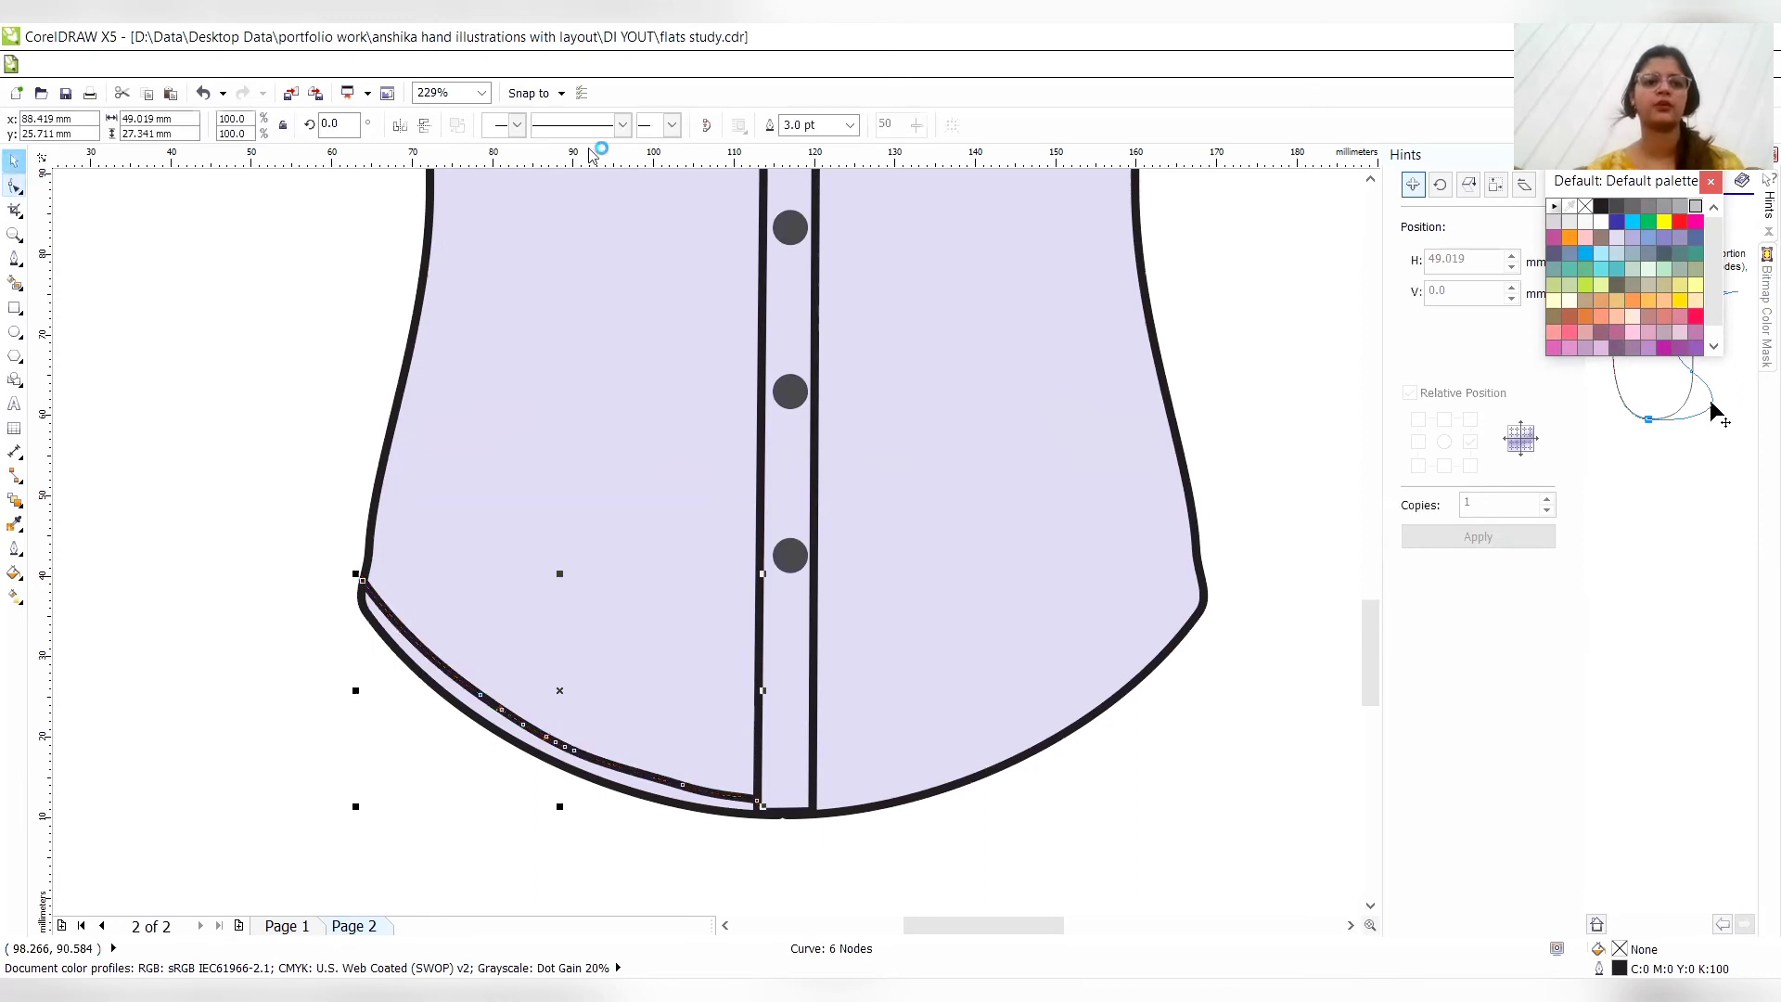
{"action": "left_click", "coordinate": [622, 124]}
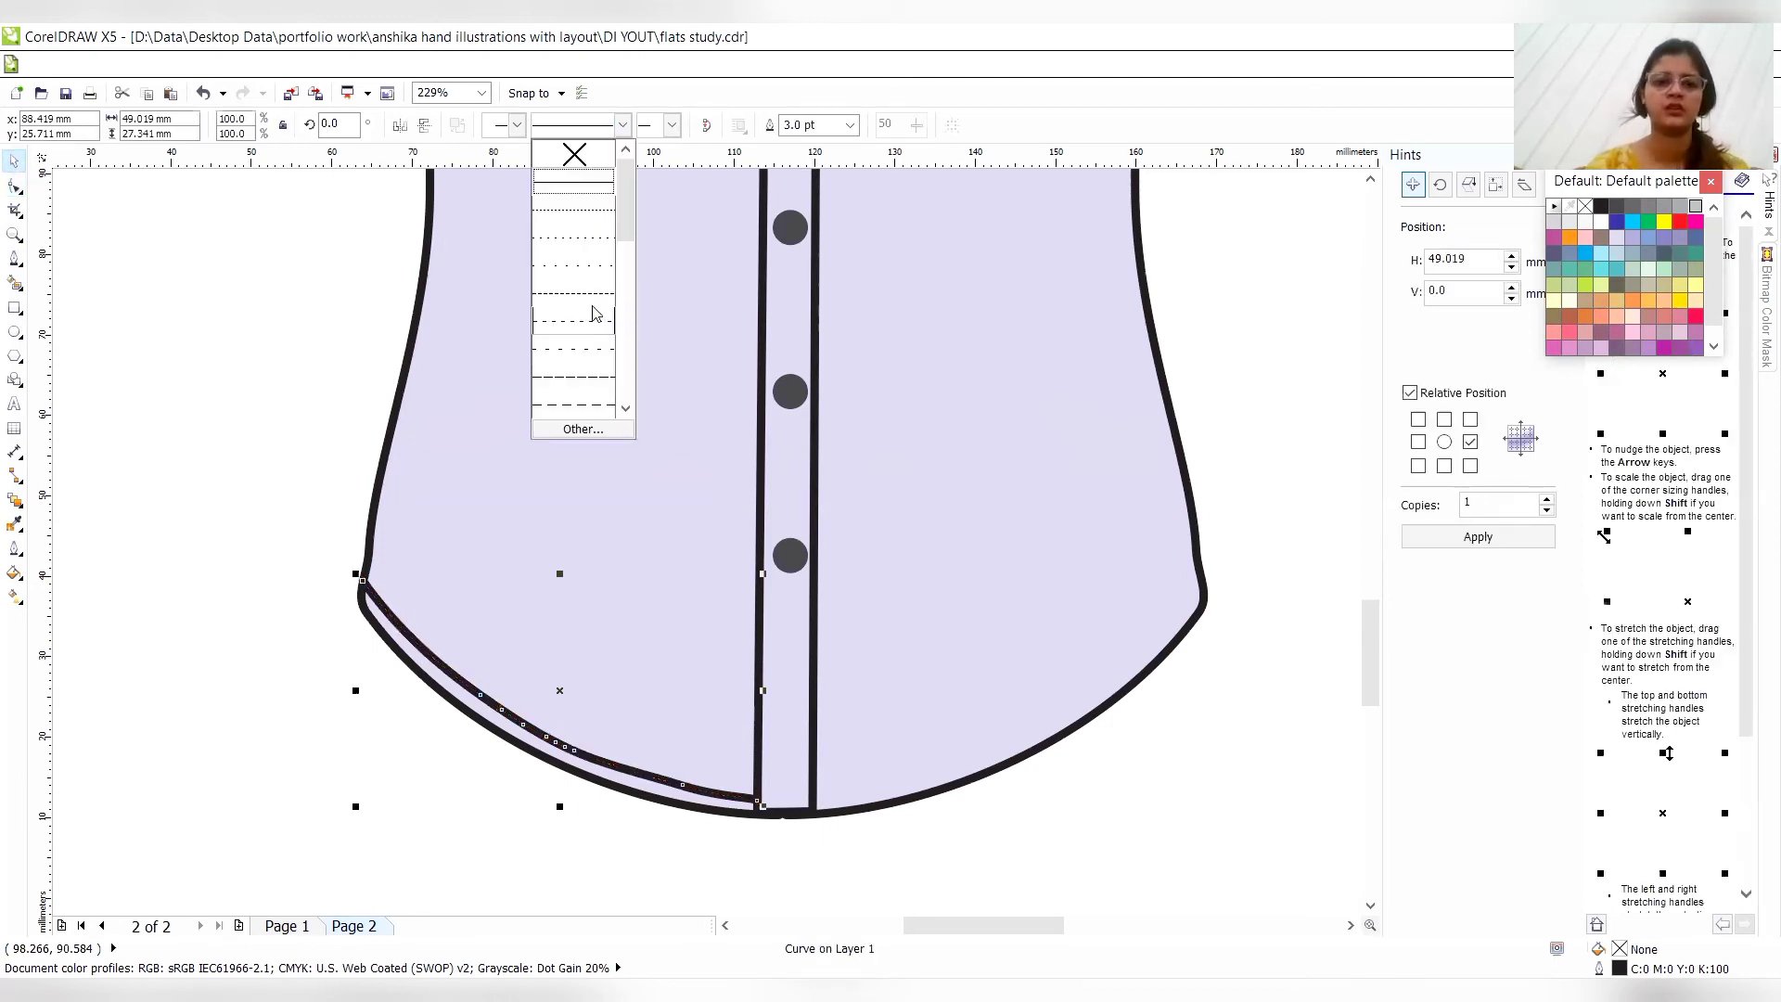
{"action": "left_click", "coordinate": [573, 293]}
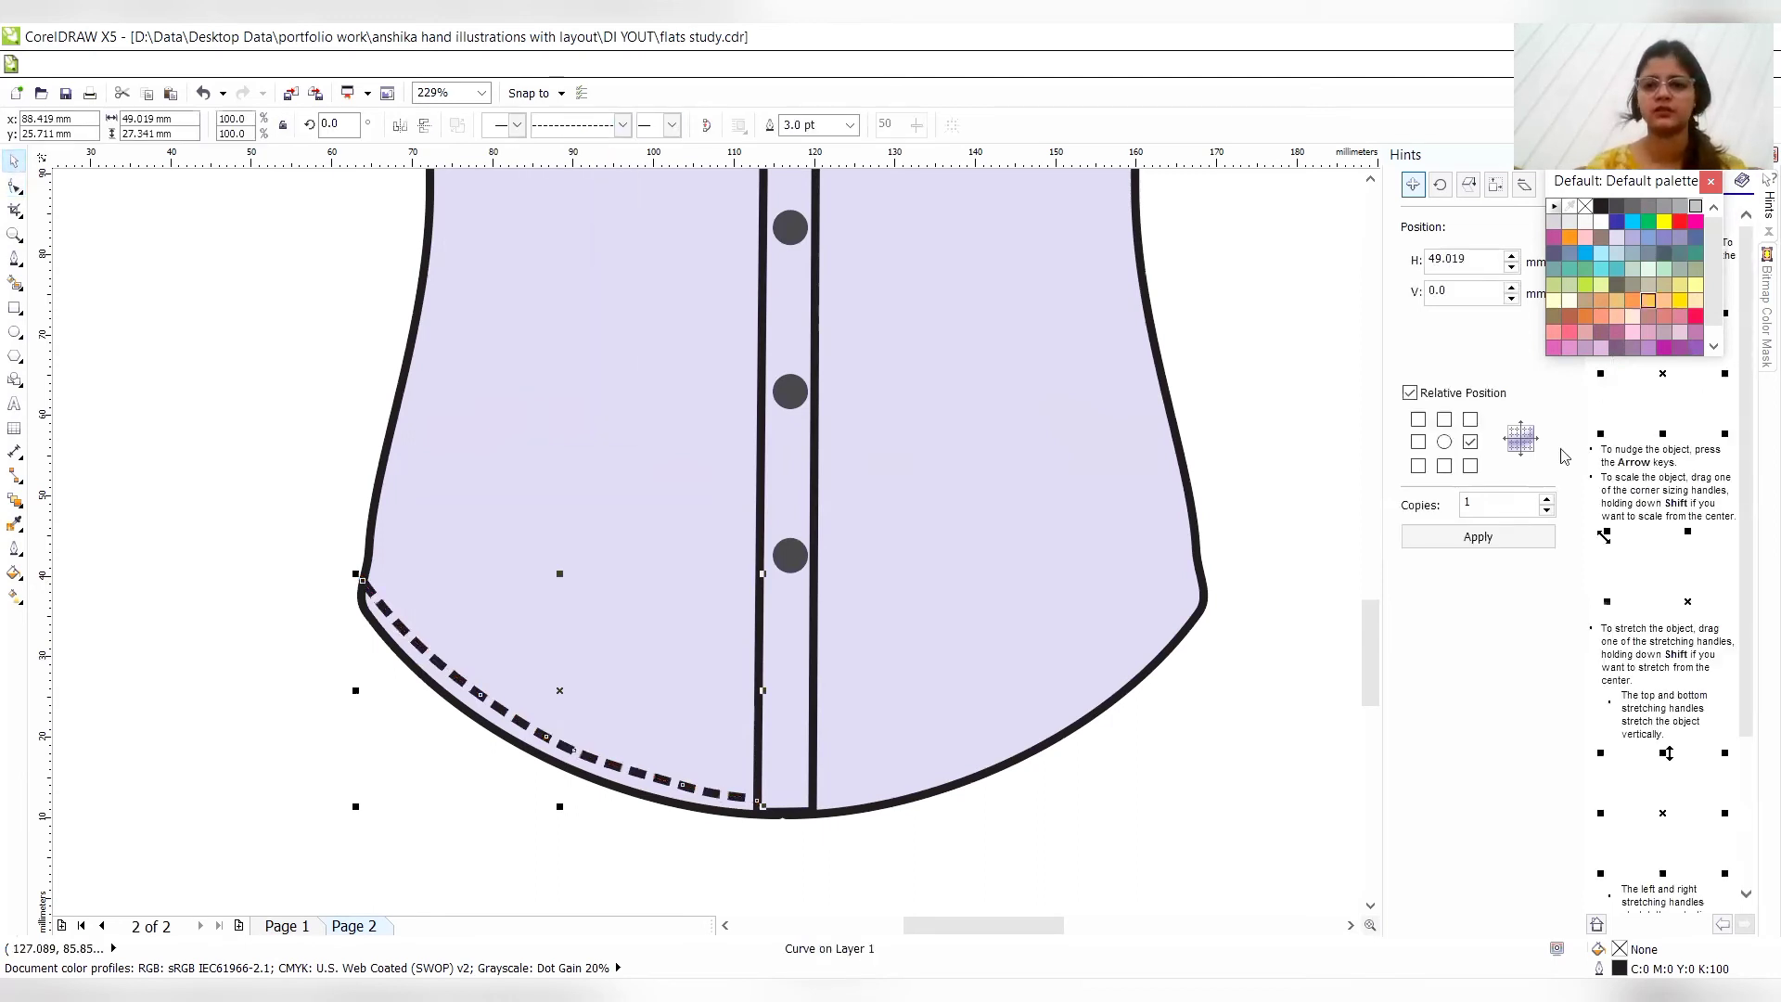
- Make one copy of the dashed hem line, mirror it horizontally and nudge it right to meet the shirt's right side edge
{"action": "left_click", "coordinate": [1512, 537]}
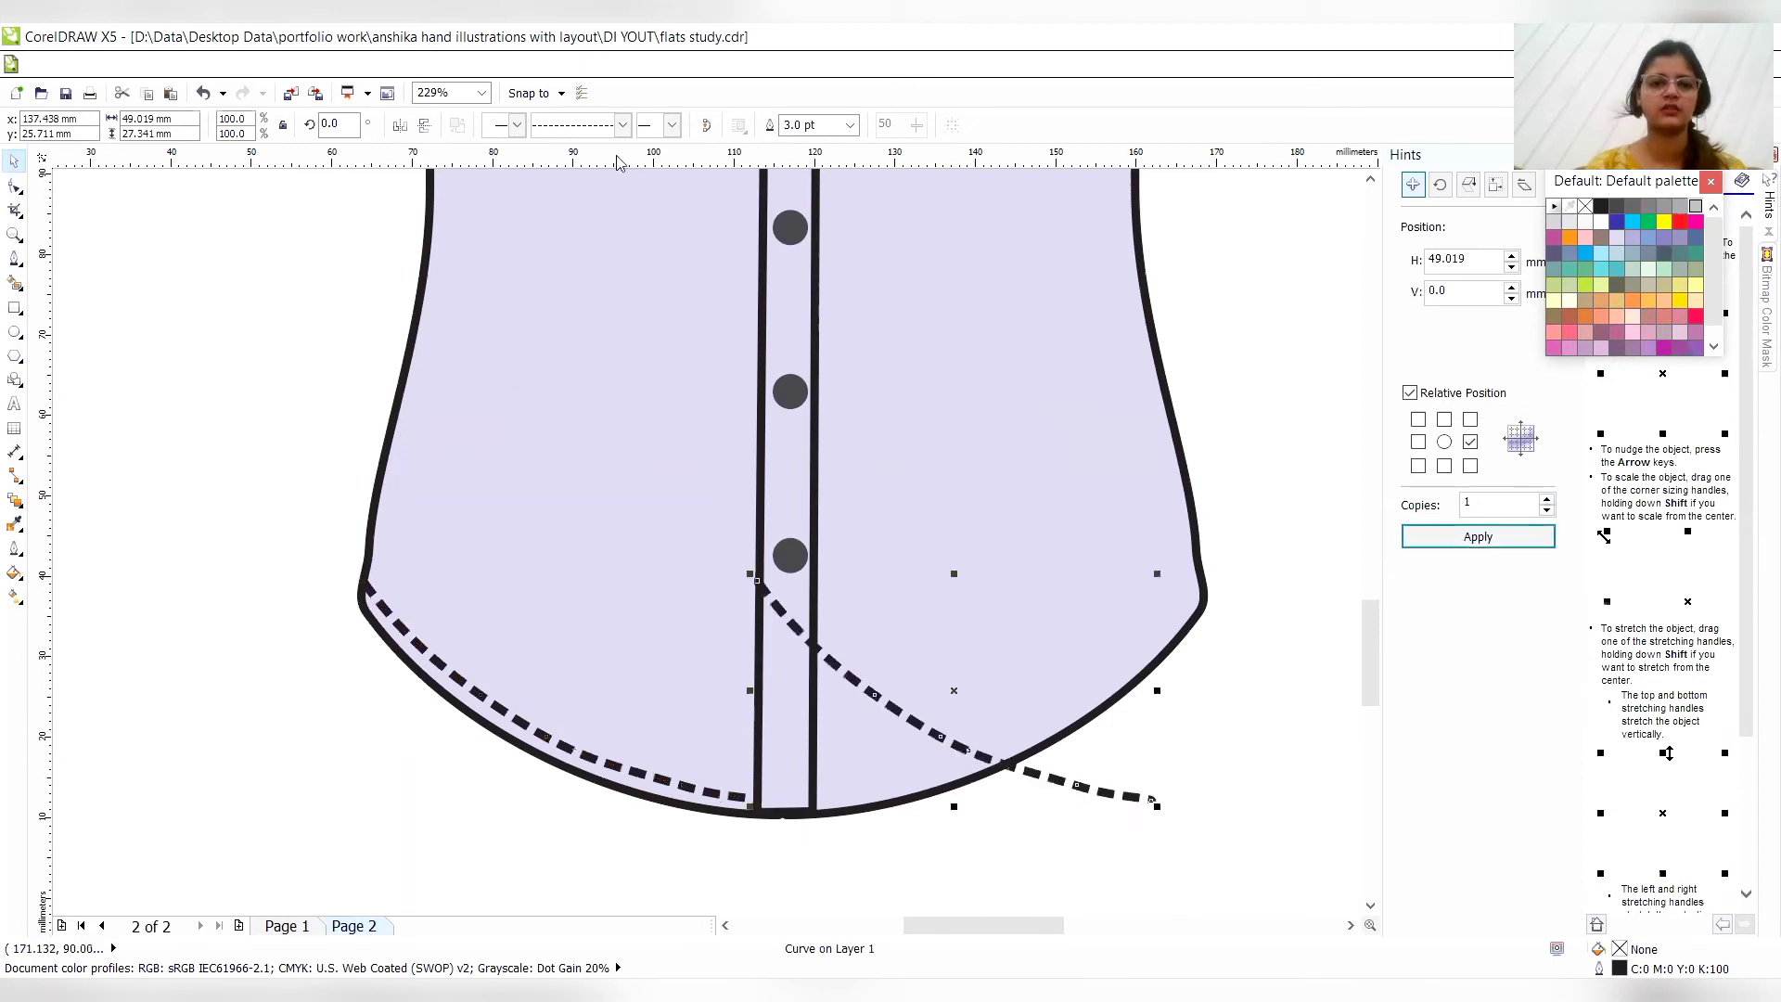
{"action": "left_click", "coordinate": [424, 124]}
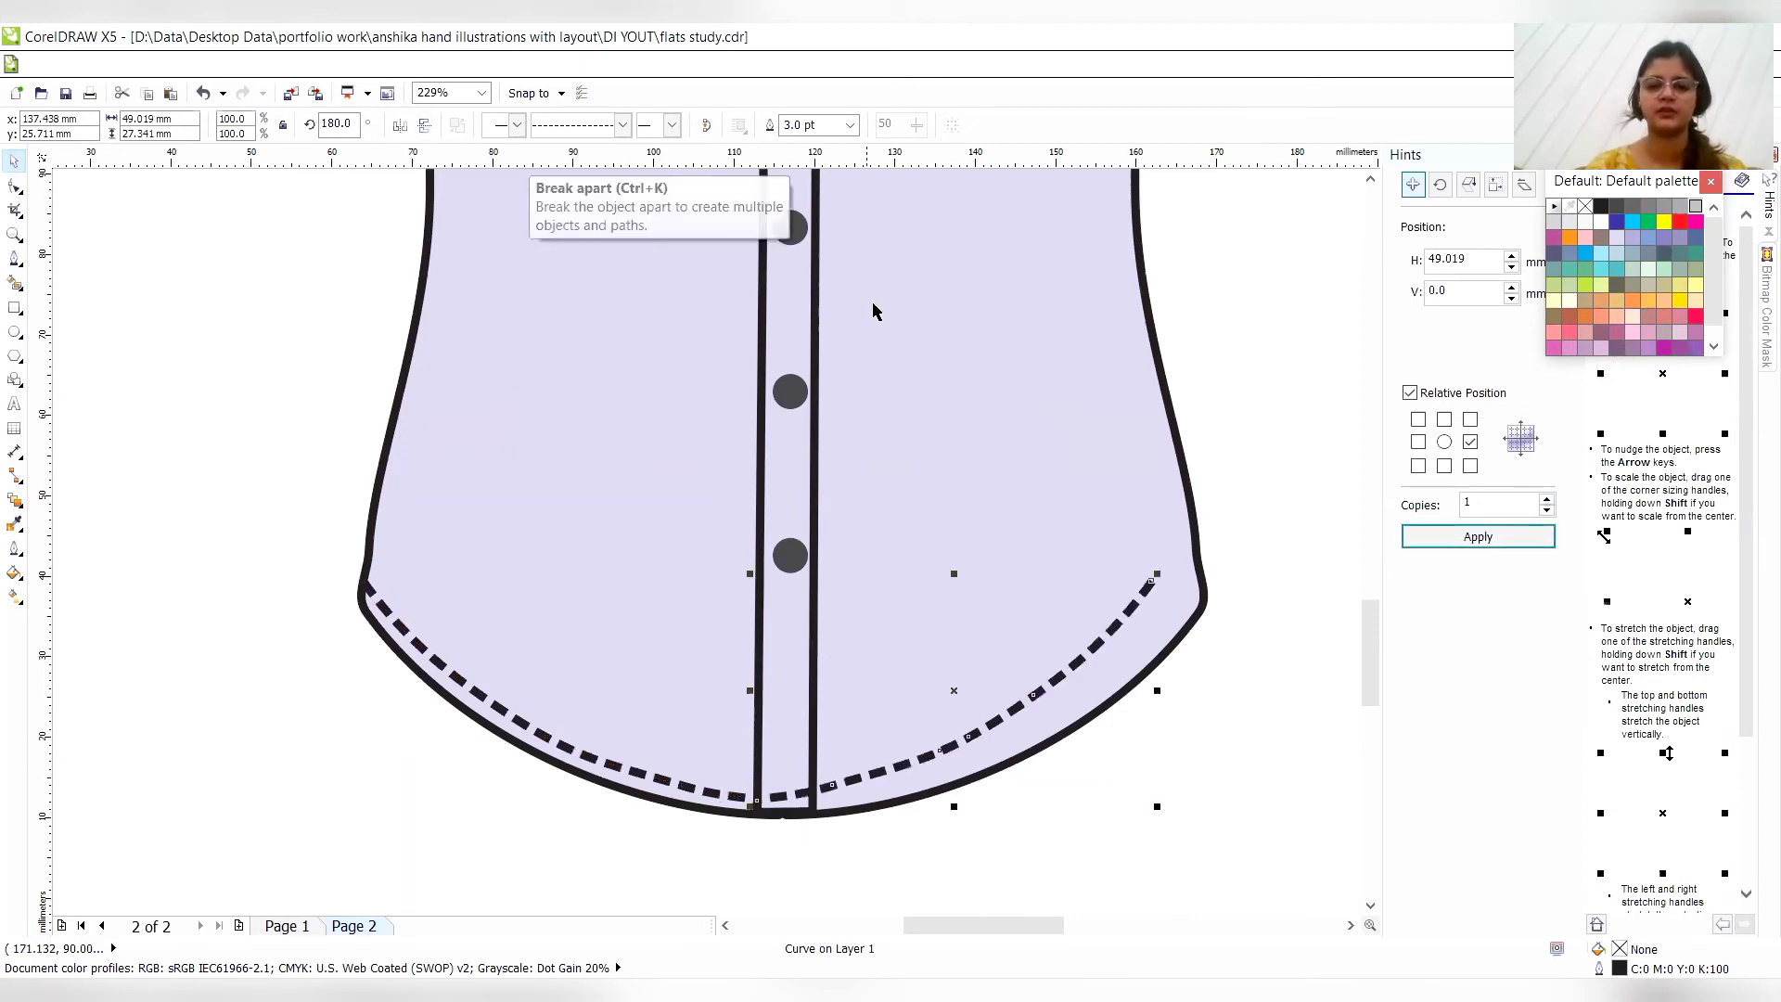
{"action": "key", "text": "Right"}
{"action": "key", "text": "Right"}
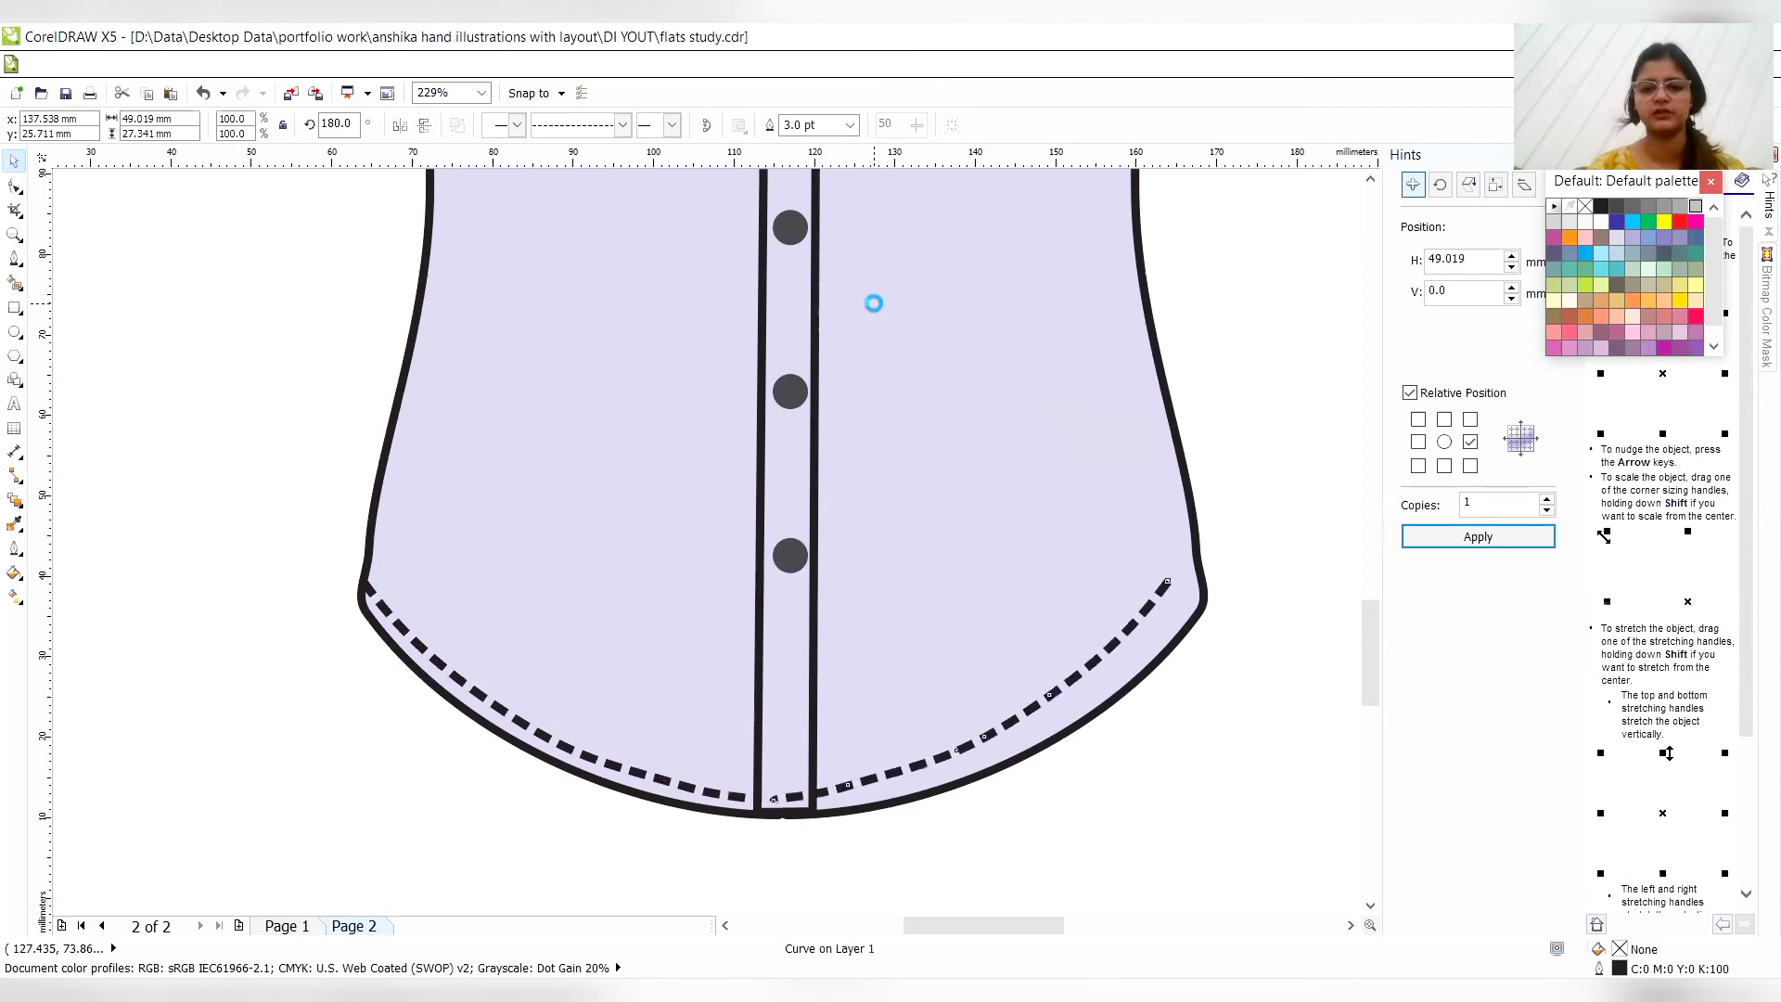
{"action": "key", "text": "Right"}
{"action": "key", "text": "Right"}
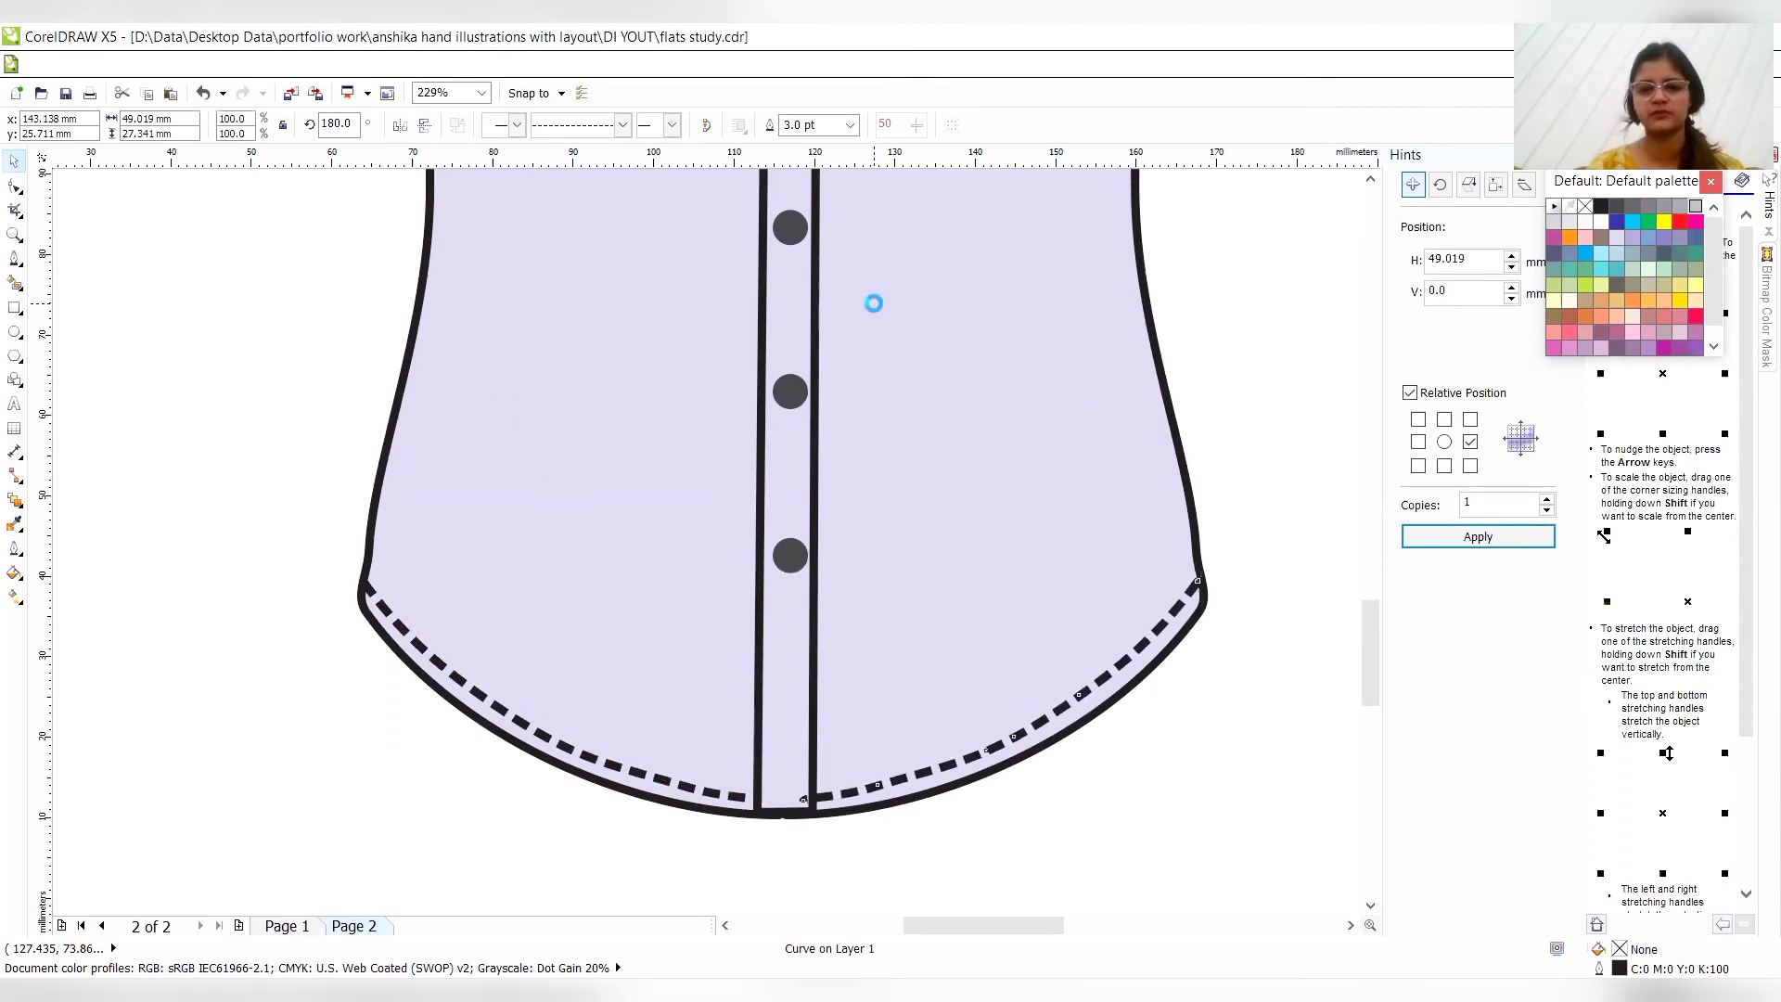
{"action": "key", "text": "Right"}
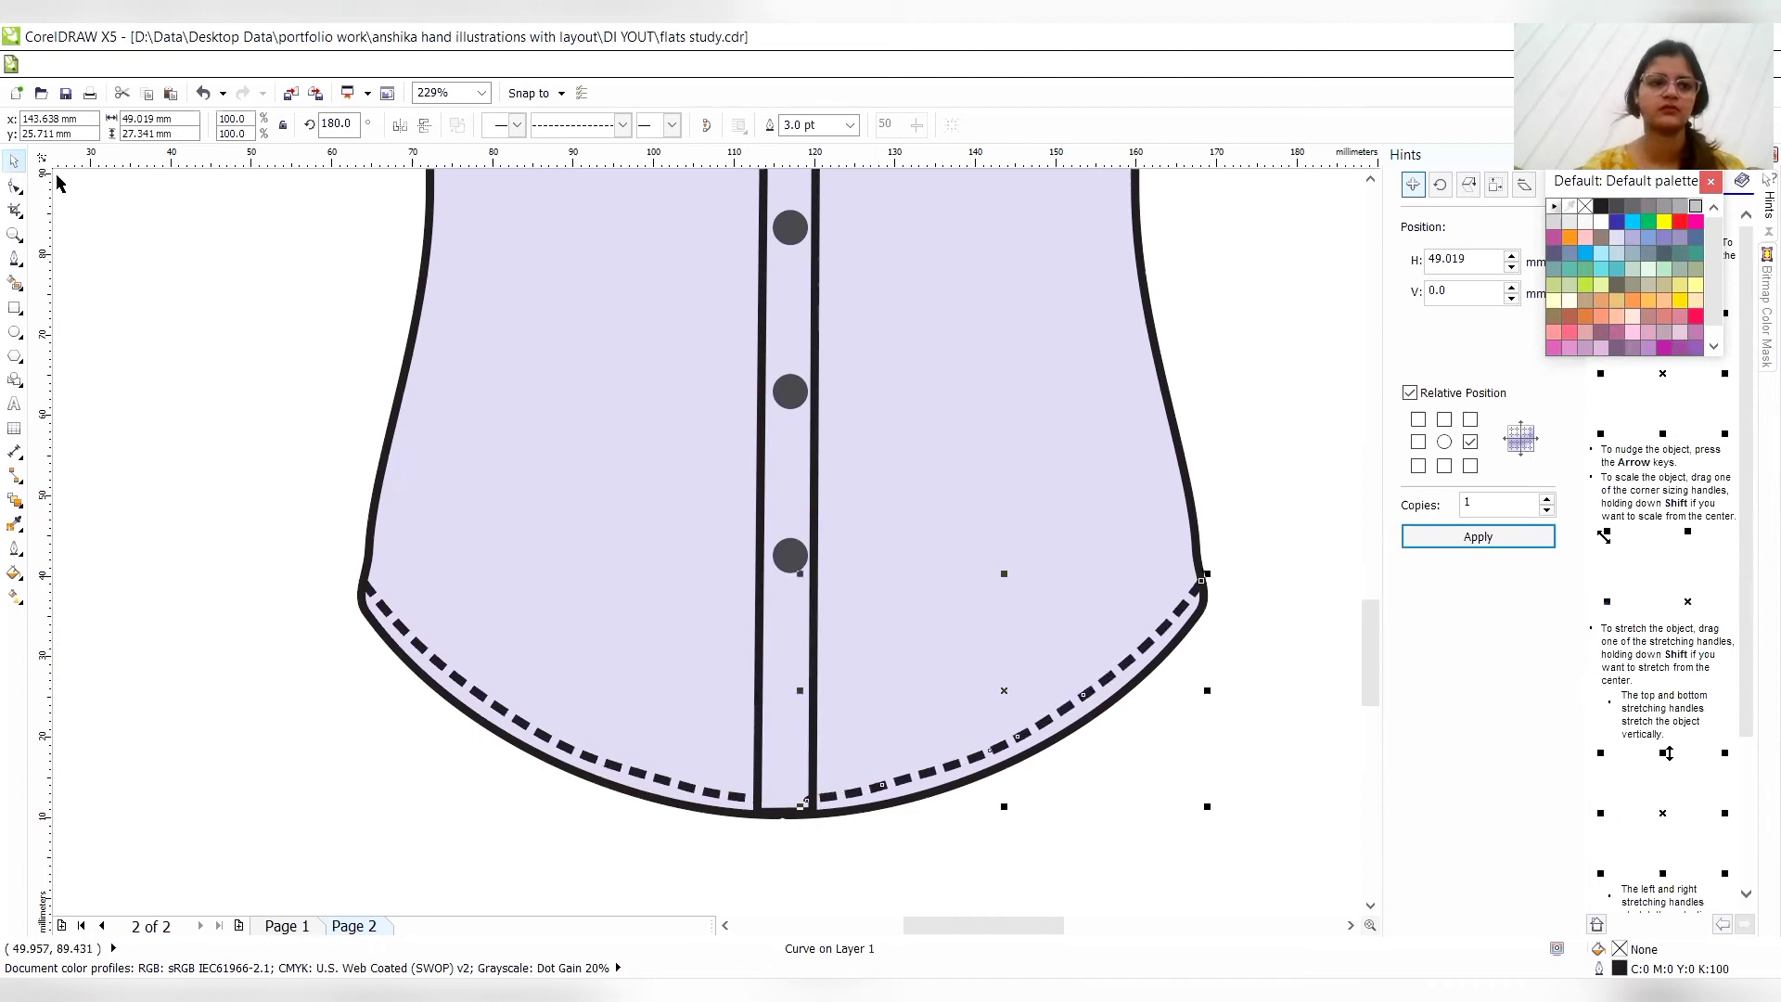
- Shift the right hem stitch line's inner end node right to the placket edge with the Shape tool
{"action": "left_click", "coordinate": [15, 186]}
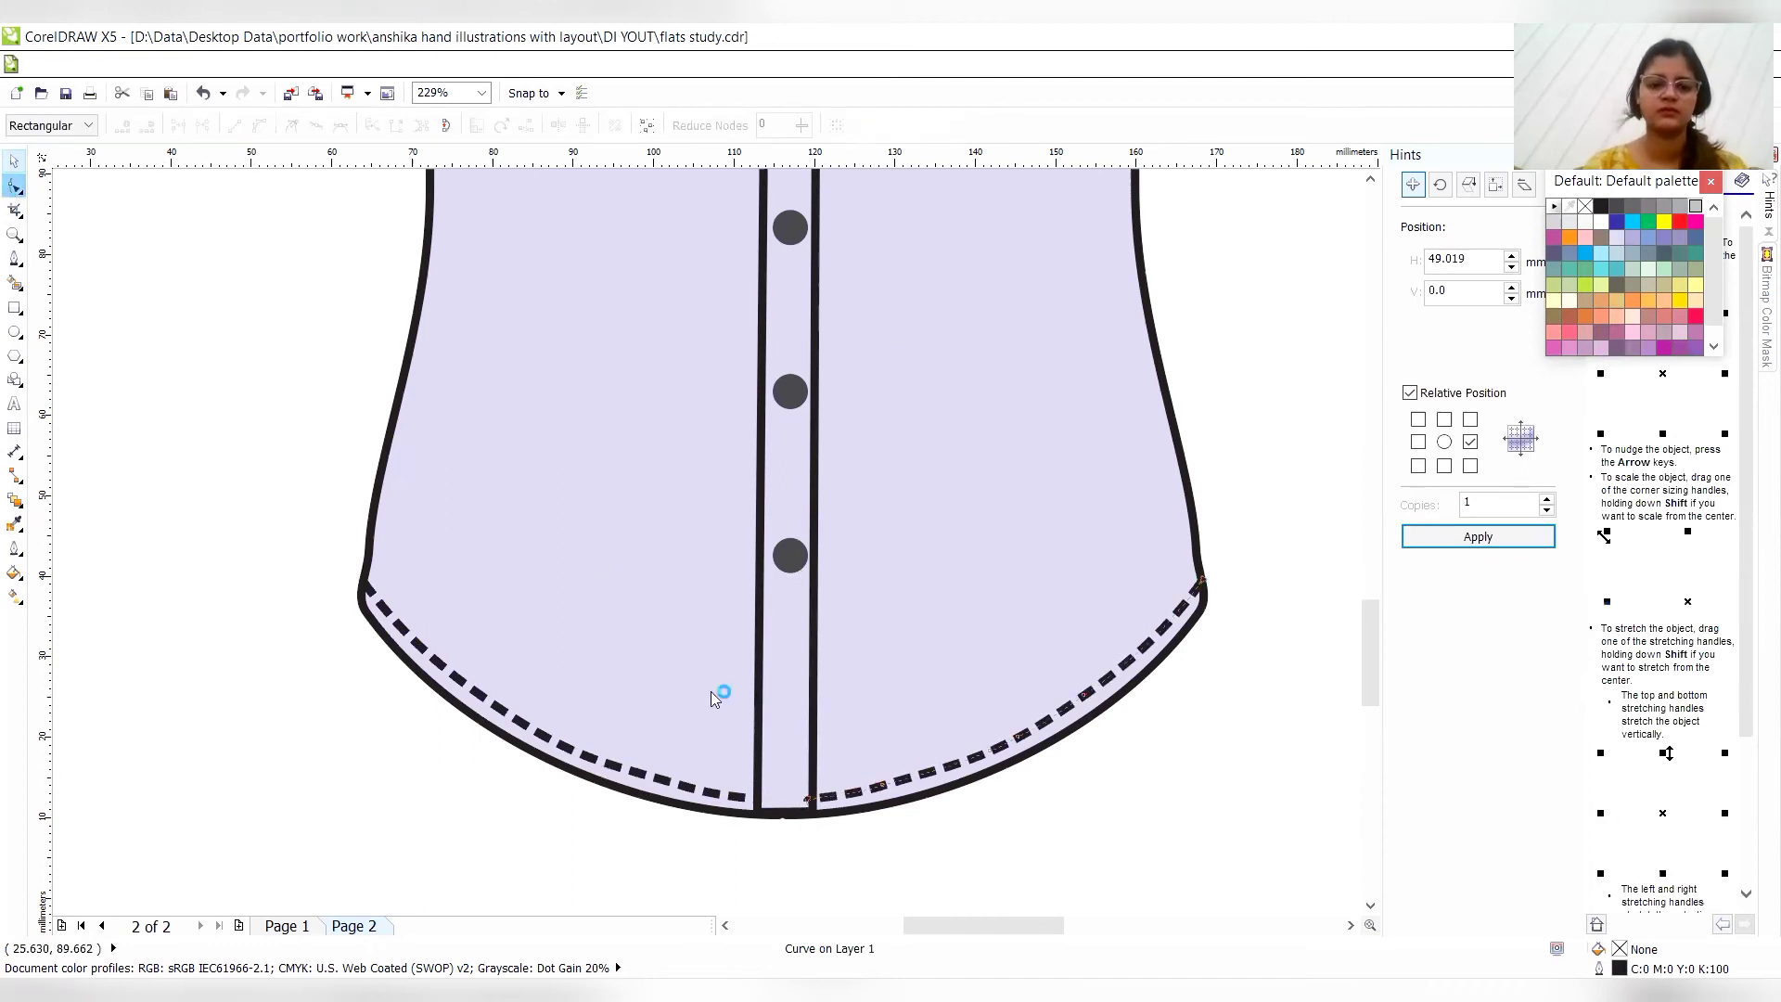
{"action": "left_click", "coordinate": [809, 803]}
{"action": "key", "text": "Right"}
{"action": "key", "text": "Right"}
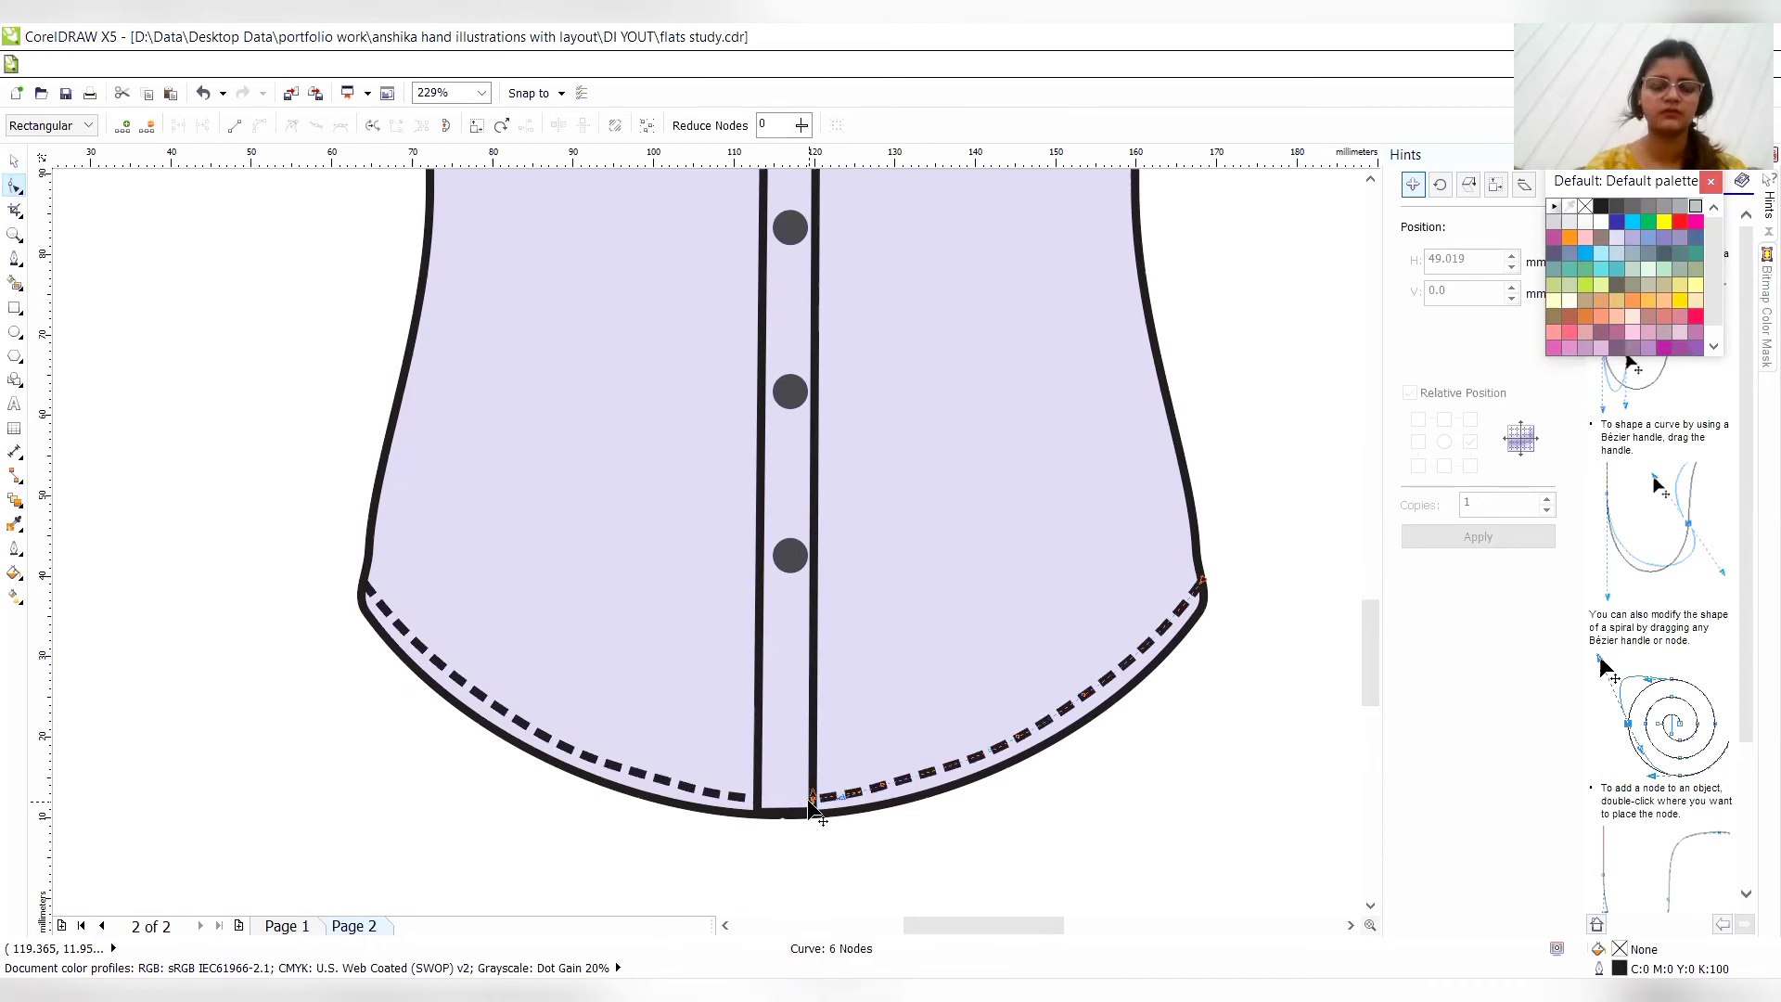
- Move the blue shirt photo down, away from the upper part of the body croquis
{"action": "key", "text": "z"}
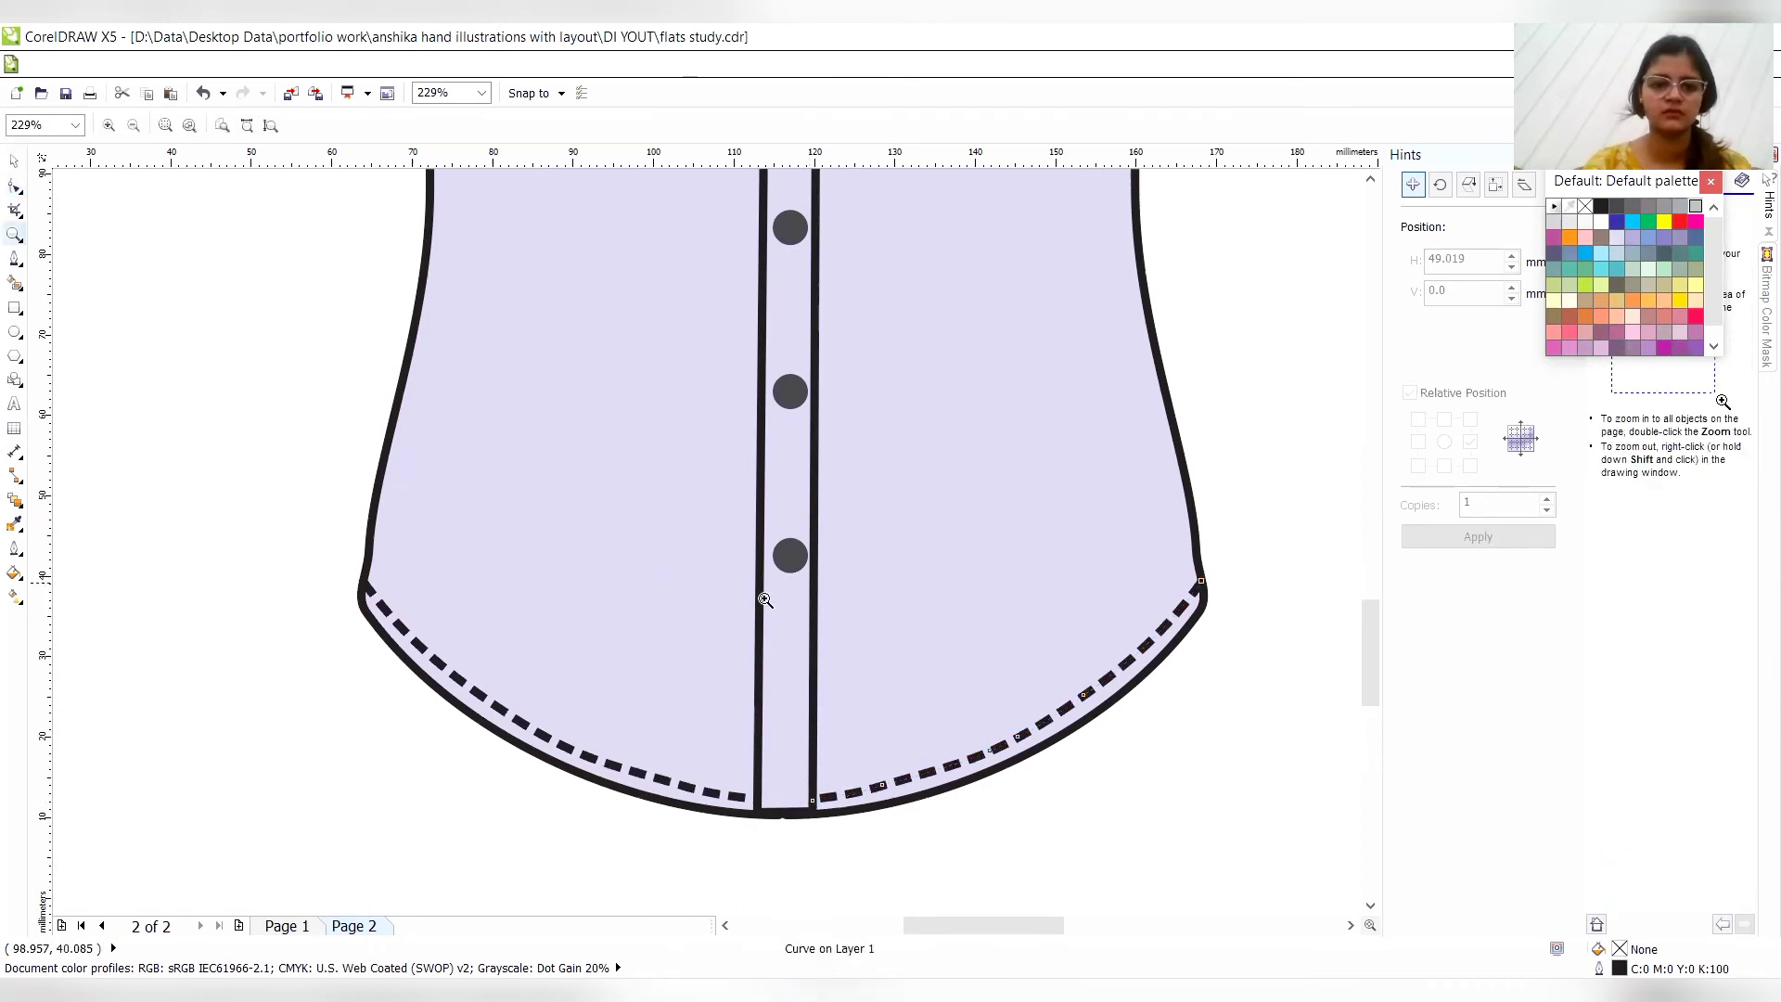
{"action": "right_click", "coordinate": [763, 598]}
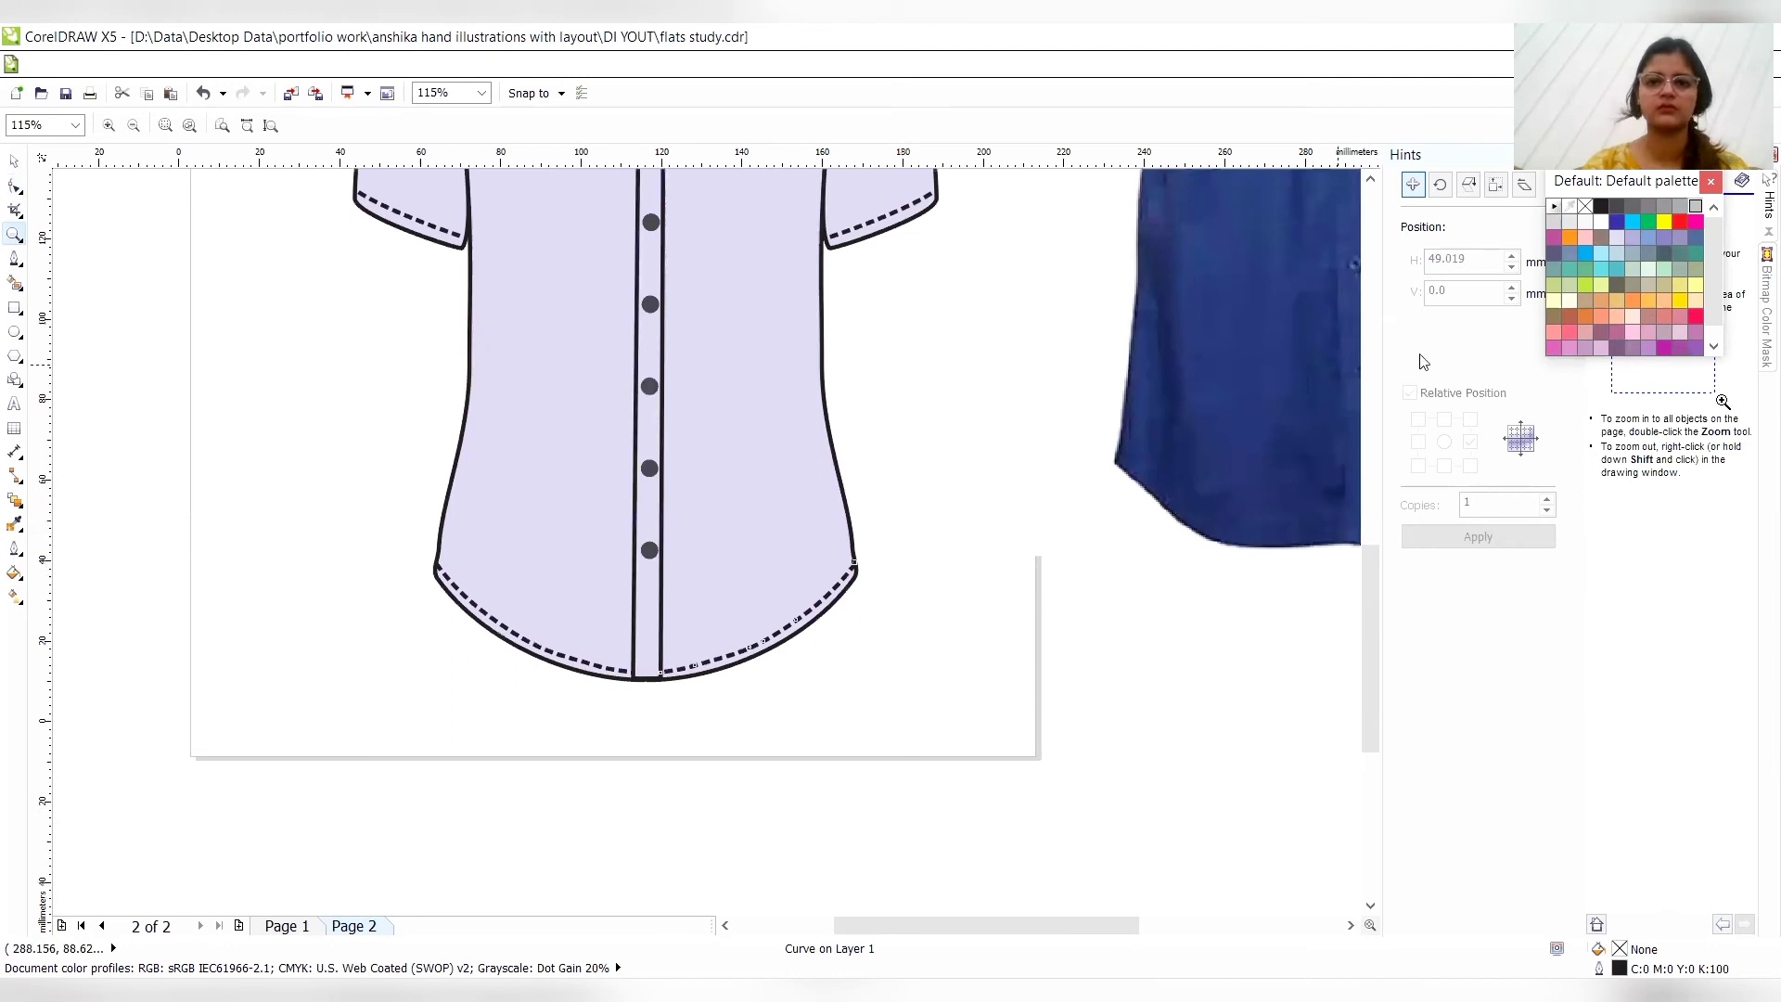
{"action": "right_click", "coordinate": [860, 401]}
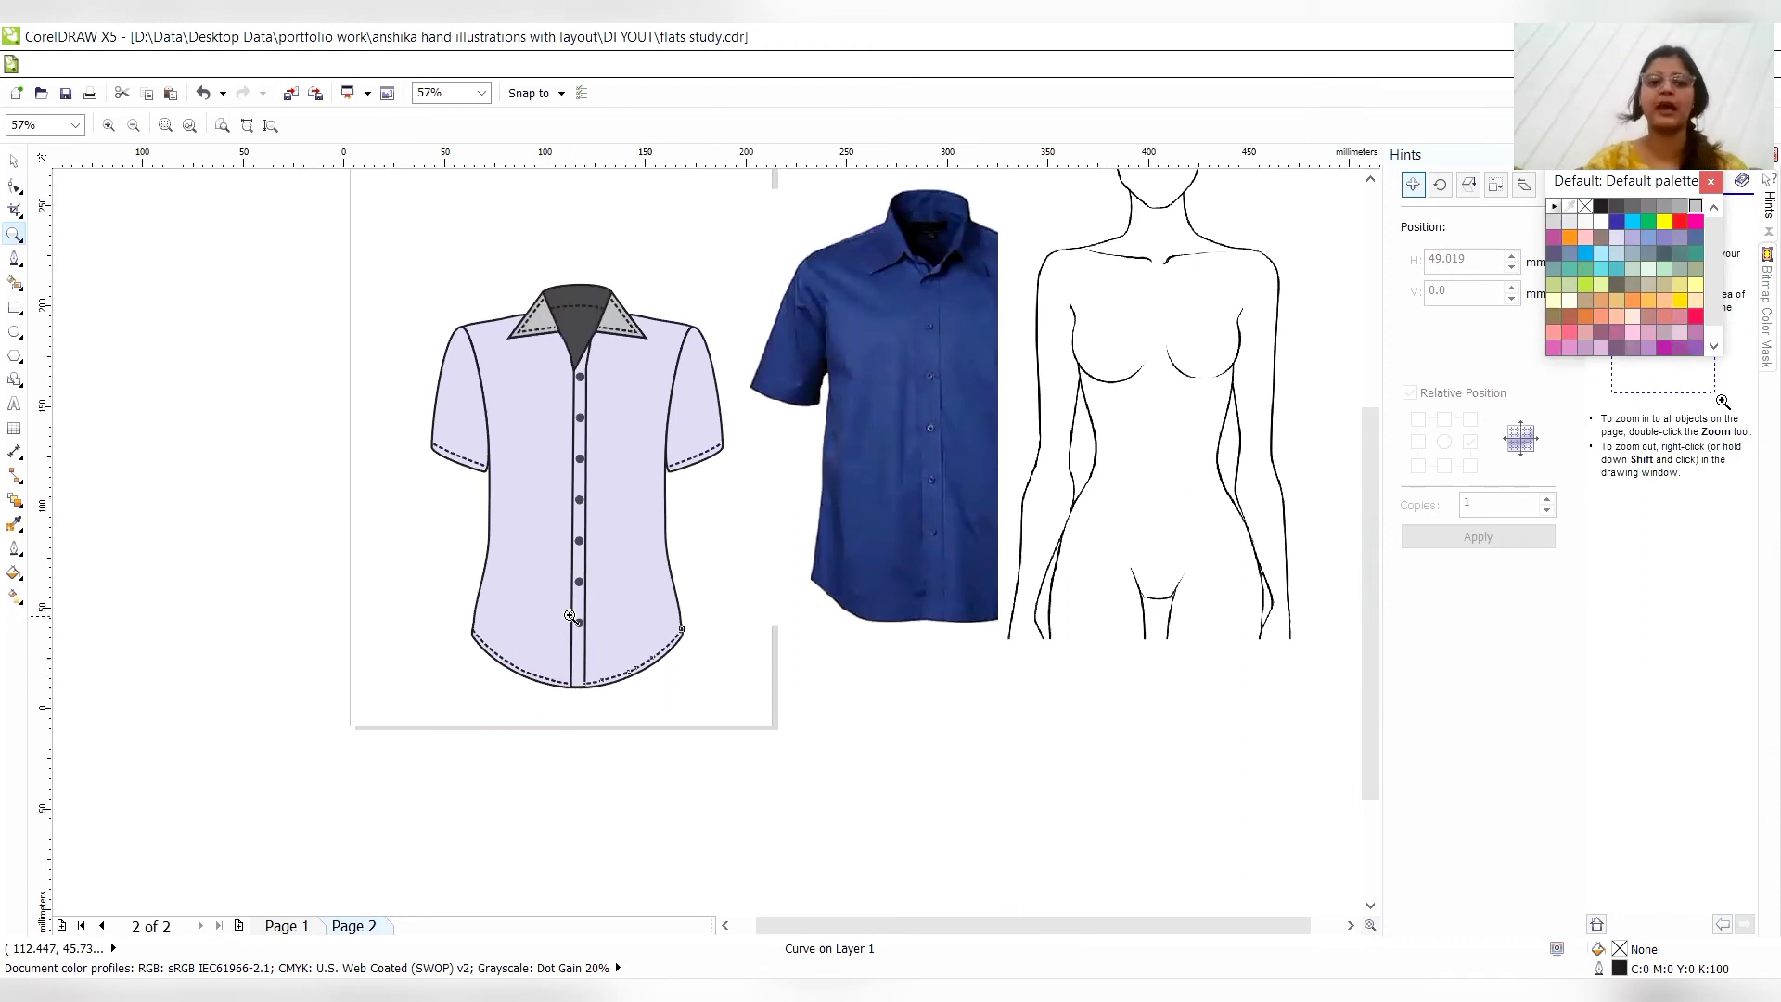
{"action": "left_click", "coordinate": [13, 161]}
{"action": "left_click", "coordinate": [890, 386]}
{"action": "left_click_drag", "start_coordinate": [883, 370], "coordinate": [860, 603]}
- Place the body croquis on the page under the shirt sketch and enlarge it proportionally to about 154 mm wide
{"action": "left_click", "coordinate": [1053, 345]}
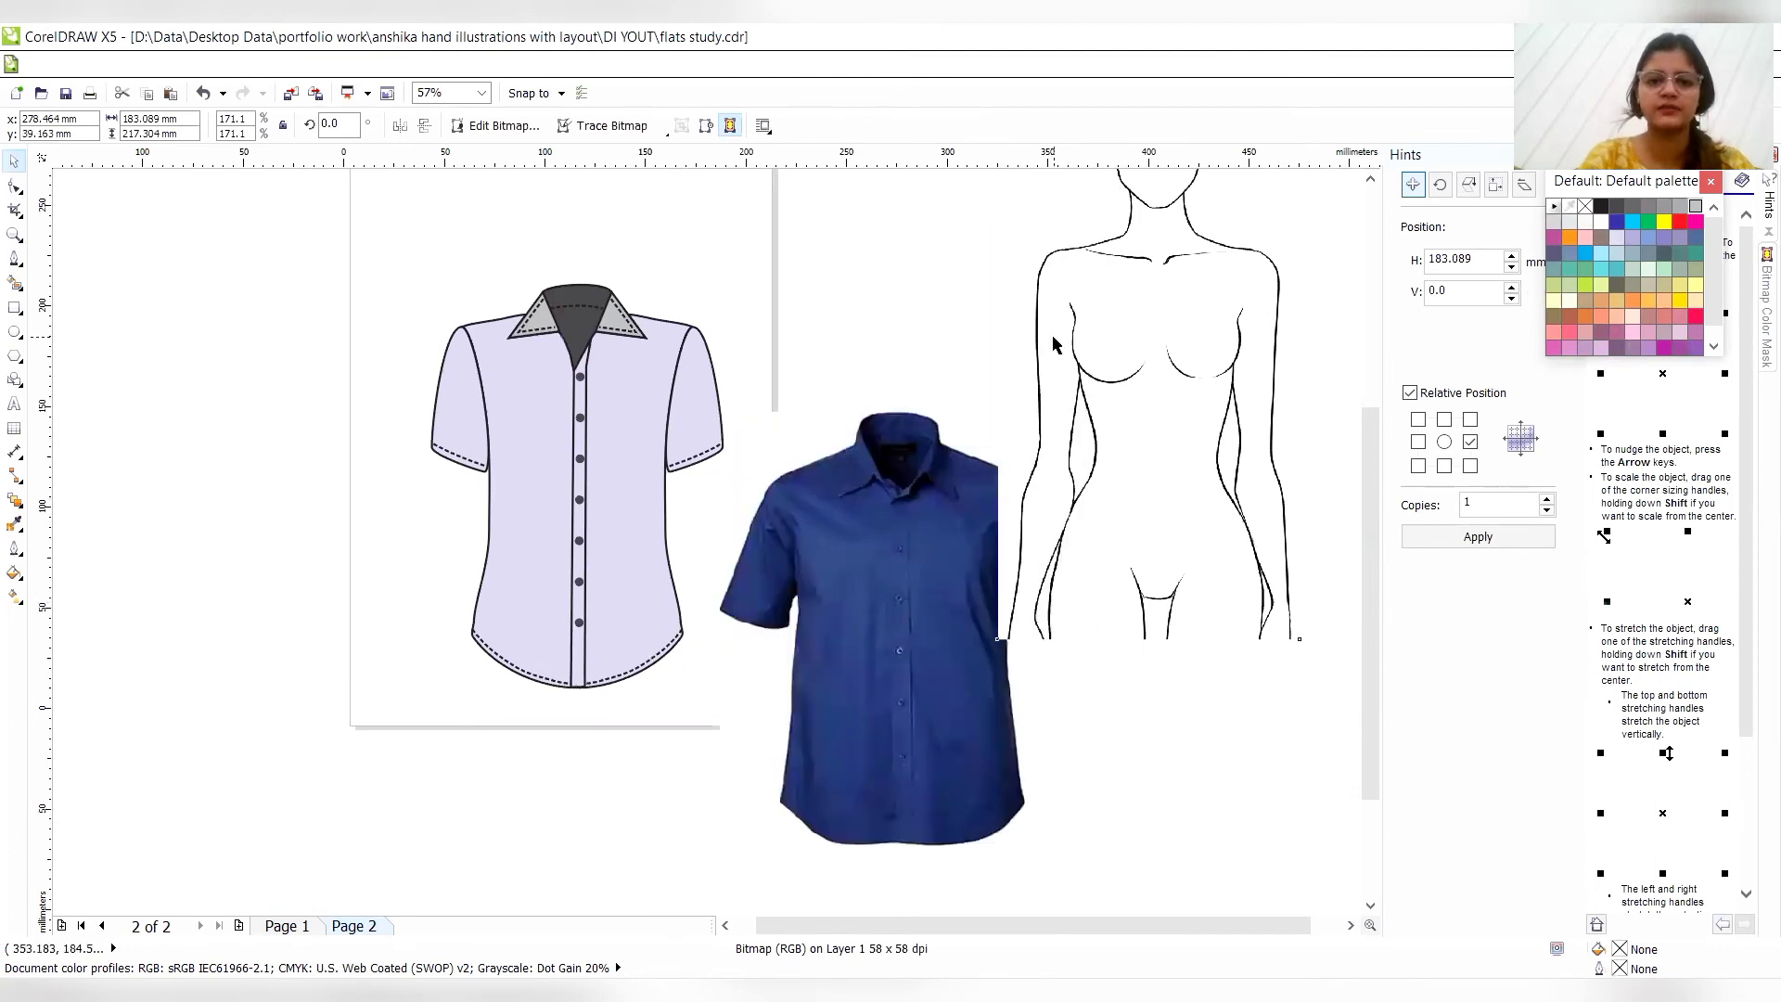
{"action": "key", "text": "p"}
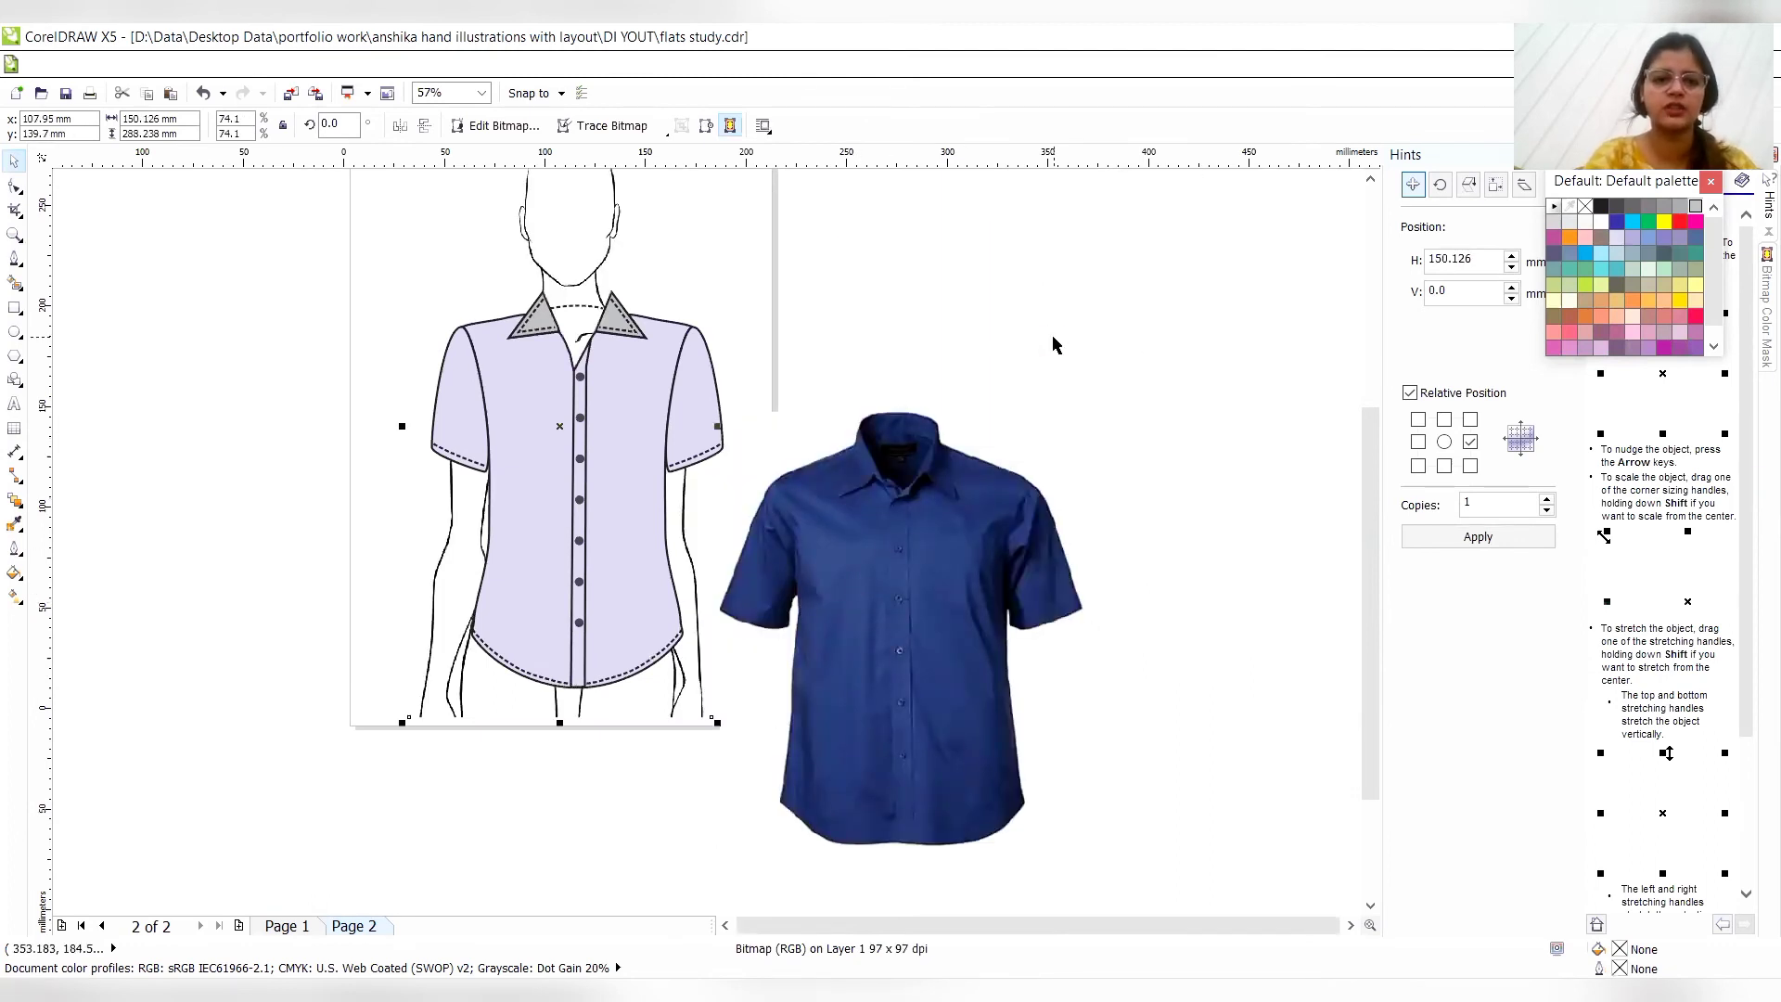
{"action": "left_click", "coordinate": [1371, 179]}
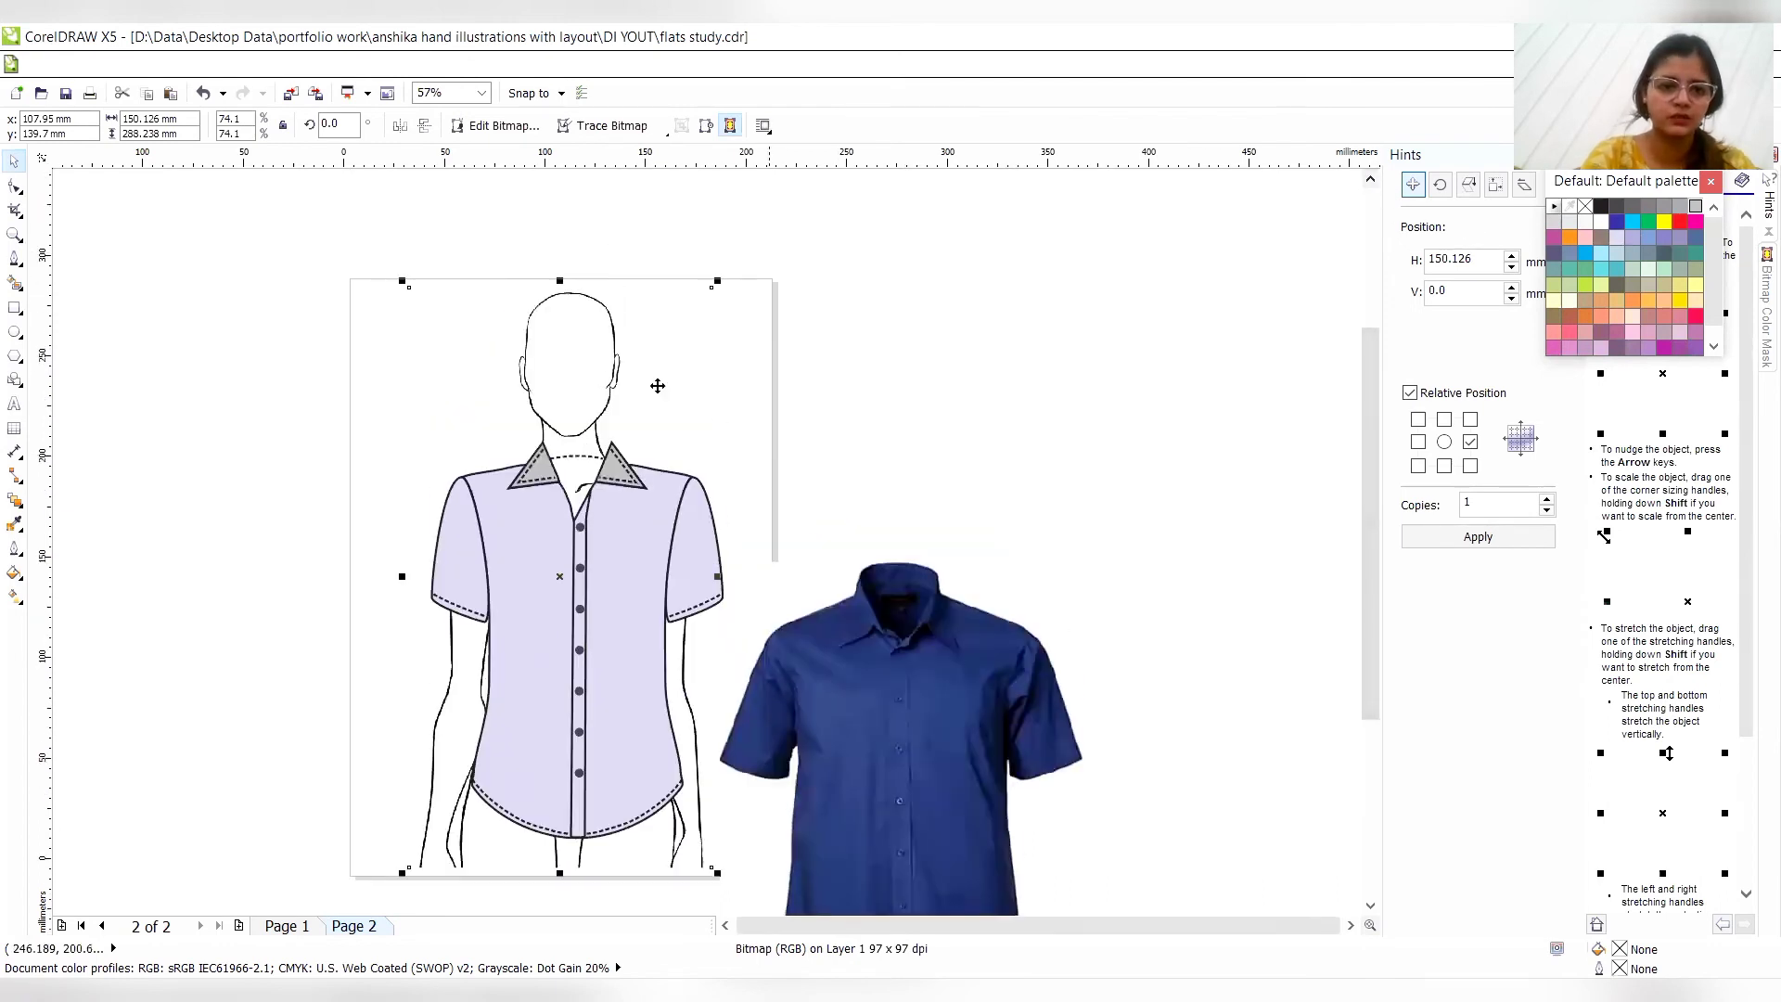
{"action": "mouse_move", "coordinate": [717, 280]}
{"action": "left_mouse_down"}
{"action": "mouse_move", "coordinate": [764, 254]}
{"action": "mouse_move", "coordinate": [729, 268]}
{"action": "left_mouse_up"}
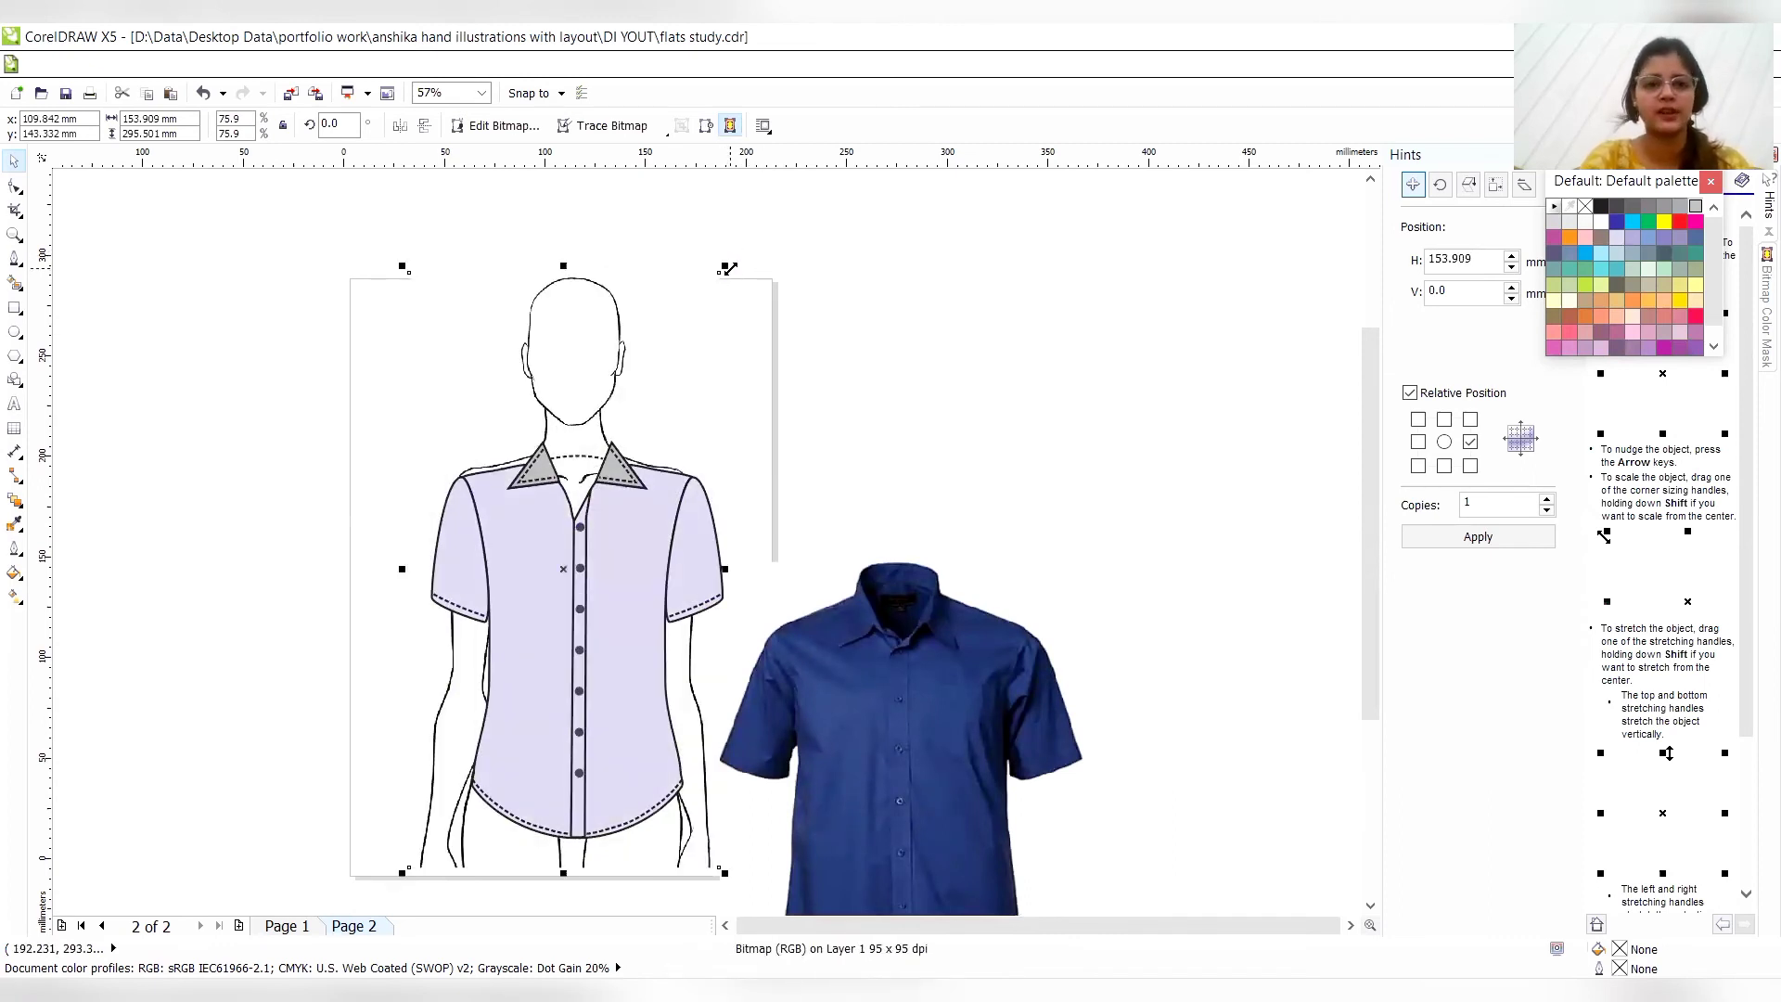
- Delete the body croquis and move the blue shirt photo up beside the page, level with the shirt sketch
{"action": "key", "text": "Delete"}
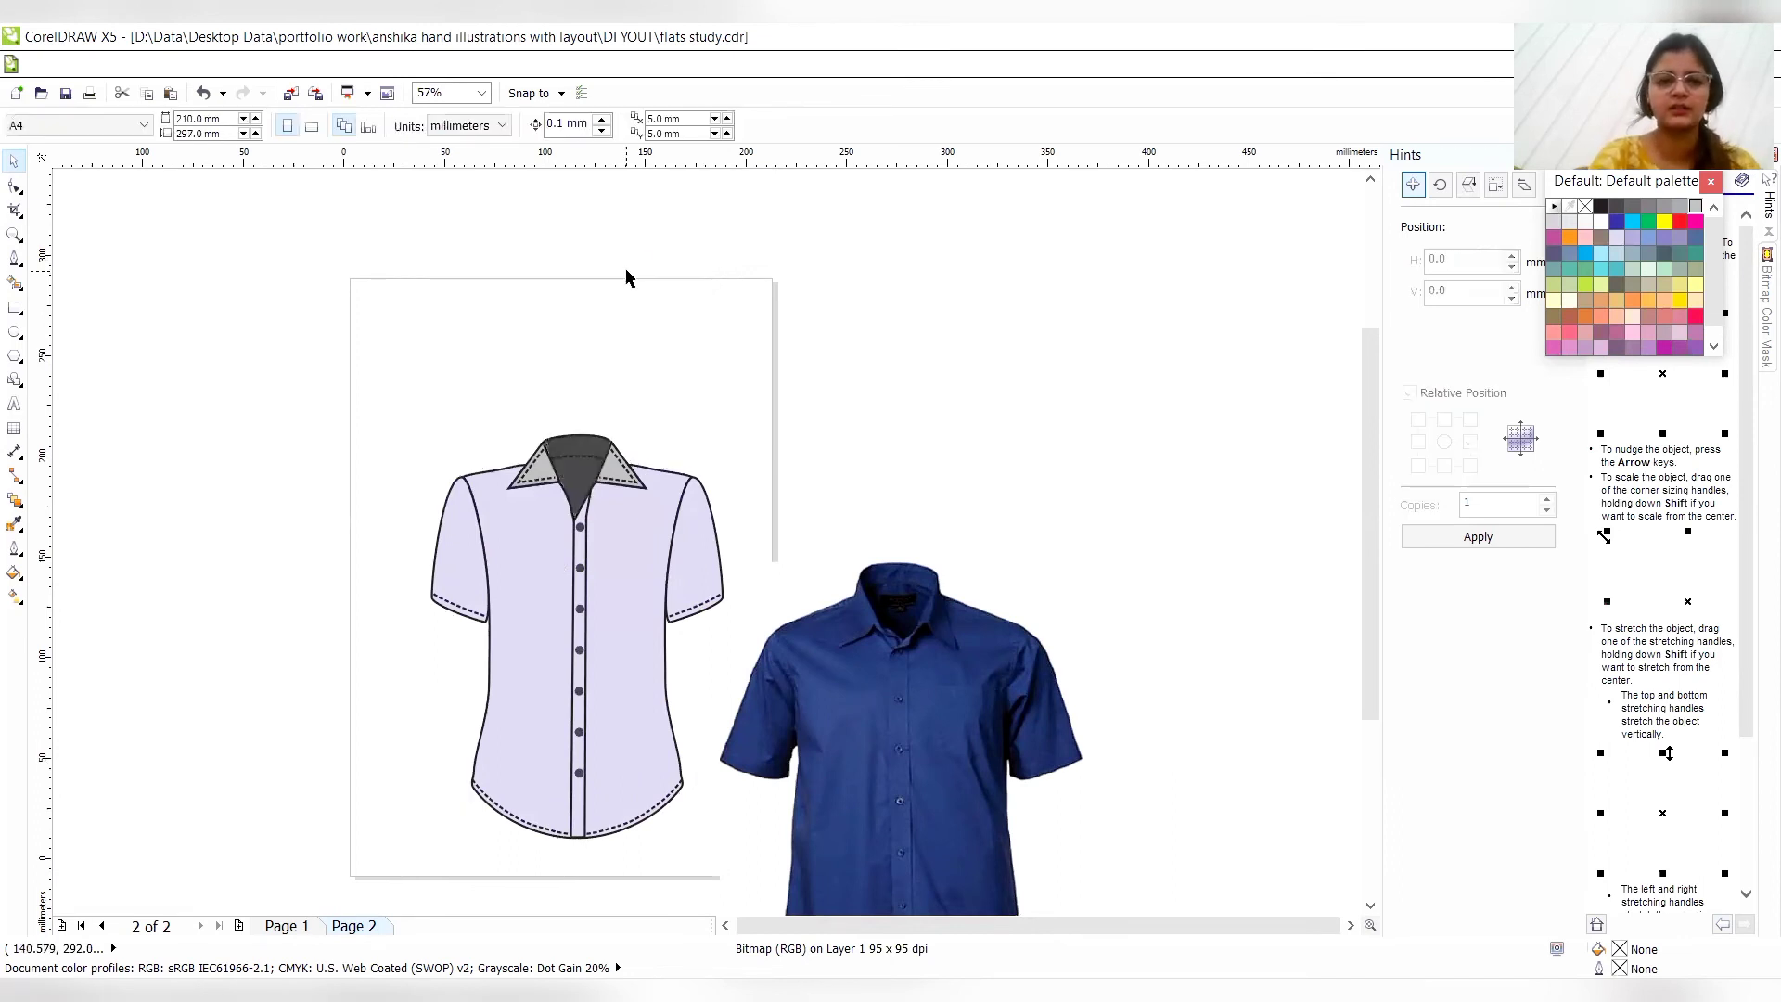
{"action": "left_click", "coordinate": [907, 766]}
{"action": "left_click_drag", "start_coordinate": [908, 767], "coordinate": [1060, 601]}
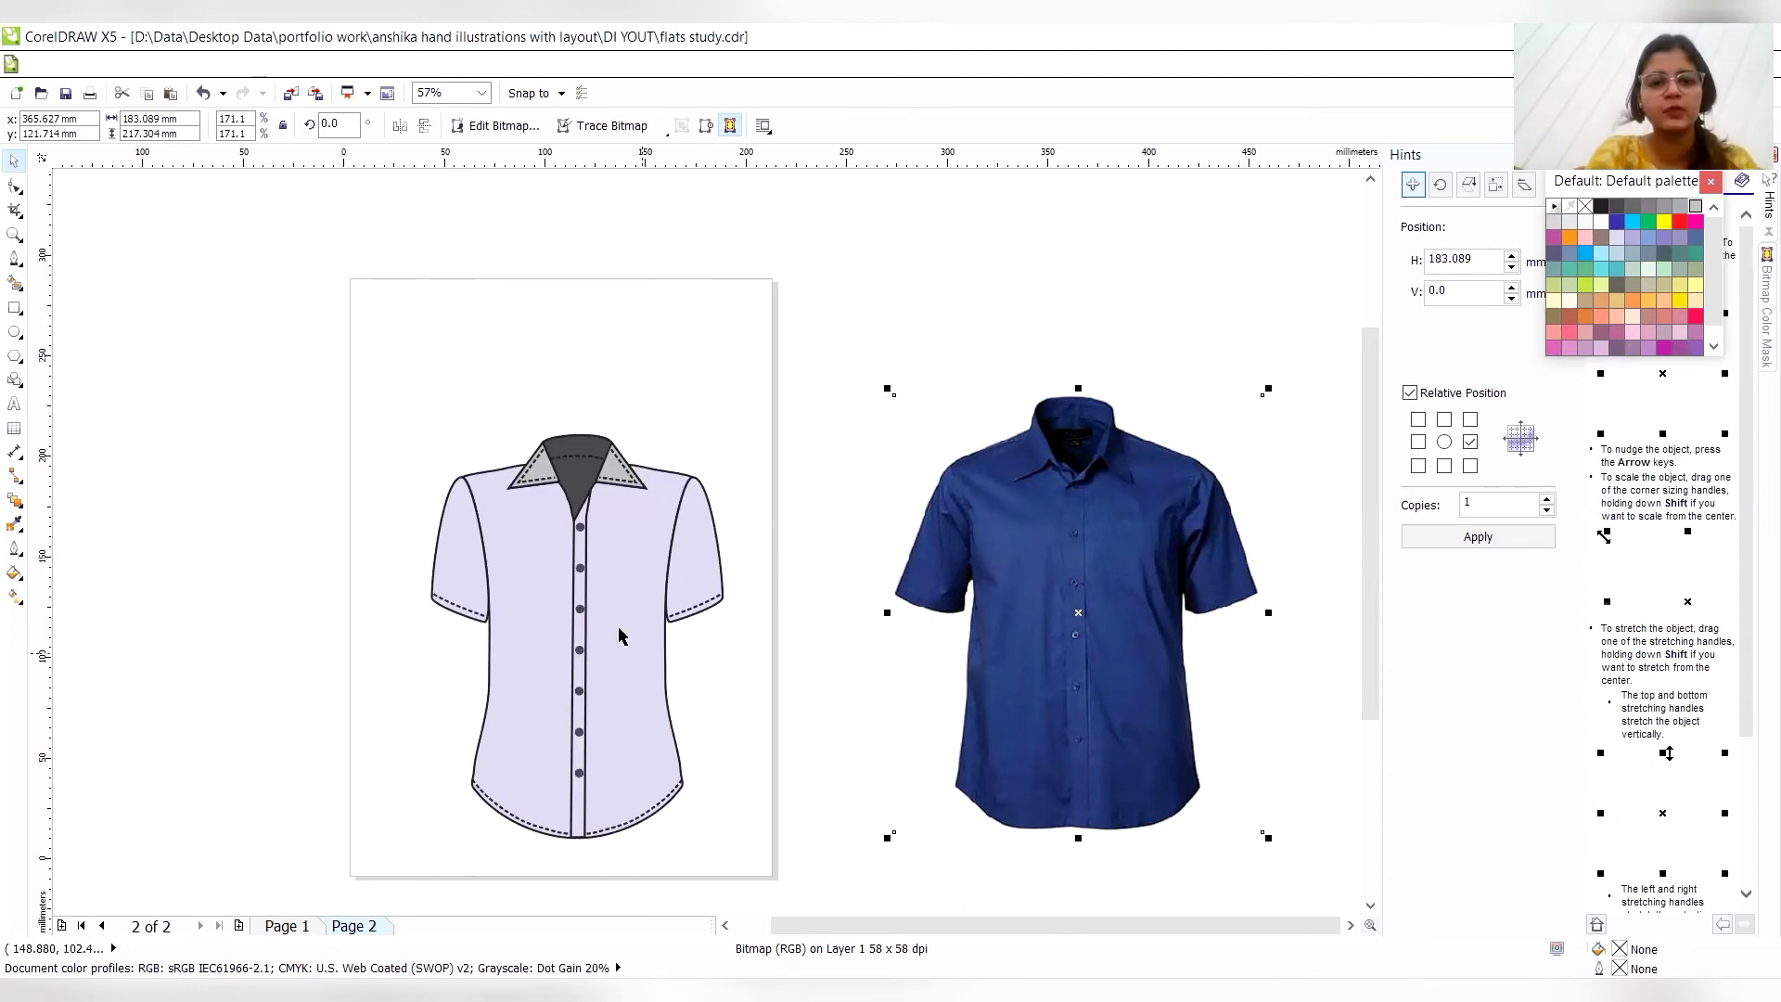
- Draw a rectangle about 23 mm wide and 25 mm high at the page's upper left corner with a 3.0 pt outline
{"action": "left_click", "coordinate": [14, 308]}
{"action": "left_click_drag", "start_coordinate": [343, 265], "coordinate": [389, 316]}
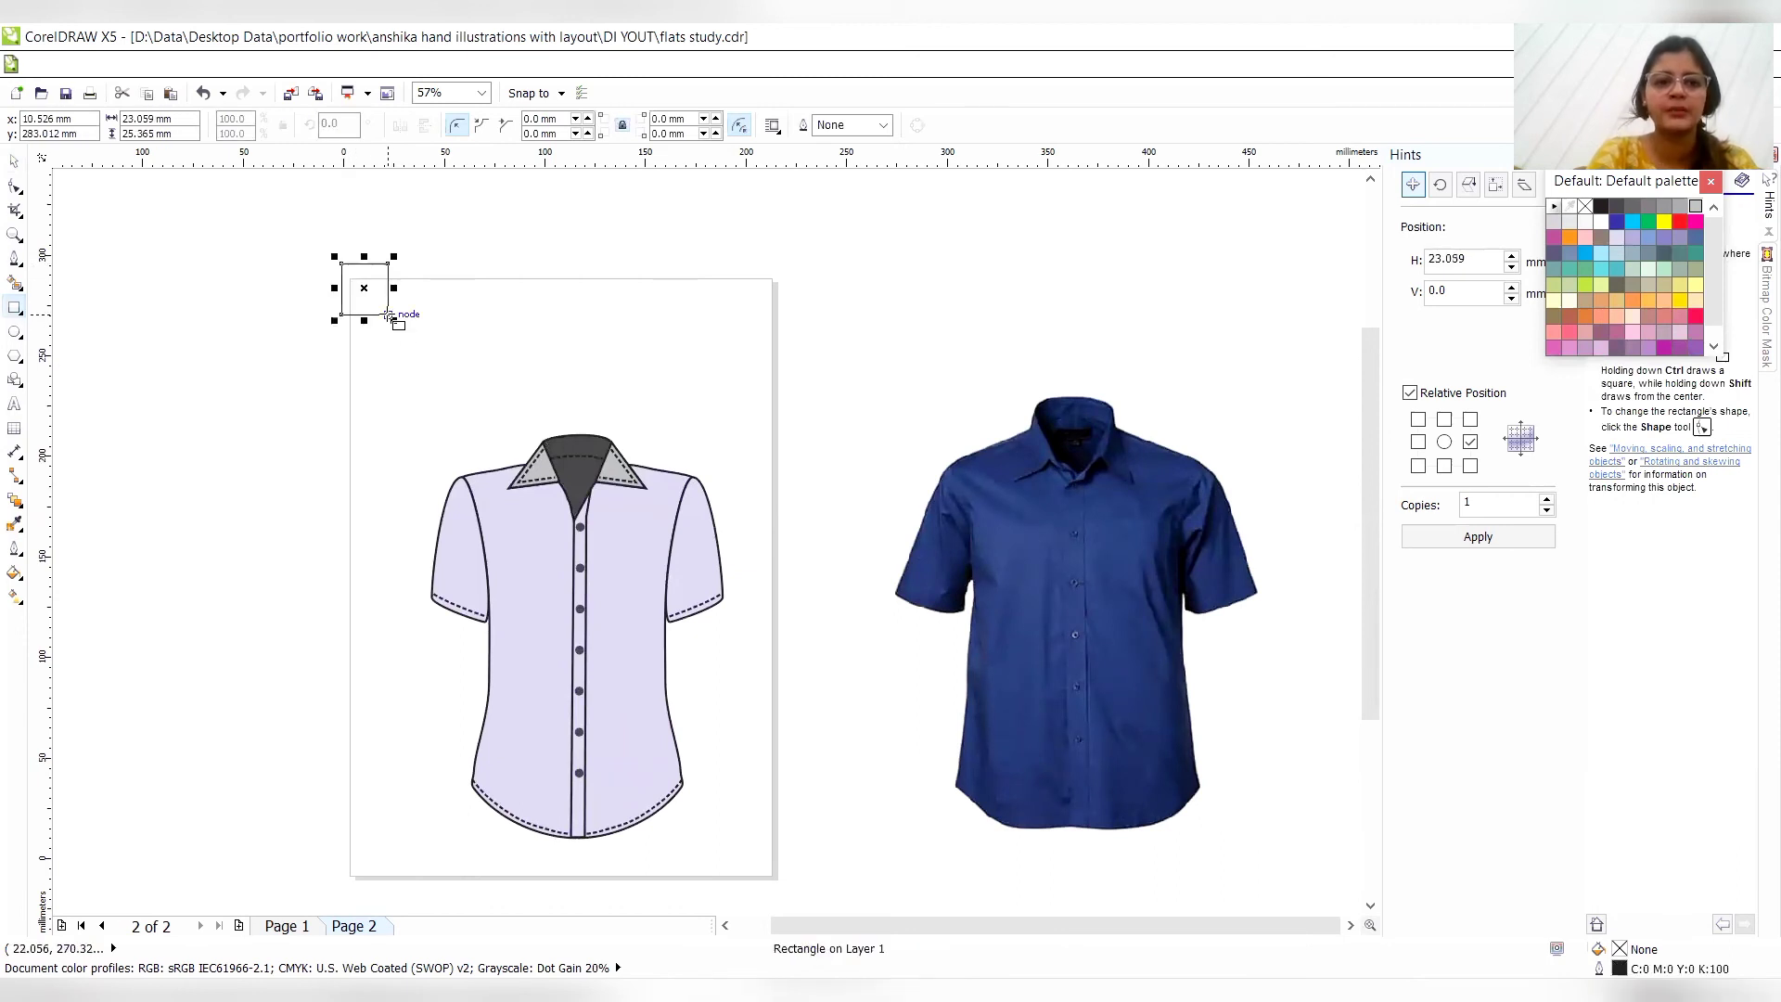
{"action": "left_click", "coordinate": [881, 128]}
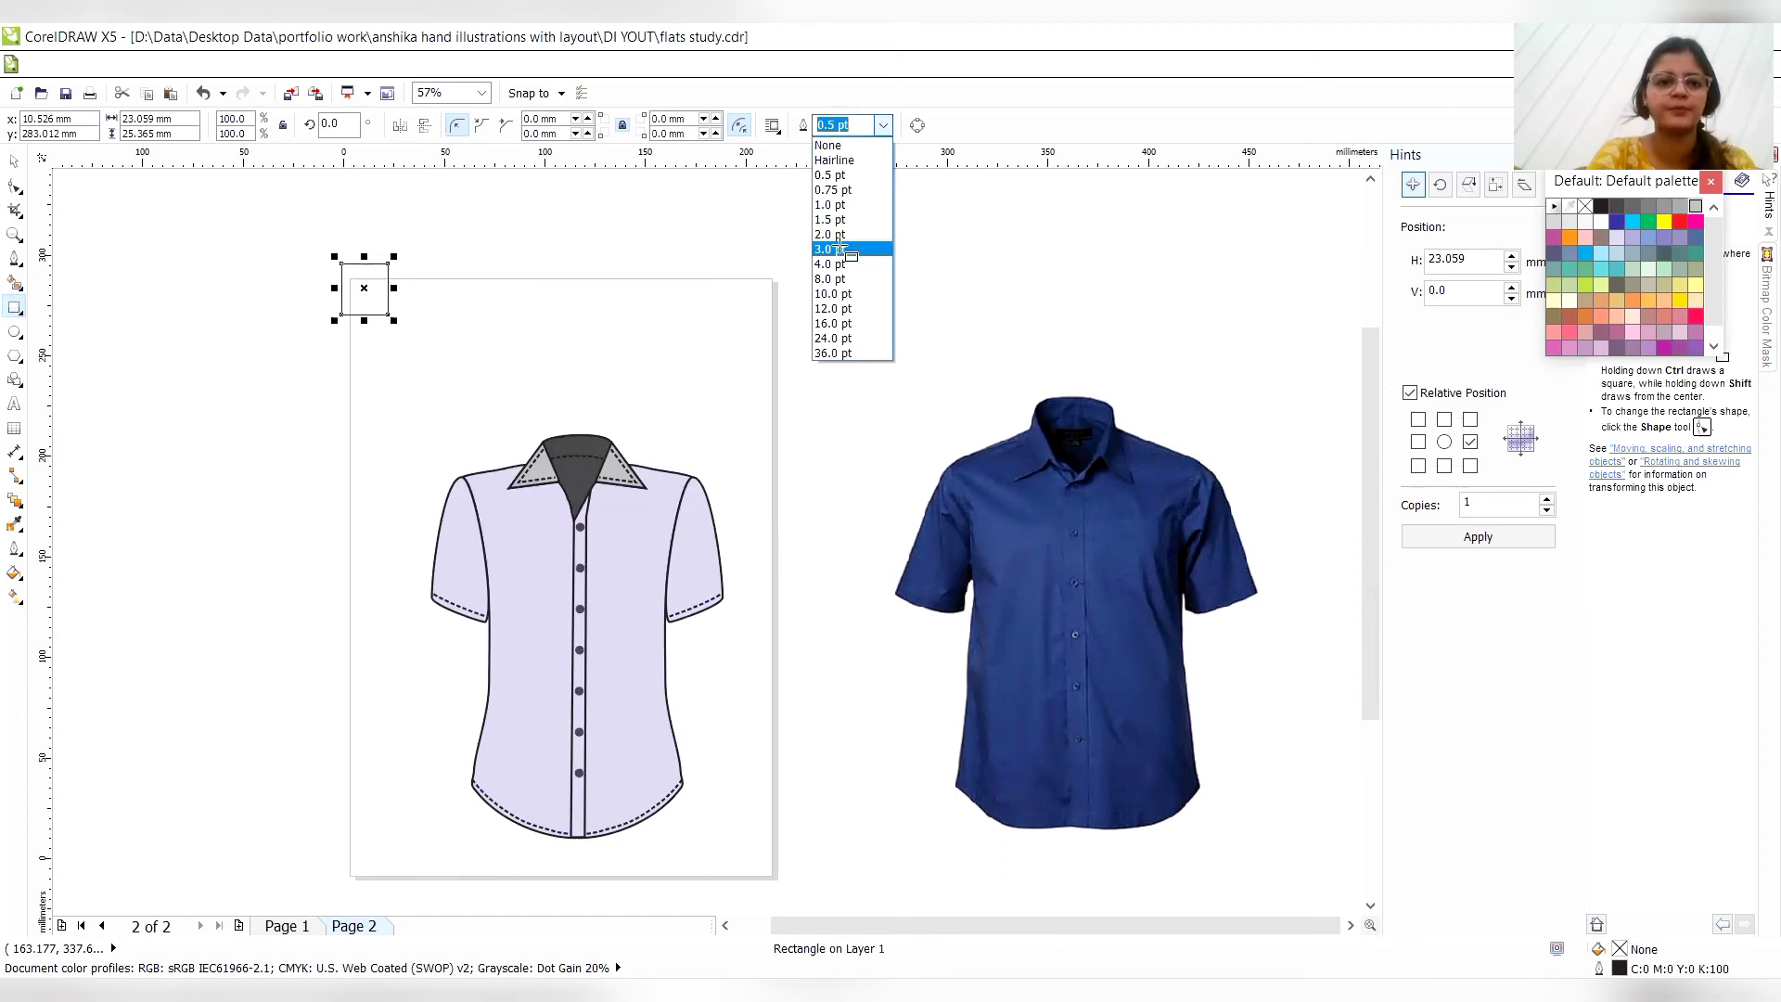
{"action": "left_click", "coordinate": [837, 248]}
- Draw an ellipse about 22.6 by 21.4 mm overlapping the rectangle's lower half and set its outline width to 3.0 pt
{"action": "left_click", "coordinate": [14, 331]}
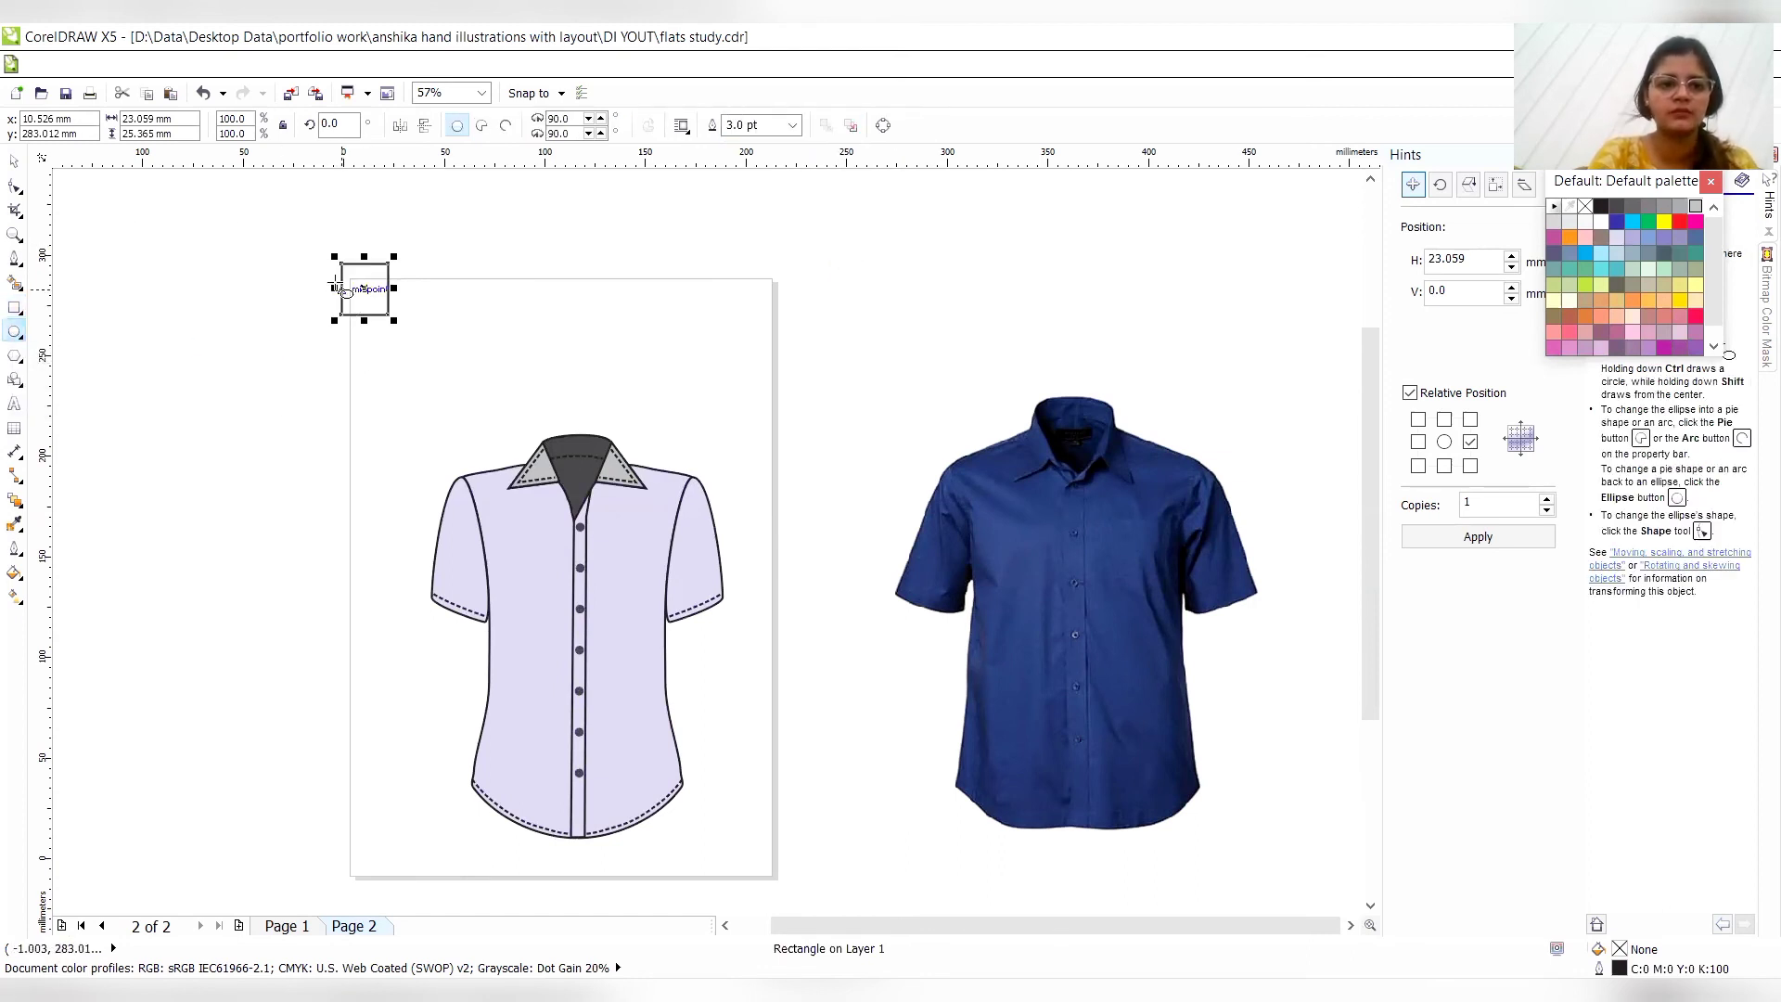
{"action": "left_click_drag", "start_coordinate": [341, 290], "coordinate": [389, 332]}
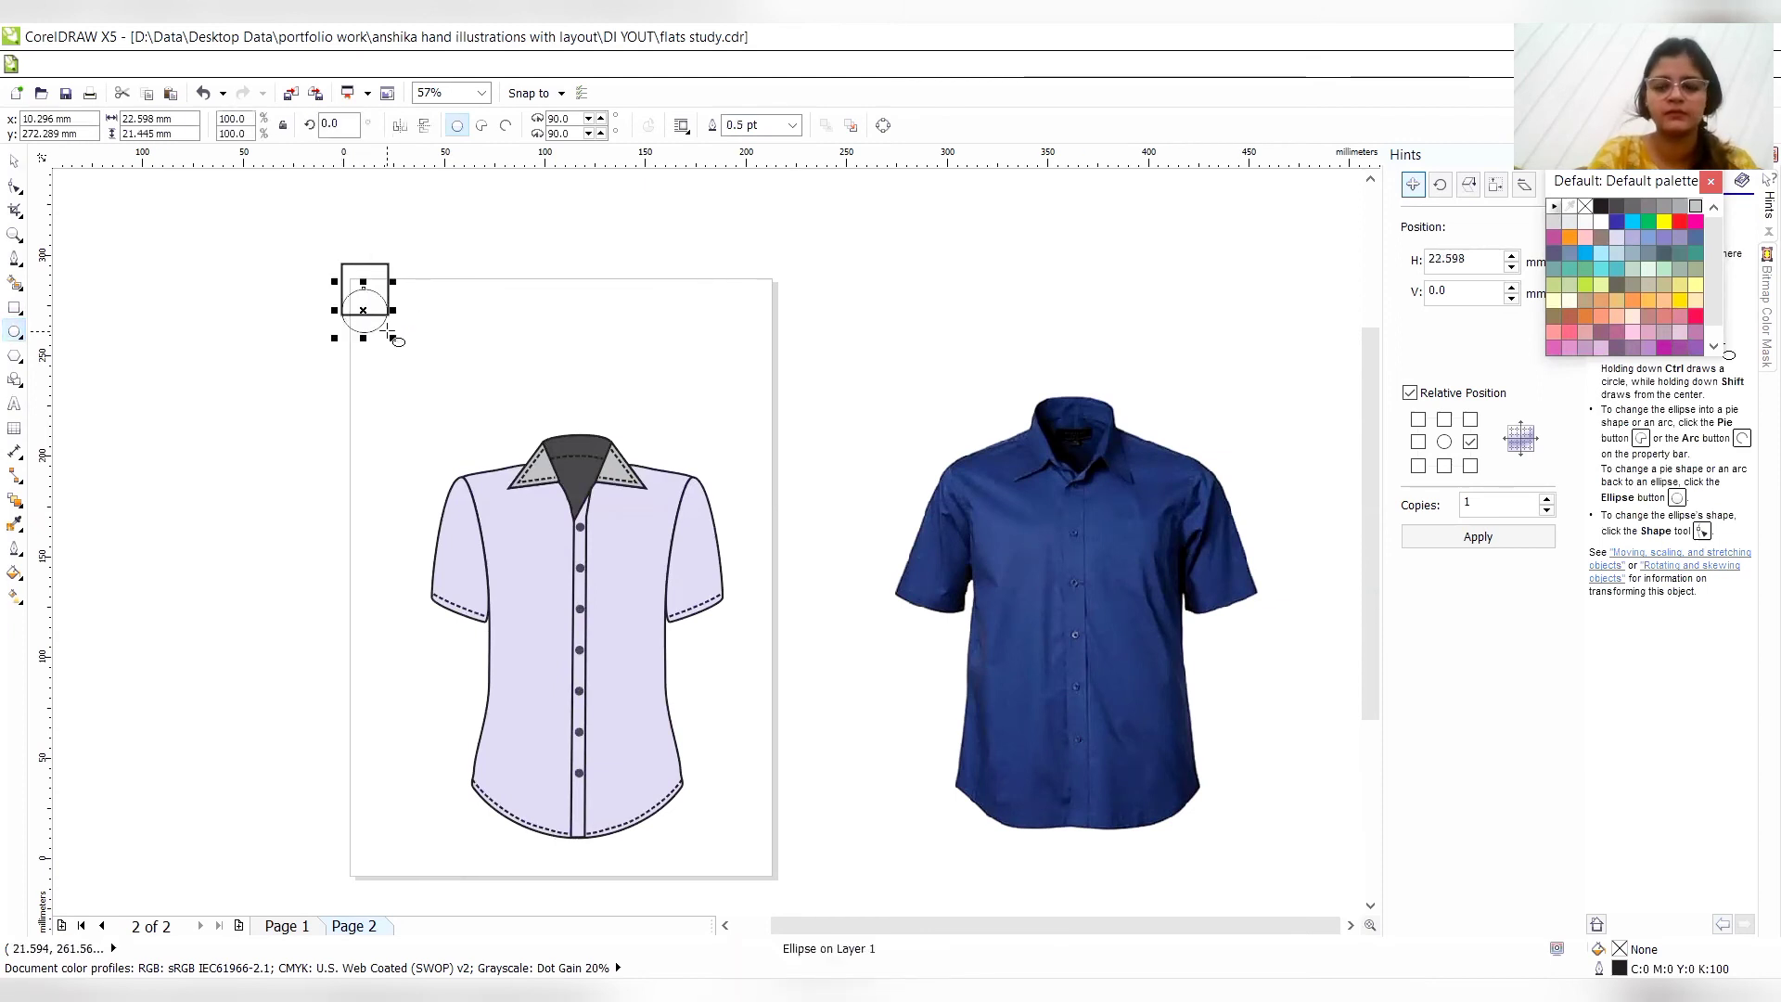
{"action": "key", "text": "Up"}
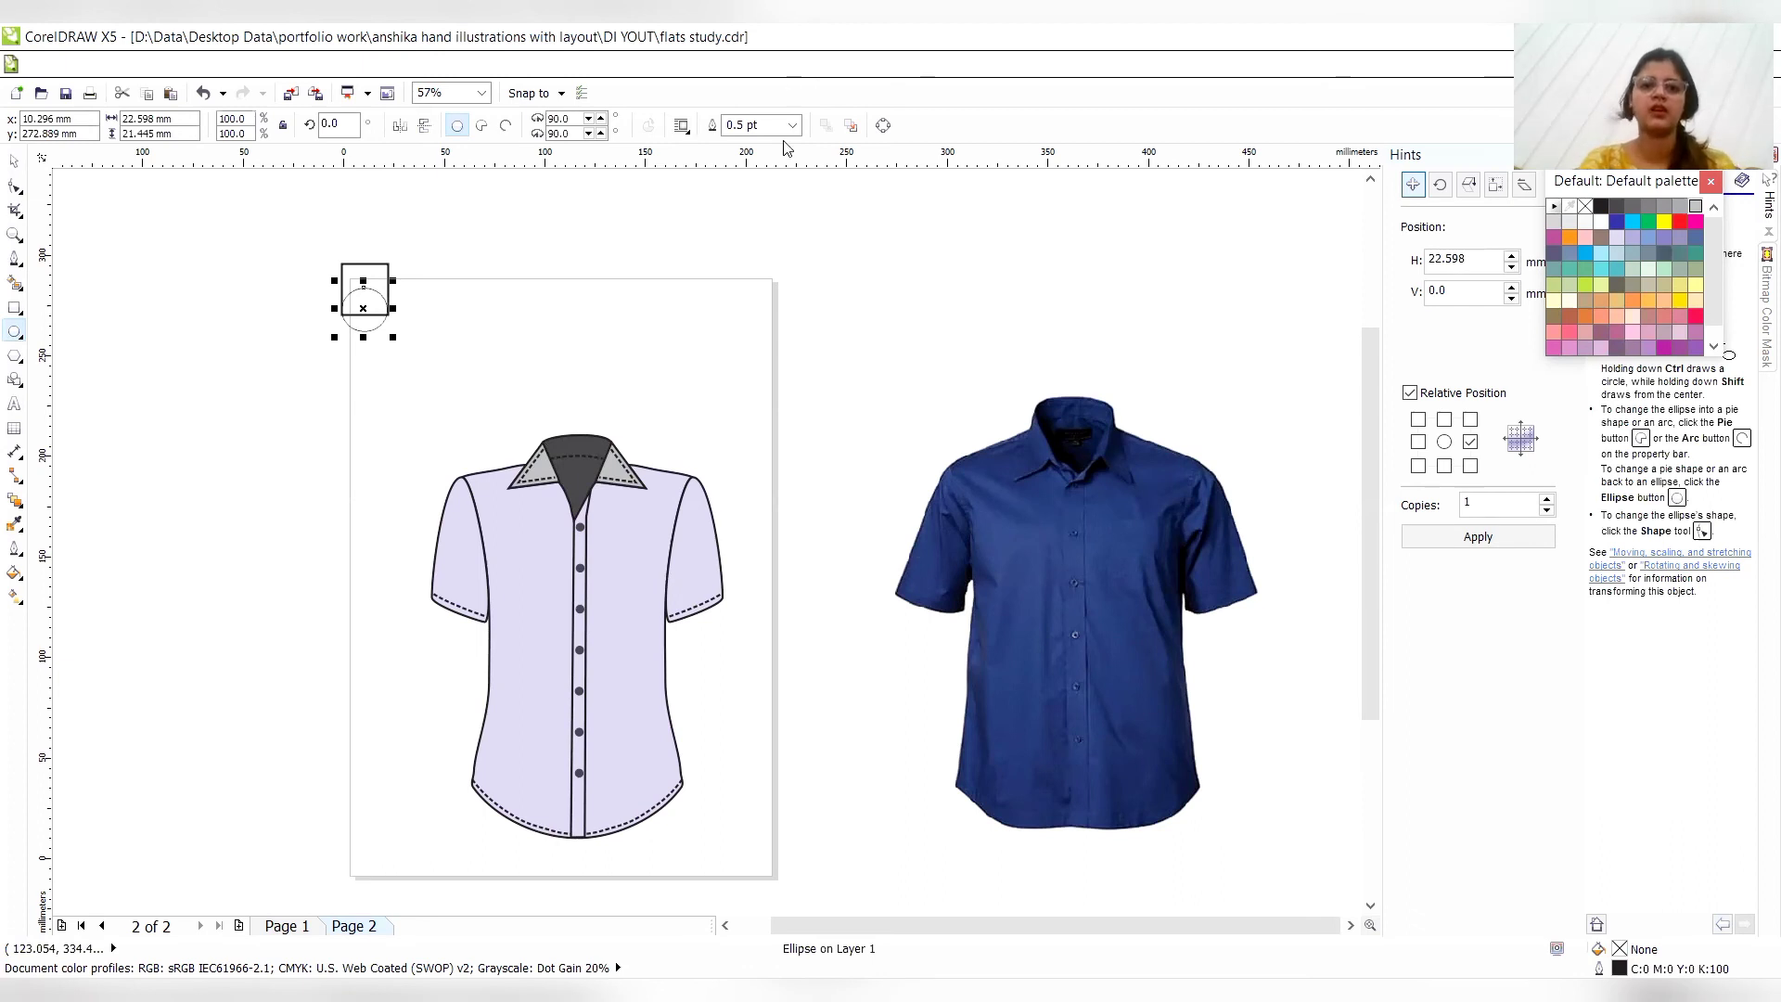
{"action": "left_click", "coordinate": [791, 130]}
{"action": "left_click", "coordinate": [792, 127]}
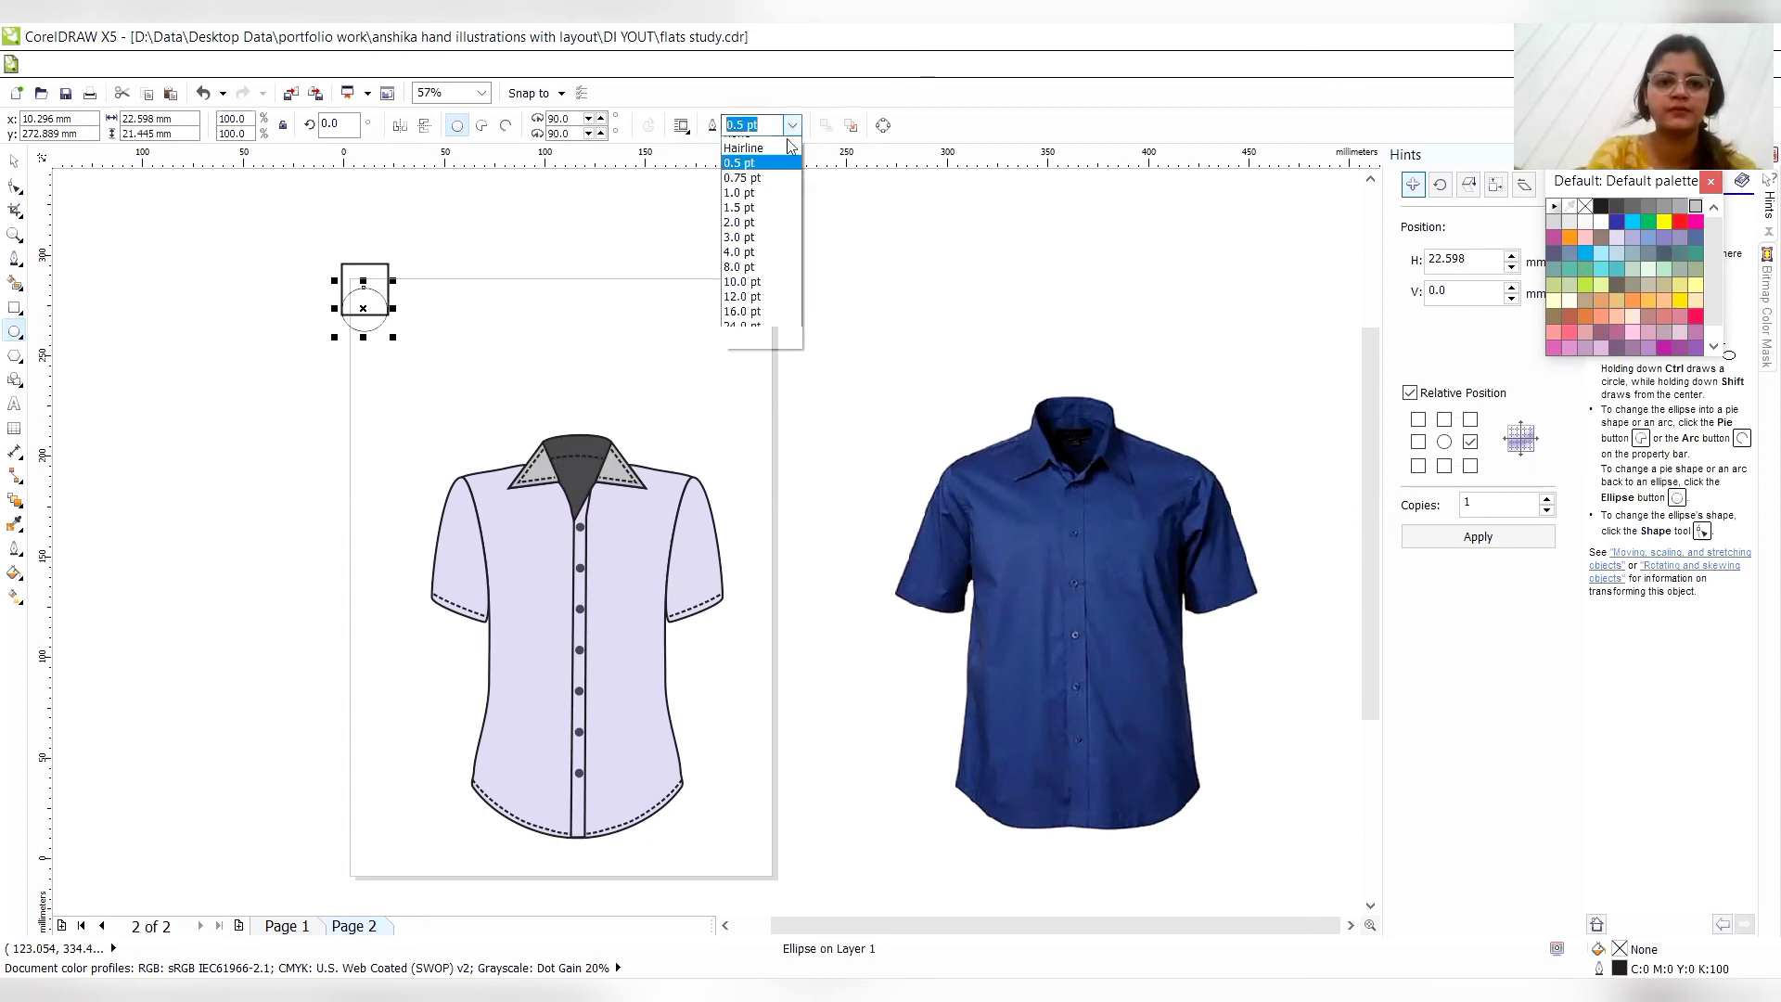
{"action": "left_click", "coordinate": [760, 249]}
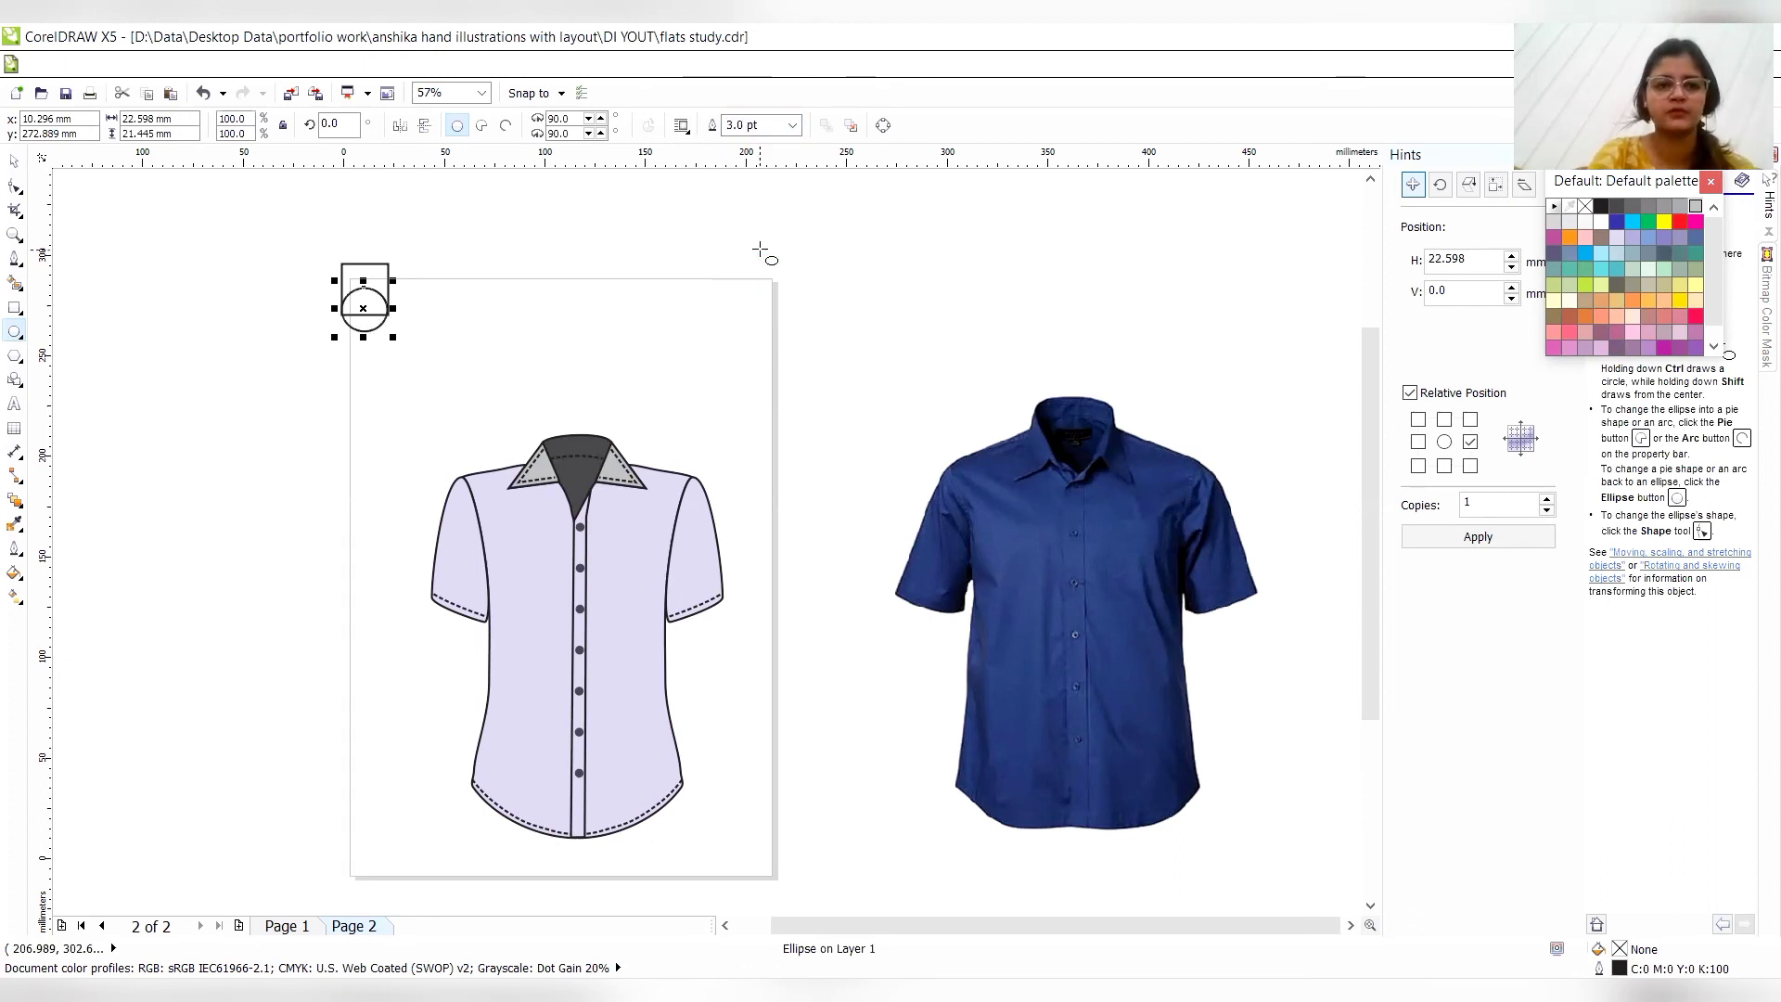
- Nudge the ellipse up and slightly left so it lines up with the rectangle's sides
{"action": "key", "text": "Up"}
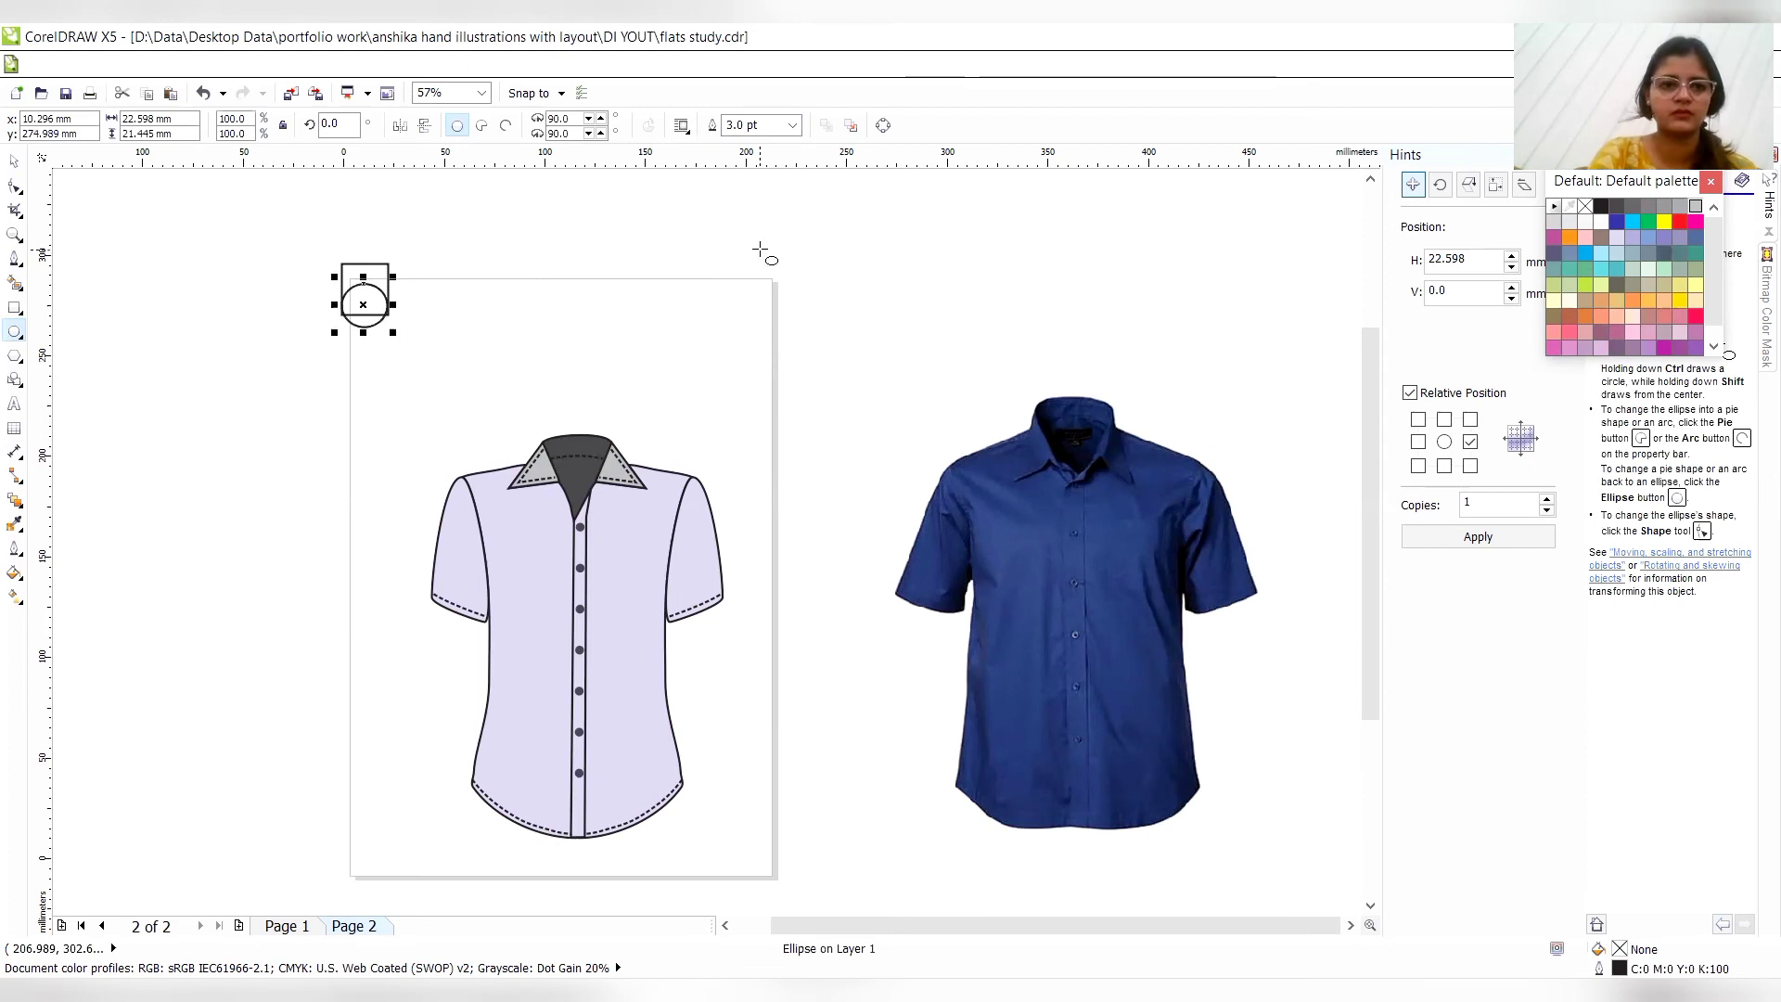
{"action": "key", "text": "ctrl+Up"}
{"action": "key", "text": "ctrl+Up"}
{"action": "key", "text": "ctrl+Up"}
{"action": "key", "text": "ctrl+Up"}
{"action": "key", "text": "ctrl+Up"}
{"action": "key", "text": "ctrl+Up"}
{"action": "key", "text": "ctrl+Left"}
{"action": "key", "text": "ctrl+Left"}
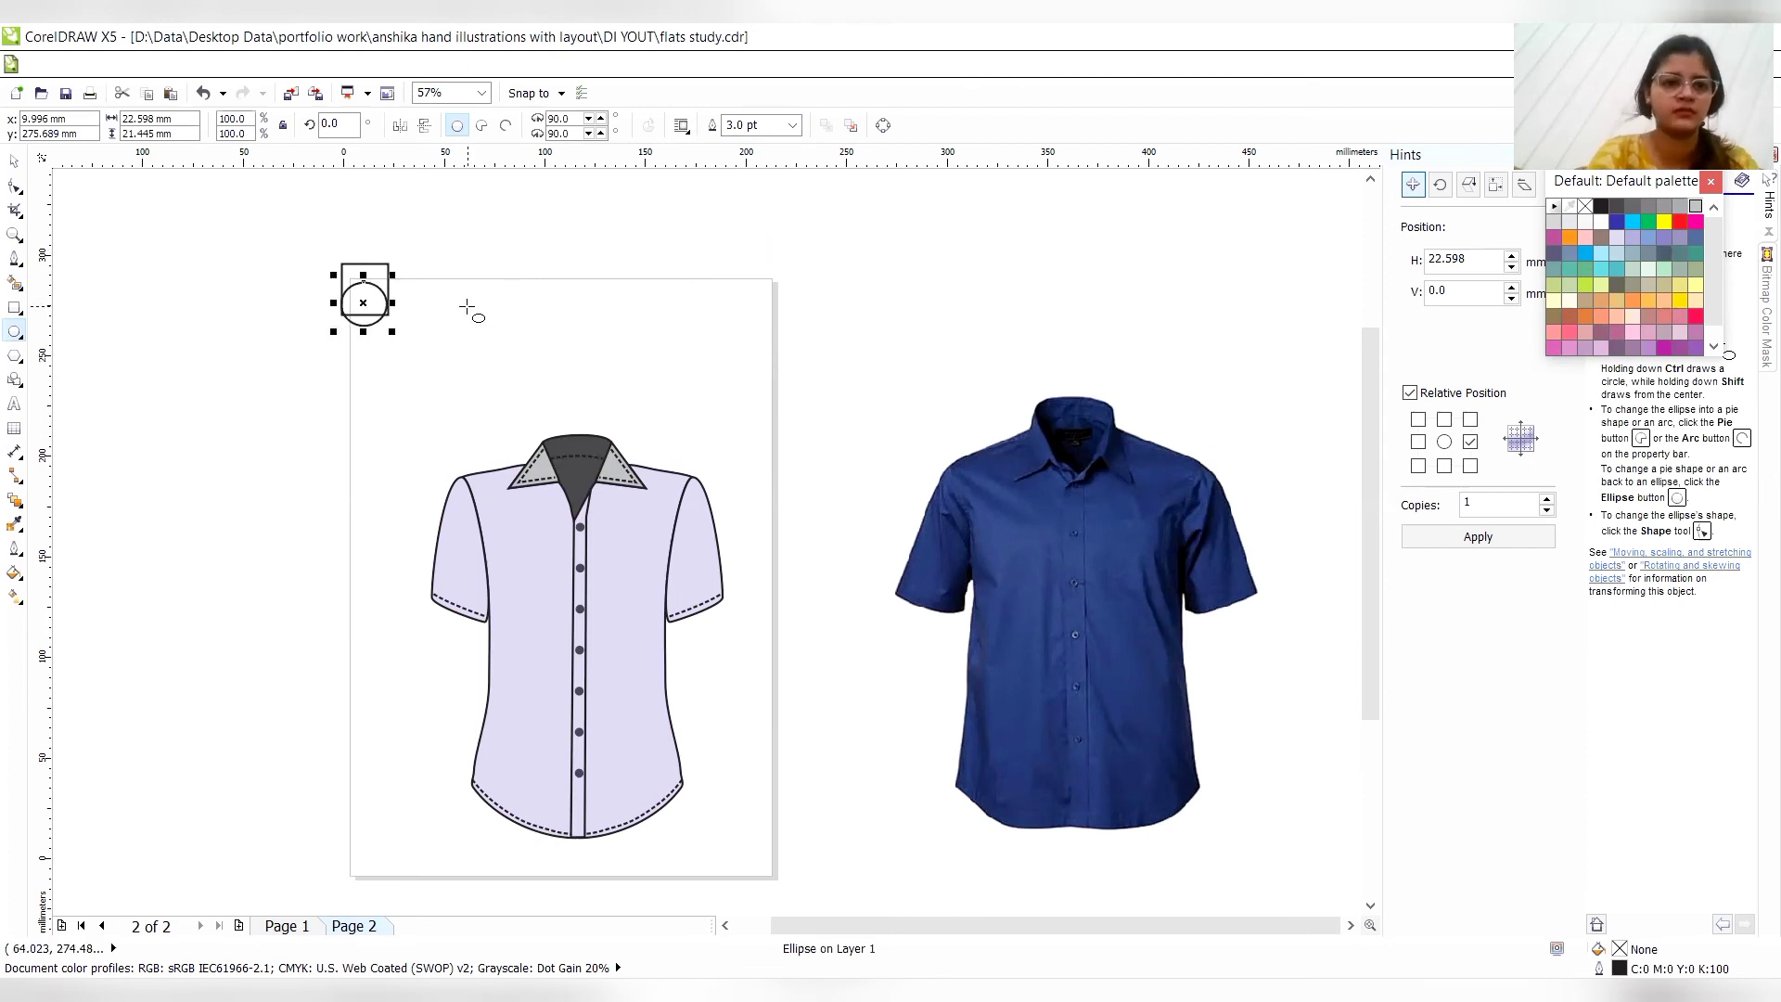
{"action": "left_click_drag", "start_coordinate": [393, 304], "coordinate": [397, 302]}
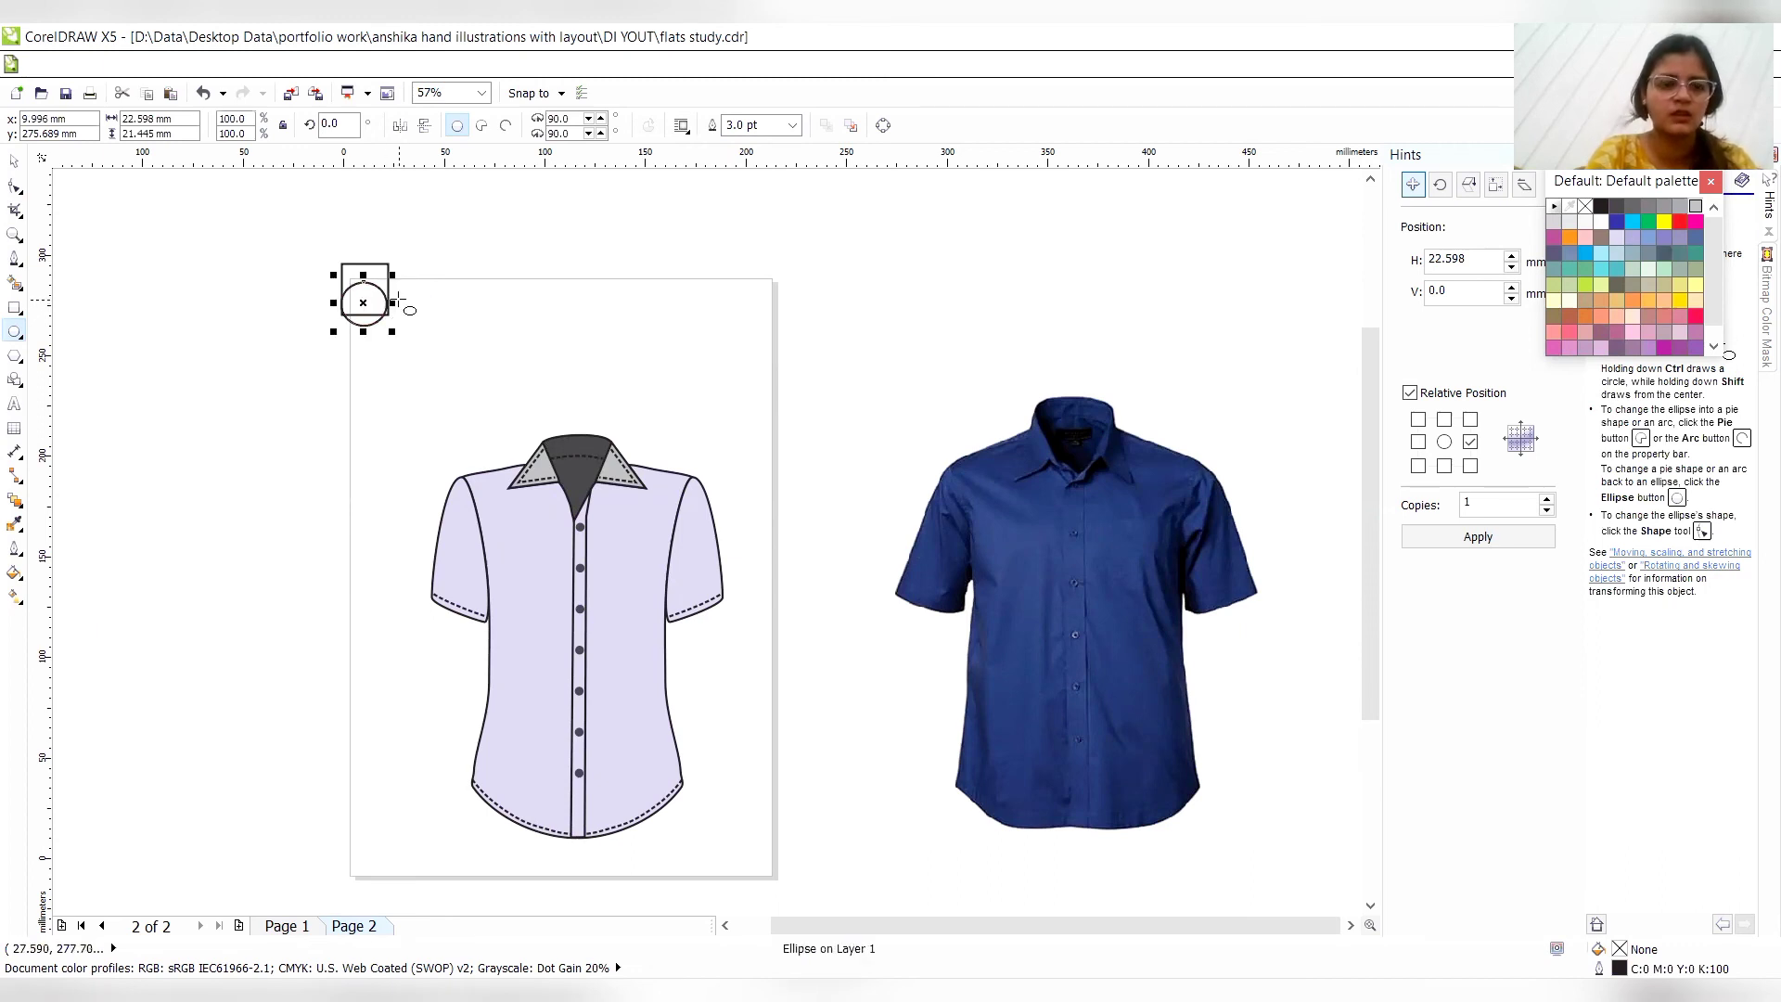
- Convert the ellipse to curves and add nodes where it crosses both ends of the rectangle's bottom edge
{"action": "left_click", "coordinate": [15, 185]}
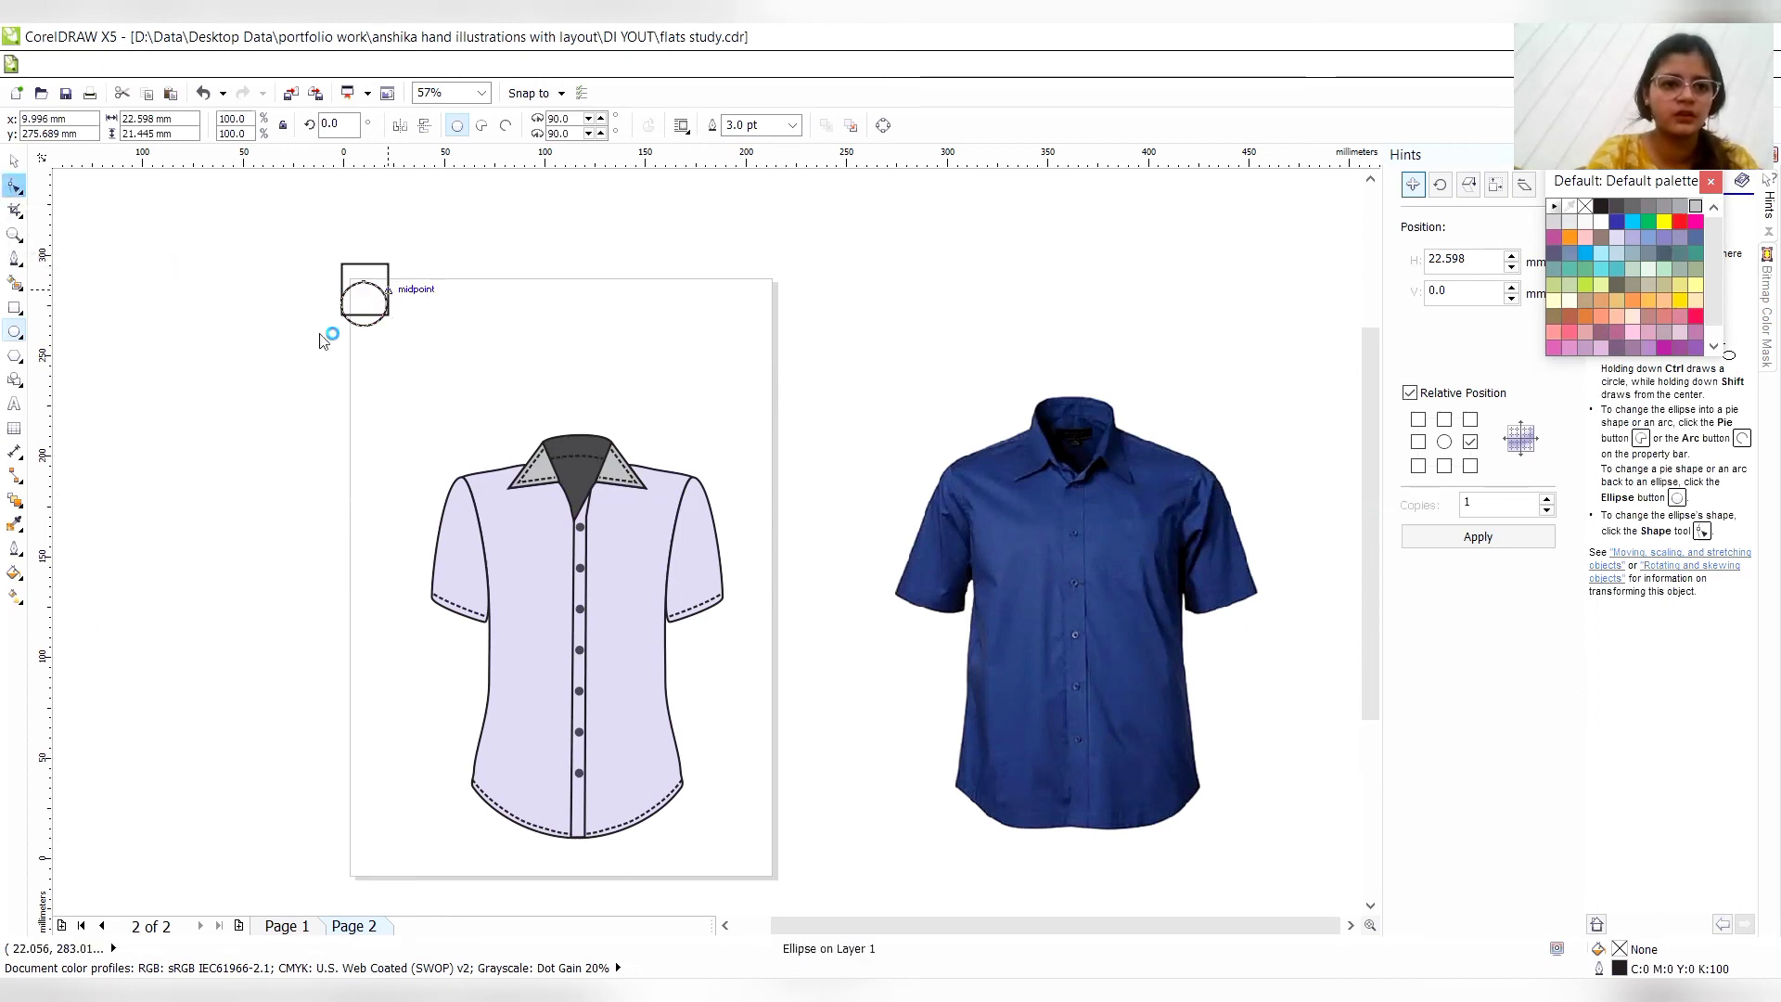
{"action": "key", "text": "ctrl+q"}
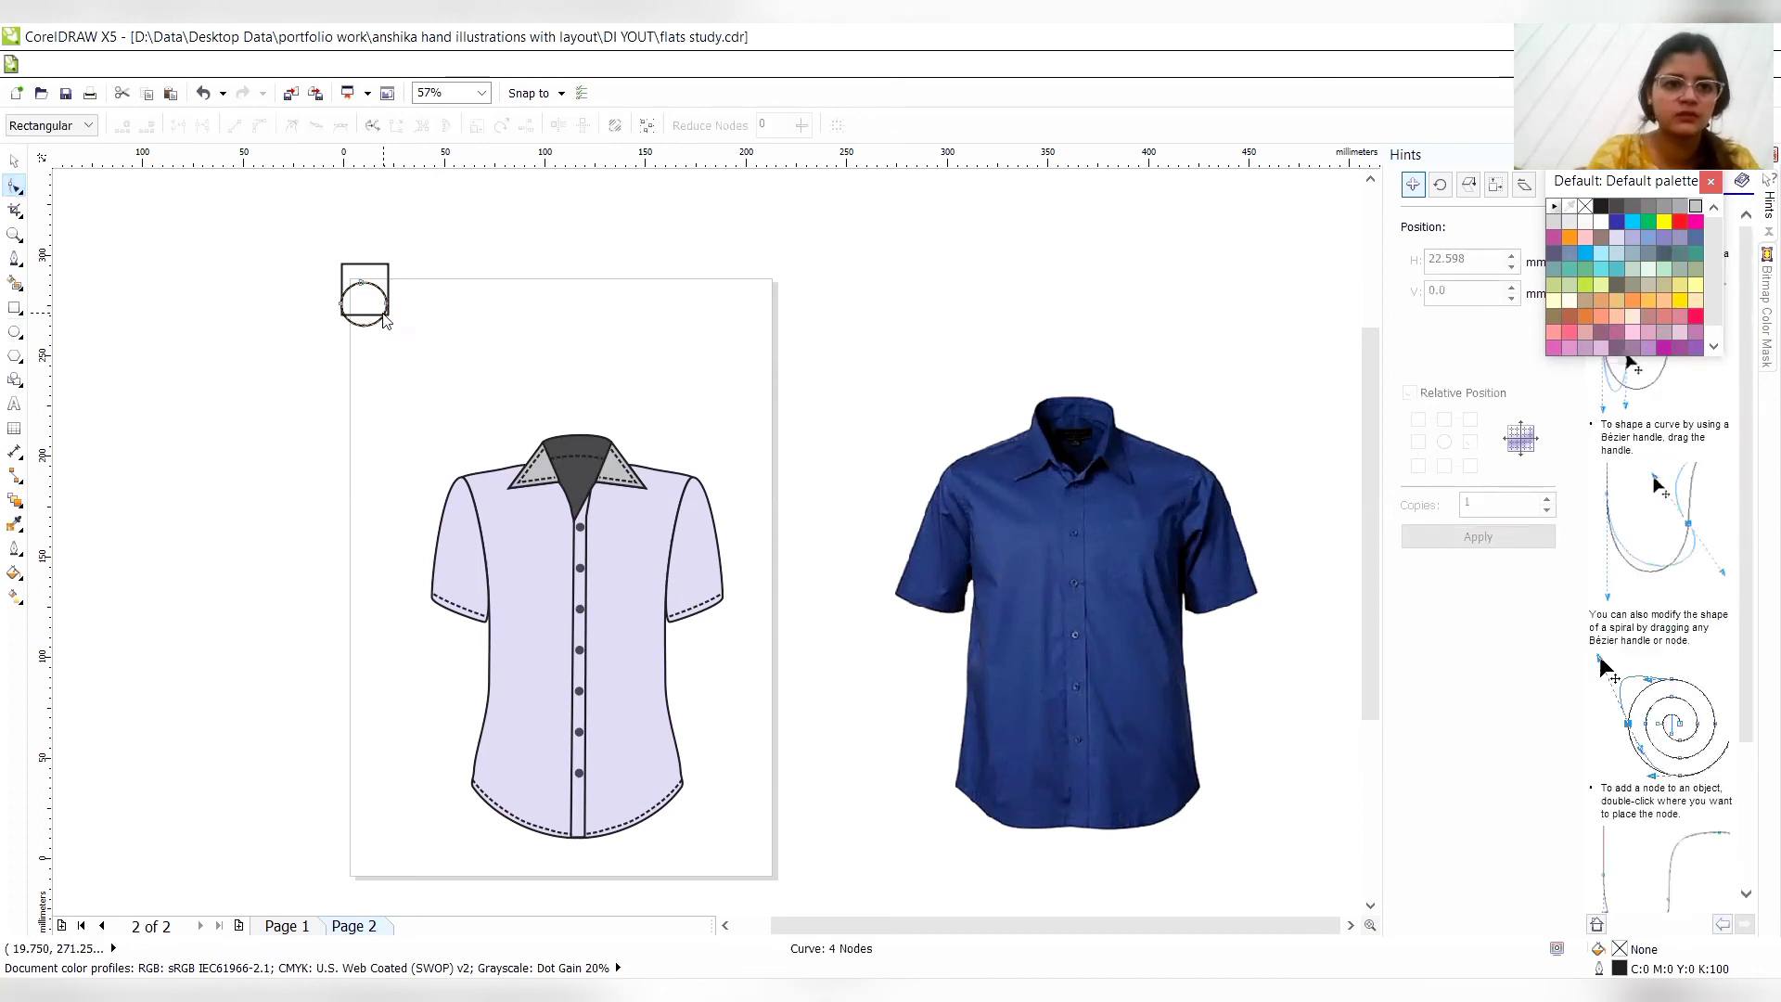
{"action": "double_click", "coordinate": [383, 310]}
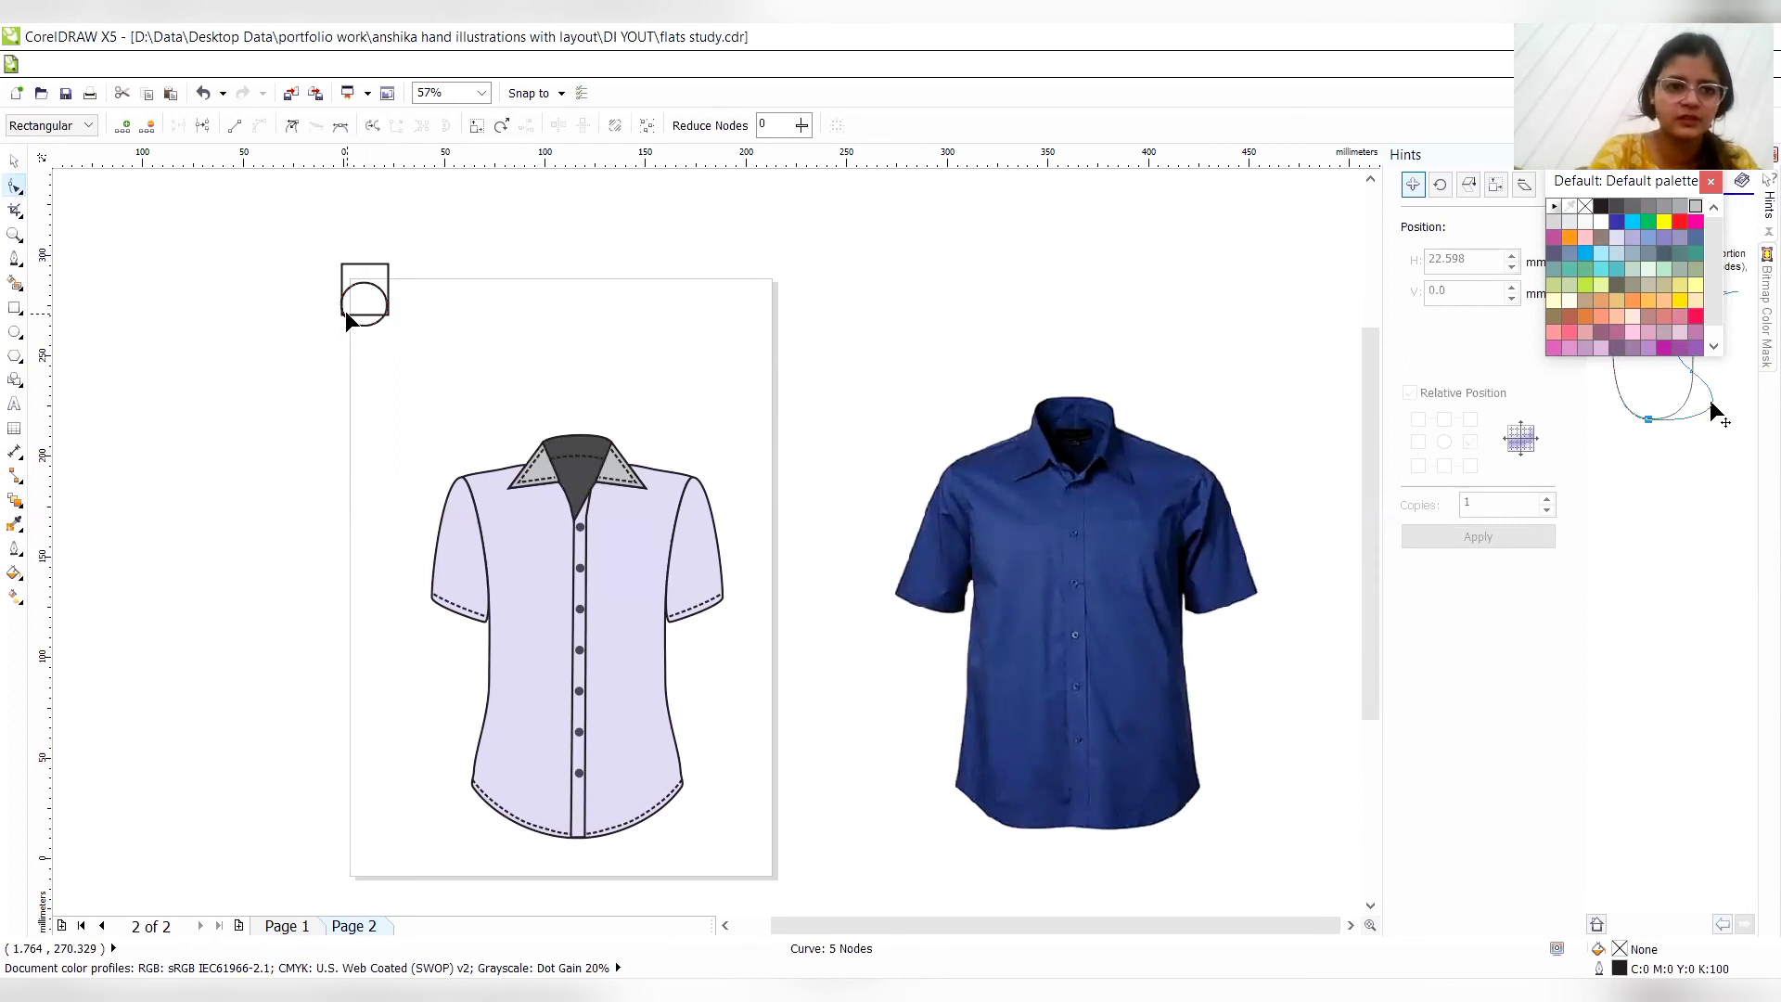
{"action": "left_click", "coordinate": [345, 311]}
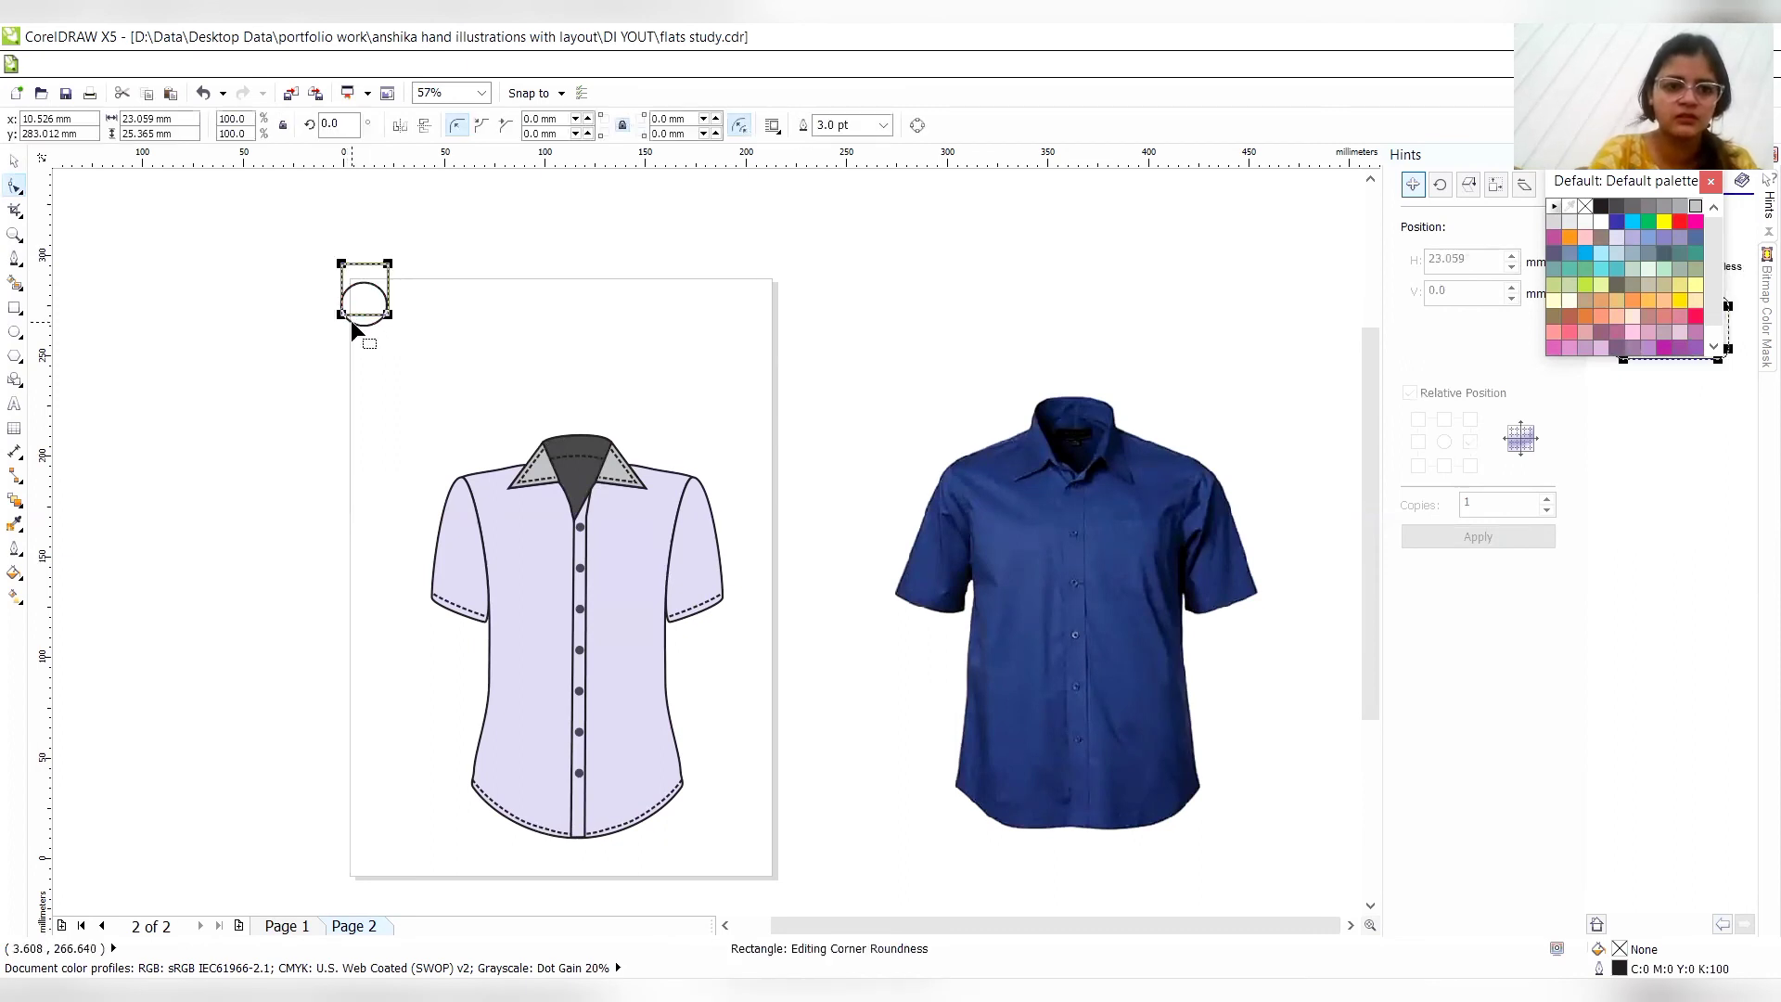
{"action": "left_click", "coordinate": [348, 318]}
{"action": "double_click", "coordinate": [345, 317]}
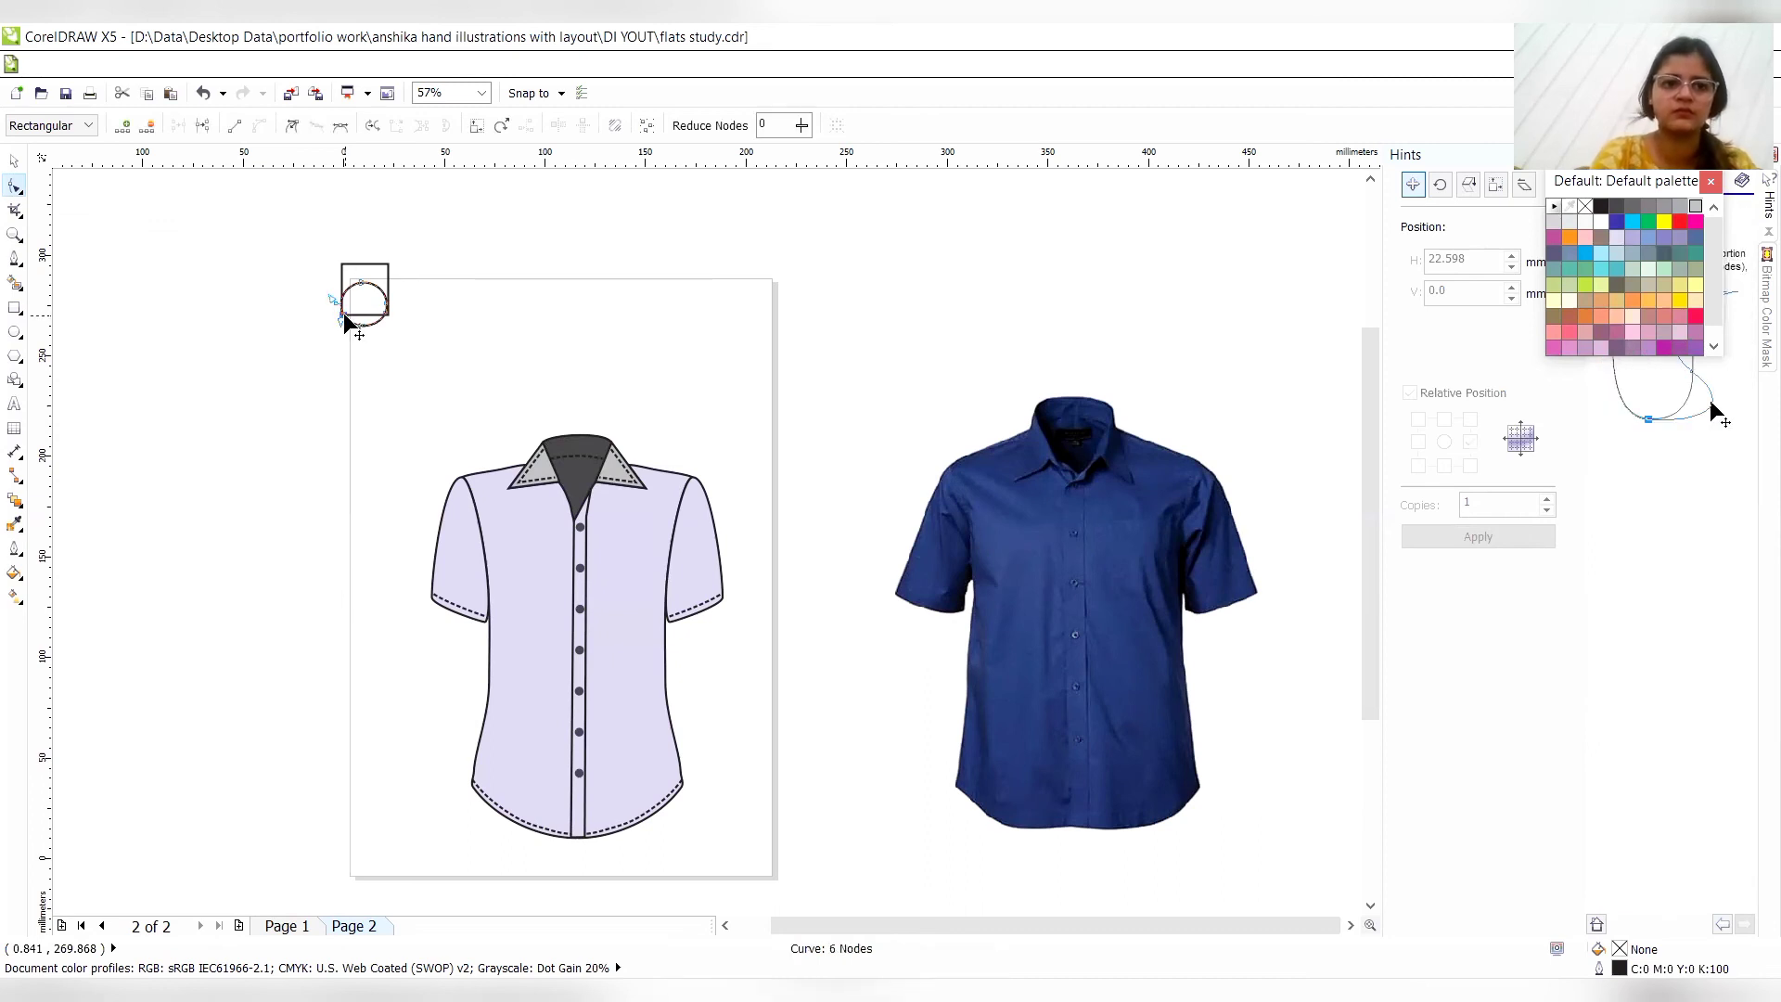
{"action": "left_click", "coordinate": [14, 159]}
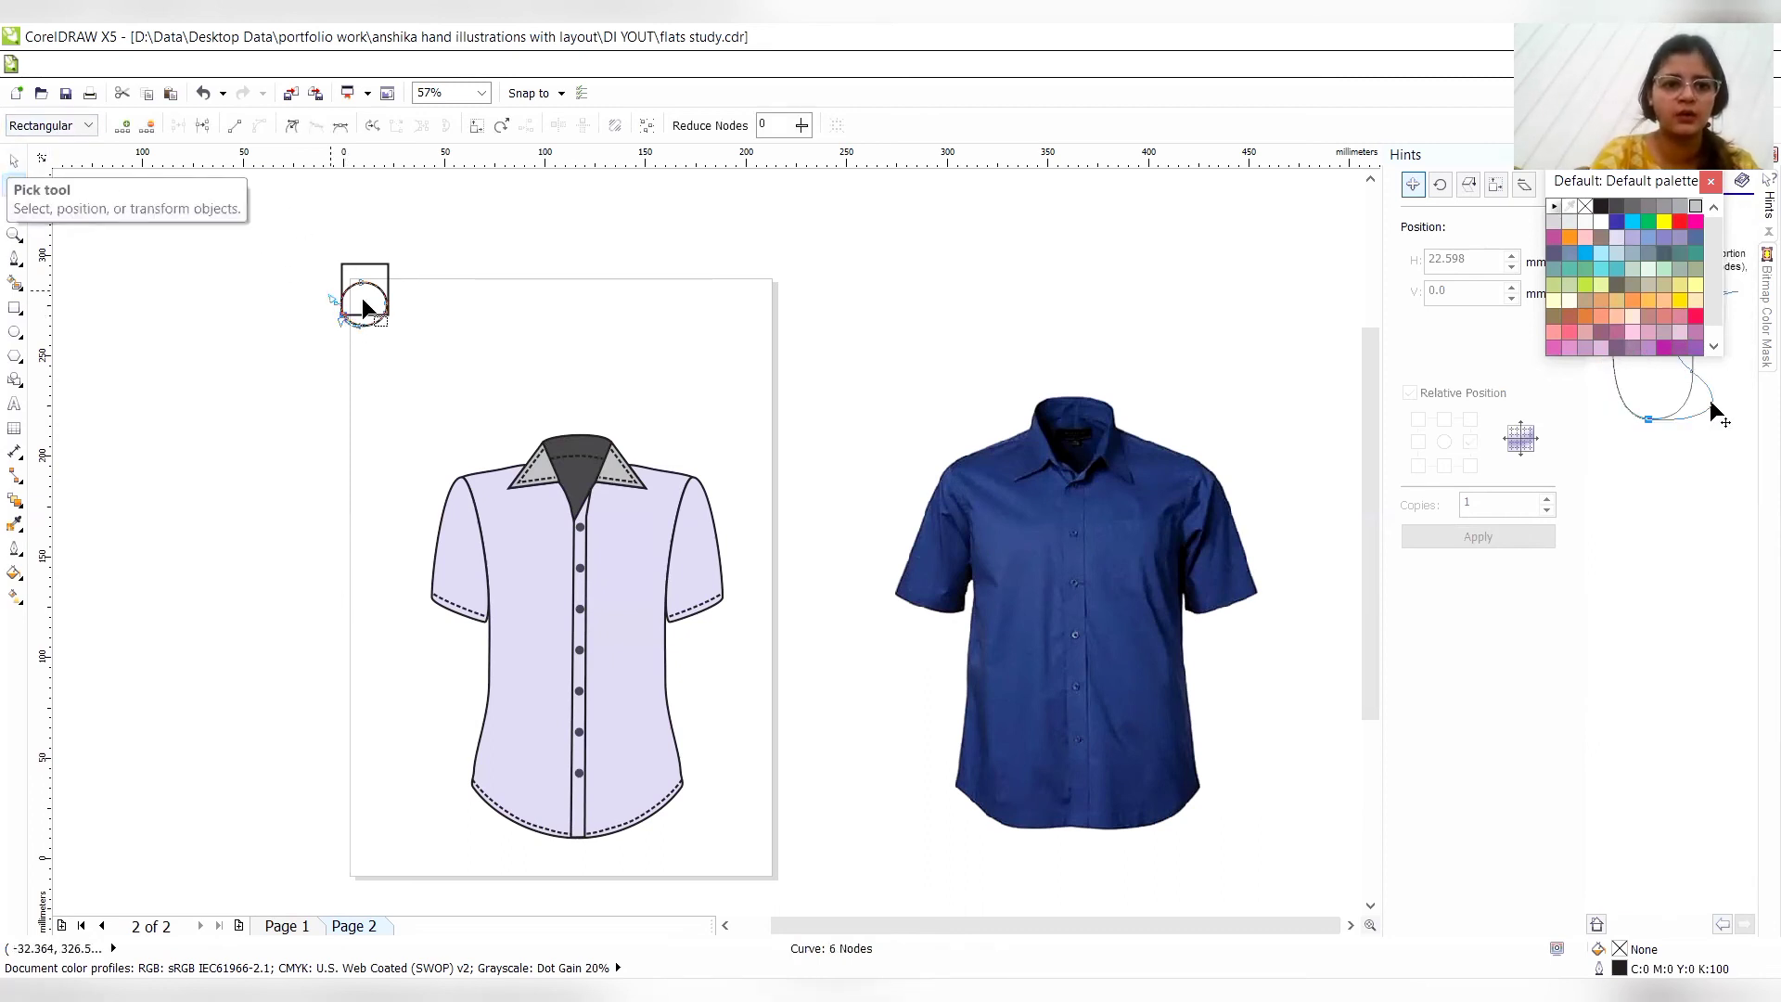
{"action": "double_click", "coordinate": [386, 313]}
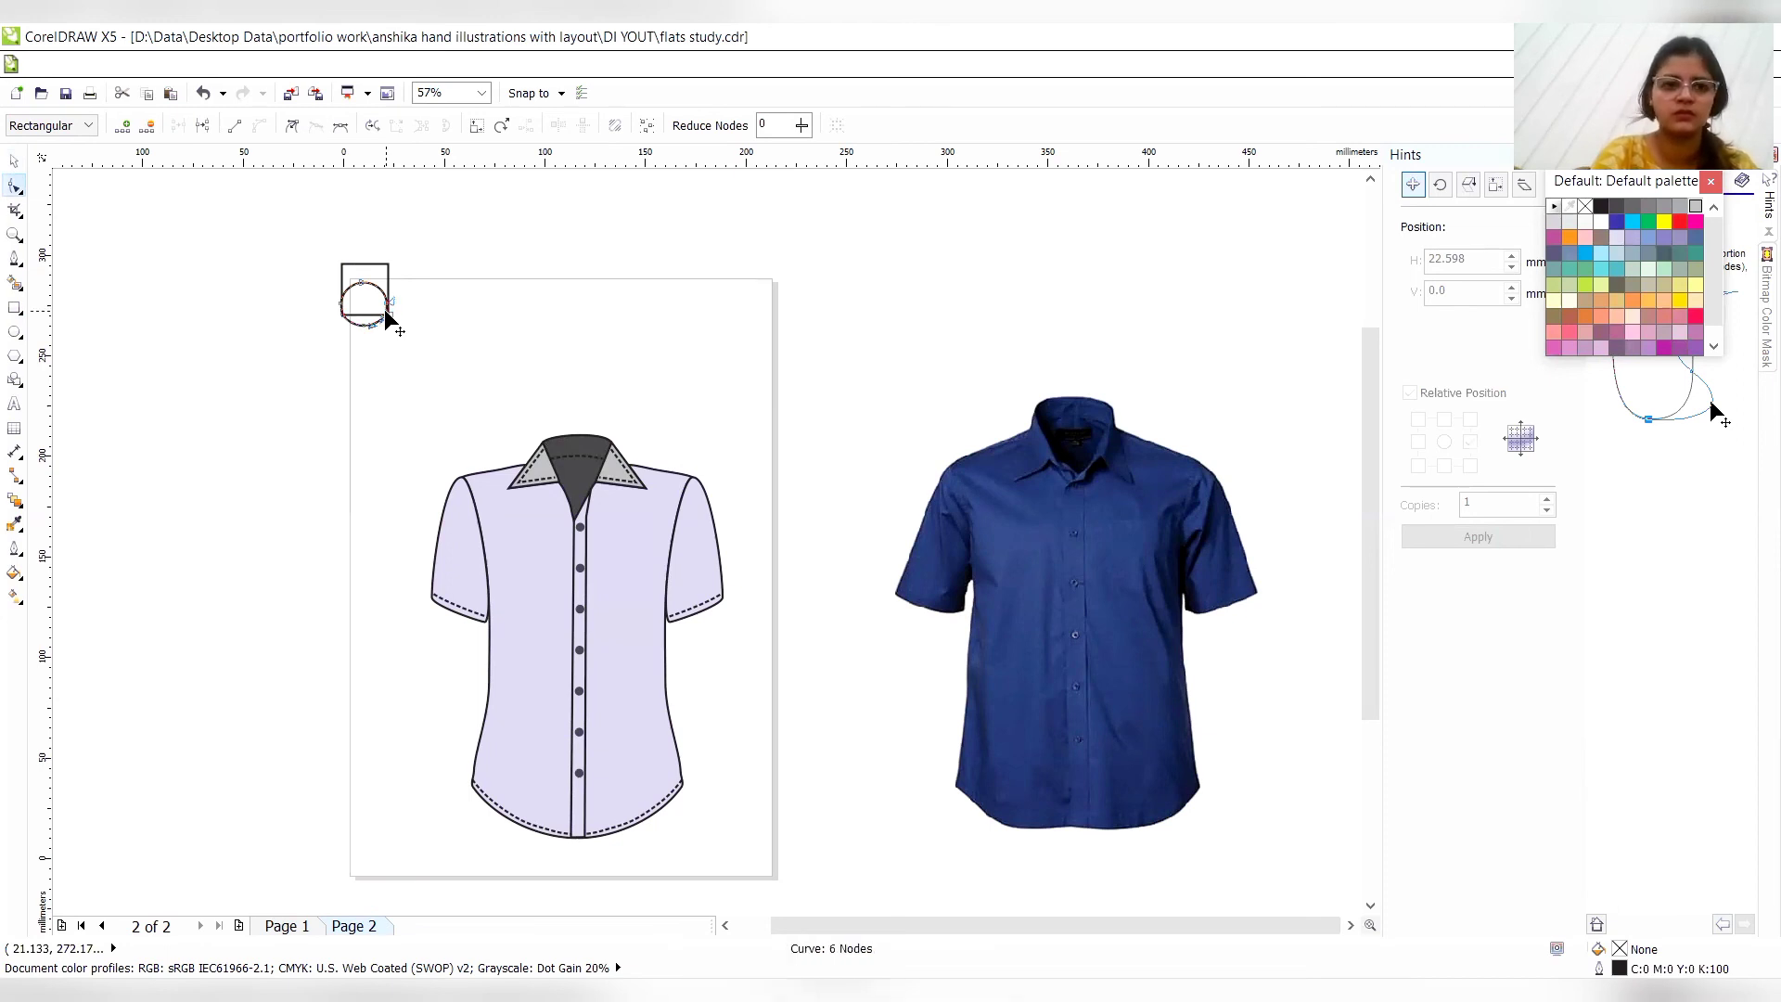
{"action": "left_click", "coordinate": [341, 315]}
{"action": "left_click", "coordinate": [15, 160]}
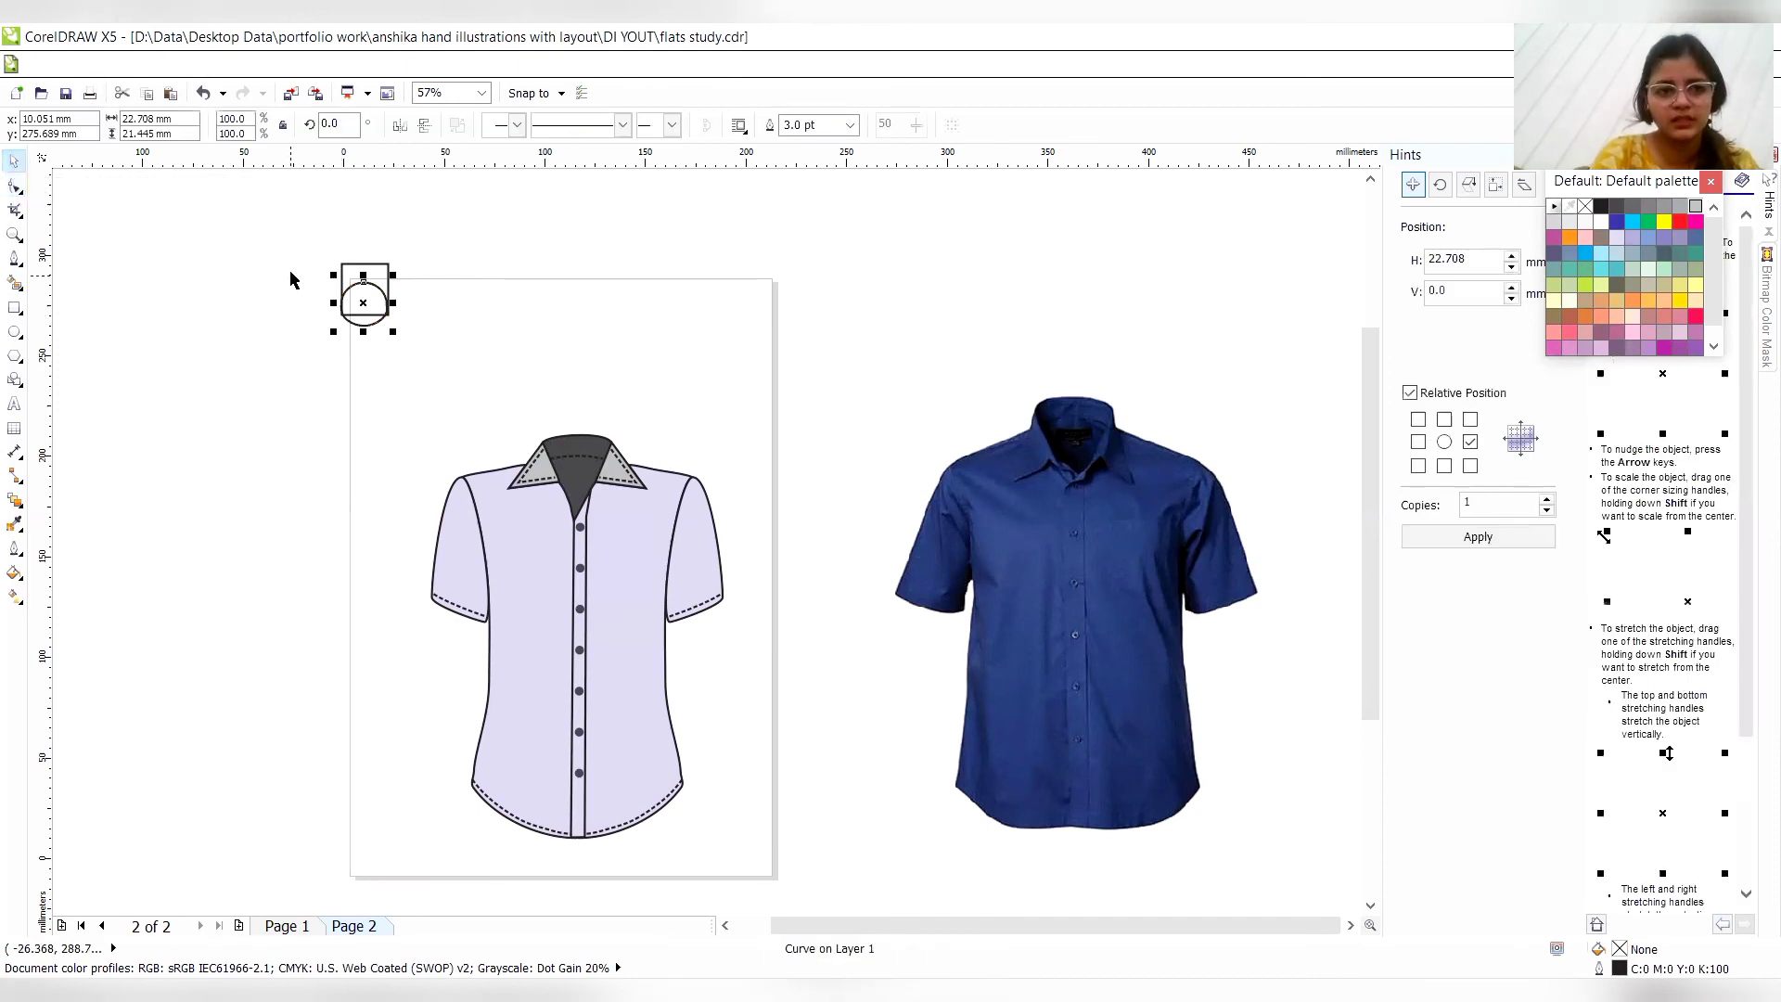
- Try trimming the overlapping rectangle and ellipse curve, and undo the trim
{"action": "left_click", "coordinate": [347, 265]}
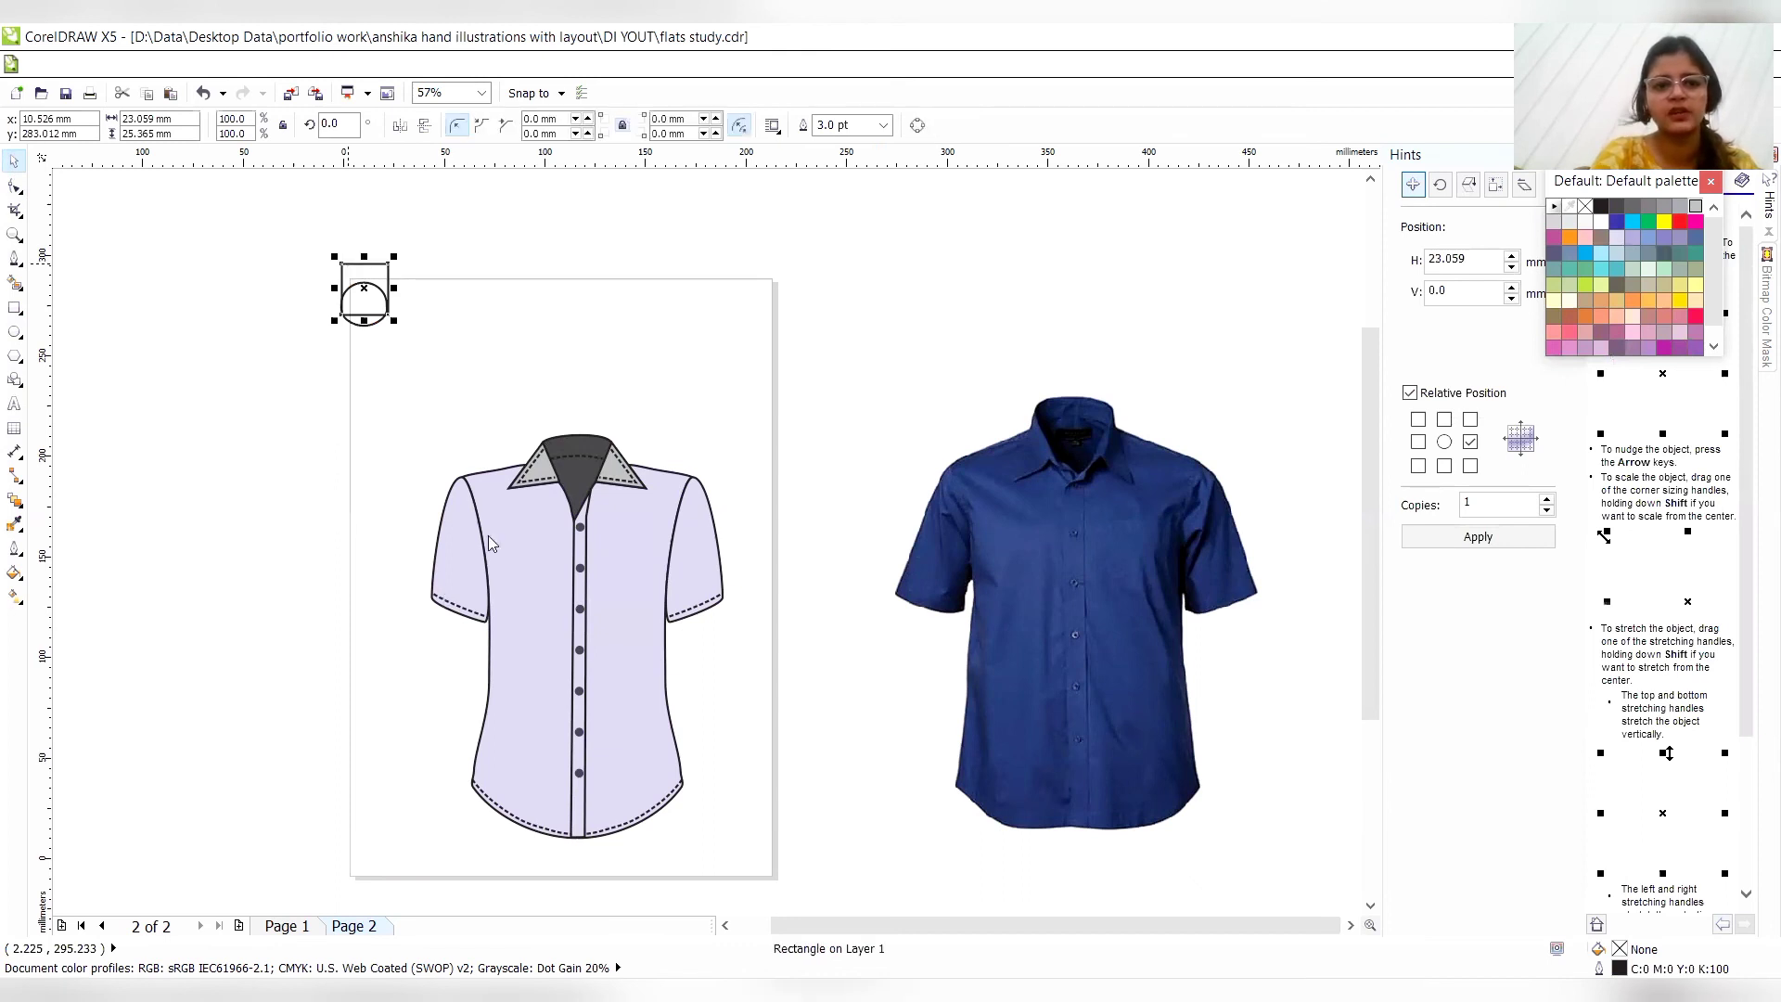
{"action": "right_click", "coordinate": [348, 265]}
{"action": "mouse_move", "coordinate": [488, 536]}
{"action": "left_click", "coordinate": [749, 594]}
{"action": "left_click_drag", "start_coordinate": [278, 234], "coordinate": [429, 360]}
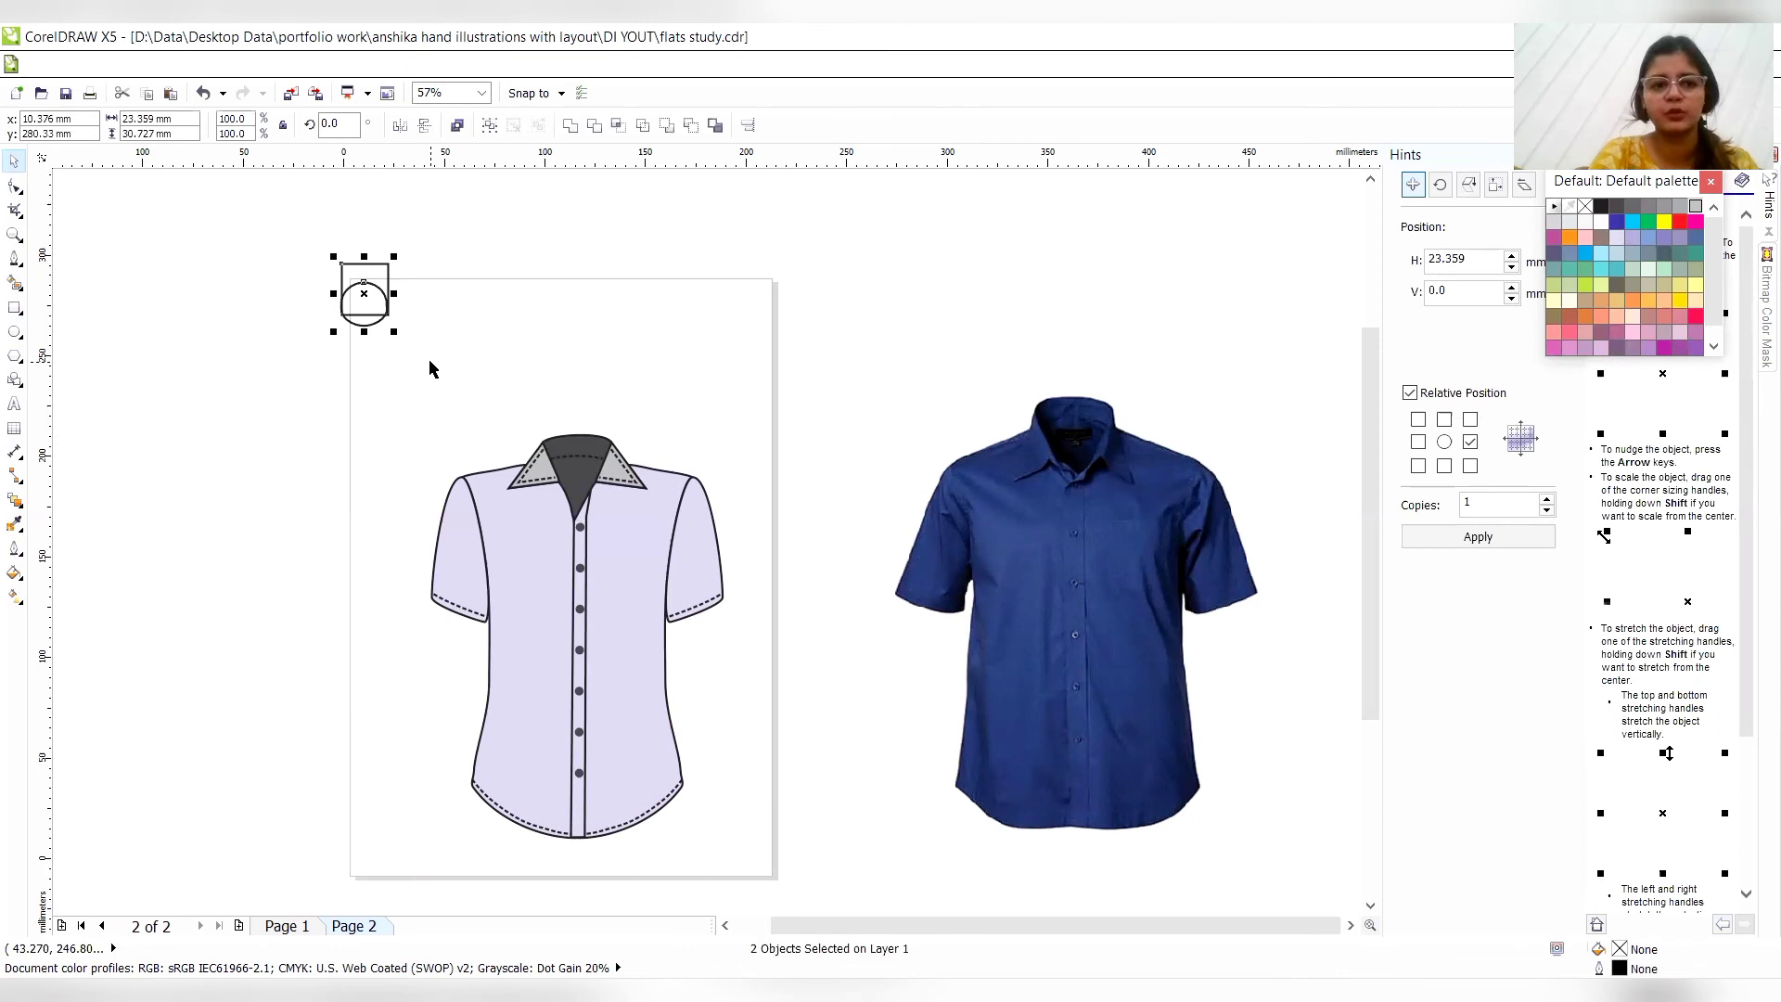
{"action": "left_click", "coordinate": [595, 126]}
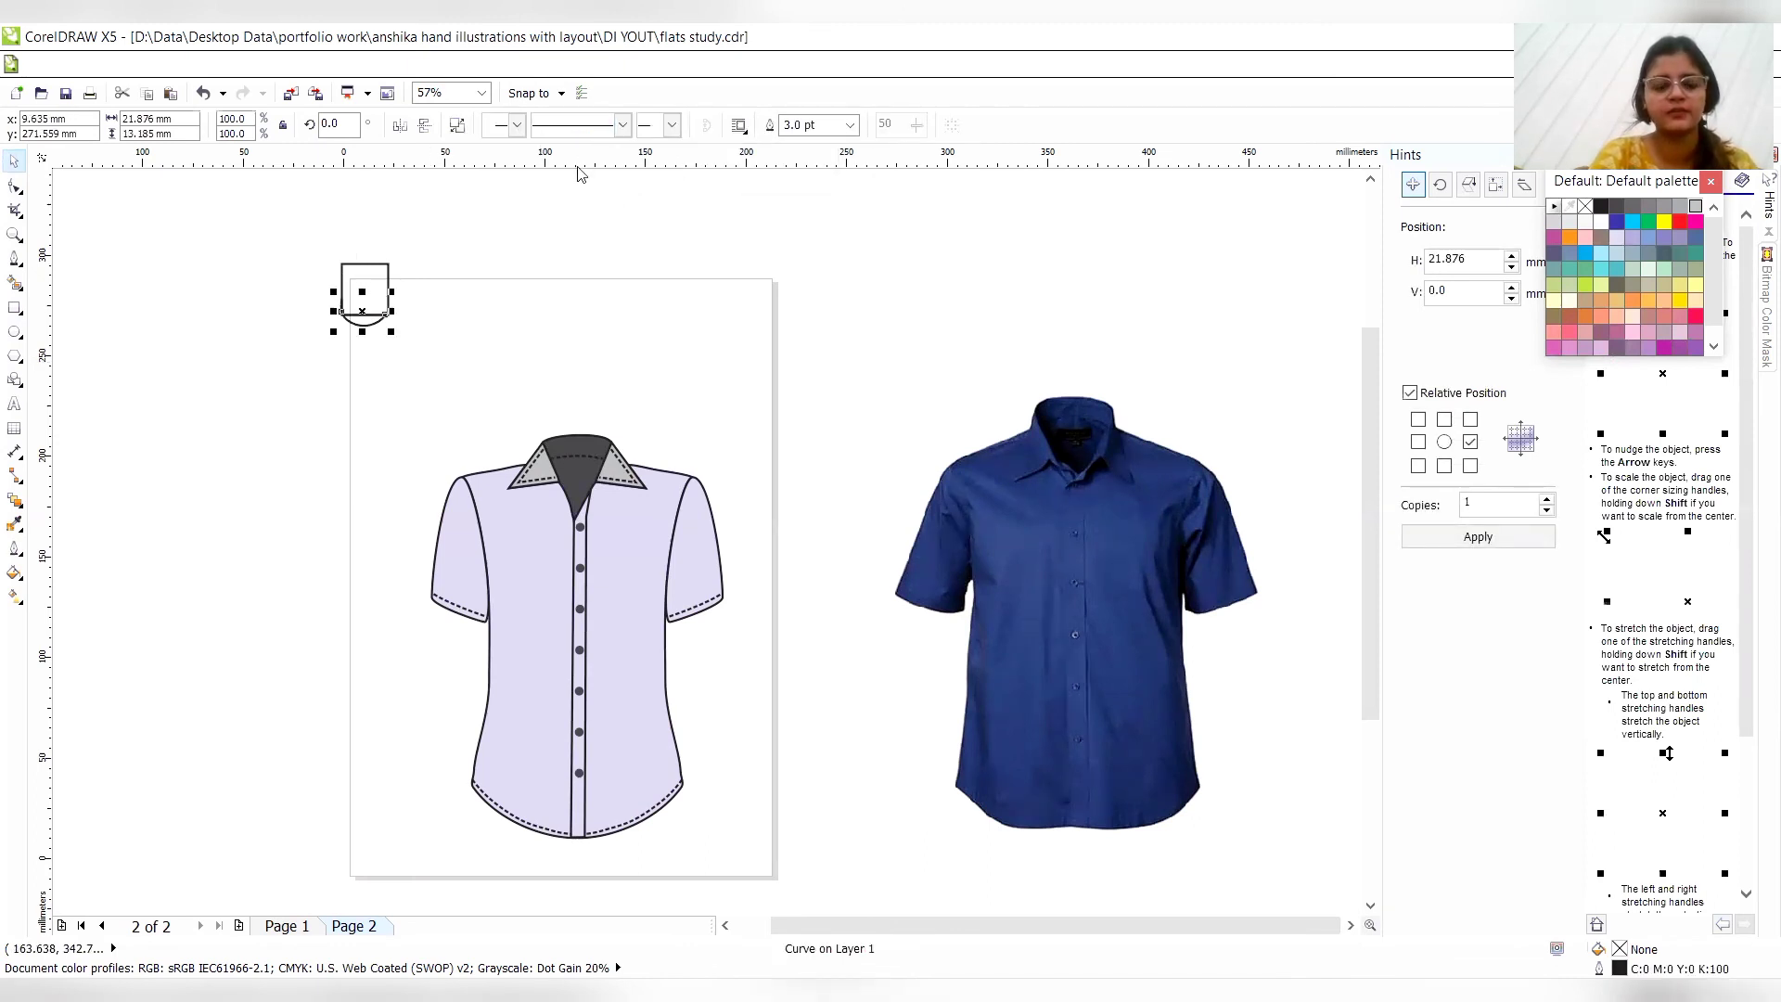
{"action": "key", "text": "ctrl+z"}
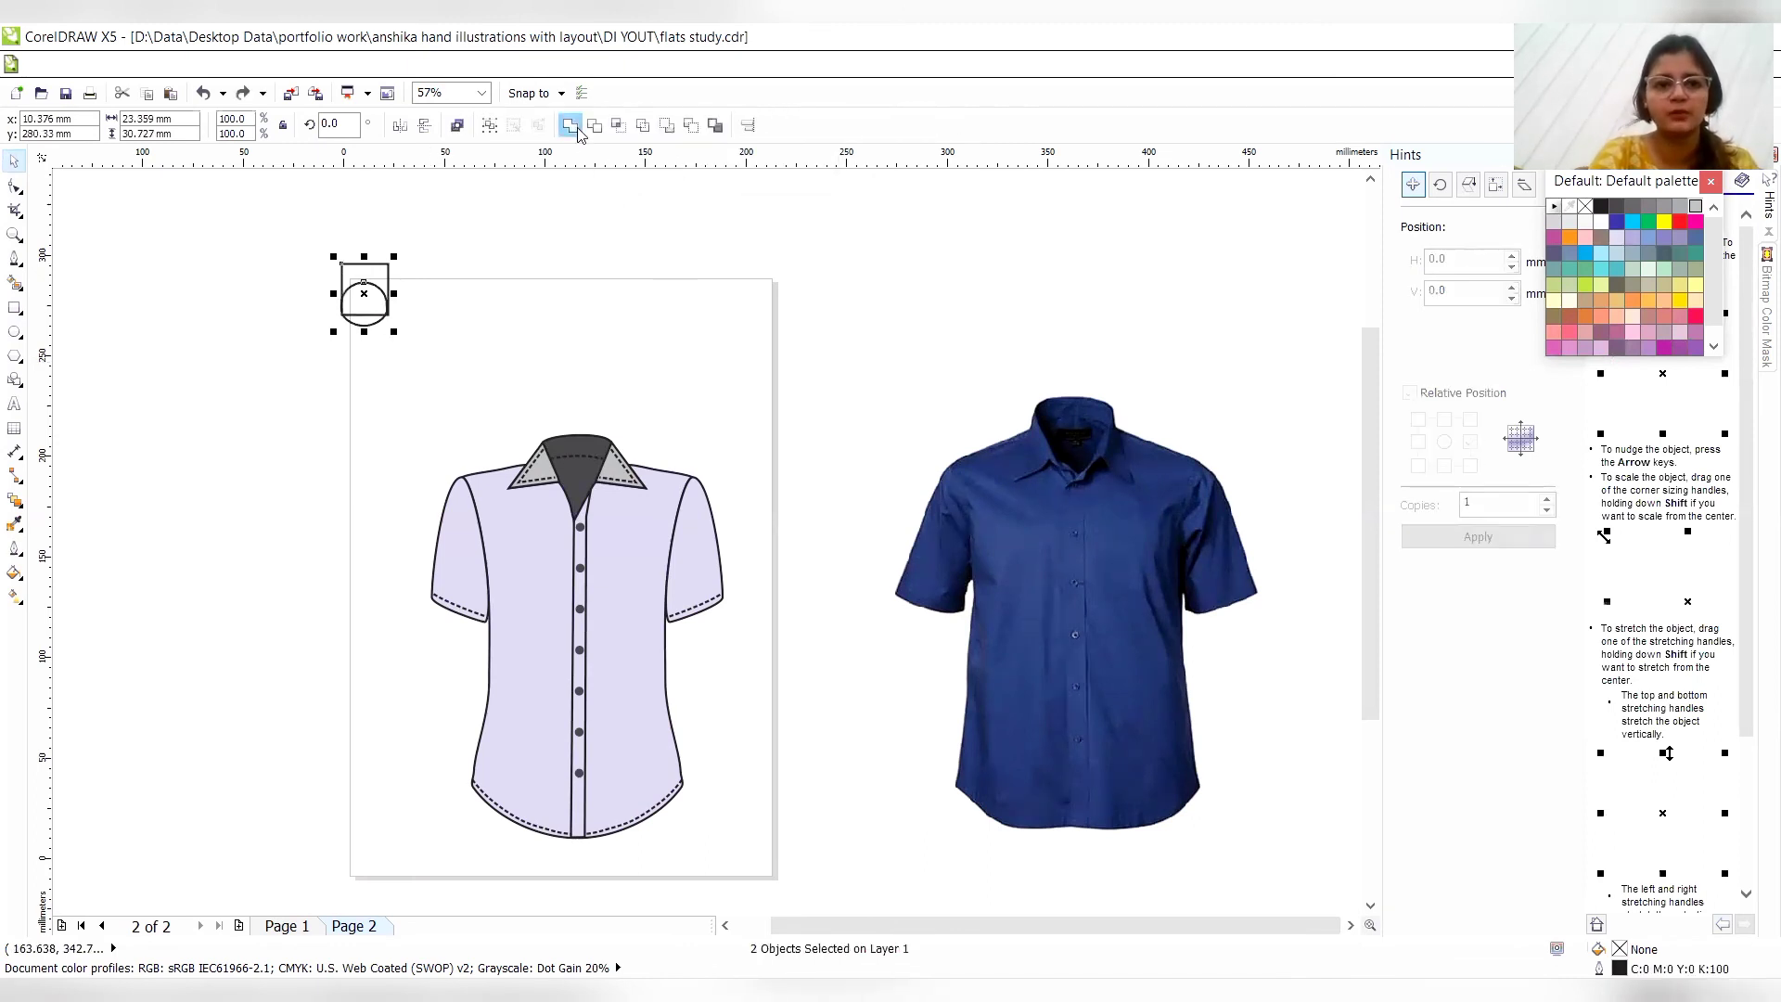
- Try welding the rectangle and ellipse curve into one outline, and undo the weld
{"action": "left_click", "coordinate": [570, 125]}
{"action": "left_click", "coordinate": [464, 255]}
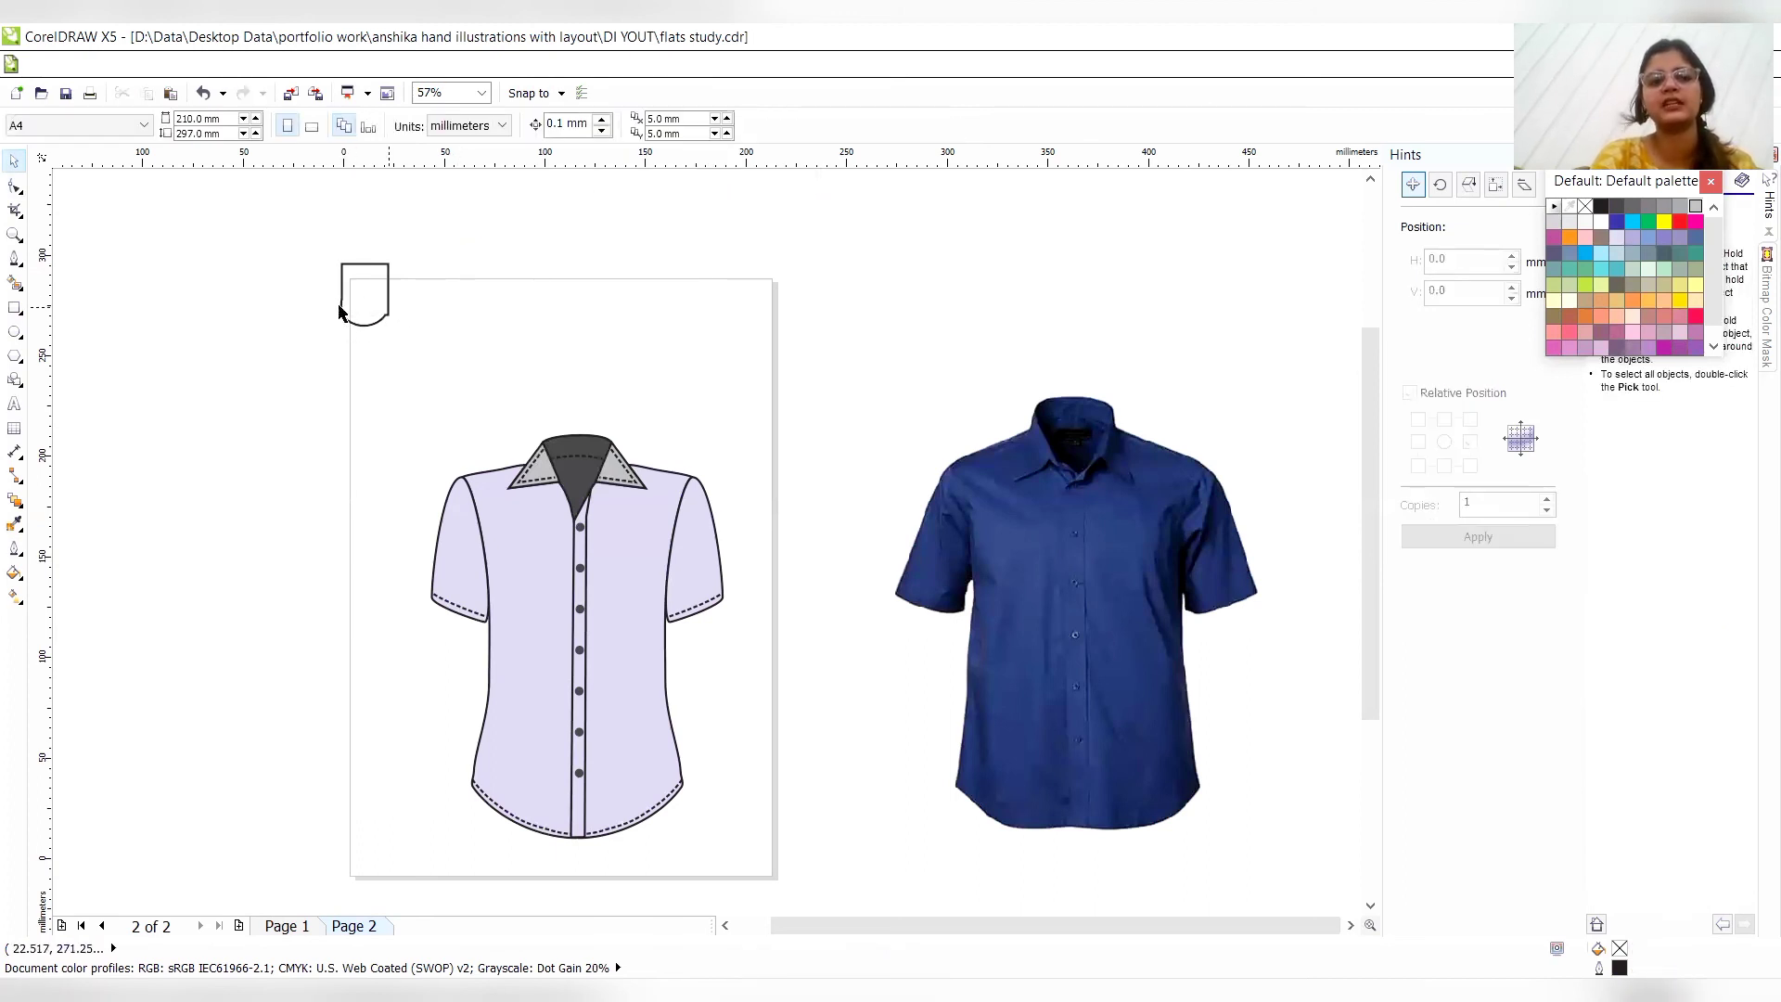
{"action": "key", "text": "ctrl+z"}
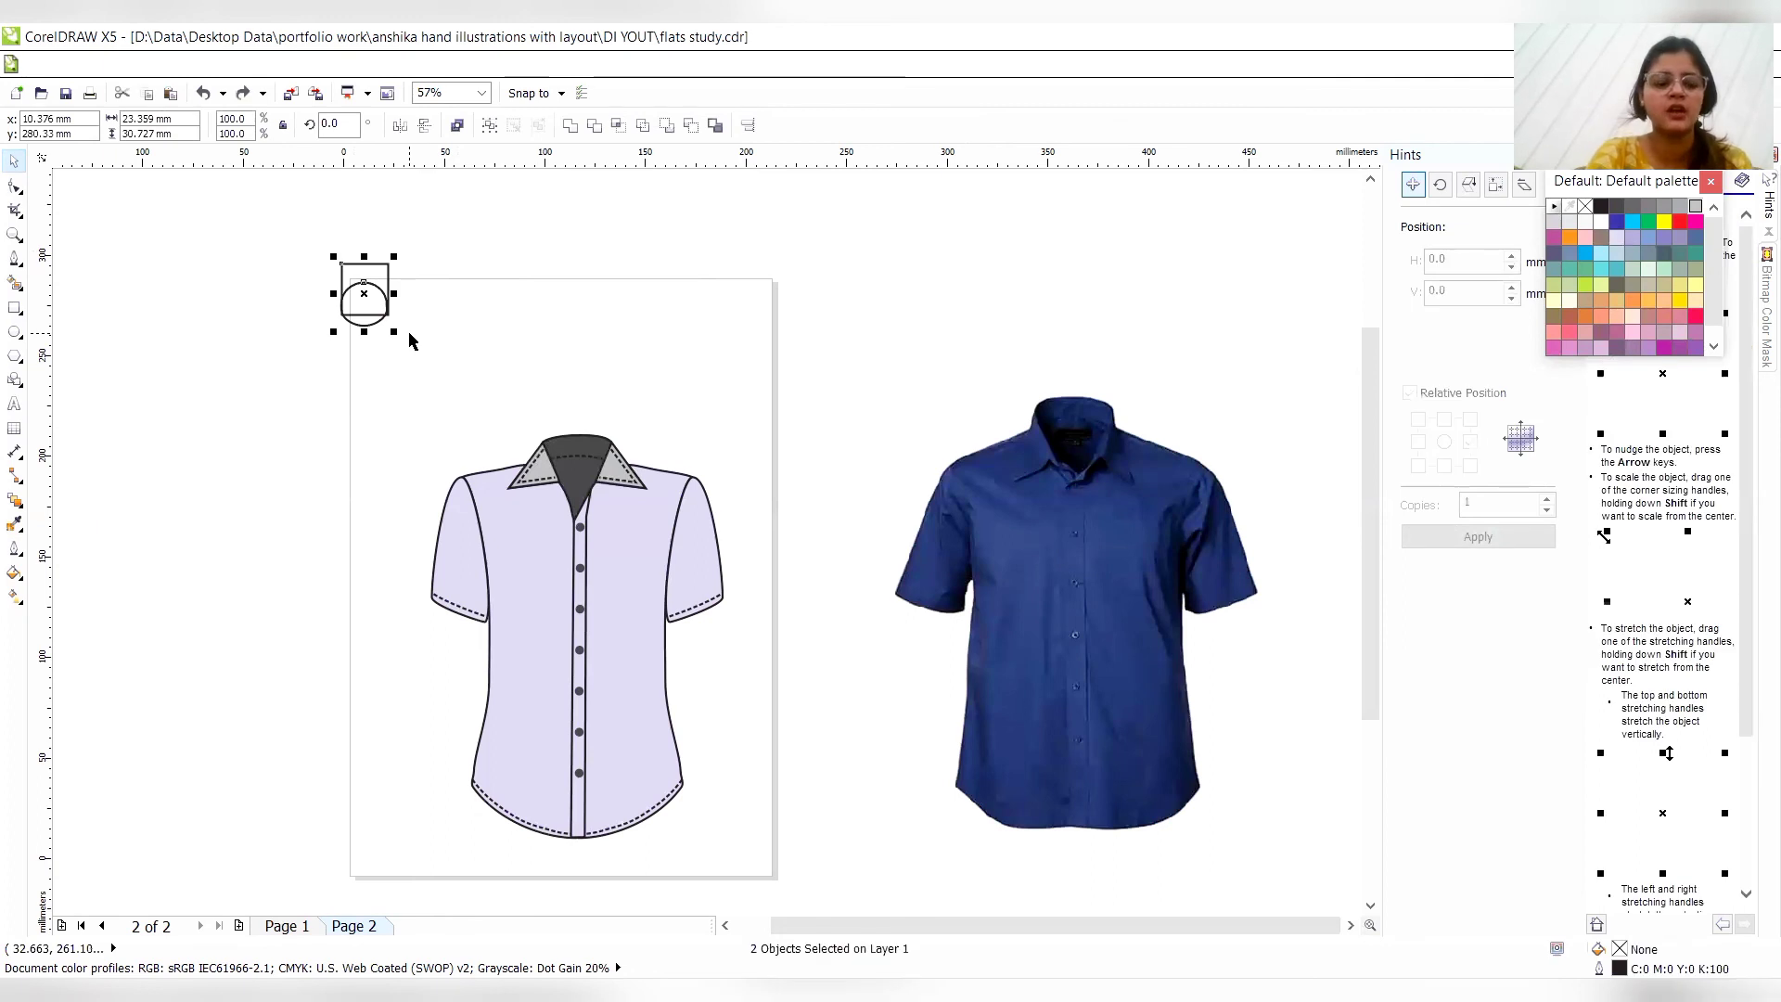
- Move the two added nodes of the ellipse curve exactly onto the rectangle's lower corners
{"action": "key", "text": "z"}
{"action": "left_click", "coordinate": [378, 330]}
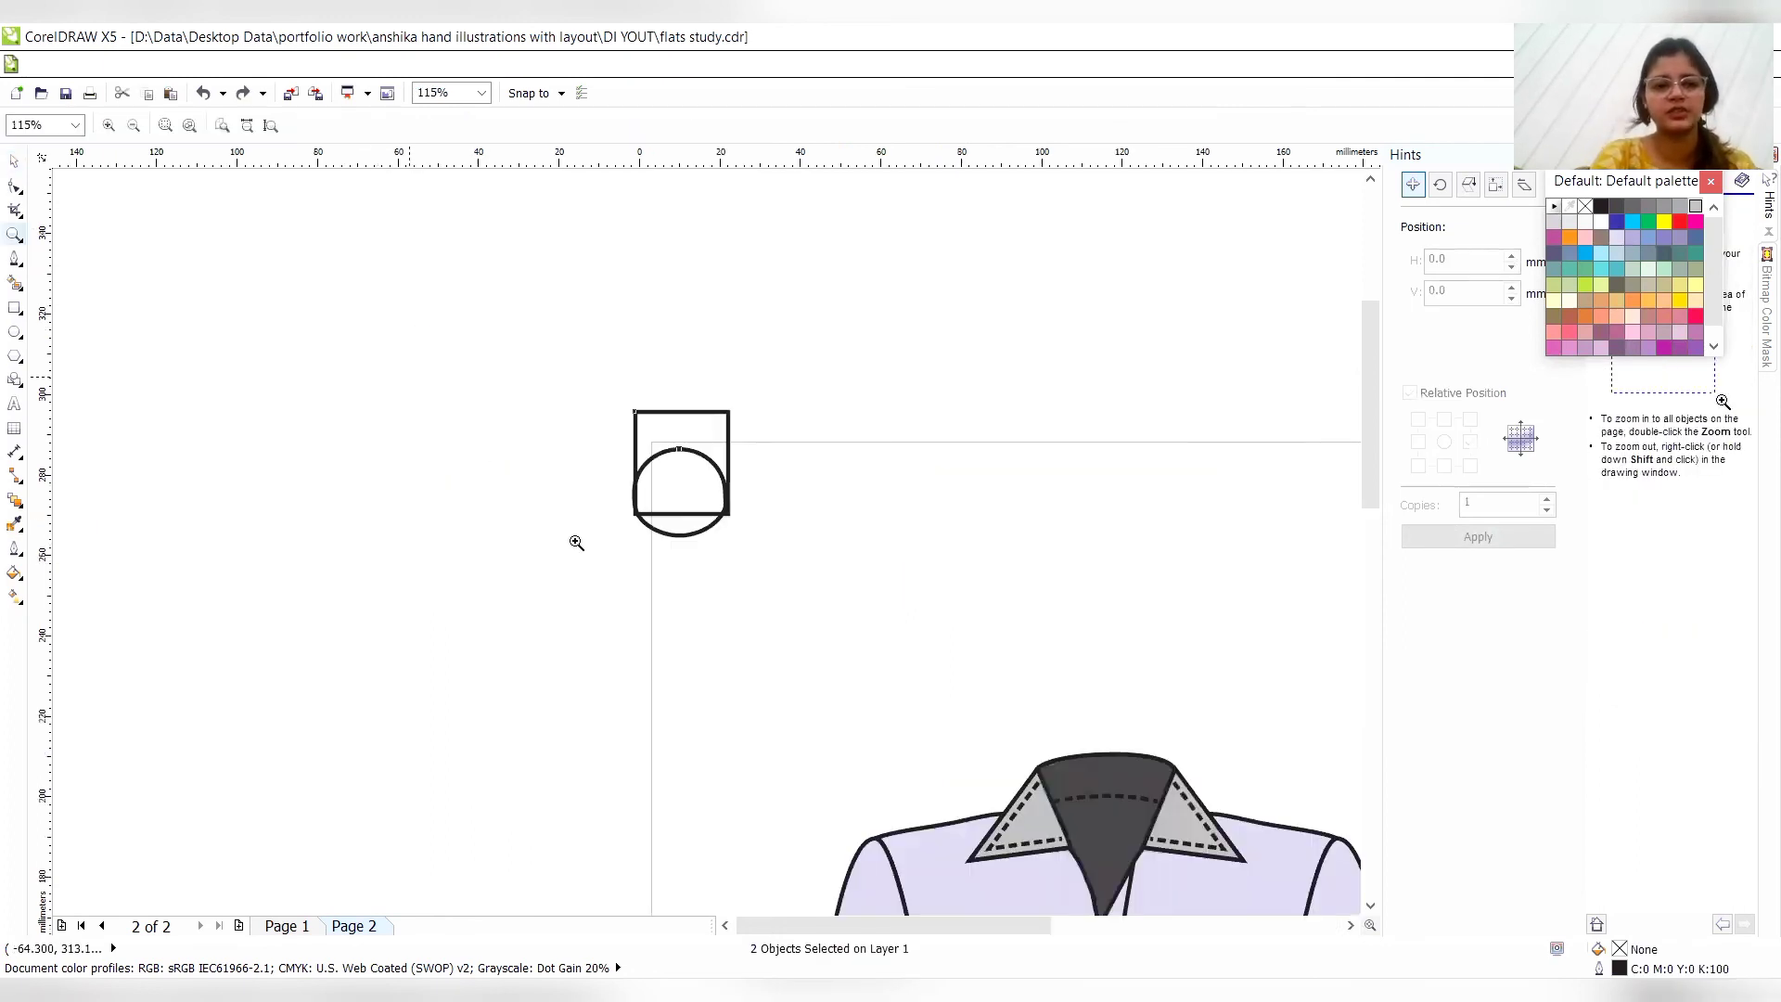
{"action": "left_click", "coordinate": [700, 545]}
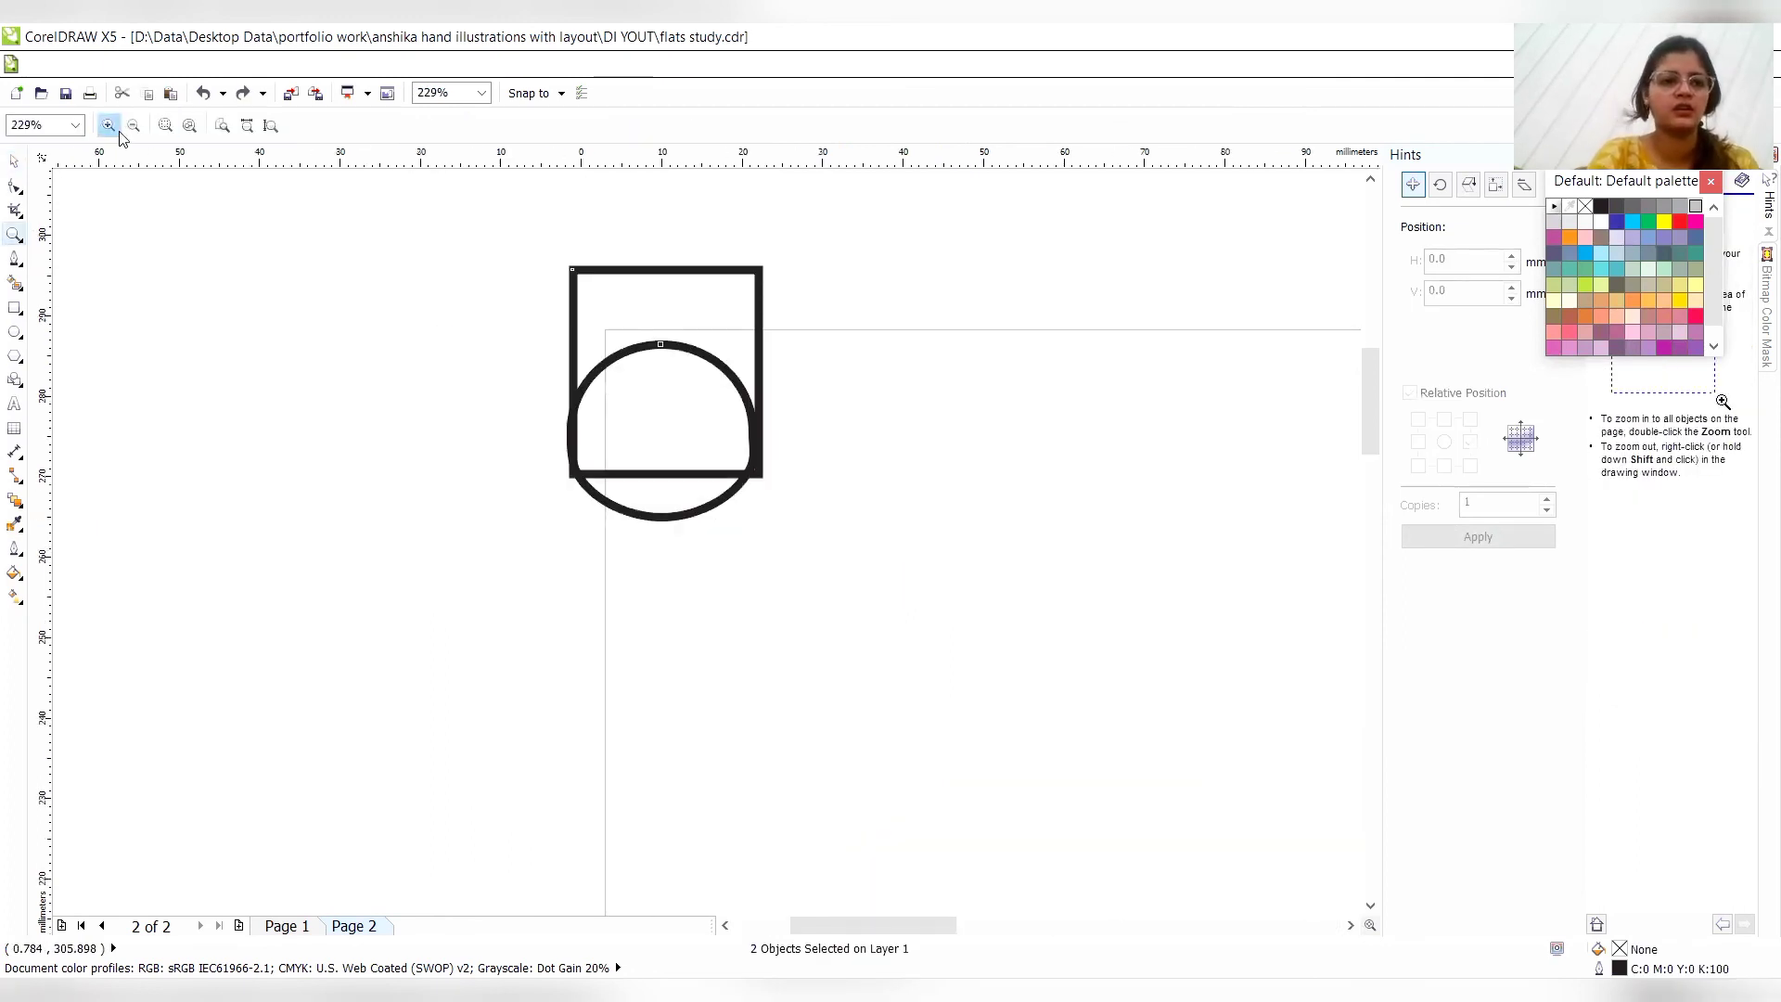
{"action": "left_click", "coordinate": [15, 185]}
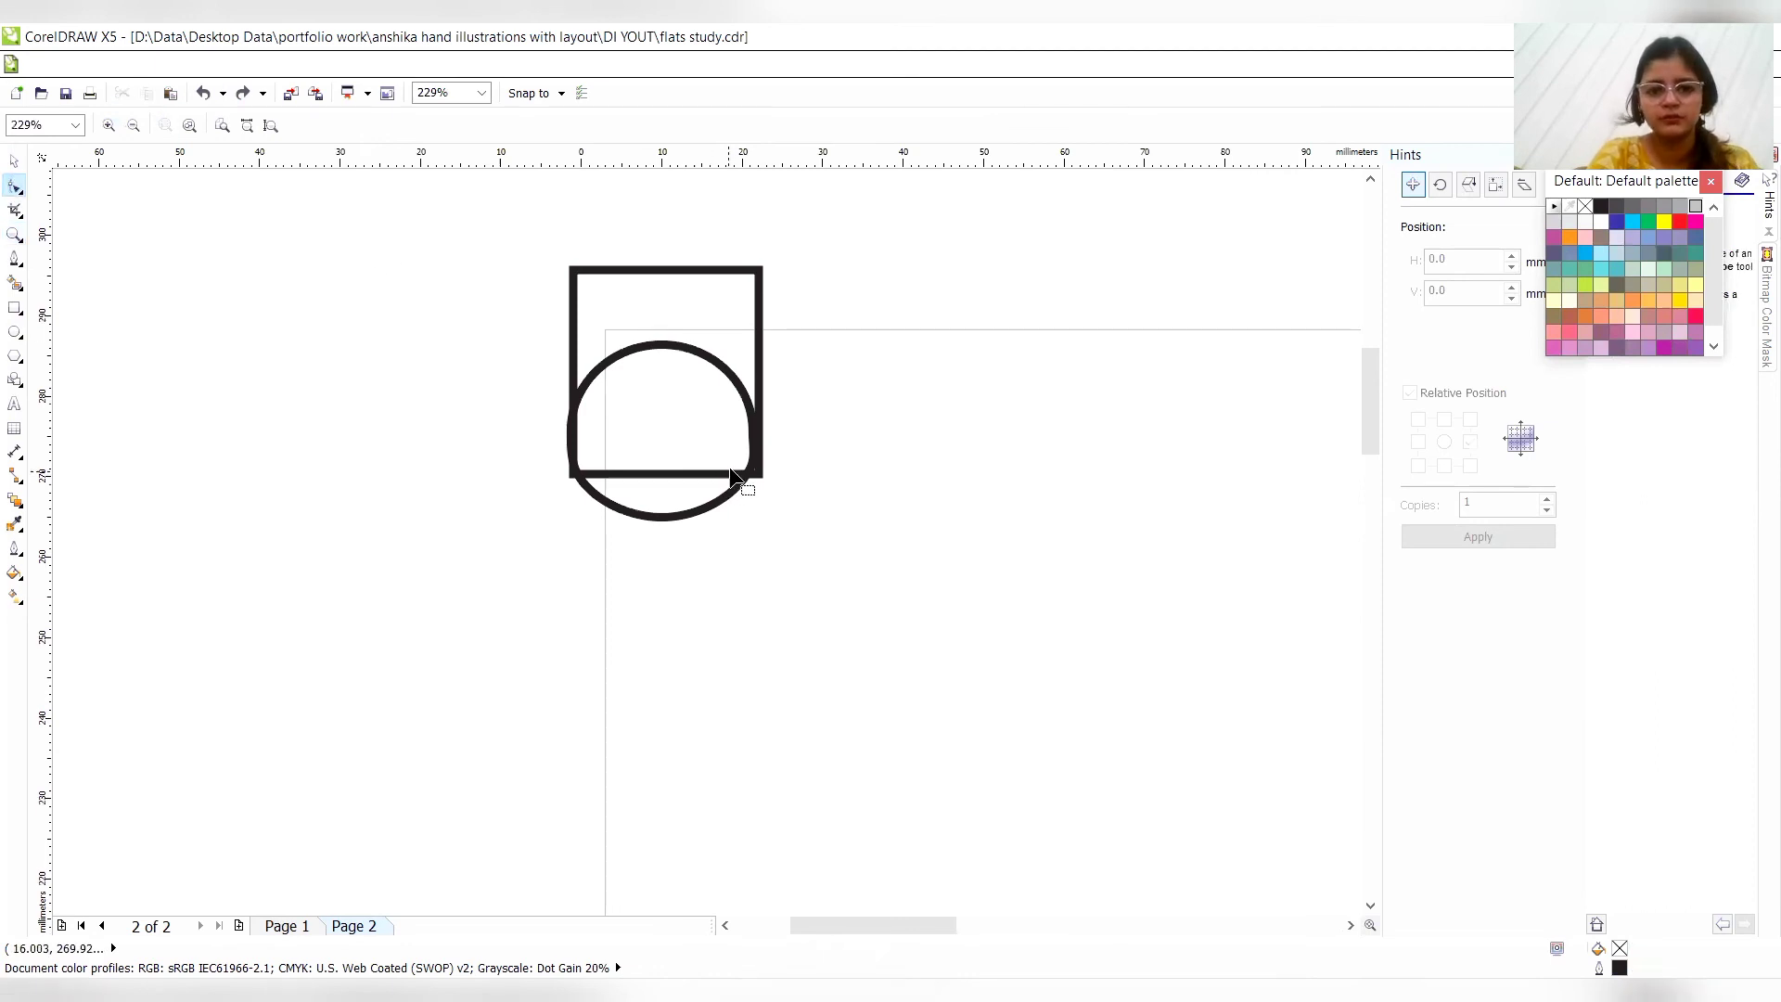
{"action": "left_click", "coordinate": [736, 469]}
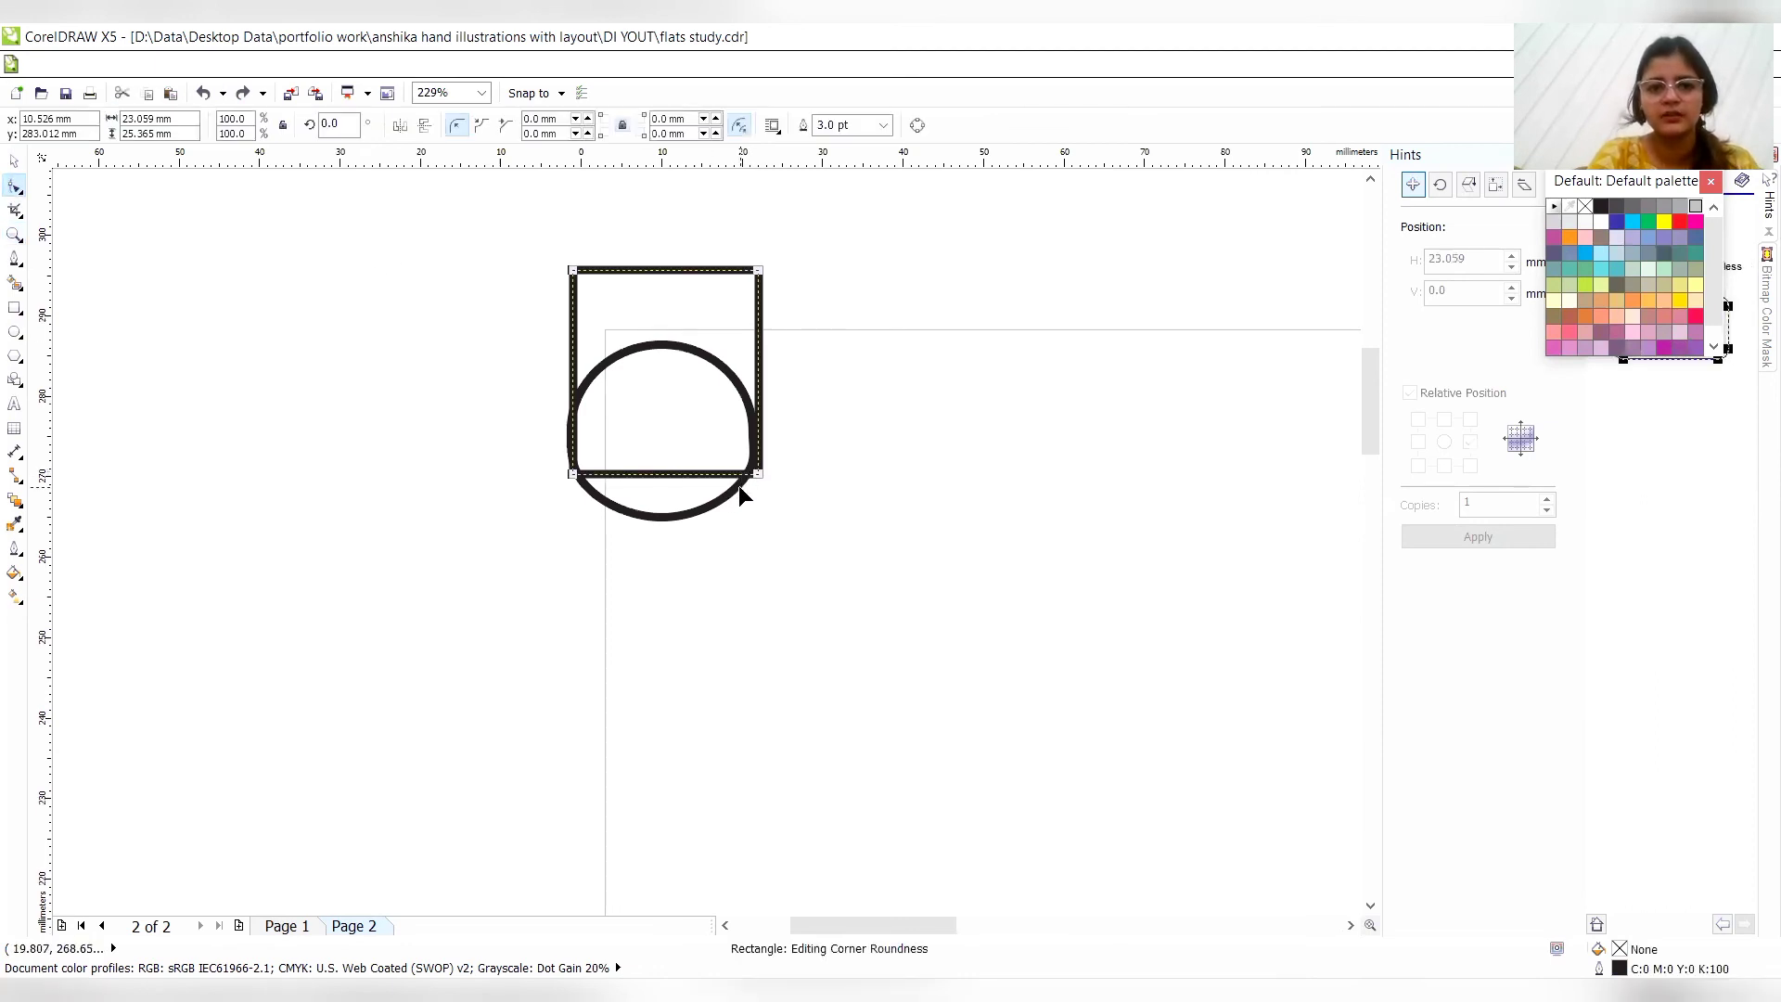
{"action": "left_click_drag", "start_coordinate": [748, 469], "coordinate": [759, 472]}
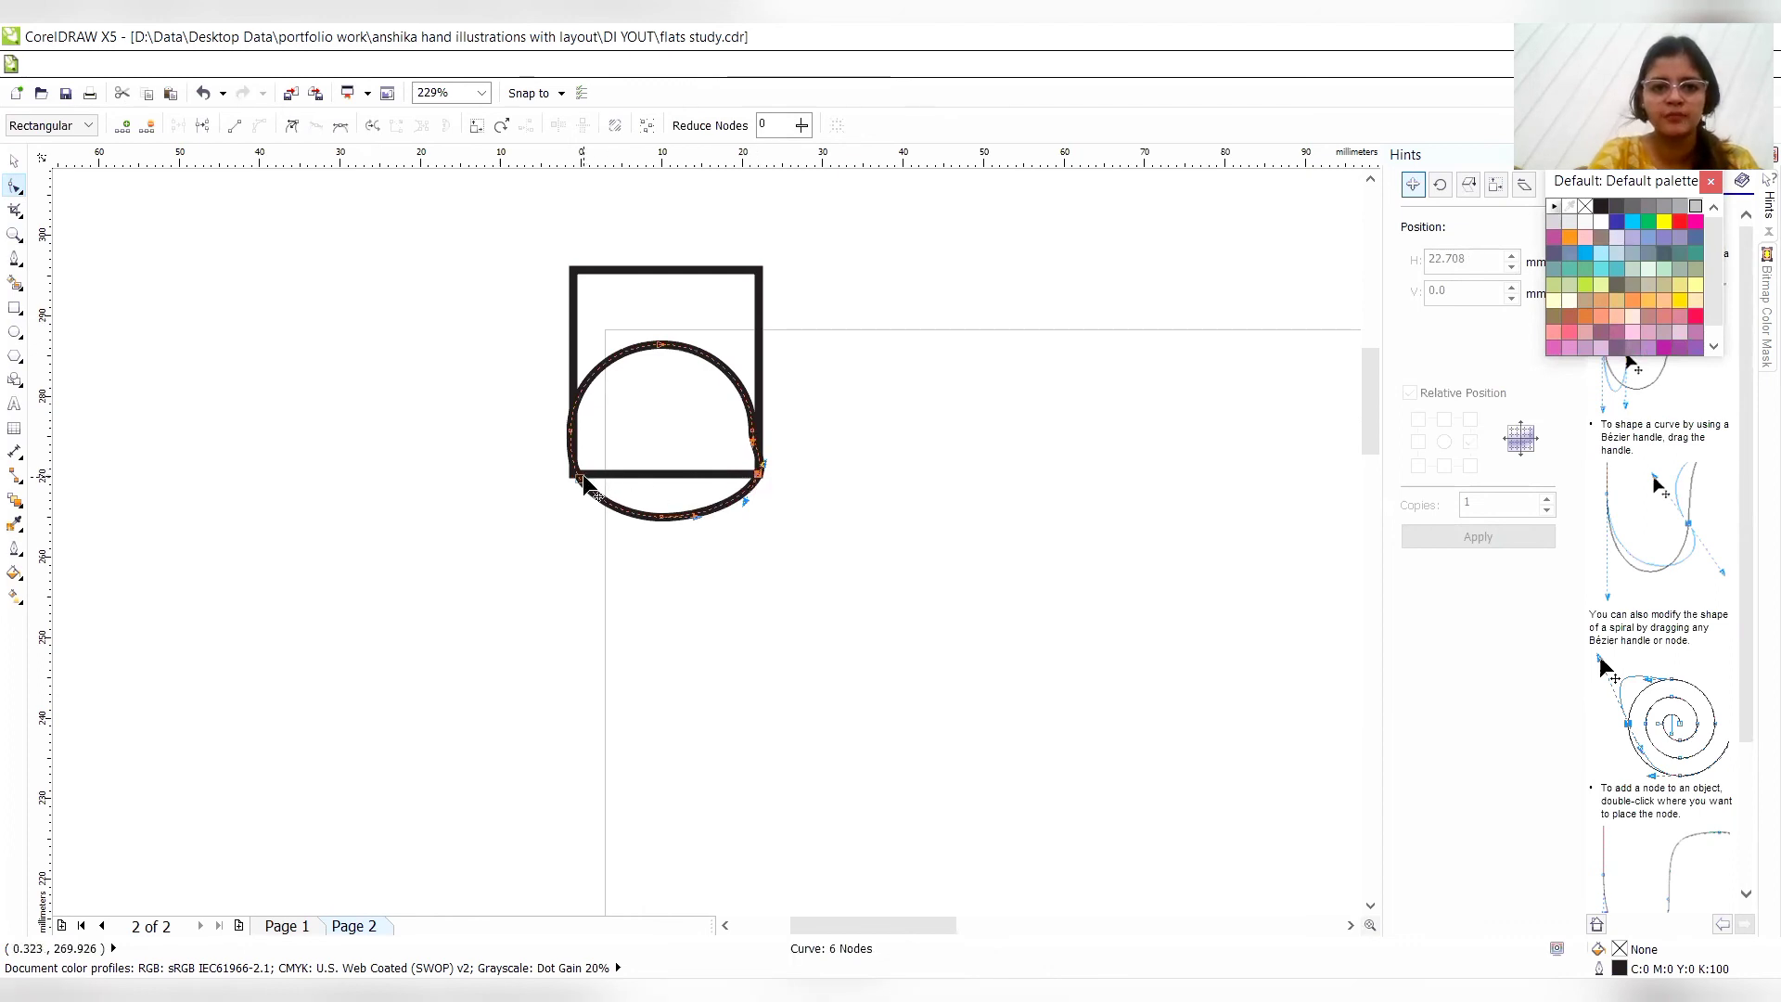
{"action": "left_click_drag", "start_coordinate": [581, 478], "coordinate": [572, 474]}
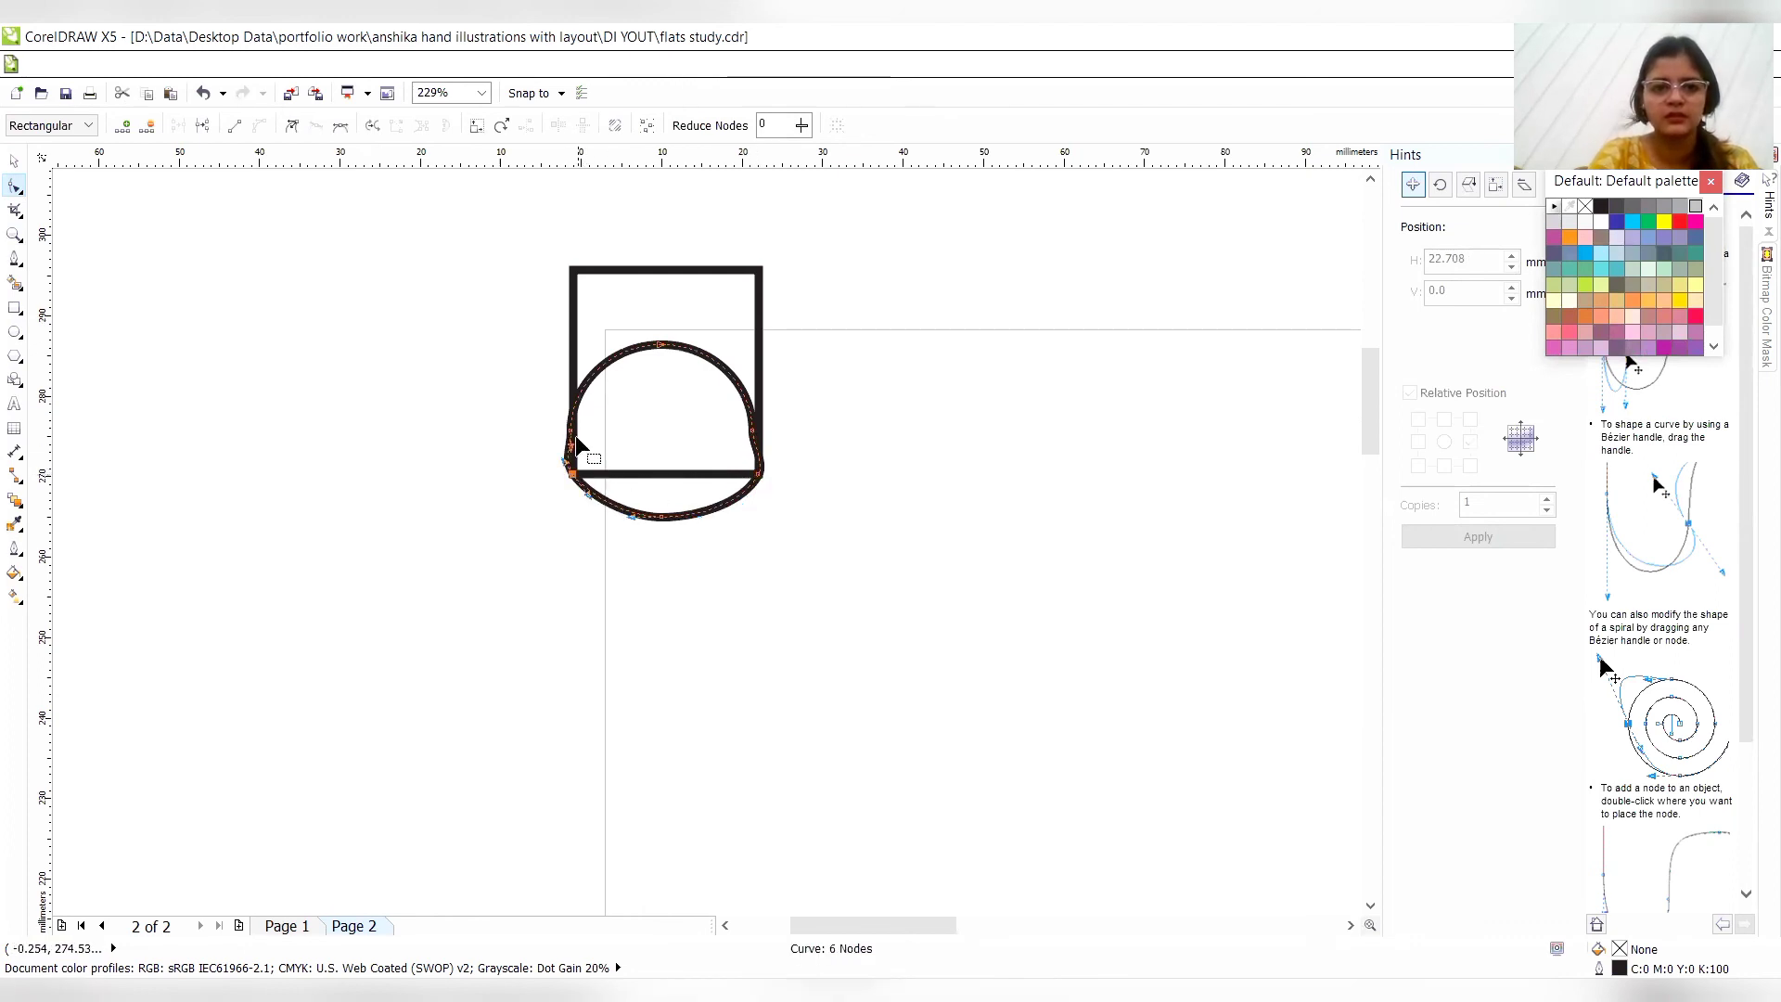
- Delete the ellipse curve's left side node and pull its bulging sides above the corners inward, inside the rectangle
{"action": "key", "text": "Delete"}
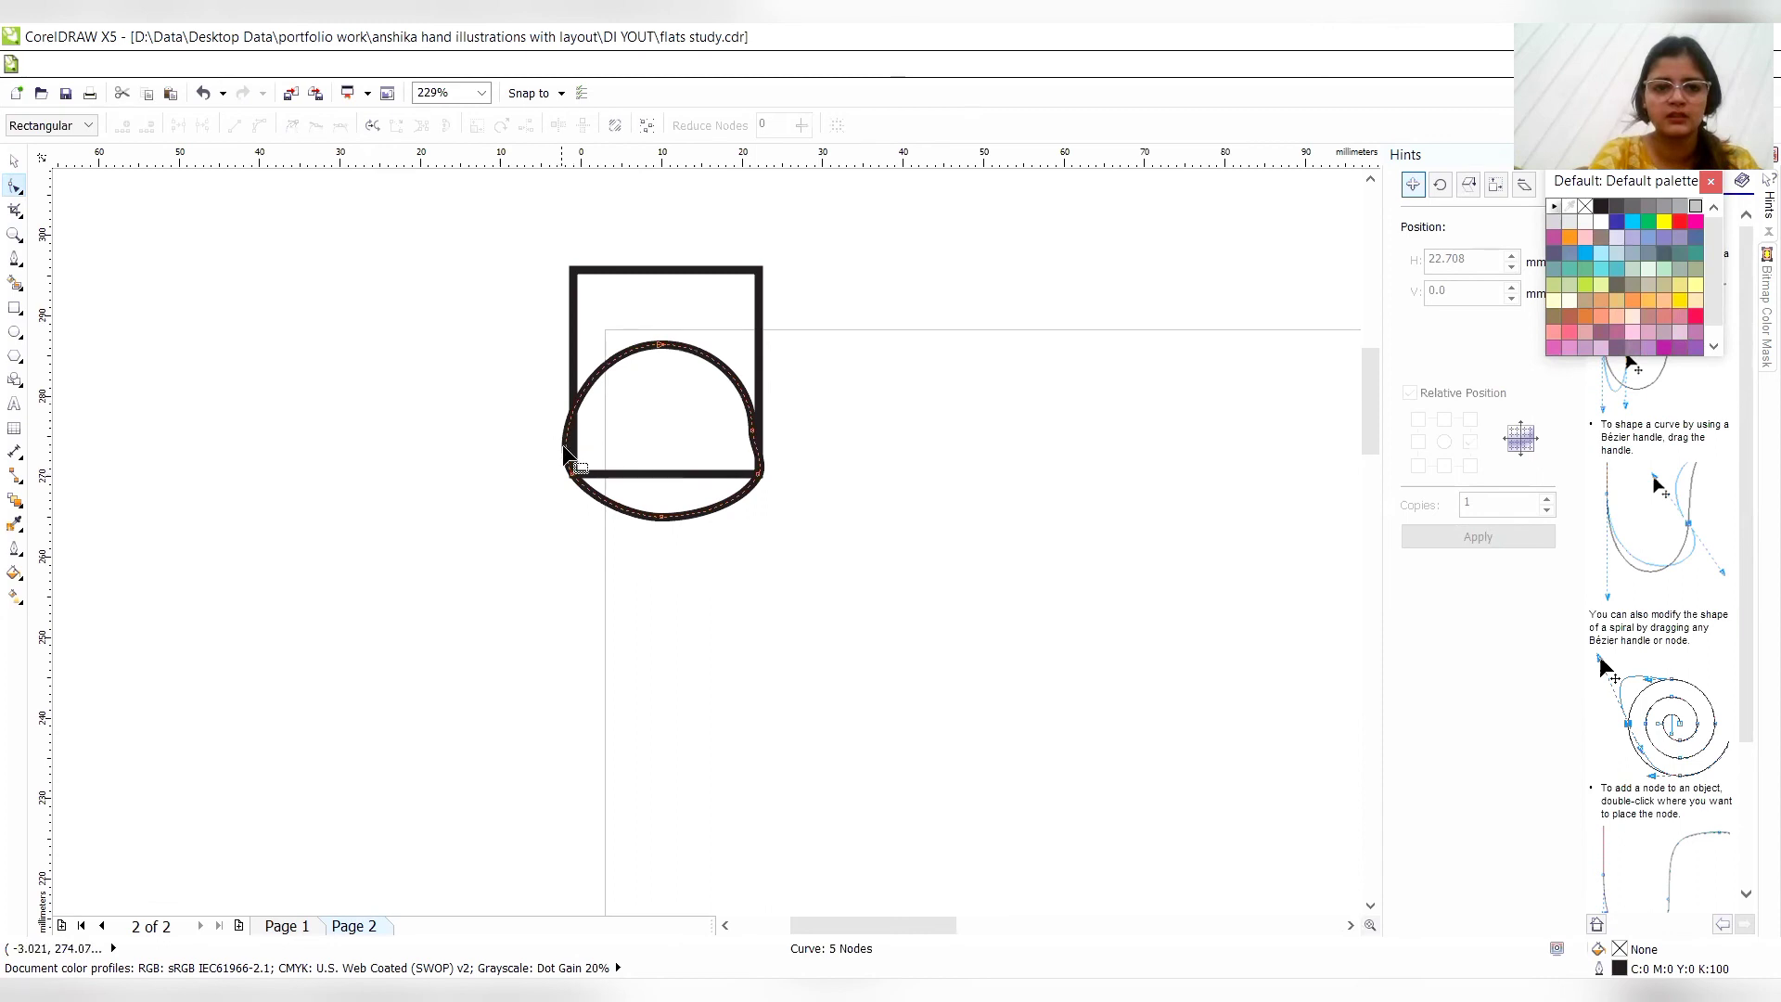
{"action": "double_click", "coordinate": [565, 438]}
{"action": "left_click_drag", "start_coordinate": [565, 438], "coordinate": [705, 441]}
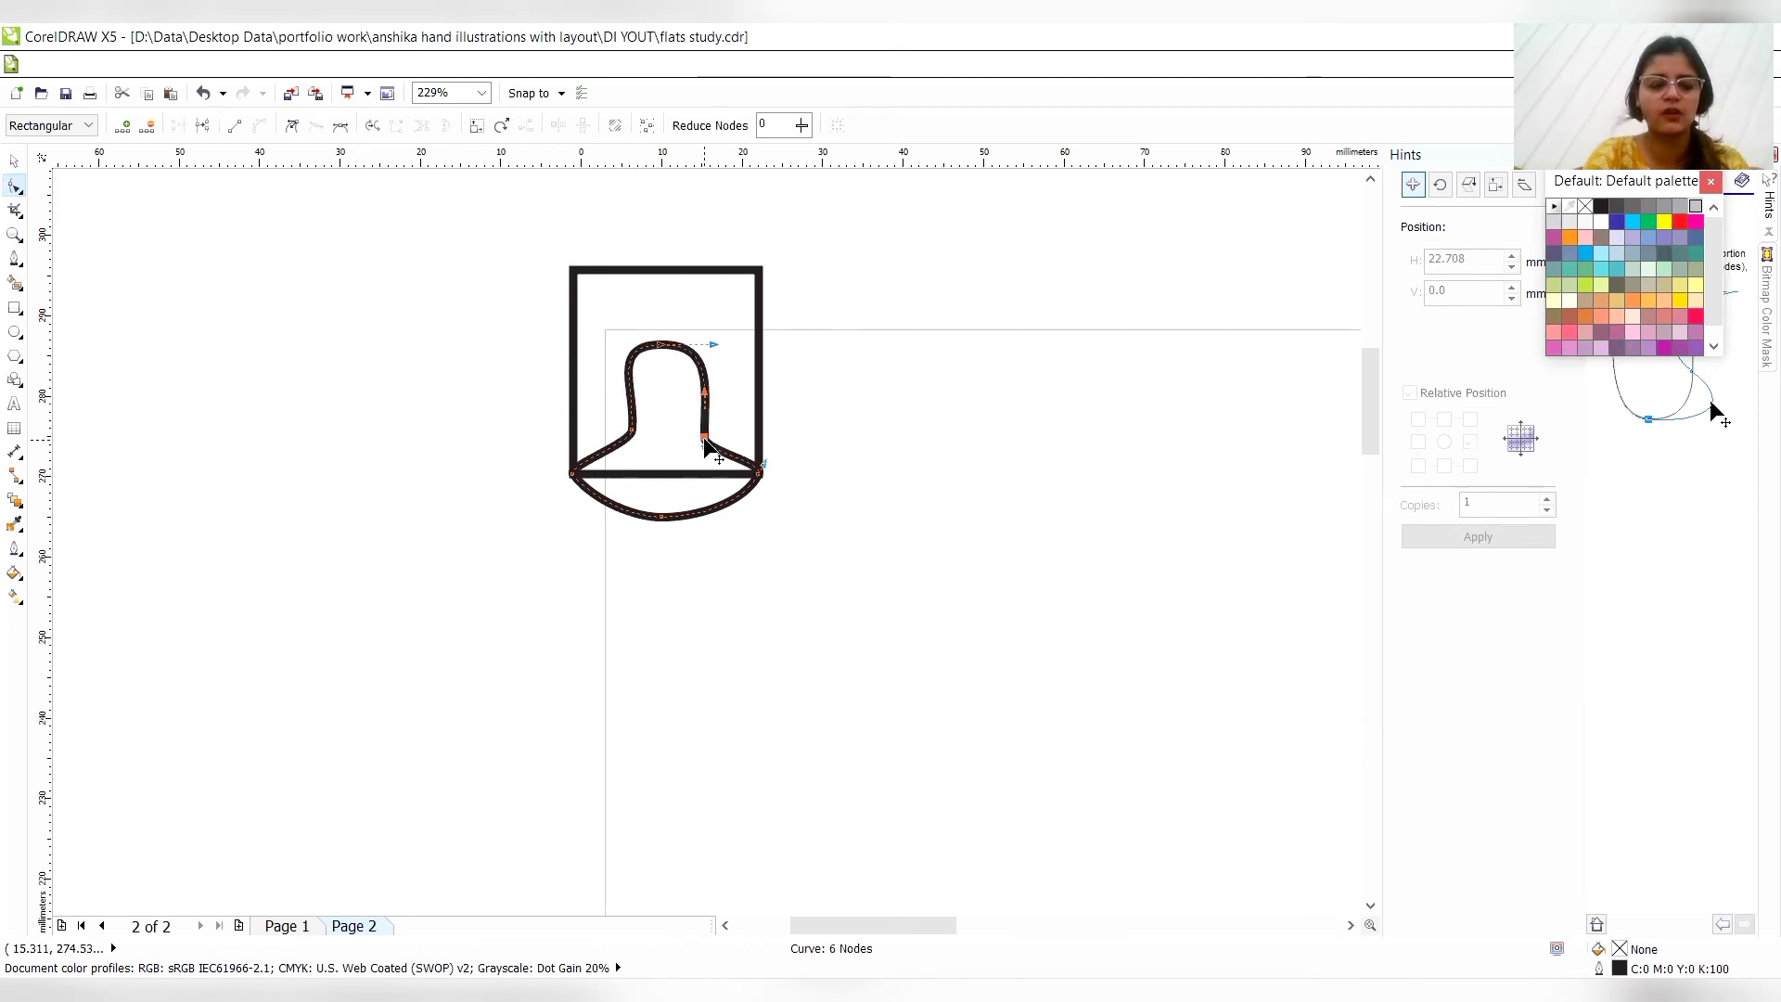
- Weld the rectangle and the reshaped ellipse curve into a single pocket outline with a rounded bottom
{"action": "key", "text": "z"}
{"action": "right_click", "coordinate": [705, 441]}
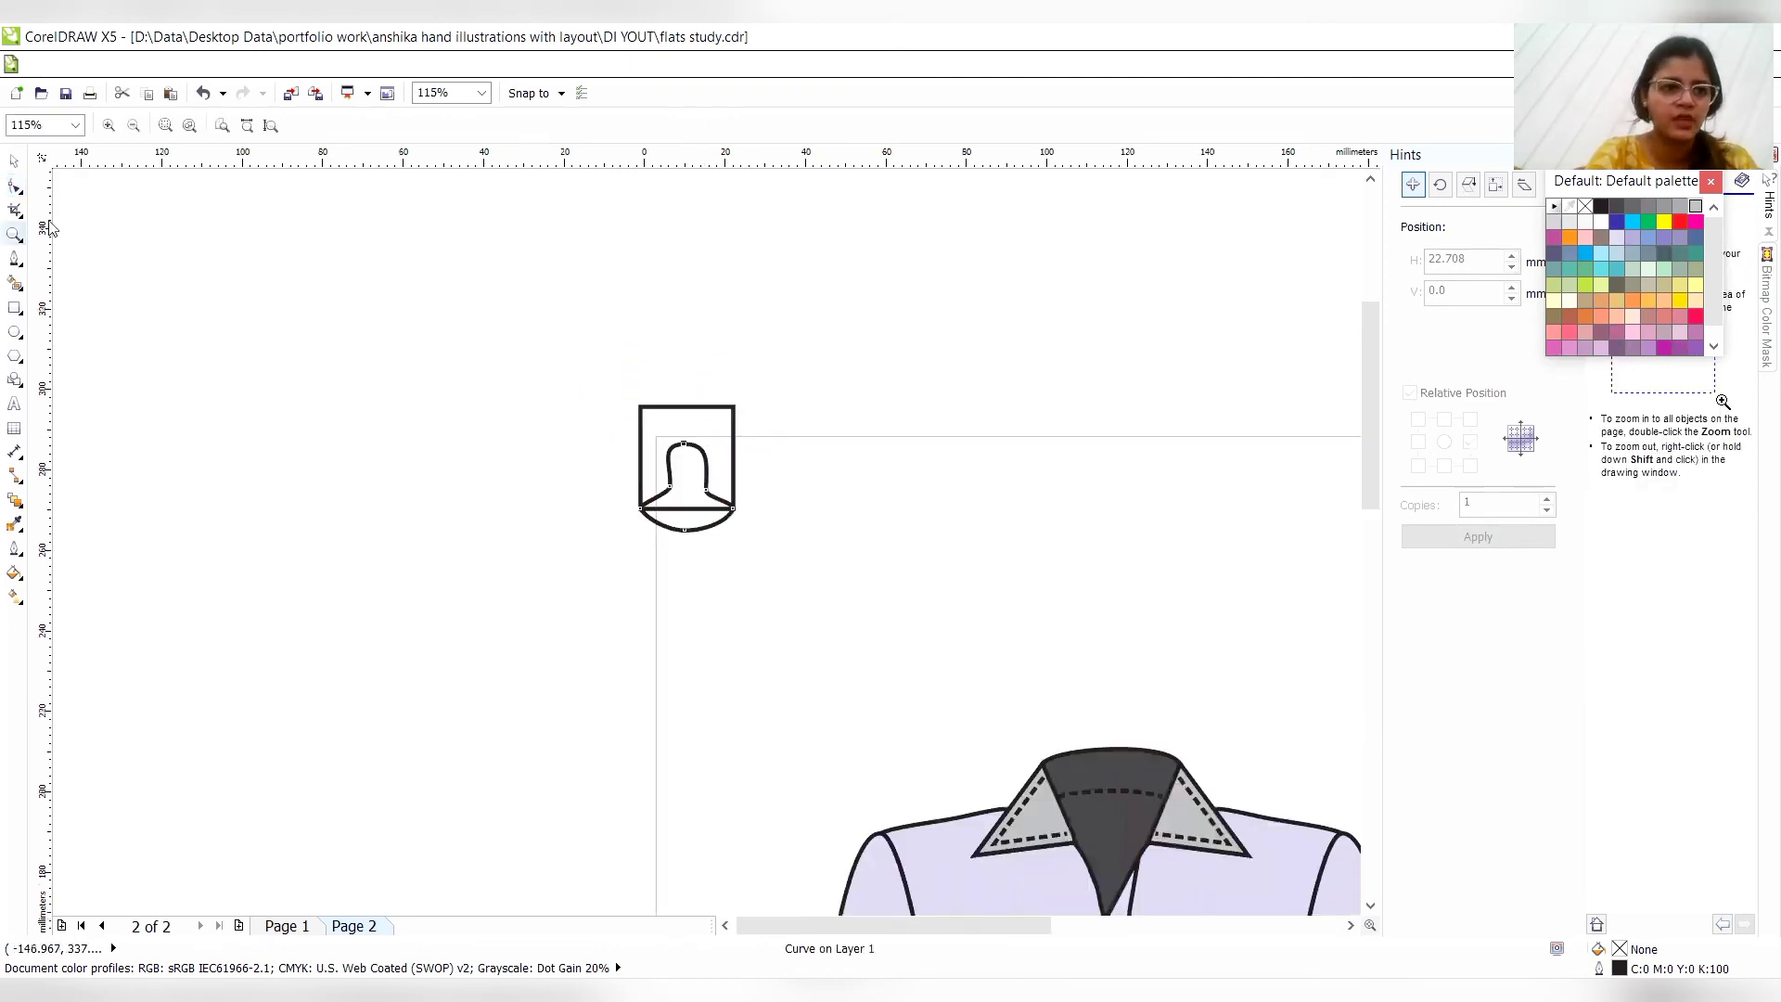
{"action": "left_click", "coordinate": [14, 160]}
{"action": "left_click_drag", "start_coordinate": [603, 353], "coordinate": [786, 588]}
{"action": "left_click", "coordinate": [570, 123]}
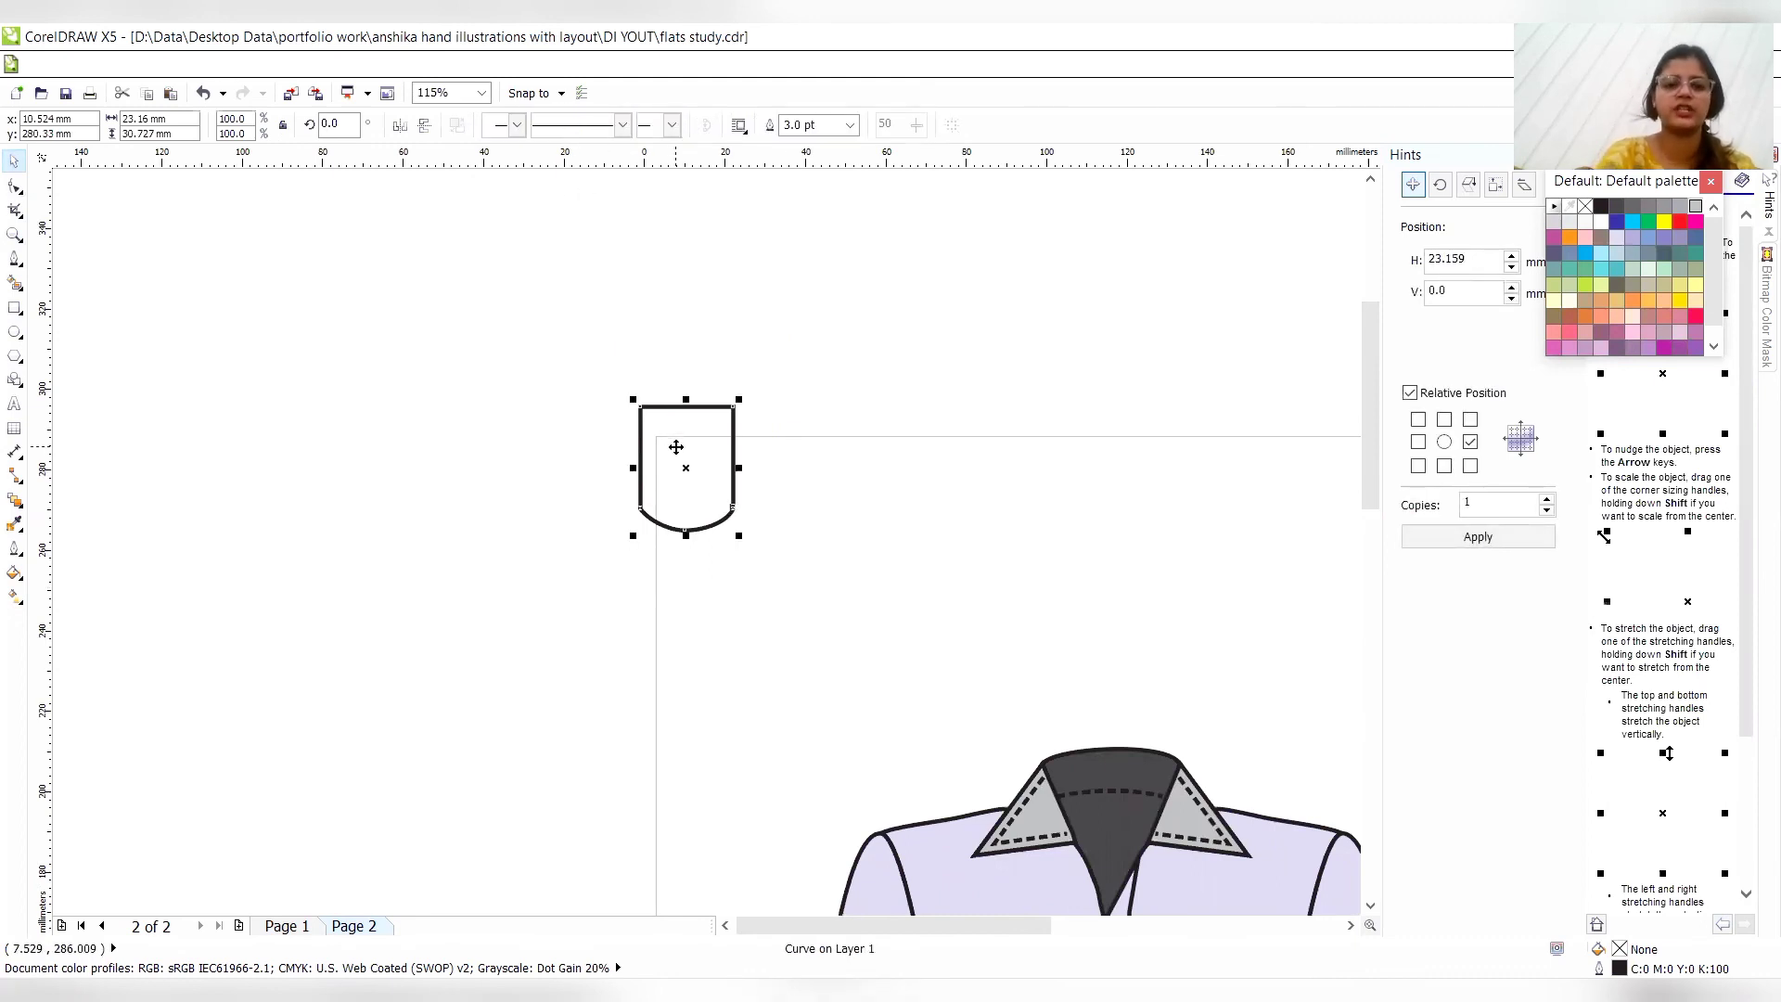
- Move the pocket onto the shirt's chest, between the button placket and the right-hand sleeve
{"action": "scroll", "coordinate": [1376, 903], "scroll_direction": "down", "scroll_amount": 5}
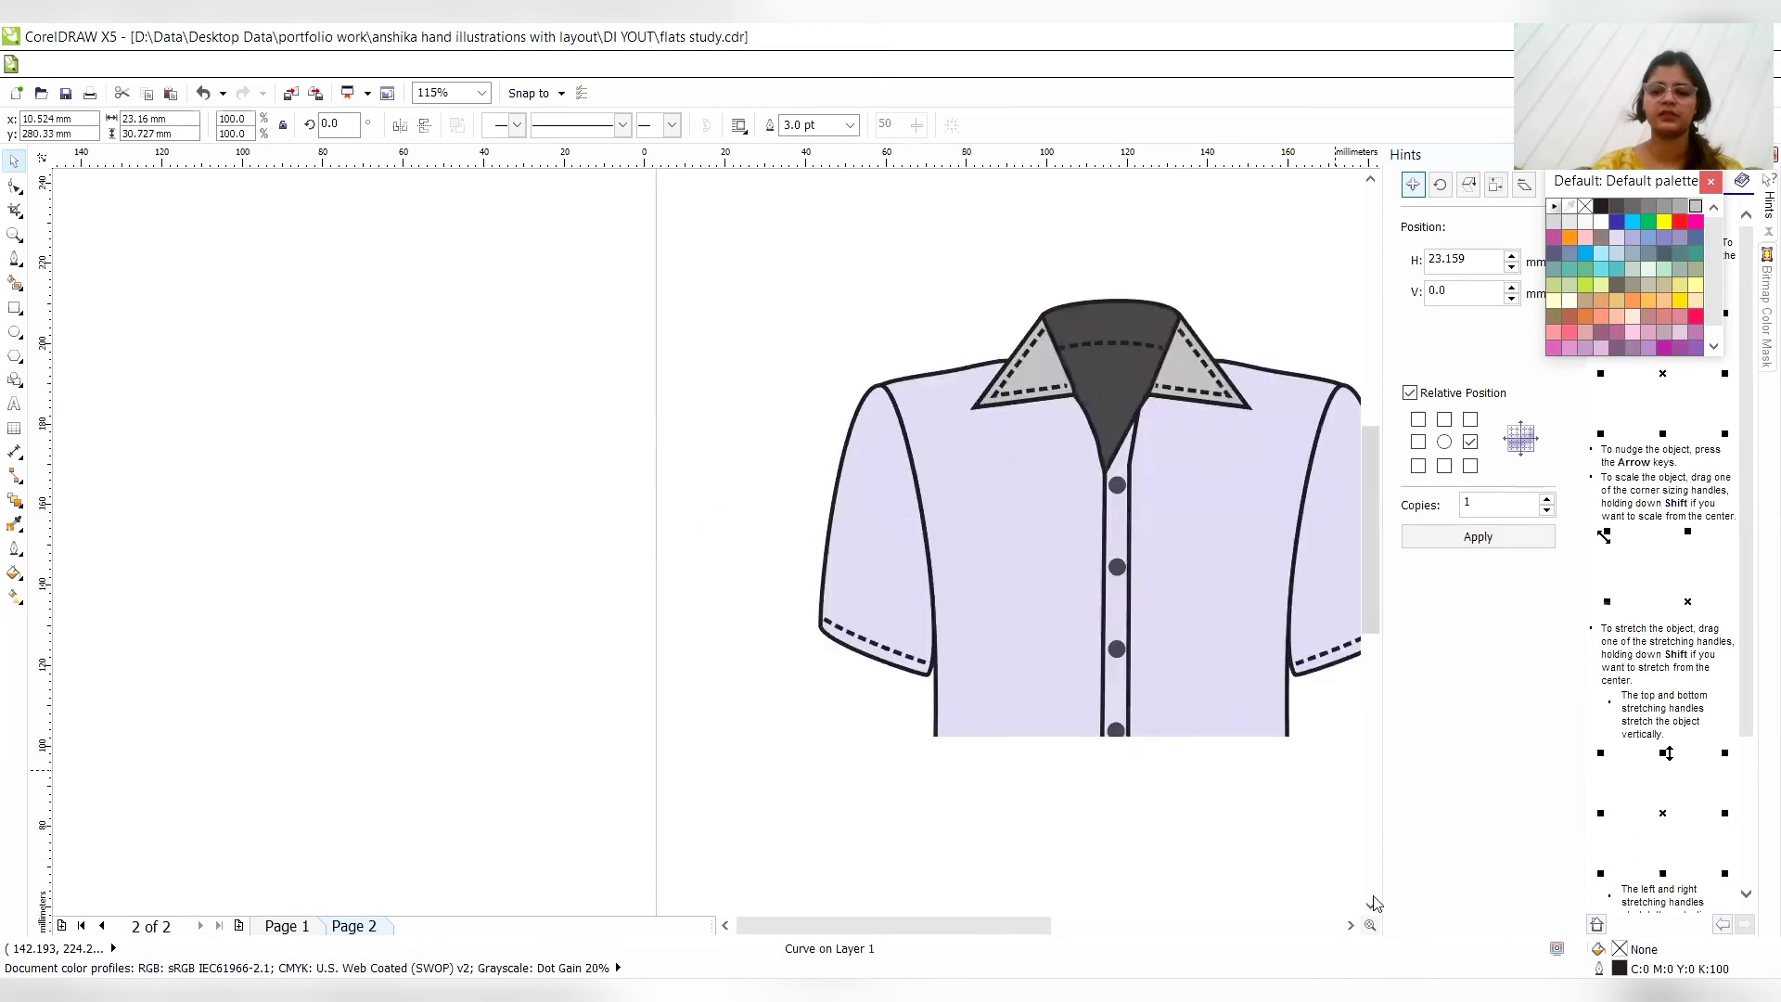
{"action": "scroll", "coordinate": [1374, 334], "scroll_direction": "up", "scroll_amount": 3}
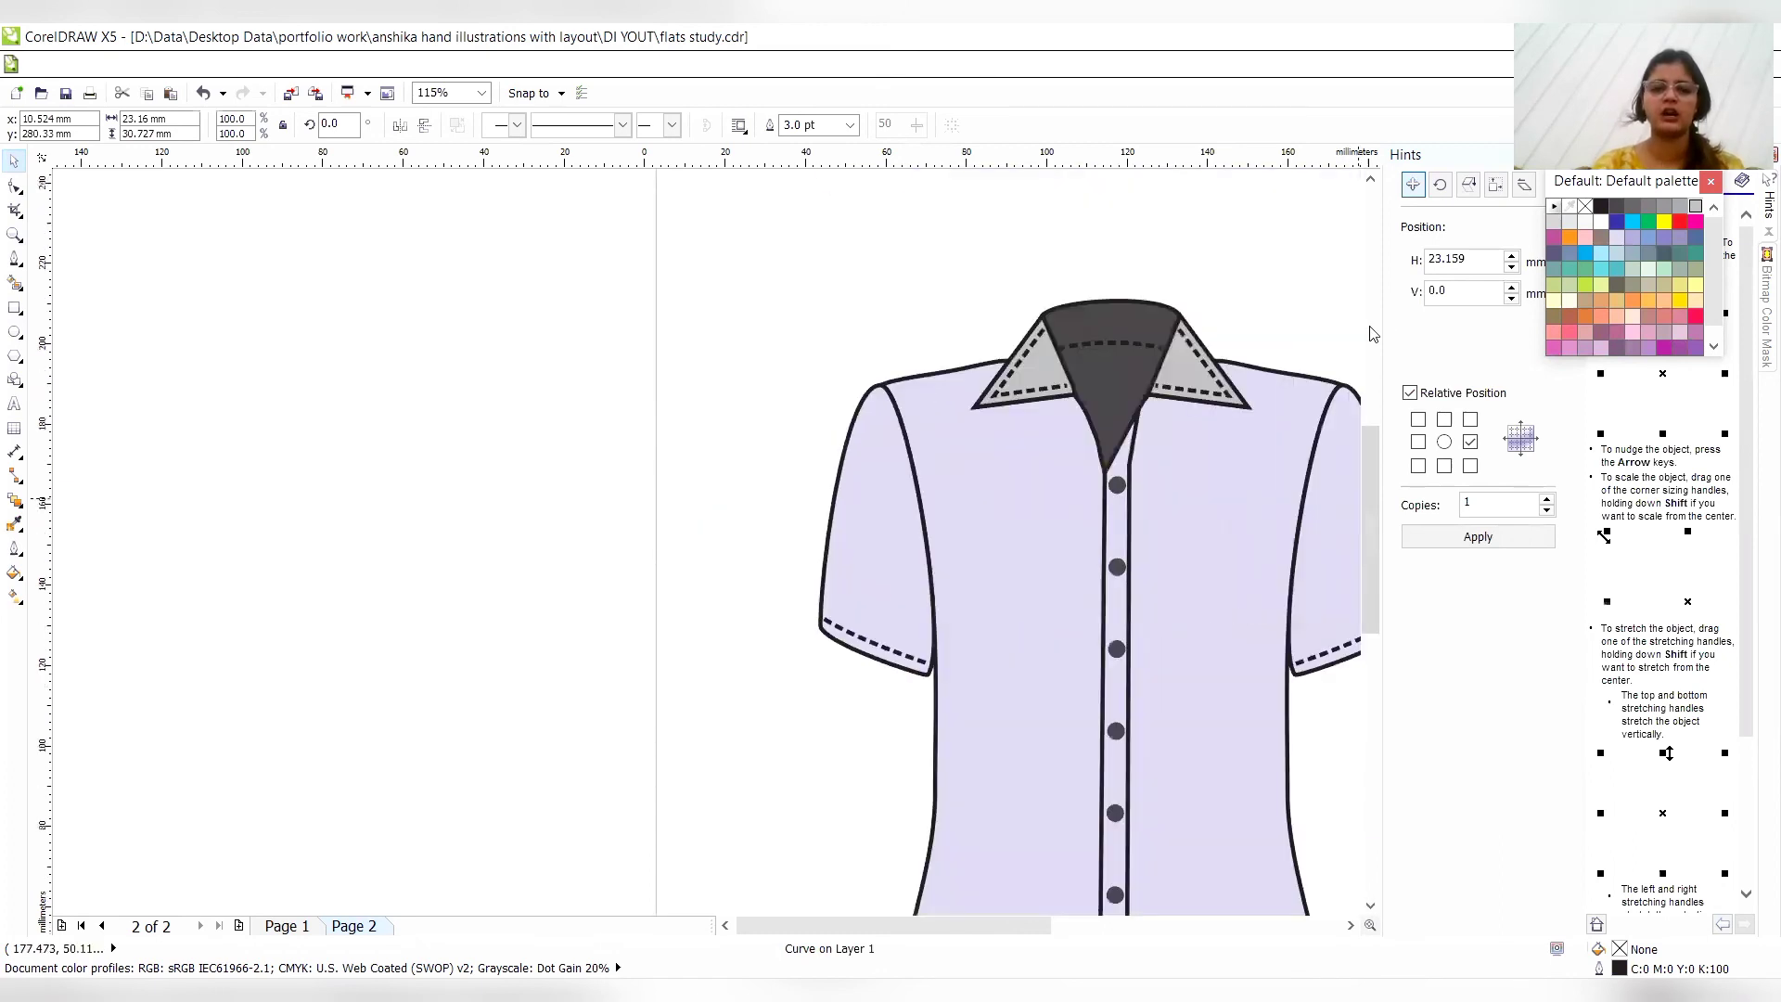
{"action": "scroll", "coordinate": [1374, 333], "scroll_direction": "up", "scroll_amount": 4}
{"action": "left_click_drag", "start_coordinate": [688, 470], "coordinate": [1284, 746]}
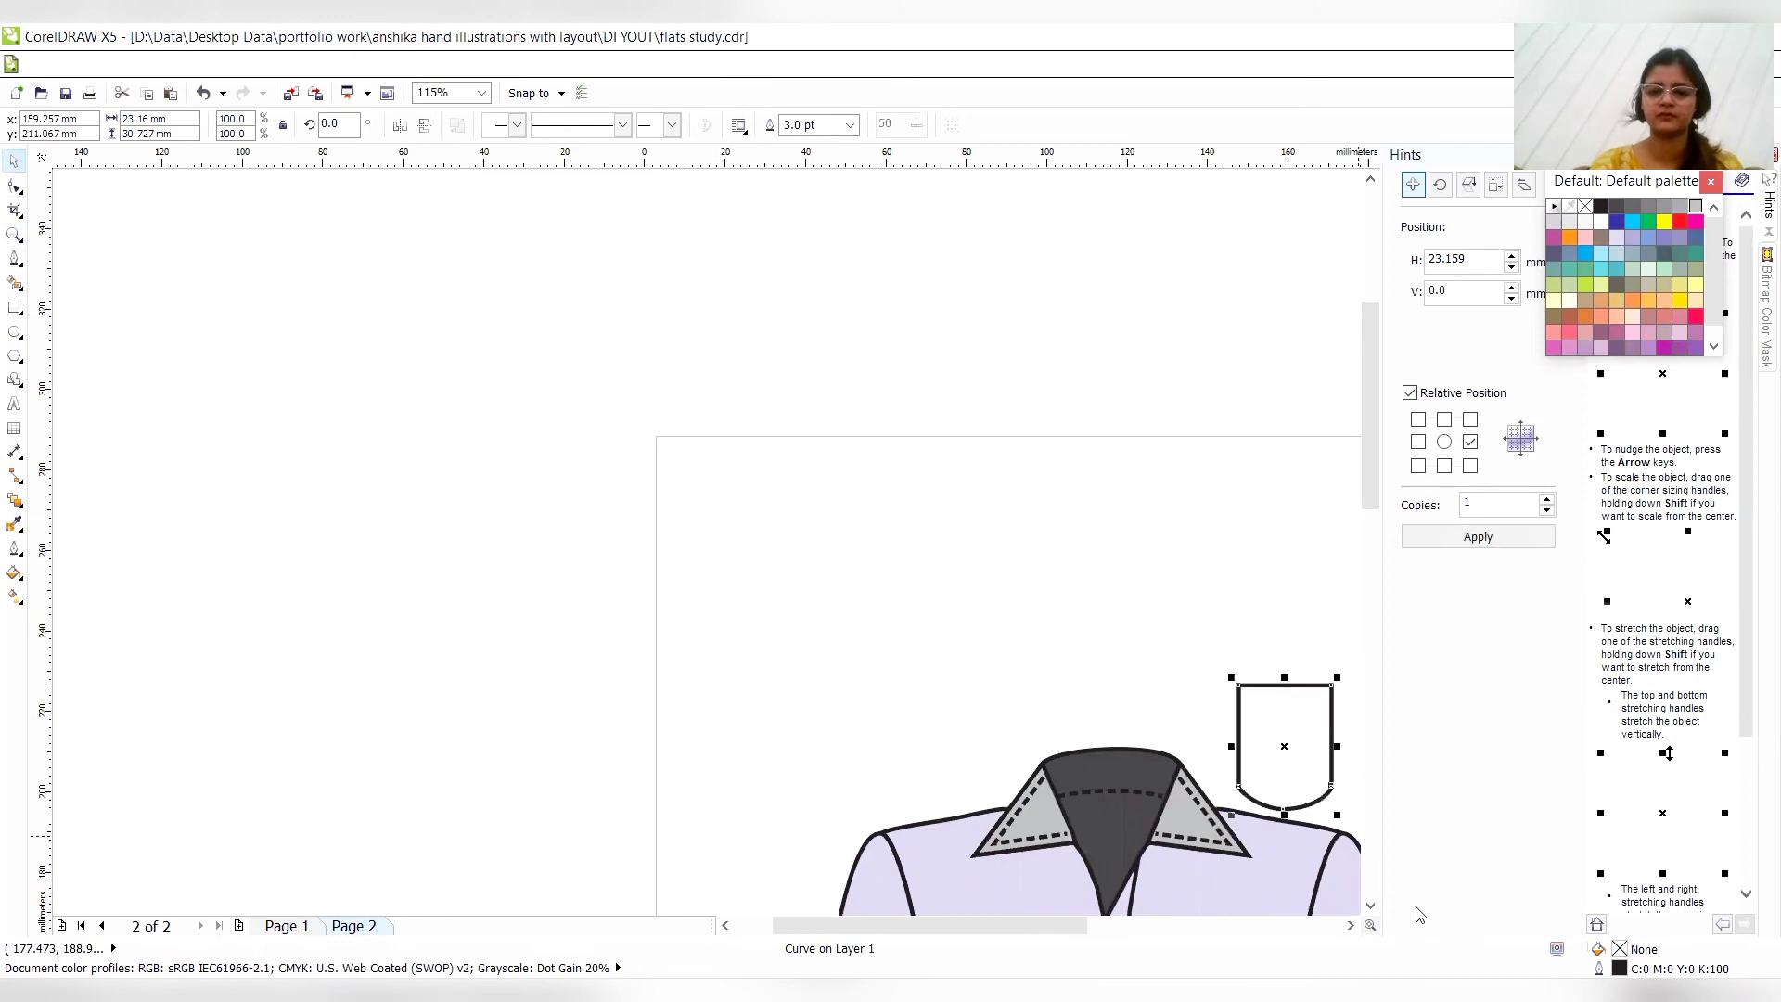
{"action": "scroll", "coordinate": [1370, 904], "scroll_direction": "down", "scroll_amount": 3}
{"action": "left_click", "coordinate": [1351, 925]}
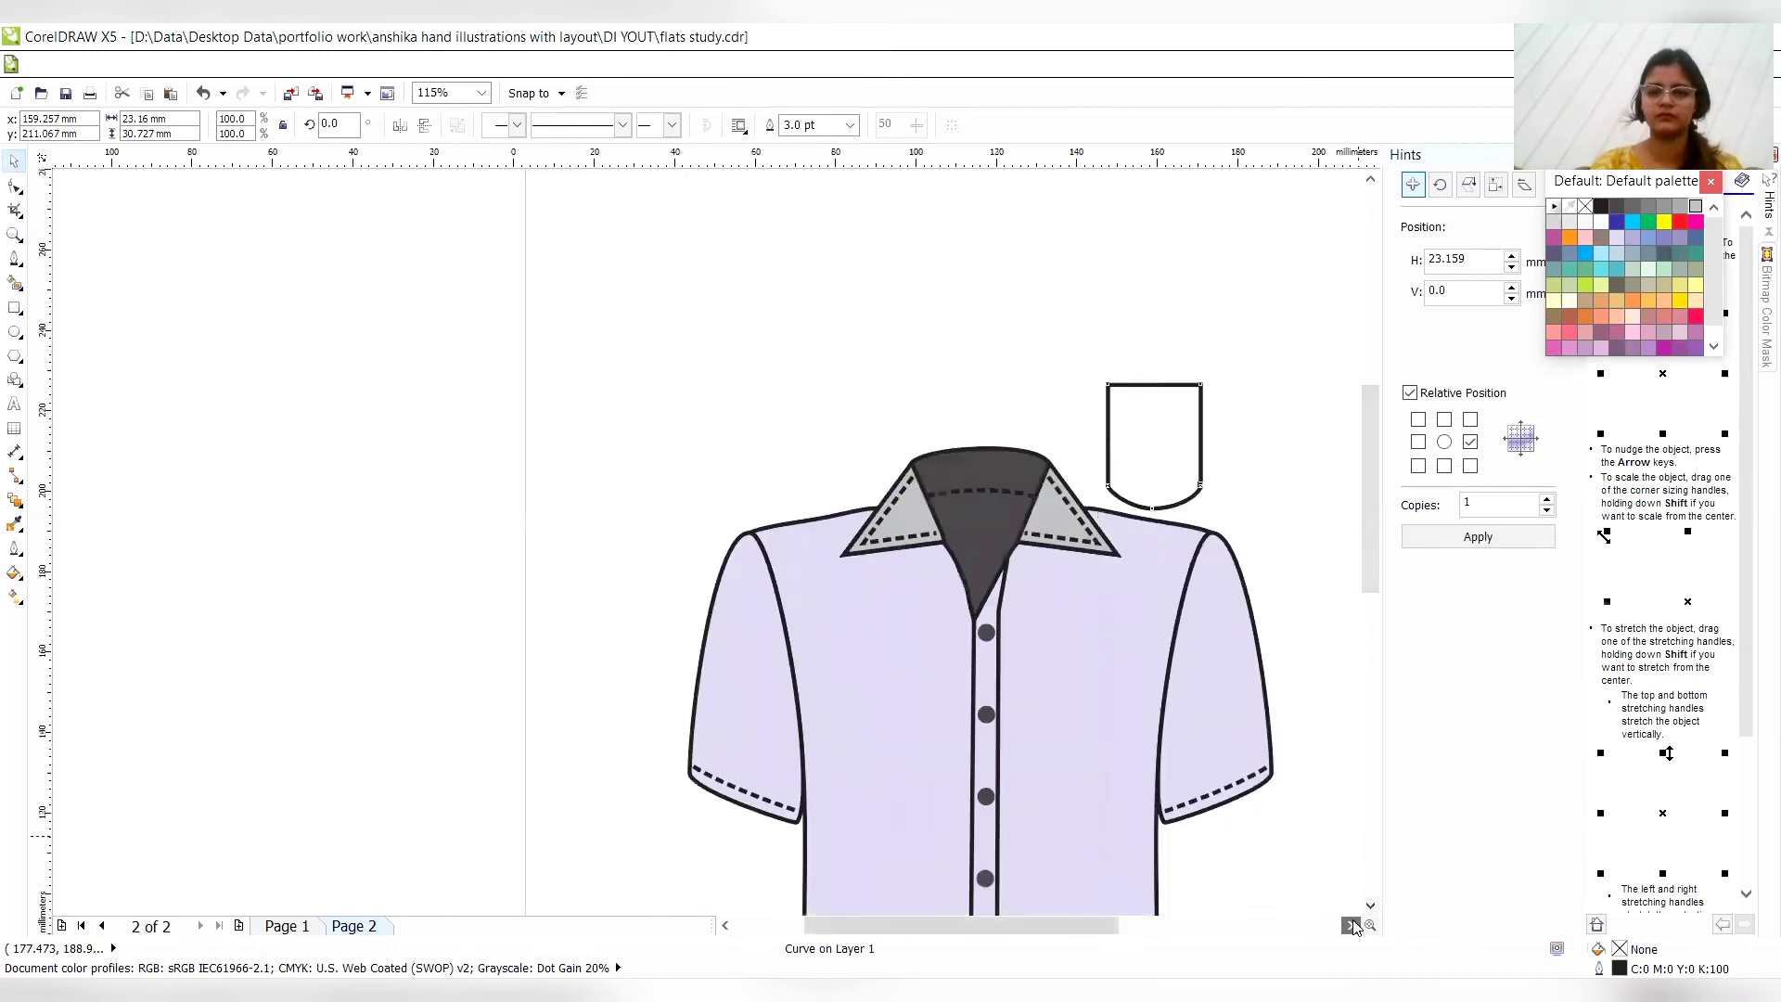
{"action": "left_click_drag", "start_coordinate": [889, 447], "coordinate": [851, 748]}
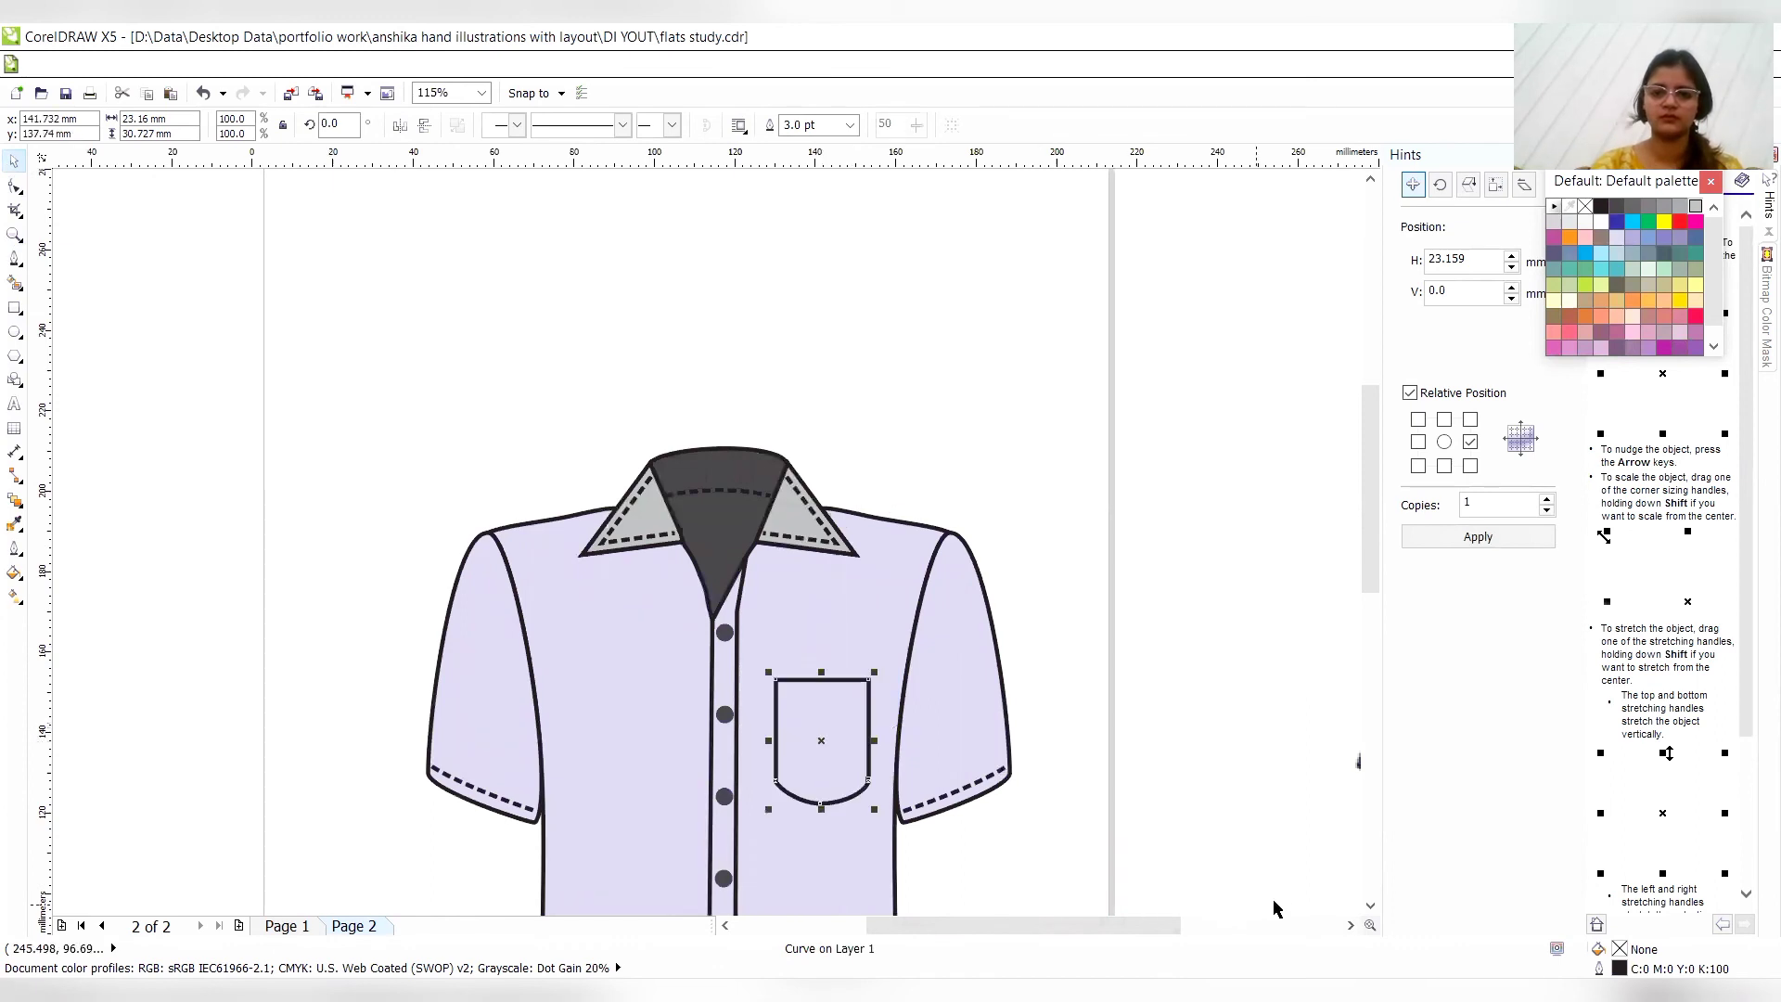
- Nudge the pocket about 4 mm down on the shirt's chest
{"action": "left_click", "coordinate": [1371, 908]}
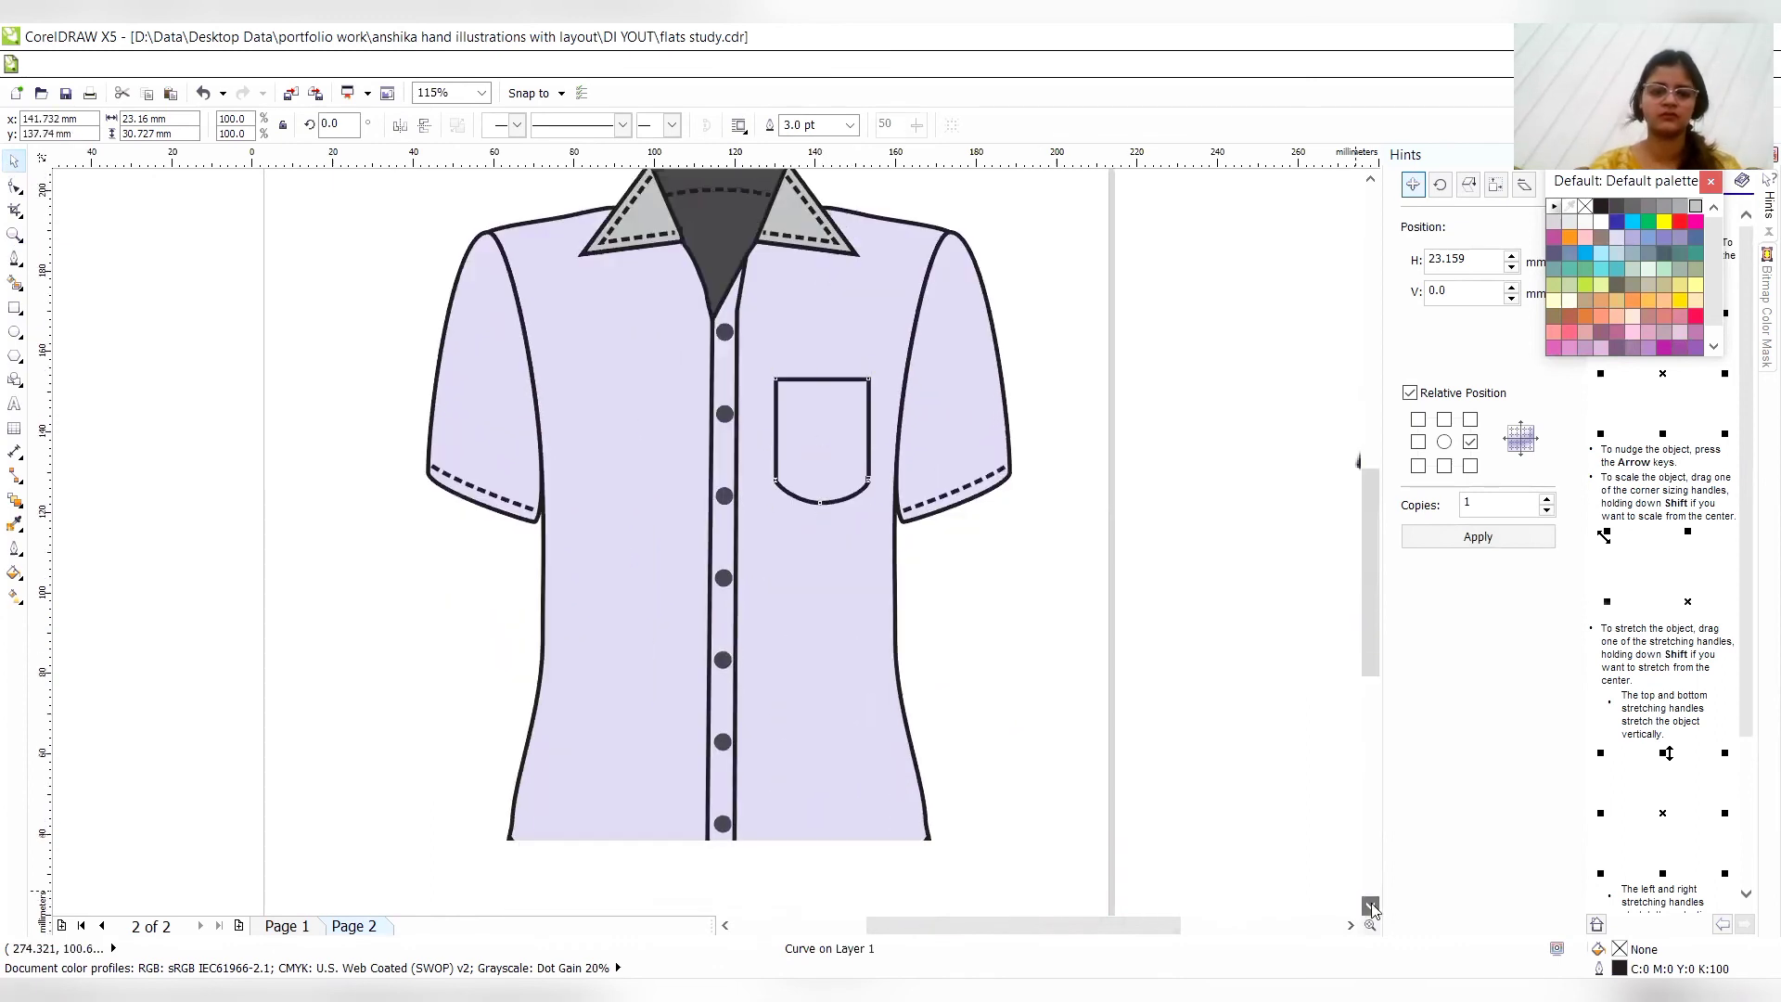
{"action": "key", "text": "z"}
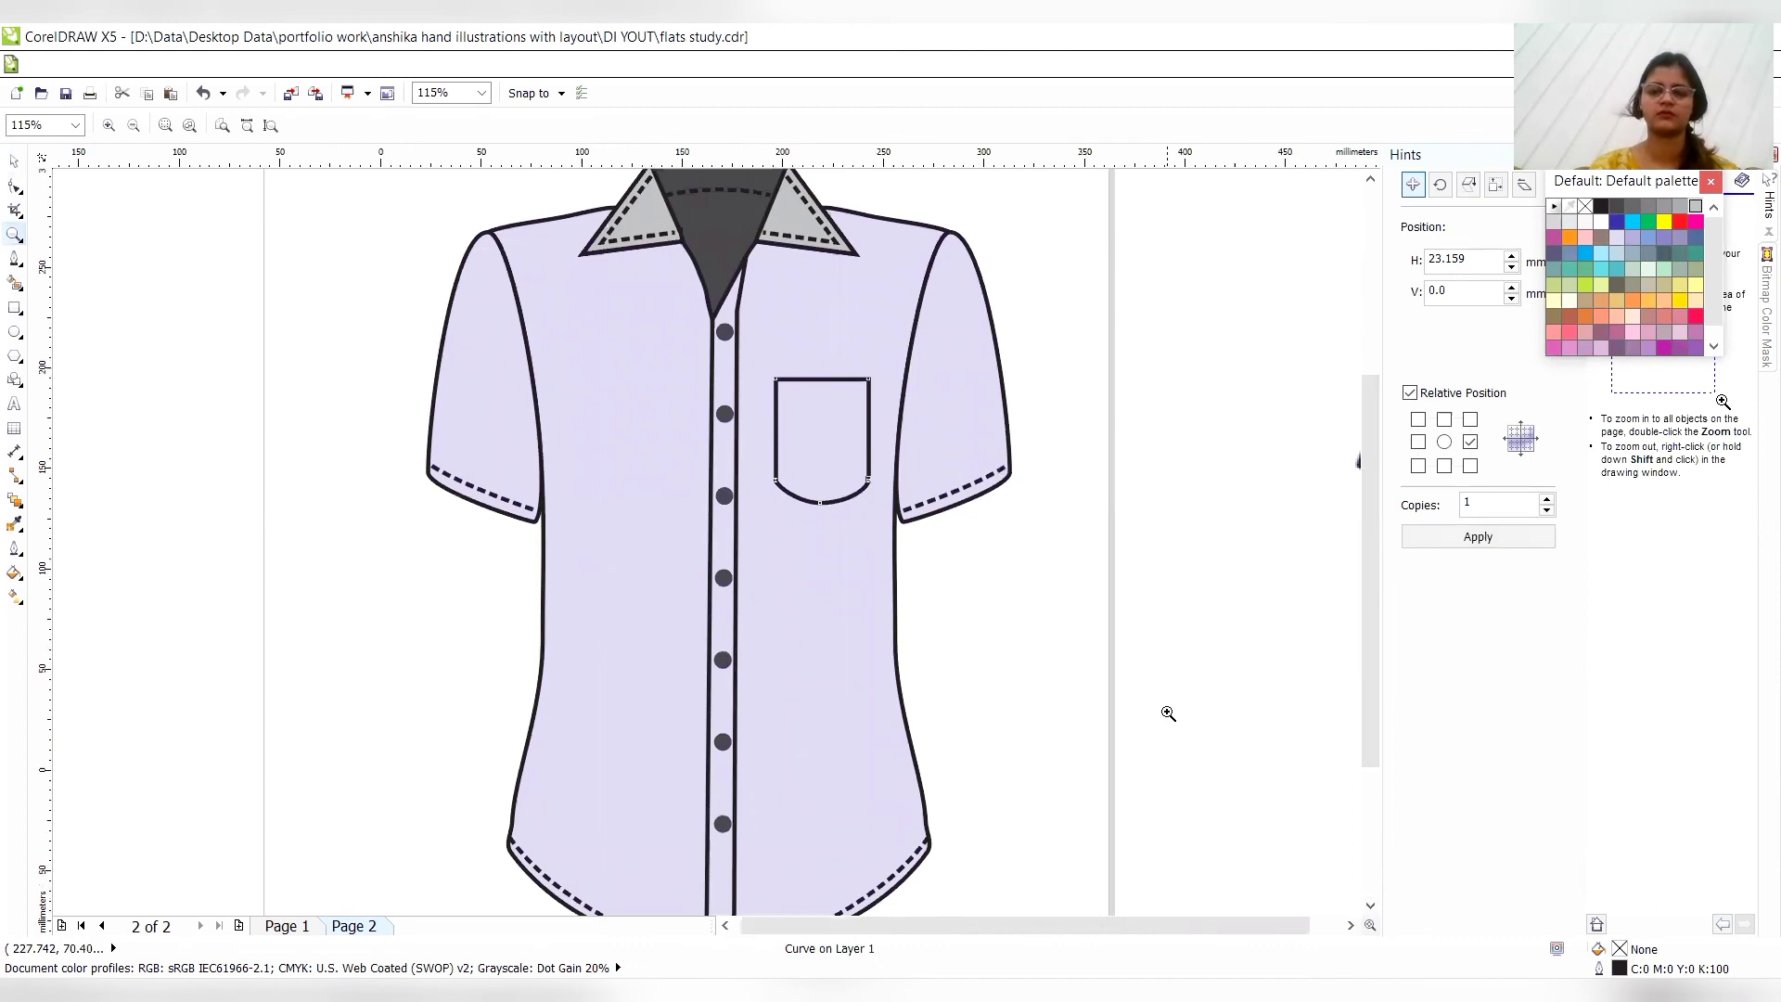
{"action": "right_click", "coordinate": [1167, 712]}
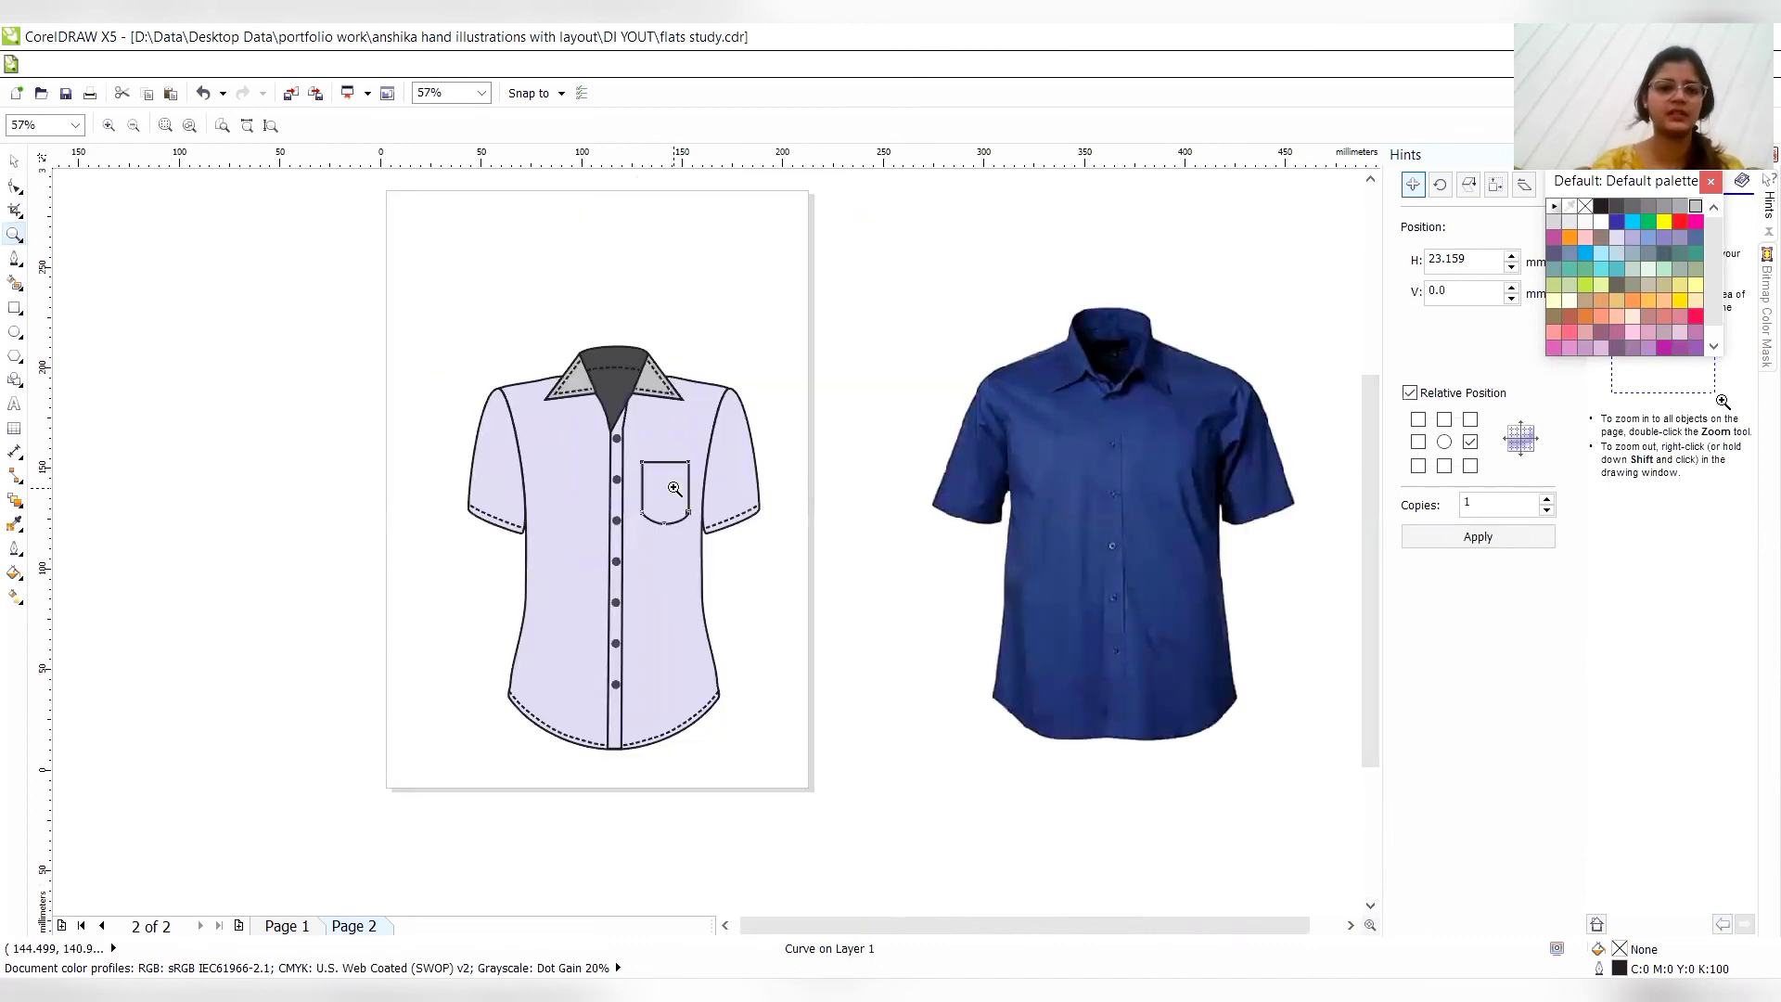
{"action": "left_click", "coordinate": [13, 164]}
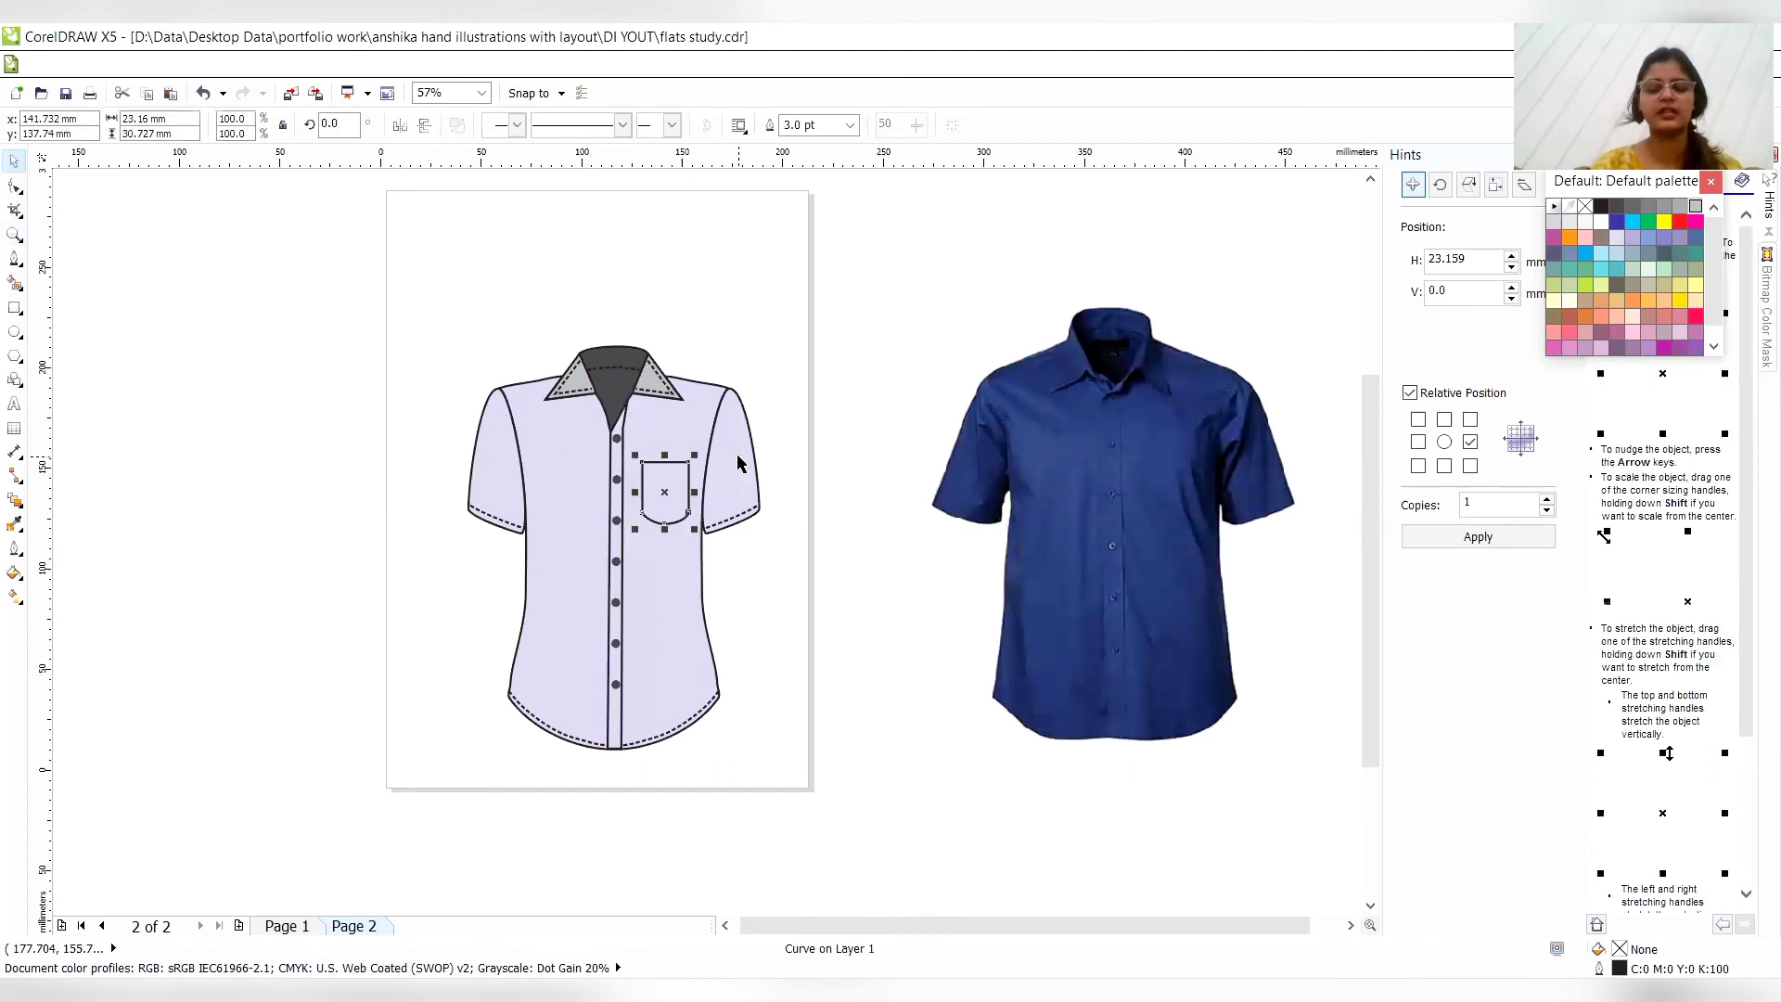
{"action": "key", "text": "Down"}
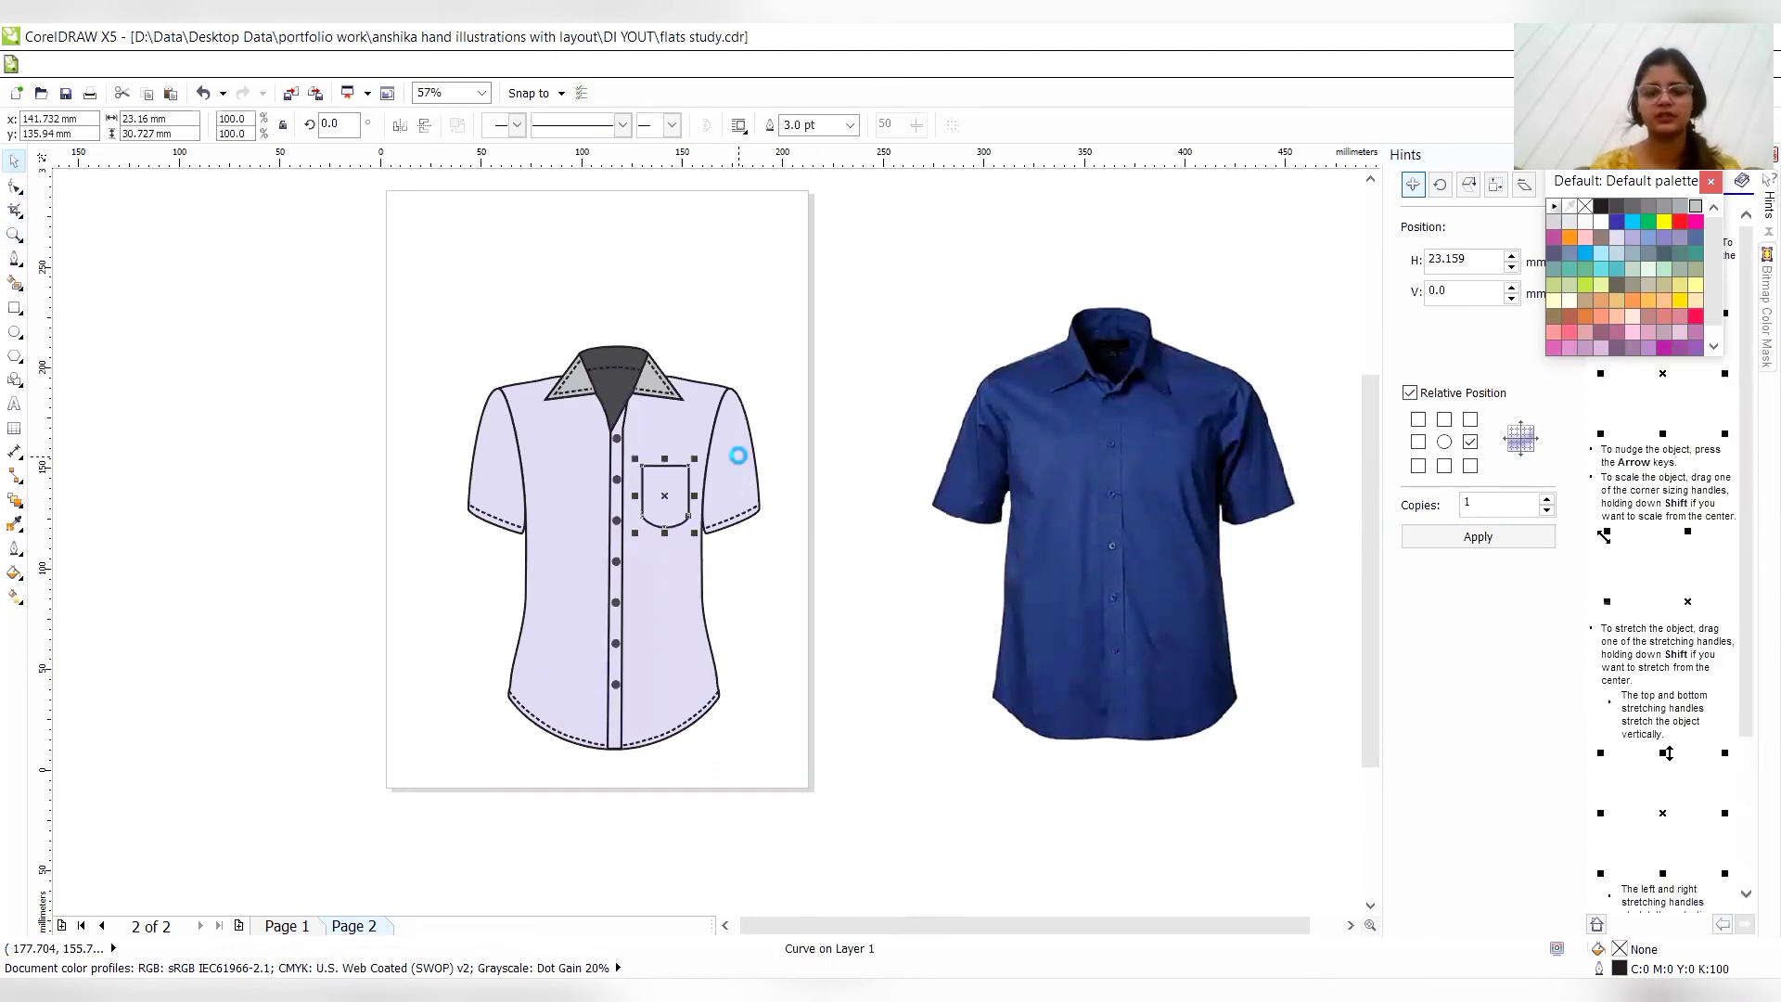
{"action": "key", "text": "Down"}
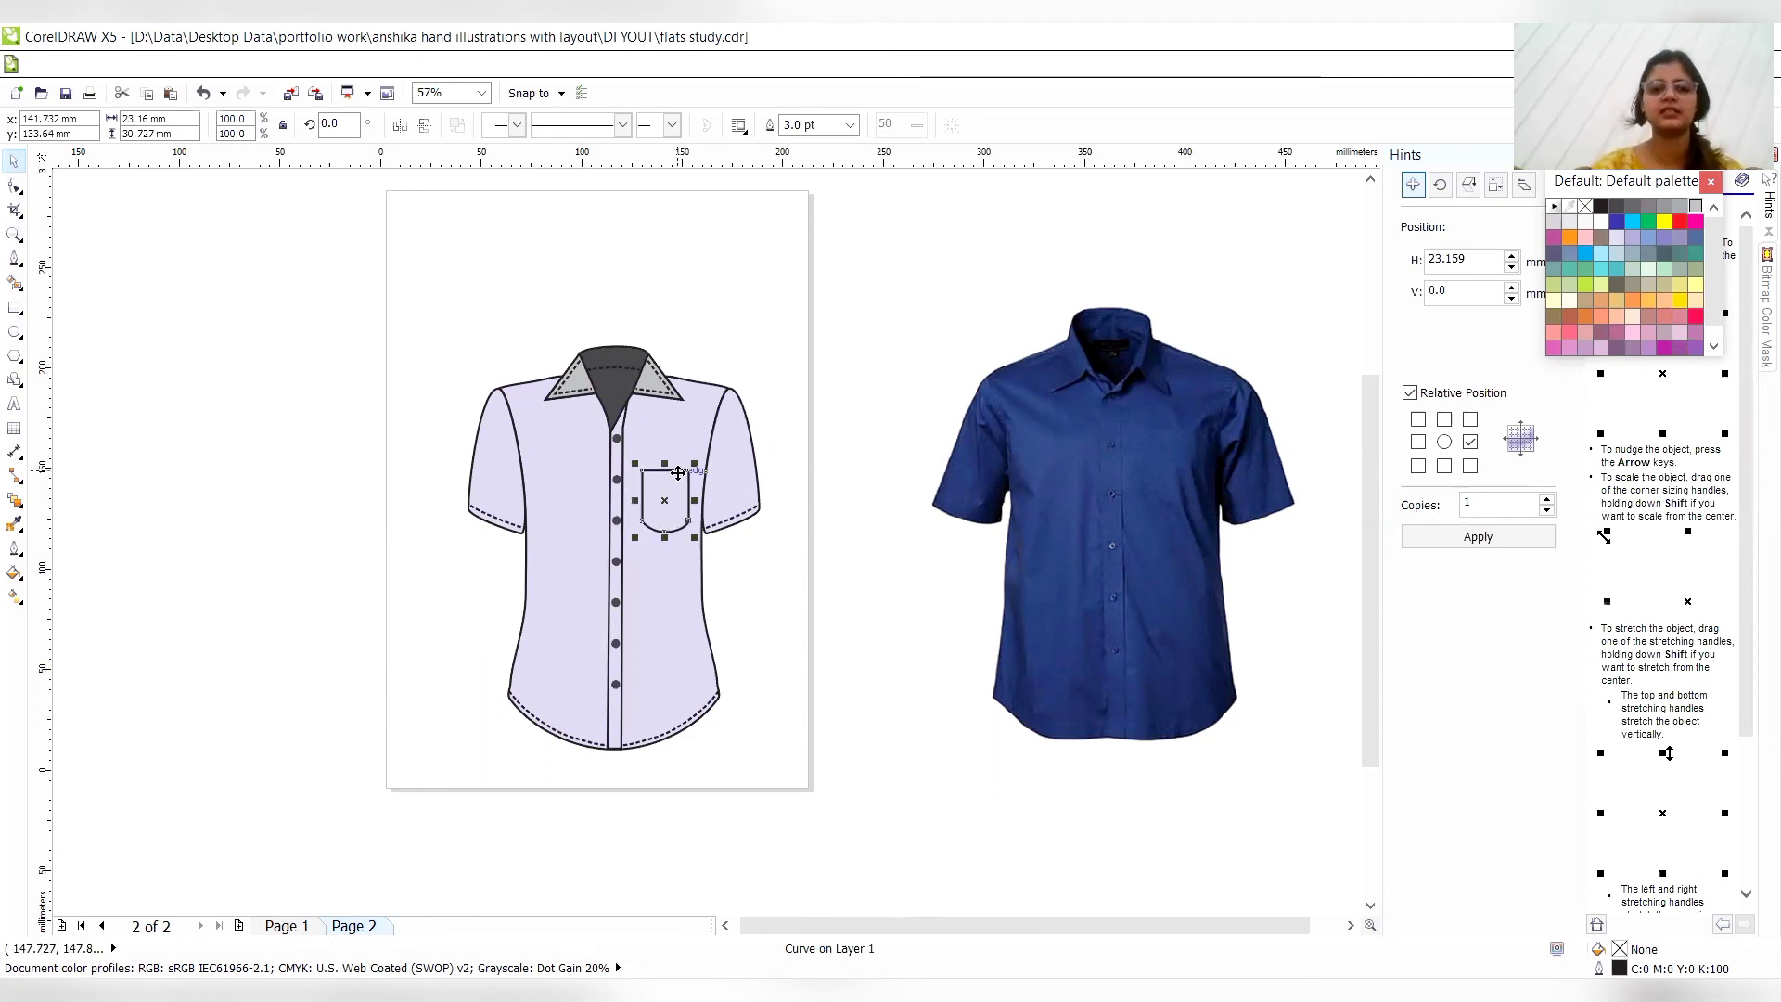
- Duplicate the pocket in place with one copy and scale the copy to about 84%, positioned inside the pocket outline
{"action": "left_click", "coordinate": [1445, 443]}
{"action": "left_click", "coordinate": [1450, 536]}
{"action": "left_click_drag", "start_coordinate": [695, 463], "coordinate": [690, 469]}
{"action": "key", "text": "Right"}
{"action": "key", "text": "Right"}
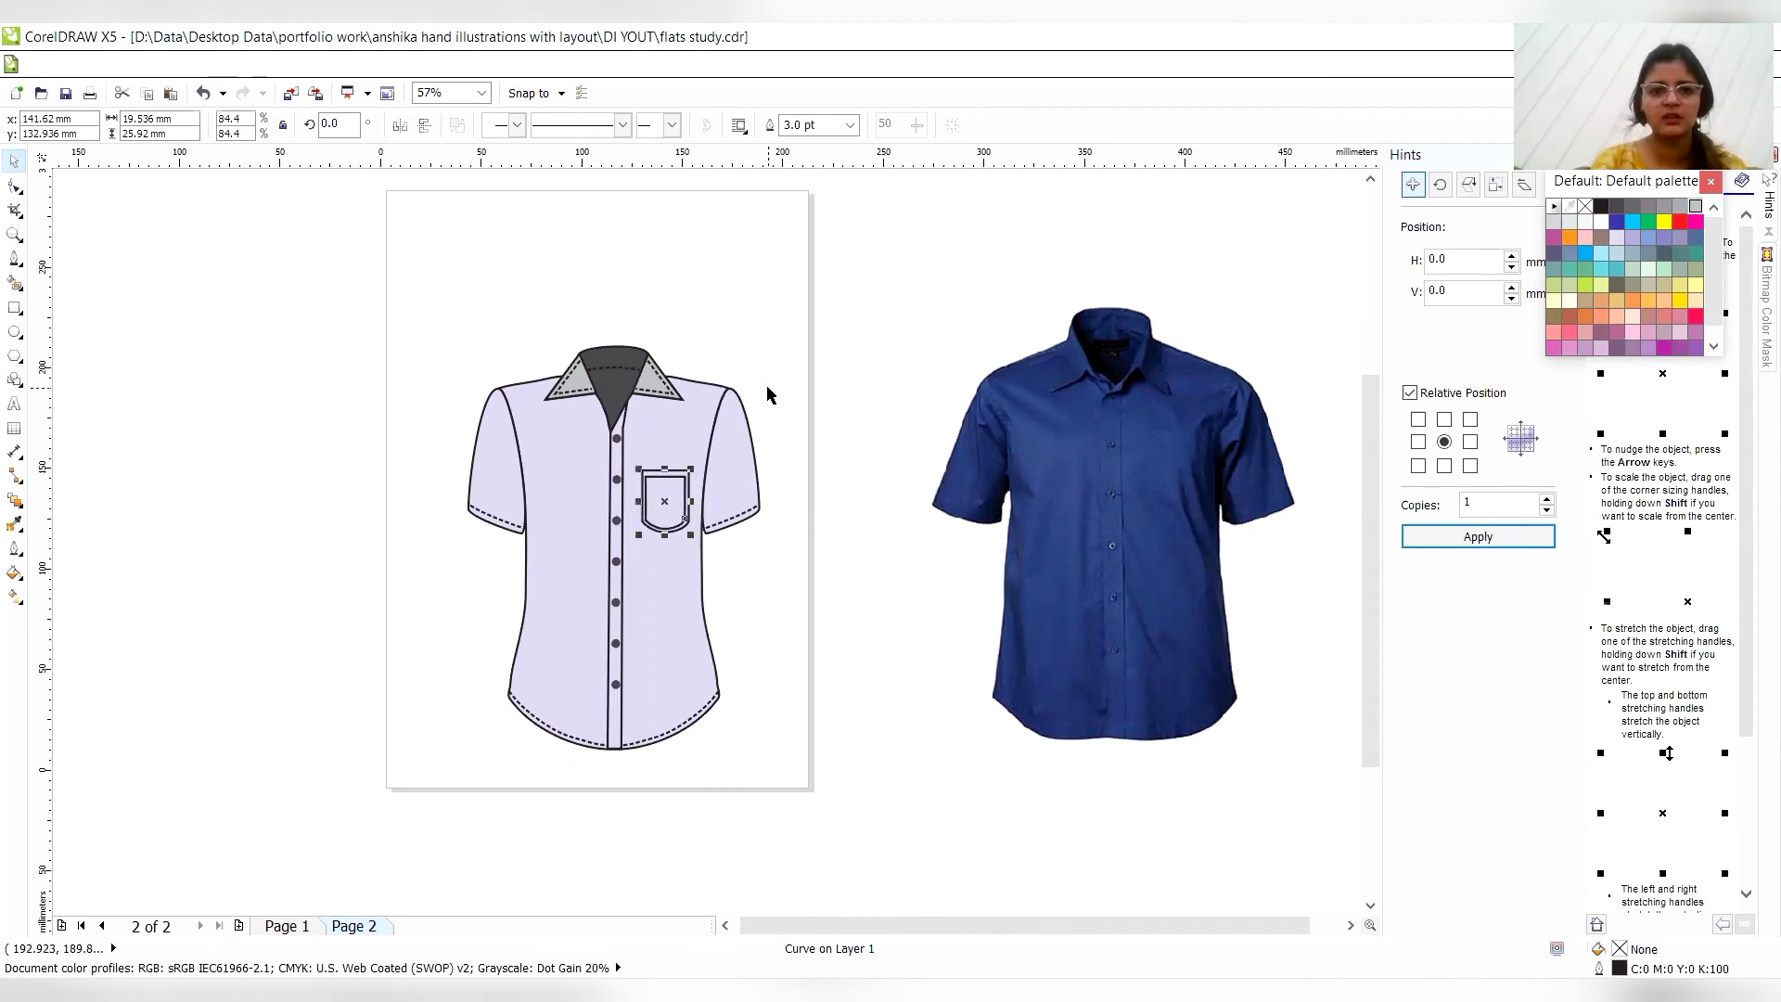
- Give the inner pocket outline a short-dashed line style for stitching and nudge it about 0.3 mm up
{"action": "left_click", "coordinate": [623, 125]}
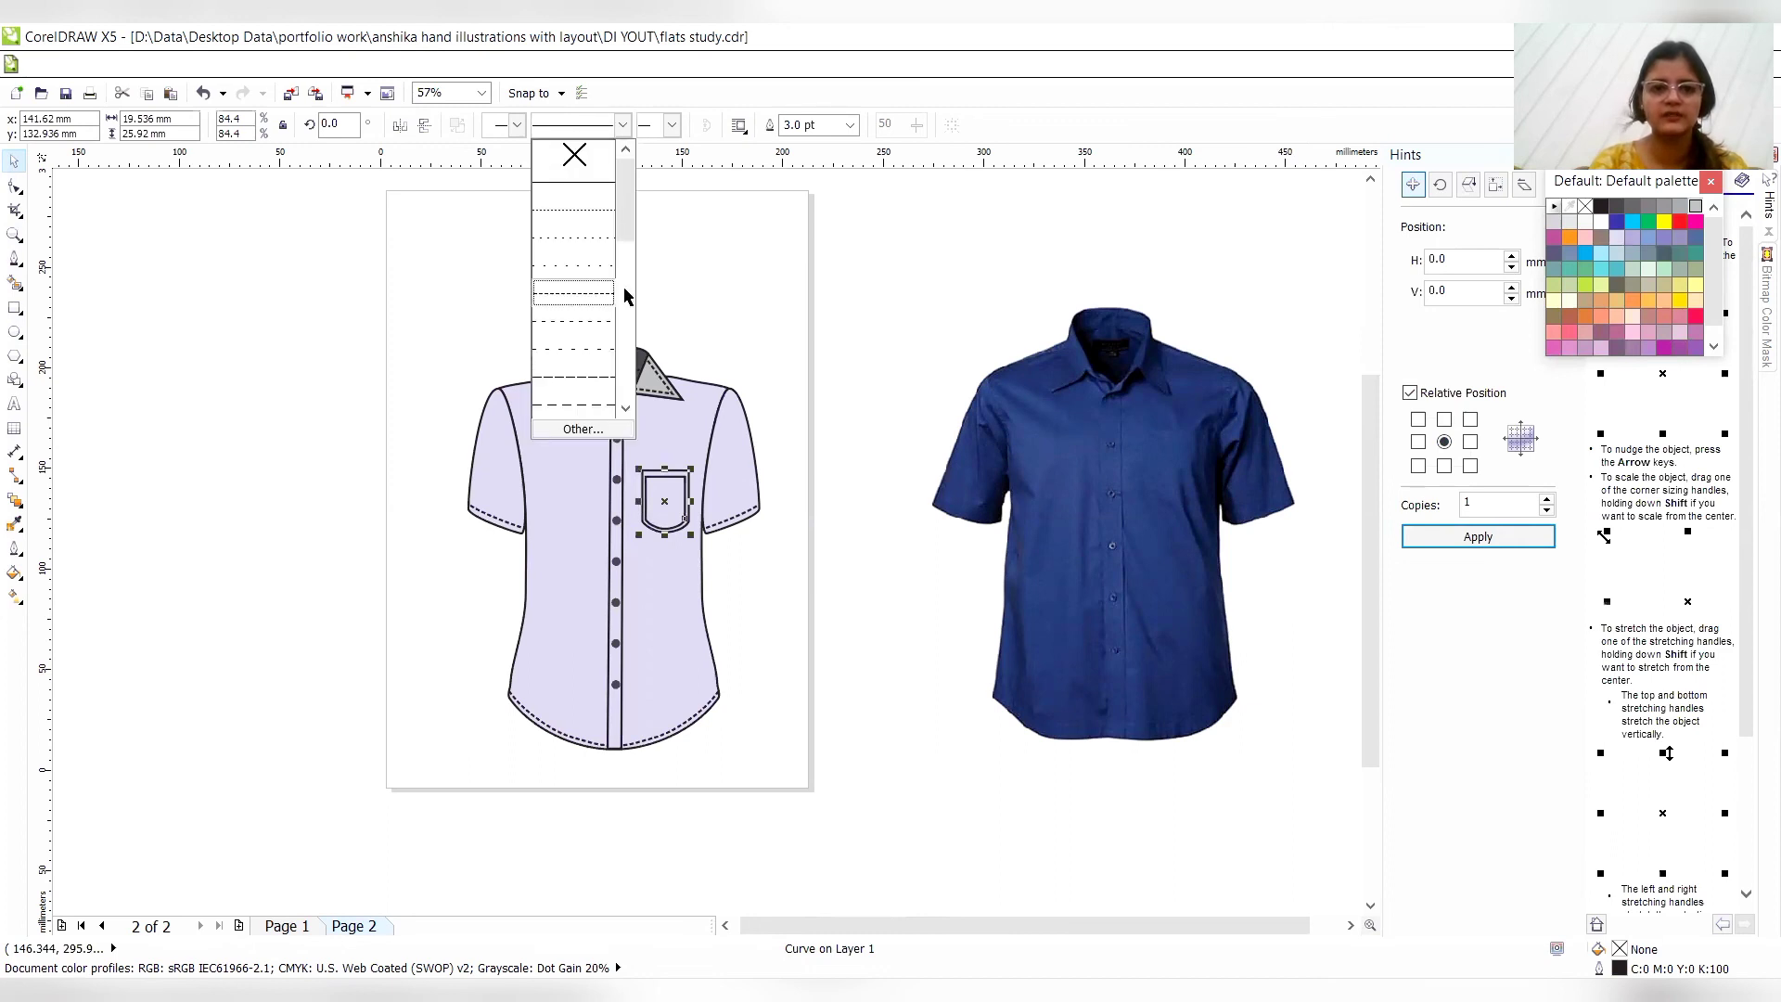
{"action": "left_click", "coordinate": [587, 295]}
{"action": "left_click", "coordinate": [887, 365]}
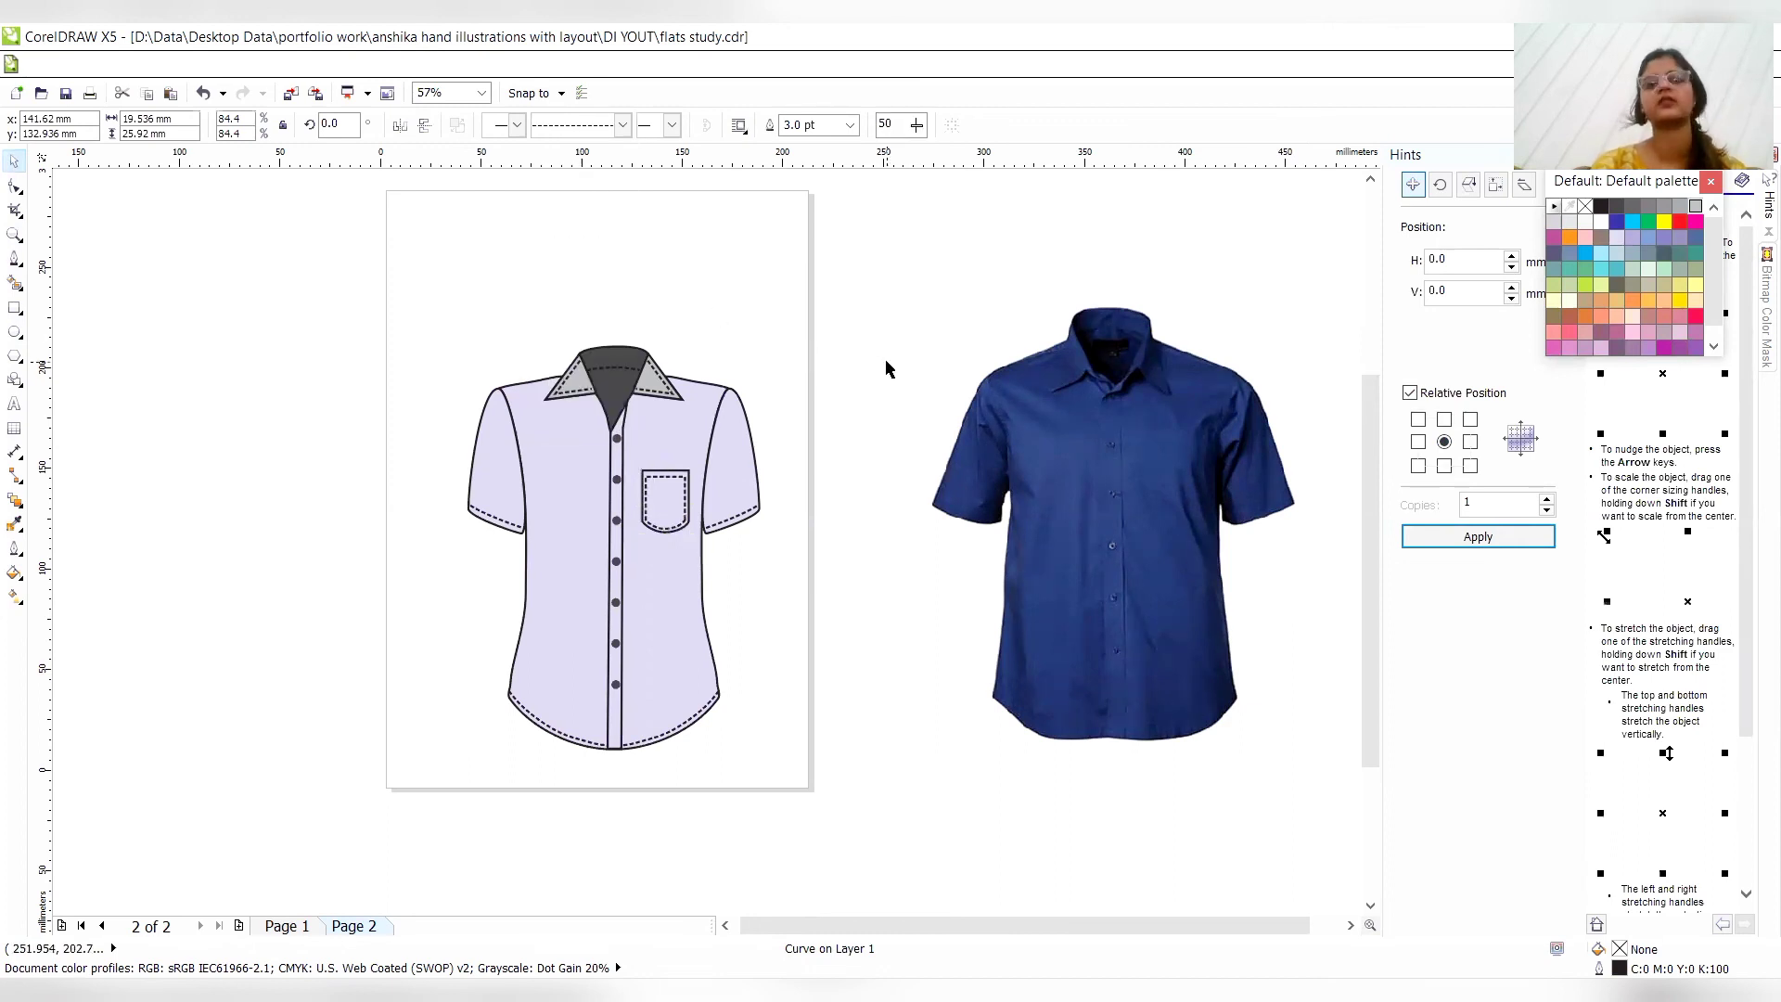
{"action": "left_click", "coordinate": [673, 474]}
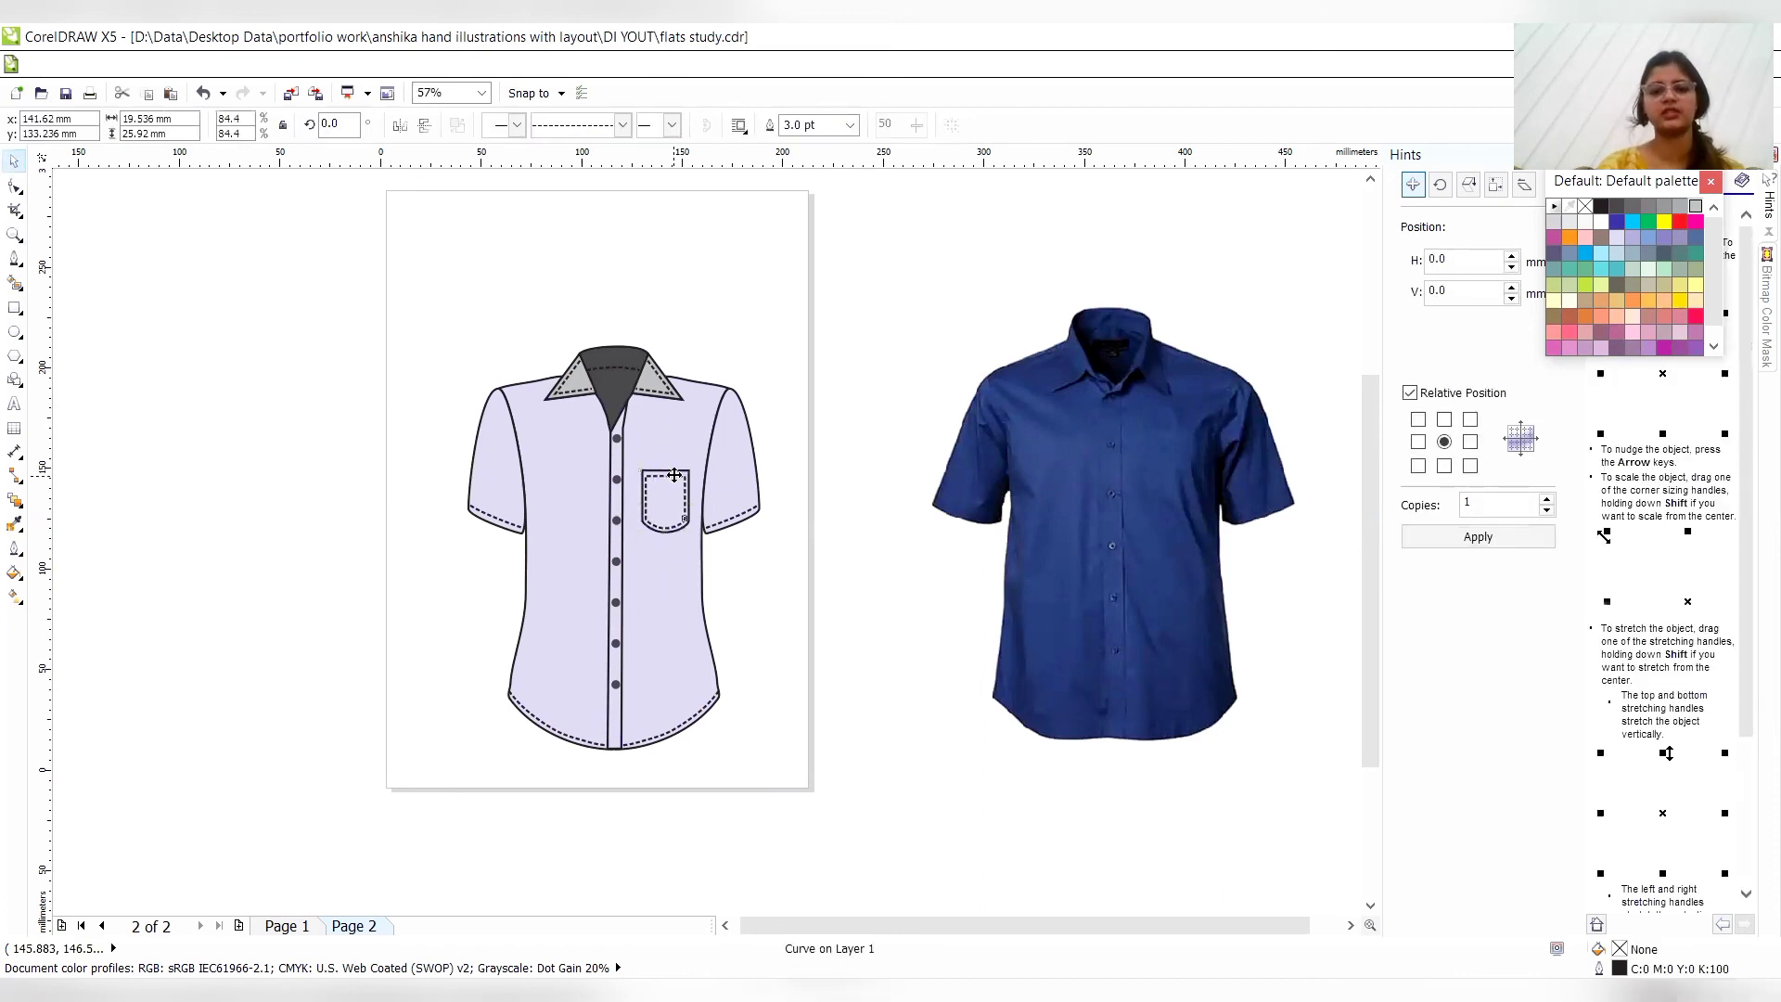
{"action": "left_click", "coordinate": [925, 292]}
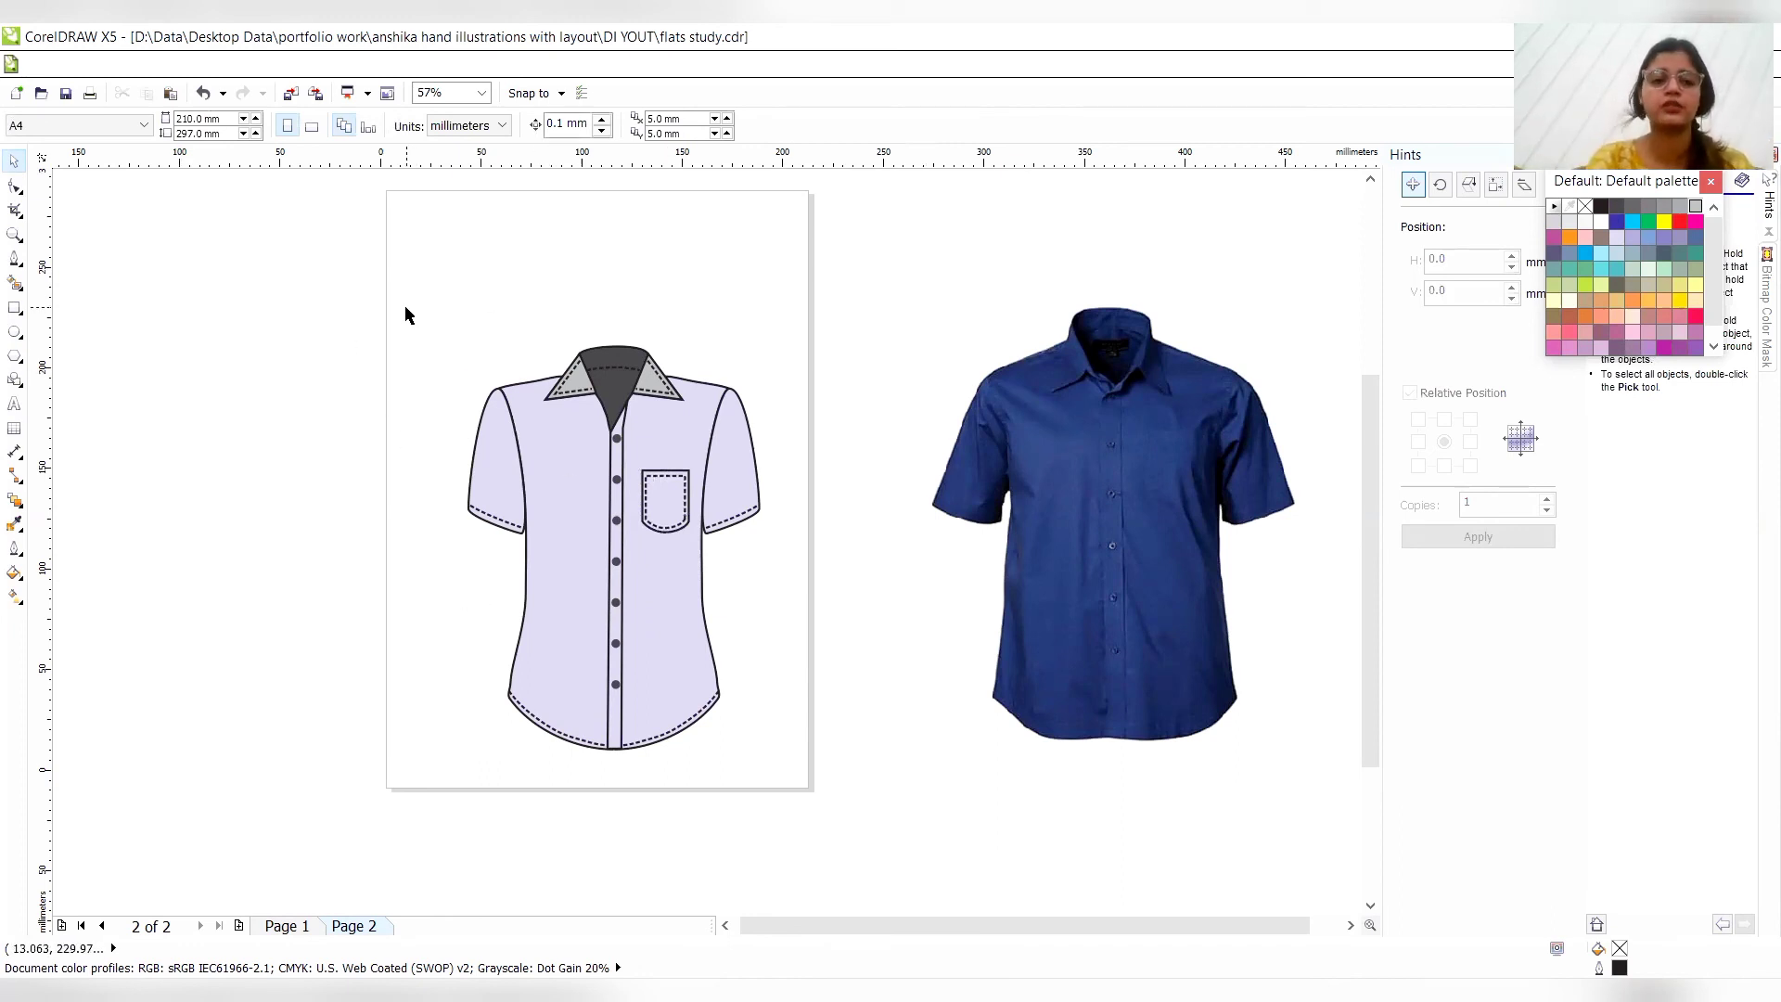
- Group all the shirt parts and enlarge the group proportionally to about 119%, placed near the middle of the page
{"action": "left_click_drag", "start_coordinate": [395, 301], "coordinate": [808, 803]}
{"action": "key", "text": "ctrl+g"}
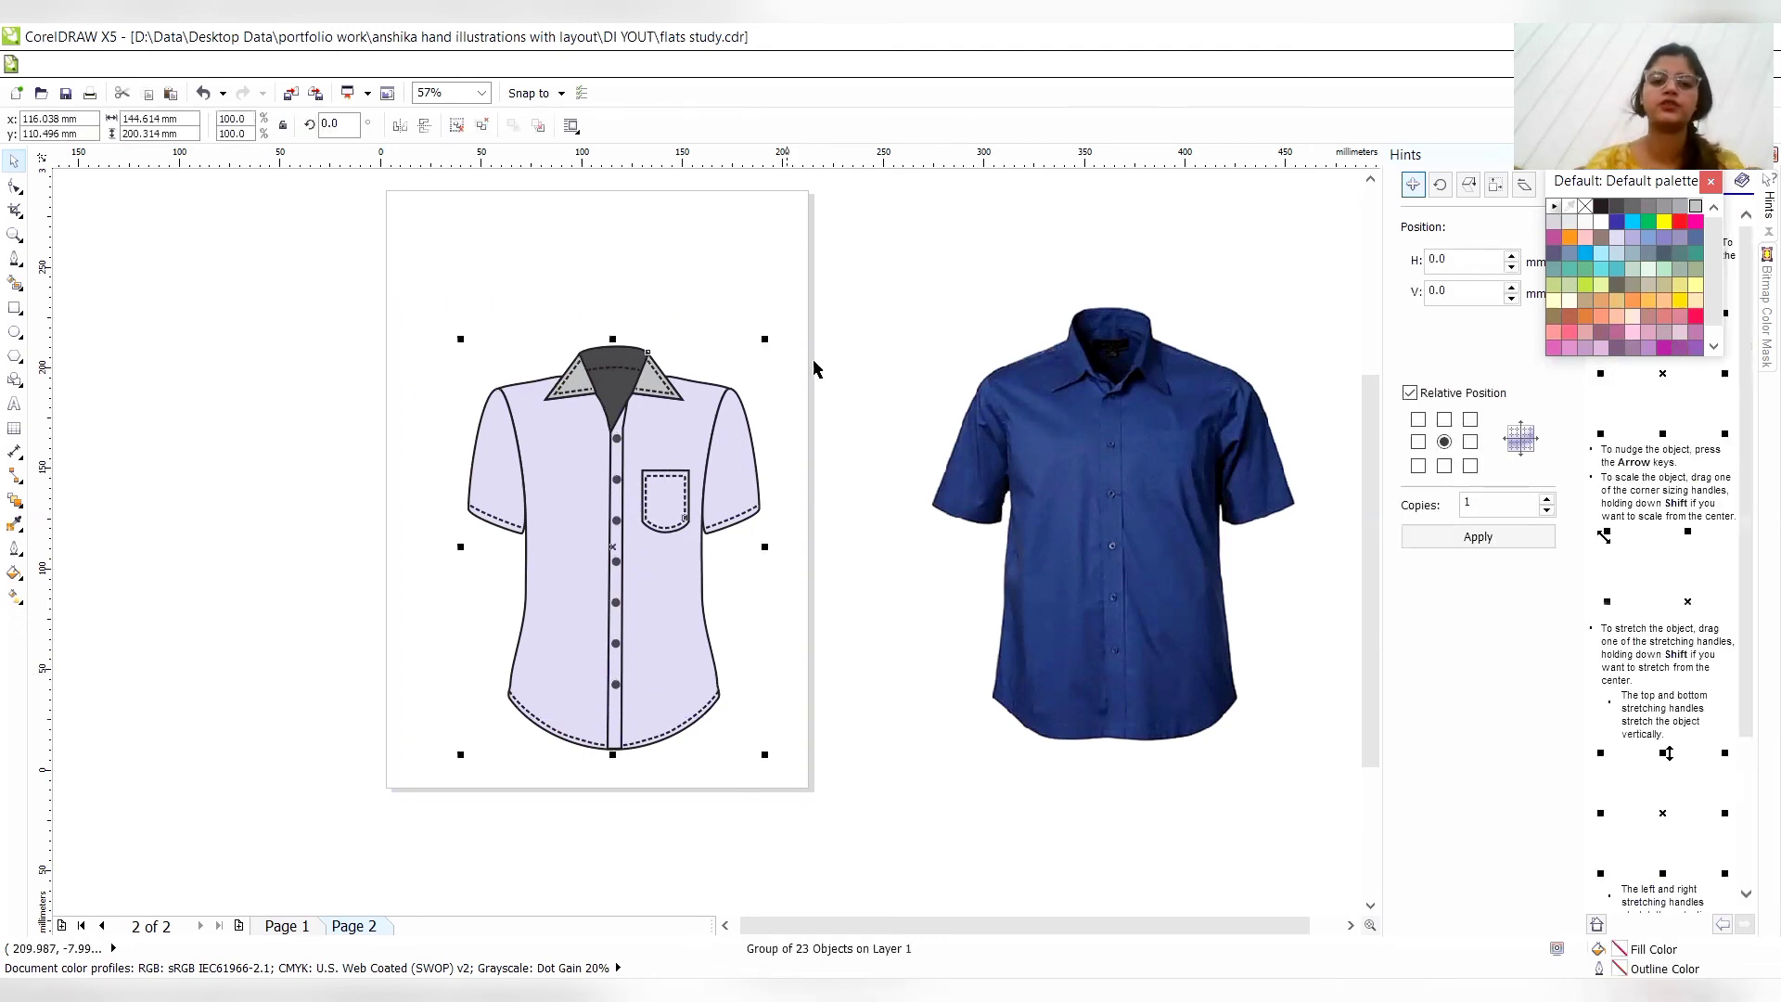
{"action": "left_click_drag", "start_coordinate": [768, 342], "coordinate": [822, 267]}
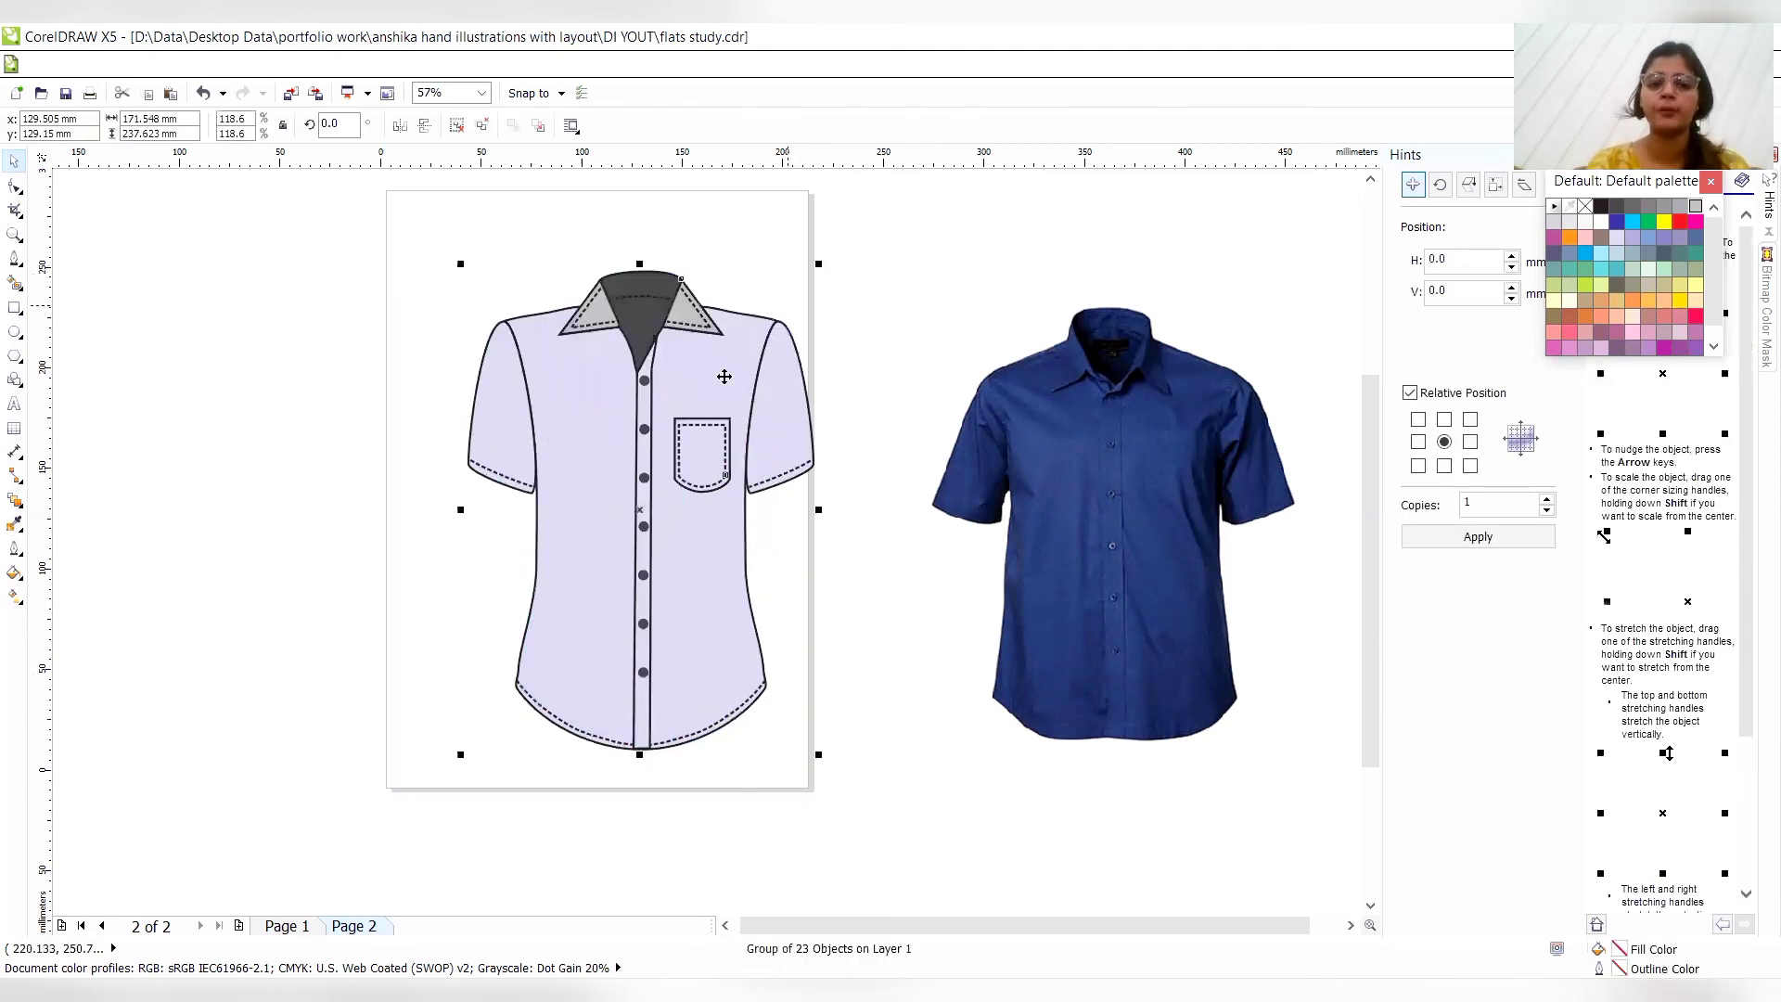
{"action": "left_click_drag", "start_coordinate": [683, 392], "coordinate": [648, 384]}
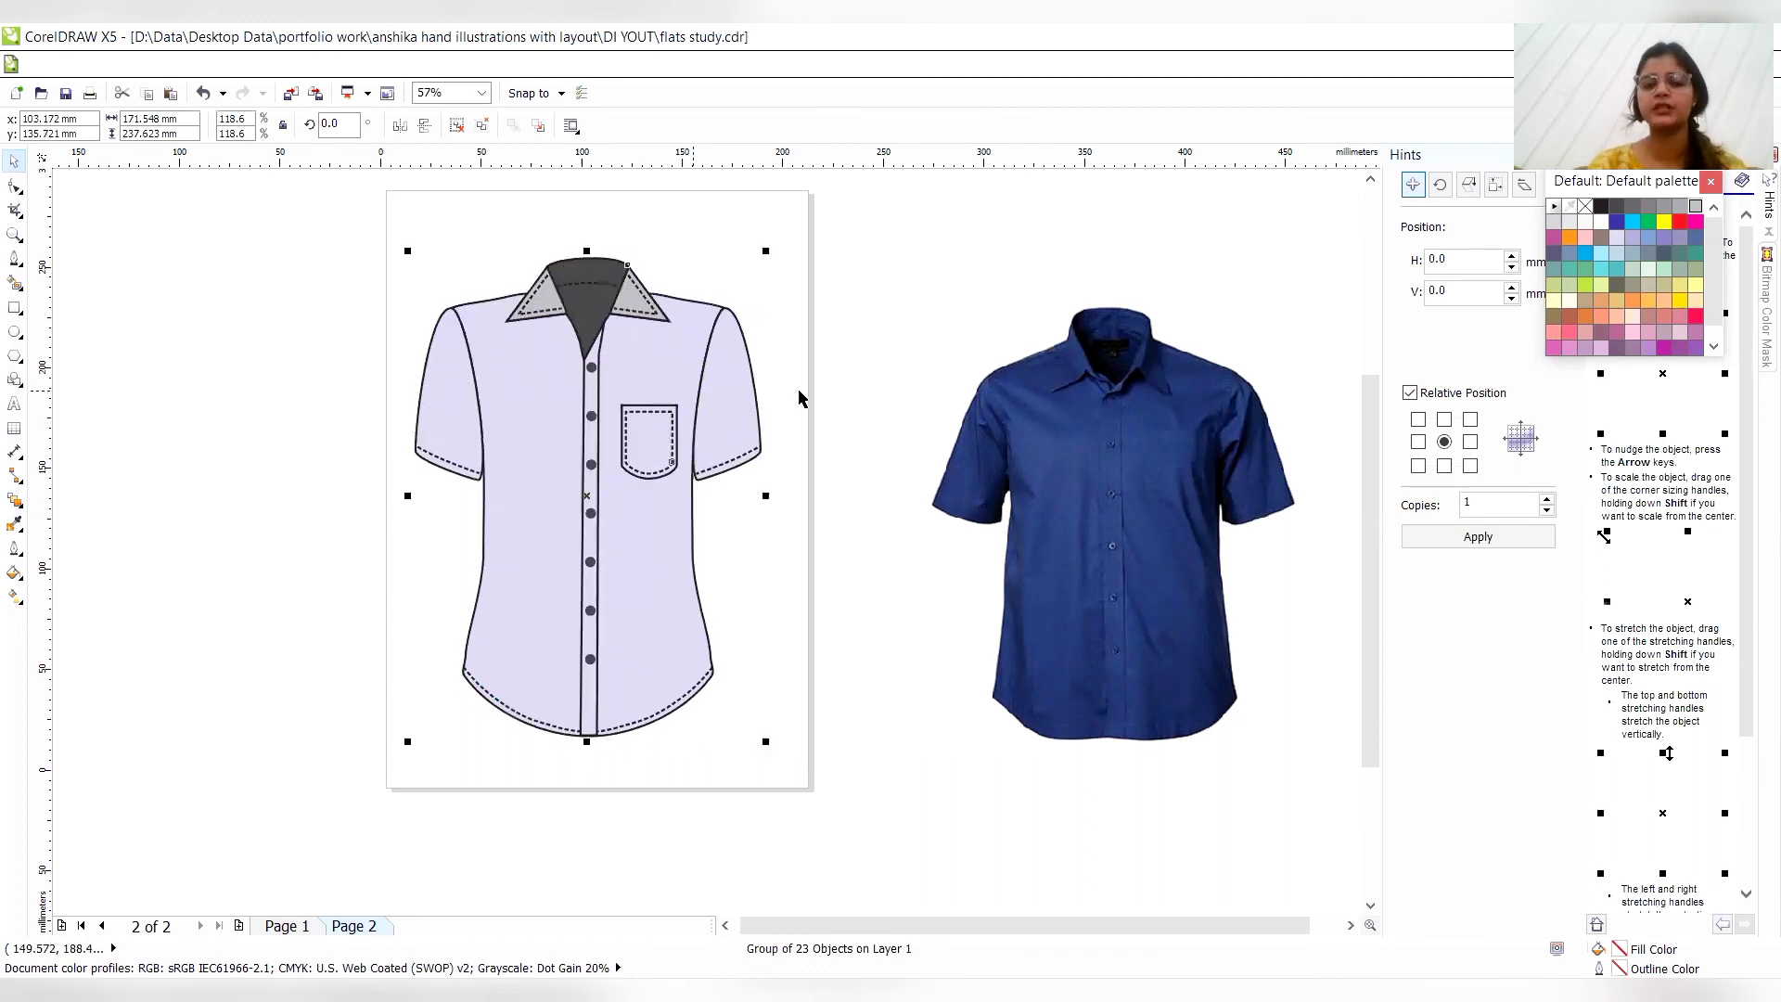
{"action": "left_click_drag", "start_coordinate": [573, 456], "coordinate": [594, 465]}
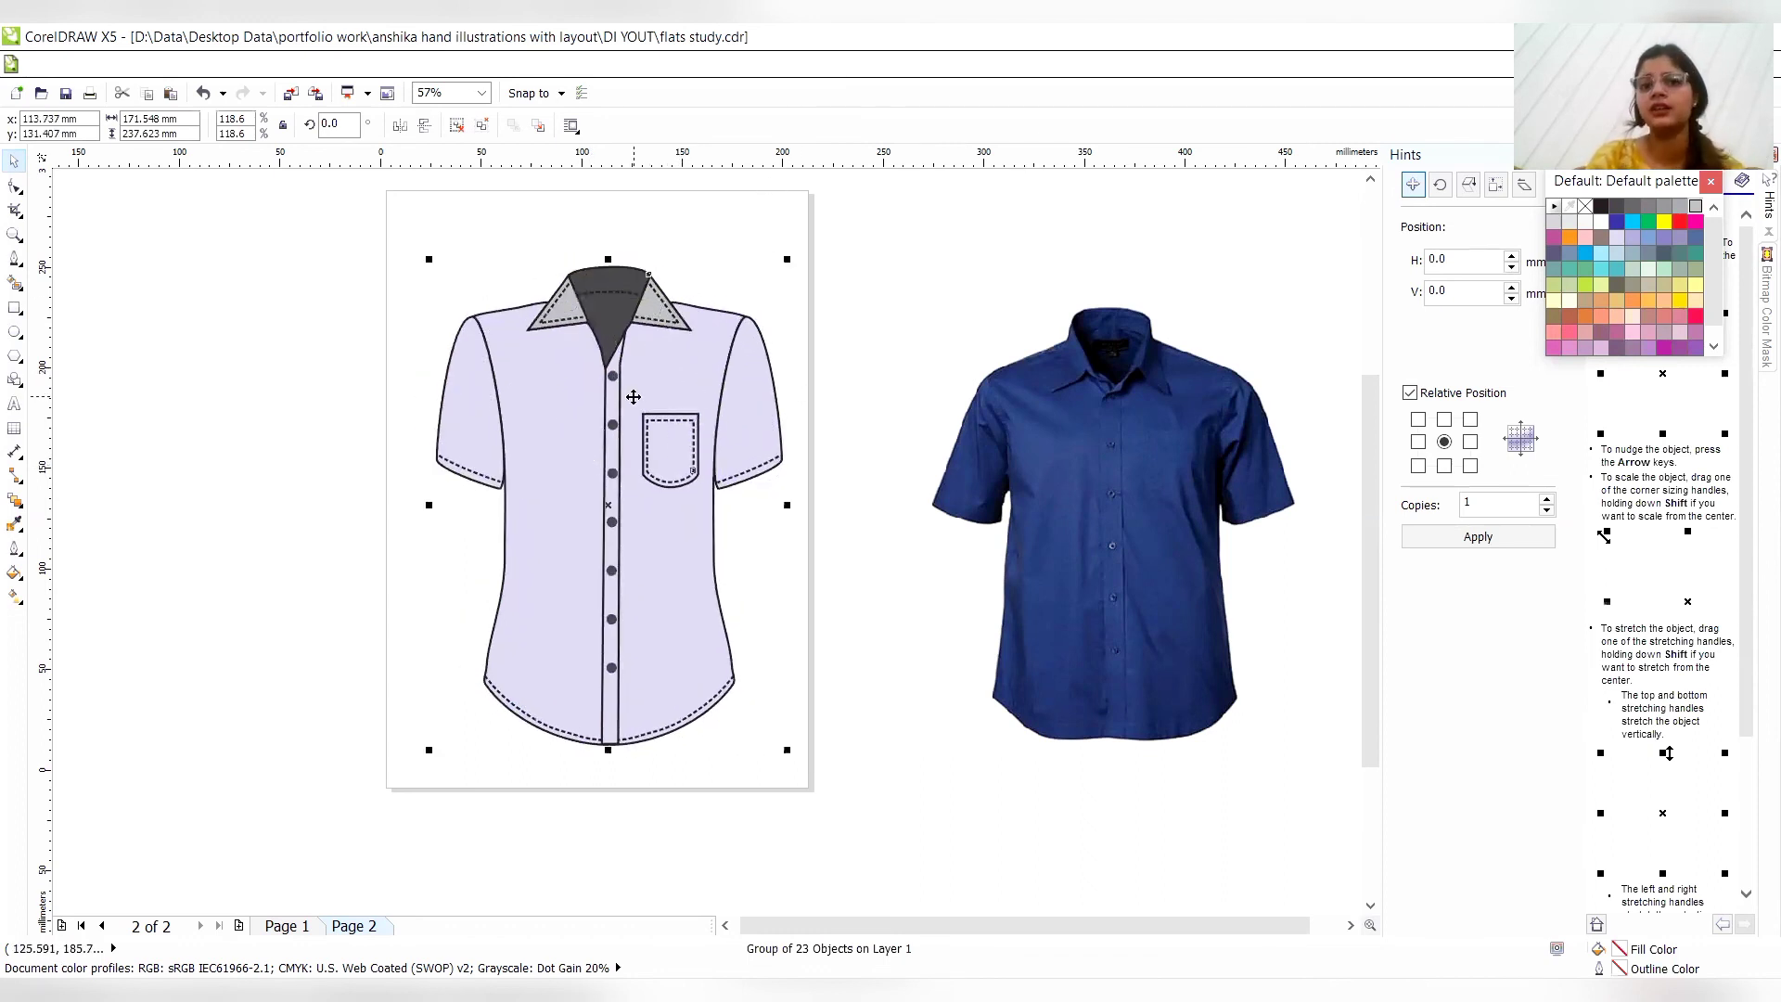